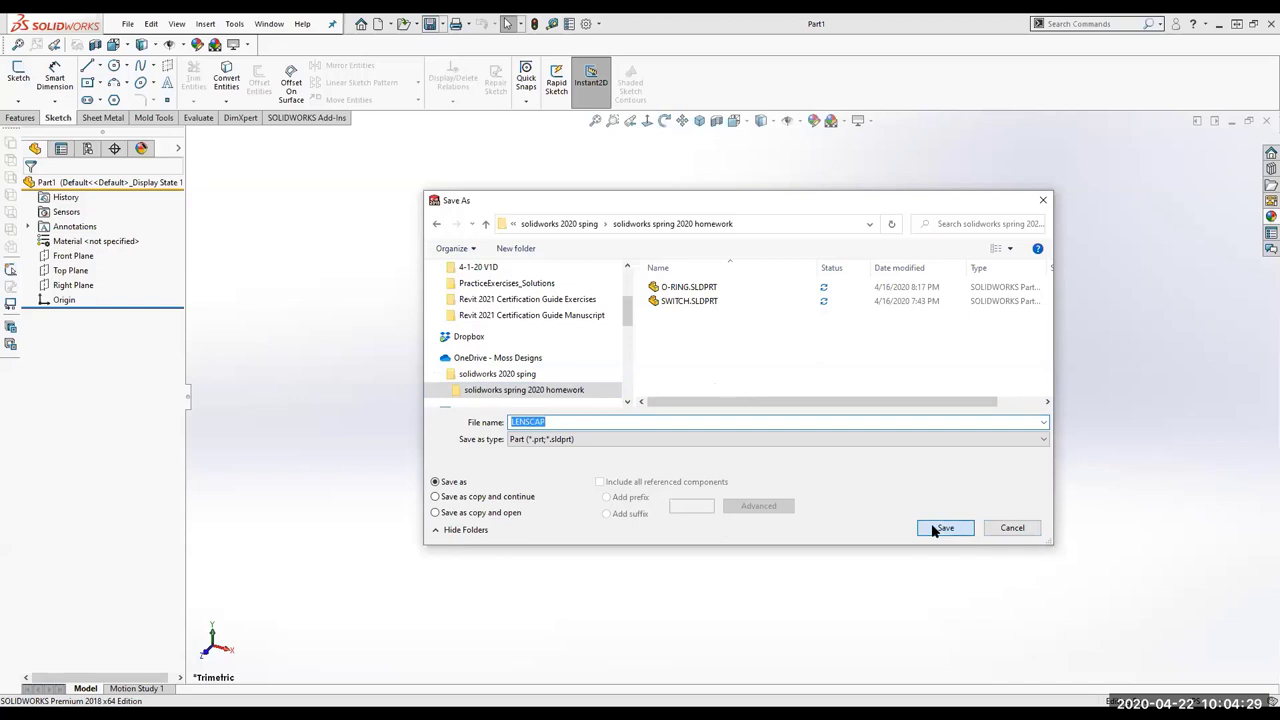
Set the part's custom Description property to "LENSCAP, FLASHLIGHT".
{"action": "left_click", "coordinate": [128, 27]}
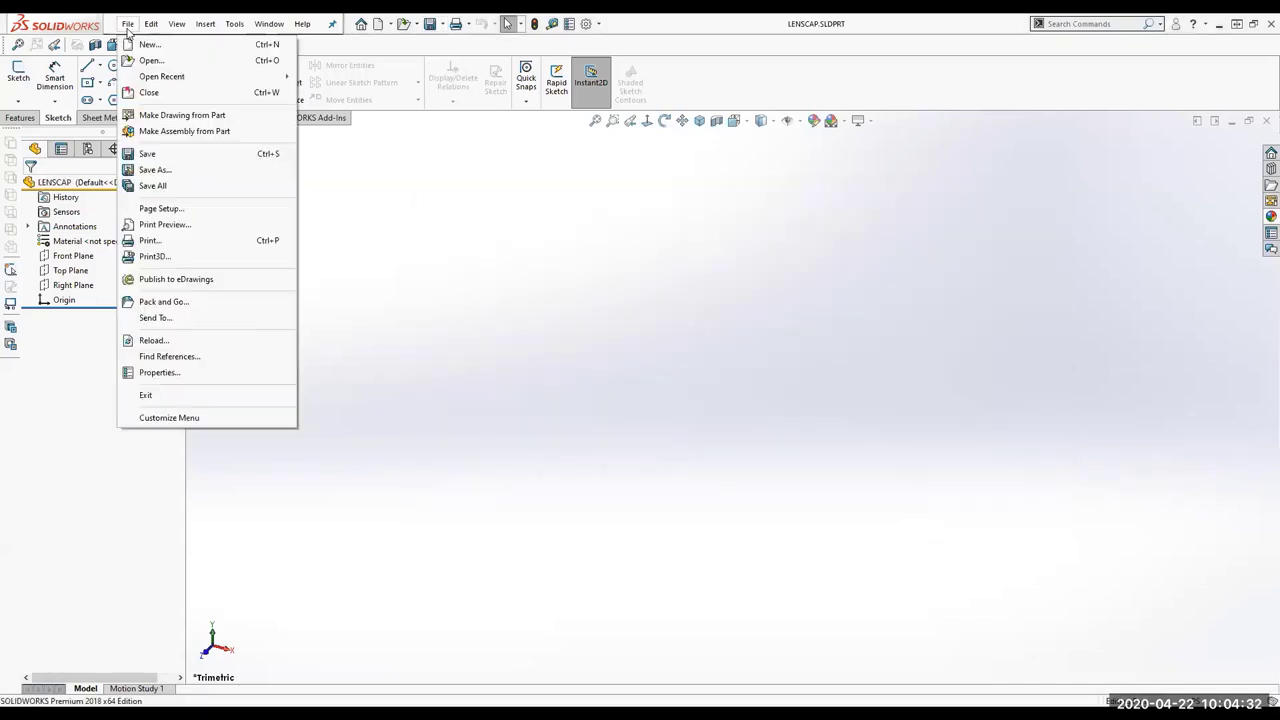
{"action": "left_click", "coordinate": [167, 375]}
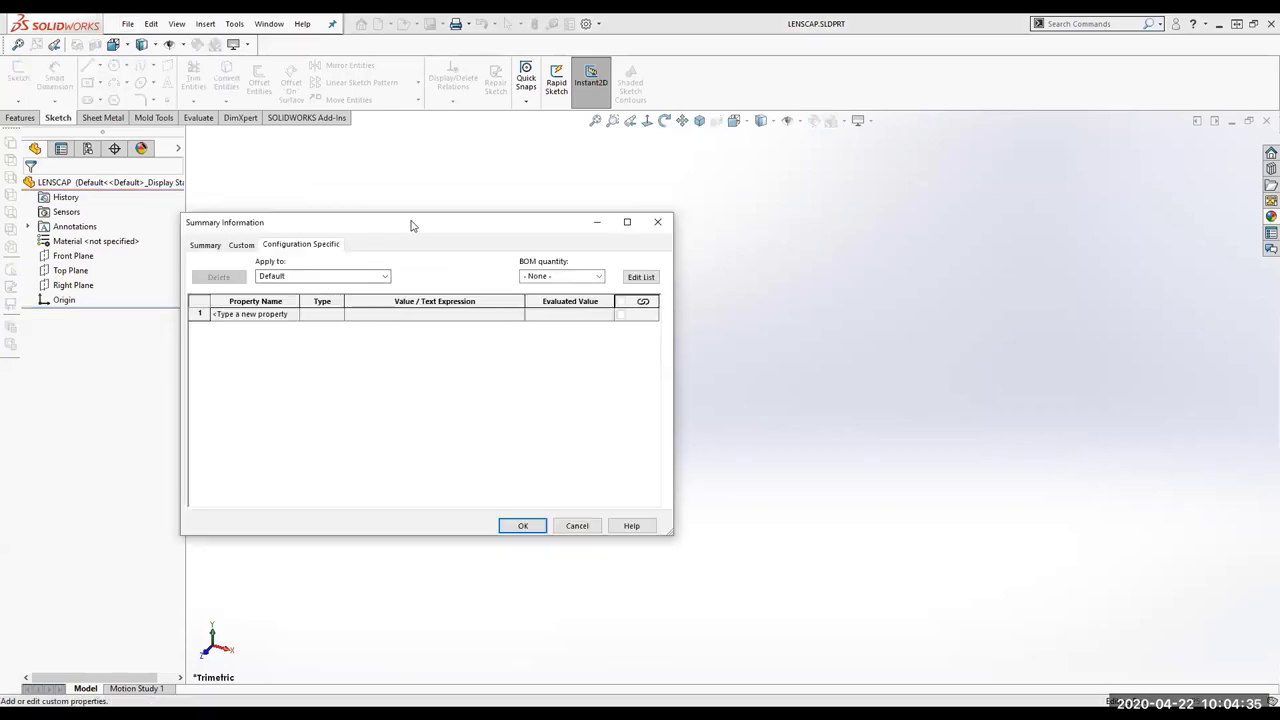
{"action": "left_click", "coordinate": [499, 246]}
{"action": "left_click", "coordinate": [673, 315]}
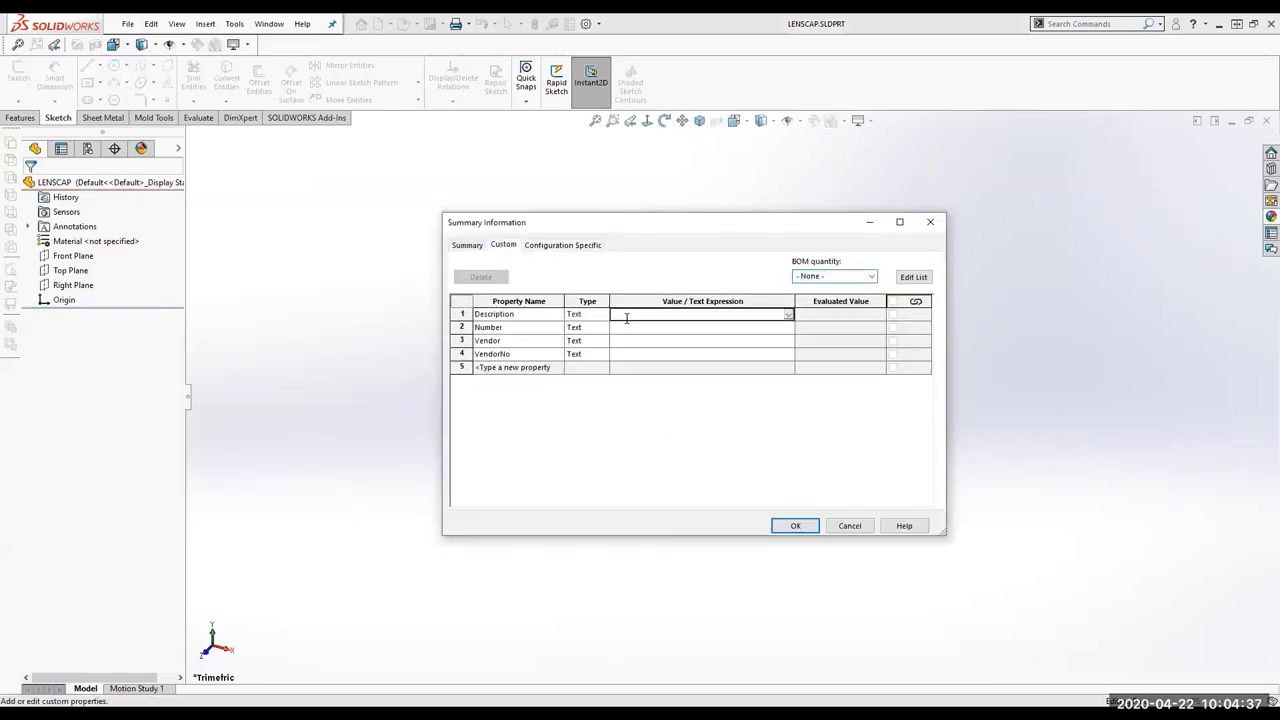
{"action": "type", "text": "LENSC"}
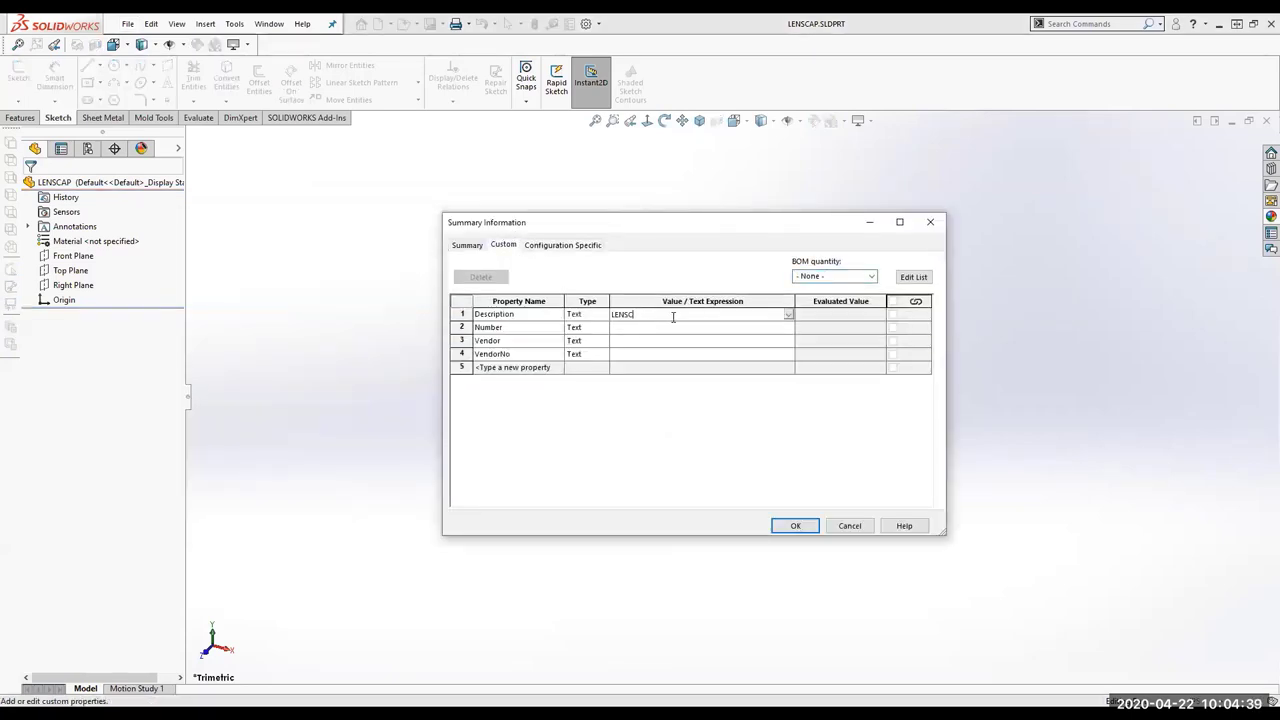
{"action": "type", "text": "AP, FAL"}
{"action": "key", "text": "BackSpace"}
{"action": "type", "text": "LASH"}
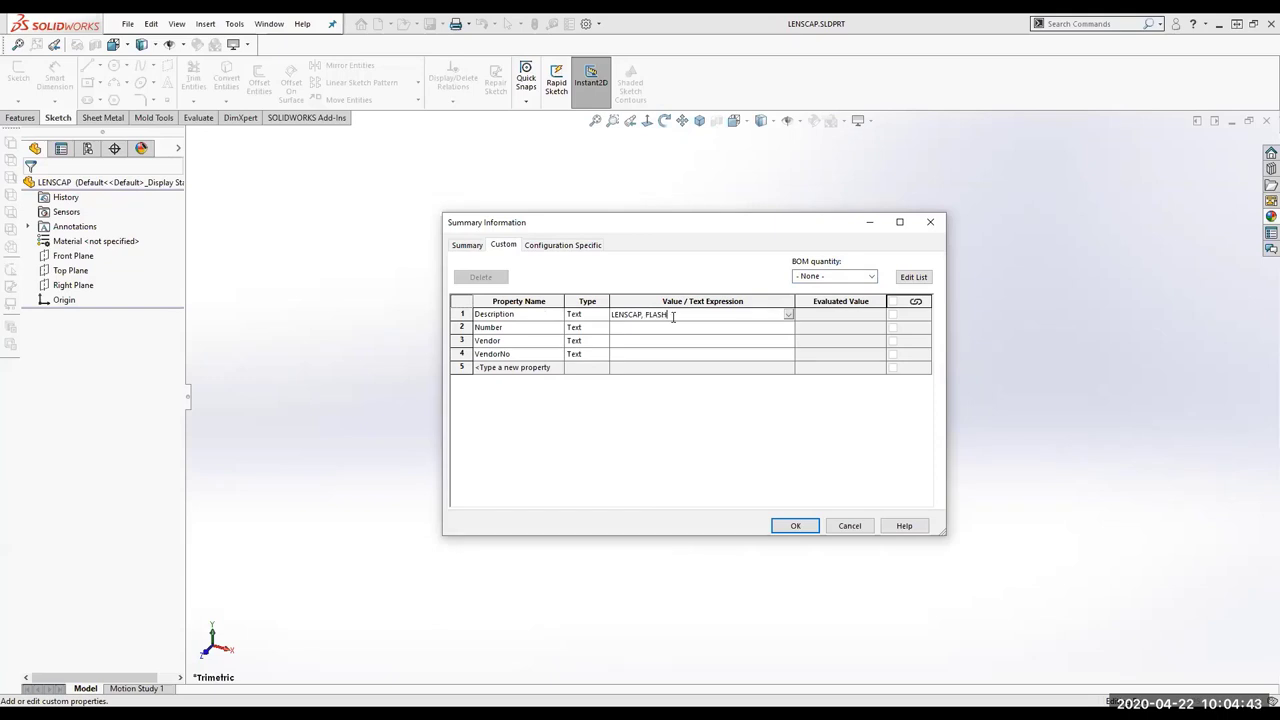
{"action": "type", "text": "LIGHT"}
{"action": "left_click", "coordinate": [796, 530]}
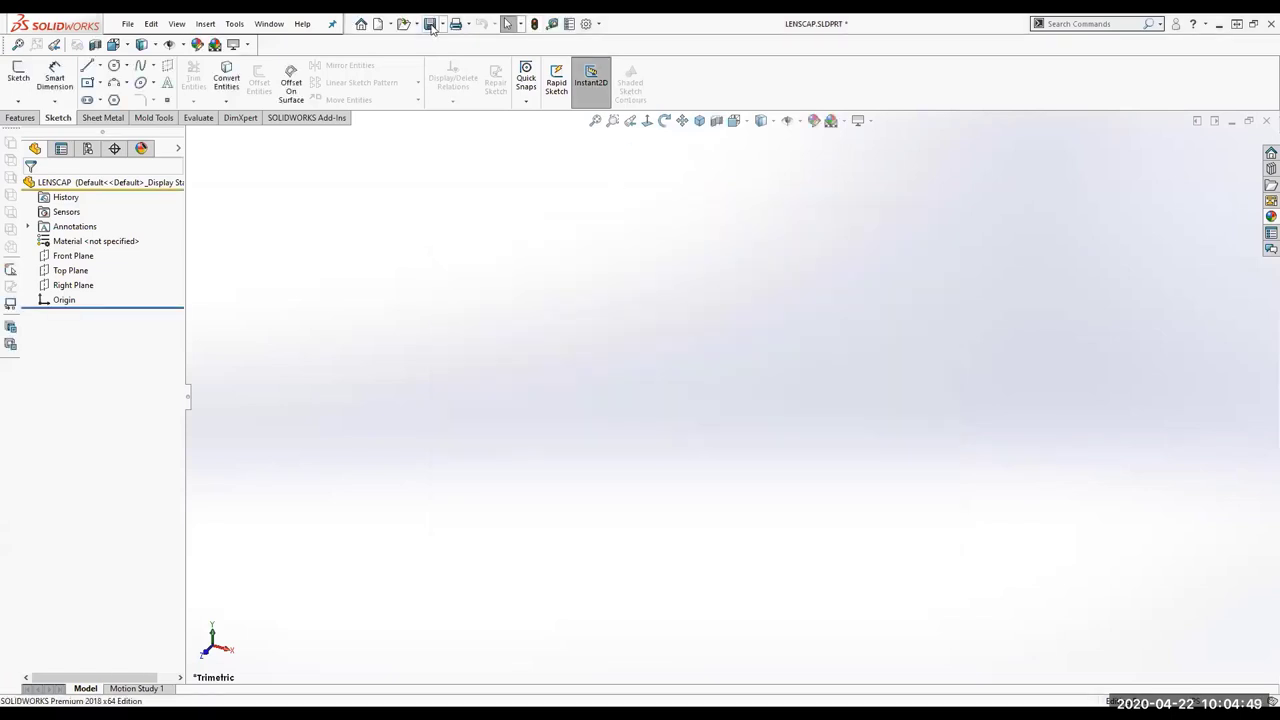
Show component descriptions in the feature tree and widen the tree to fit the longer part name.
{"action": "right_click", "coordinate": [135, 184]}
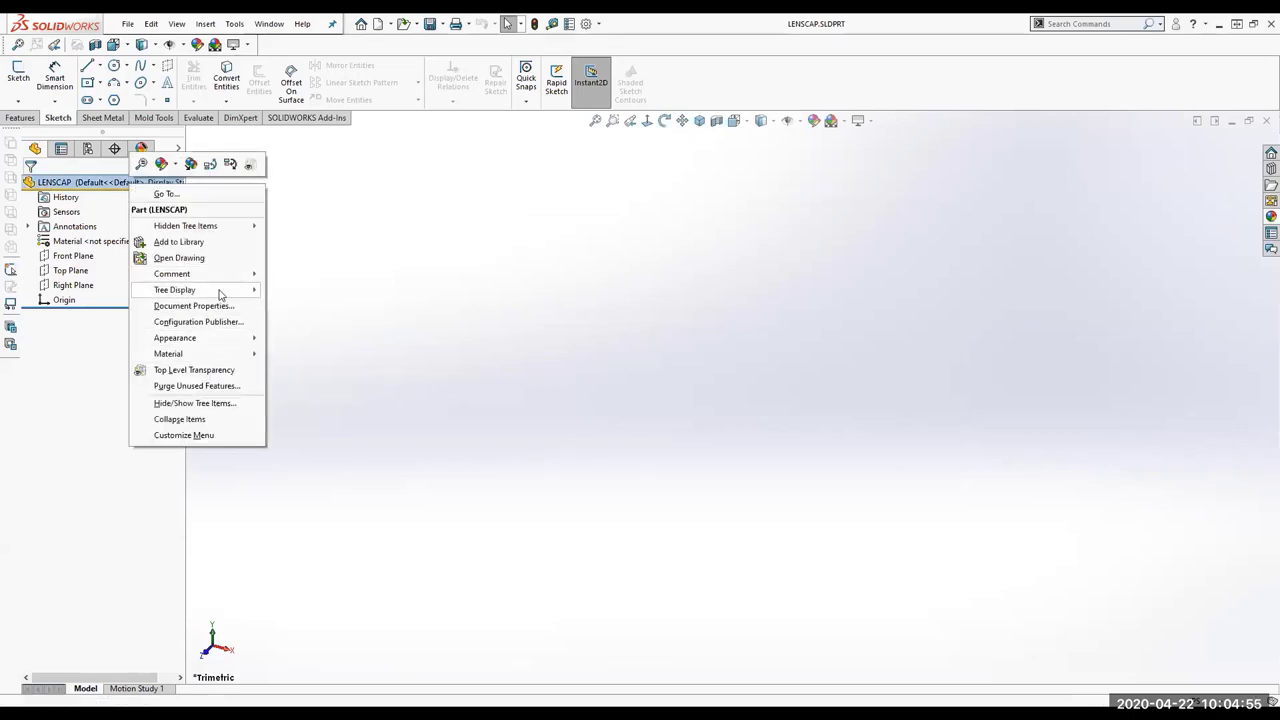
{"action": "mouse_move", "coordinate": [214, 289]}
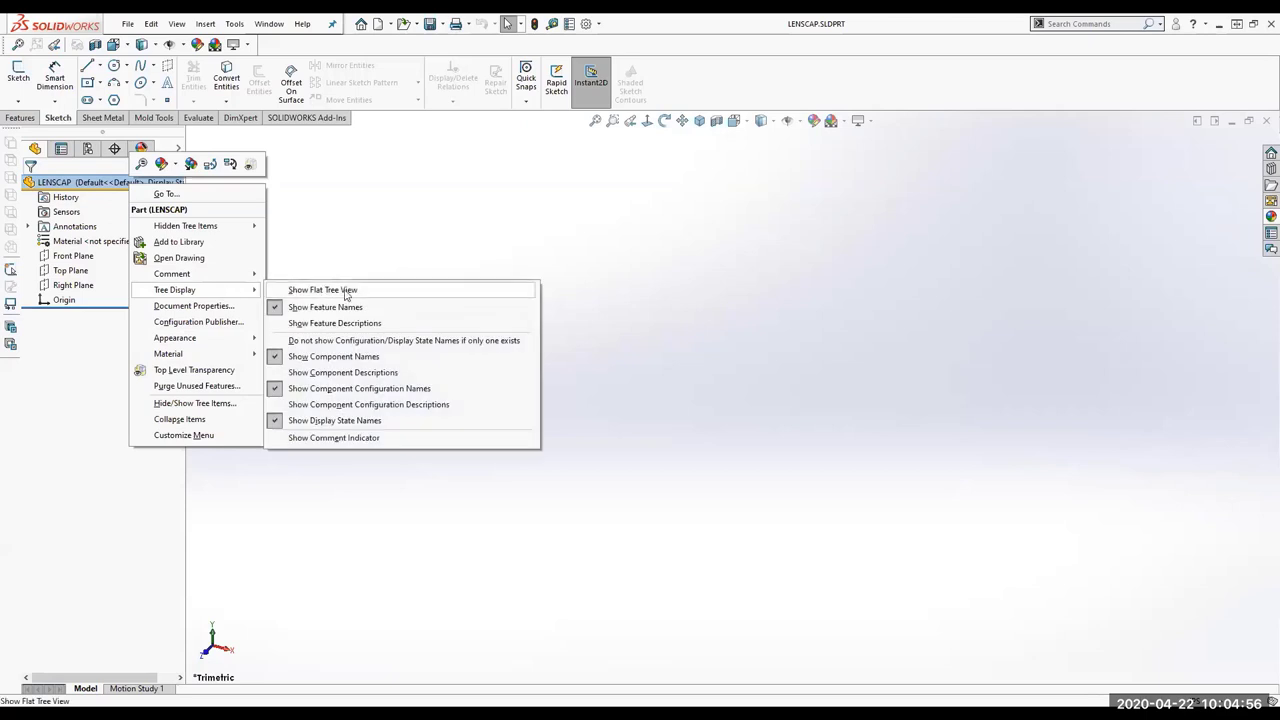
{"action": "left_click", "coordinate": [418, 370]}
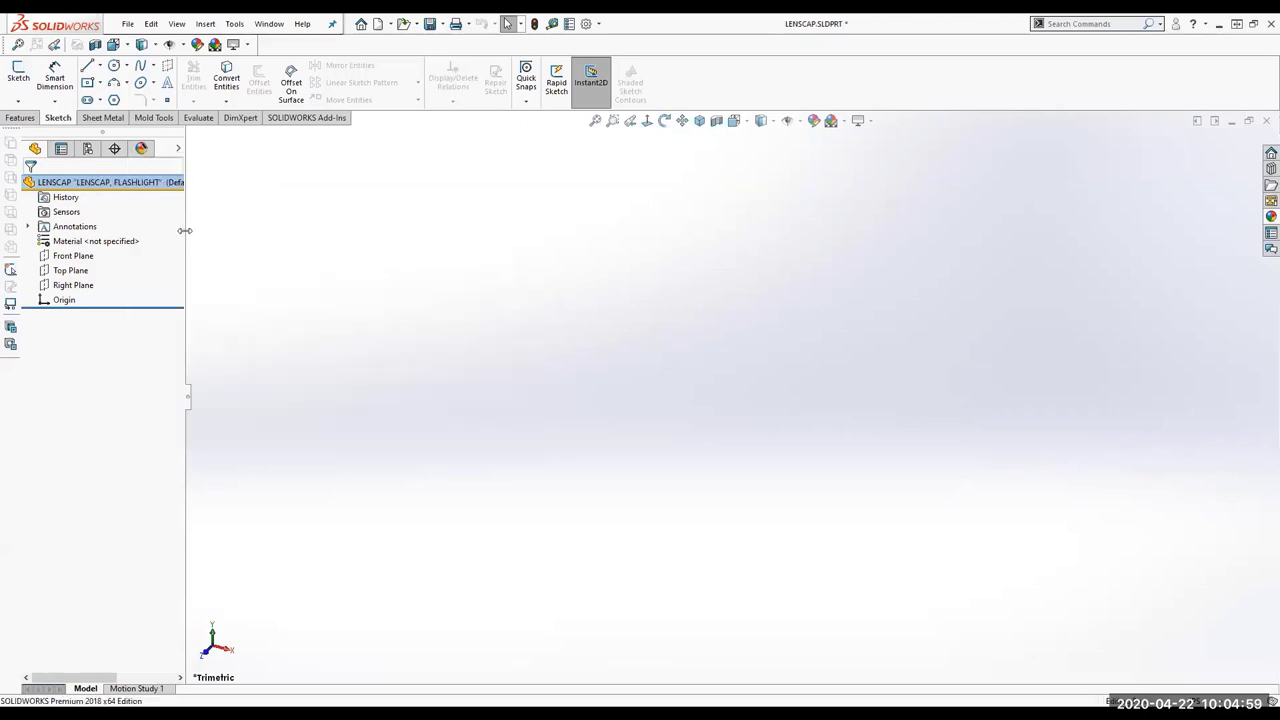
{"action": "left_click_drag", "start_coordinate": [185, 230], "coordinate": [262, 230]}
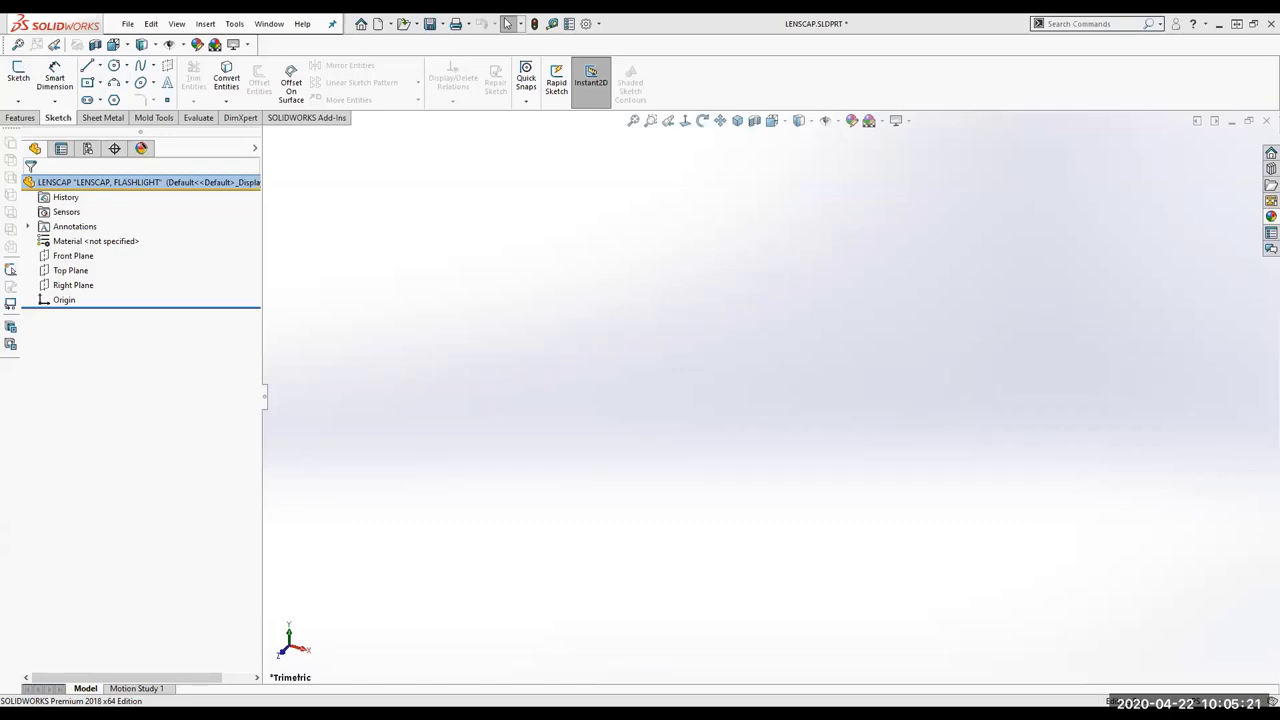
Sketch a circle about 3.43 in in diameter on the Front Plane, centred on the origin.
{"action": "left_click", "coordinate": [71, 257]}
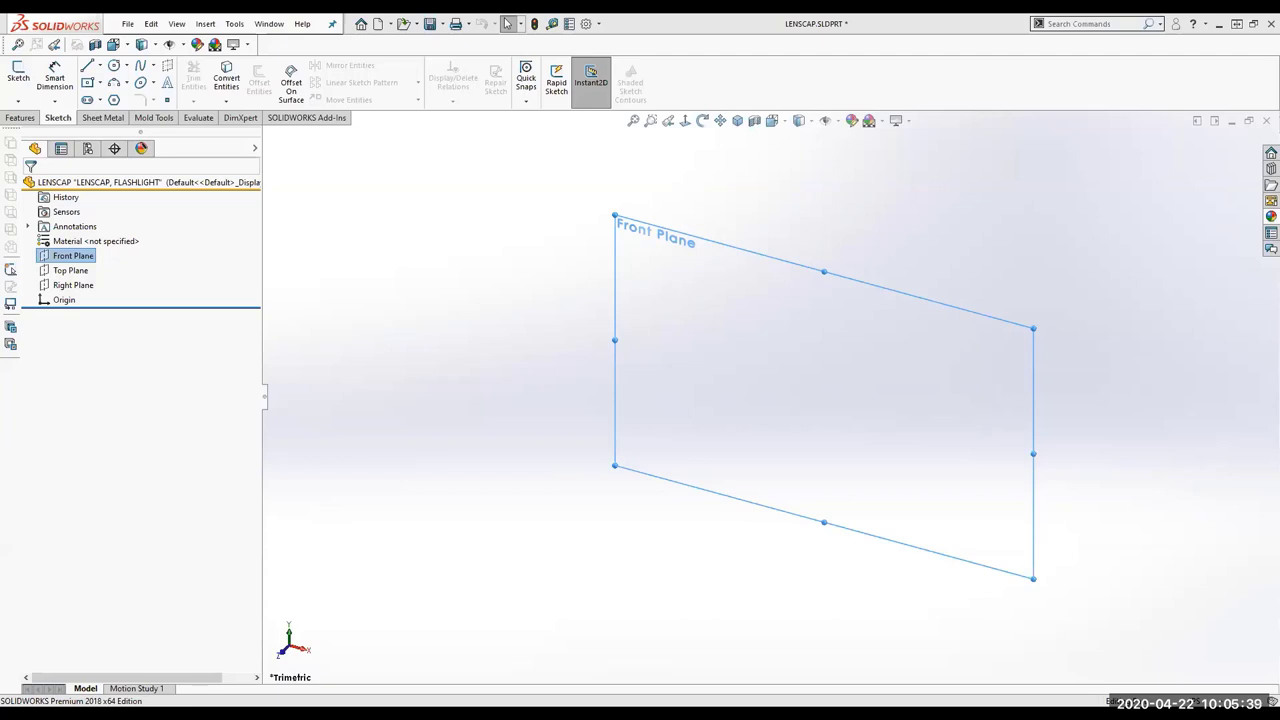
{"action": "right_click", "coordinate": [82, 258]}
{"action": "left_click", "coordinate": [90, 240]}
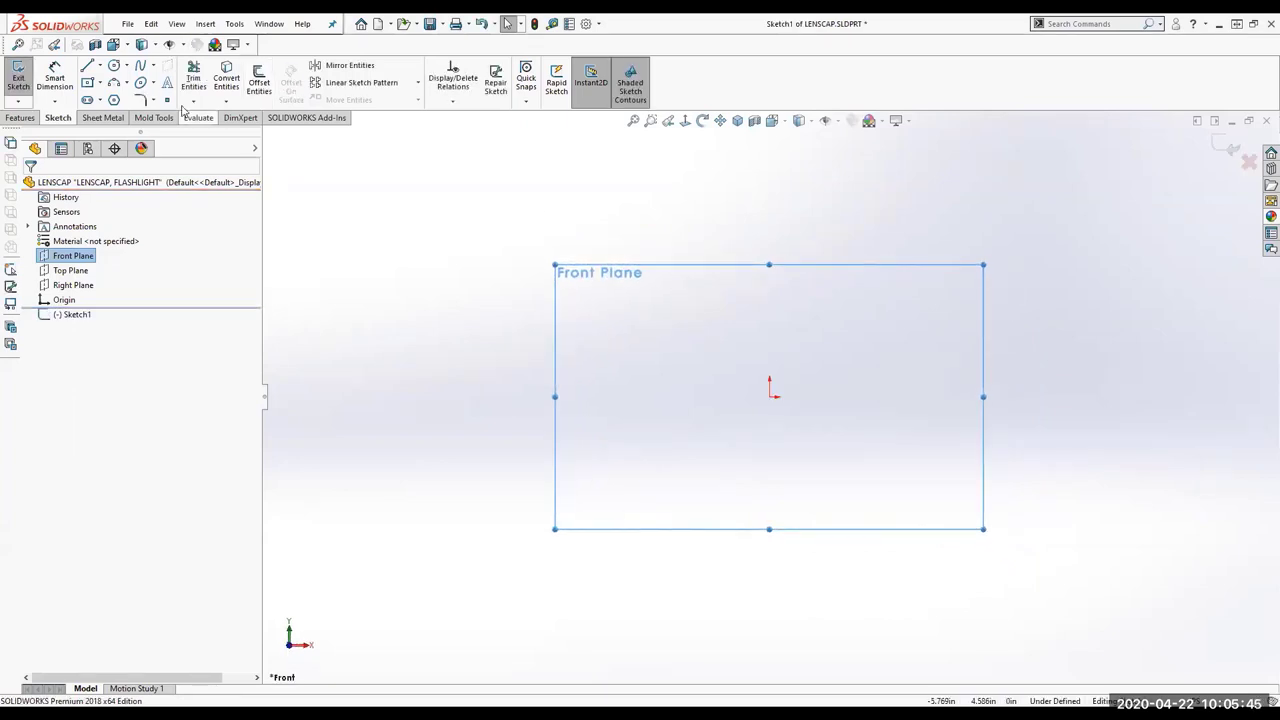
{"action": "left_click", "coordinate": [114, 66]}
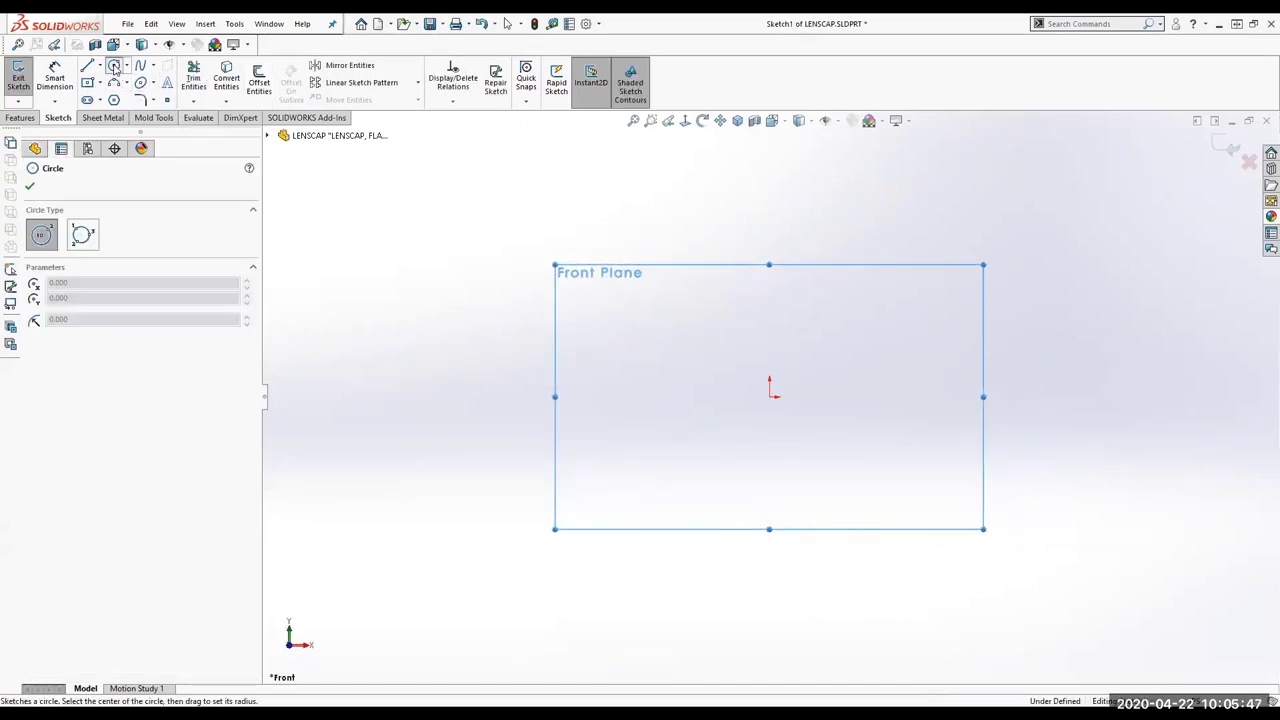
{"action": "left_click", "coordinate": [773, 393]}
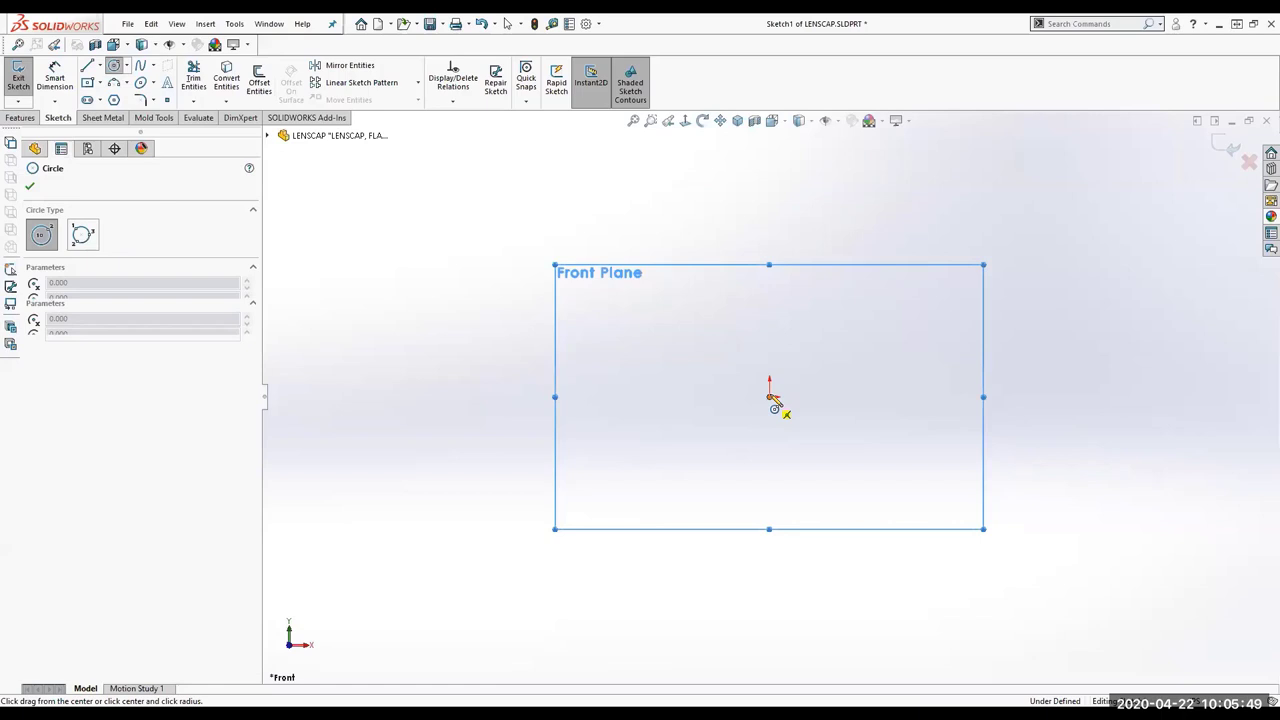
{"action": "left_click", "coordinate": [858, 347]}
{"action": "right_click", "coordinate": [700, 251]}
{"action": "left_click", "coordinate": [706, 251]}
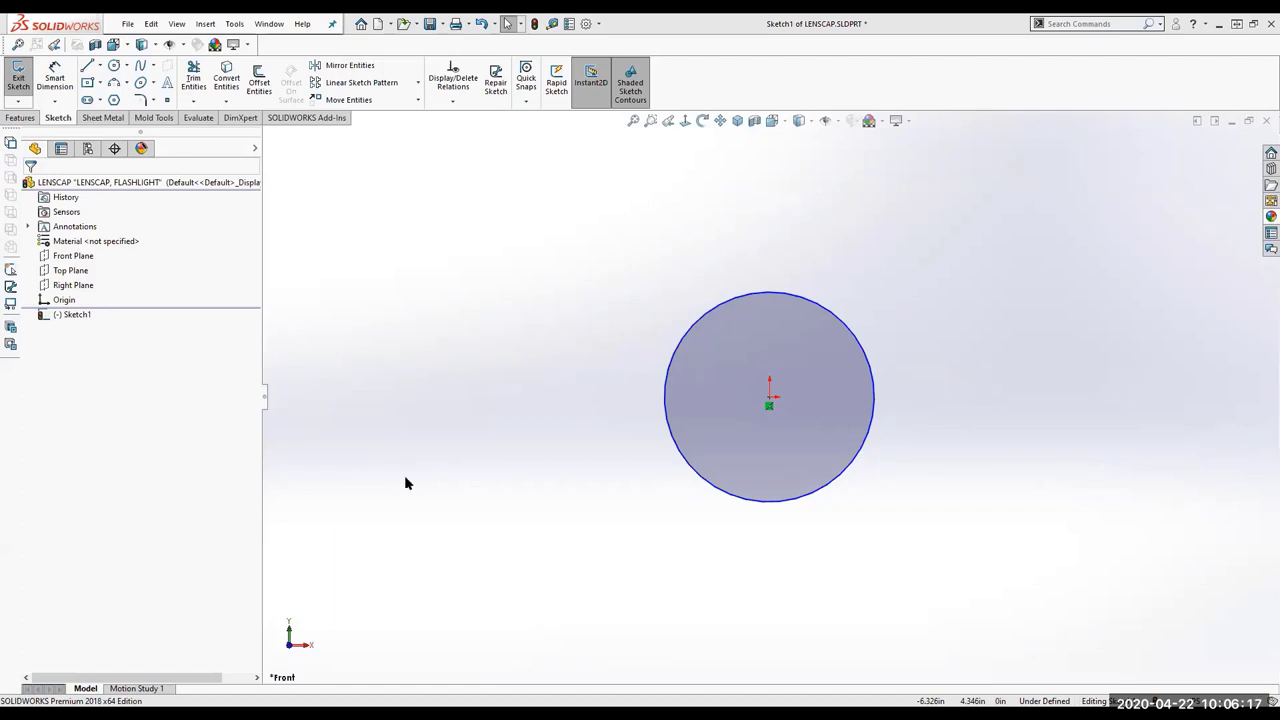
Dimension the circle's diameter to 4.9 in.
{"action": "right_click", "coordinate": [384, 160]}
{"action": "left_click", "coordinate": [440, 232]}
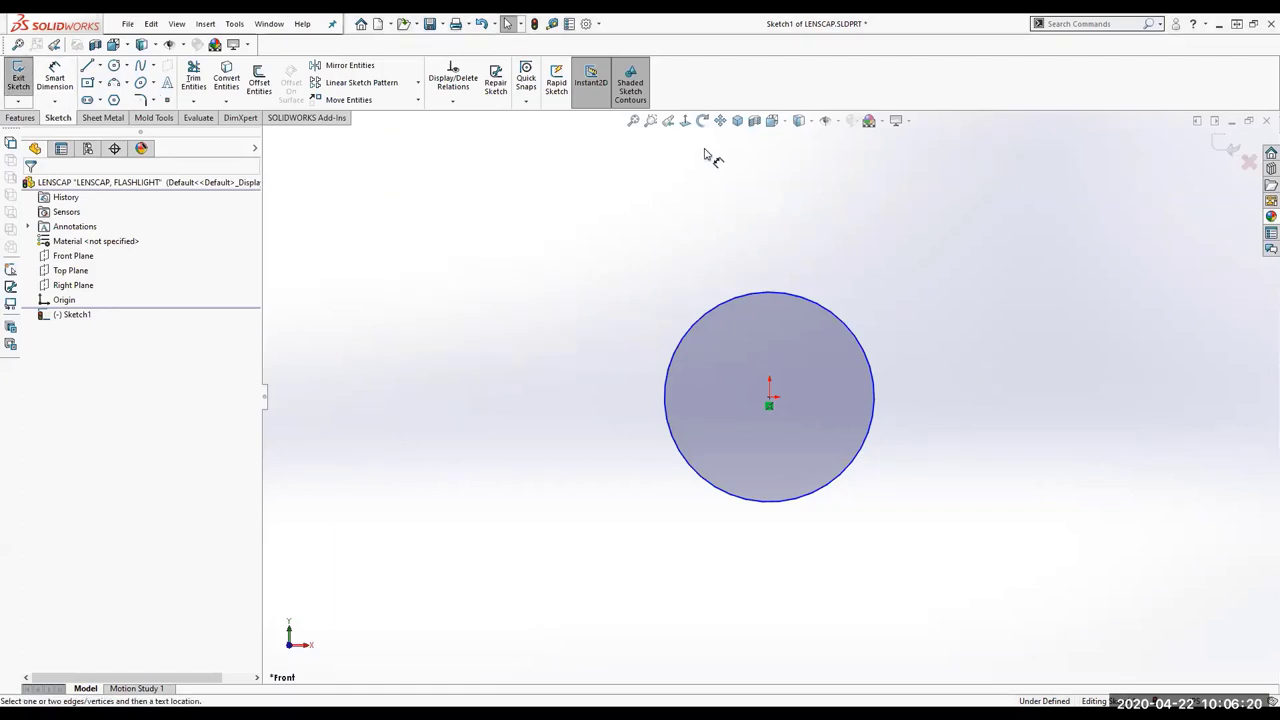
{"action": "left_click", "coordinate": [842, 323]}
{"action": "left_click", "coordinate": [906, 282]}
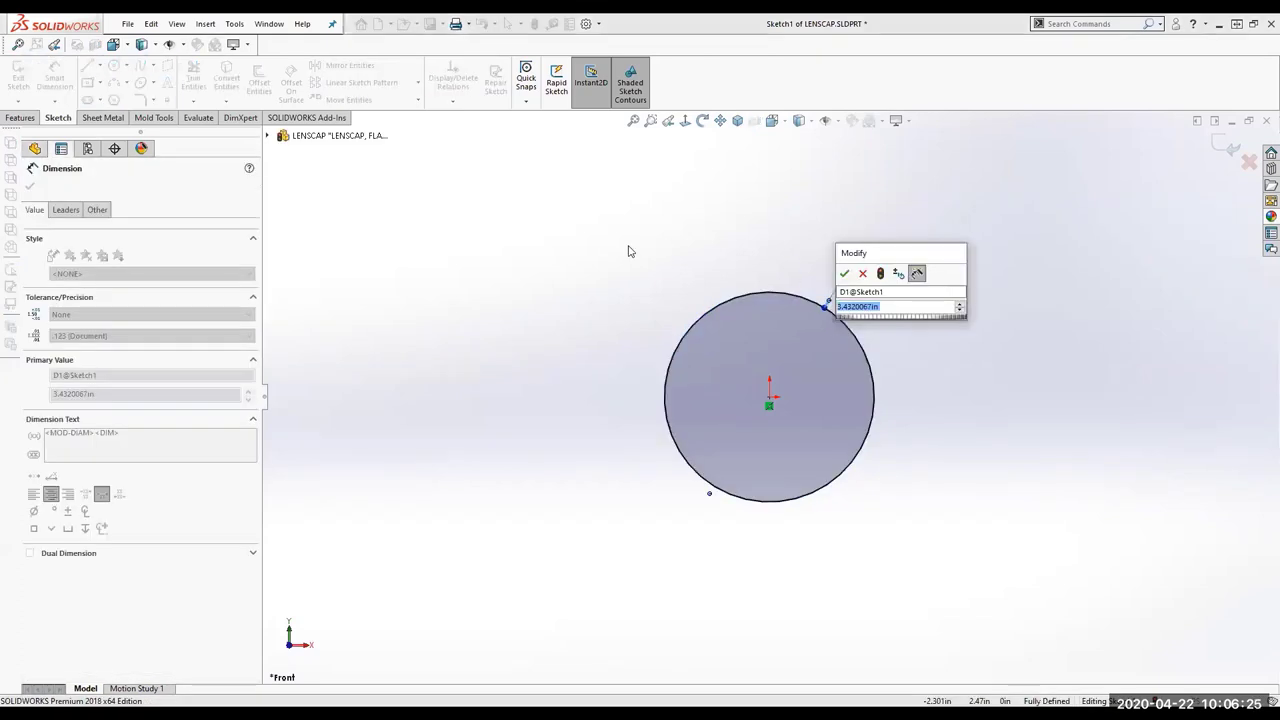
{"action": "type", "text": "4.9"}
{"action": "key", "text": "Return"}
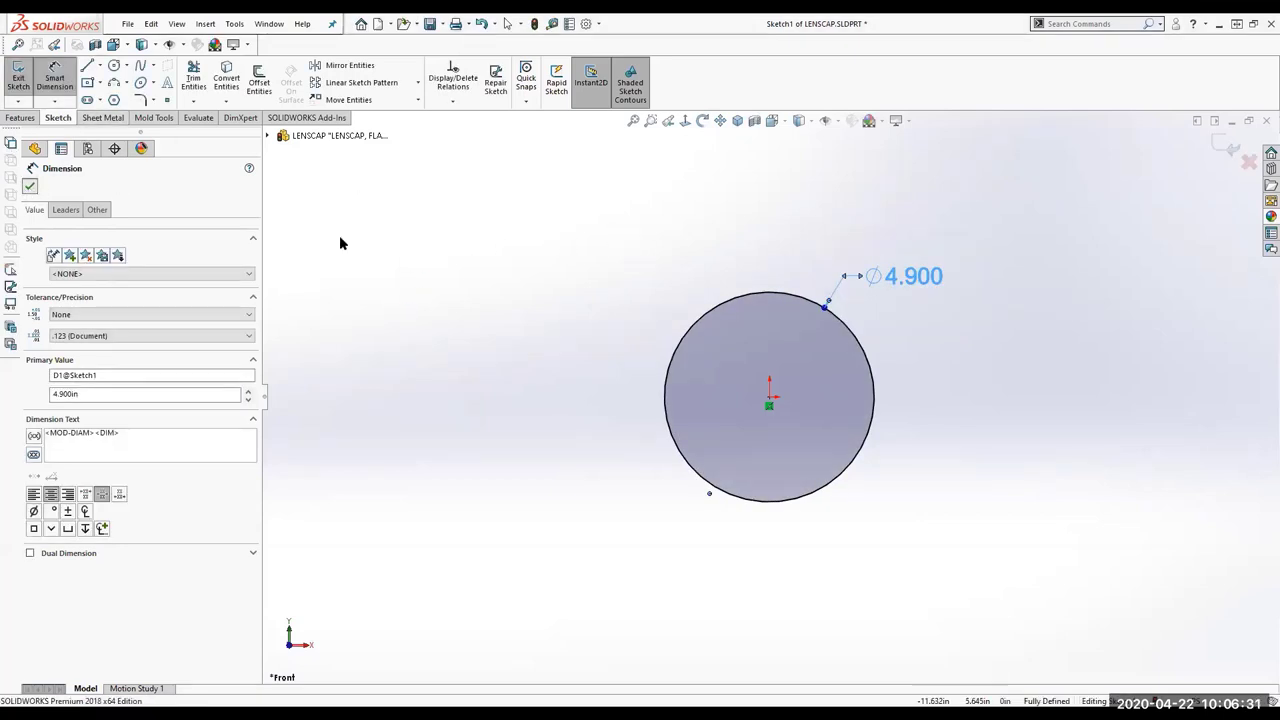
{"action": "key", "text": "Escape"}
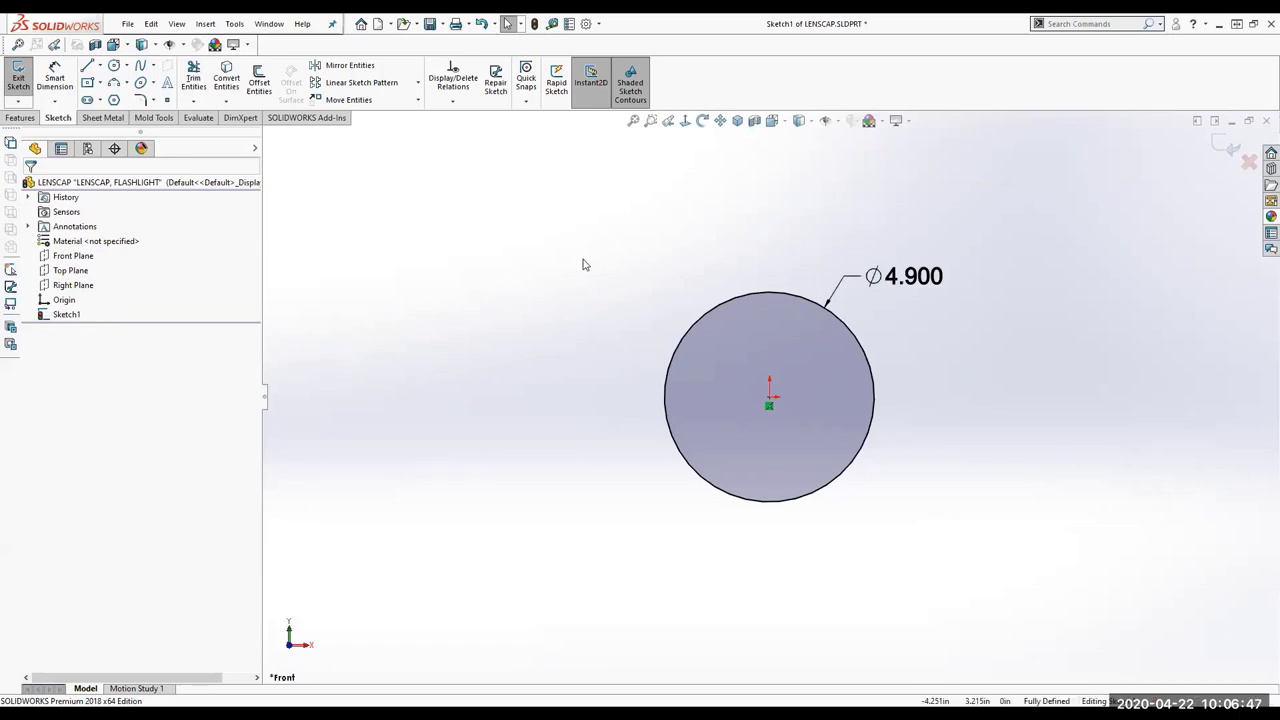
Review the Description entry in the part's custom file properties.
{"action": "left_click", "coordinate": [20, 119]}
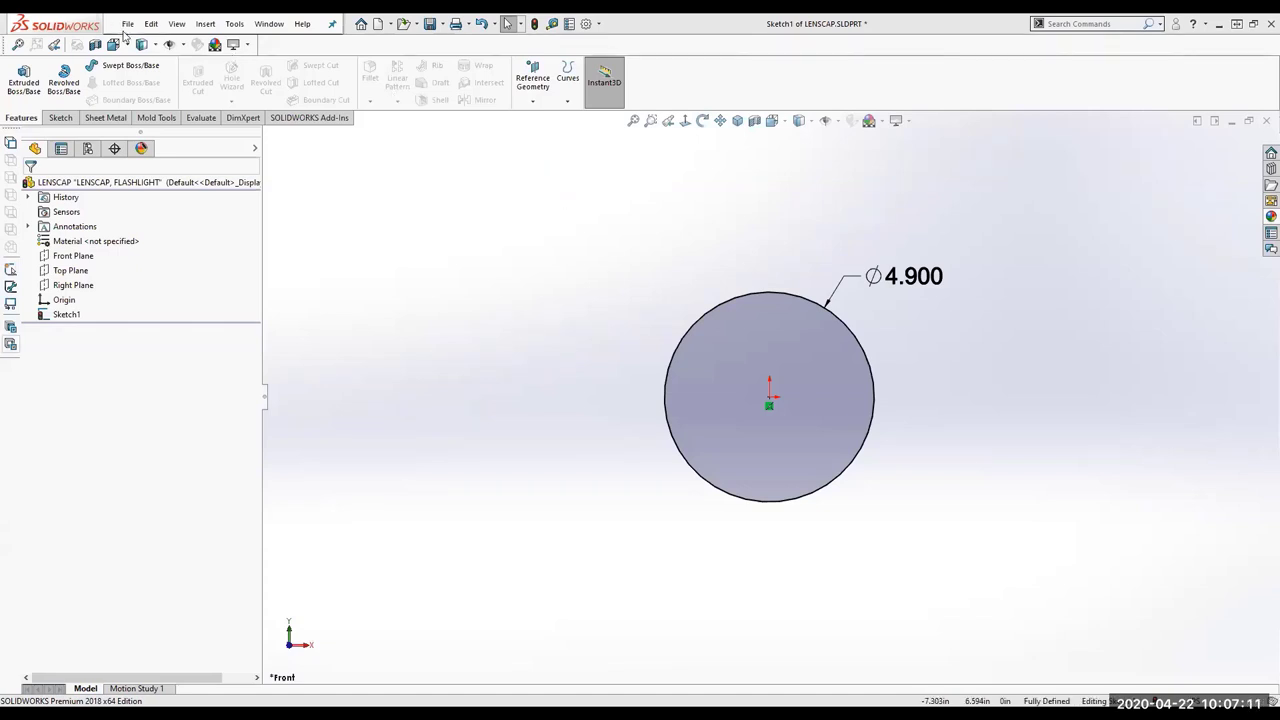
{"action": "left_click", "coordinate": [127, 23]}
{"action": "left_click", "coordinate": [170, 371]}
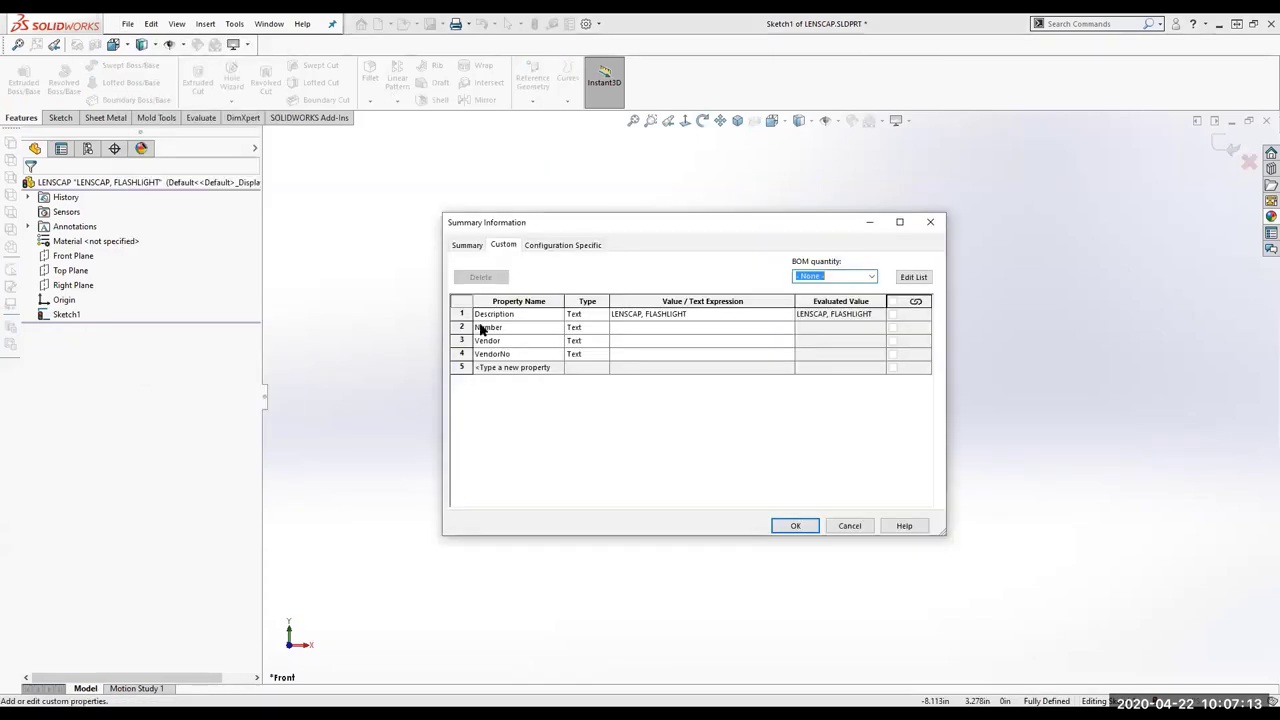
{"action": "left_click", "coordinate": [462, 314]}
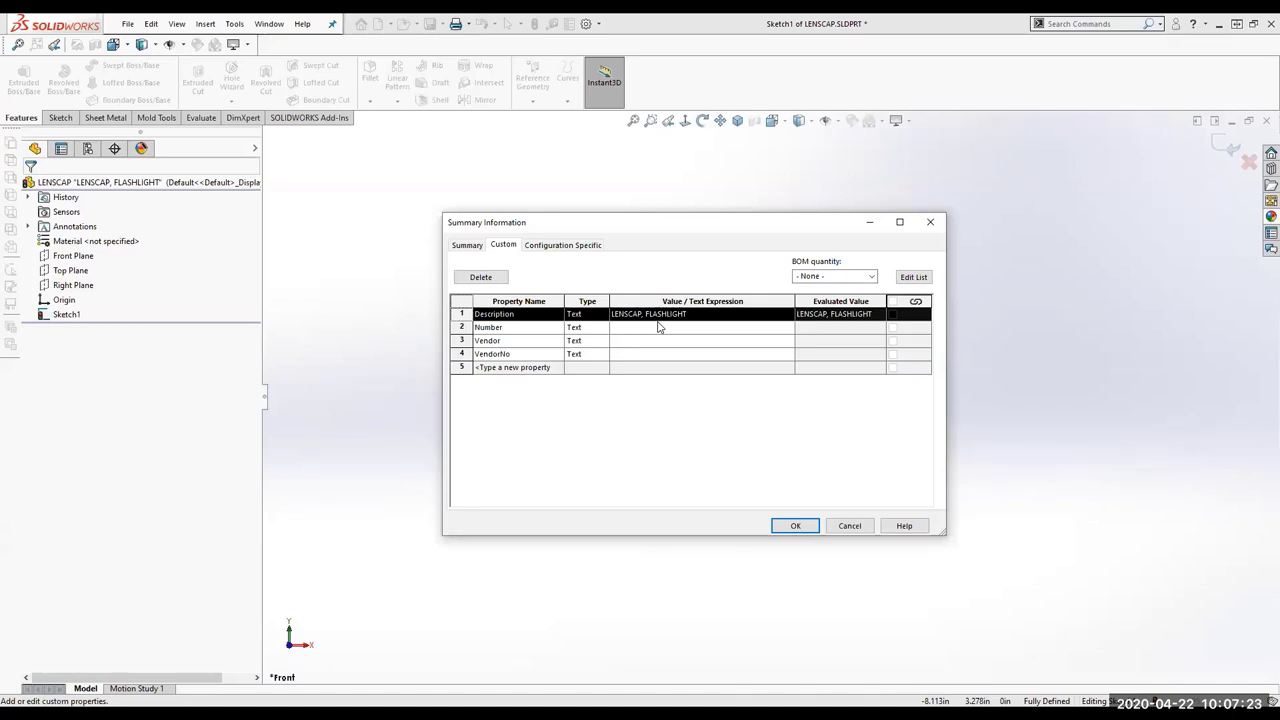
{"action": "left_click", "coordinate": [795, 522]}
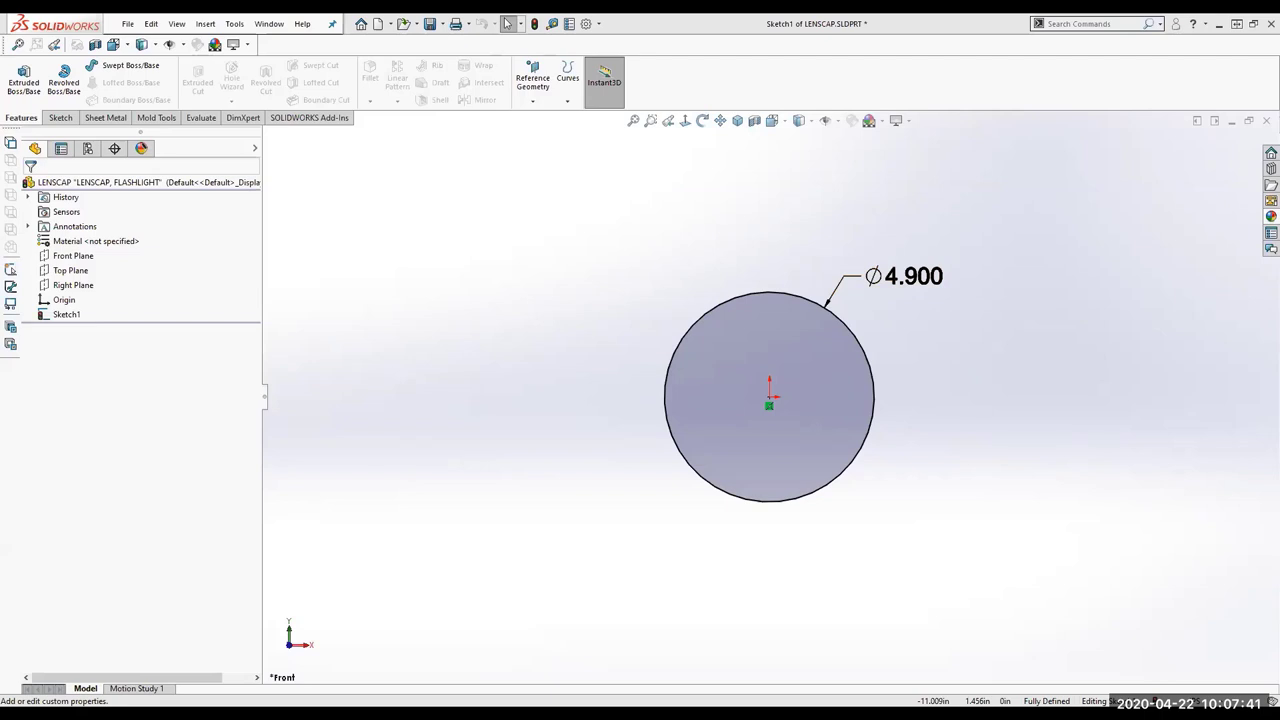
Set up a blind boss extrusion of the circle with draft enabled, reversed direction and a depth of 1.725 in.
{"action": "left_click", "coordinate": [20, 85]}
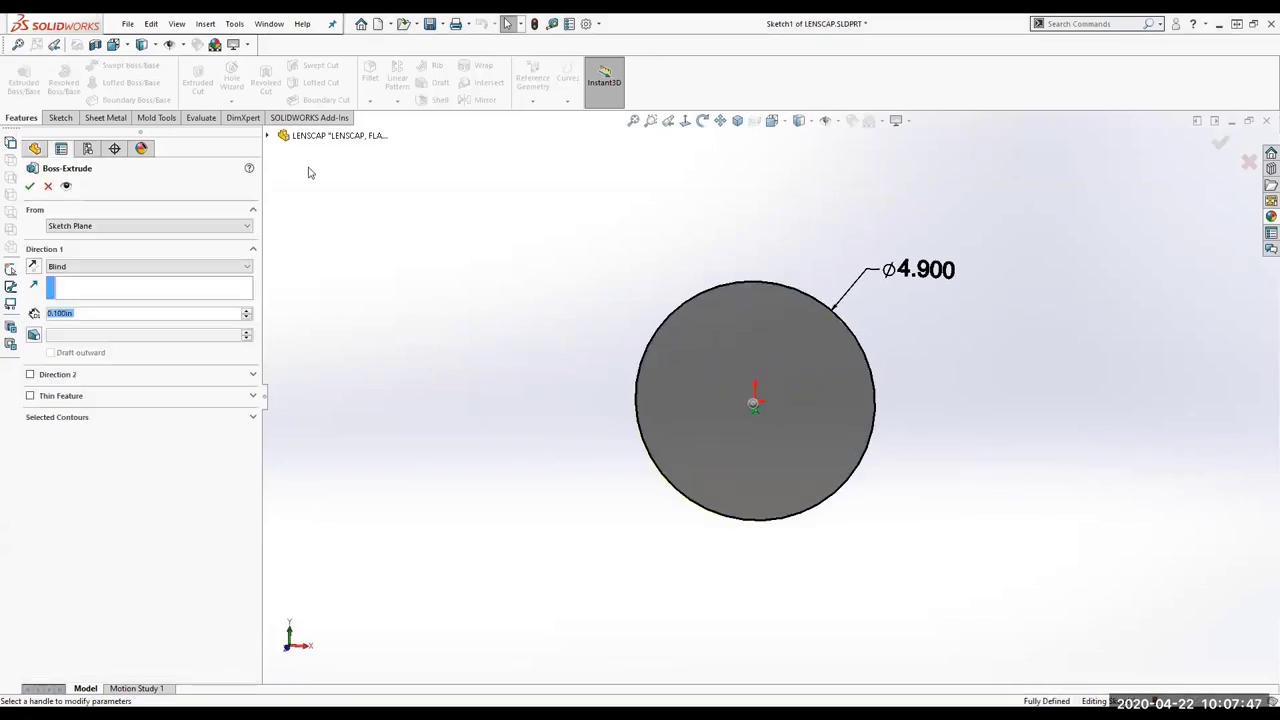
{"action": "left_click", "coordinate": [34, 336]}
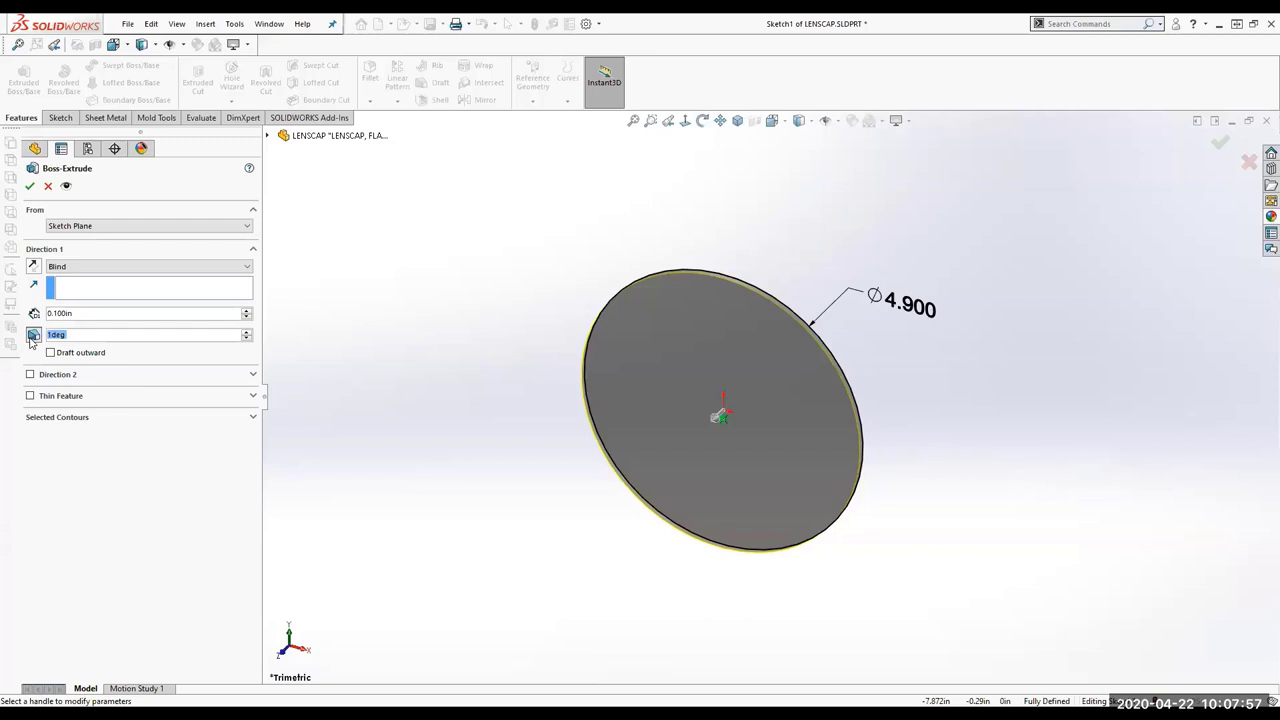
{"action": "left_click", "coordinate": [83, 313]}
{"action": "left_click", "coordinate": [32, 268]}
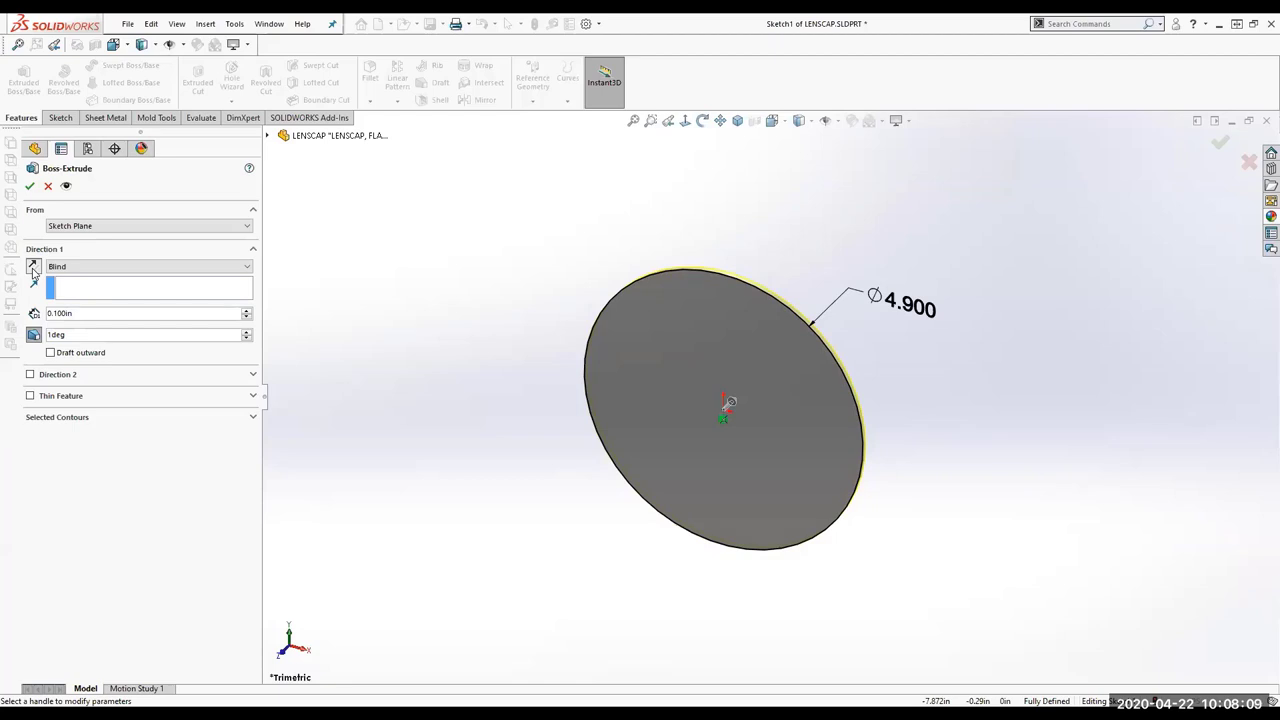
{"action": "double_click", "coordinate": [81, 312]}
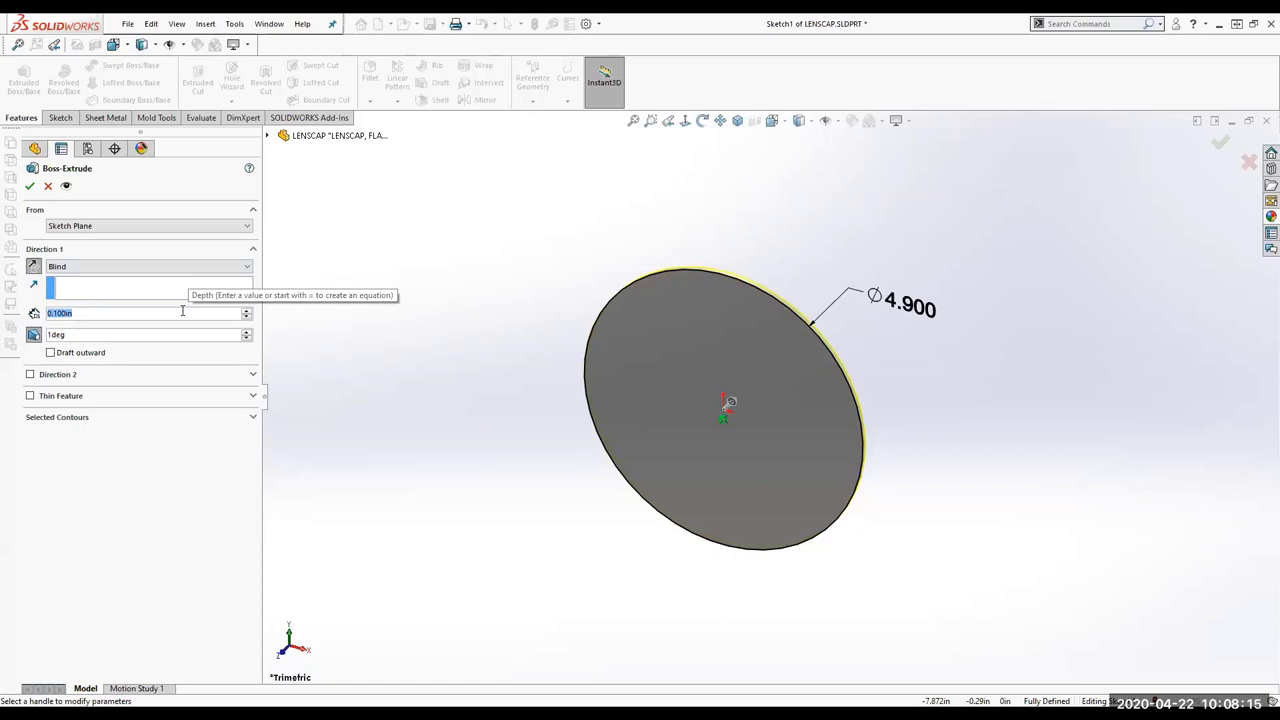
{"action": "type", "text": "1.725"}
{"action": "key", "text": "Return"}
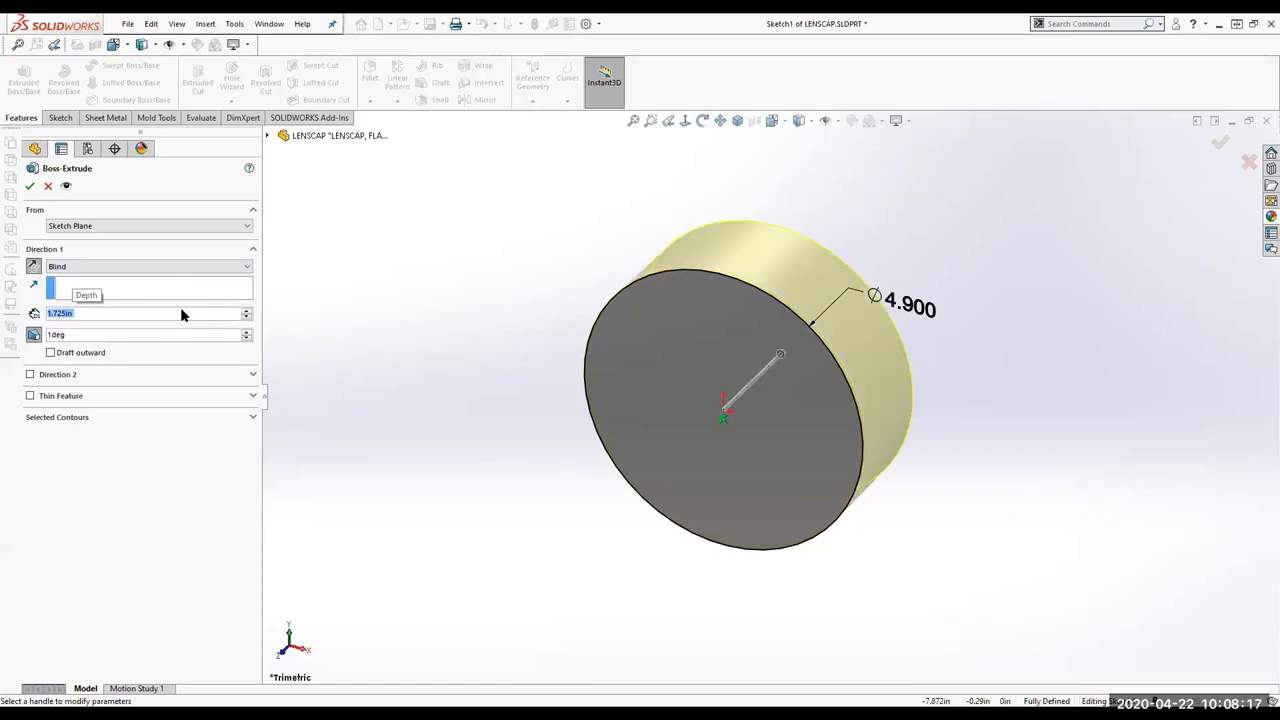
Set the extrusion's draft to 5 degrees outward and complete the boss.
{"action": "key", "text": "Tab"}
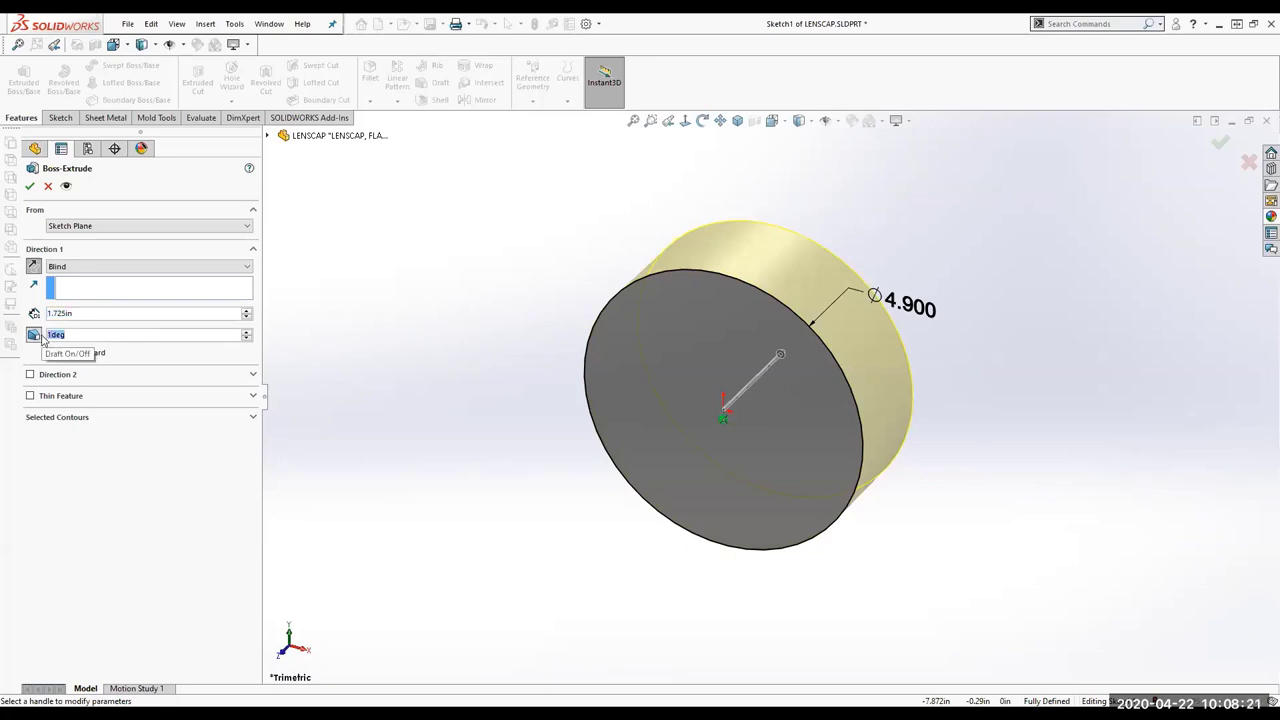
{"action": "type", "text": "5"}
{"action": "key", "text": "Return"}
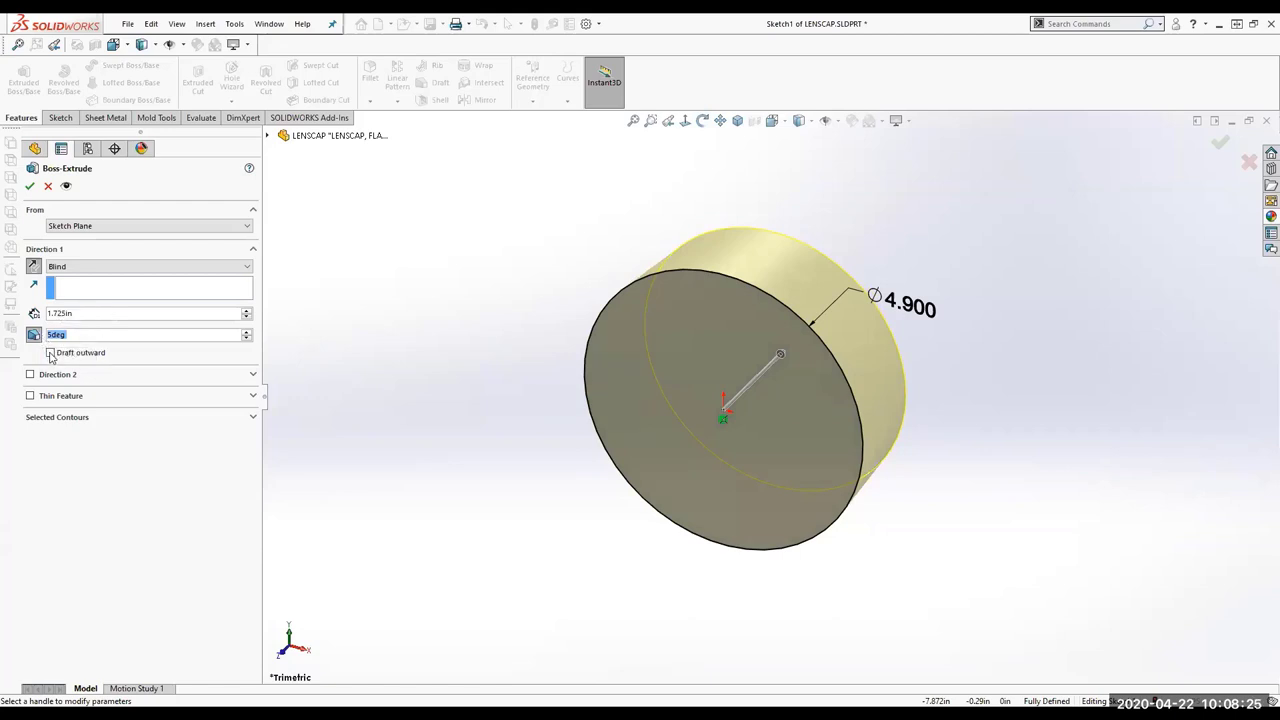
{"action": "left_click", "coordinate": [50, 352]}
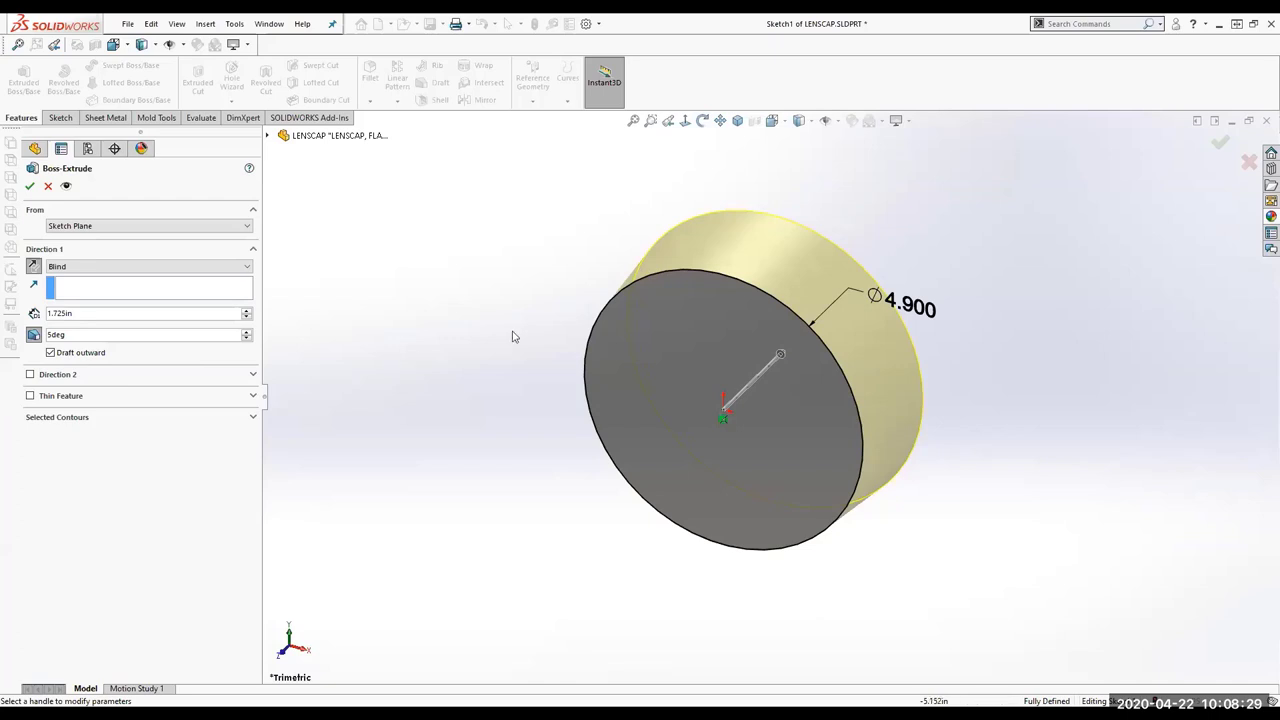
{"action": "middle_click_drag", "start_coordinate": [783, 354], "coordinate": [670, 330]}
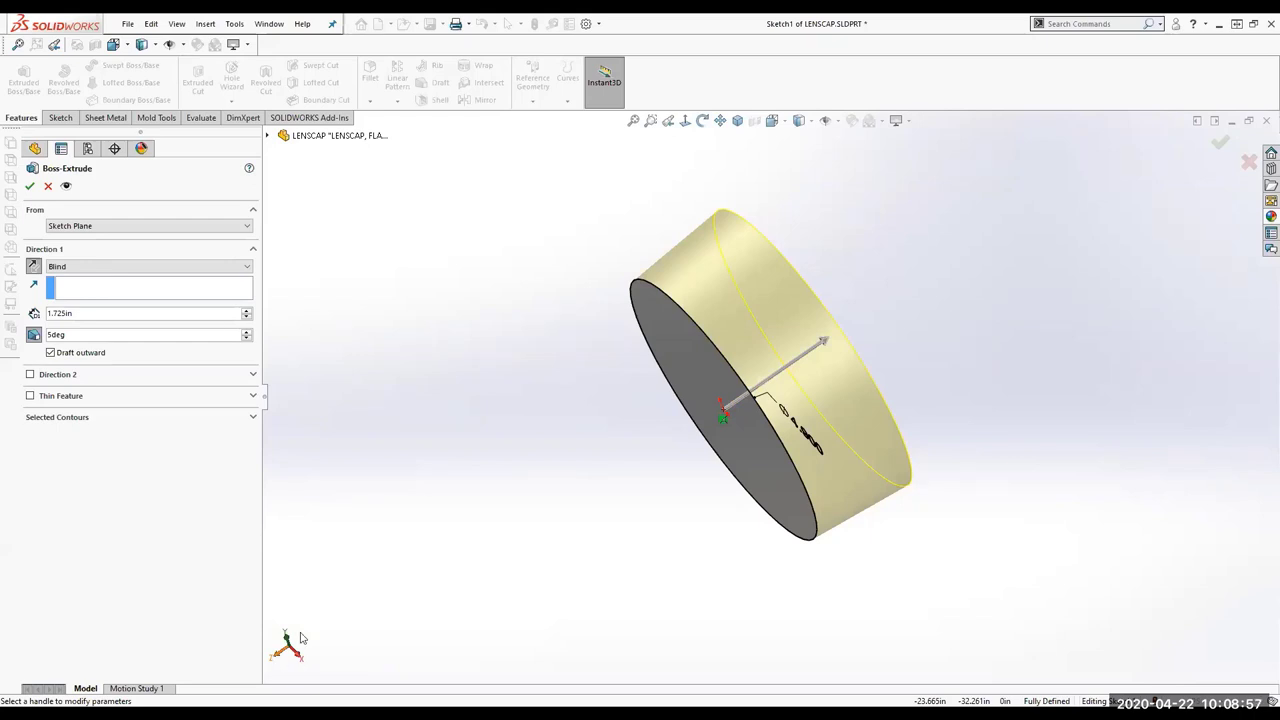
{"action": "middle_click_drag", "start_coordinate": [343, 589], "coordinate": [372, 640]}
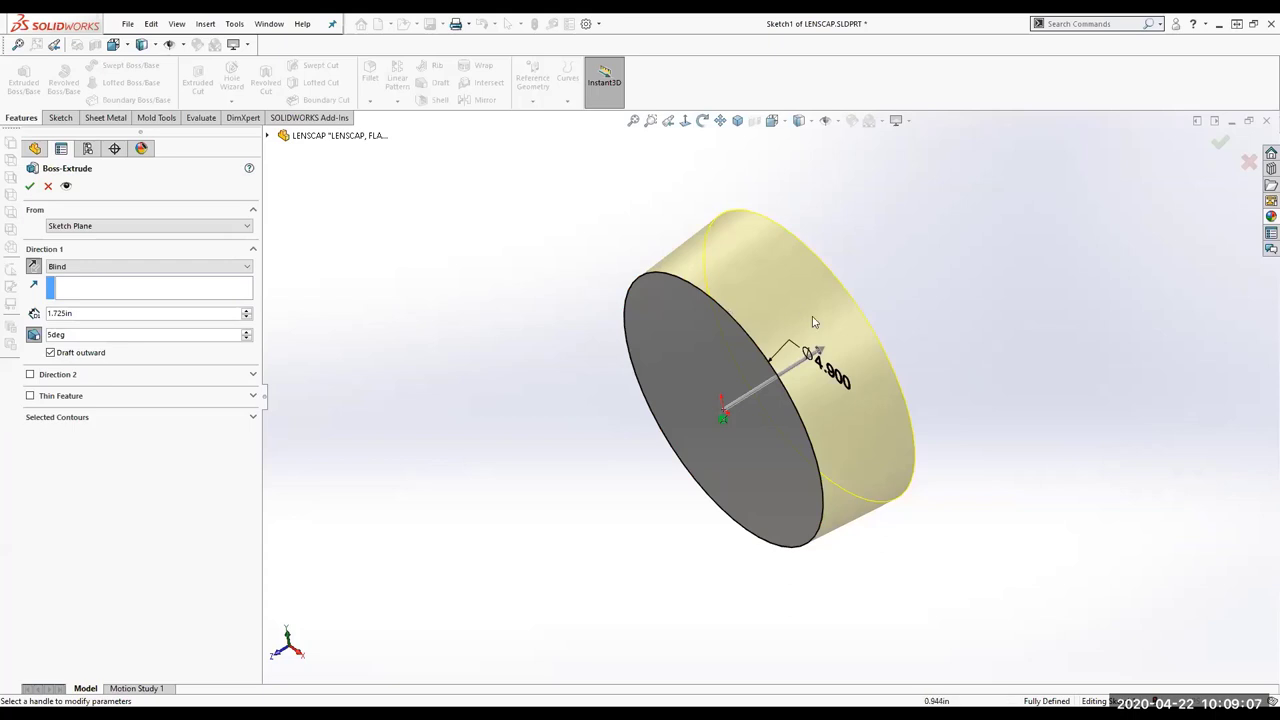
{"action": "left_click", "coordinate": [30, 187]}
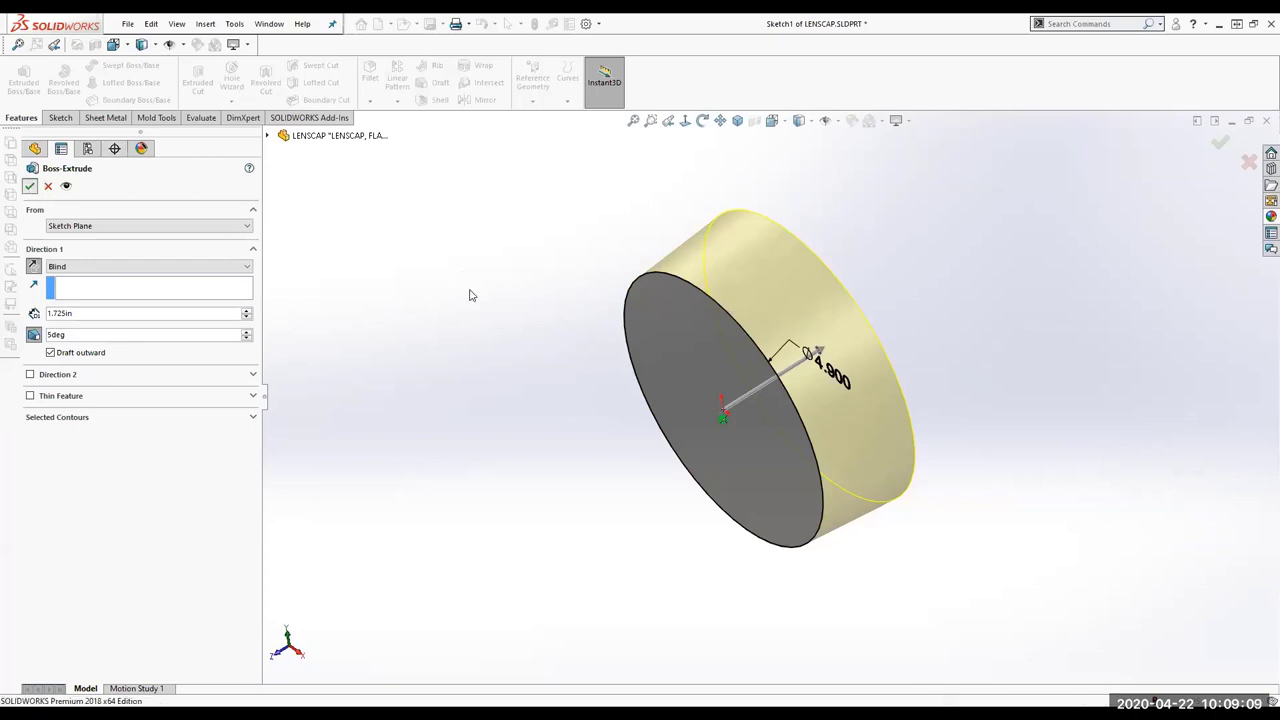
{"action": "middle_click_drag", "start_coordinate": [504, 319], "coordinate": [500, 380]}
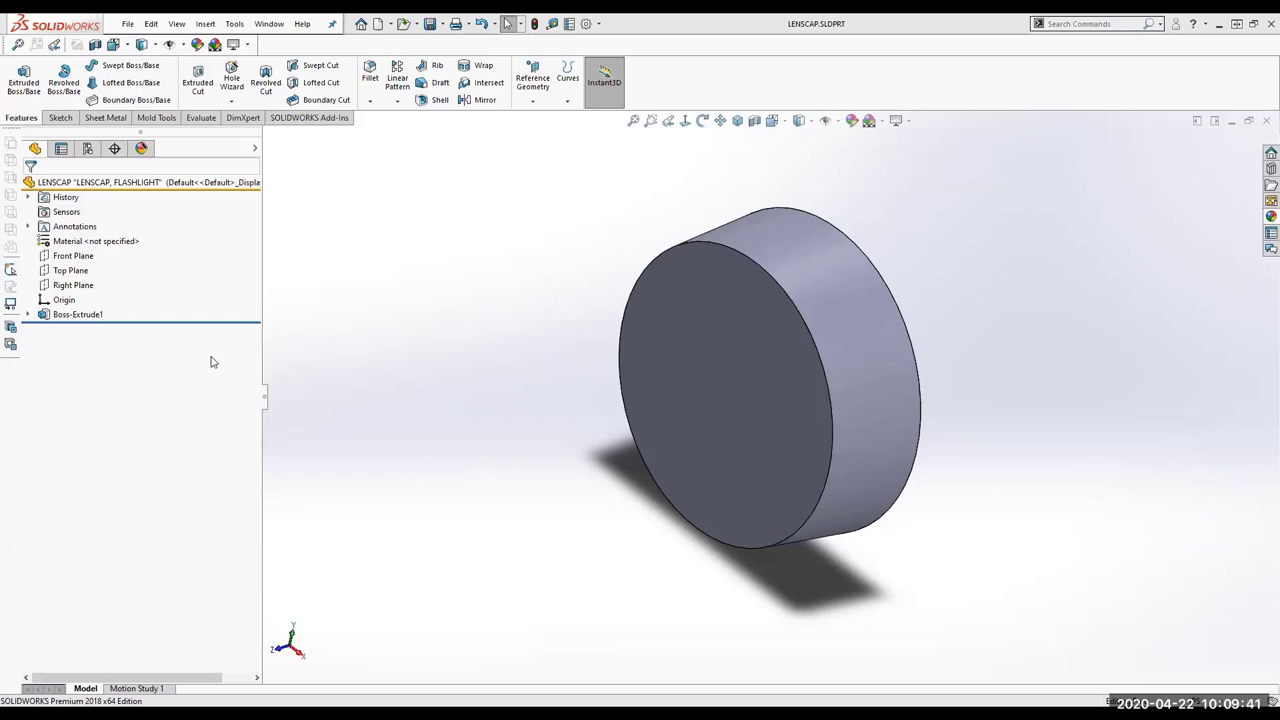
Reopen the base extrusion's definition to examine its draft outward option, and accept the feature.
{"action": "left_click", "coordinate": [68, 316]}
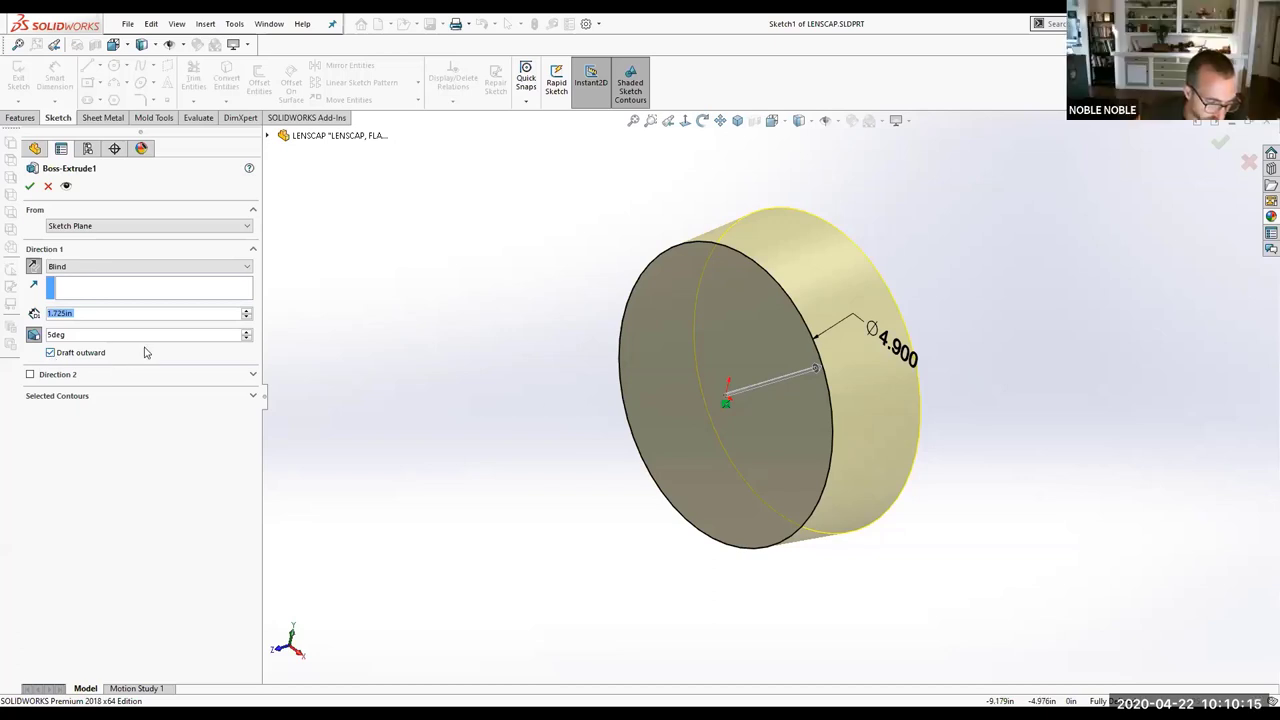
{"action": "left_click", "coordinate": [51, 353]}
{"action": "left_click", "coordinate": [29, 187]}
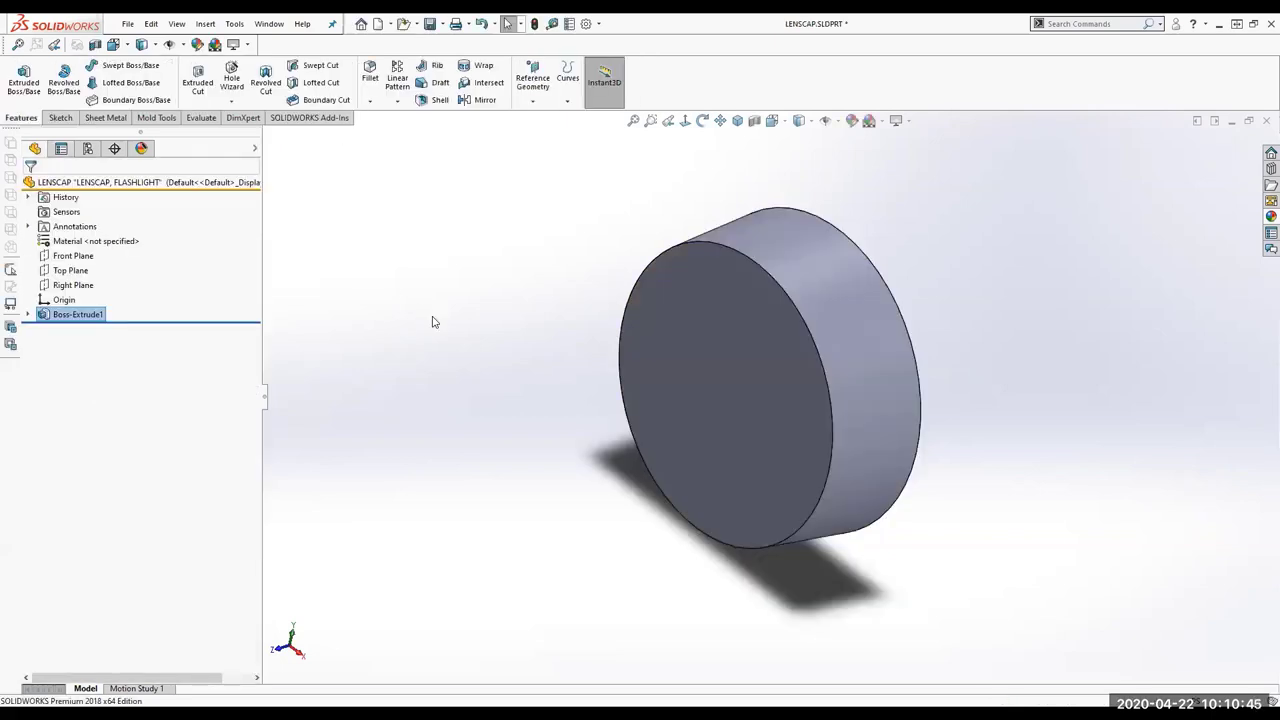
{"action": "left_click", "coordinate": [432, 322]}
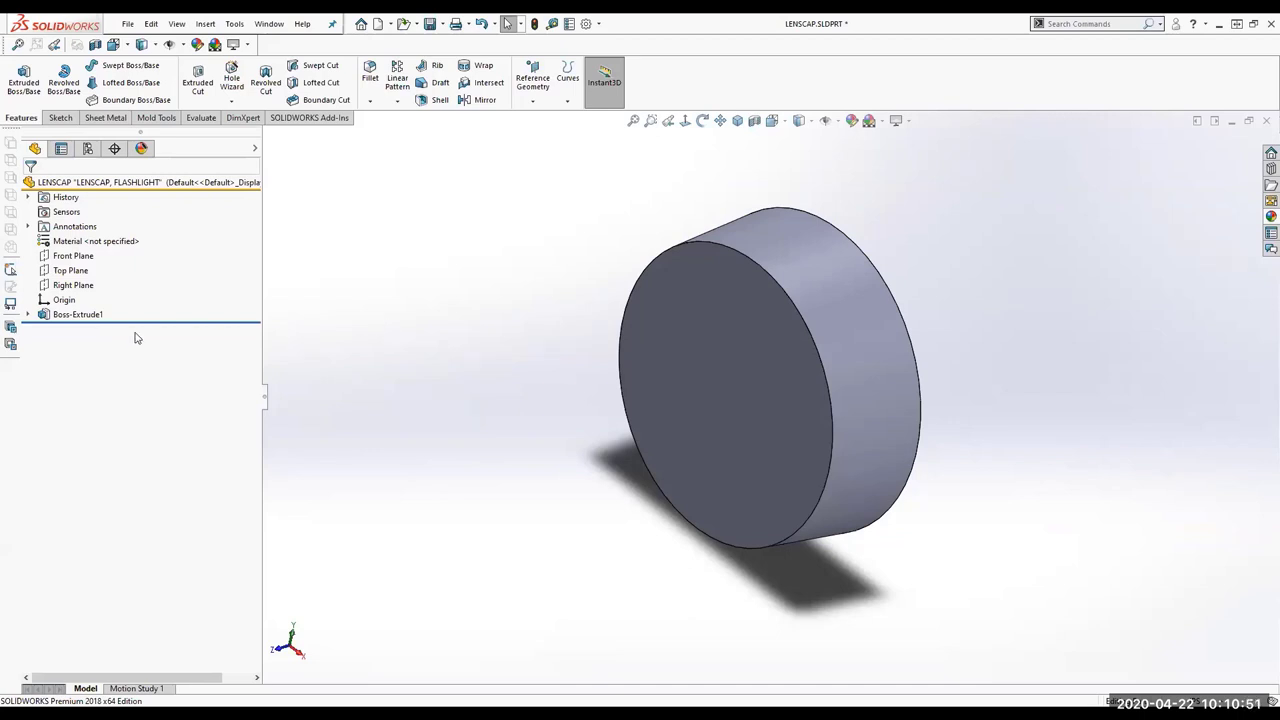
Flip the base extrusion's direction back and forth to compare both sides, keeping it reversed.
{"action": "left_click", "coordinate": [72, 316]}
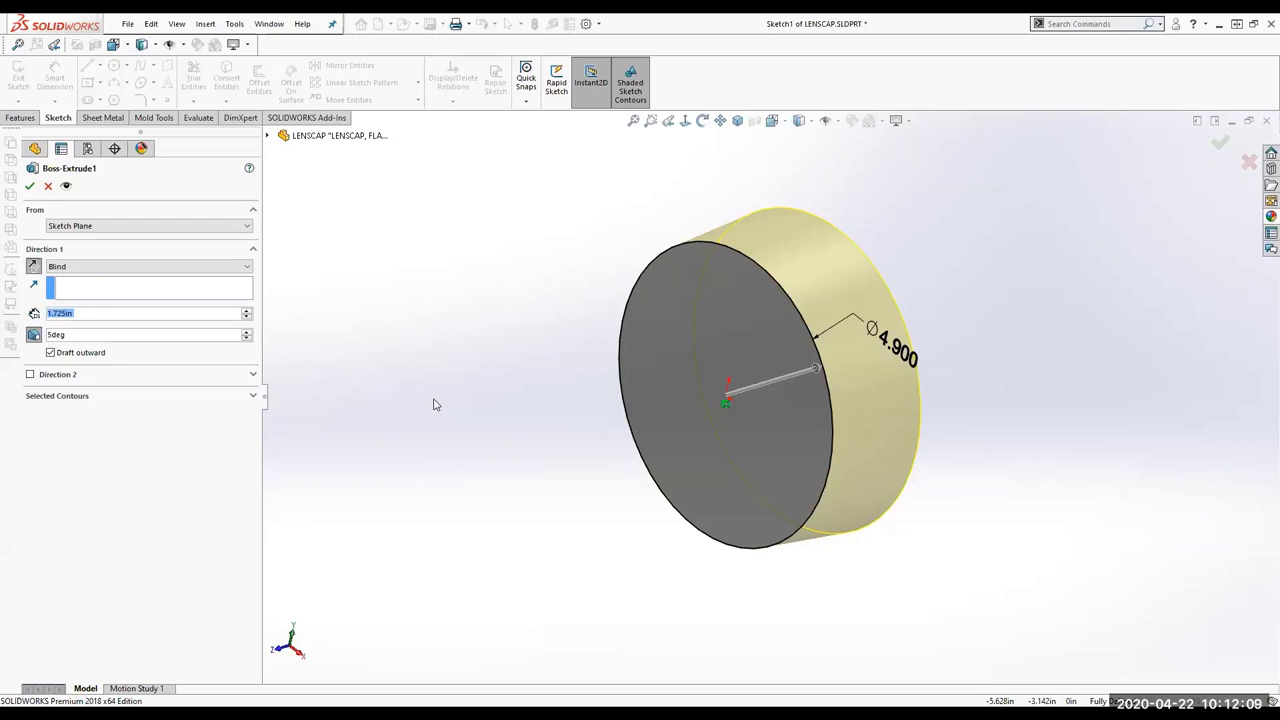
{"action": "left_click", "coordinate": [33, 267]}
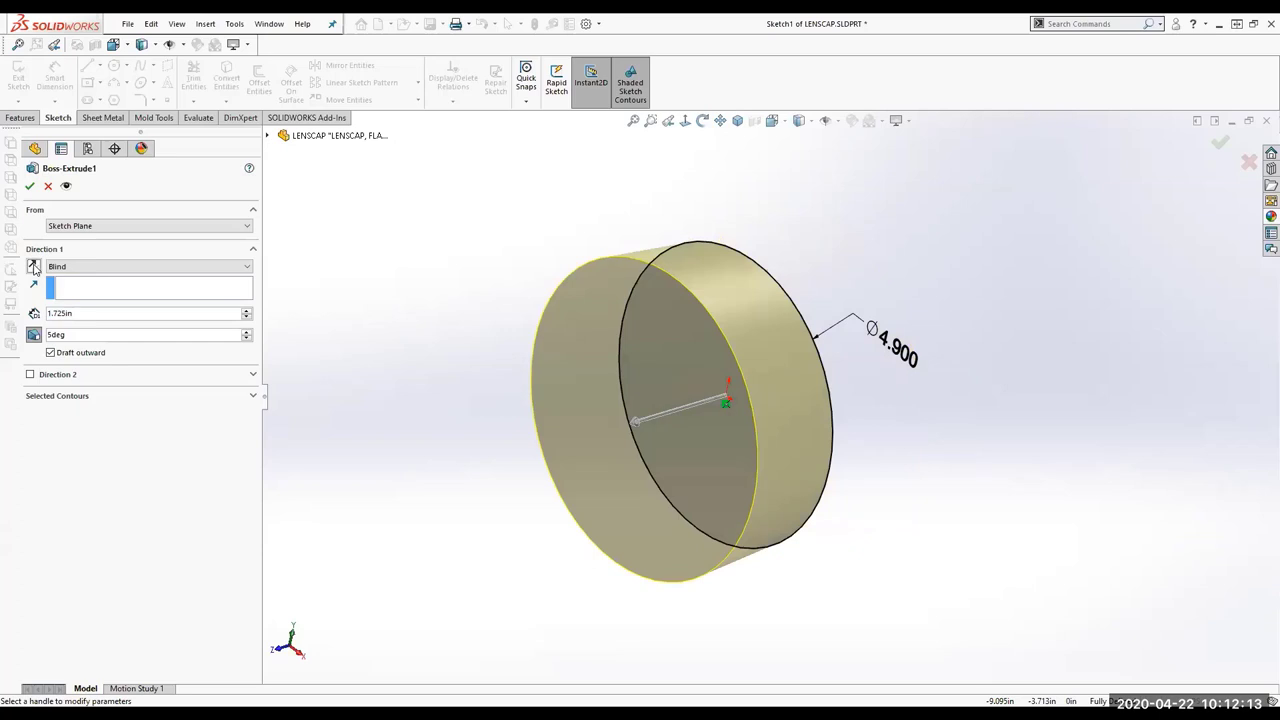
{"action": "left_click", "coordinate": [33, 267]}
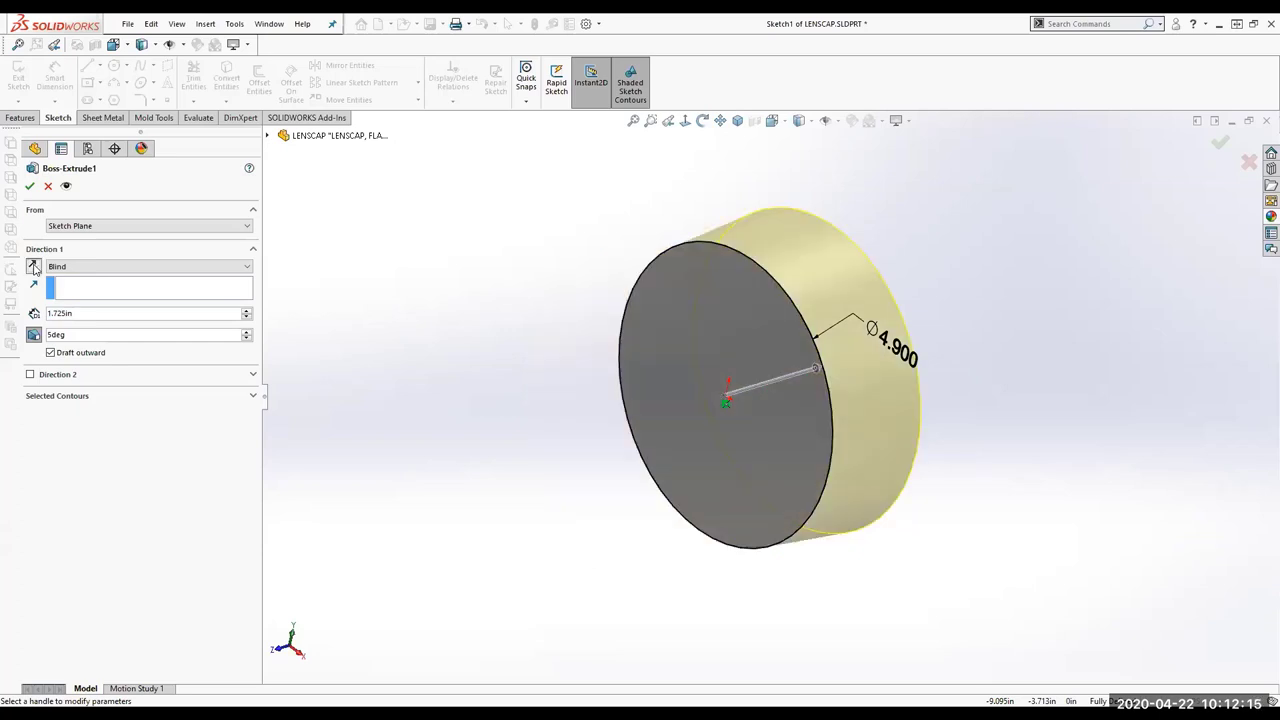
{"action": "left_click", "coordinate": [33, 267]}
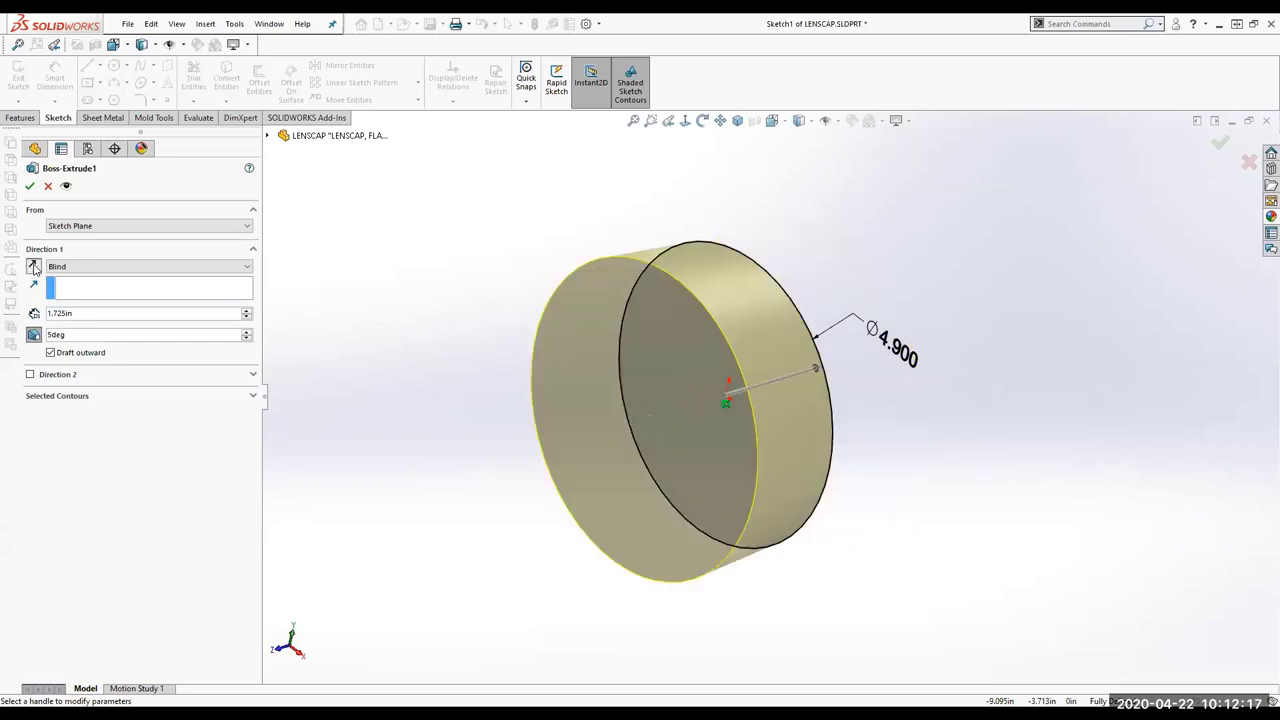
{"action": "left_click", "coordinate": [33, 267]}
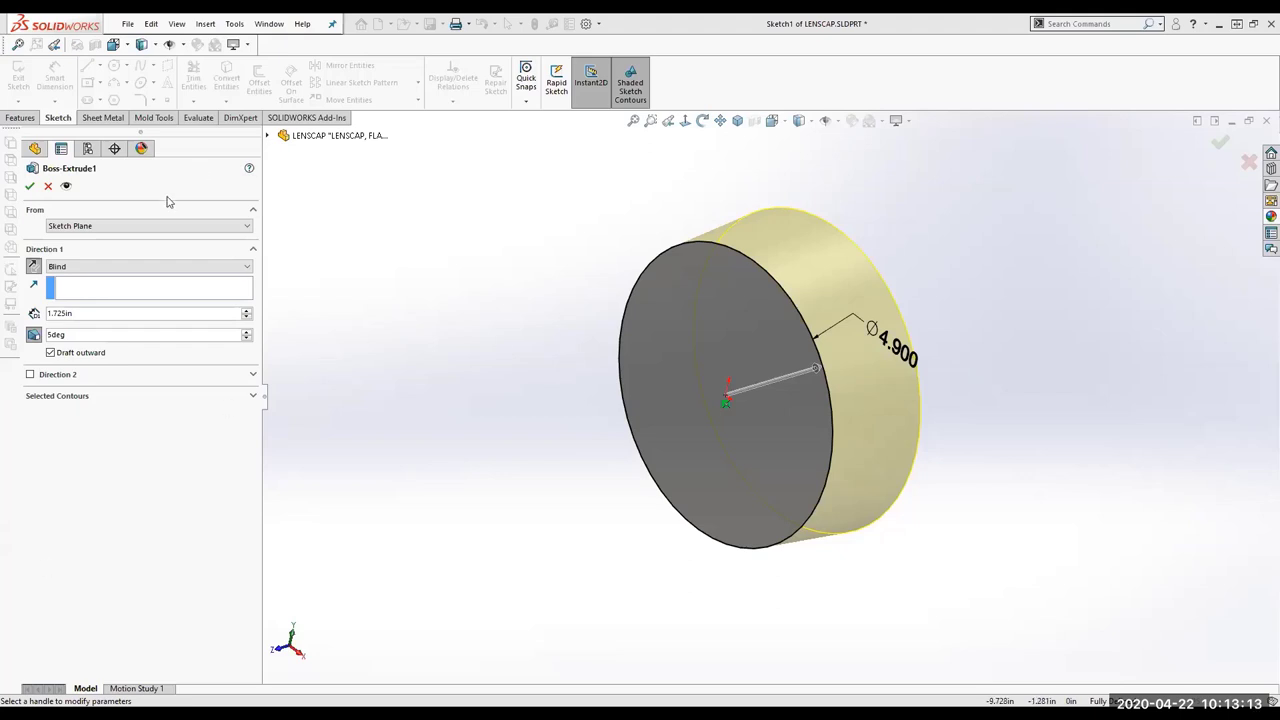
{"action": "left_click", "coordinate": [30, 188]}
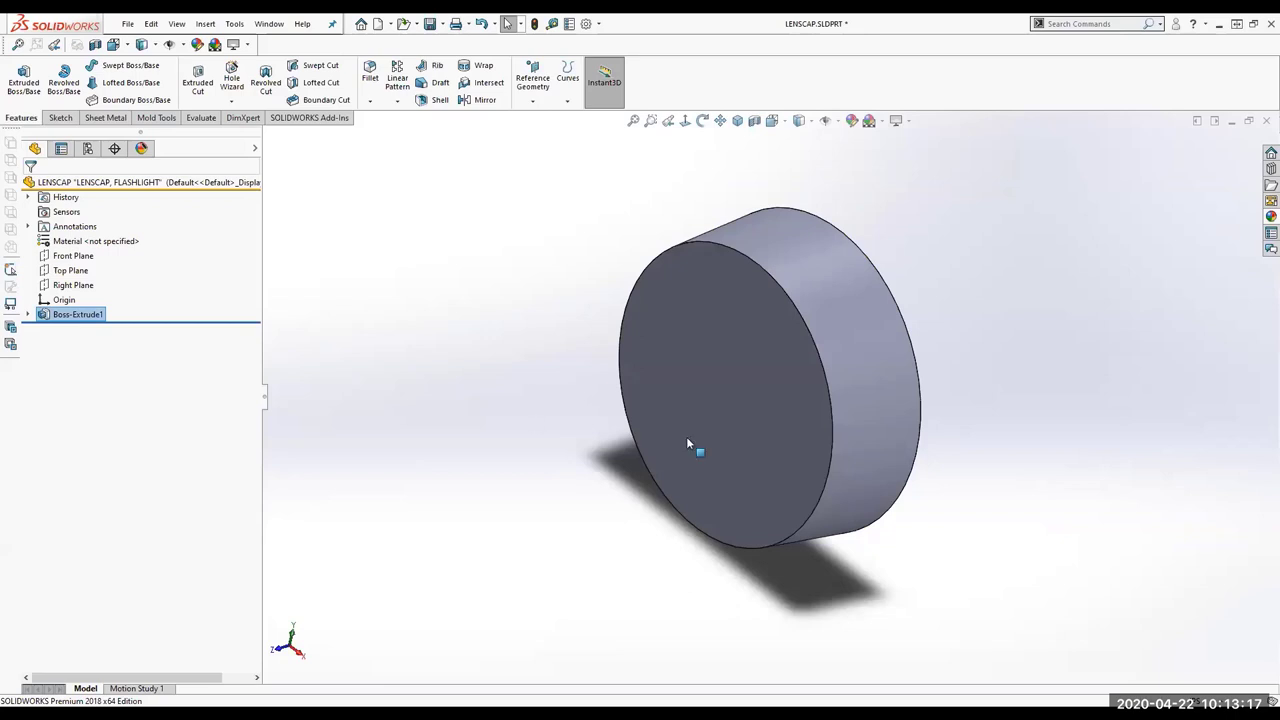
Examine where the Front Plane lies relative to the boss's small circular face.
{"action": "left_click", "coordinate": [713, 392]}
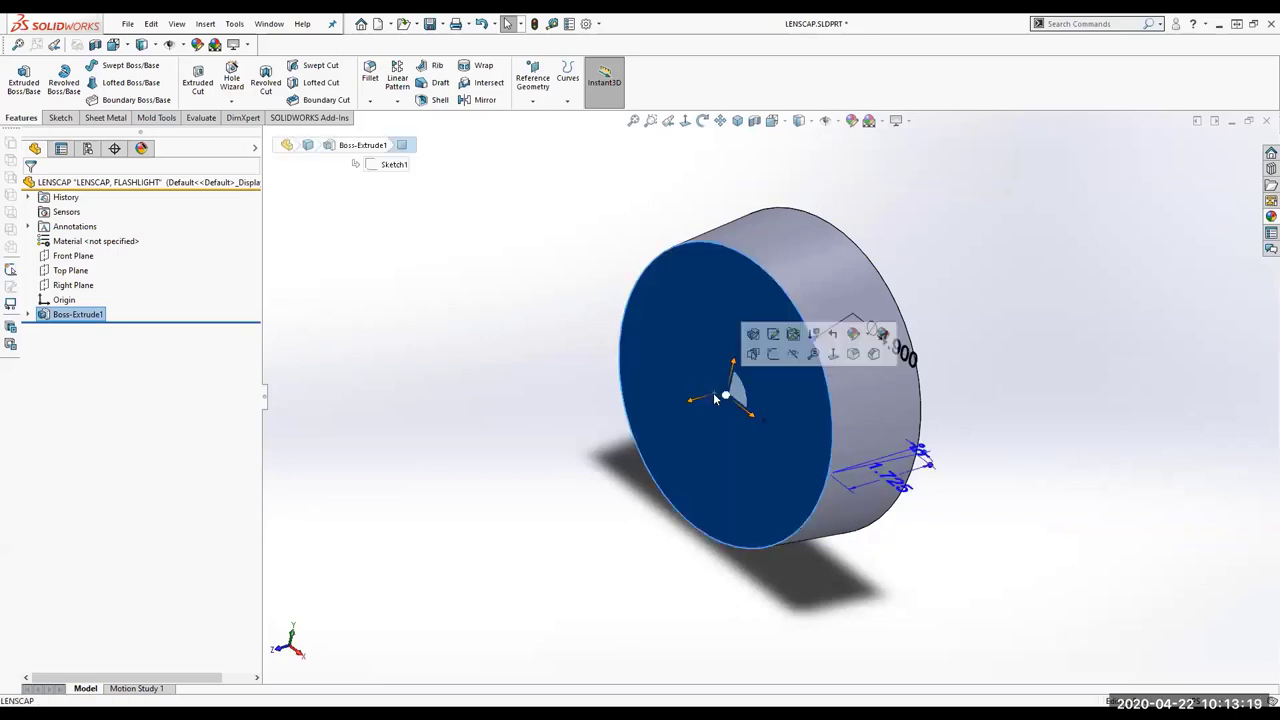
{"action": "left_click", "coordinate": [73, 256]}
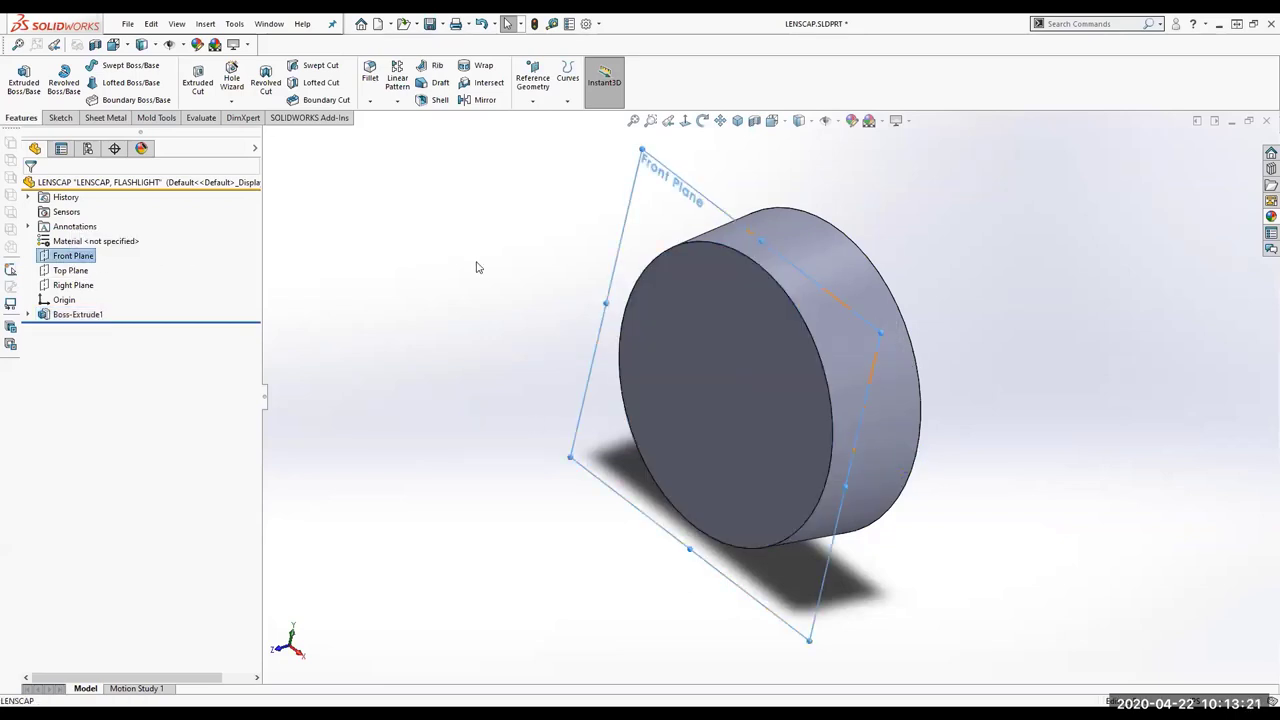
{"action": "middle_click_drag", "start_coordinate": [477, 267], "coordinate": [533, 264]}
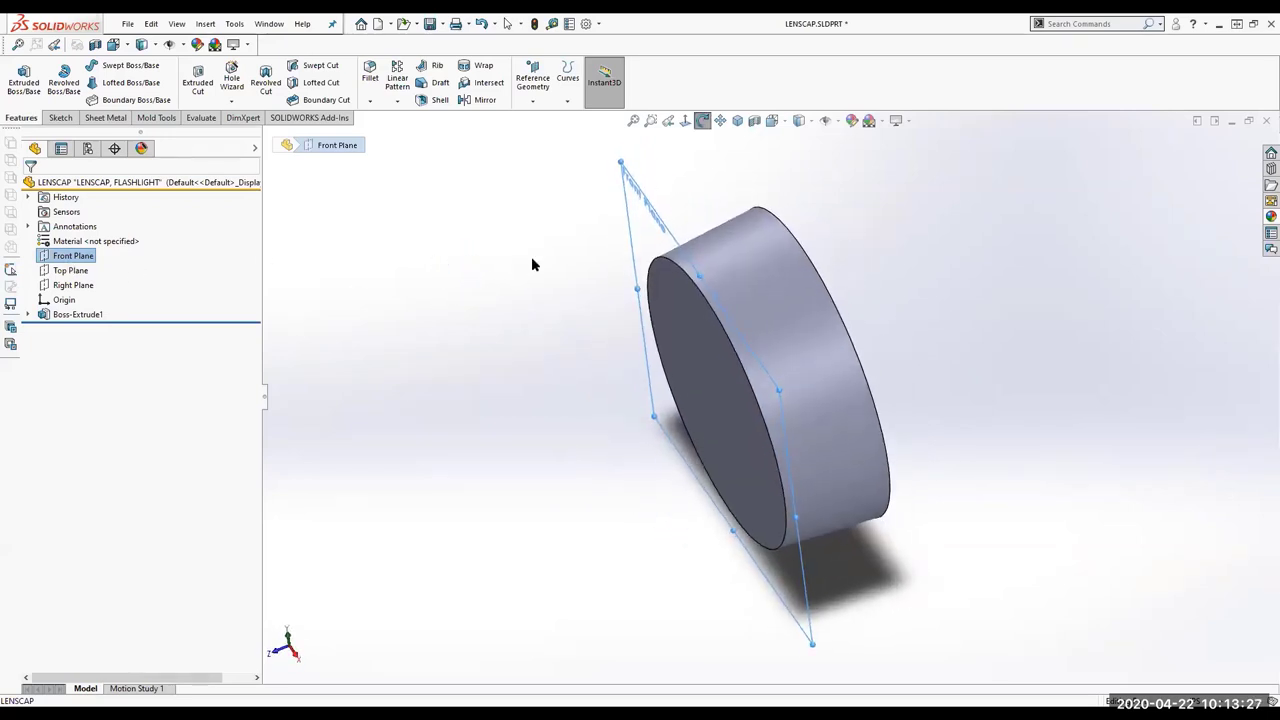
{"action": "key", "text": "Escape"}
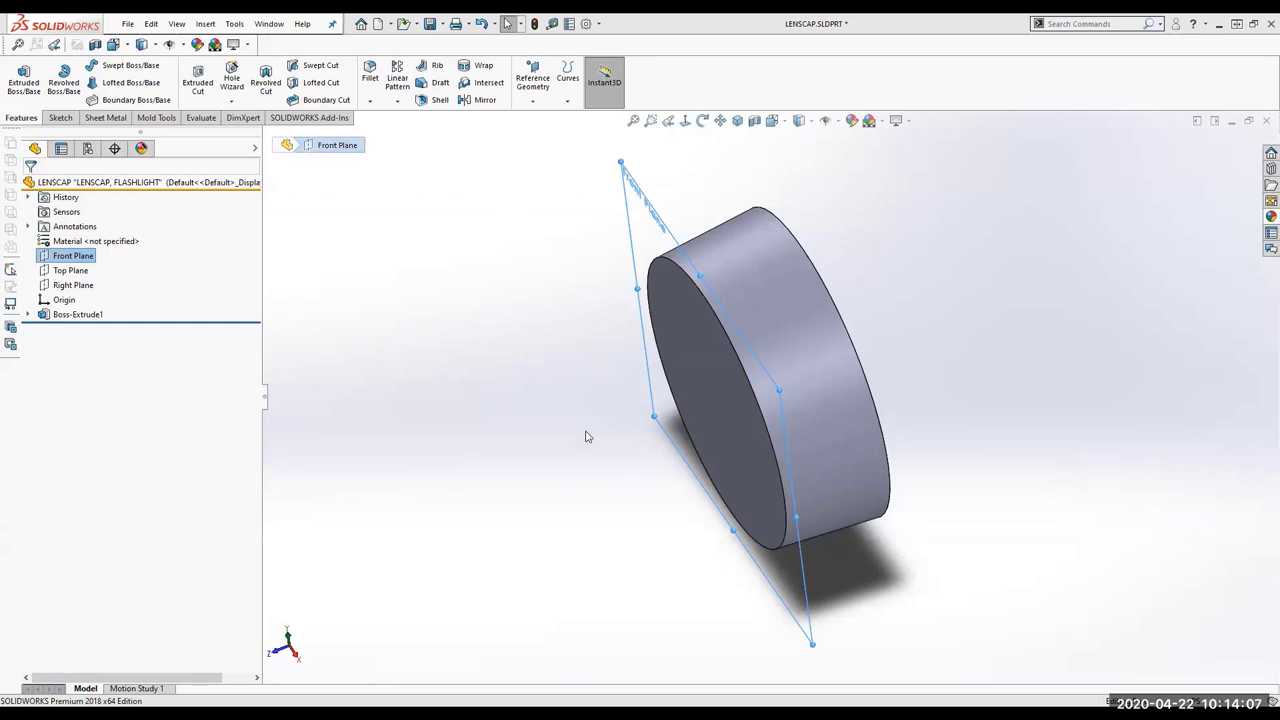
Sketch a circle with a radius of about 1.13 in, centred on the origin, on the boss's small circular face.
{"action": "left_click", "coordinate": [748, 346]}
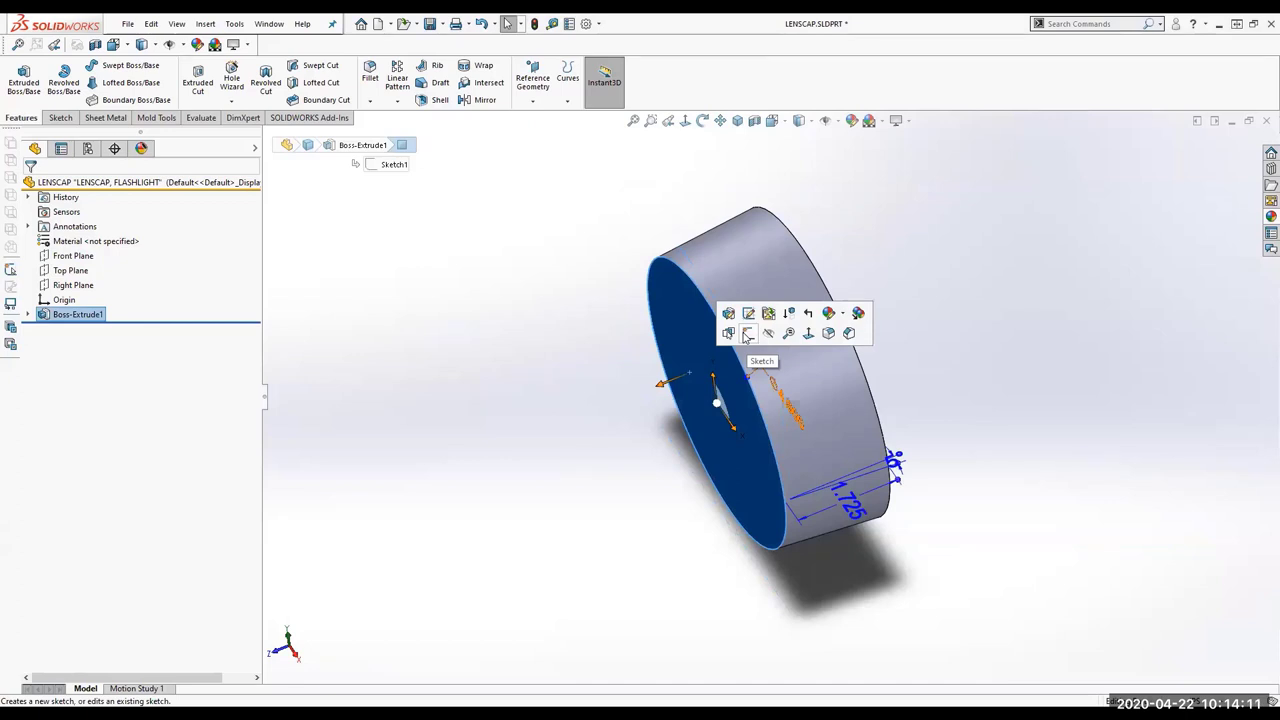
{"action": "left_click", "coordinate": [747, 334]}
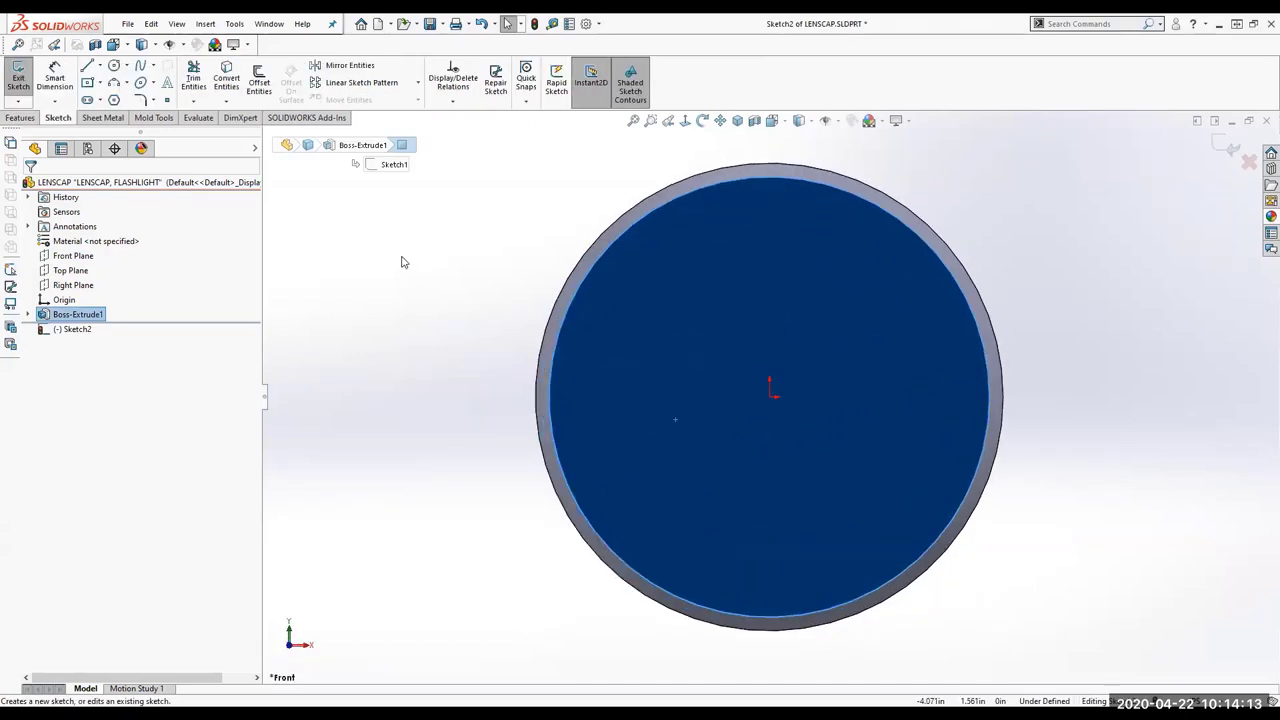
{"action": "left_click", "coordinate": [470, 265]}
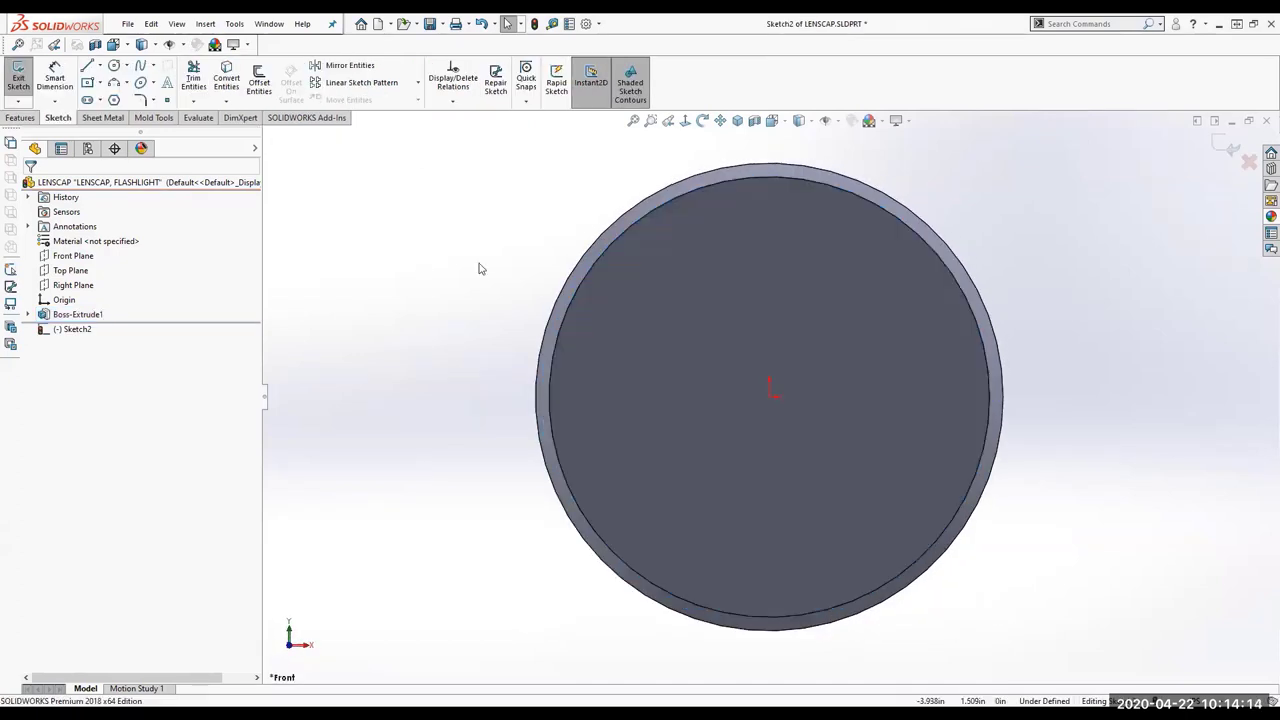
{"action": "left_click", "coordinate": [114, 66]}
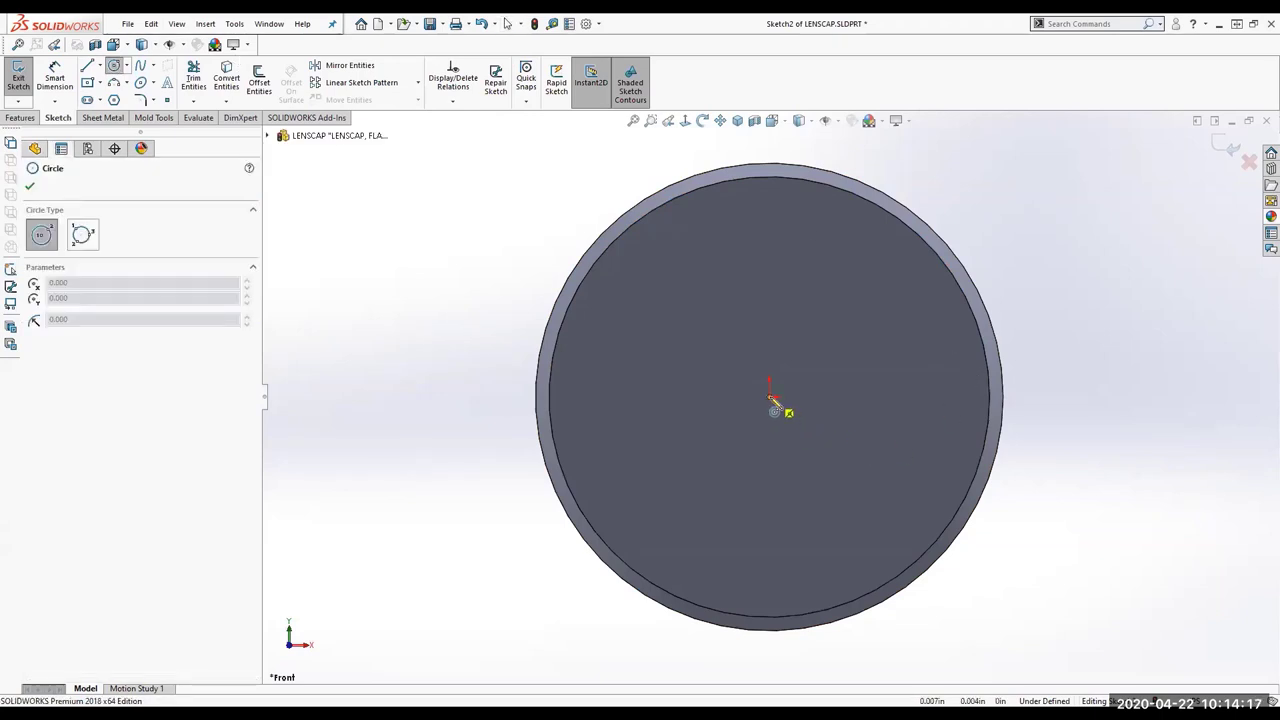
{"action": "left_click", "coordinate": [771, 396]}
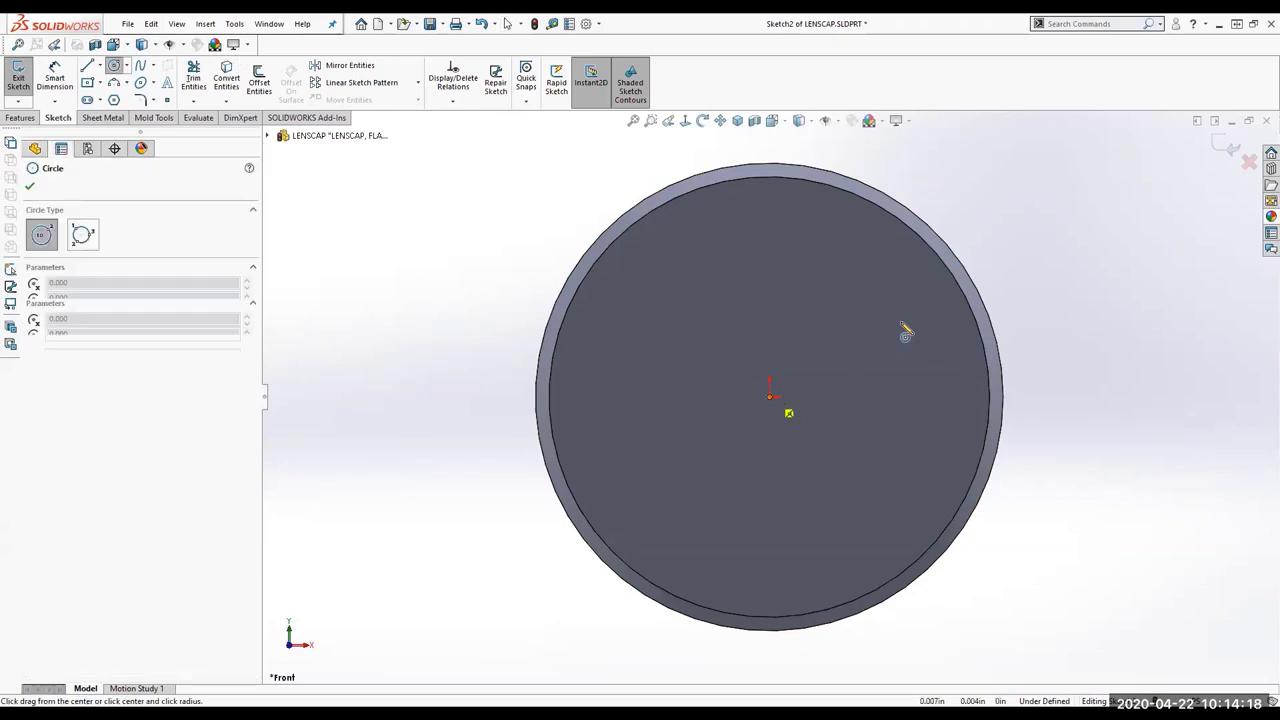
{"action": "left_click", "coordinate": [860, 357]}
Dimension the circle's diameter to 3.875 in.
{"action": "right_click", "coordinate": [465, 227]}
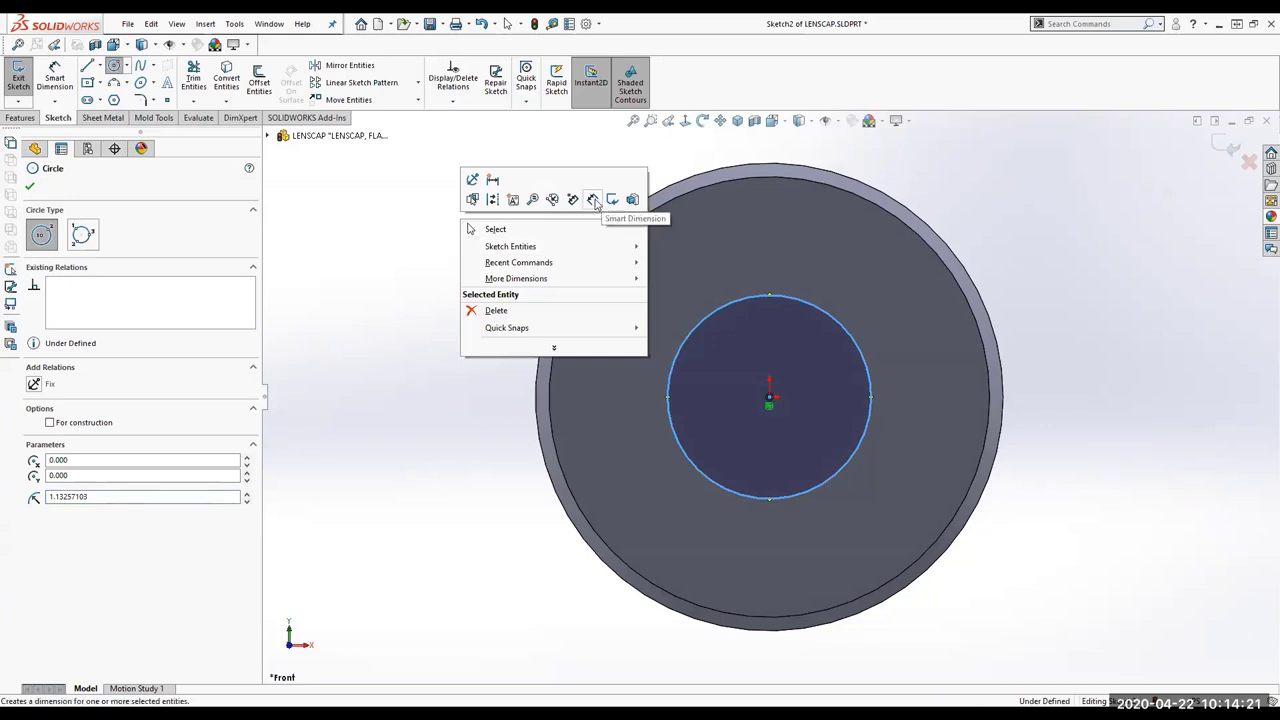
{"action": "left_click", "coordinate": [594, 200]}
{"action": "left_click", "coordinate": [840, 316]}
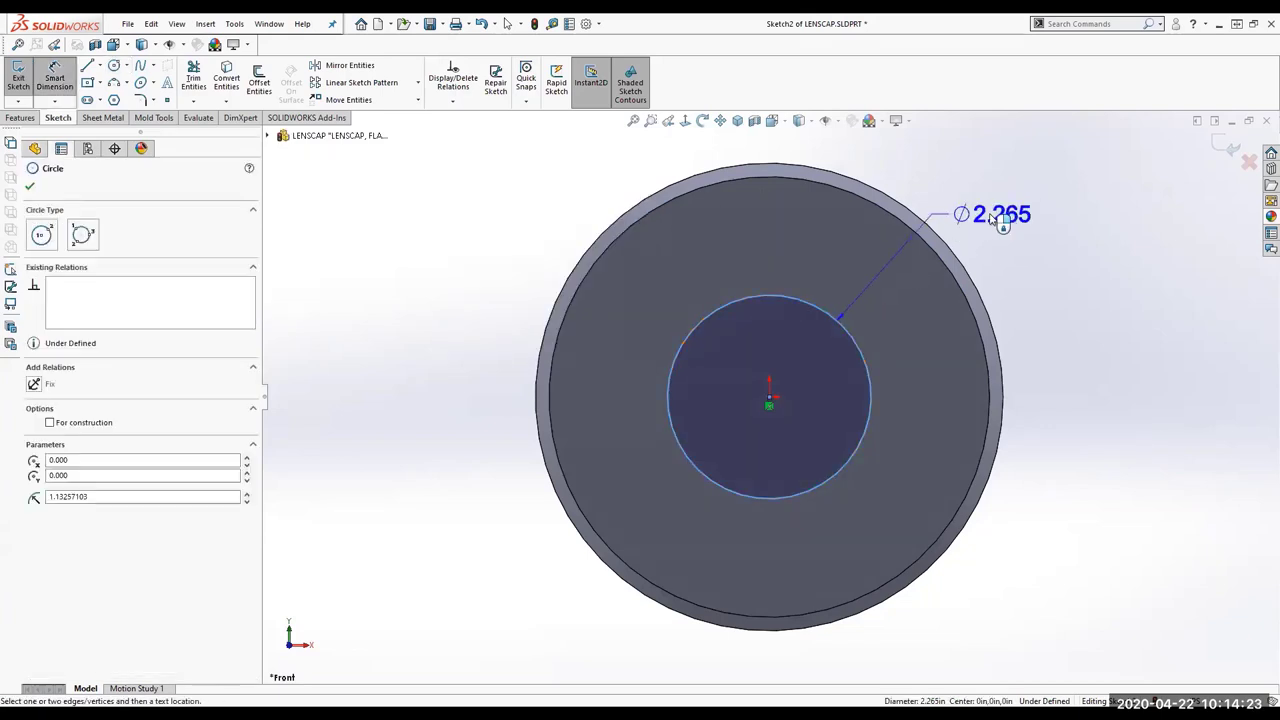
{"action": "left_click", "coordinate": [990, 219]}
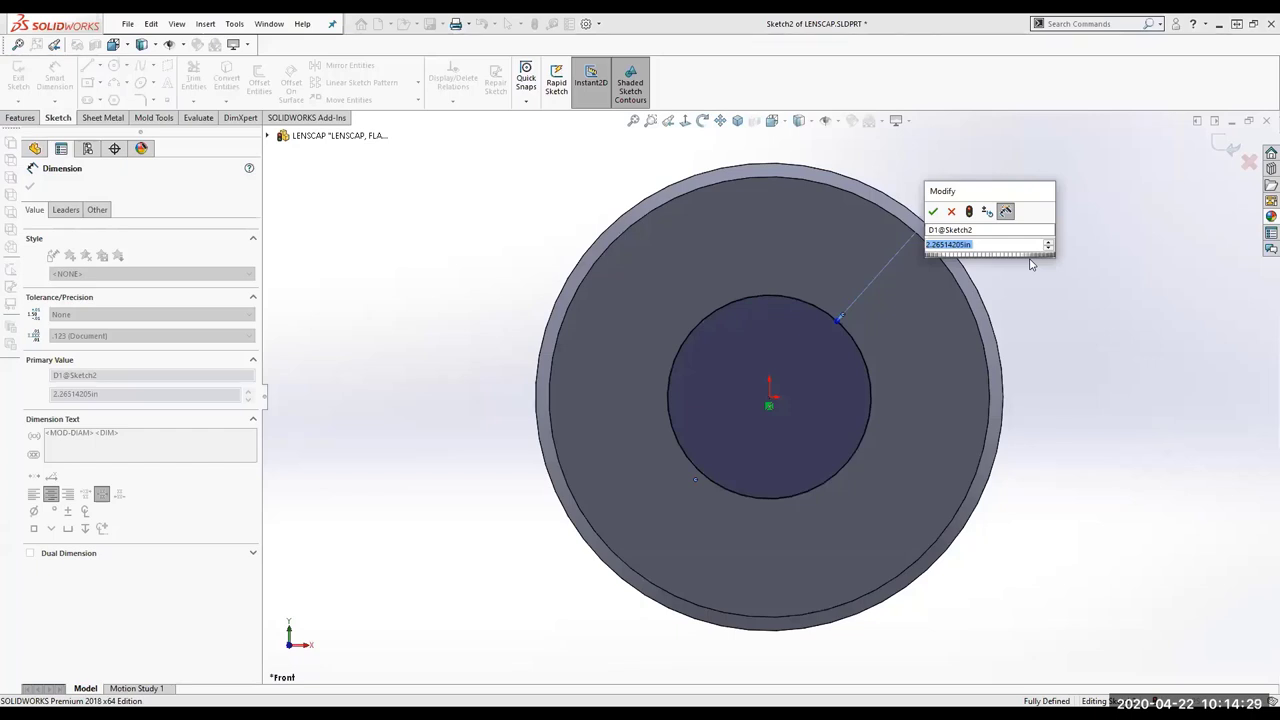
{"action": "type", "text": "3.875"}
{"action": "key", "text": "Return"}
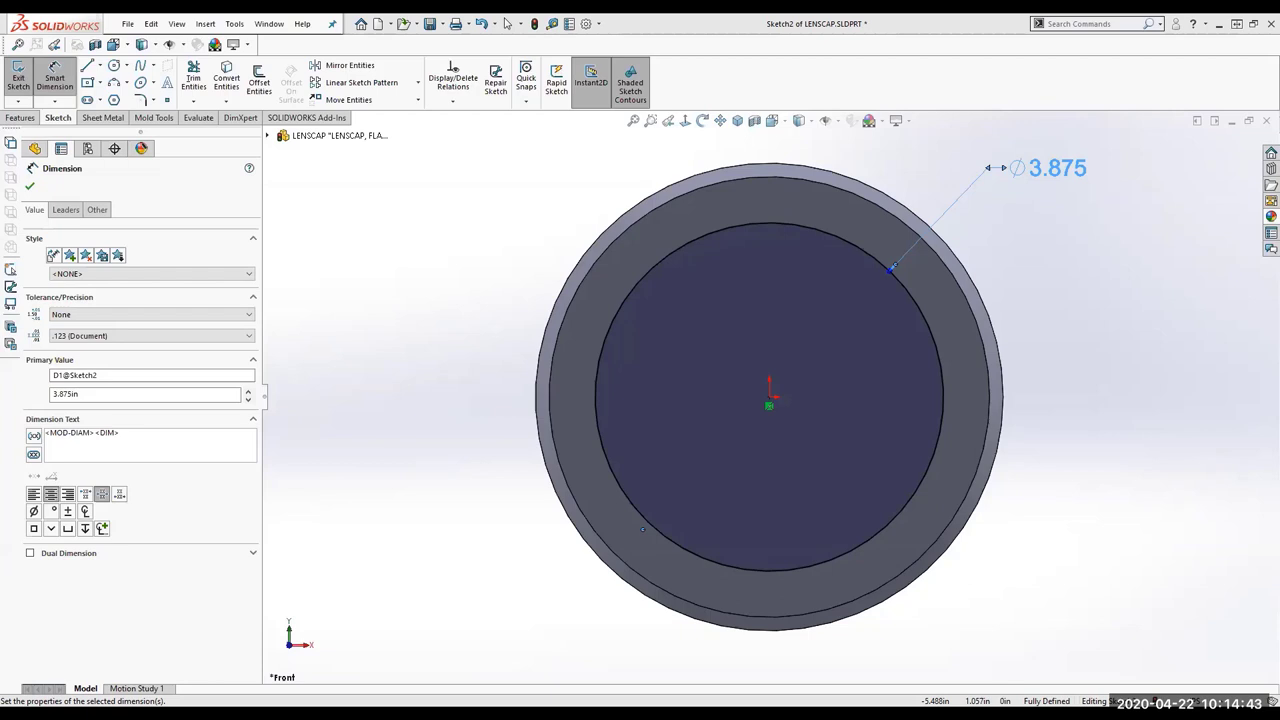
{"action": "left_click", "coordinate": [30, 186]}
Set up a blind extruded cut of the 3.875 in circle with a depth of 0.275 in.
{"action": "middle_click_drag", "start_coordinate": [470, 278], "coordinate": [389, 326]}
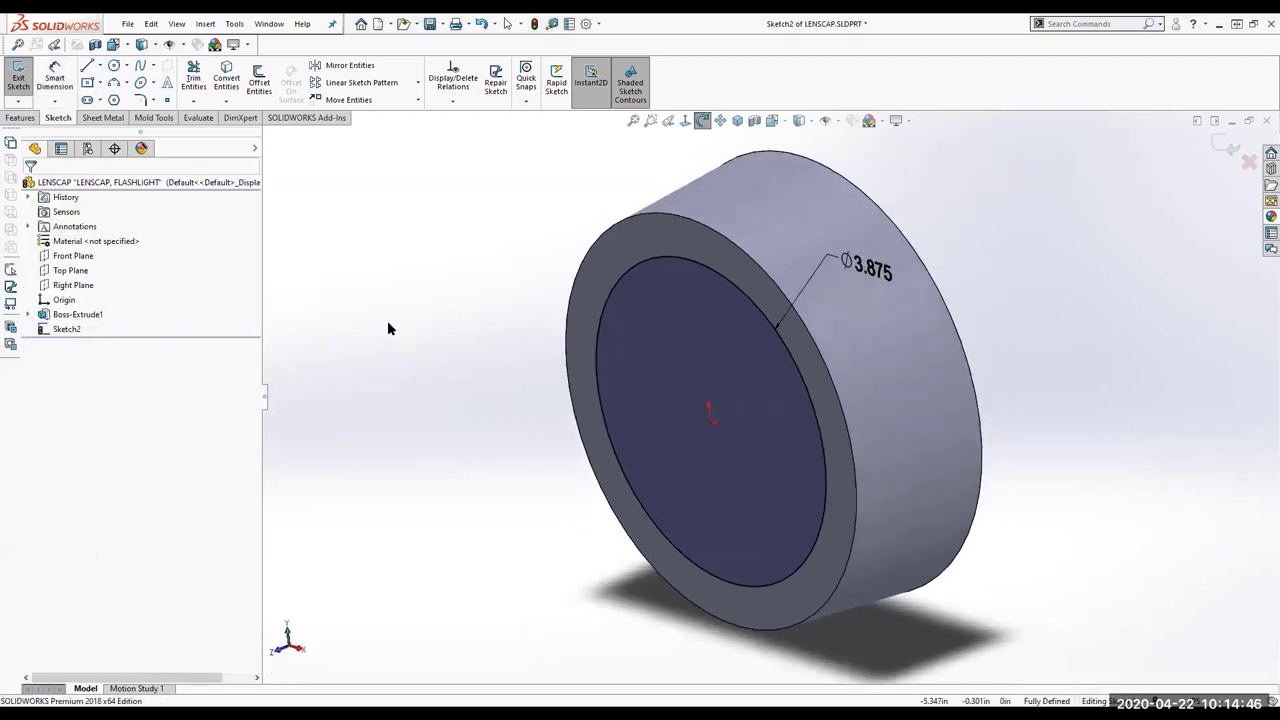
{"action": "left_click", "coordinate": [17, 118]}
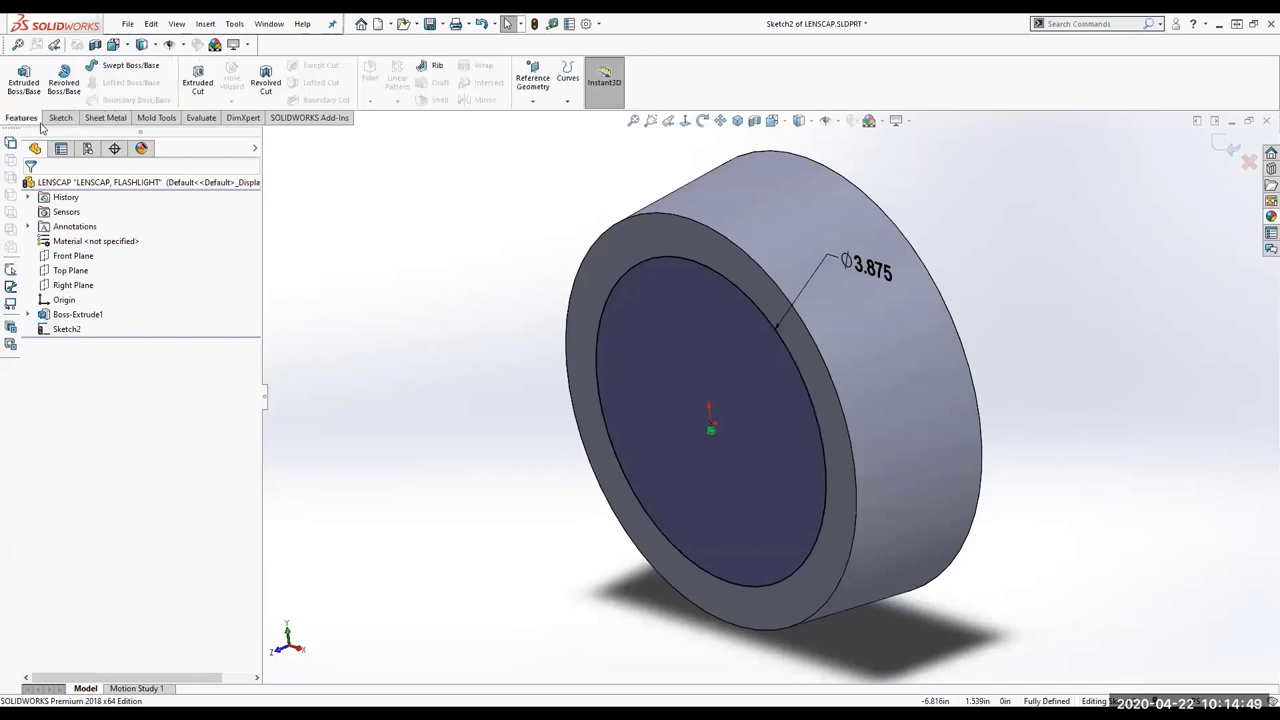
{"action": "left_click", "coordinate": [207, 92]}
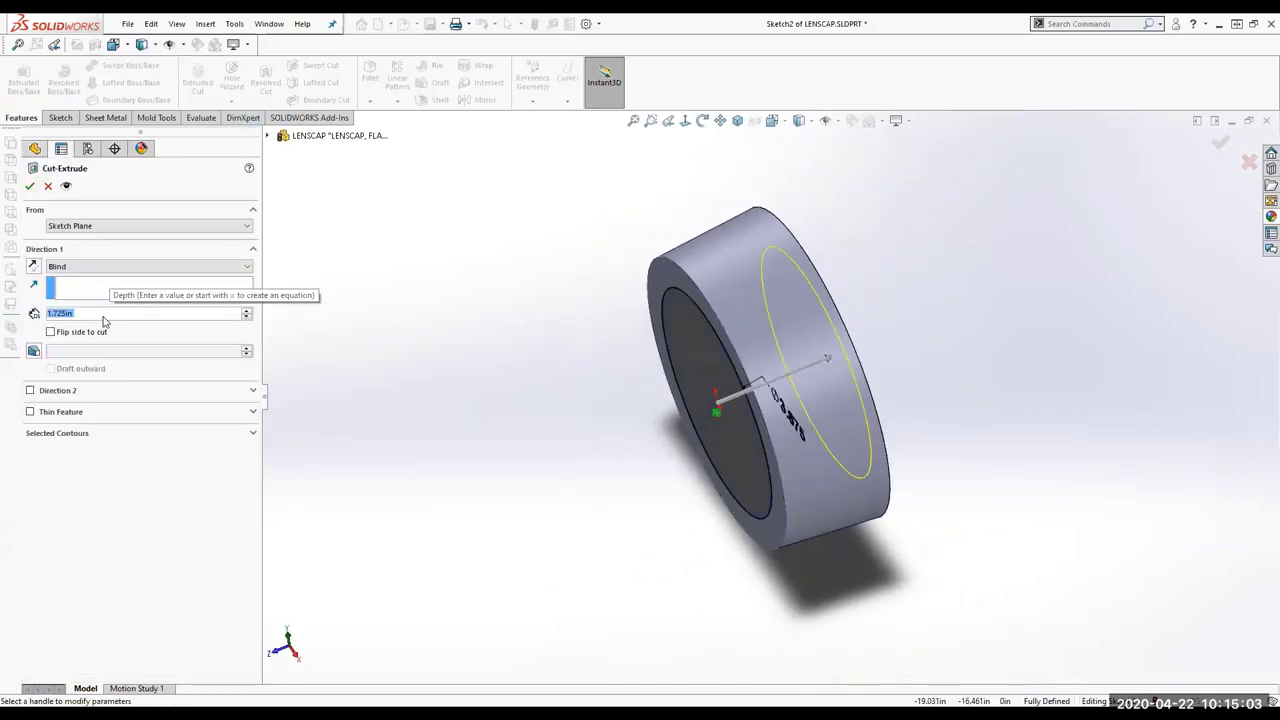
{"action": "key", "text": "BackSpace"}
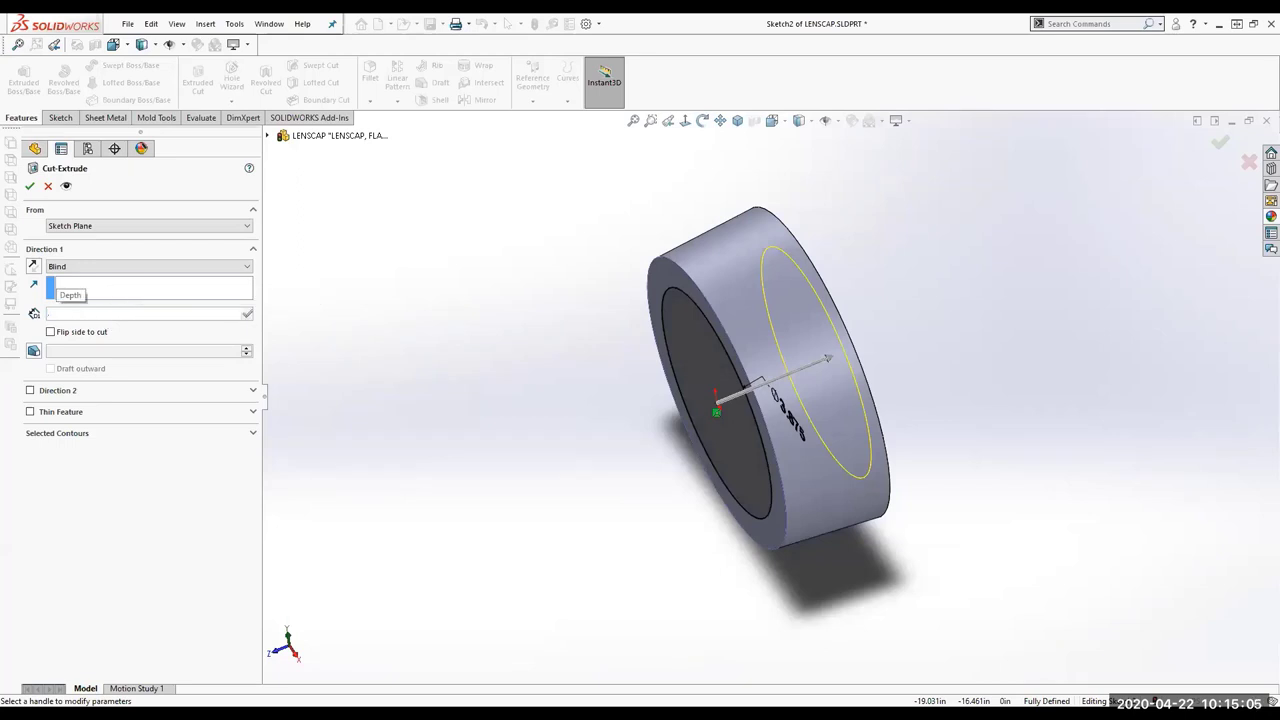
{"action": "type", "text": ".27"}
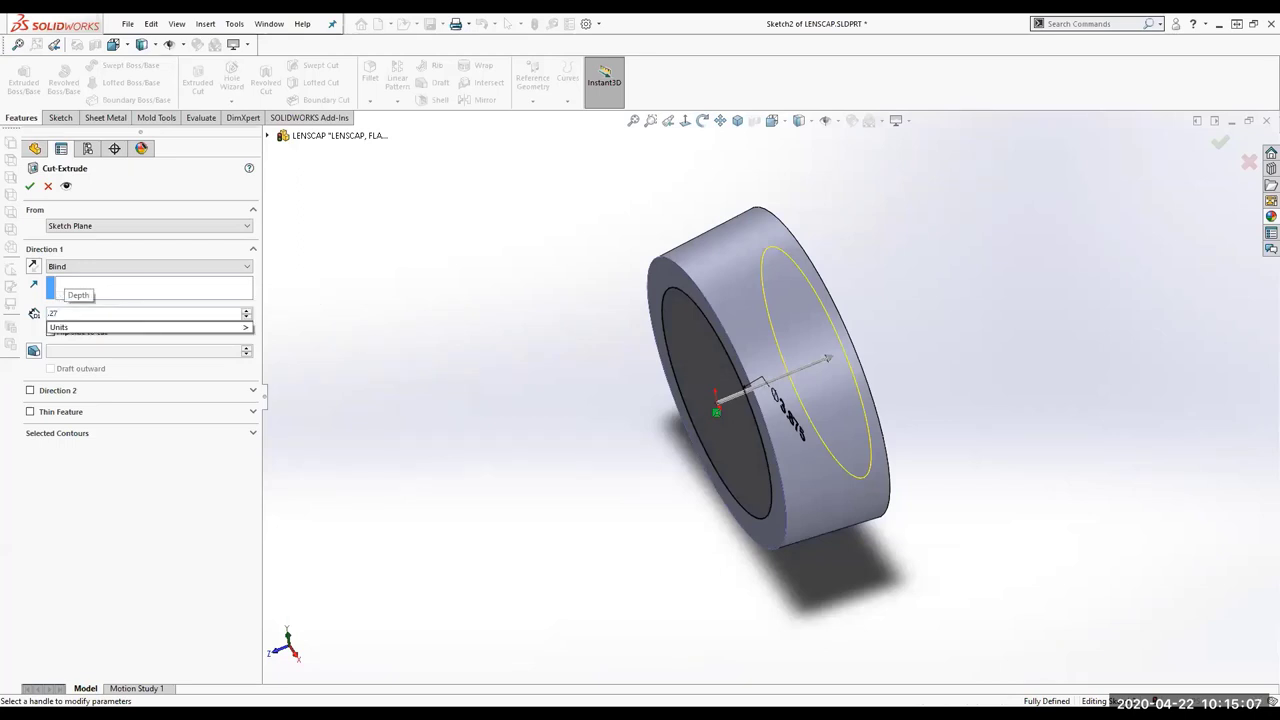
{"action": "type", "text": "5"}
{"action": "key", "text": "Return"}
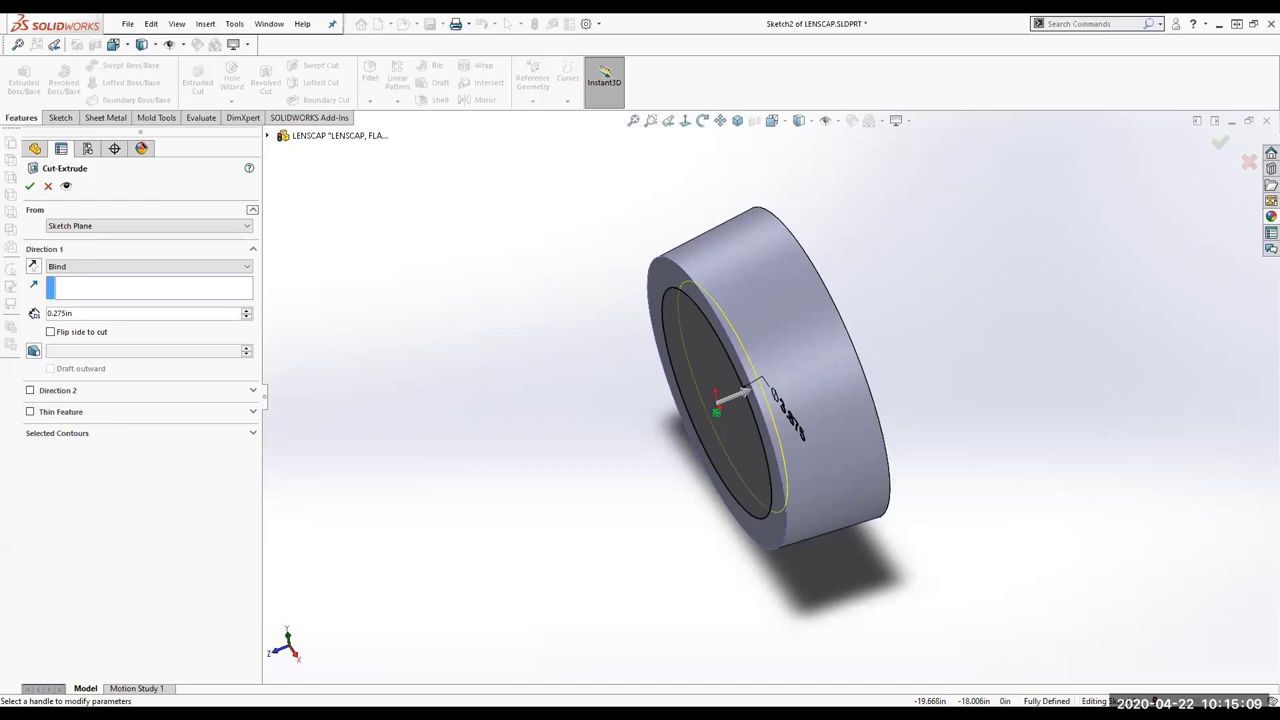
Add a 5 degree draft to the cut, without drafting outward, and complete the feature.
{"action": "left_click", "coordinate": [33, 350]}
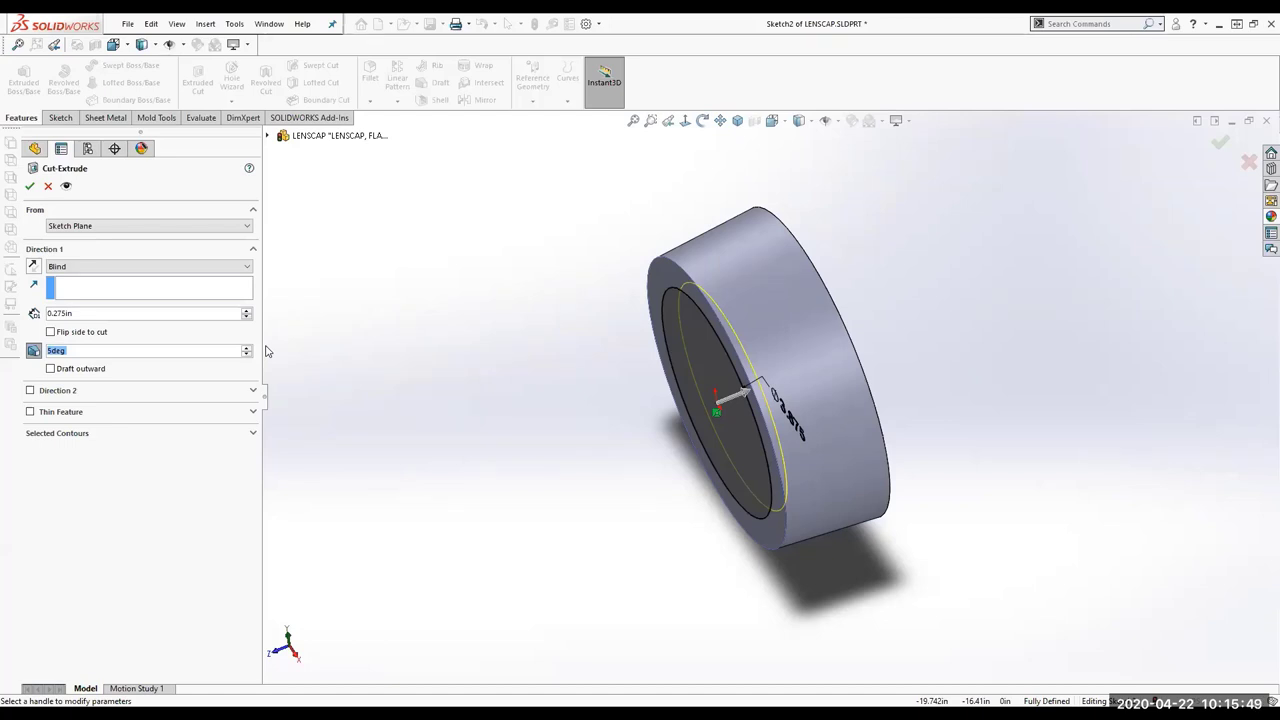
{"action": "middle_click_drag", "start_coordinate": [686, 486], "coordinate": [519, 412]}
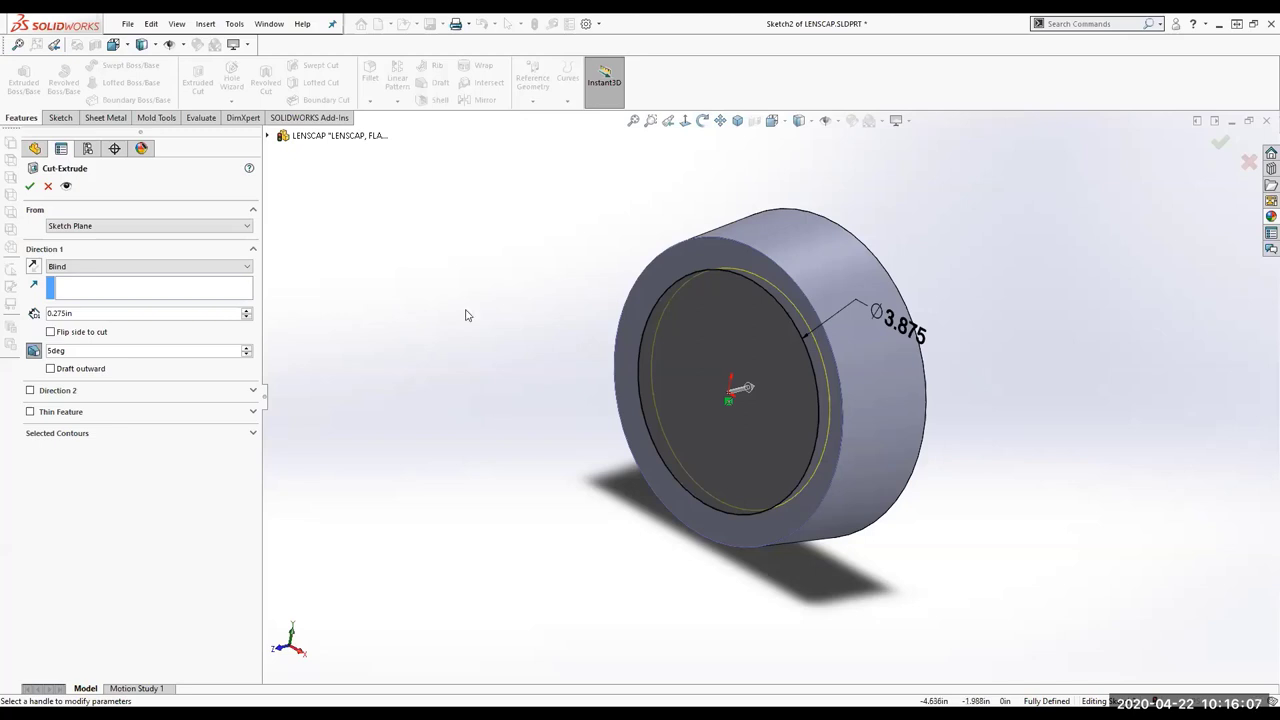
{"action": "left_click", "coordinate": [30, 189]}
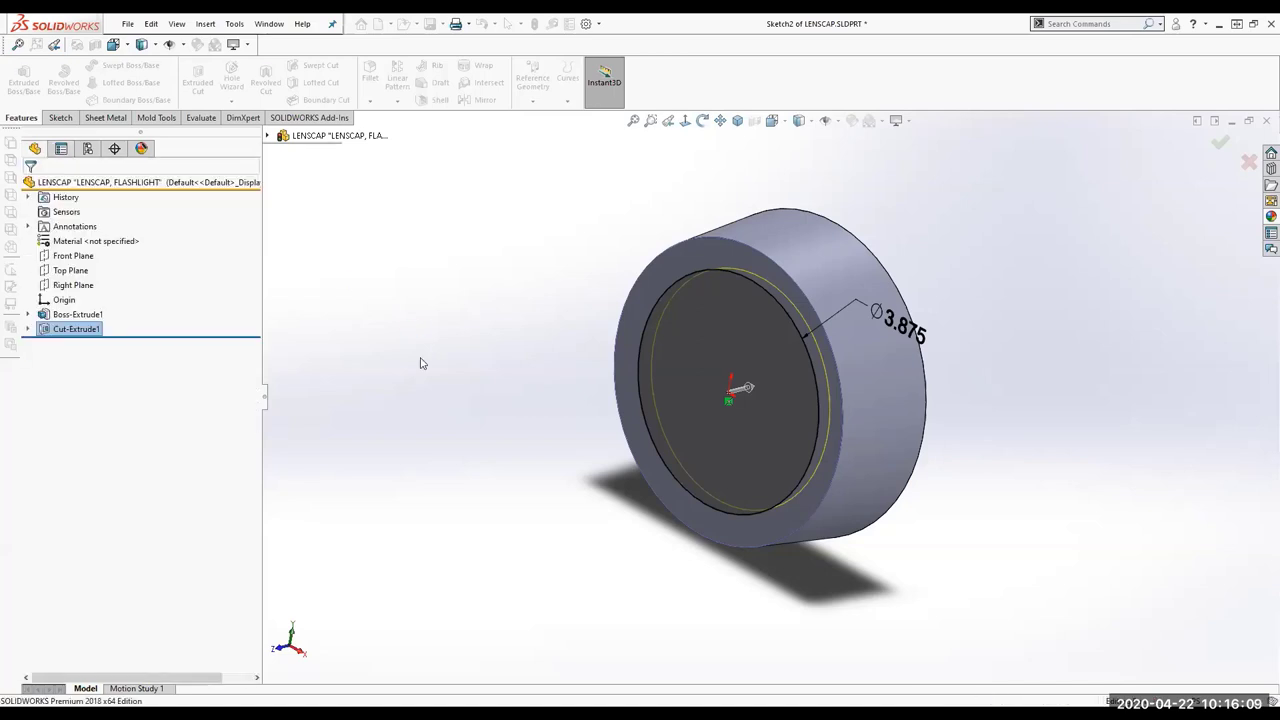
Rename the new cut feature as Indent and save the part.
{"action": "left_click", "coordinate": [72, 330]}
{"action": "left_click", "coordinate": [72, 330]}
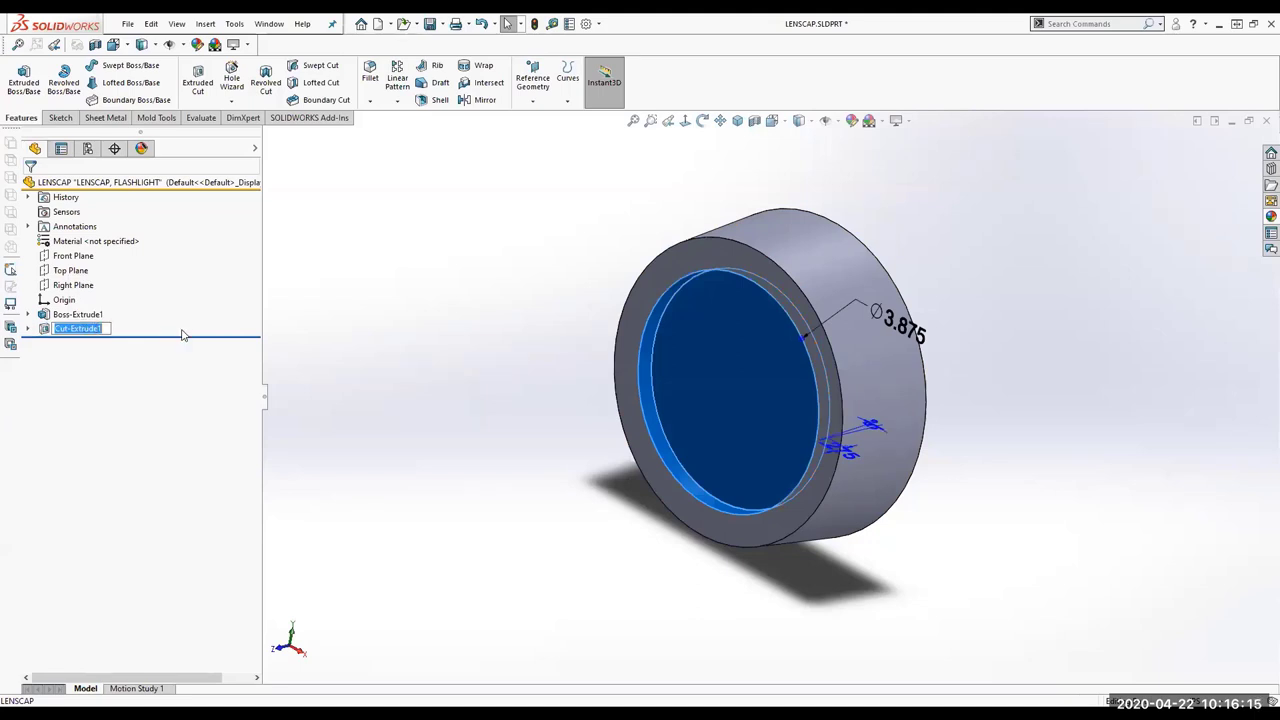
{"action": "type", "text": "iNDEN"}
{"action": "key", "text": "BackSpace"}
{"action": "key", "text": "BackSpace"}
{"action": "key", "text": "BackSpace"}
{"action": "key", "text": "BackSpace"}
{"action": "key", "text": "BackSpace"}
{"action": "type", "text": "Indnet"}
{"action": "key", "text": "BackSpace"}
{"action": "key", "text": "BackSpace"}
{"action": "key", "text": "BackSpace"}
{"action": "key", "text": "BackSpace"}
{"action": "type", "text": "dent"}
{"action": "key", "text": "Return"}
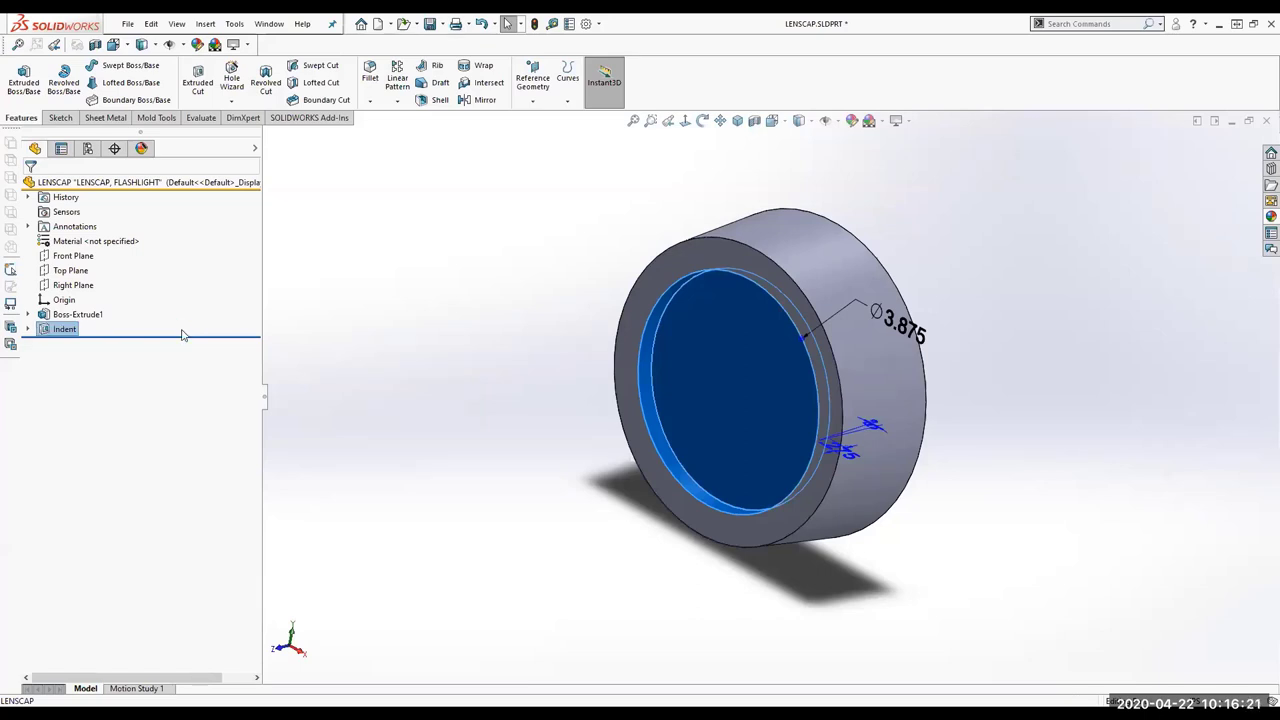
{"action": "left_click", "coordinate": [430, 24]}
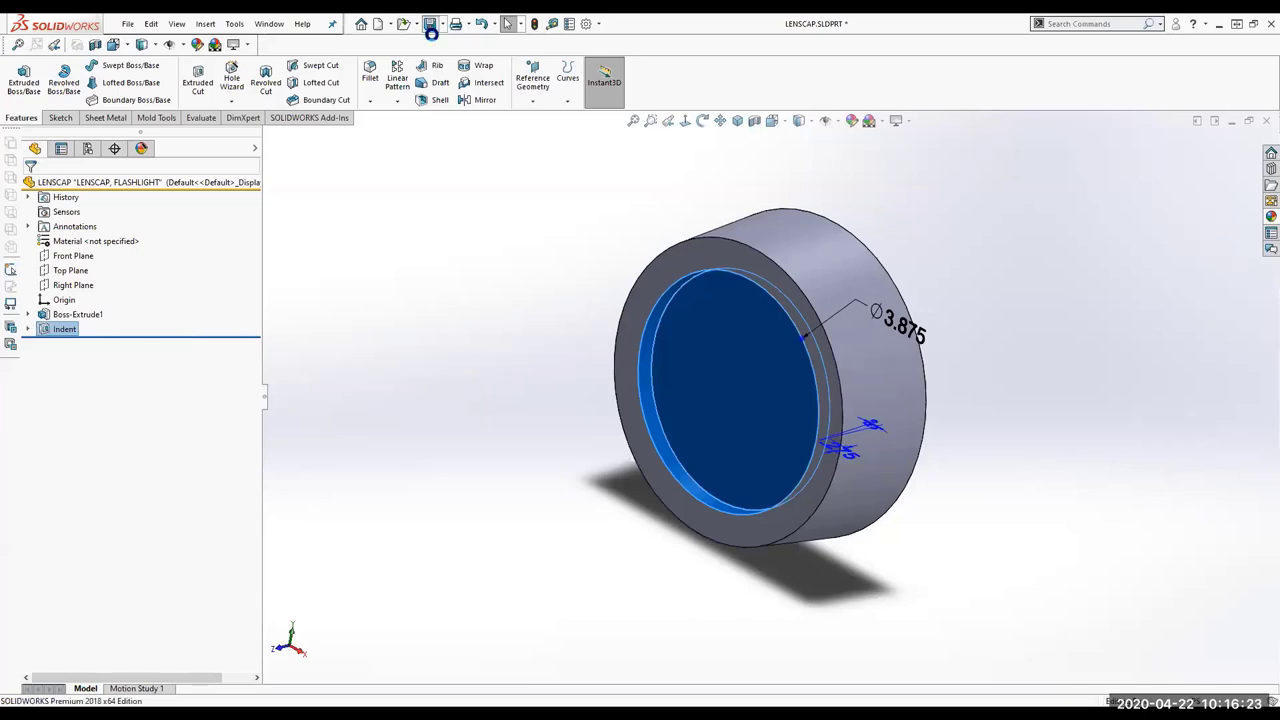
{"action": "left_click", "coordinate": [495, 382]}
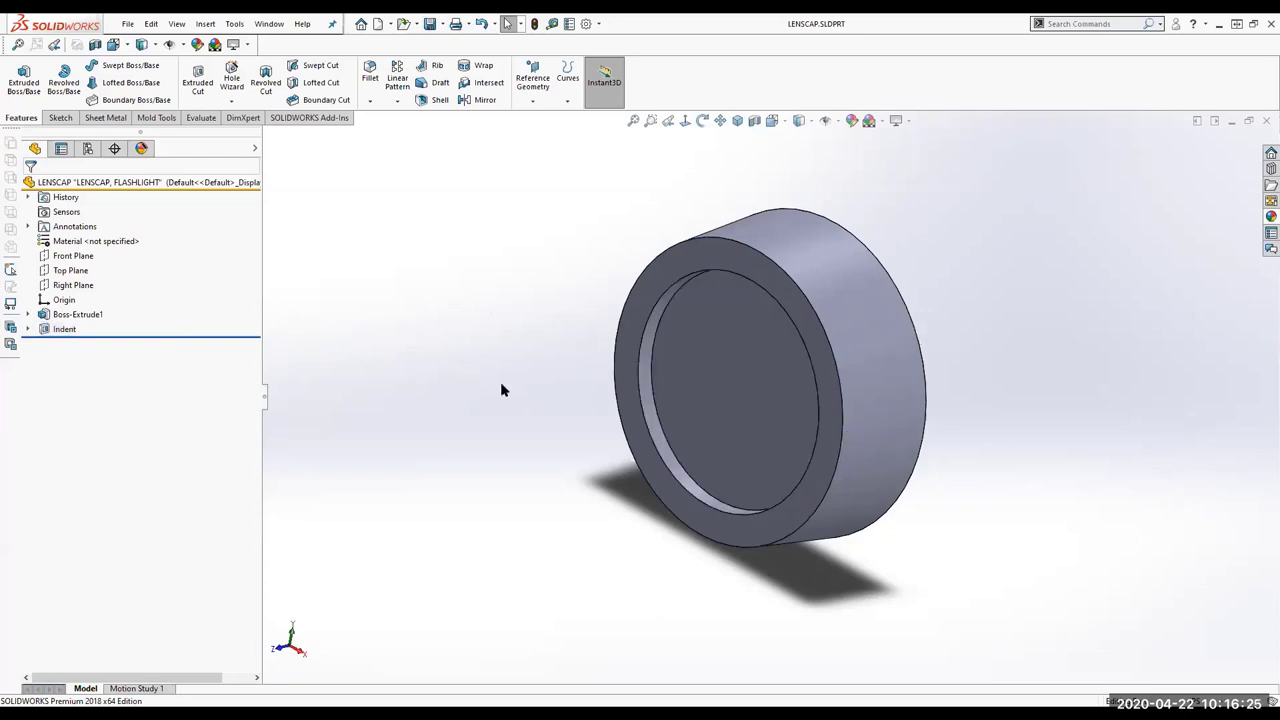
Examine the floor of the indent and the wide back face as candidate faces for opening the part.
{"action": "mouse_move", "coordinate": [491, 374]}
{"action": "middle_mouse_down"}
{"action": "mouse_move", "coordinate": [449, 369]}
{"action": "mouse_move", "coordinate": [480, 363]}
{"action": "middle_mouse_up"}
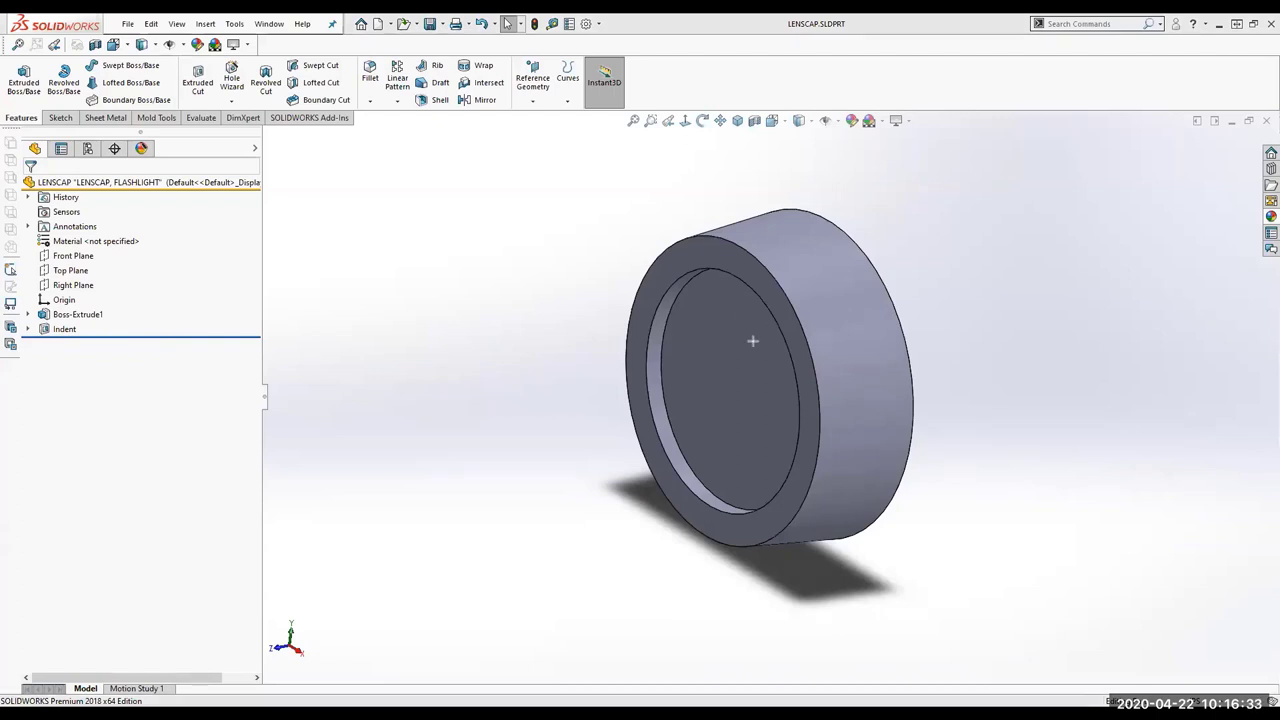
{"action": "left_click_drag", "start_coordinate": [752, 342], "coordinate": [695, 402]}
{"action": "left_click_drag", "start_coordinate": [694, 335], "coordinate": [737, 402]}
{"action": "middle_click_drag", "start_coordinate": [726, 307], "coordinate": [650, 316]}
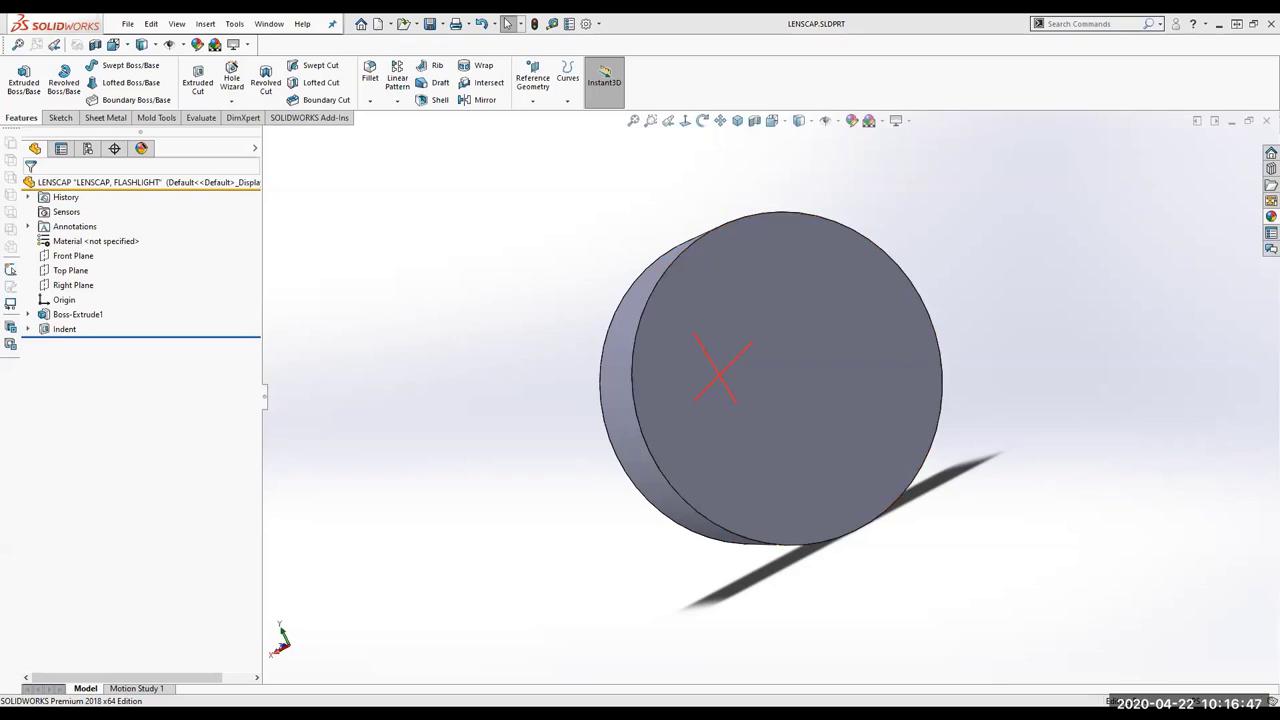
{"action": "left_click", "coordinate": [754, 329]}
{"action": "middle_click_drag", "start_coordinate": [434, 300], "coordinate": [650, 287]}
{"action": "middle_click_drag", "start_coordinate": [496, 311], "coordinate": [712, 311]}
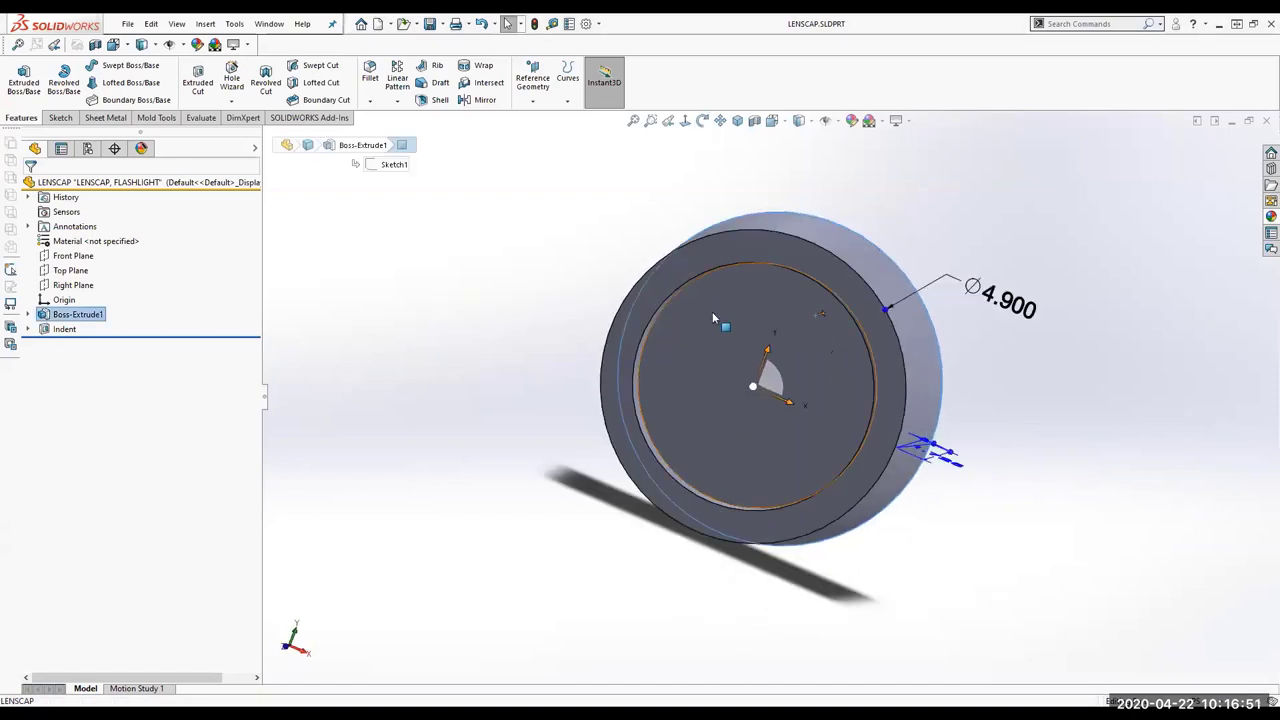
{"action": "left_click", "coordinate": [710, 311]}
{"action": "left_click", "coordinate": [447, 306]}
{"action": "middle_click_drag", "start_coordinate": [483, 317], "coordinate": [423, 320]}
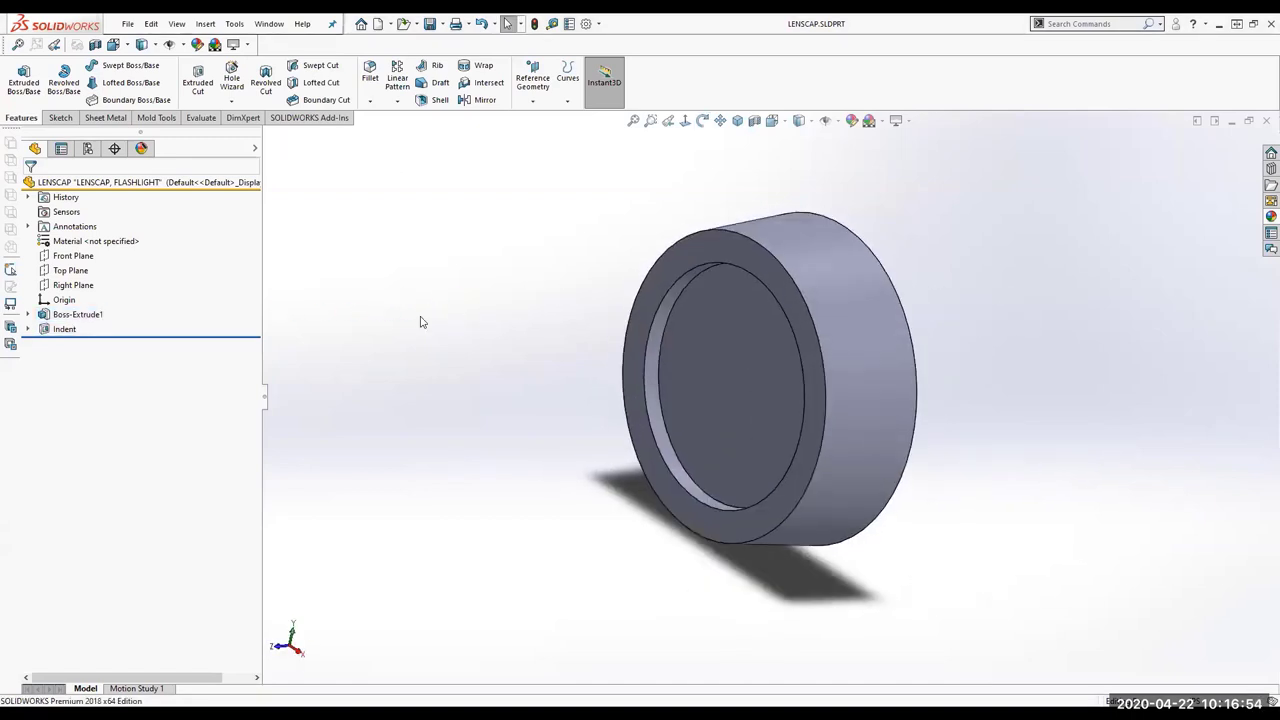
Set up a Shell feature with a wall thickness of 0.150 in.
{"action": "left_click", "coordinate": [438, 102]}
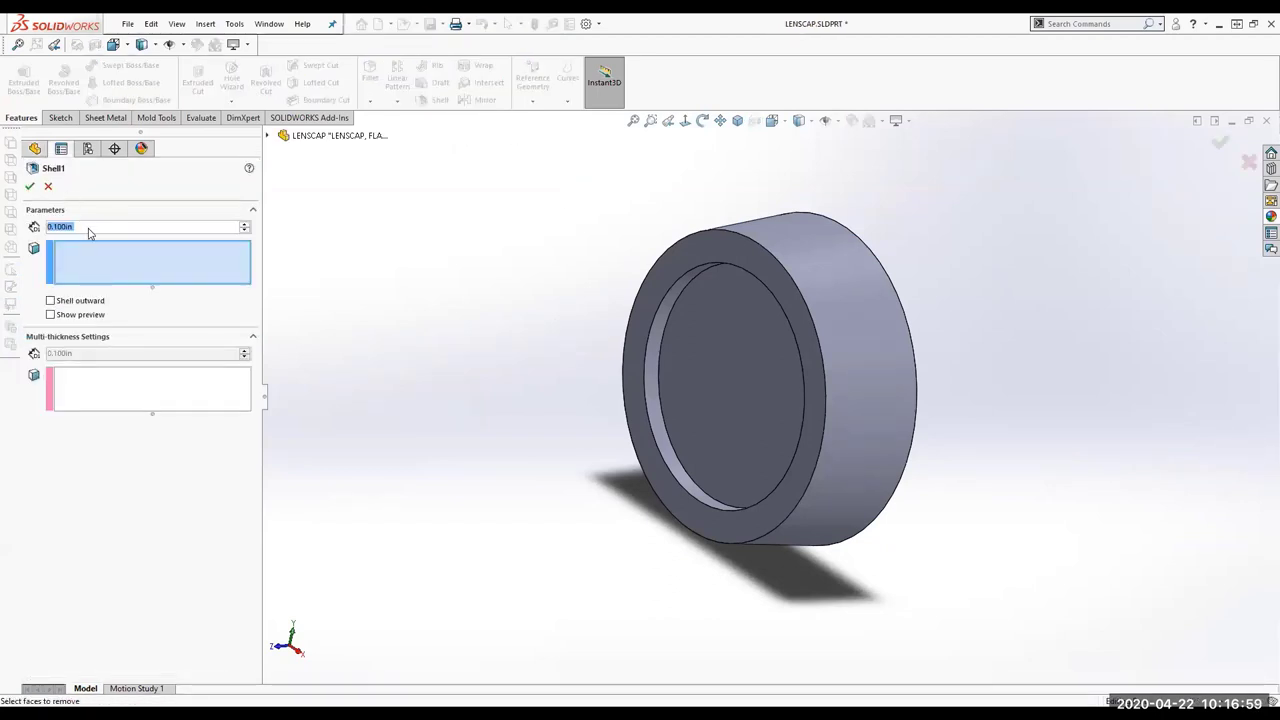
{"action": "left_click", "coordinate": [101, 226]}
{"action": "left_click_drag", "start_coordinate": [101, 226], "coordinate": [35, 228]}
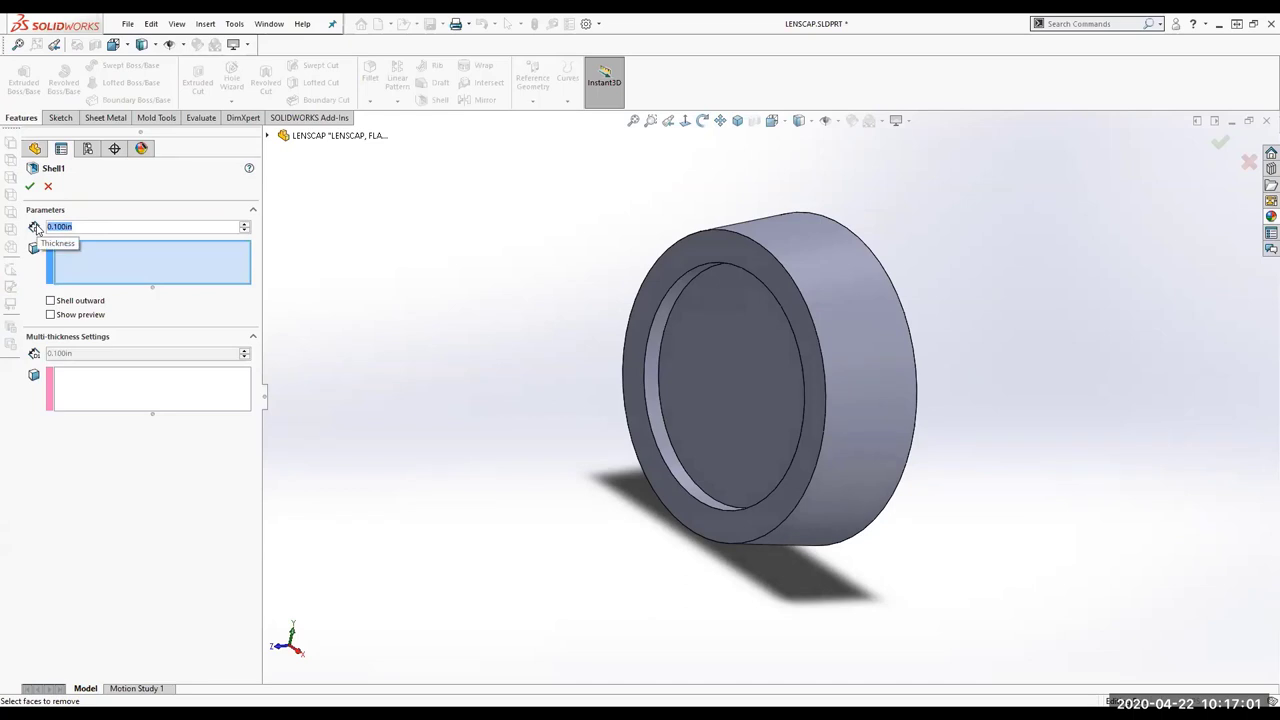
{"action": "key", "text": "BackSpace"}
{"action": "type", "text": "0.15"}
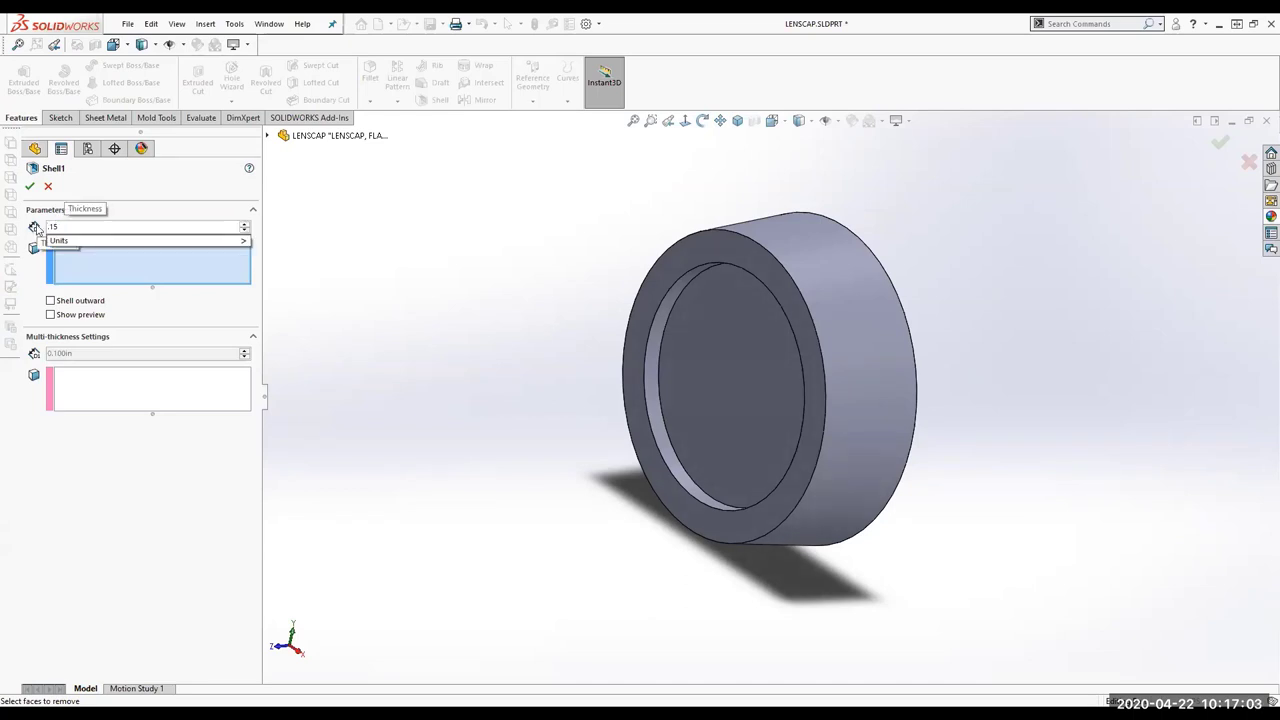
{"action": "left_click", "coordinate": [117, 268]}
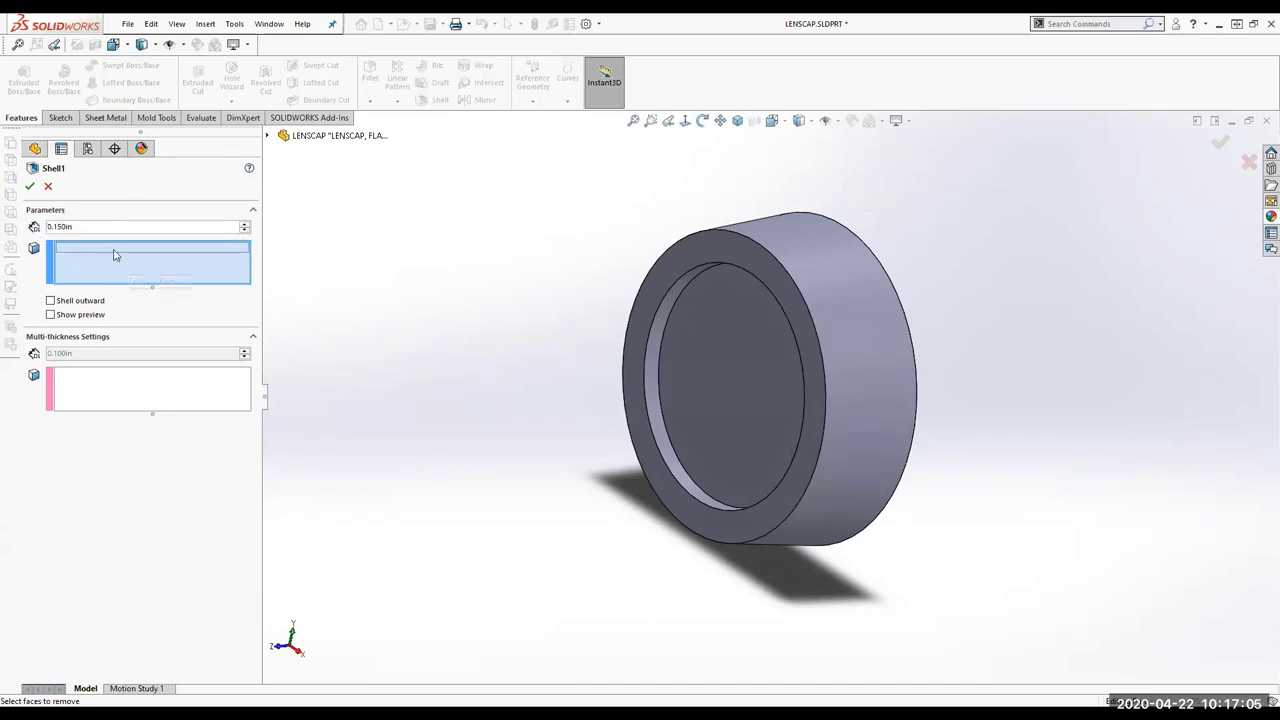
Remove the indent's floor and the wide back face in the shell, complete it with the preview shown, and save the part.
{"action": "left_click", "coordinate": [750, 320]}
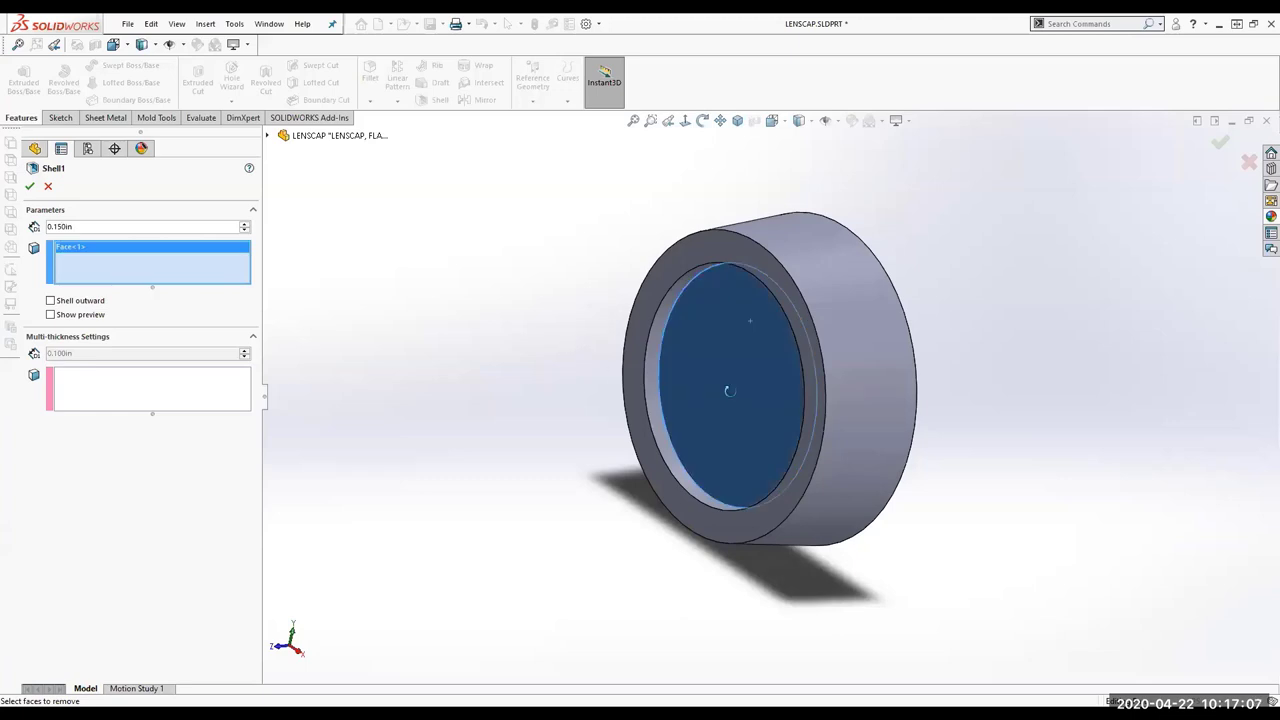
{"action": "middle_click_drag", "start_coordinate": [567, 341], "coordinate": [400, 171]}
{"action": "left_click", "coordinate": [745, 370]}
{"action": "middle_click_drag", "start_coordinate": [511, 345], "coordinate": [250, 330]}
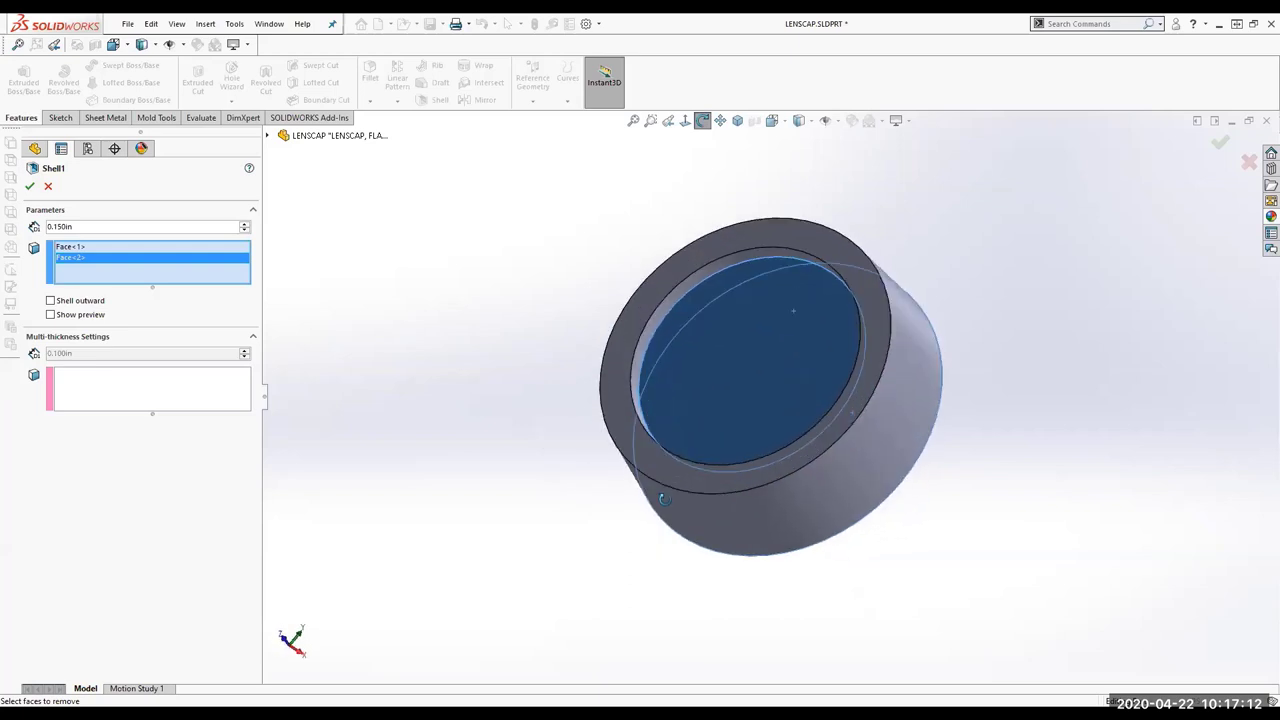
{"action": "left_click", "coordinate": [50, 314]}
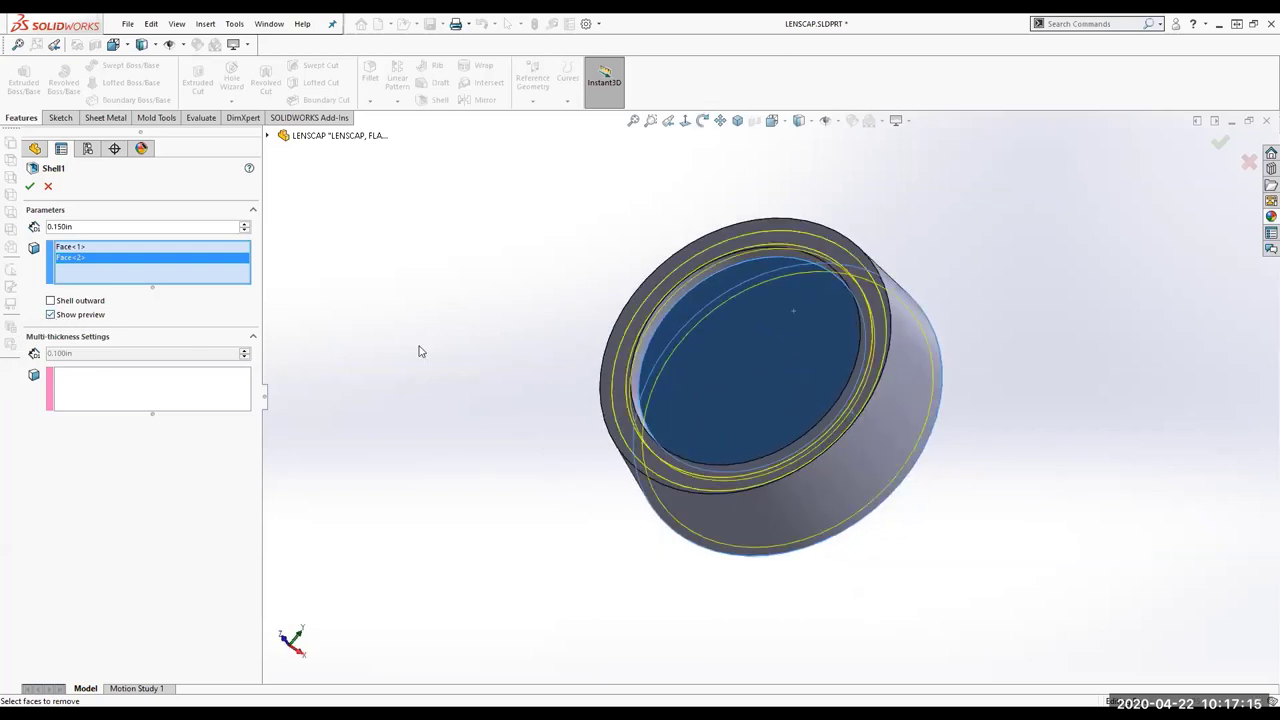
{"action": "middle_click_drag", "start_coordinate": [531, 209], "coordinate": [455, 235]}
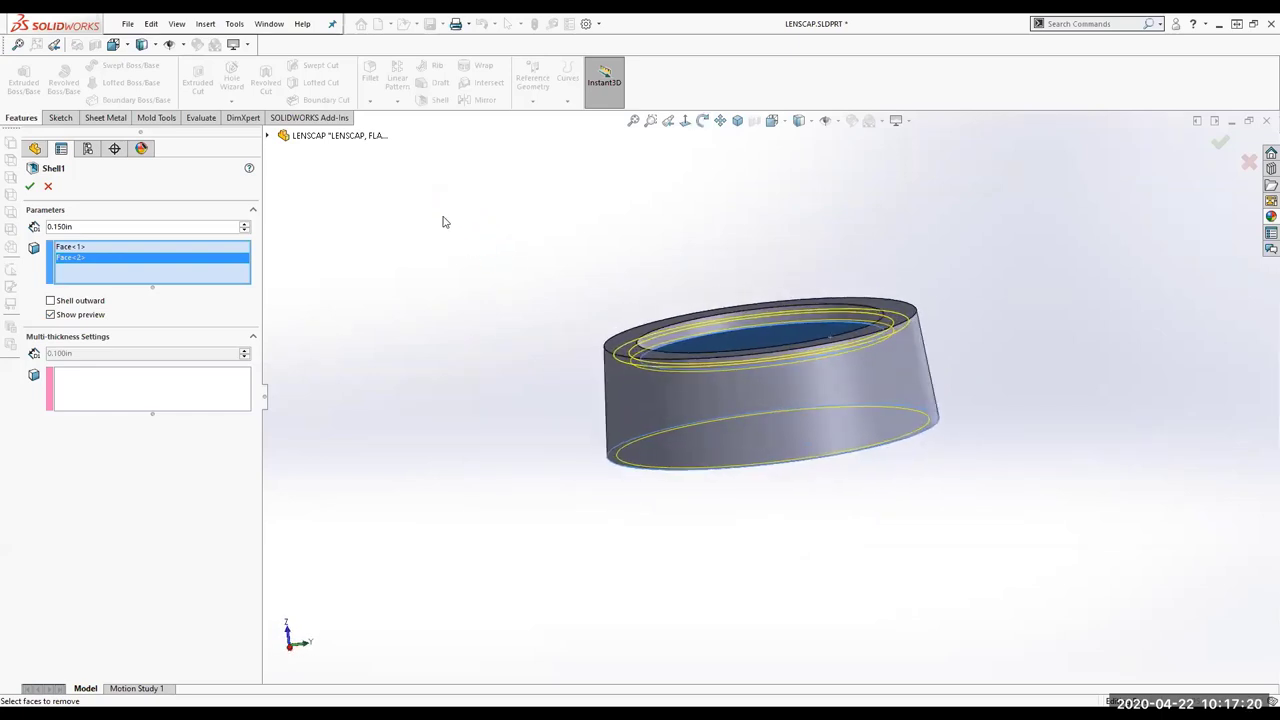
{"action": "left_click", "coordinate": [31, 187]}
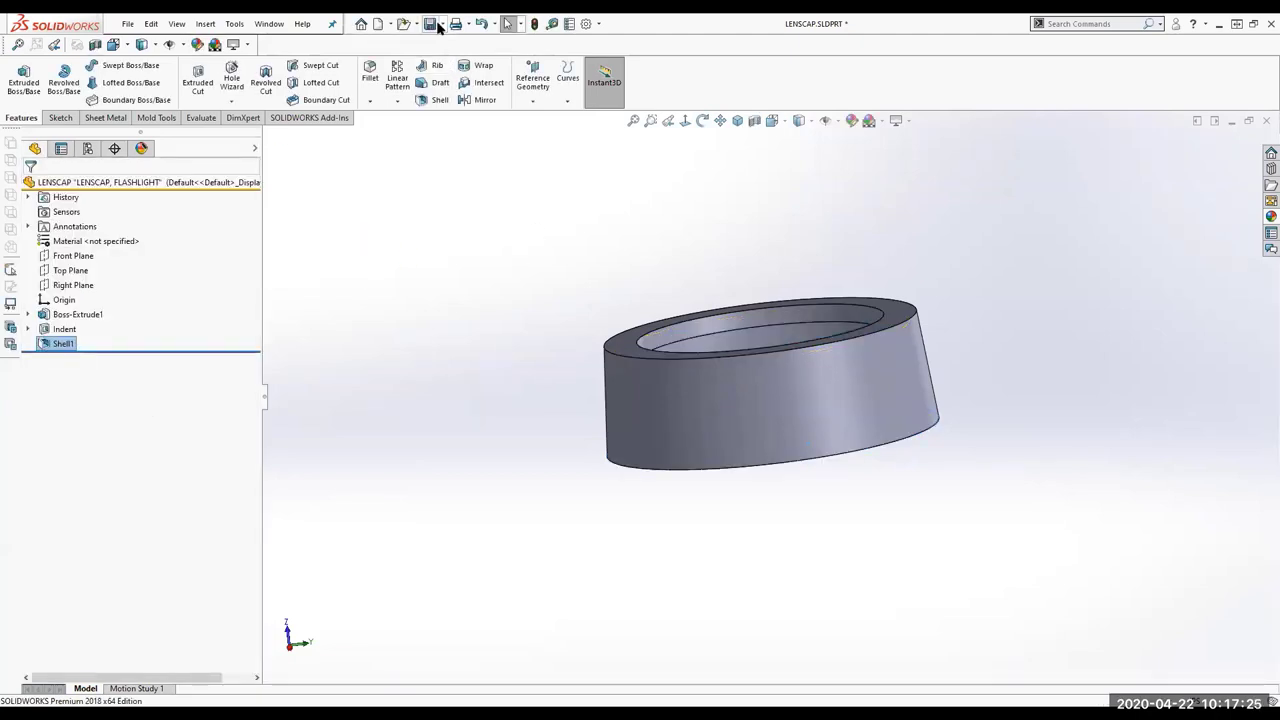
{"action": "left_click", "coordinate": [437, 26]}
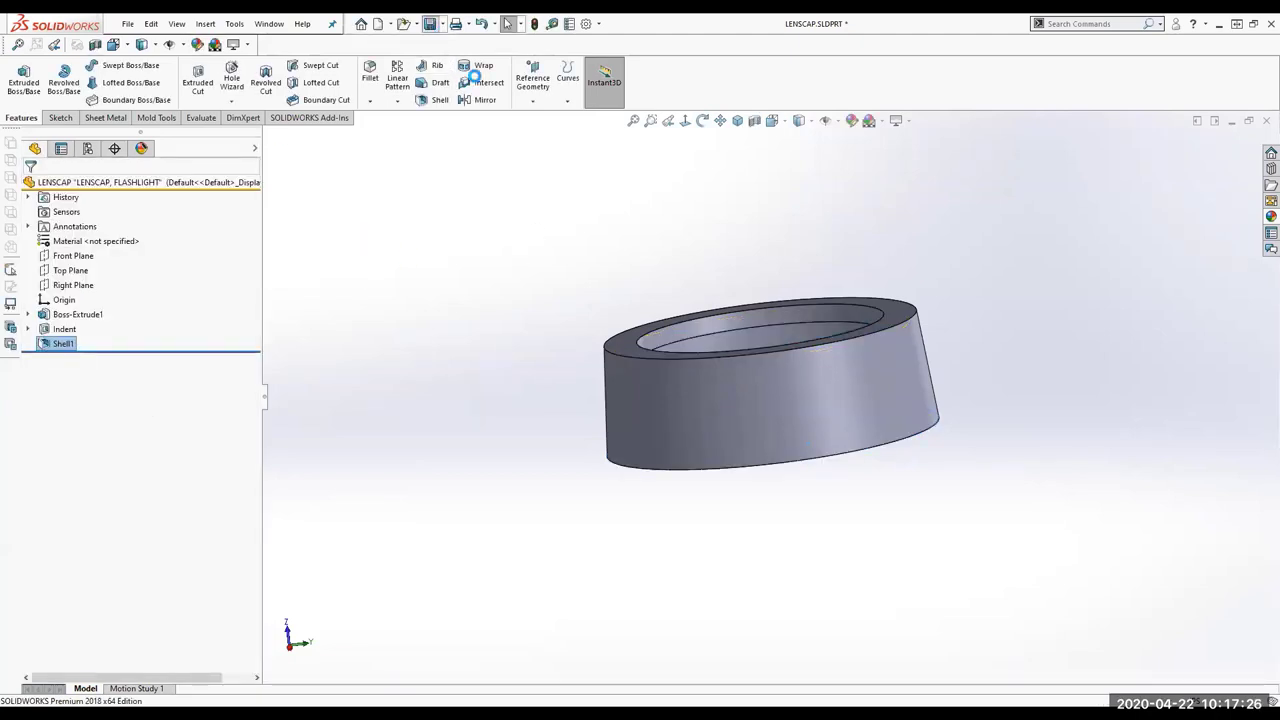
Show the shelled part in the Right view with wireframe display to inspect its wall profile.
{"action": "left_click", "coordinate": [772, 120]}
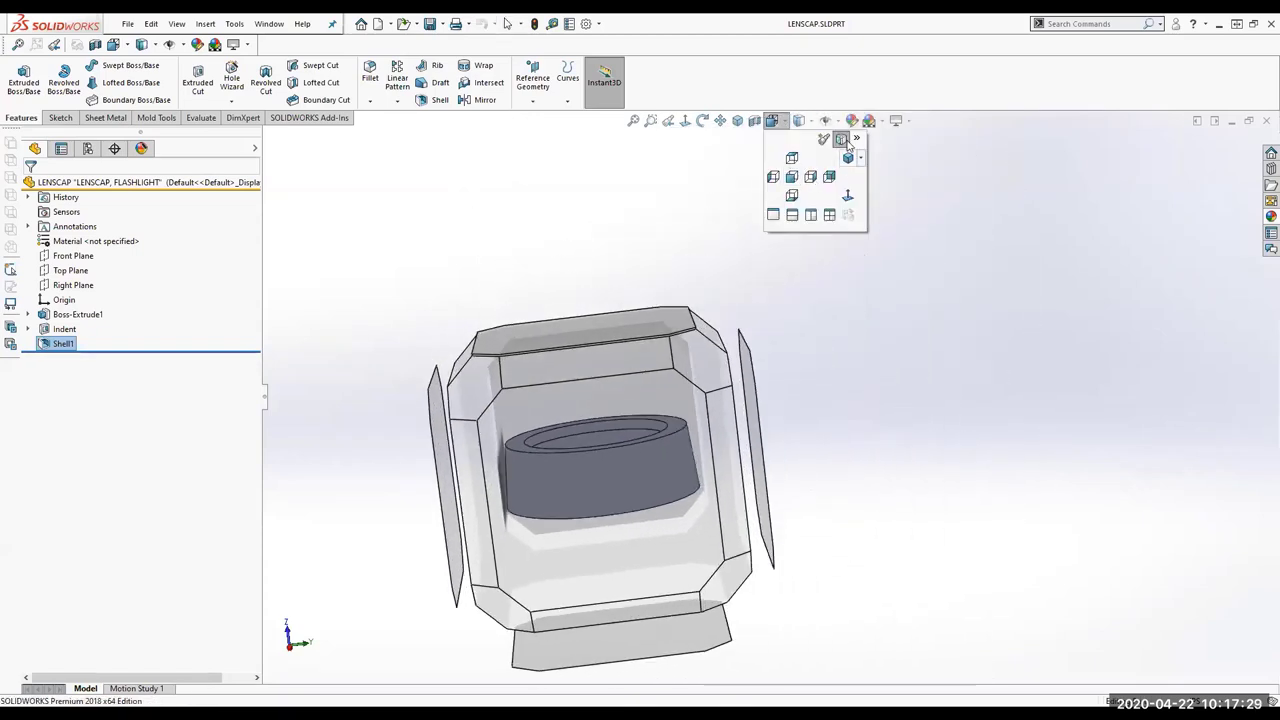
{"action": "left_click", "coordinate": [842, 139]}
{"action": "left_click", "coordinate": [772, 120]}
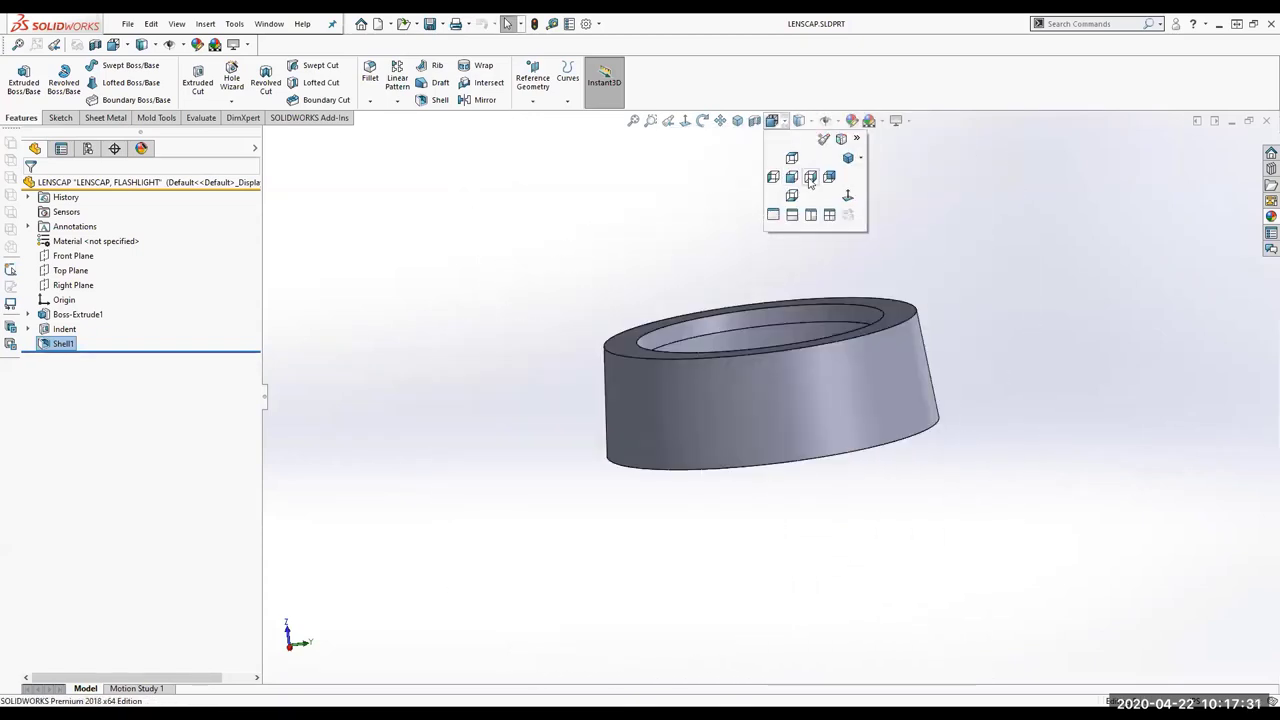
{"action": "left_click", "coordinate": [810, 177]}
{"action": "left_click", "coordinate": [813, 120]}
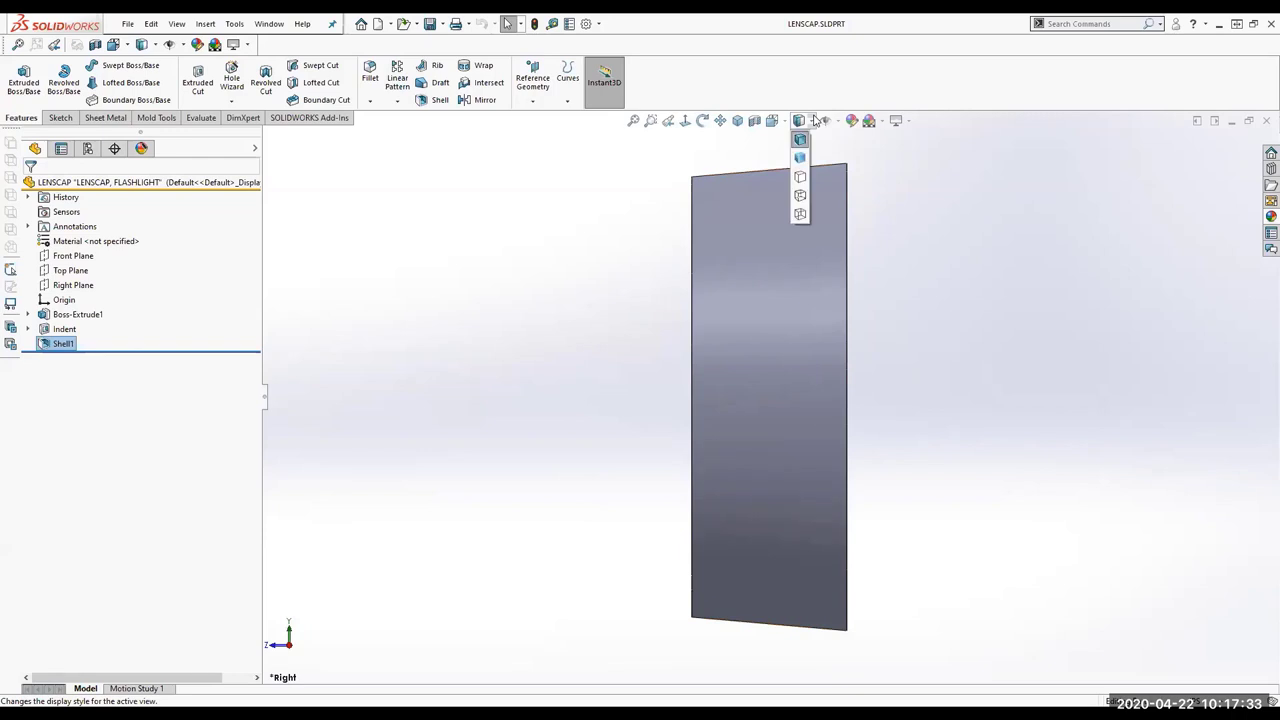
{"action": "left_click", "coordinate": [800, 214]}
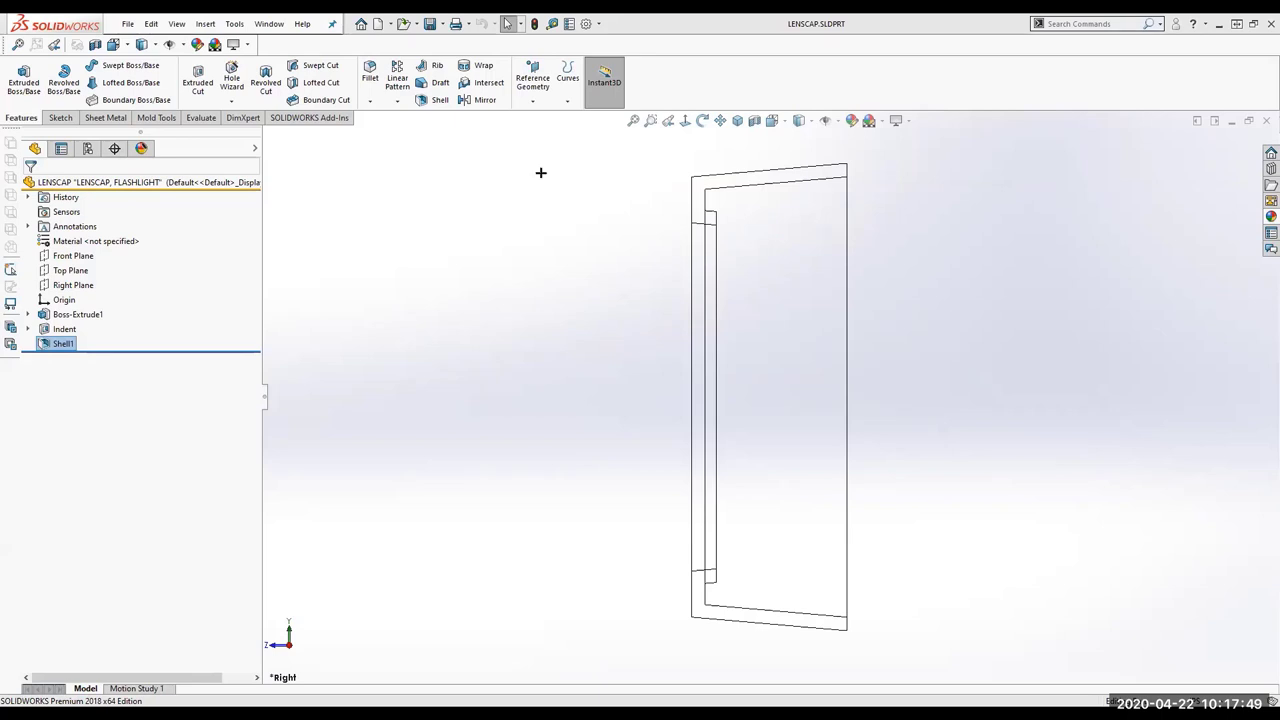
{"action": "left_click", "coordinate": [760, 199]}
{"action": "left_click", "coordinate": [711, 212], "text": "ctrl"}
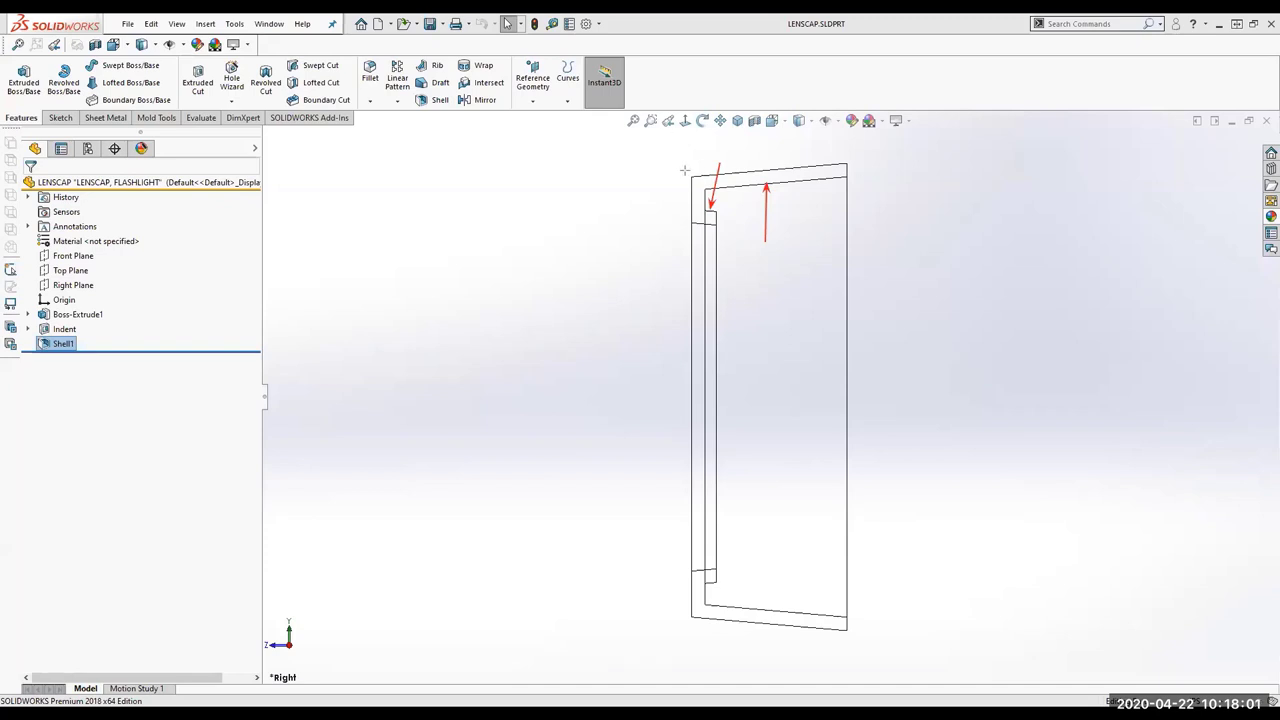
{"action": "left_click_drag", "start_coordinate": [688, 172], "coordinate": [838, 156]}
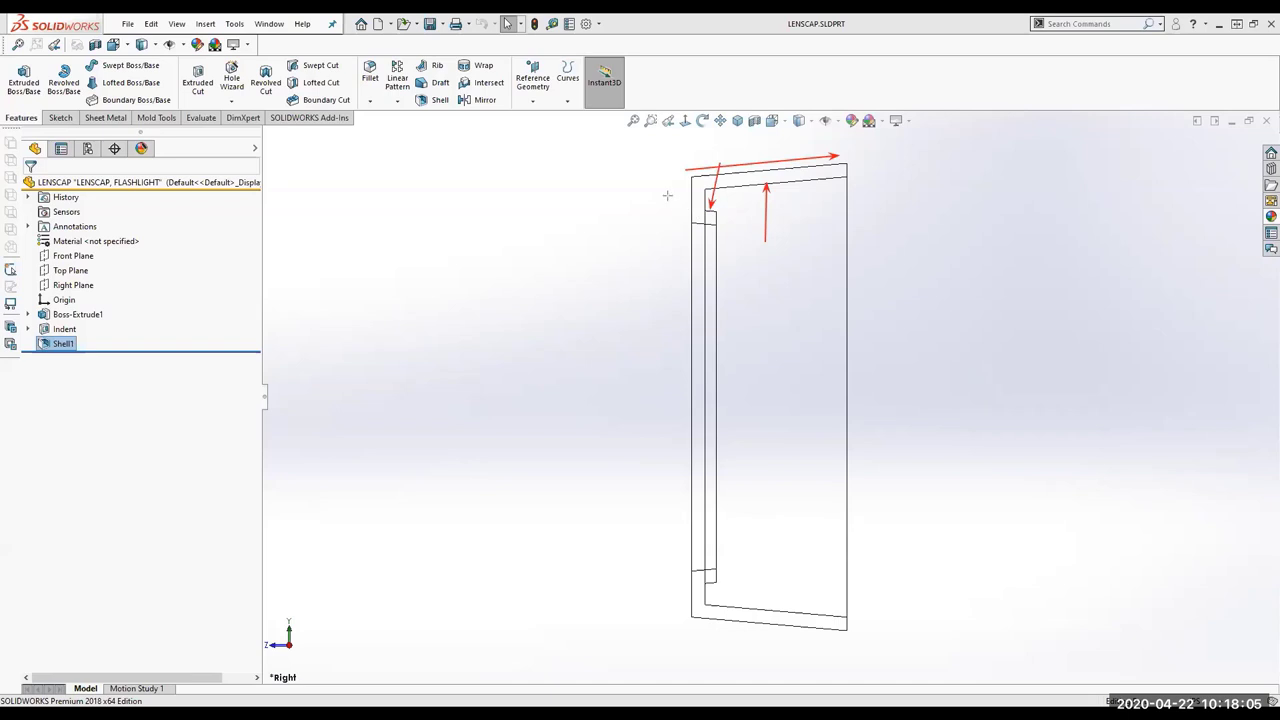
{"action": "left_click_drag", "start_coordinate": [670, 208], "coordinate": [714, 215]}
{"action": "mouse_move", "coordinate": [726, 598]}
{"action": "left_mouse_down"}
{"action": "mouse_move", "coordinate": [700, 604]}
{"action": "mouse_move", "coordinate": [700, 590]}
{"action": "mouse_move", "coordinate": [724, 584]}
{"action": "left_mouse_up"}
{"action": "mouse_move", "coordinate": [716, 188]}
{"action": "left_mouse_down"}
{"action": "mouse_move", "coordinate": [703, 204]}
{"action": "mouse_move", "coordinate": [718, 190]}
{"action": "left_mouse_up"}
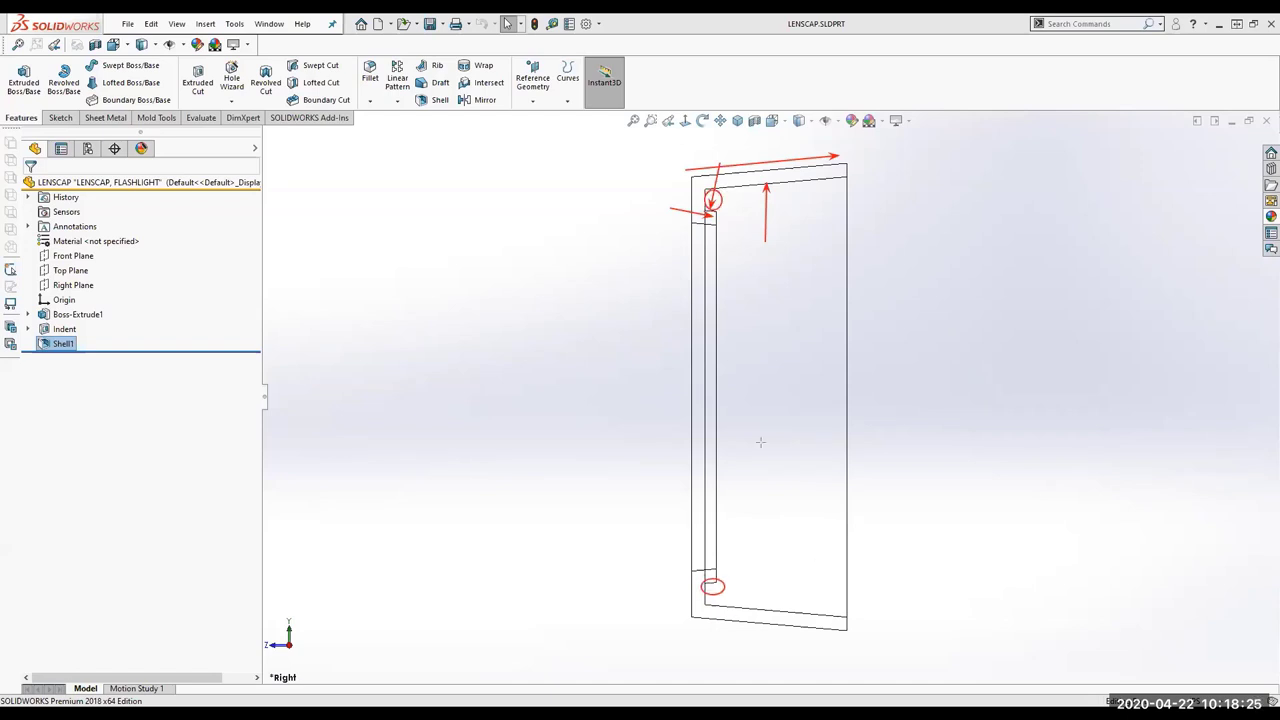
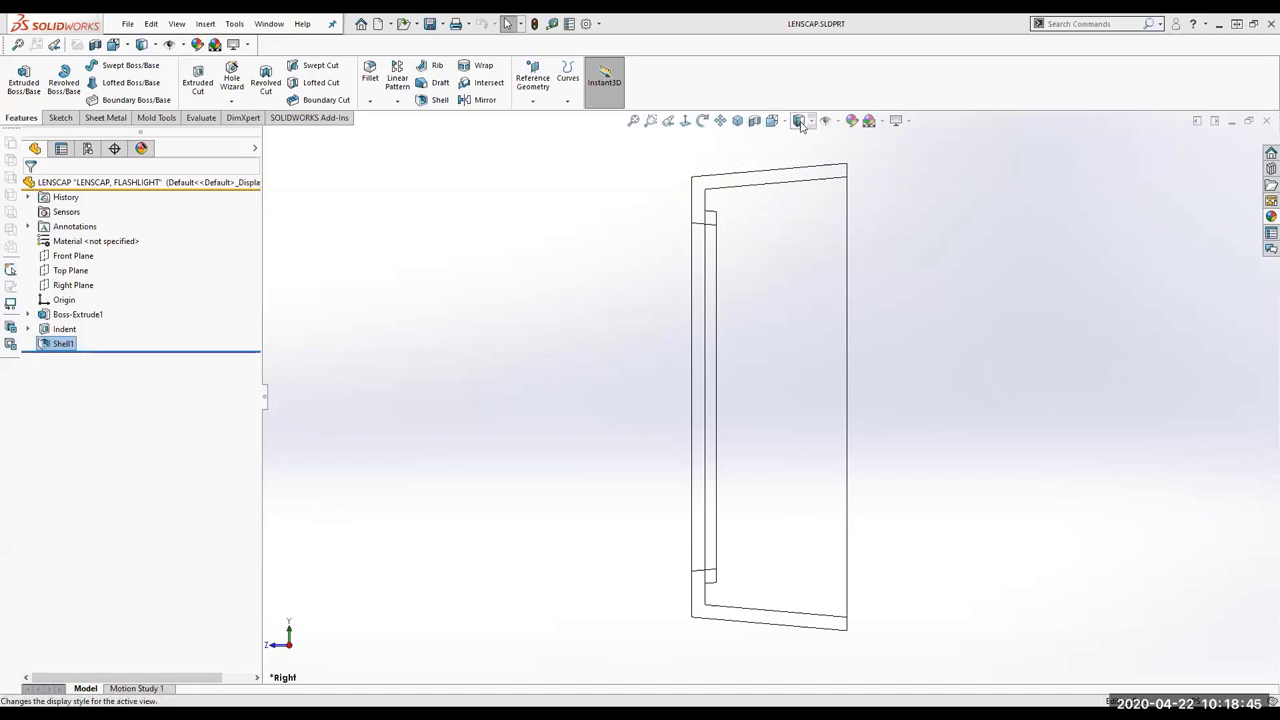
Return the part to shaded display with edges and examine the shelled cap from its indented front side.
{"action": "left_click", "coordinate": [806, 123]}
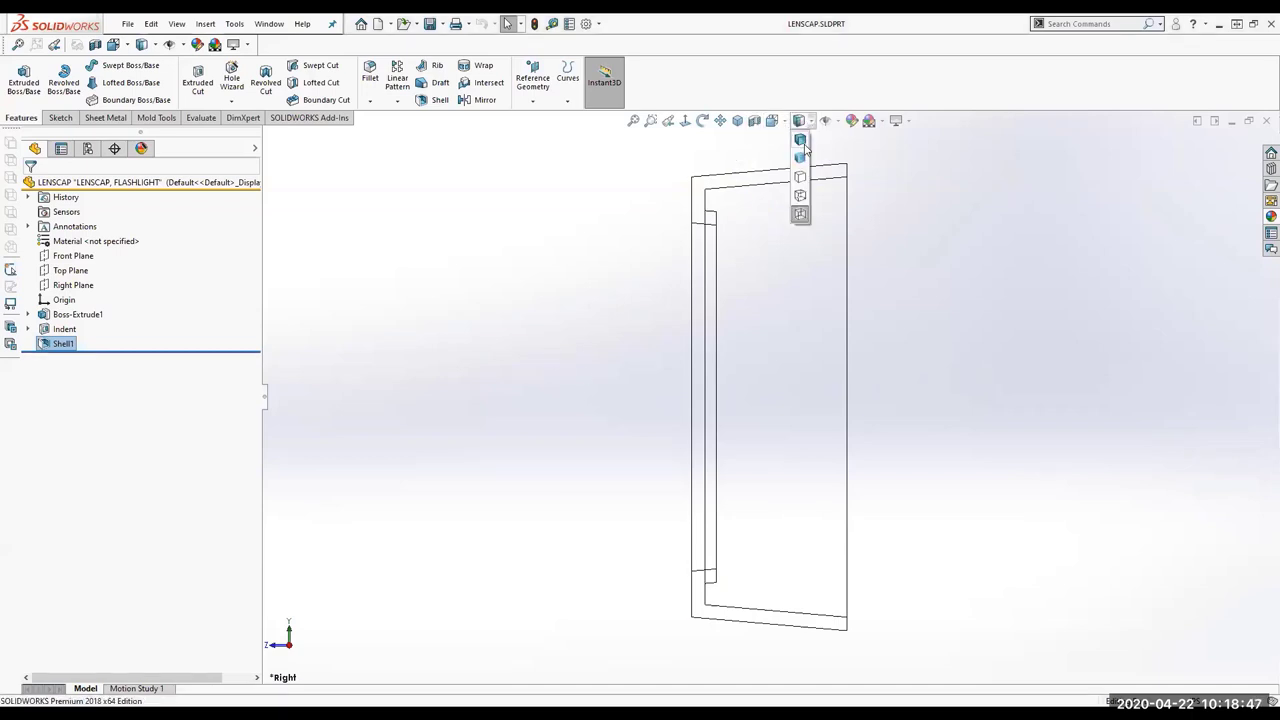
{"action": "left_click", "coordinate": [798, 162]}
{"action": "middle_click_drag", "start_coordinate": [647, 299], "coordinate": [486, 251]}
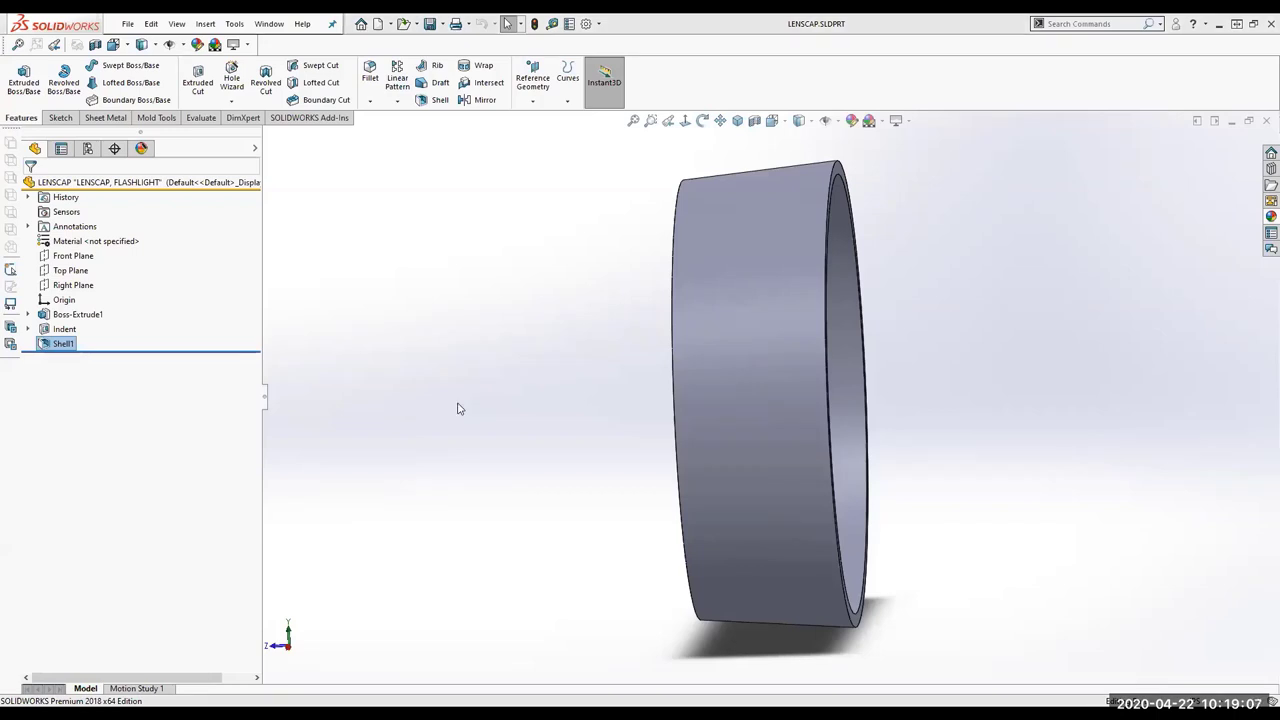
{"action": "middle_click_drag", "start_coordinate": [563, 386], "coordinate": [534, 410]}
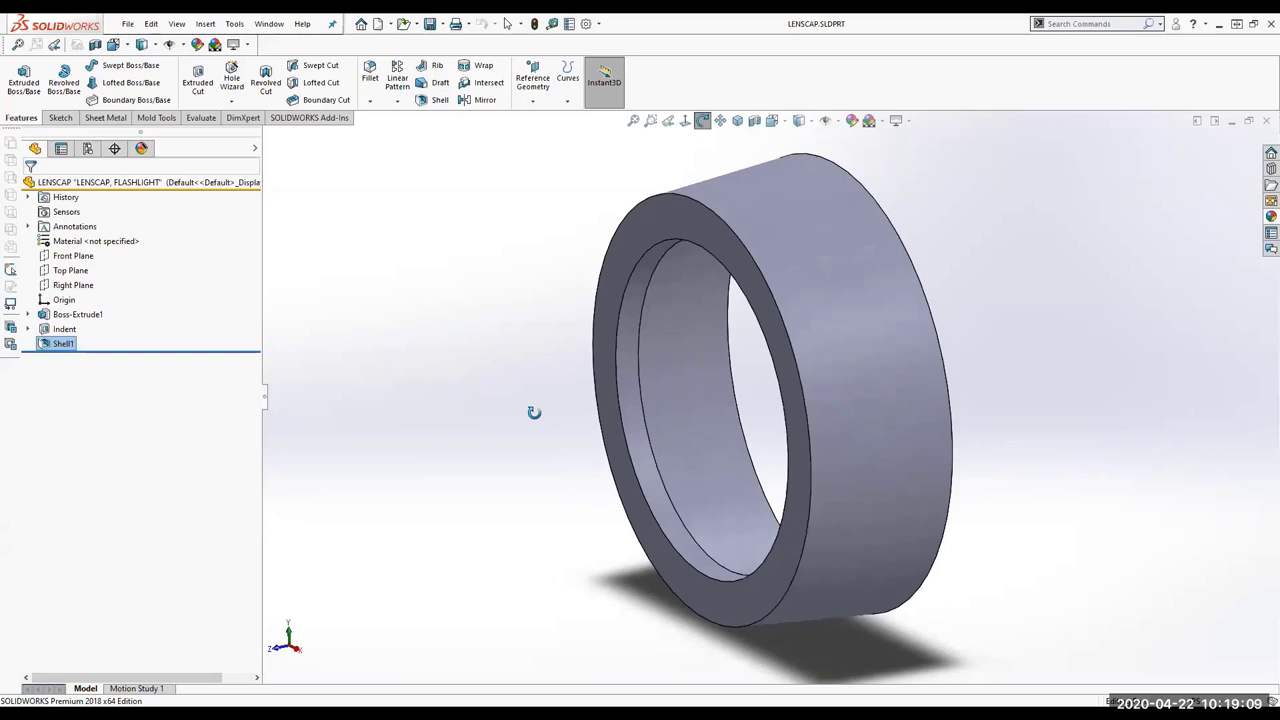
{"action": "left_click", "coordinate": [27, 329]}
{"action": "left_click", "coordinate": [79, 344]}
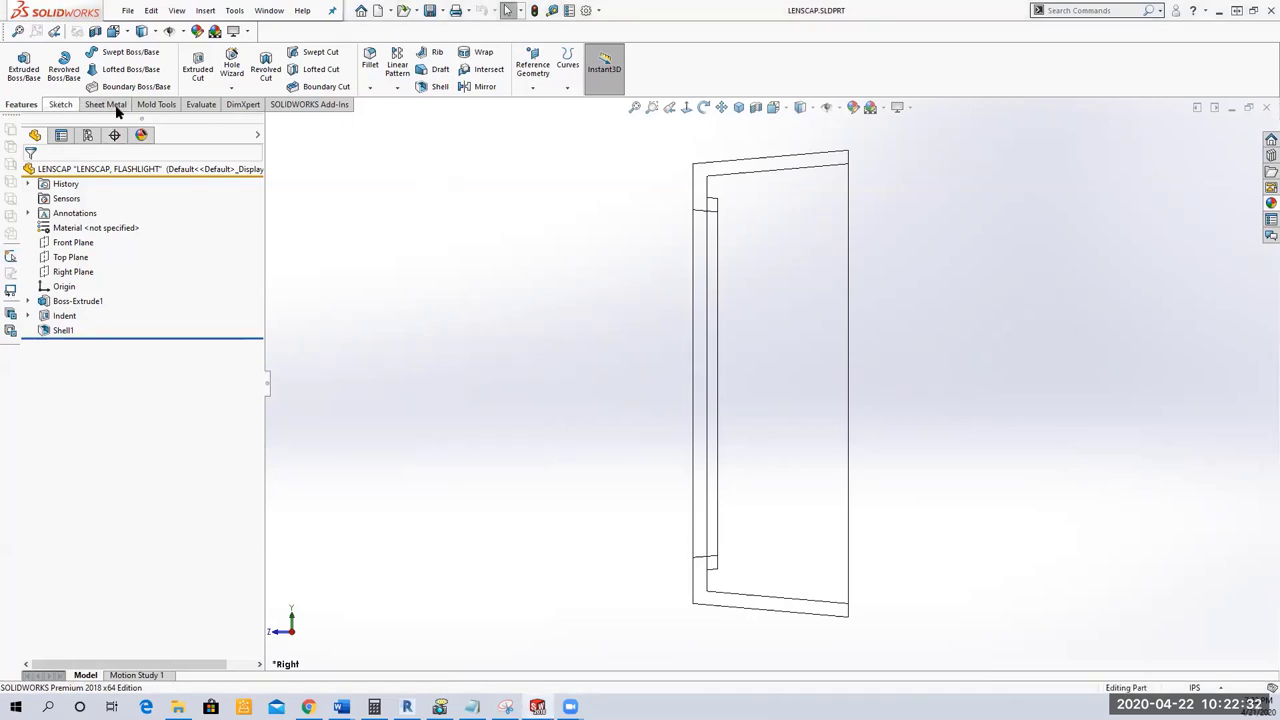
Open a sketch on the Right Plane and convert the cap's upper outer silhouette edge into a sketch line.
{"action": "left_click", "coordinate": [72, 272]}
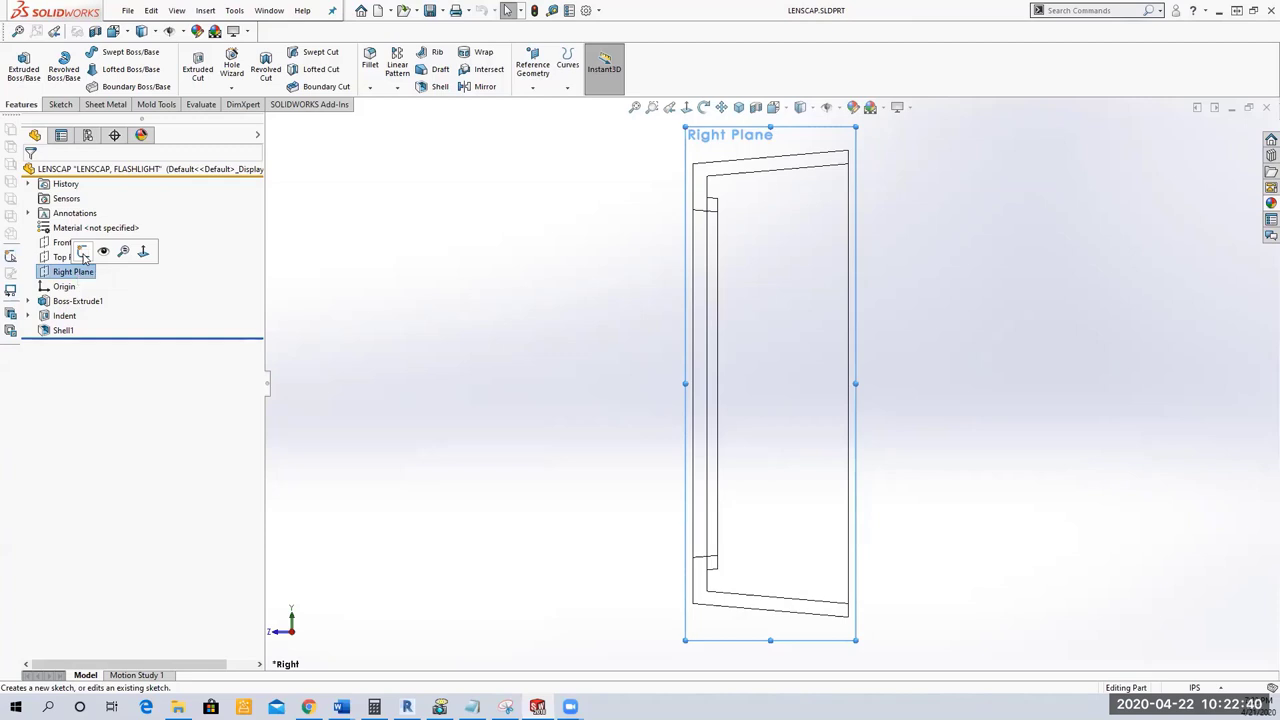
{"action": "left_click", "coordinate": [83, 252]}
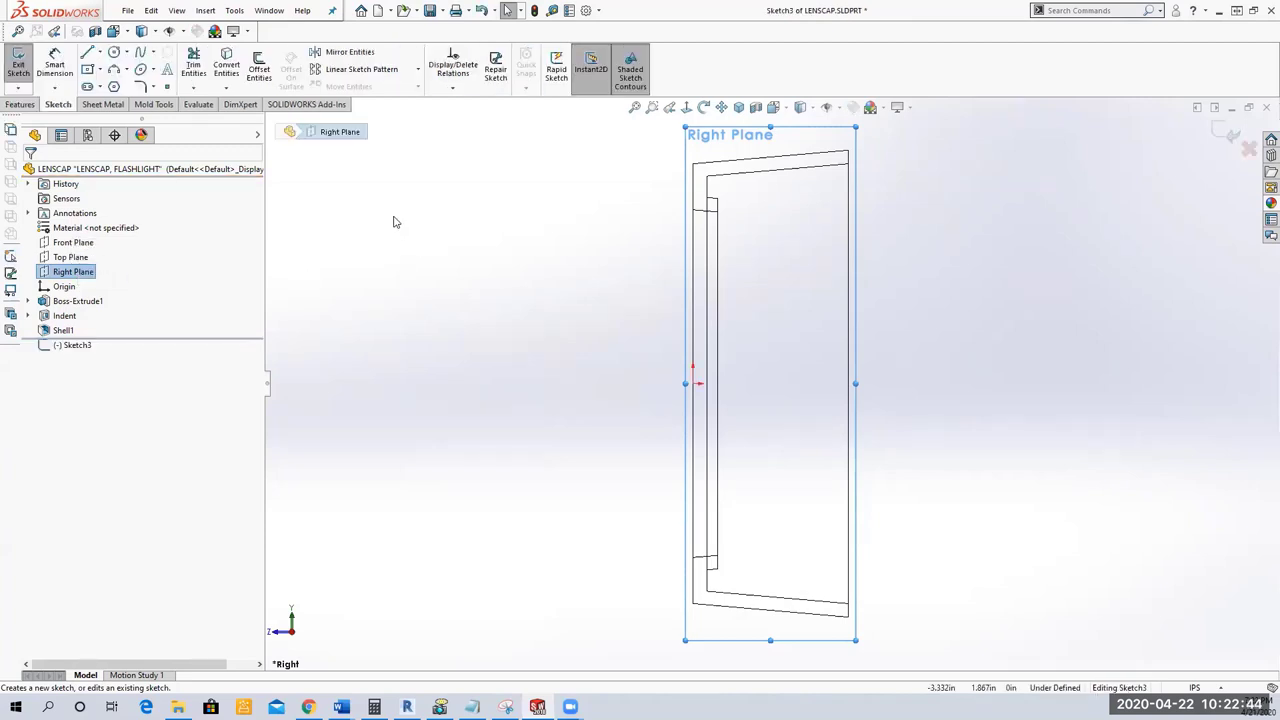
{"action": "left_click", "coordinate": [810, 236]}
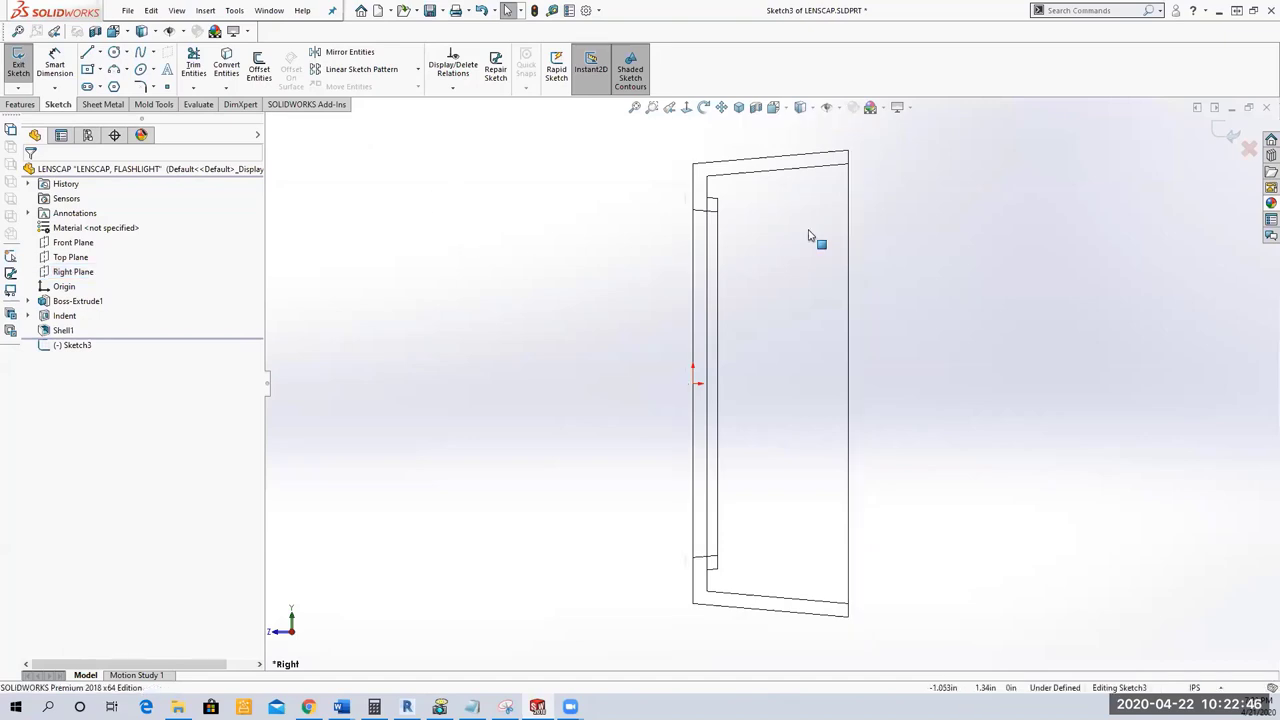
{"action": "left_click", "coordinate": [805, 160]}
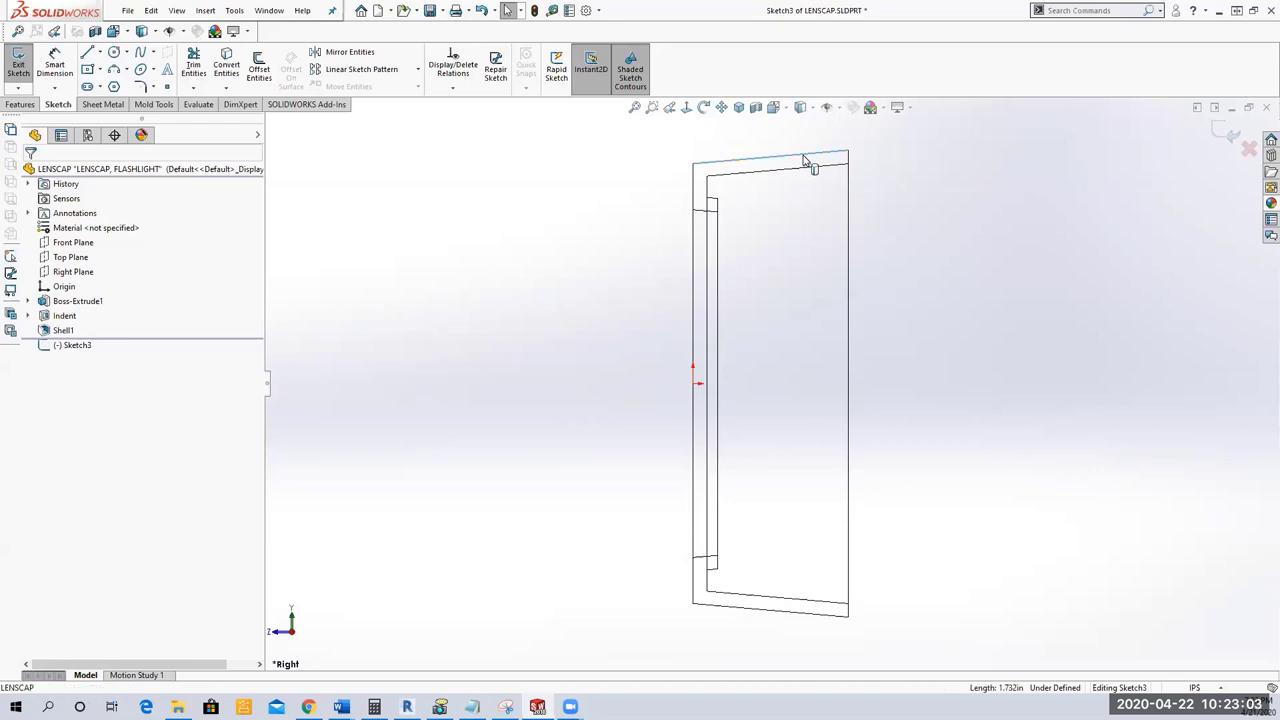
{"action": "left_click", "coordinate": [226, 72]}
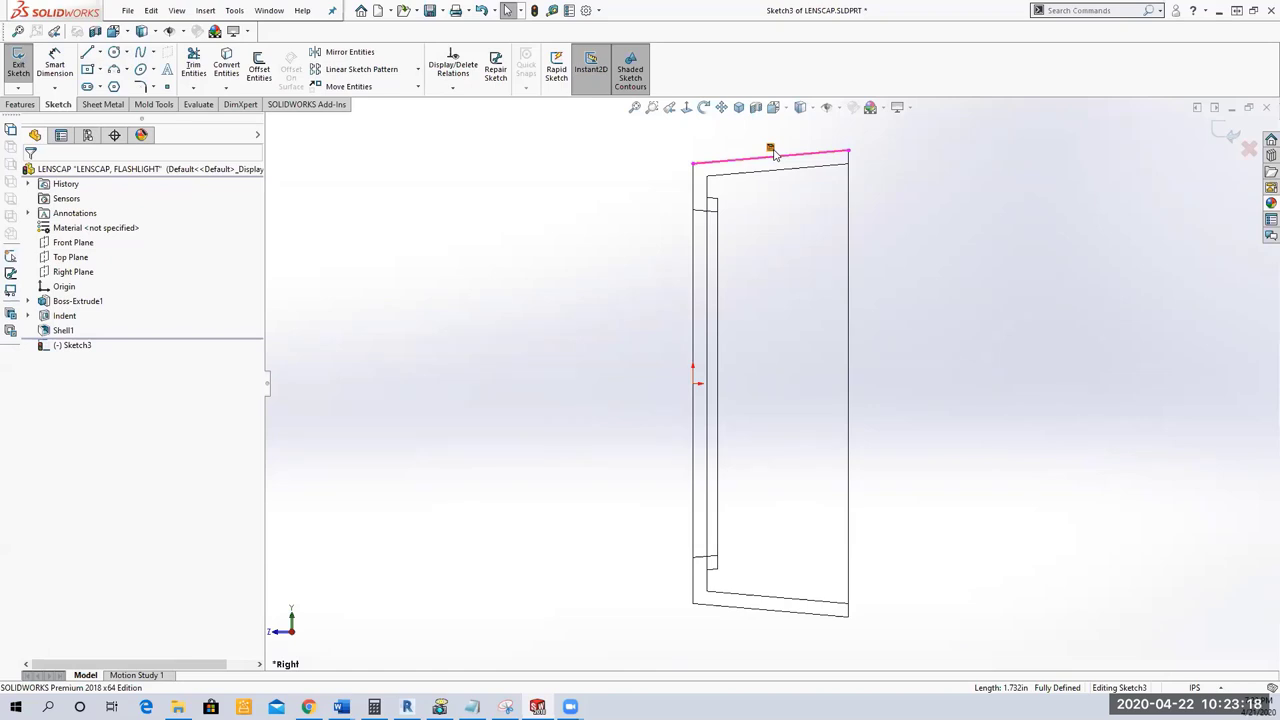
Shorten the converted line from its front endpoint, leaving a short segment that ends at the wide back rim.
{"action": "left_click", "coordinate": [694, 165]}
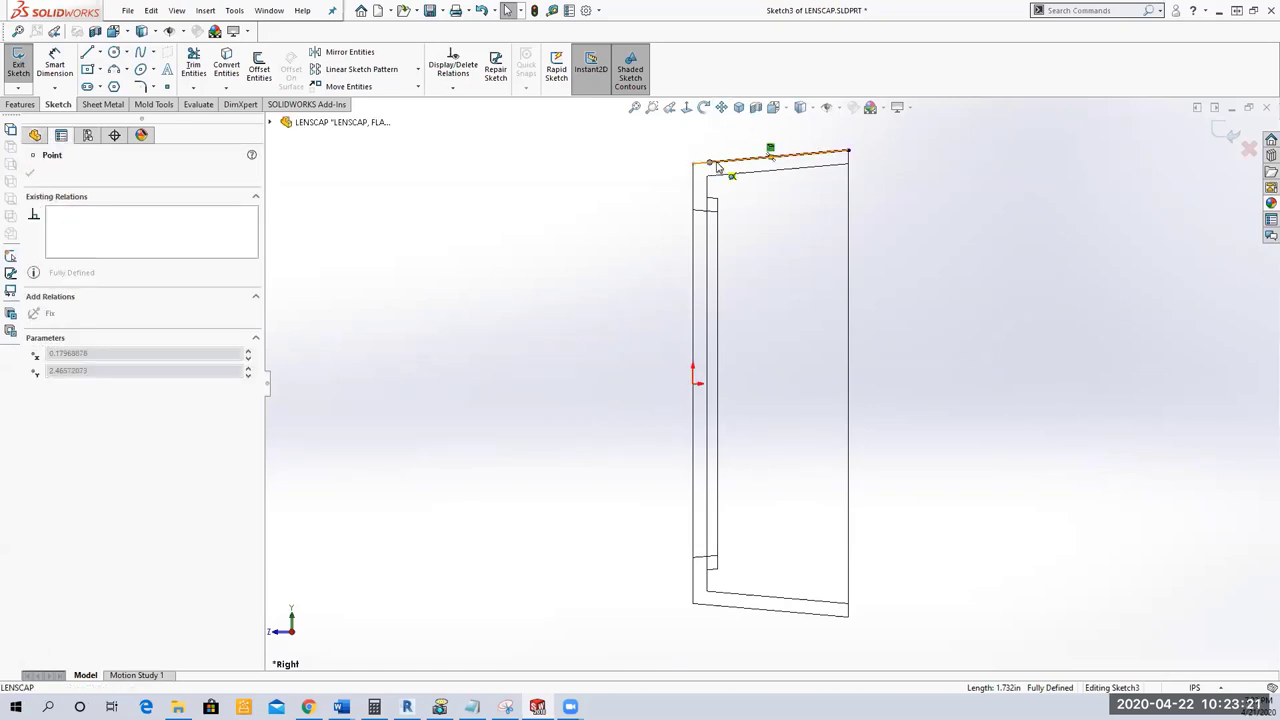
{"action": "left_click", "coordinate": [815, 160]}
{"action": "left_click", "coordinate": [577, 196]}
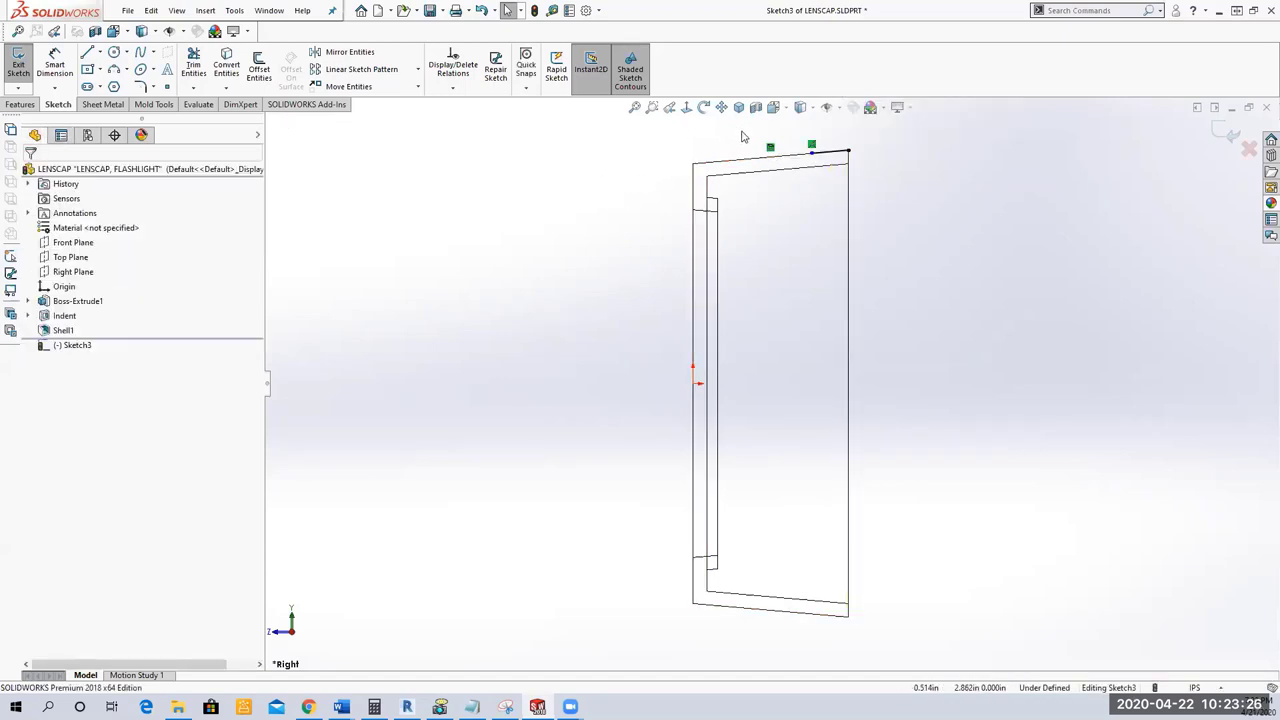
Dimension the aligned length of the short converted line at the back rim and set it to 0.250 in.
{"action": "scroll", "coordinate": [853, 190], "scroll_direction": "down", "scroll_amount": 6}
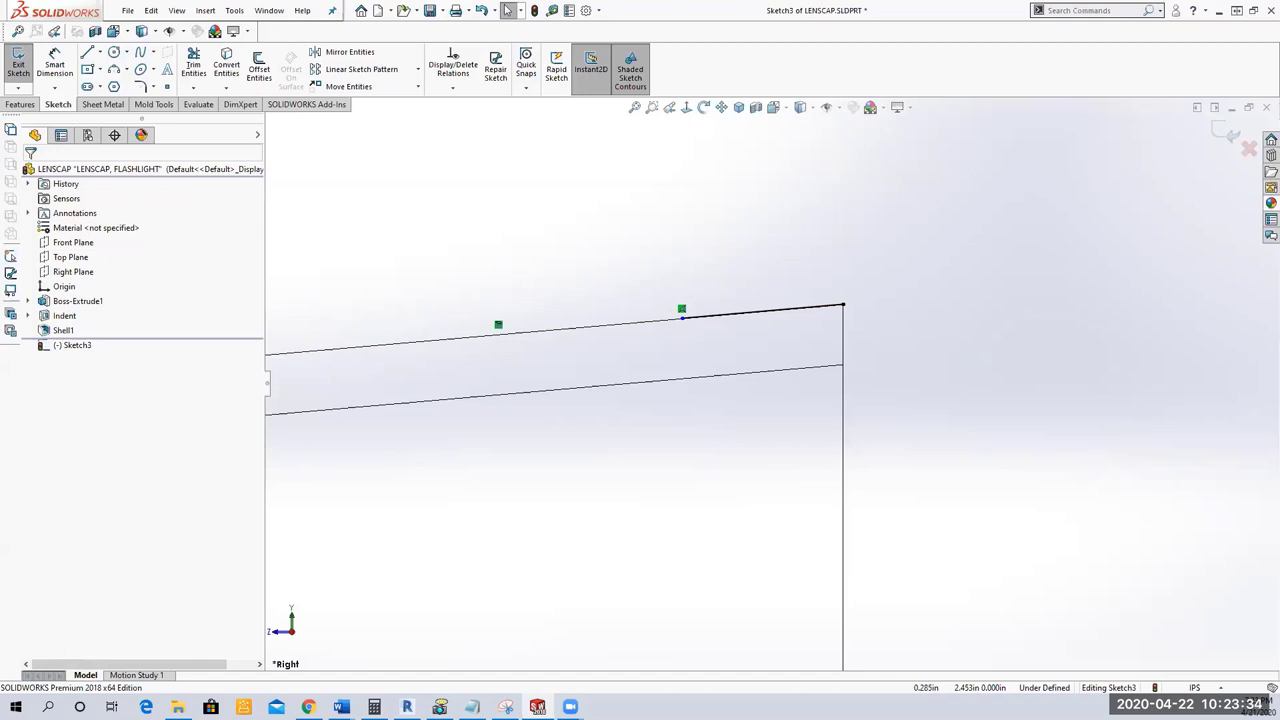
{"action": "left_click", "coordinate": [55, 88]}
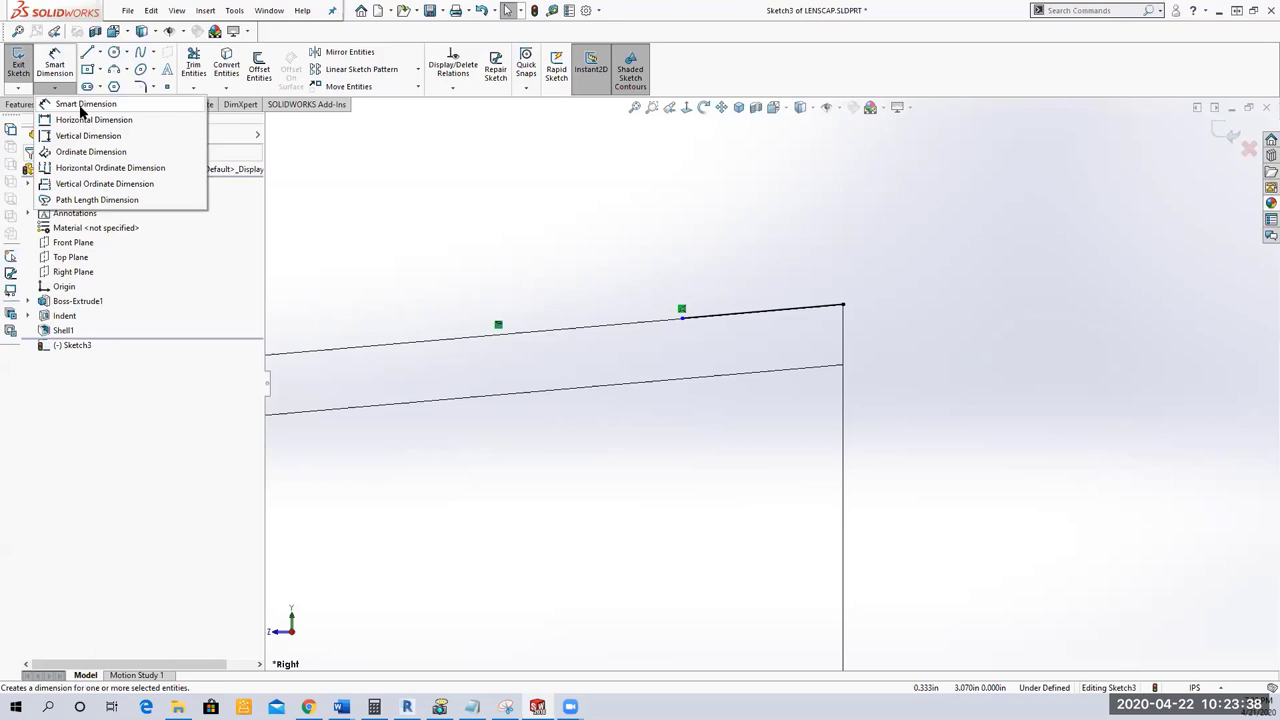
{"action": "left_click", "coordinate": [100, 106]}
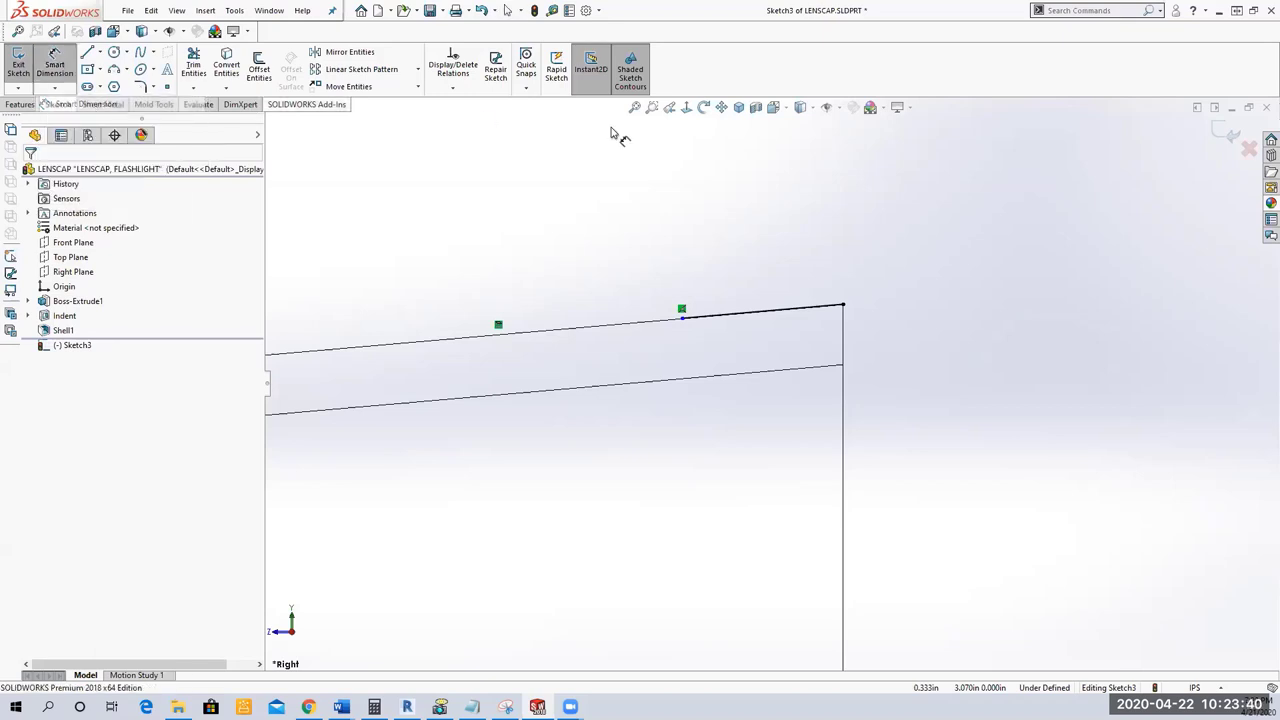
{"action": "left_click", "coordinate": [765, 316]}
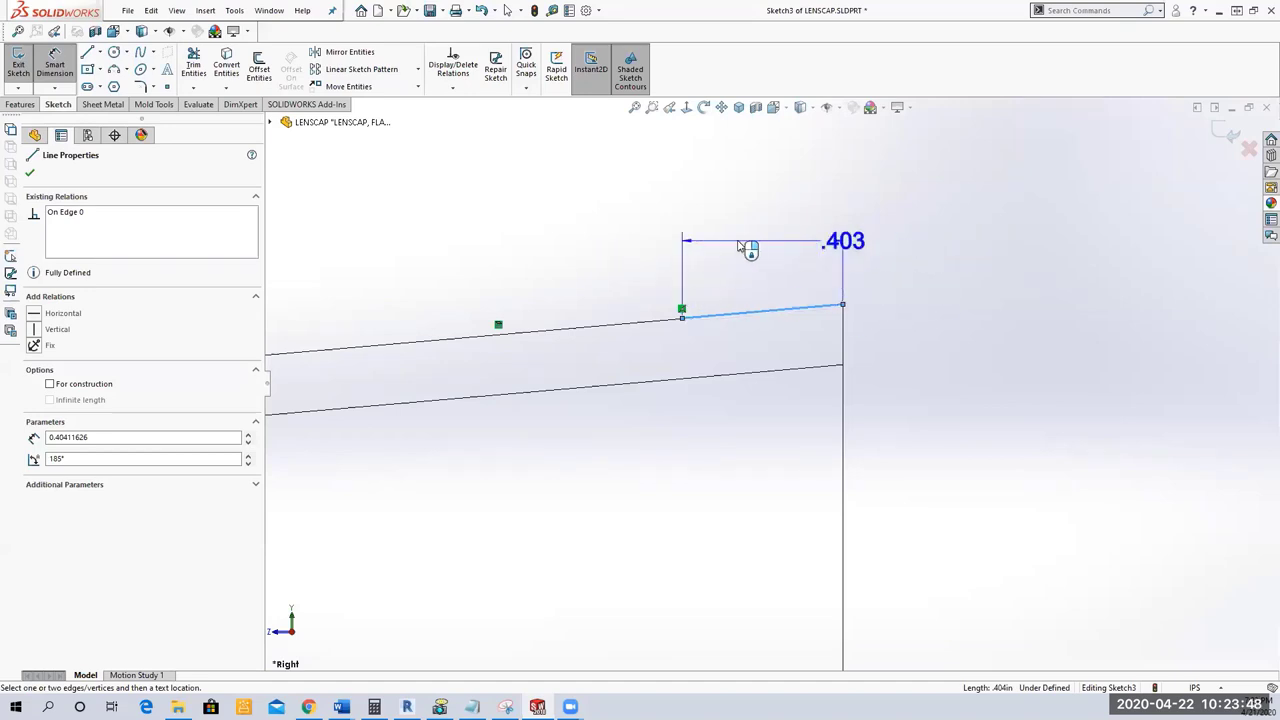
{"action": "left_click", "coordinate": [631, 289]}
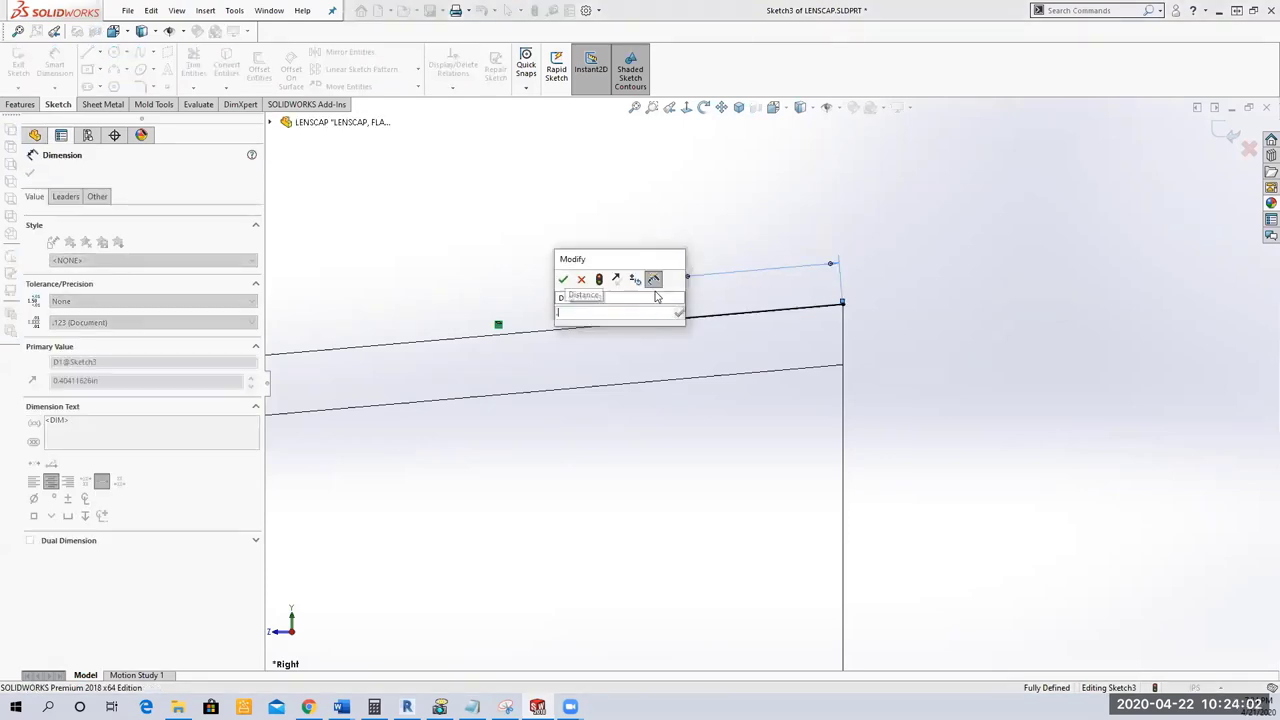
{"action": "key", "text": "Escape"}
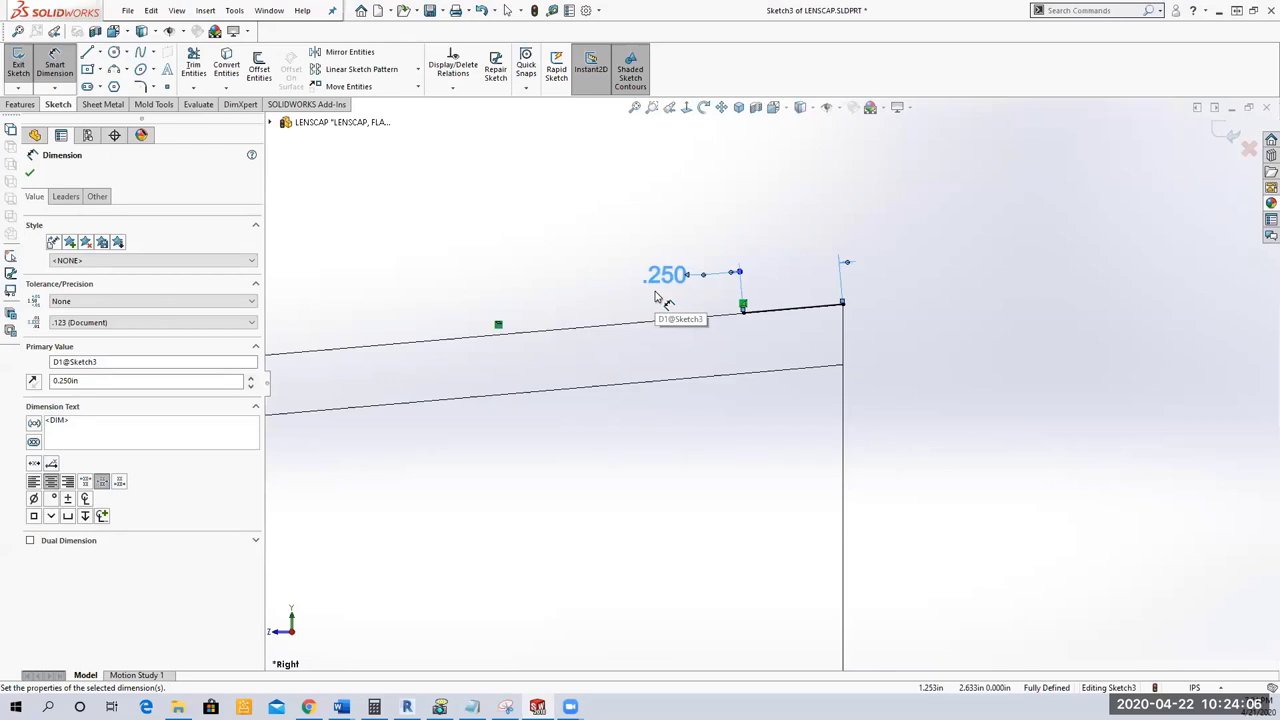
{"action": "right_click", "coordinate": [510, 192]}
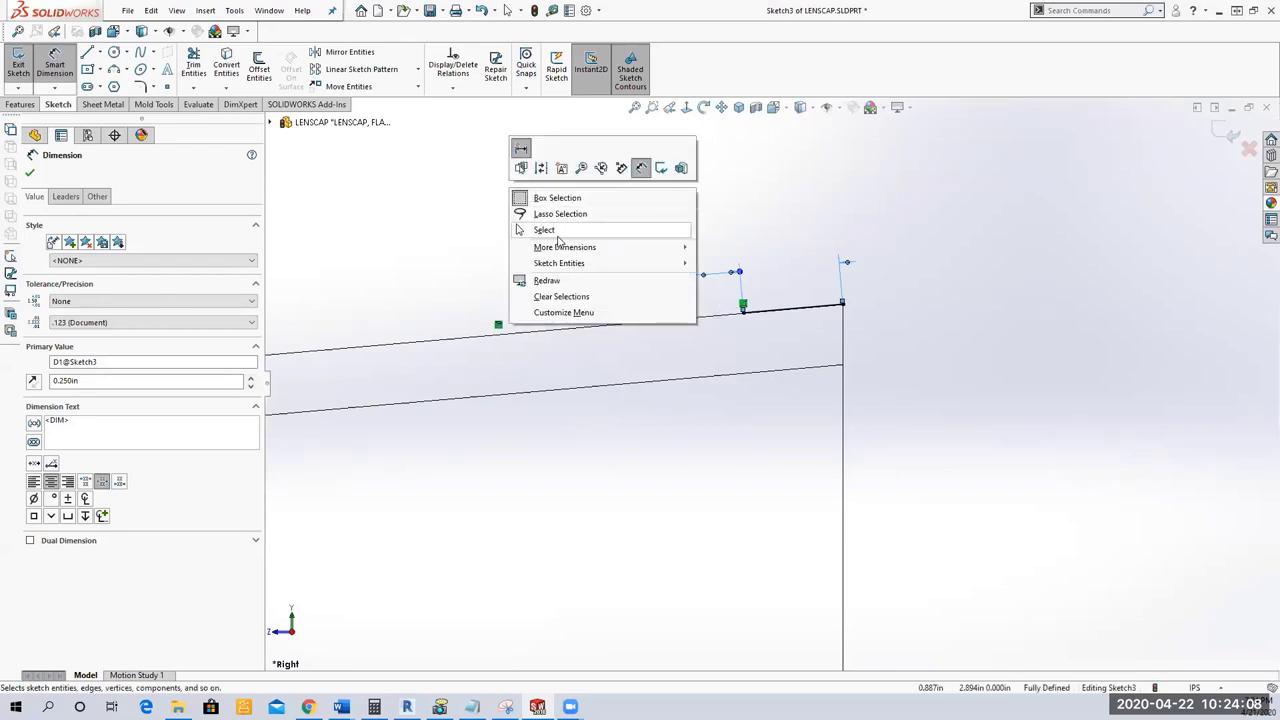
{"action": "left_click", "coordinate": [558, 238]}
{"action": "scroll", "coordinate": [569, 177], "scroll_direction": "up", "scroll_amount": 5}
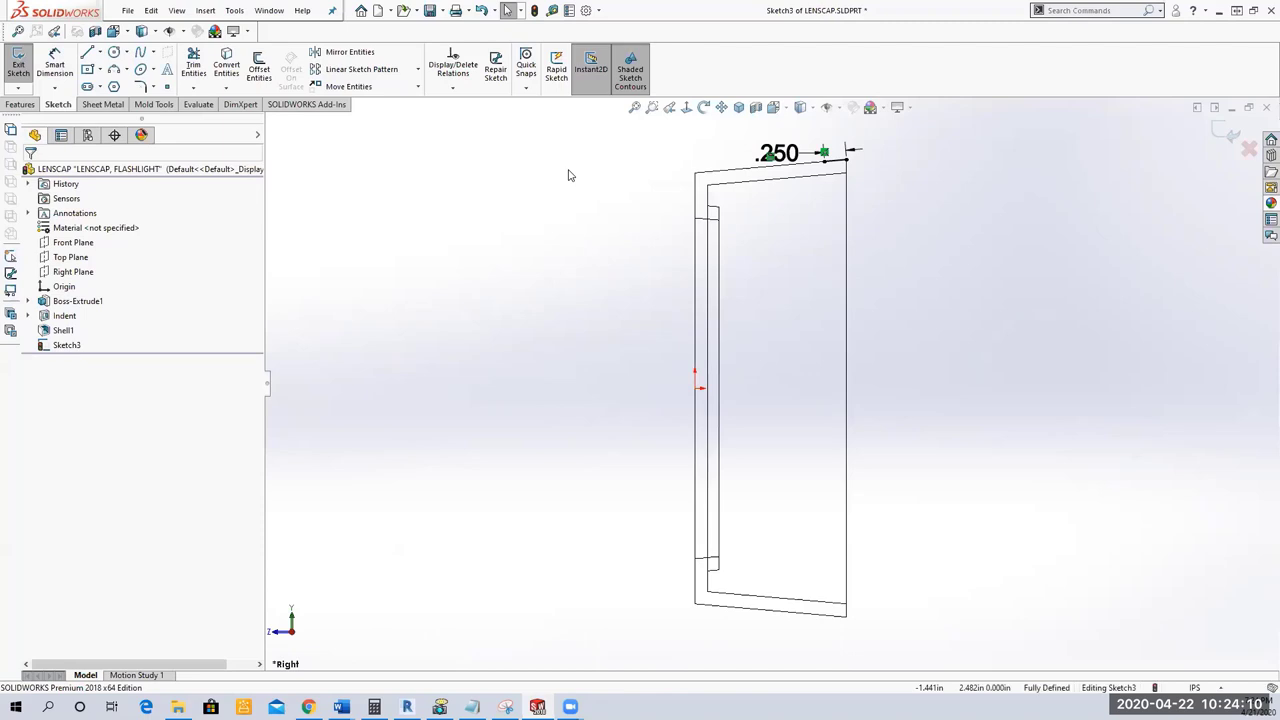
Sketch a horizontal centerline about 2.68 in long from the origin to a point beyond the wide back rim.
{"action": "left_click", "coordinate": [100, 52]}
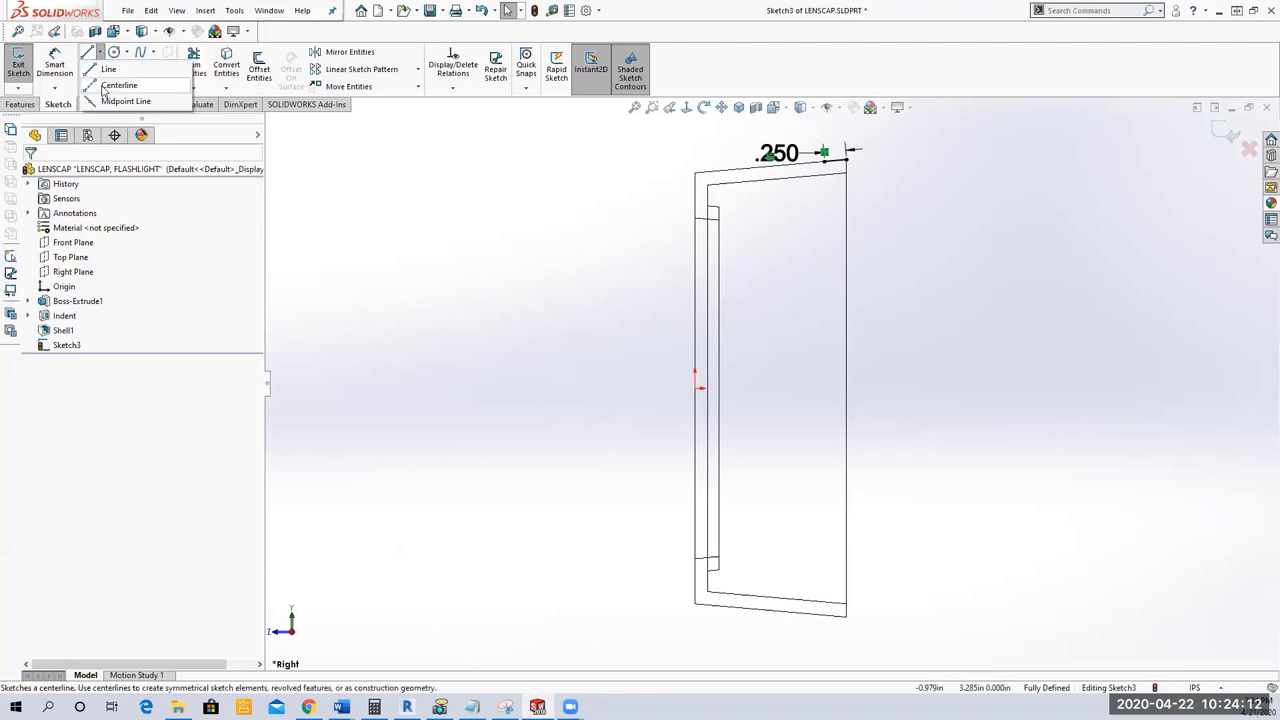
{"action": "left_click", "coordinate": [106, 86]}
{"action": "left_click", "coordinate": [696, 388]}
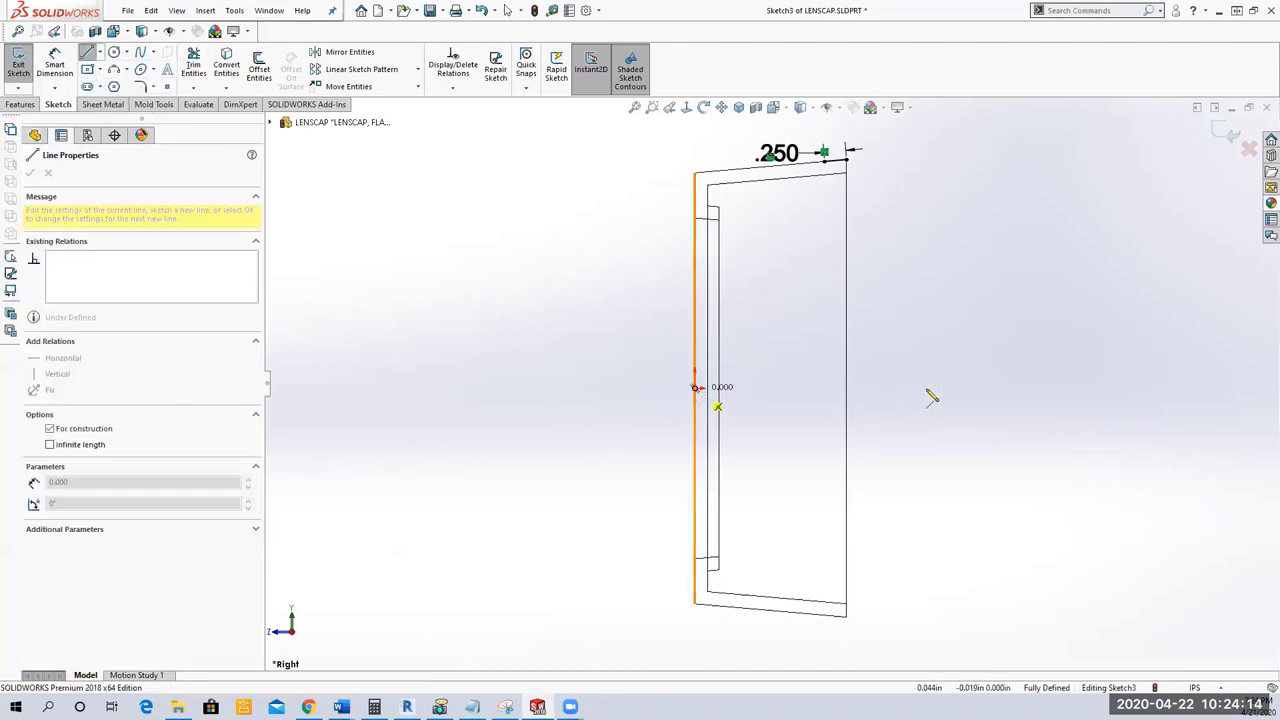
{"action": "left_click", "coordinate": [931, 389]}
{"action": "right_click", "coordinate": [932, 391]}
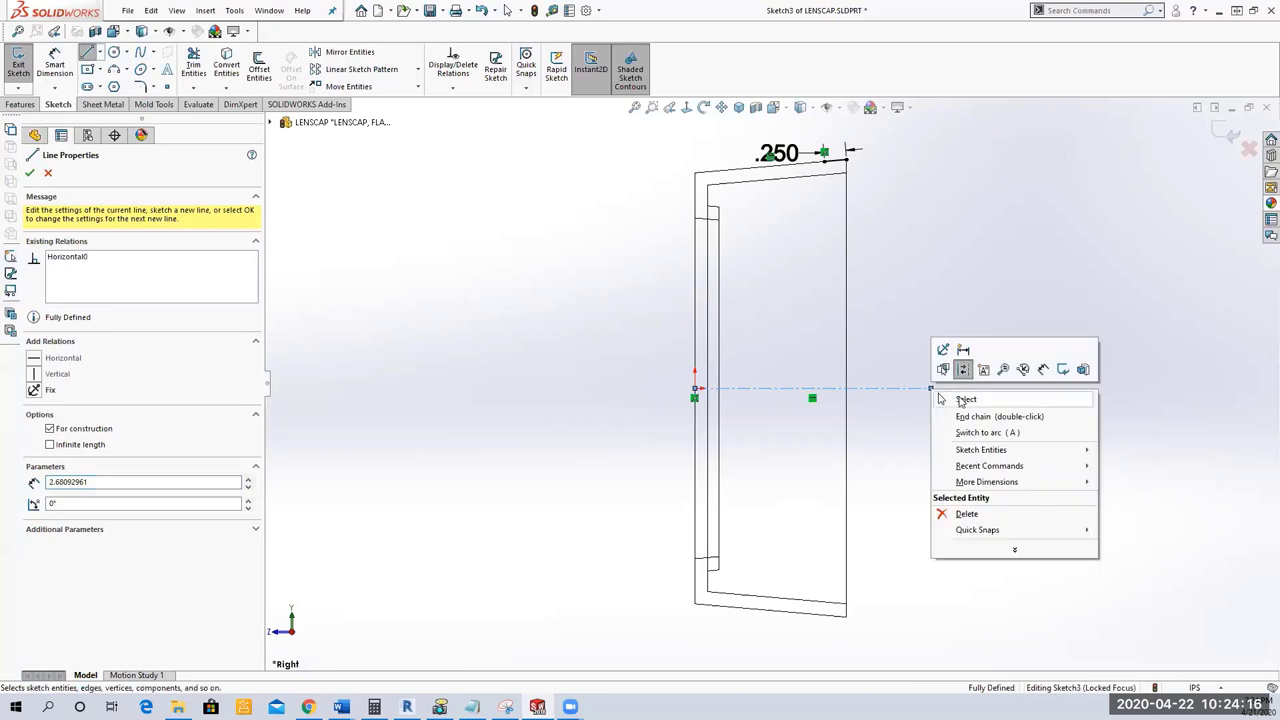
{"action": "left_click", "coordinate": [942, 399]}
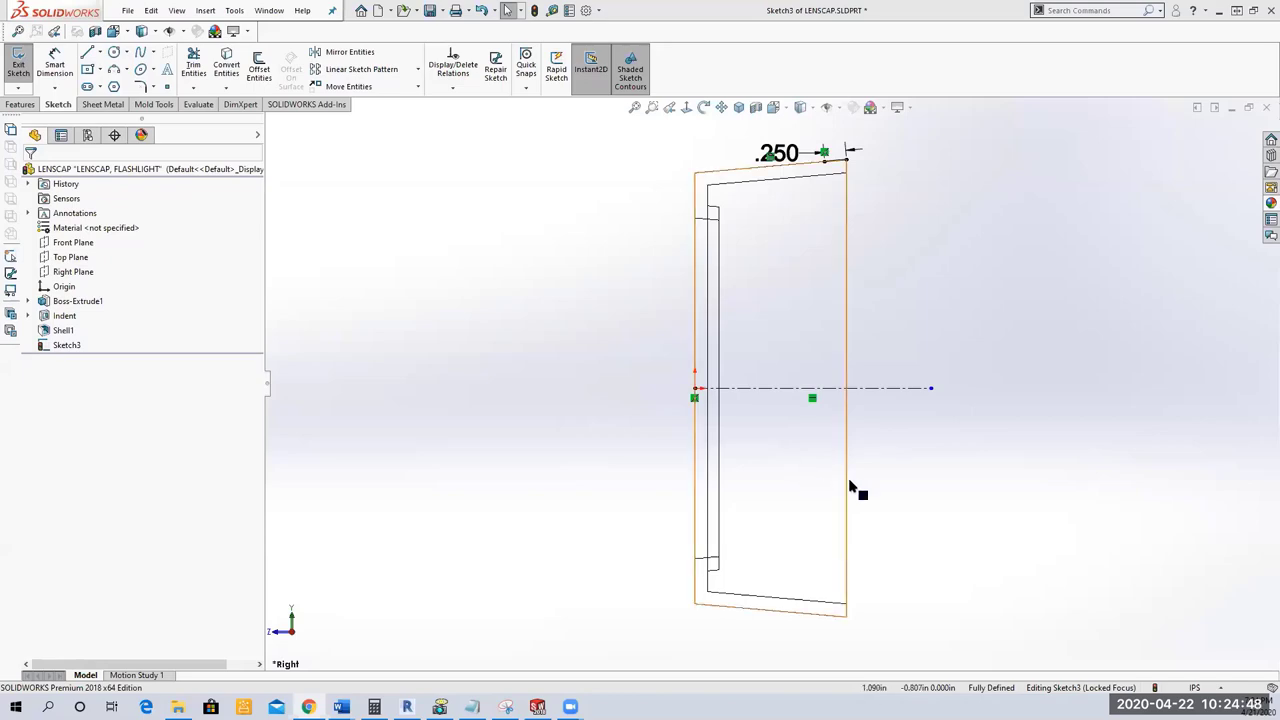
Show the part in an angled view in shaded display with edges.
{"action": "middle_click_drag", "start_coordinate": [557, 317], "coordinate": [894, 209]}
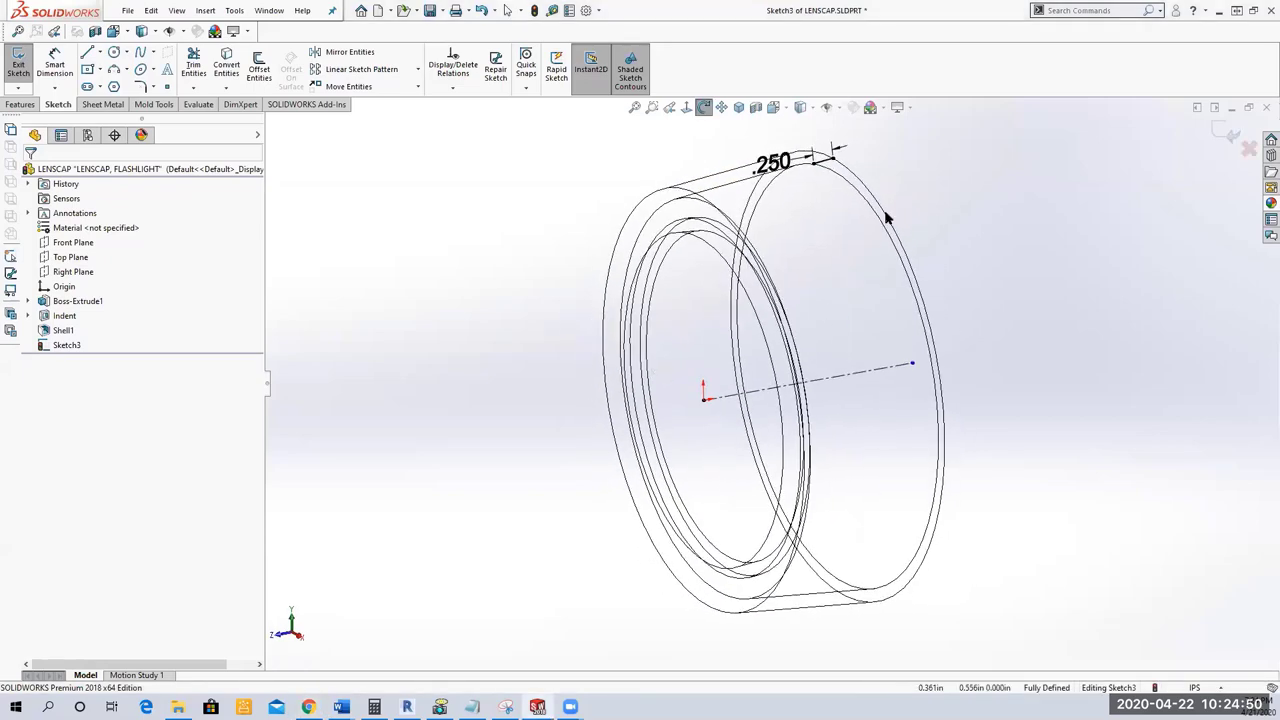
{"action": "left_click", "coordinate": [803, 108]}
{"action": "left_click", "coordinate": [803, 126]}
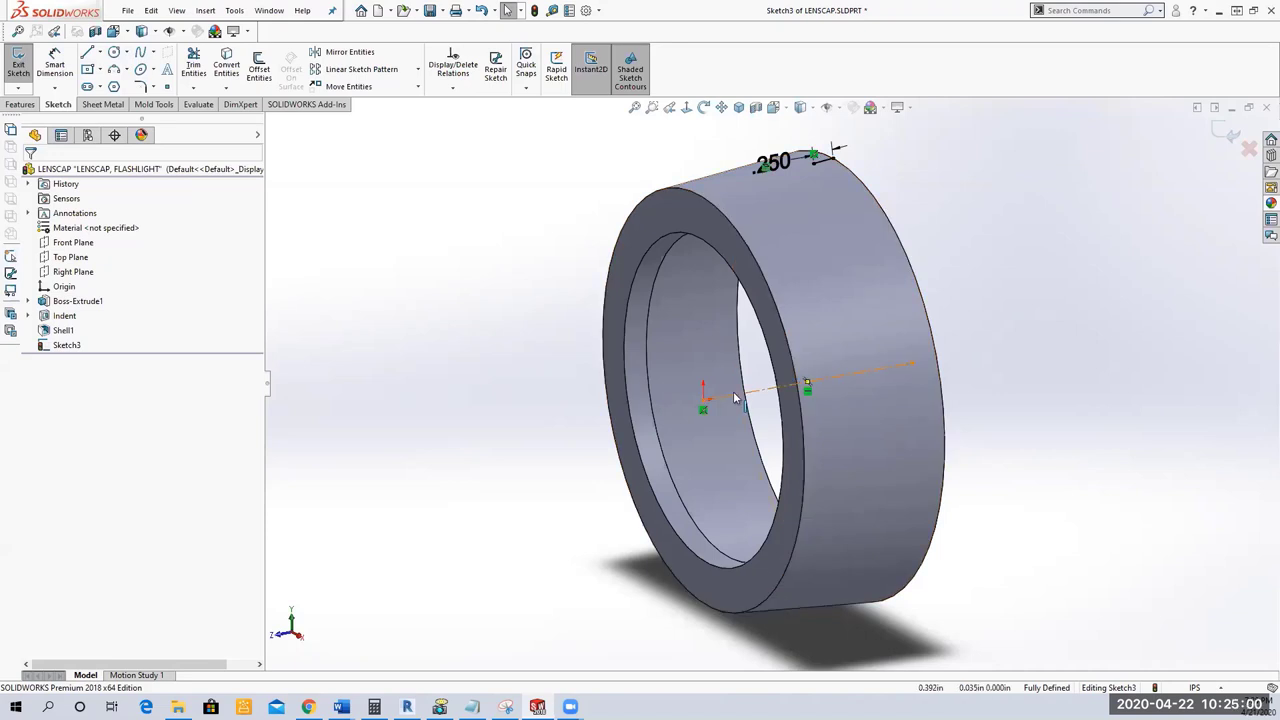
Set up a 360-degree thin Revolved Cut around the centerline, keeping the sketch open, with the thickness reversed inward and set to 0.05 in.
{"action": "left_click", "coordinate": [22, 104]}
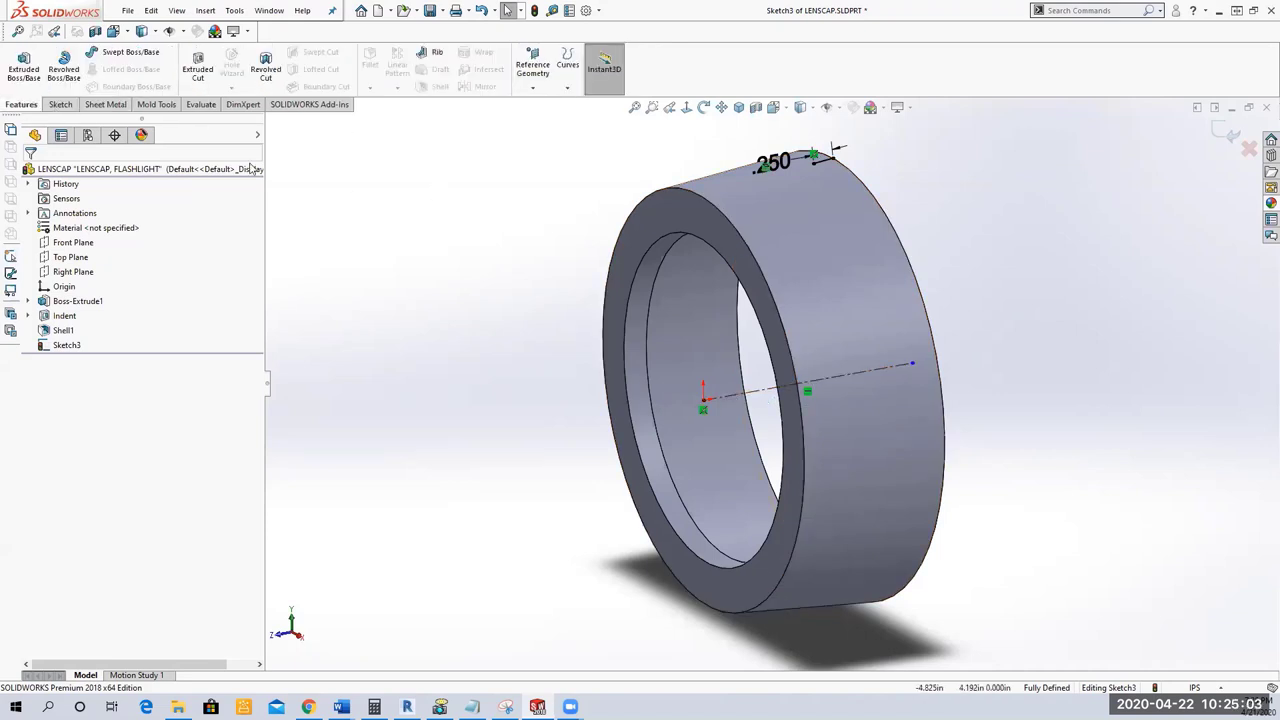
{"action": "left_click", "coordinate": [267, 83]}
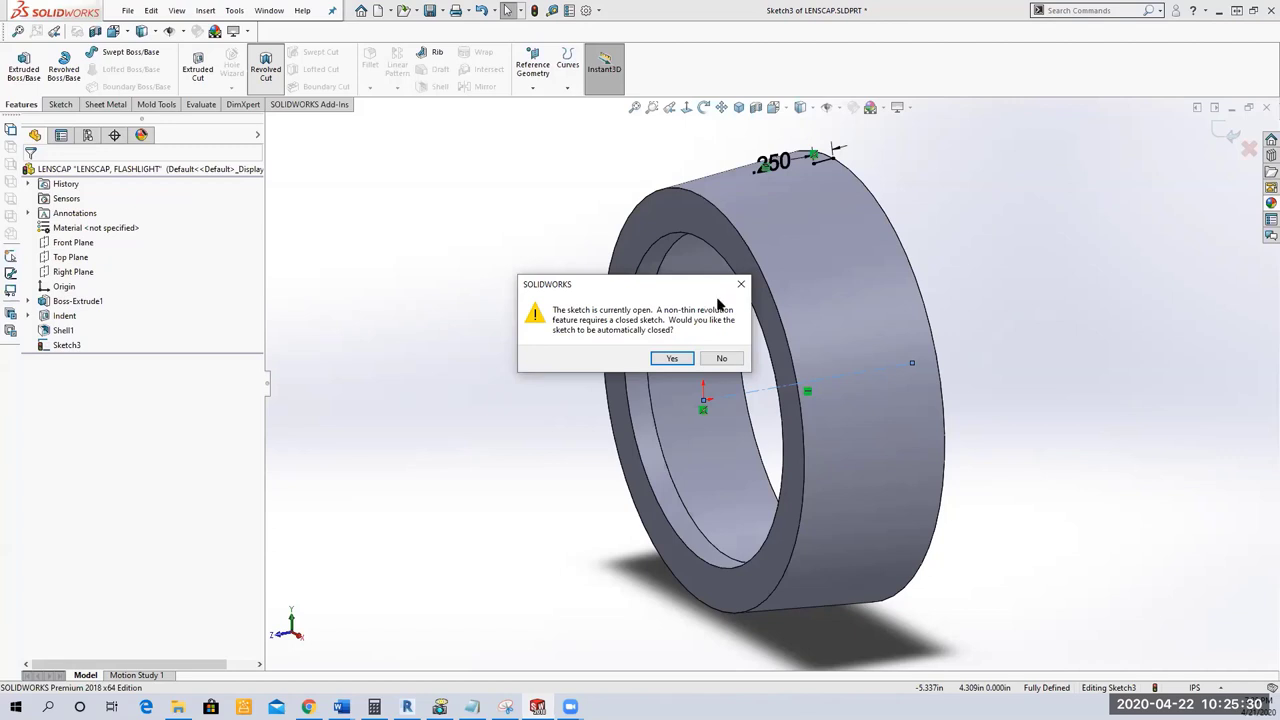
{"action": "left_click", "coordinate": [721, 359]}
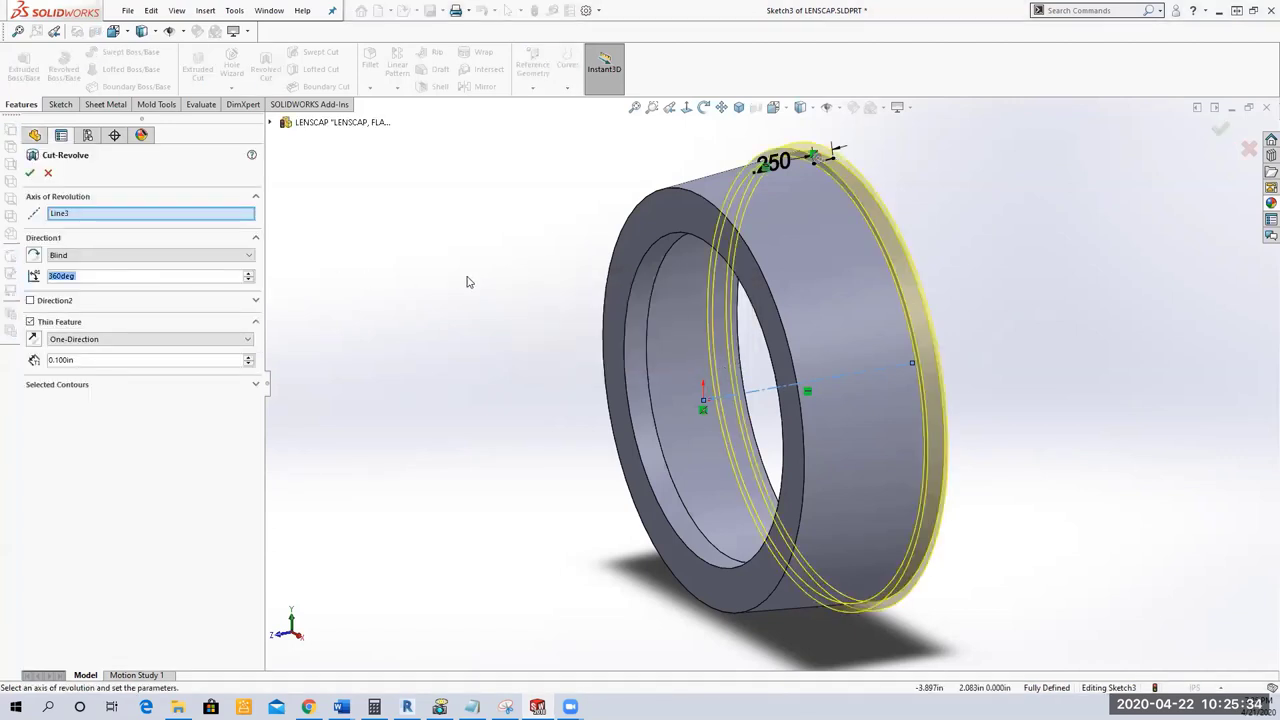
{"action": "middle_click_drag", "start_coordinate": [849, 240], "coordinate": [826, 252]}
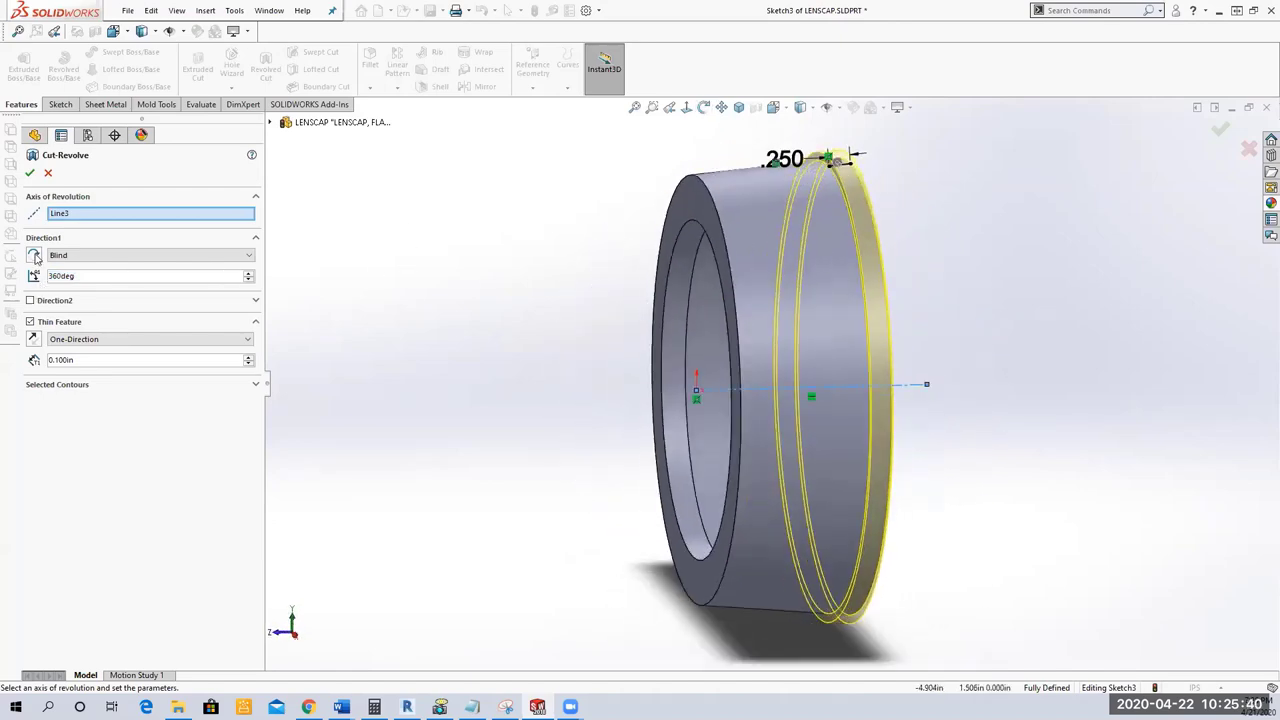
{"action": "left_click", "coordinate": [34, 341]}
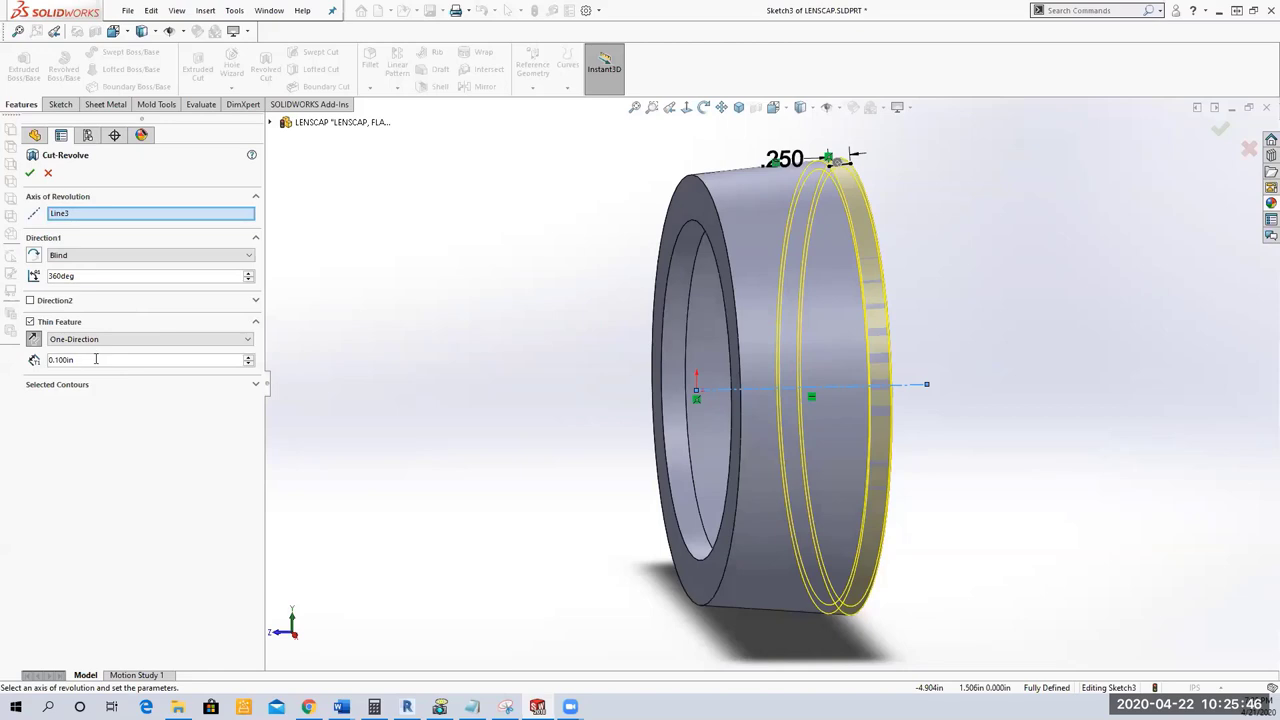
{"action": "left_click_drag", "start_coordinate": [98, 360], "coordinate": [42, 364]}
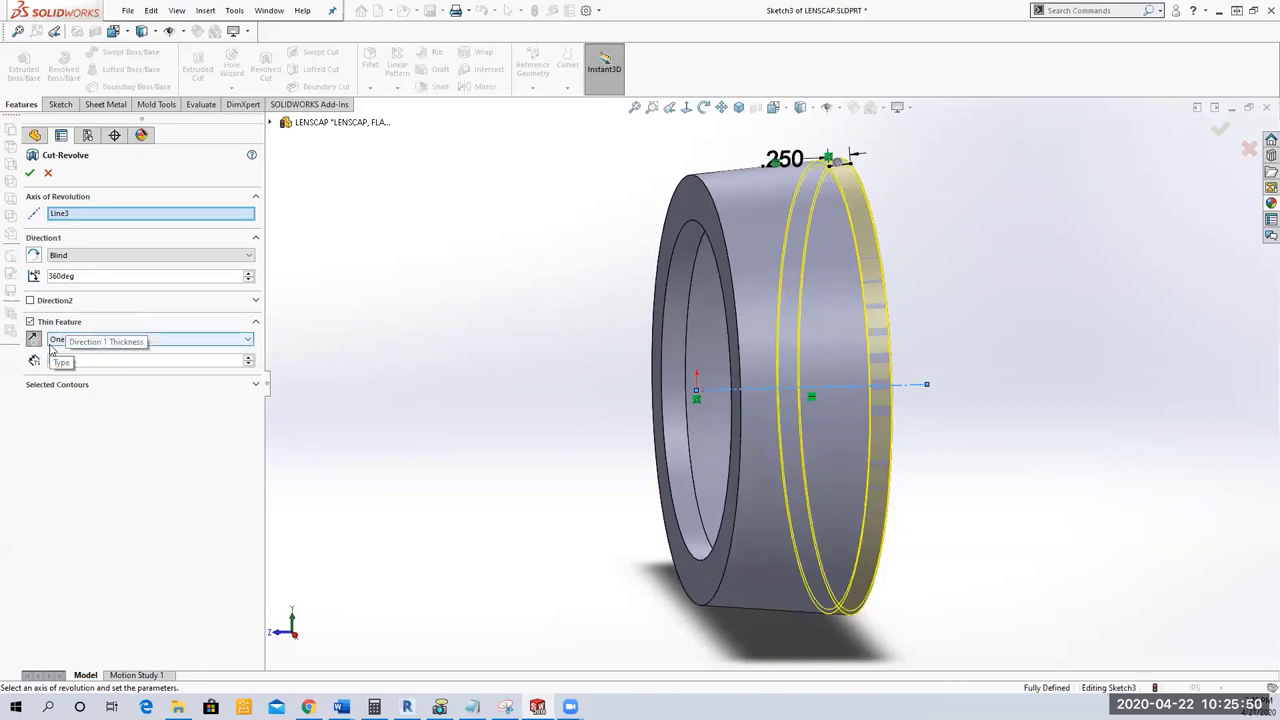
{"action": "type", "text": "0.05"}
Compare both thin-wall directions at the back rim, keep the inward one, accept the revolved cut and save the part.
{"action": "middle_click_drag", "start_coordinate": [457, 277], "coordinate": [357, 206]}
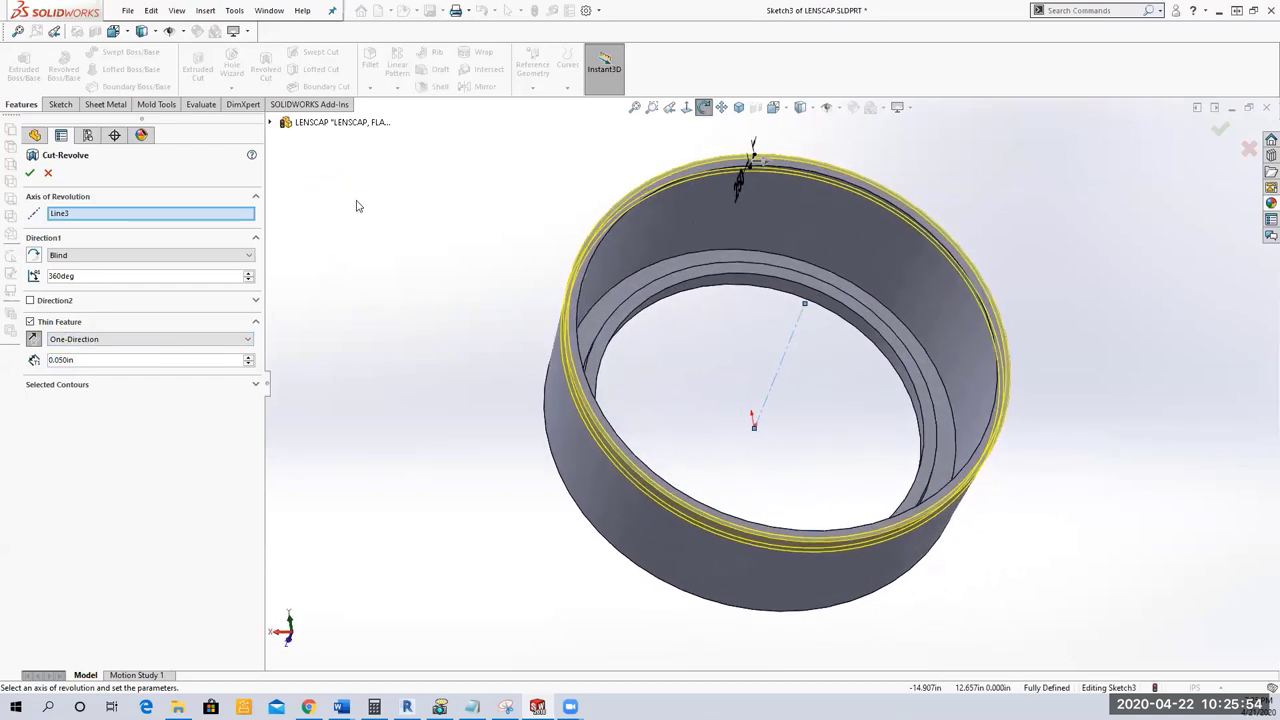
{"action": "scroll", "coordinate": [694, 429], "scroll_direction": "down", "scroll_amount": 5}
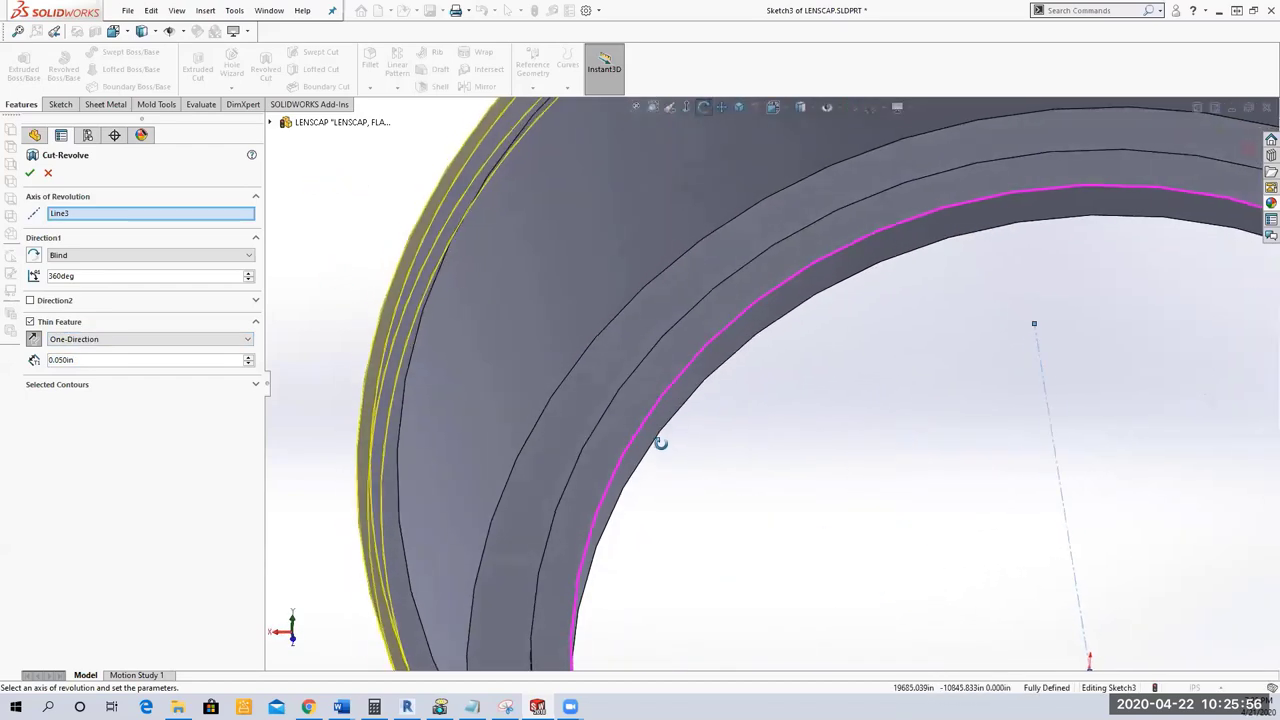
{"action": "scroll", "coordinate": [660, 442], "scroll_direction": "up", "scroll_amount": 6}
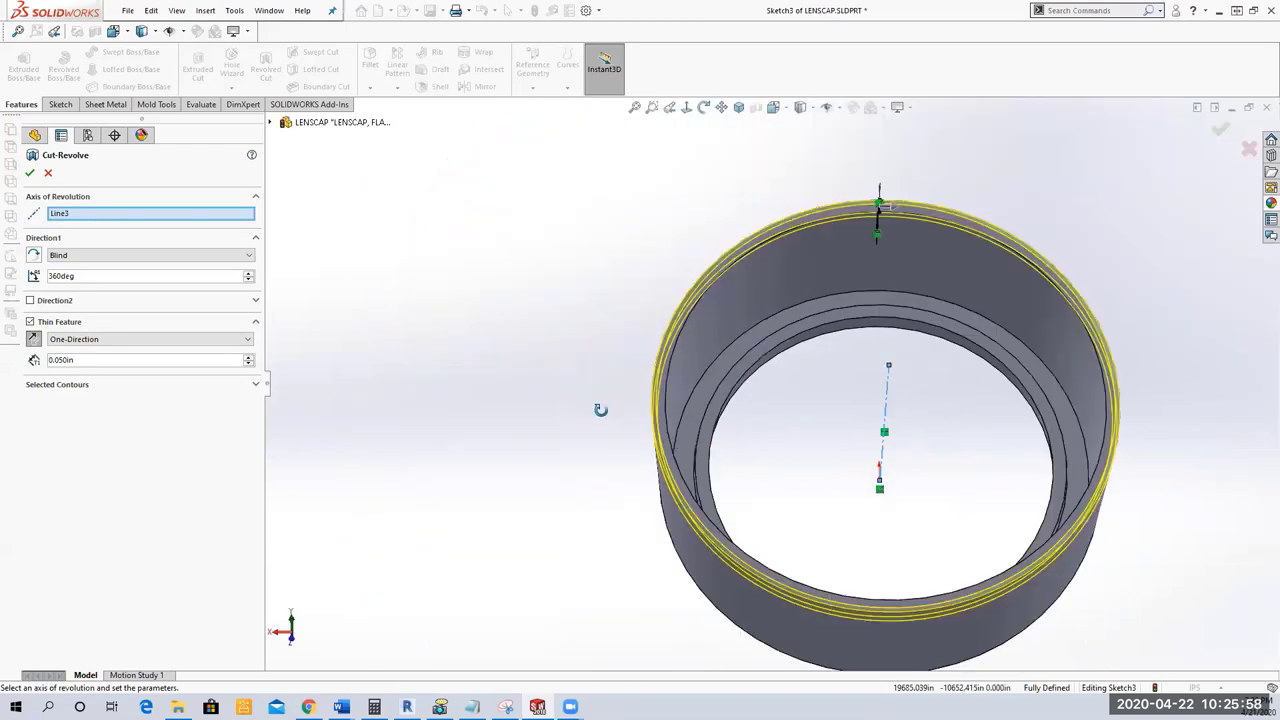
{"action": "middle_click_drag", "start_coordinate": [600, 410], "coordinate": [520, 400]}
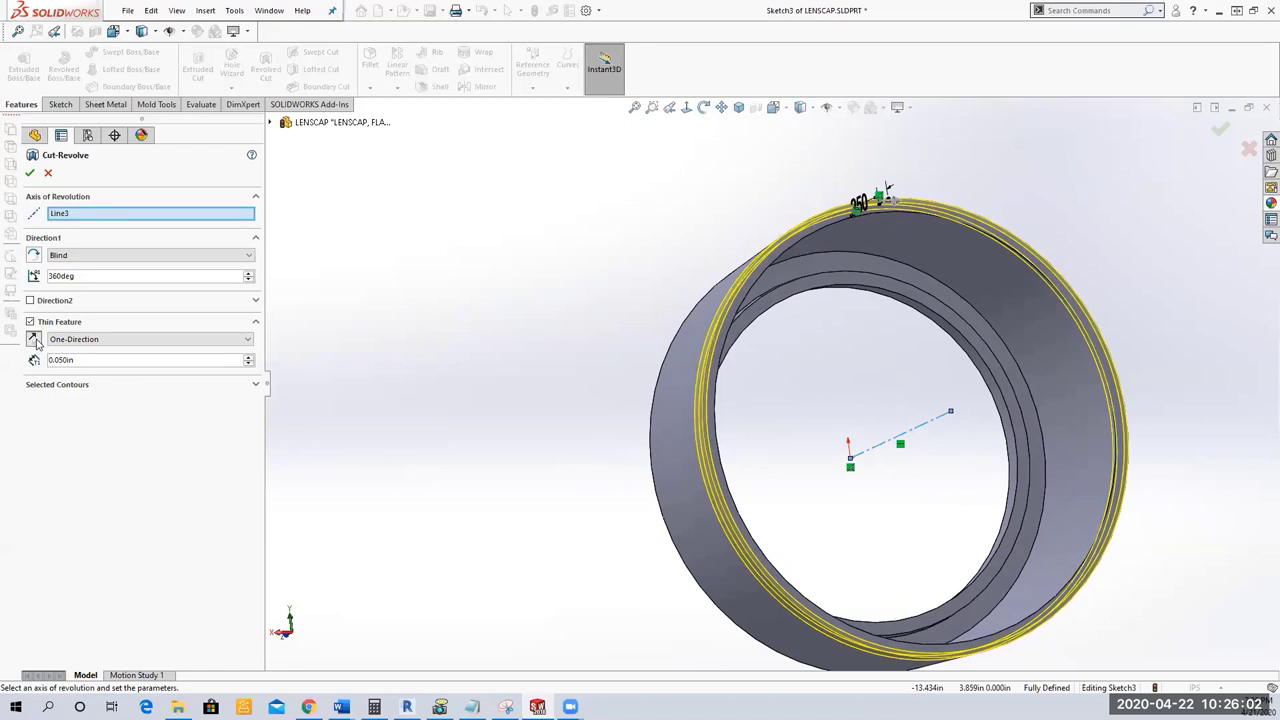
{"action": "left_click", "coordinate": [33, 340]}
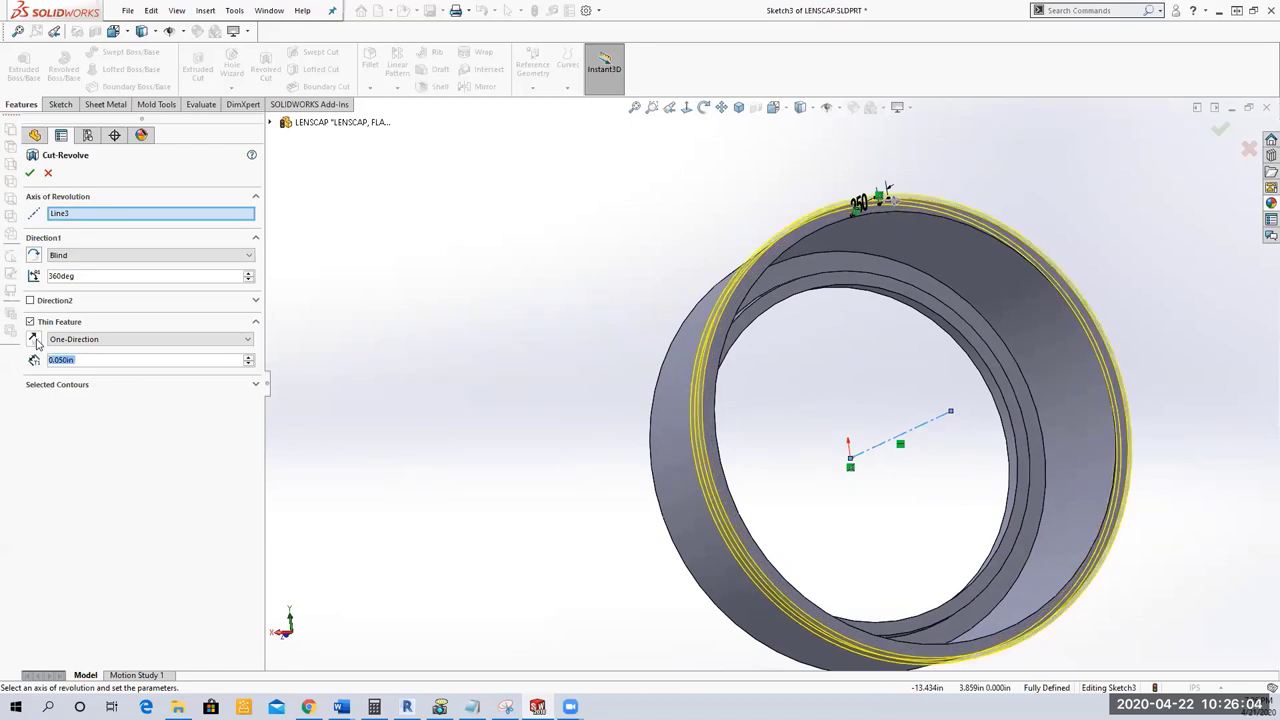
{"action": "left_click", "coordinate": [33, 340]}
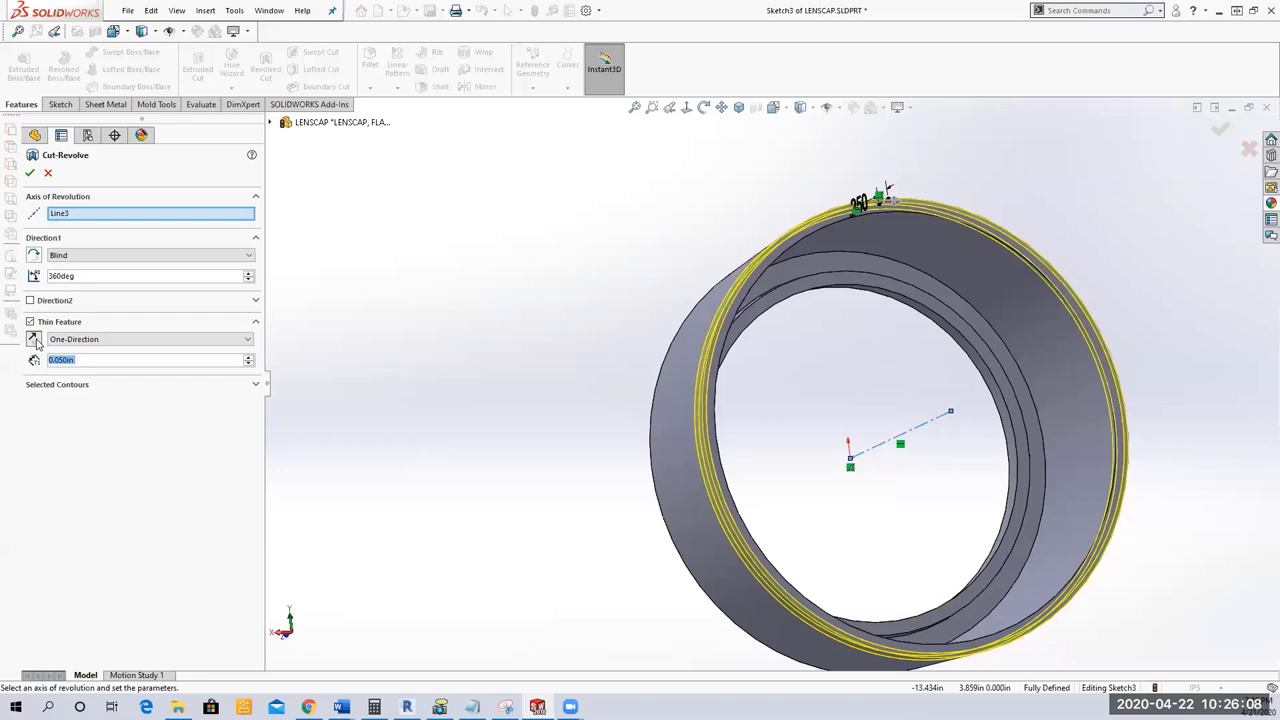
{"action": "middle_click_drag", "start_coordinate": [380, 303], "coordinate": [429, 103]}
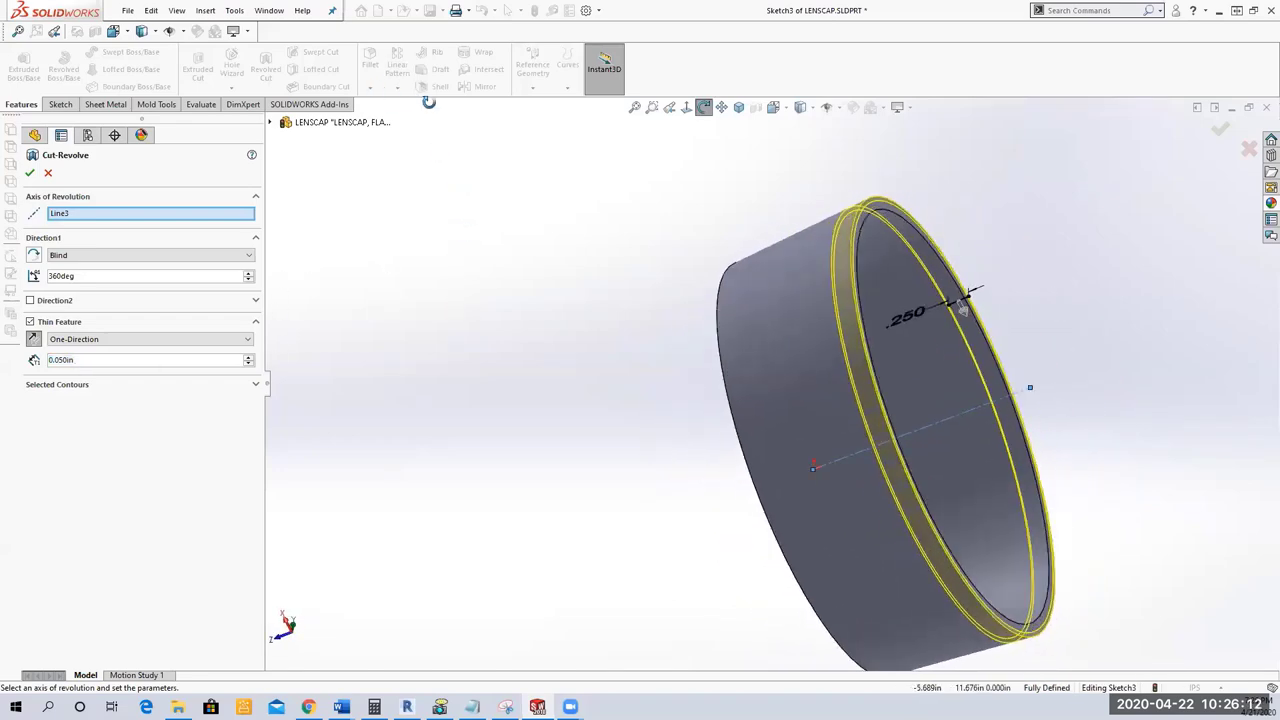
{"action": "left_click", "coordinate": [30, 173]}
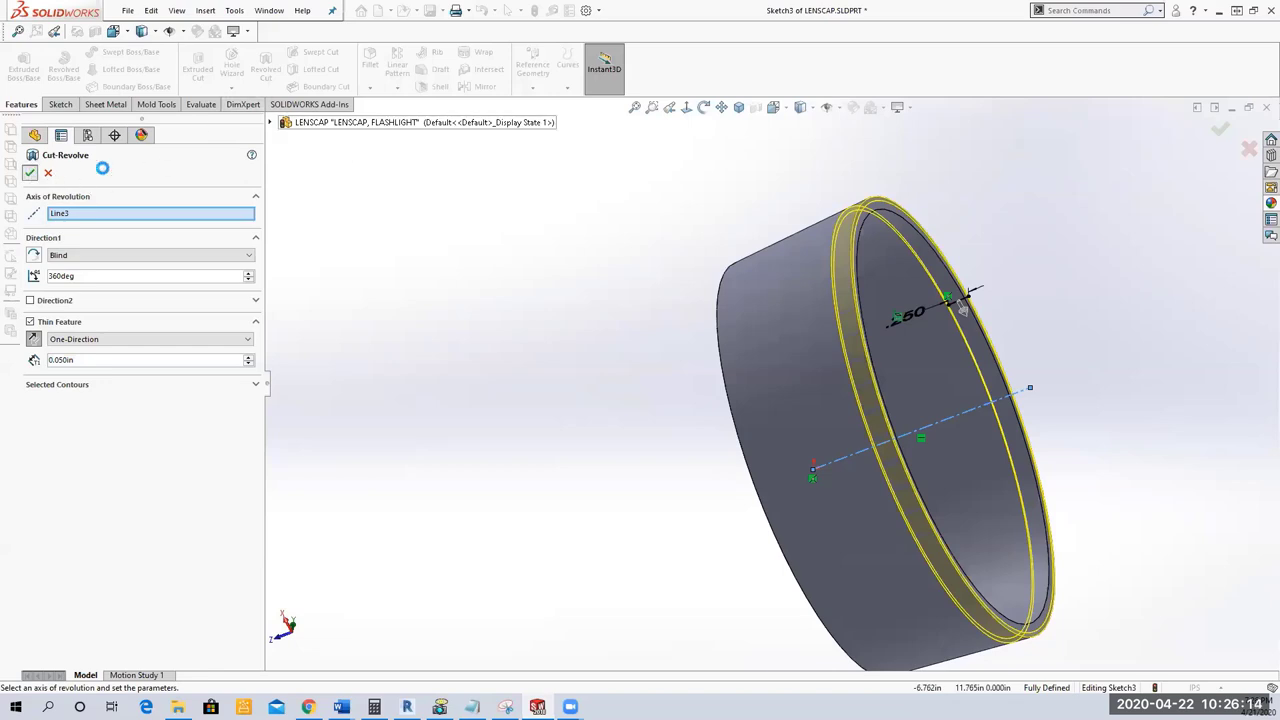
{"action": "left_click", "coordinate": [393, 236]}
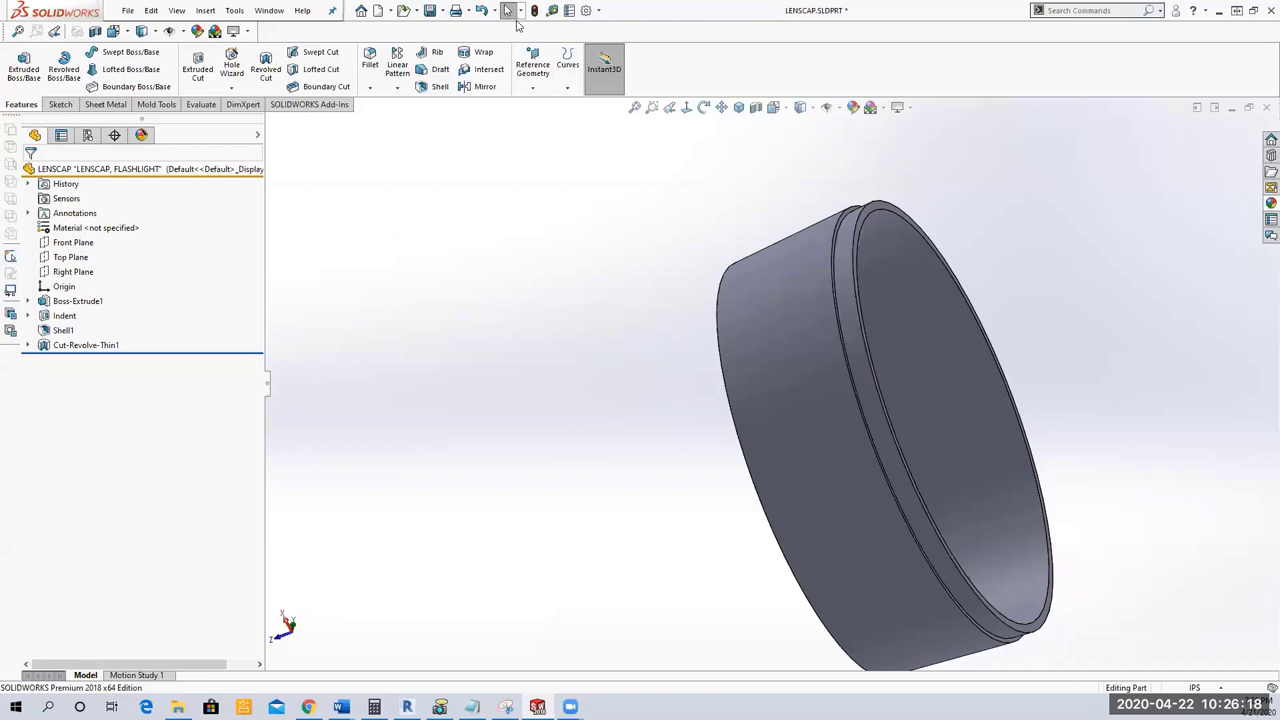
{"action": "left_click", "coordinate": [429, 10]}
Rename the thin revolved cut feature as BackCut and save the part.
{"action": "left_click", "coordinate": [93, 345]}
{"action": "left_click", "coordinate": [170, 346]}
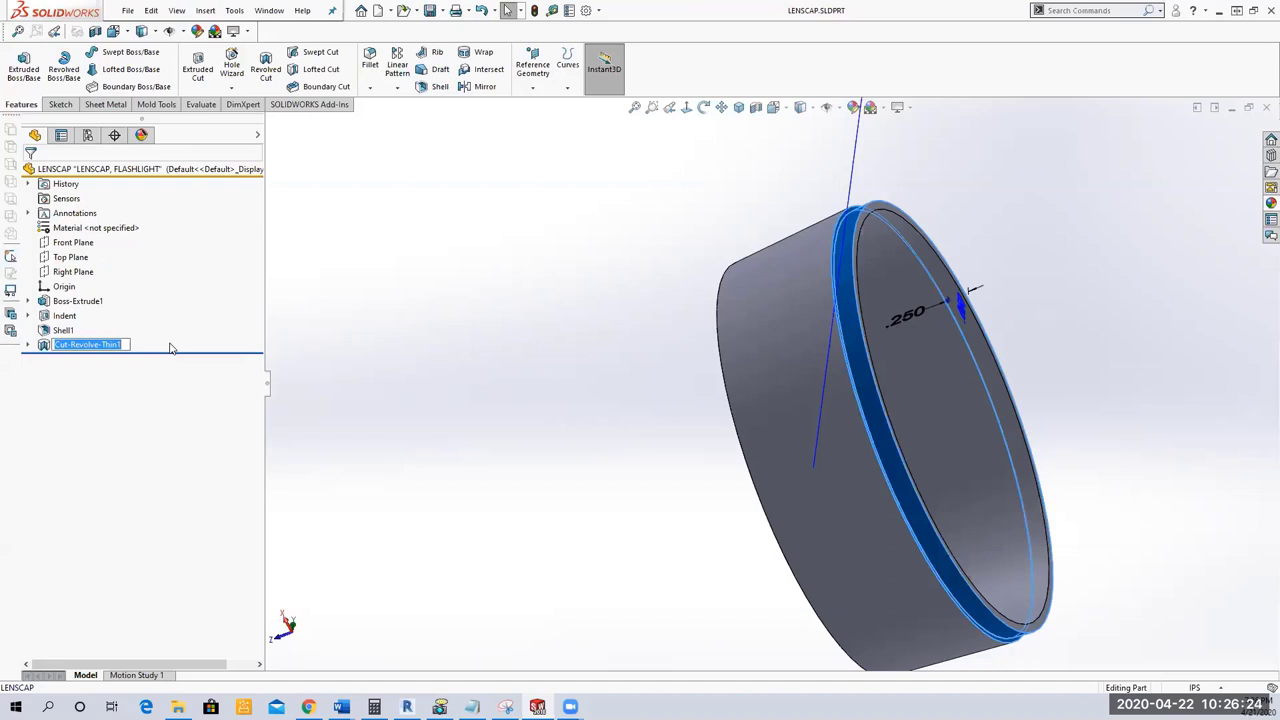
{"action": "type", "text": "Back"}
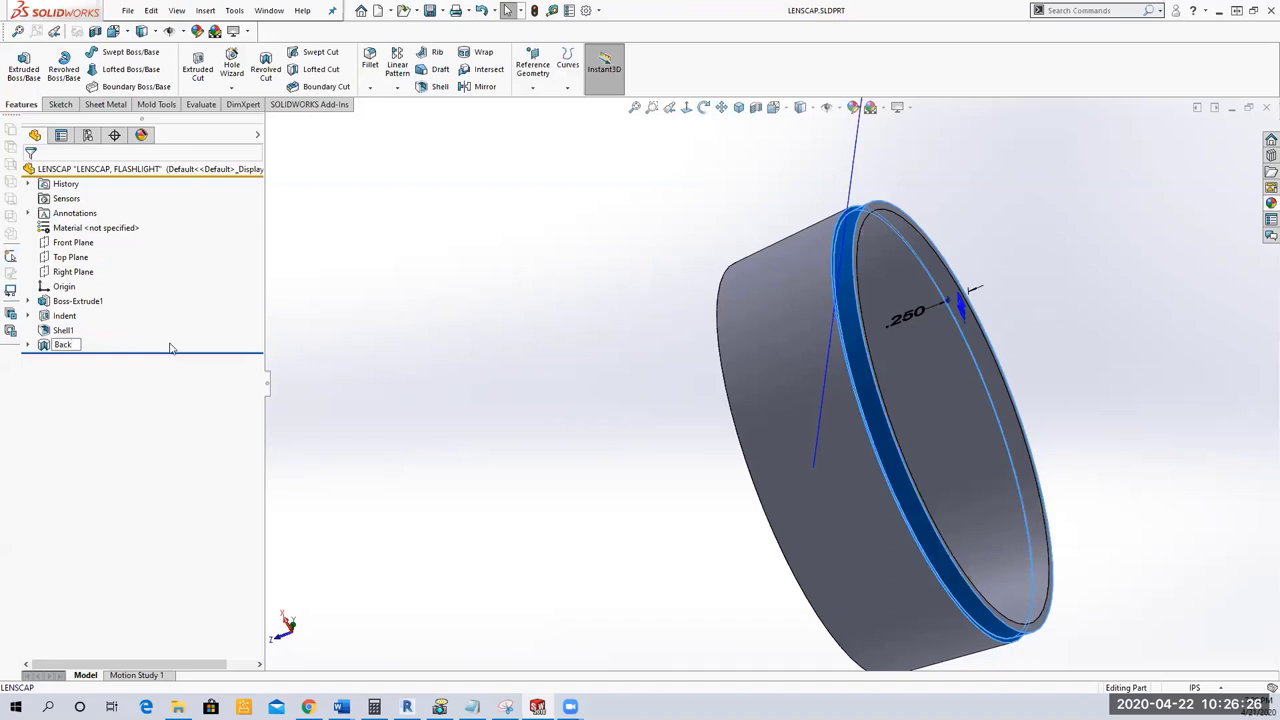
{"action": "type", "text": "Cut"}
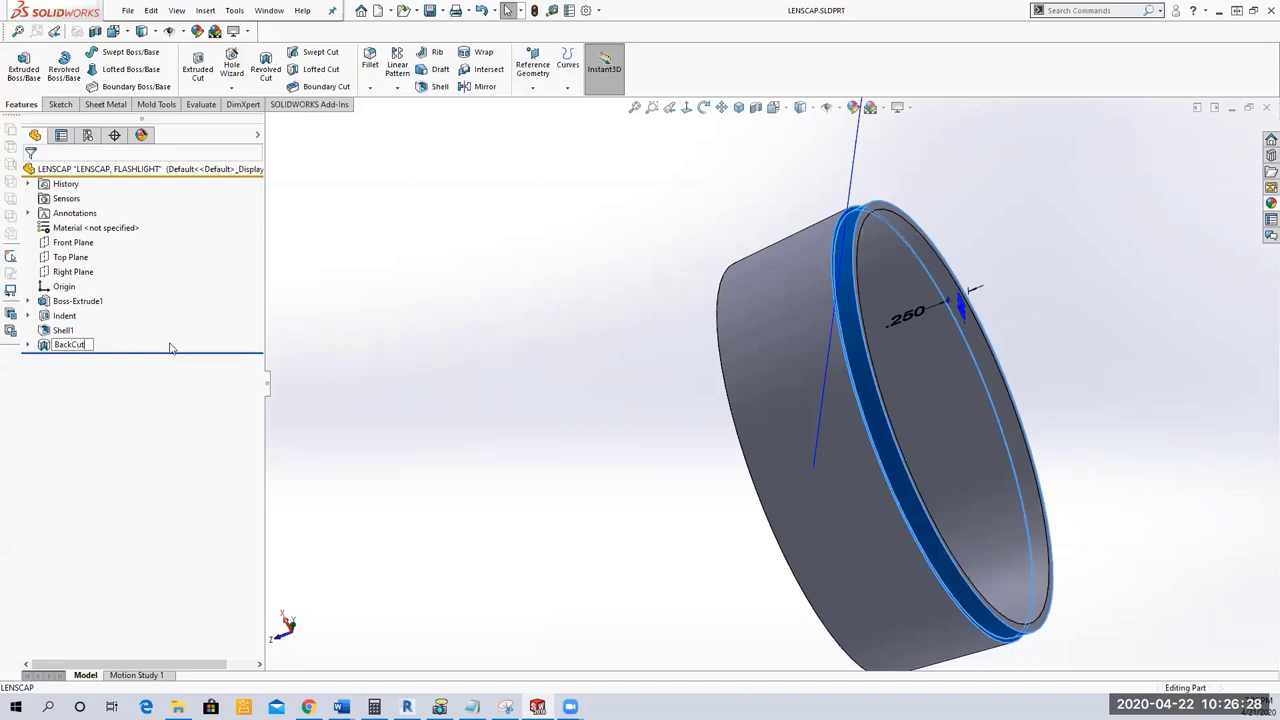
{"action": "key", "text": "Return"}
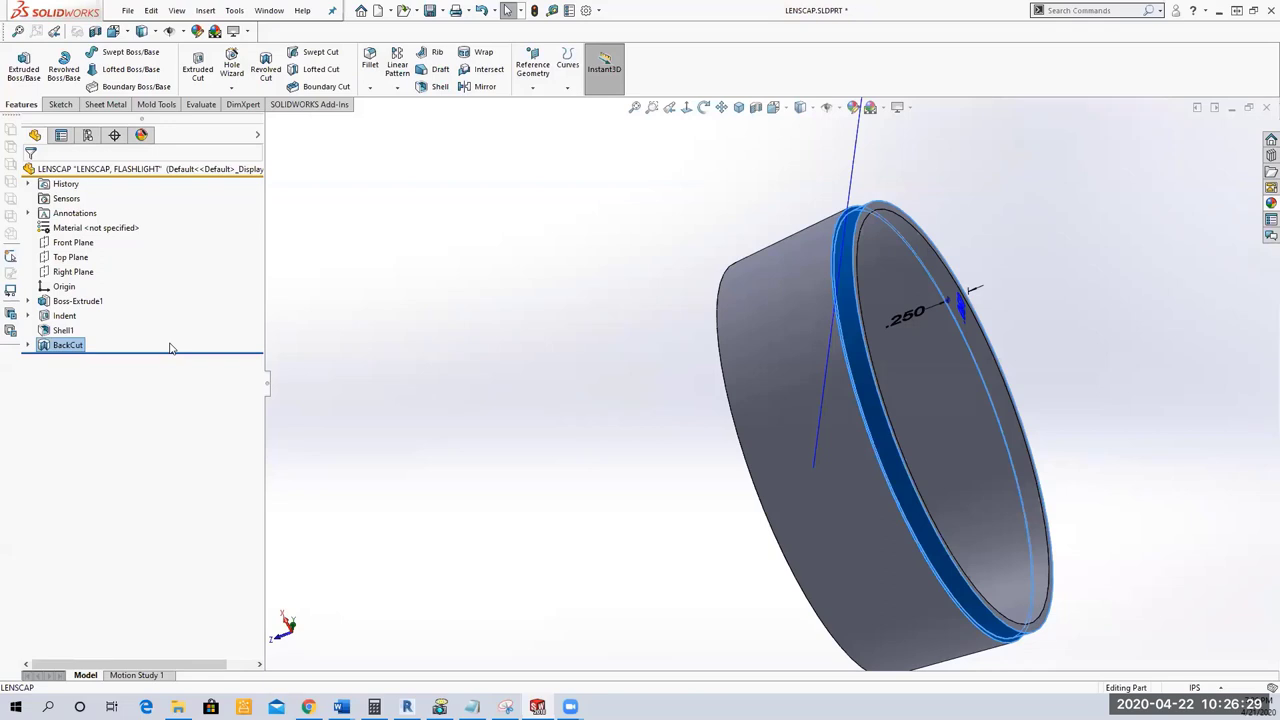
{"action": "left_click", "coordinate": [430, 10]}
{"action": "left_click", "coordinate": [504, 281]}
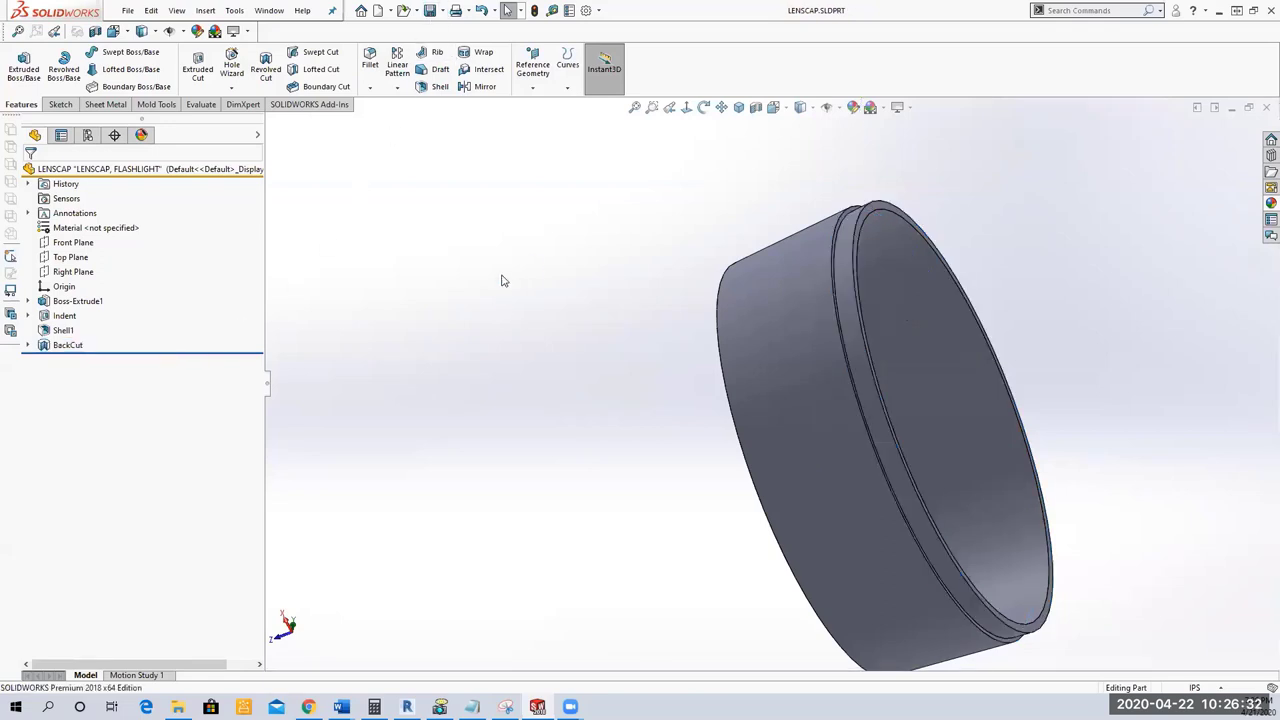
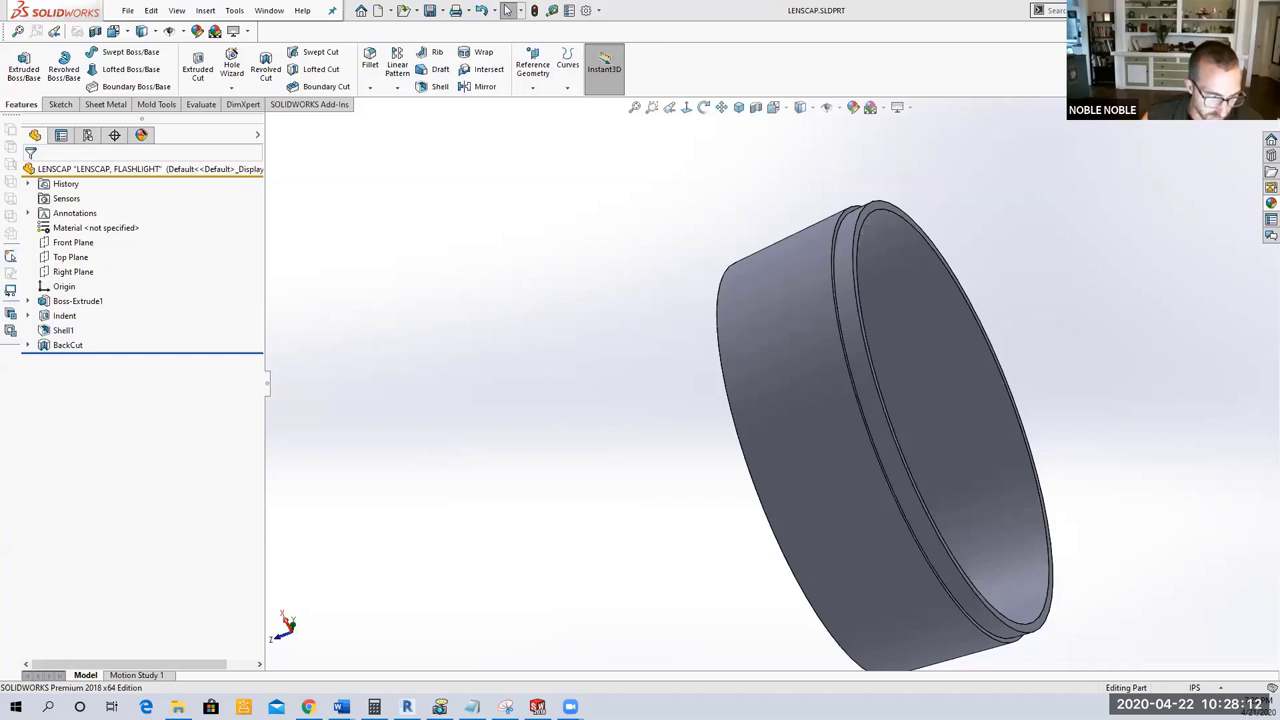
Open the BackCut revolved cut's definition, review its axis, angle and thin-wall settings, and close it.
{"action": "left_click", "coordinate": [68, 346]}
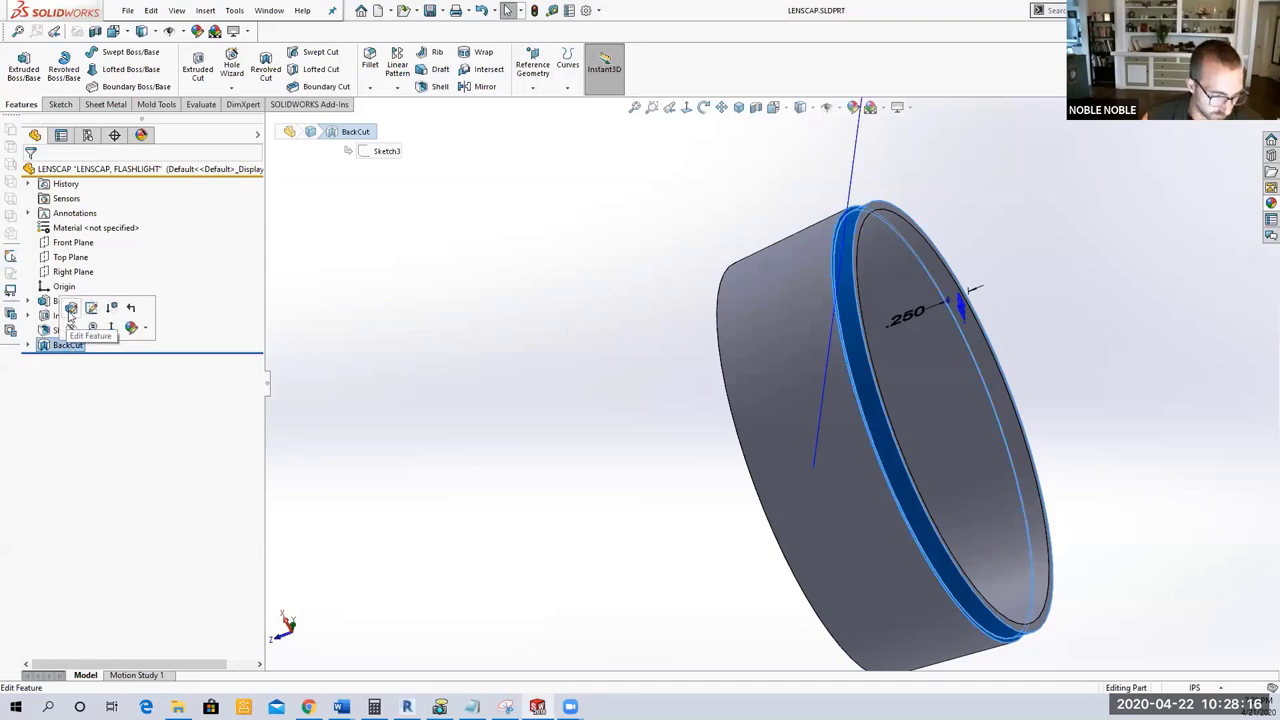
{"action": "left_click", "coordinate": [91, 308]}
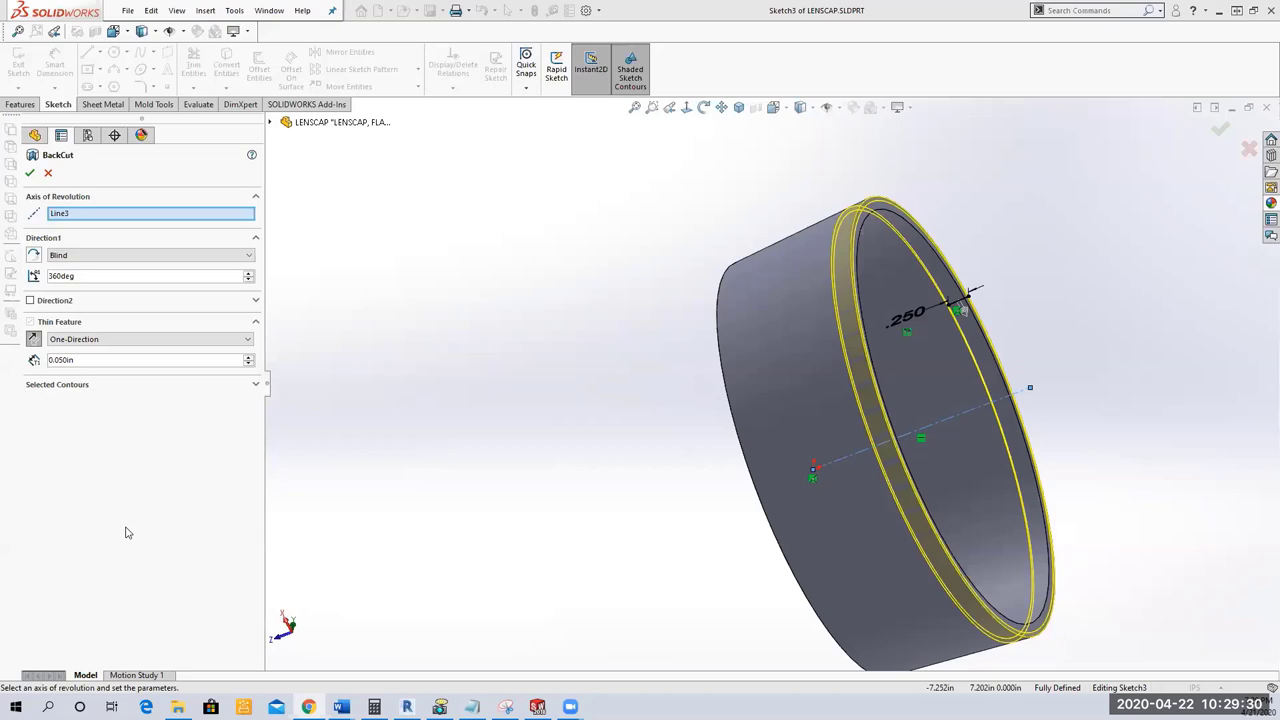
{"action": "left_click", "coordinate": [30, 172]}
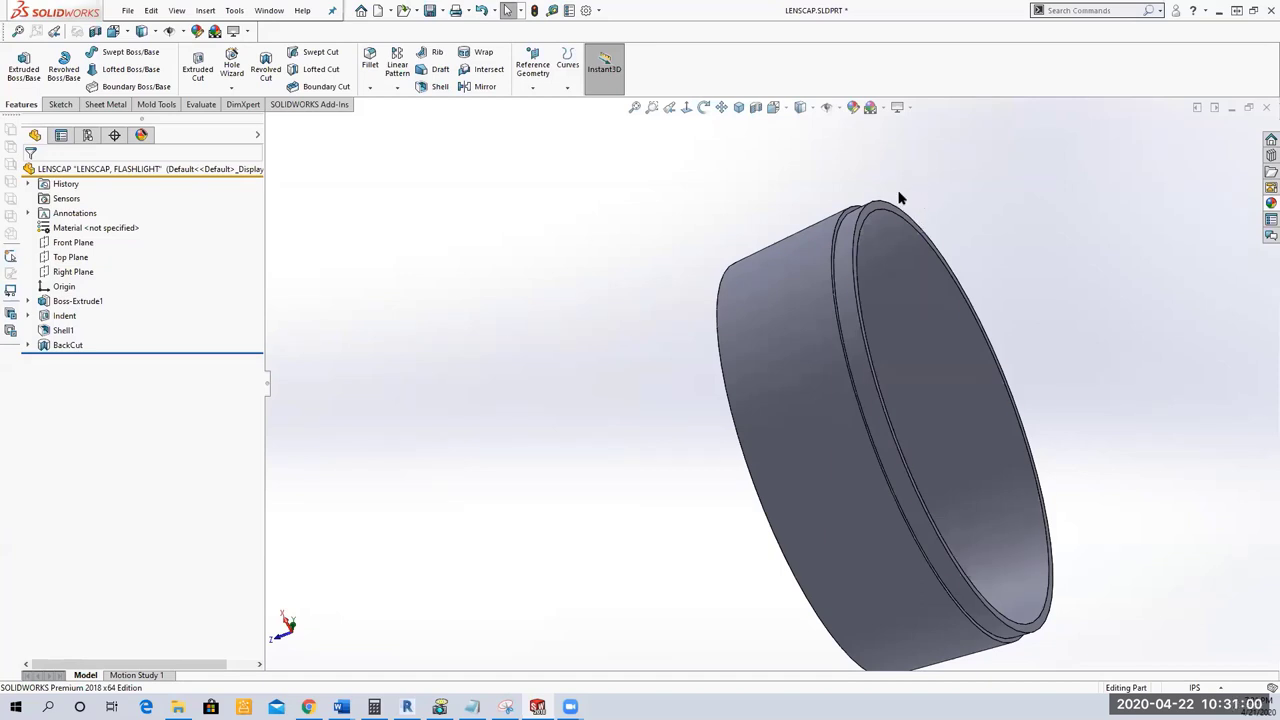
Set up a reference plane offset 0.450 in from the narrow rear rim face, flipping the offset into the cap.
{"action": "middle_click_drag", "start_coordinate": [922, 210], "coordinate": [922, 236]}
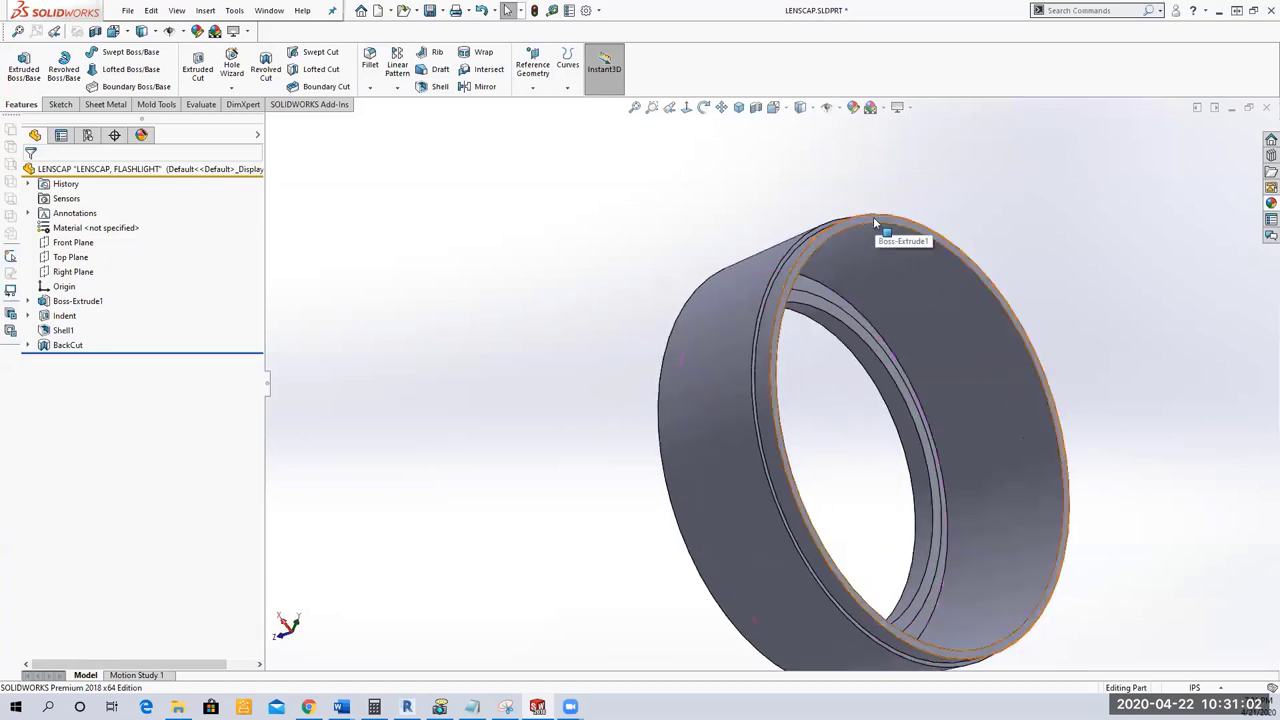
{"action": "left_click", "coordinate": [873, 217]}
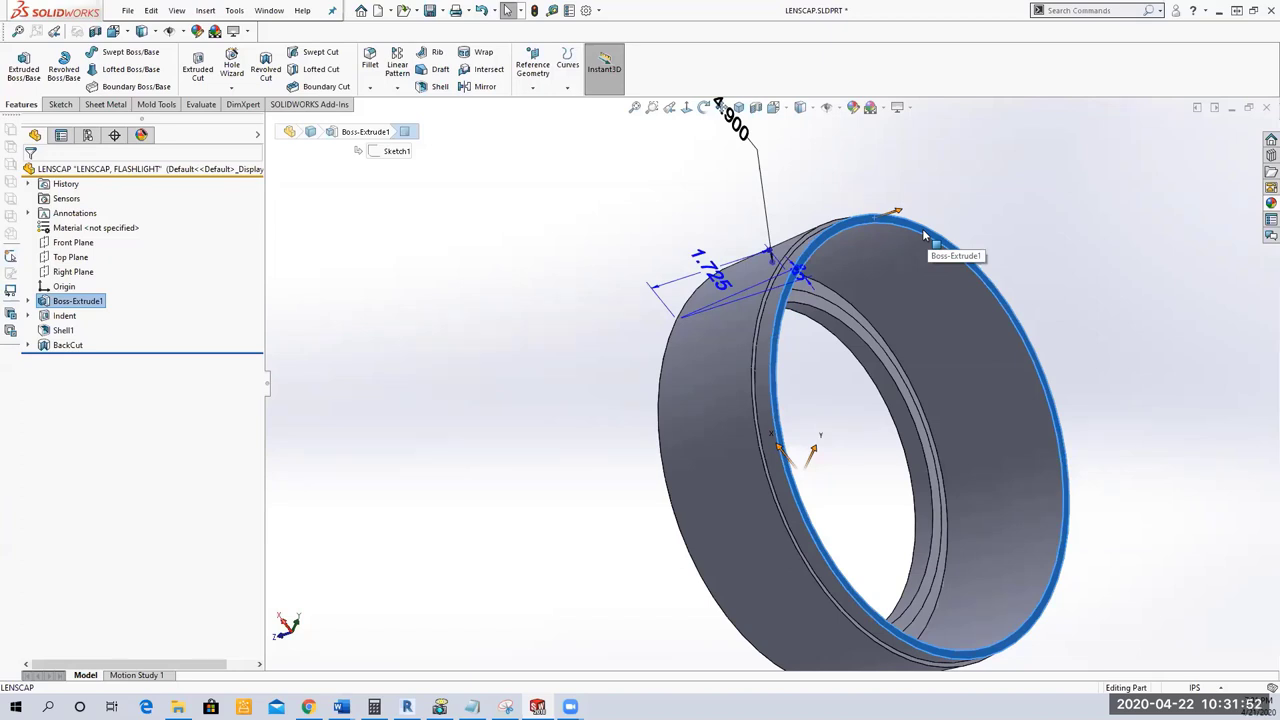
{"action": "left_click", "coordinate": [534, 89]}
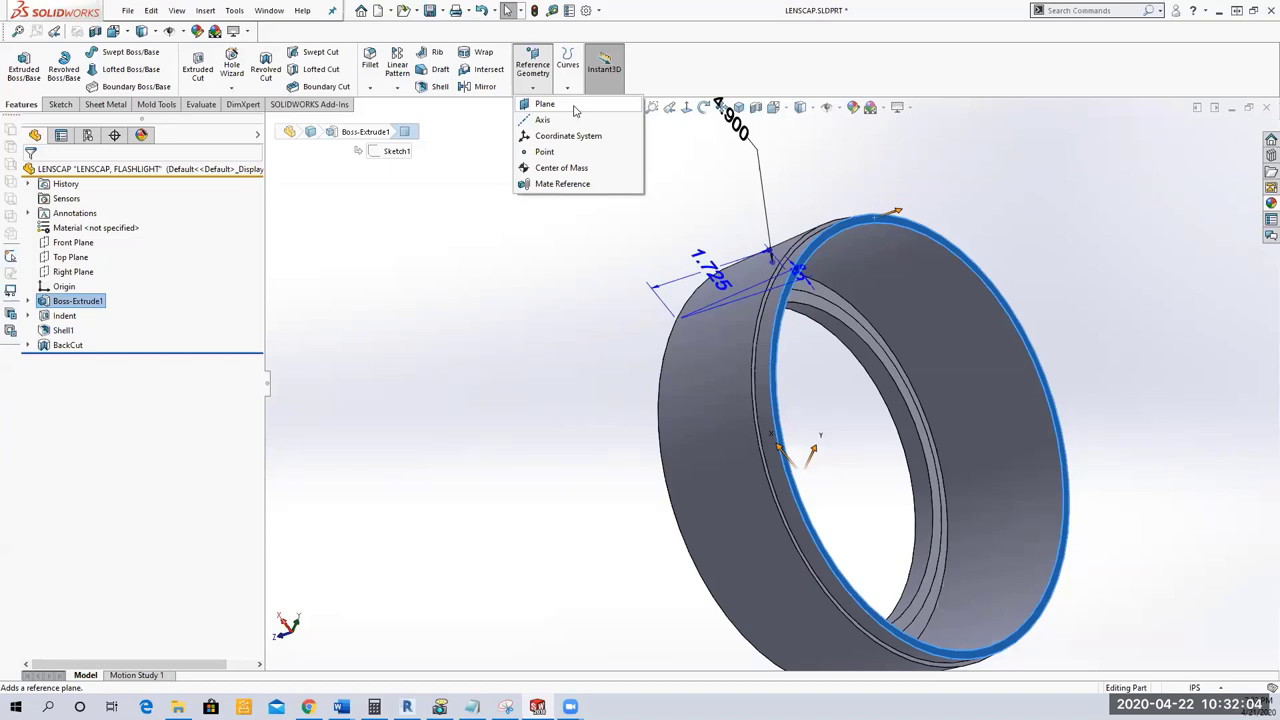
{"action": "left_click", "coordinate": [575, 110]}
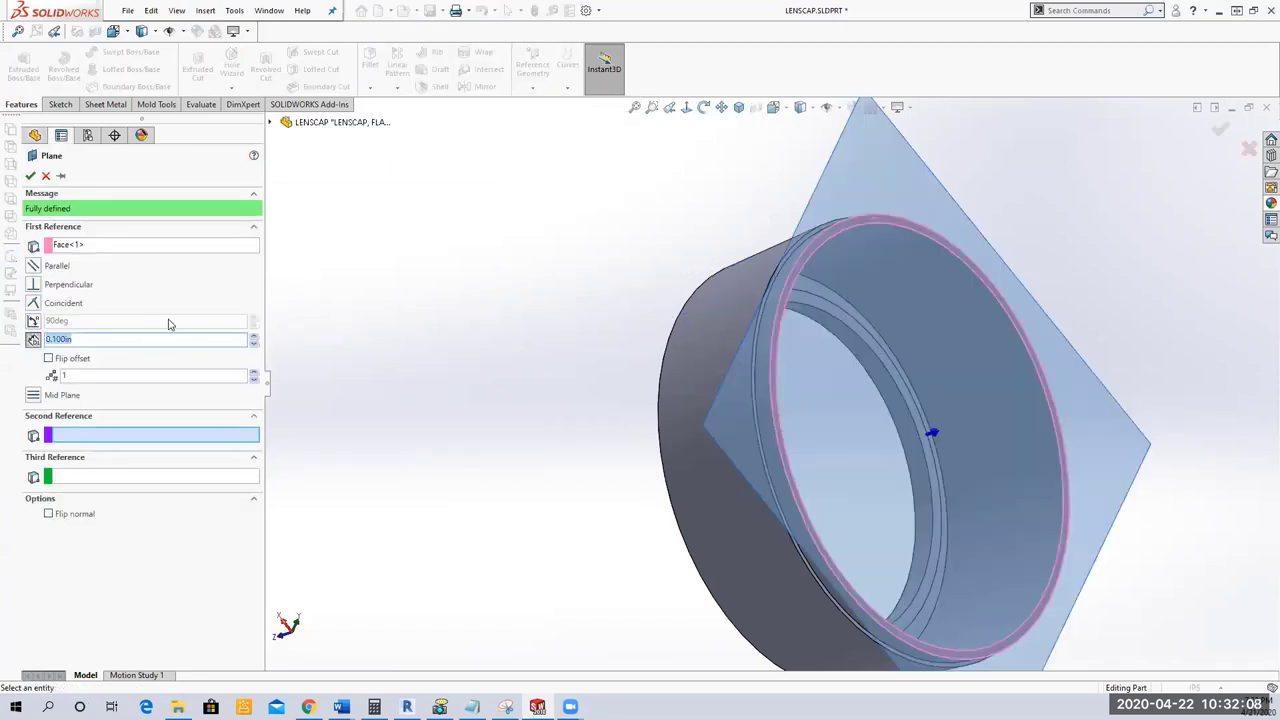
{"action": "type", "text": ".450"}
{"action": "key", "text": "Return"}
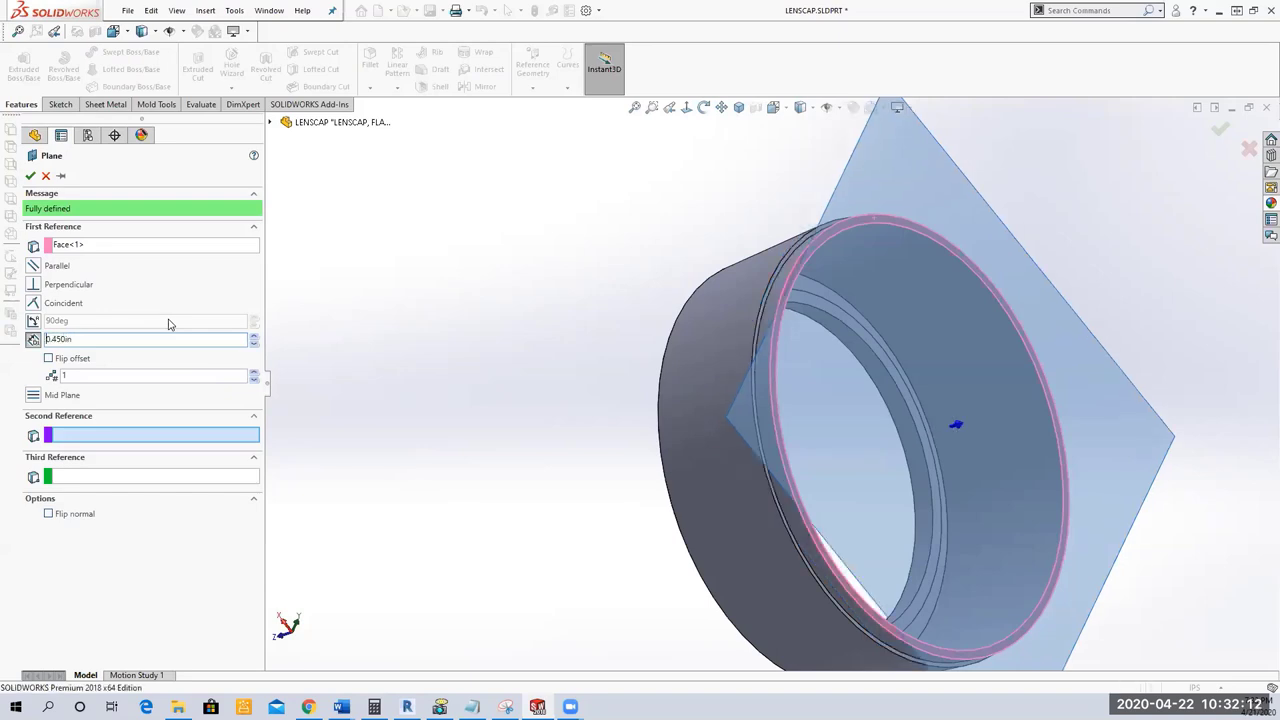
{"action": "middle_click_drag", "start_coordinate": [440, 346], "coordinate": [506, 331]}
{"action": "key", "text": "f"}
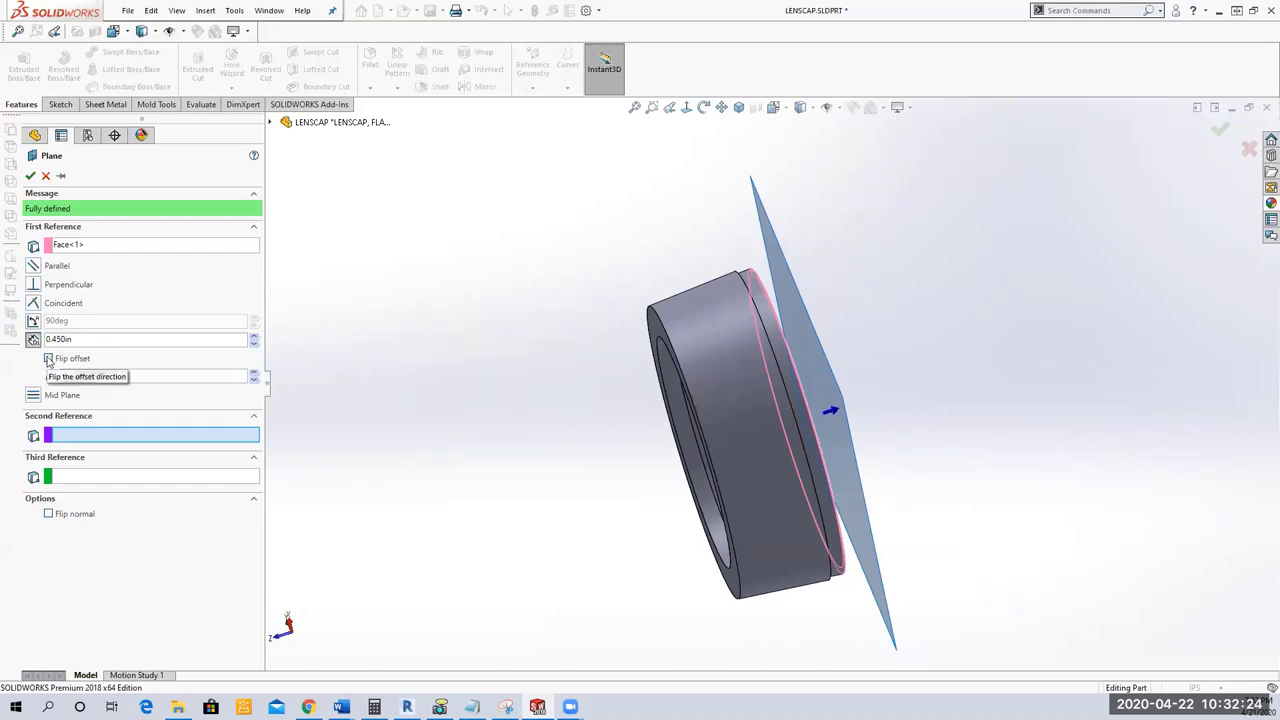
{"action": "left_click", "coordinate": [48, 360]}
{"action": "middle_click_drag", "start_coordinate": [571, 357], "coordinate": [543, 386]}
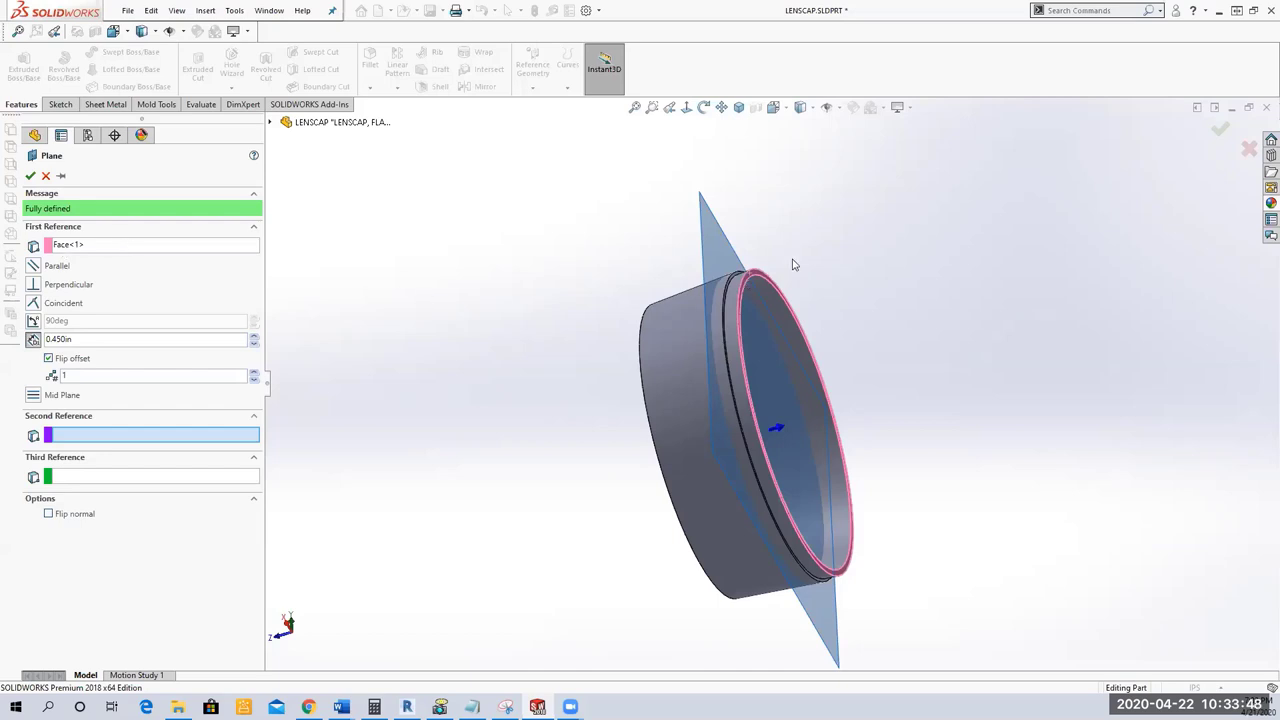
Clear the plane's face reference, try the rear rim's outer circular edge instead, and clear that reference too.
{"action": "scroll", "coordinate": [792, 264], "scroll_direction": "down", "scroll_amount": 3}
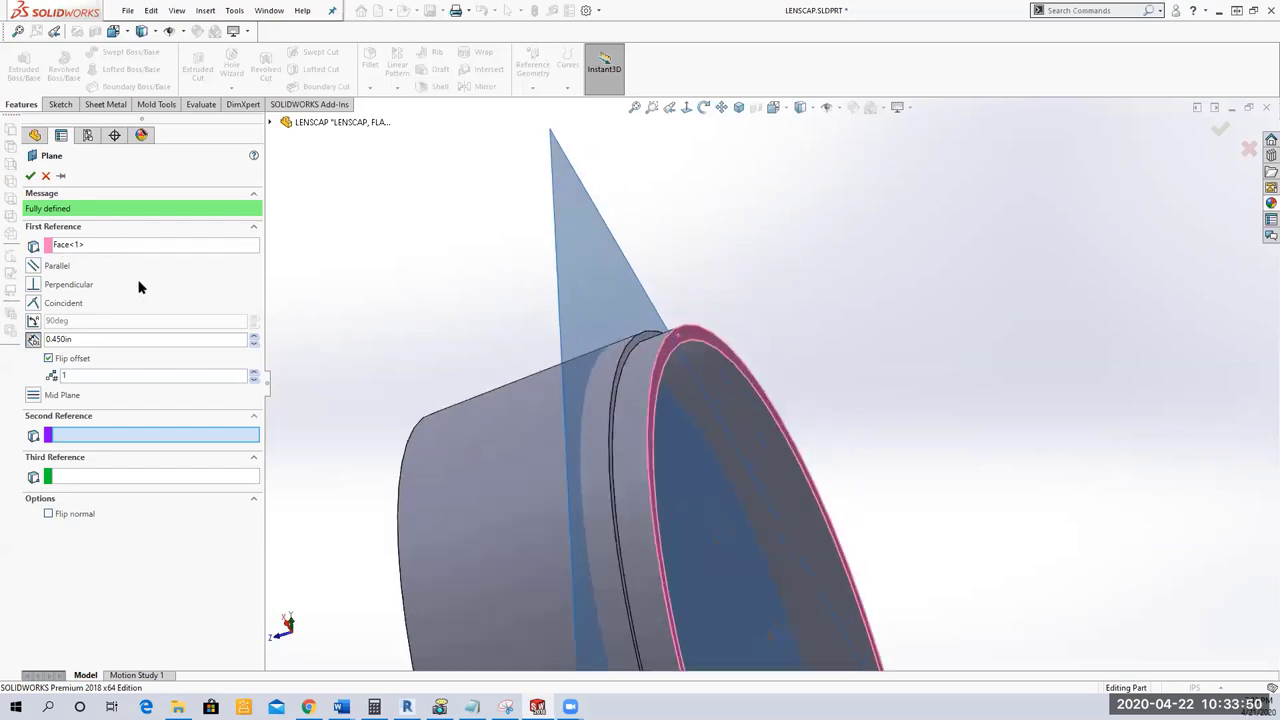
{"action": "left_click", "coordinate": [70, 245]}
{"action": "key", "text": "Delete"}
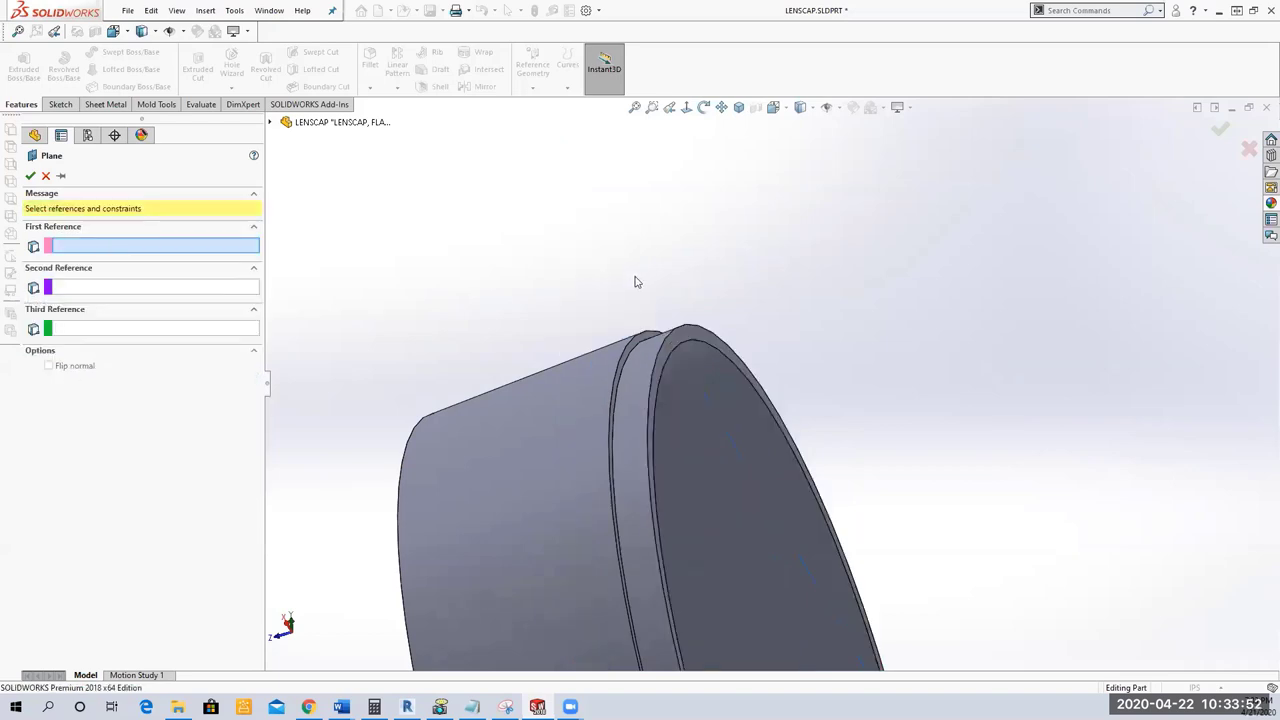
{"action": "left_click", "coordinate": [677, 335]}
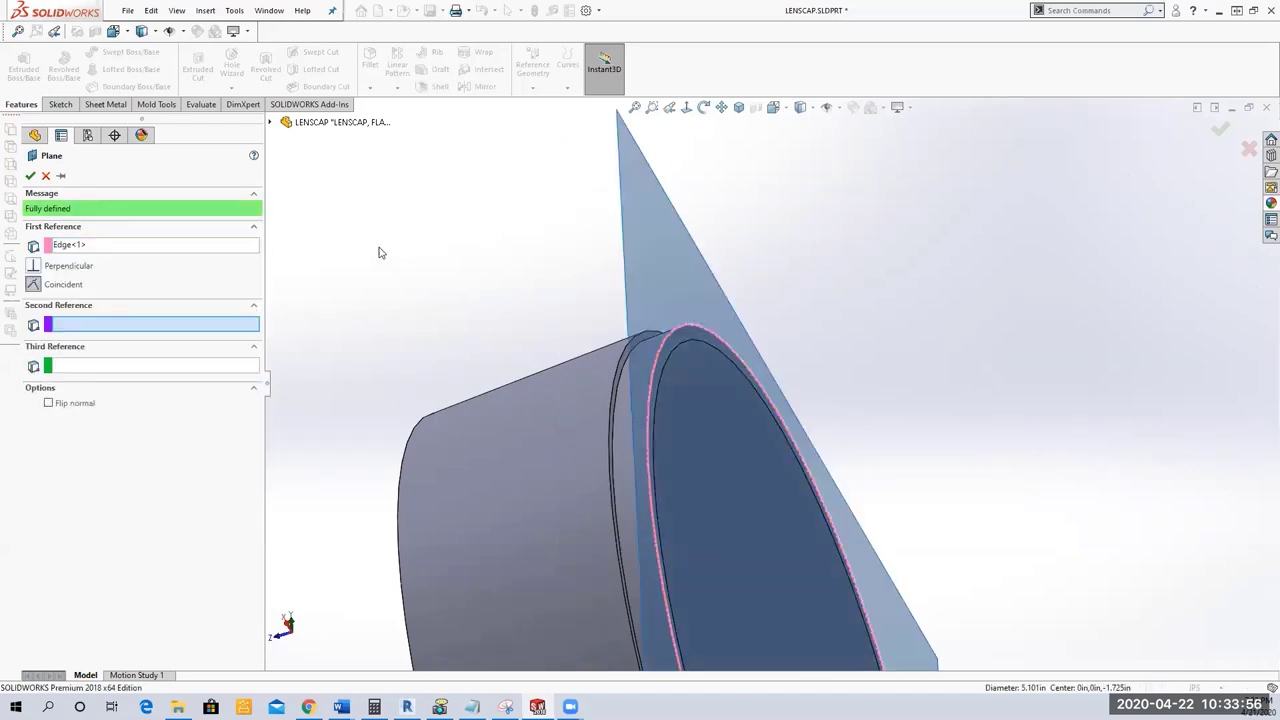
{"action": "right_click", "coordinate": [67, 245]}
{"action": "left_click", "coordinate": [101, 253]}
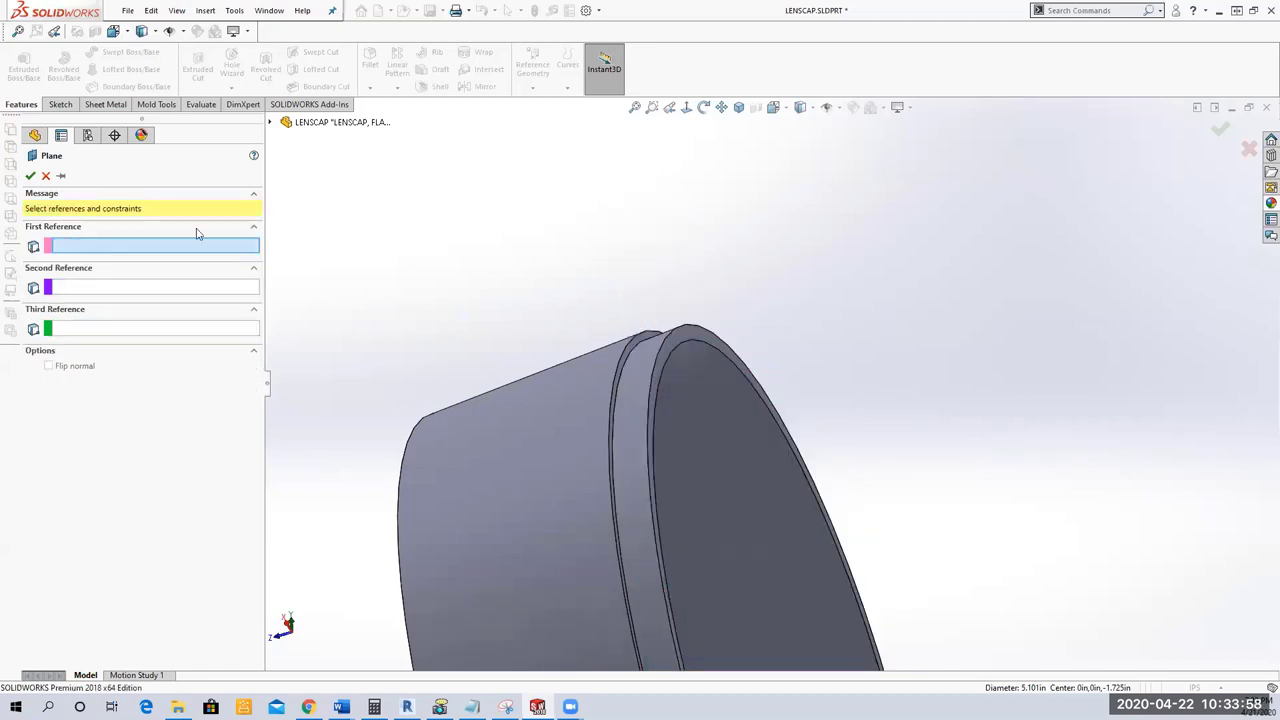
Select the narrow rear rim face as the plane's first reference, accept the plane and save the part.
{"action": "left_click", "coordinate": [666, 323]}
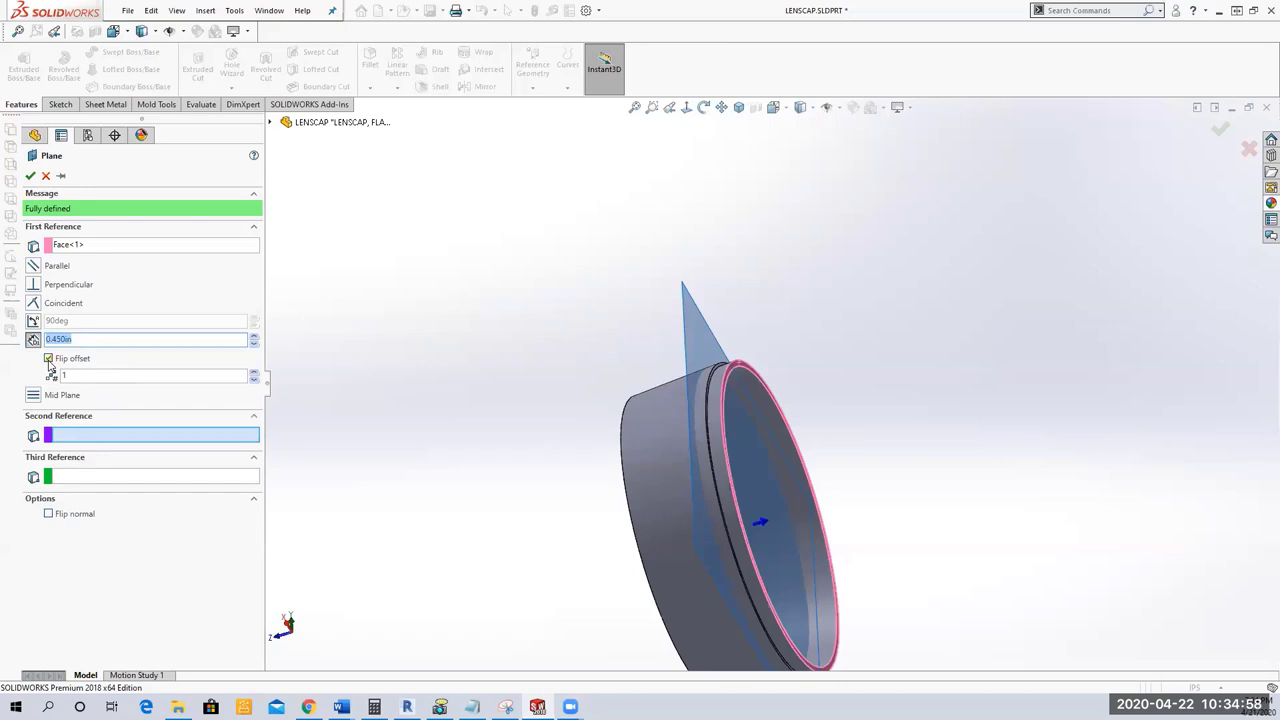
{"action": "left_click", "coordinate": [30, 178]}
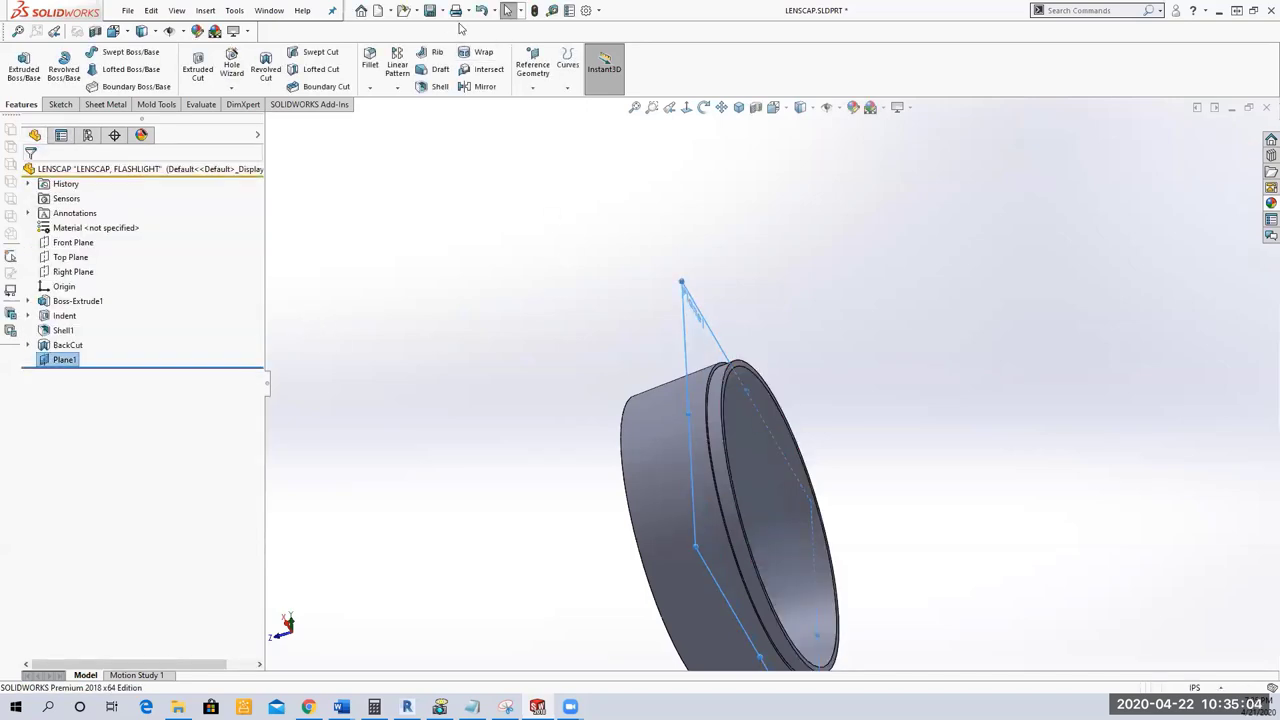
{"action": "left_click", "coordinate": [430, 10]}
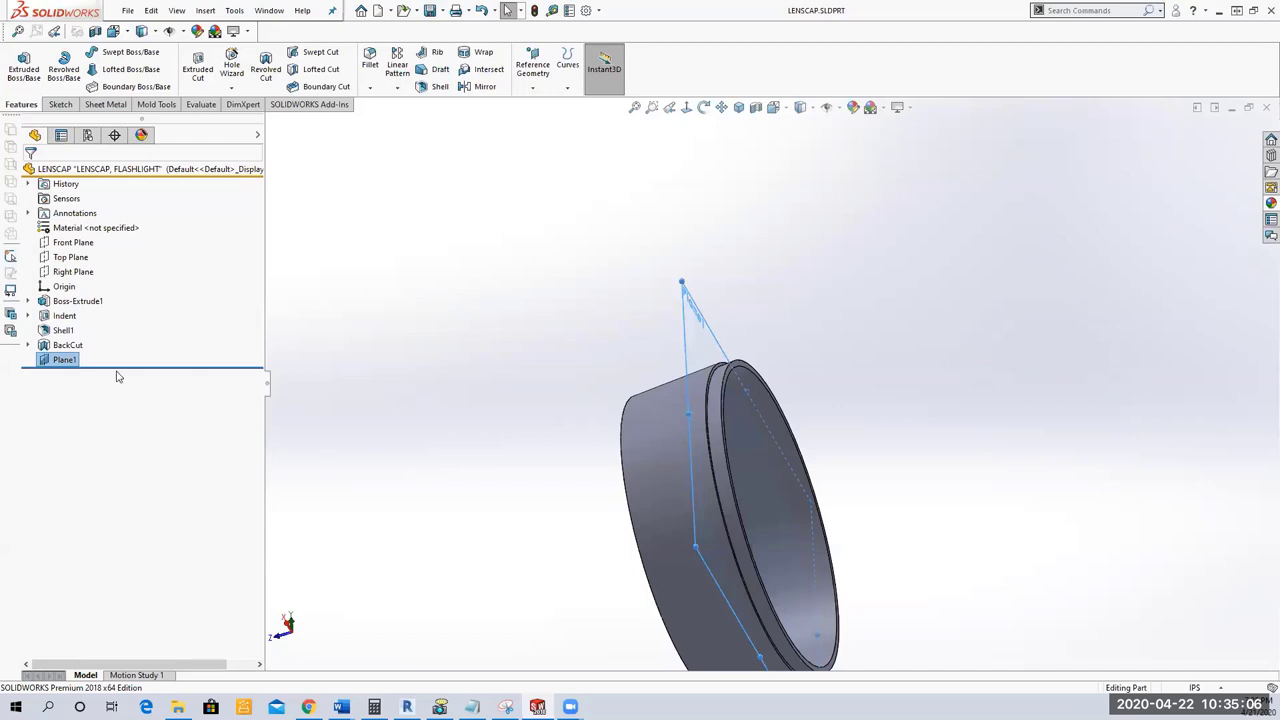
Rename the new reference plane as ThreadPlane.
{"action": "left_click", "coordinate": [63, 360]}
{"action": "left_click", "coordinate": [63, 360]}
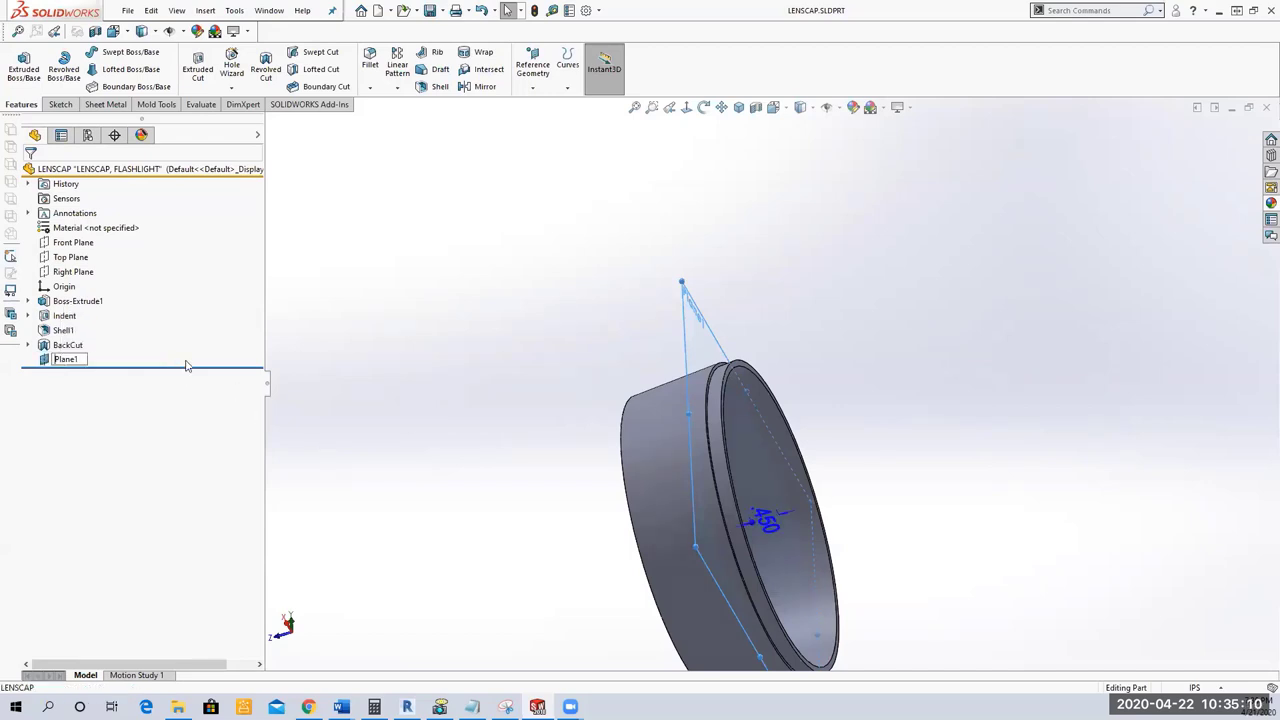
{"action": "type", "text": "Thread"}
{"action": "key", "text": "Right"}
{"action": "key", "text": "Right"}
{"action": "key", "text": "Right"}
{"action": "key", "text": "Right"}
{"action": "key", "text": "Right"}
{"action": "key", "text": "Right"}
{"action": "key", "text": "BackSpace"}
{"action": "key", "text": "Return"}
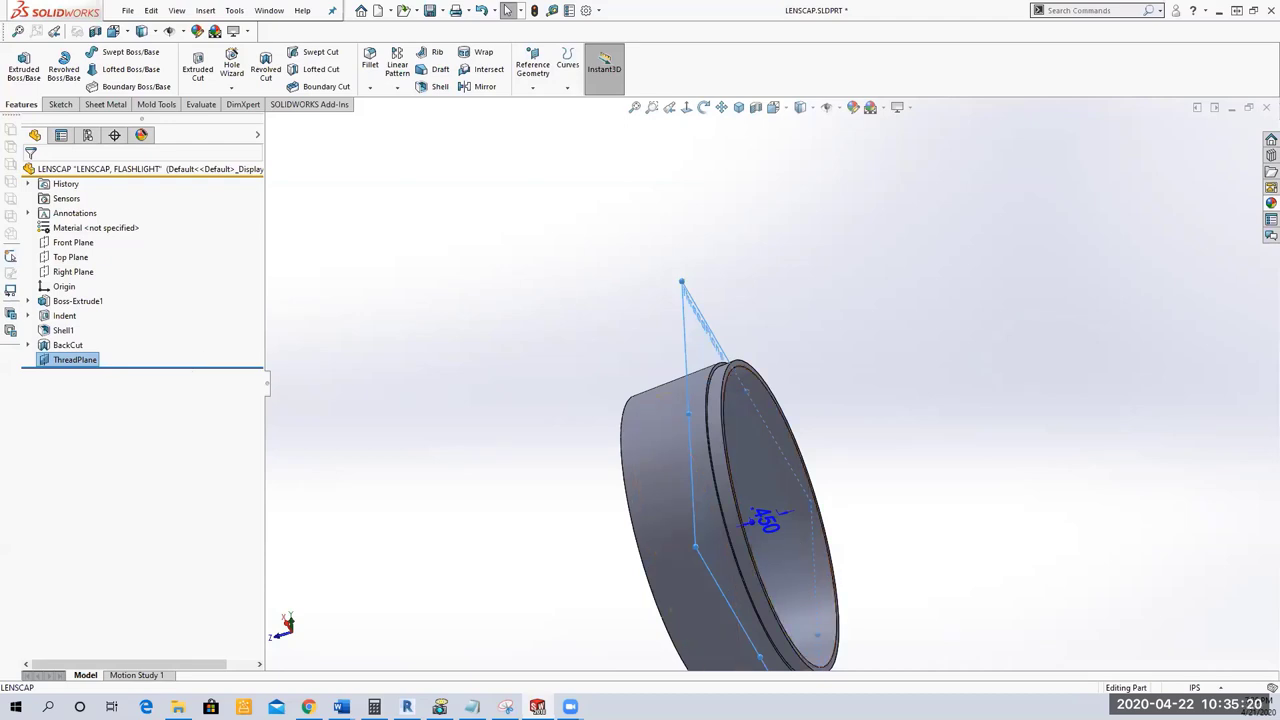
Examine ThreadPlane's position on the cap from the front and the back, including the inner edge of the rear rim.
{"action": "middle_click_drag", "start_coordinate": [457, 472], "coordinate": [510, 457]}
{"action": "key", "text": "ctrl+shift+z"}
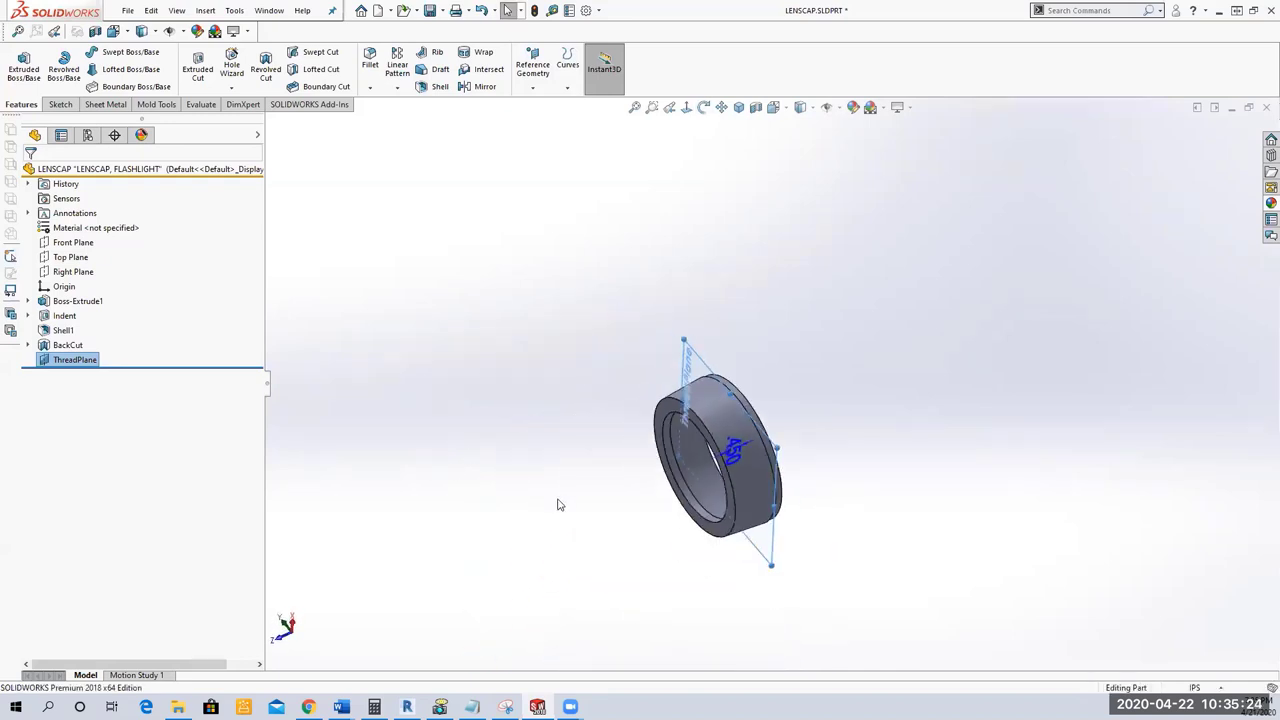
{"action": "middle_click_drag", "start_coordinate": [557, 503], "coordinate": [531, 463]}
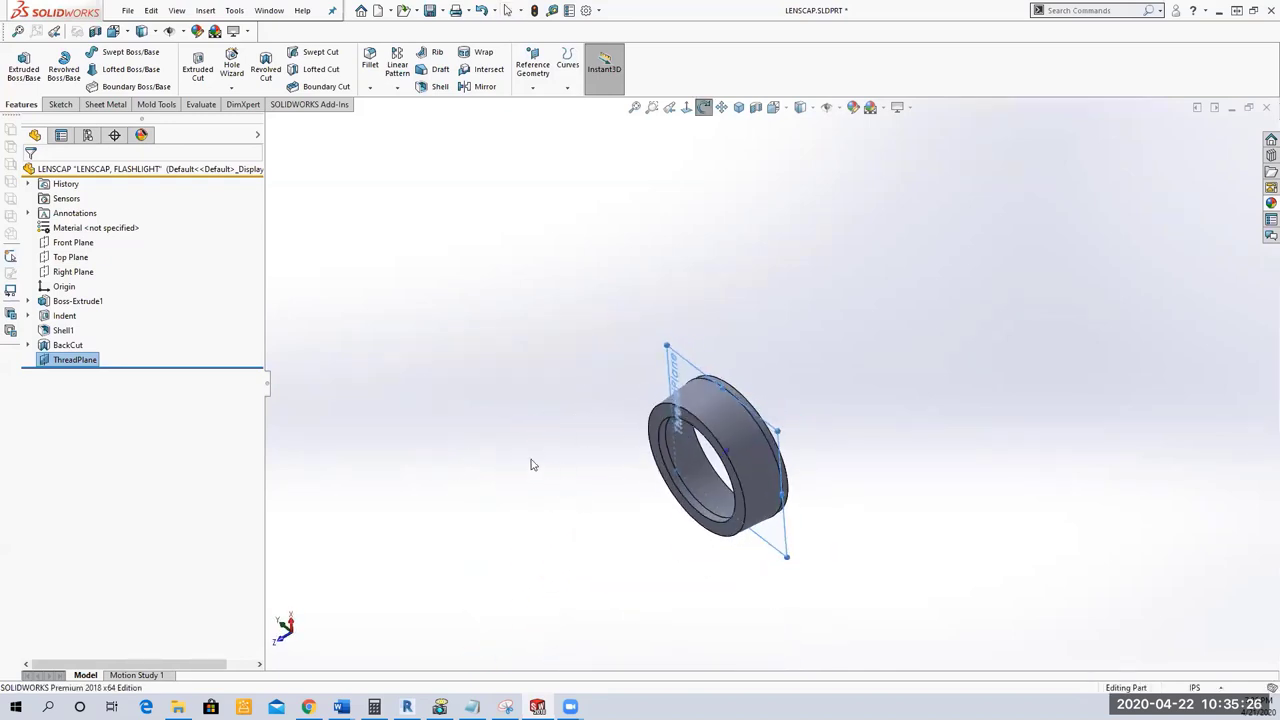
{"action": "key", "text": "Escape"}
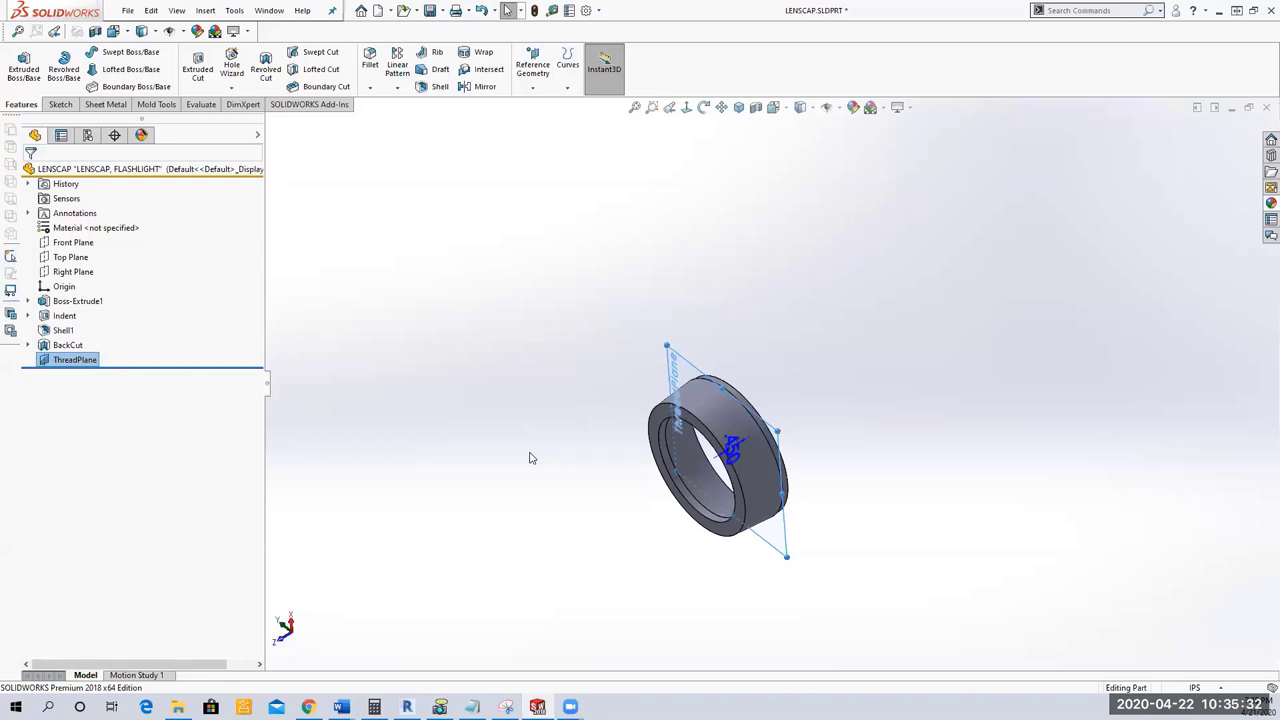
{"action": "middle_click_drag", "start_coordinate": [727, 531], "coordinate": [651, 586]}
{"action": "scroll", "coordinate": [829, 512], "scroll_direction": "down", "scroll_amount": 5}
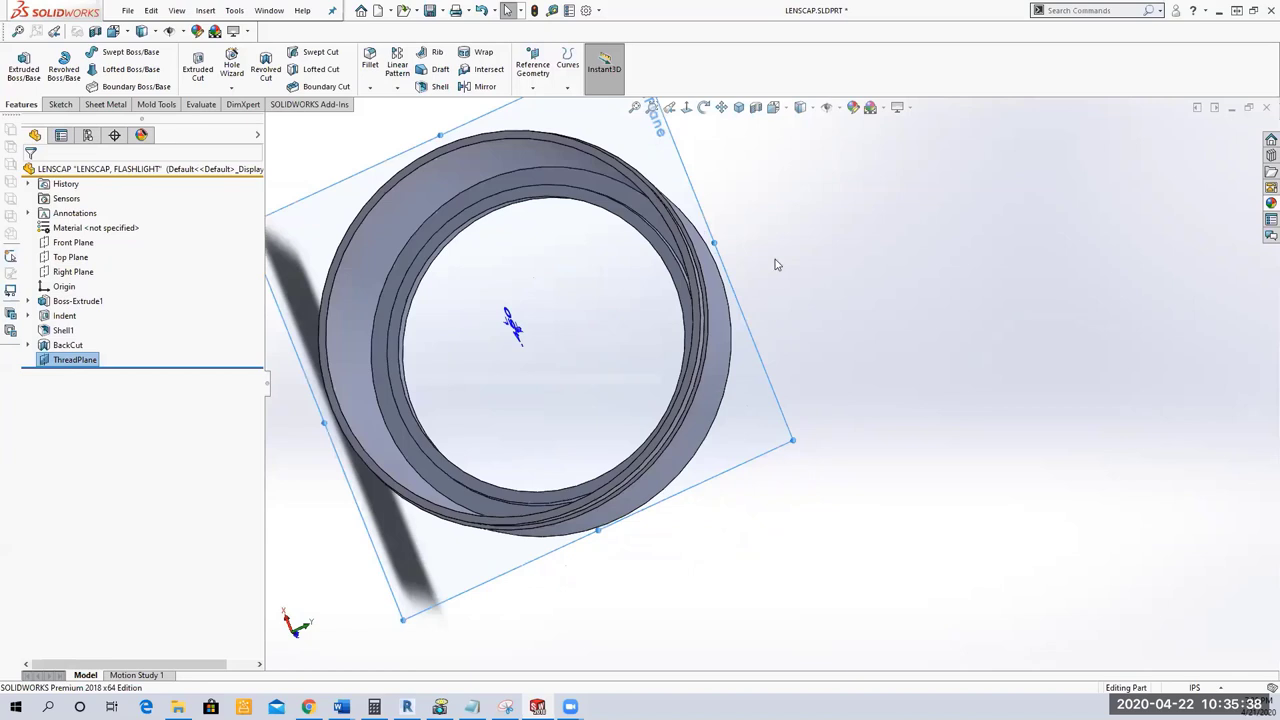
{"action": "scroll", "coordinate": [775, 264], "scroll_direction": "up", "scroll_amount": 3}
{"action": "middle_click_drag", "start_coordinate": [551, 194], "coordinate": [500, 240]}
{"action": "scroll", "coordinate": [500, 240], "scroll_direction": "down", "scroll_amount": 5}
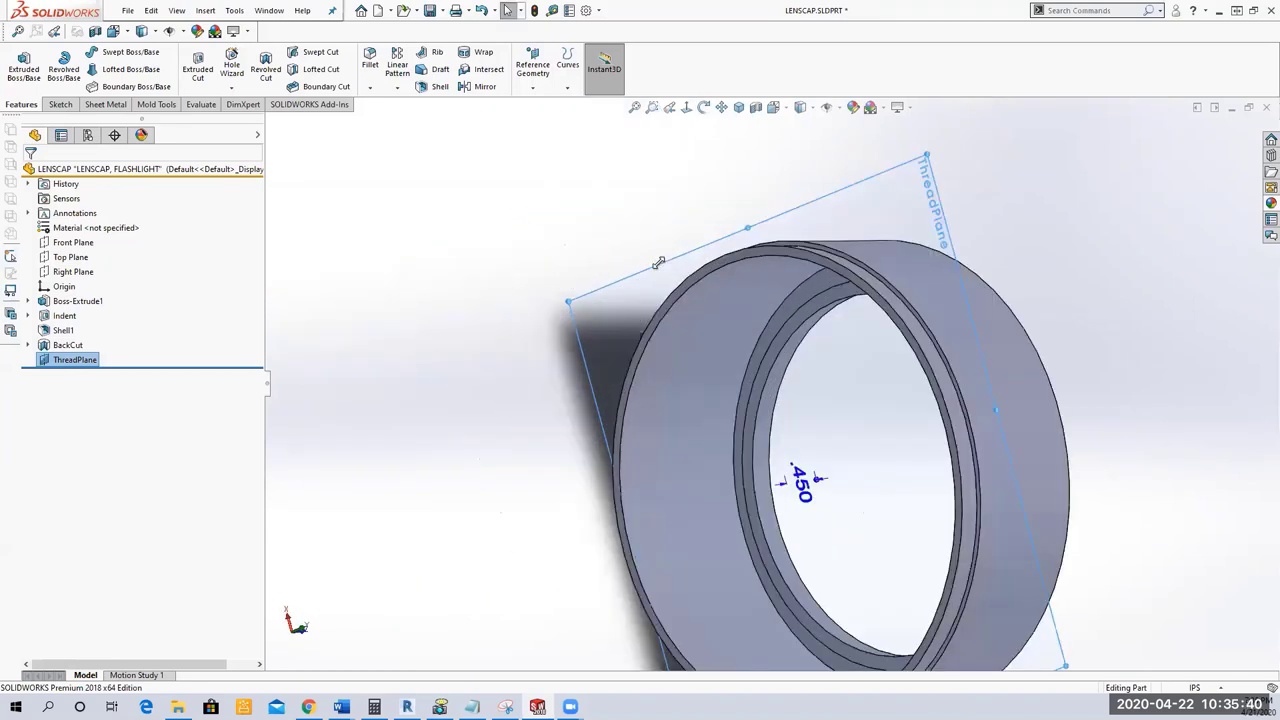
{"action": "left_click", "coordinate": [688, 298]}
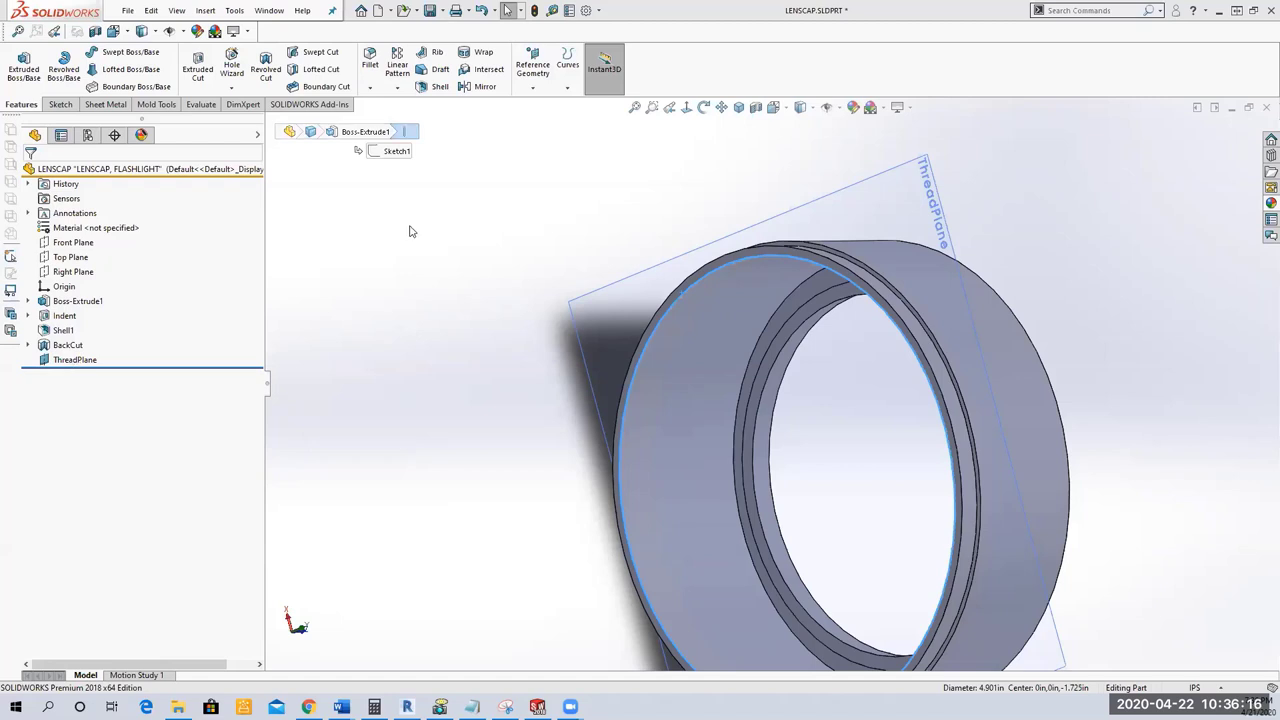
Start a sketch on ThreadPlane and convert the inner circular edge of the rear rim into it.
{"action": "left_click", "coordinate": [78, 359]}
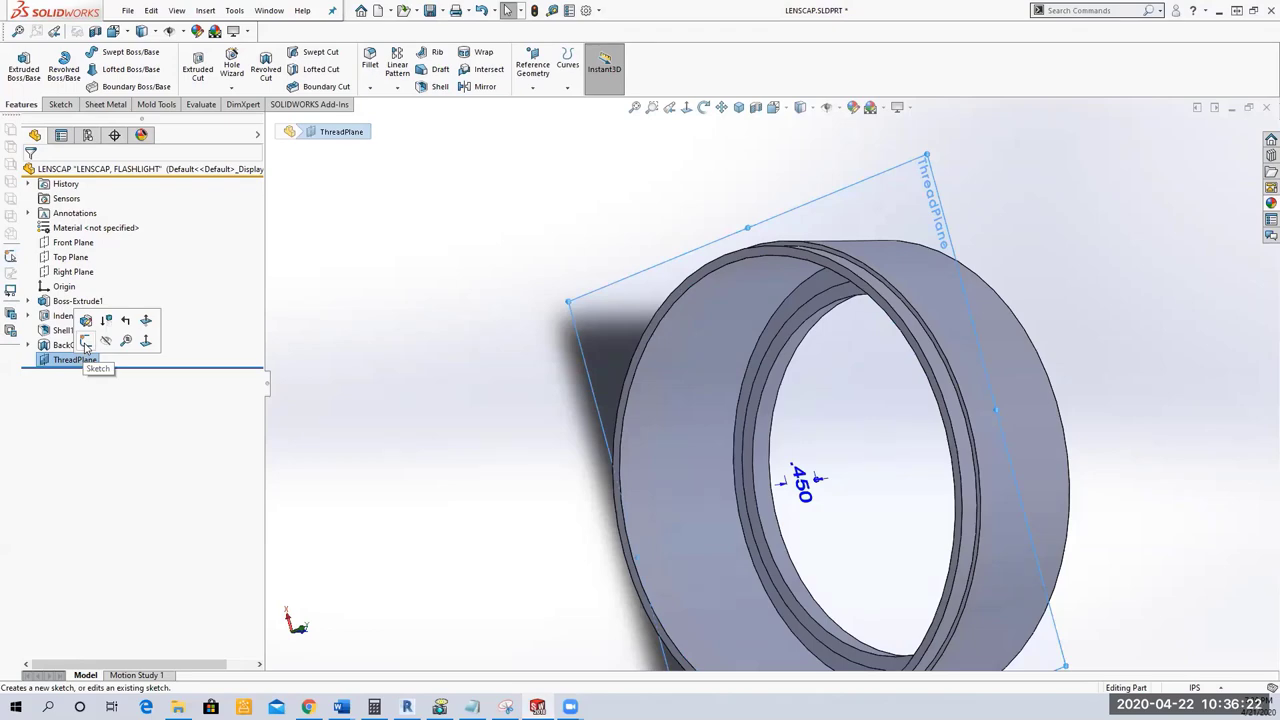
{"action": "left_click", "coordinate": [86, 344]}
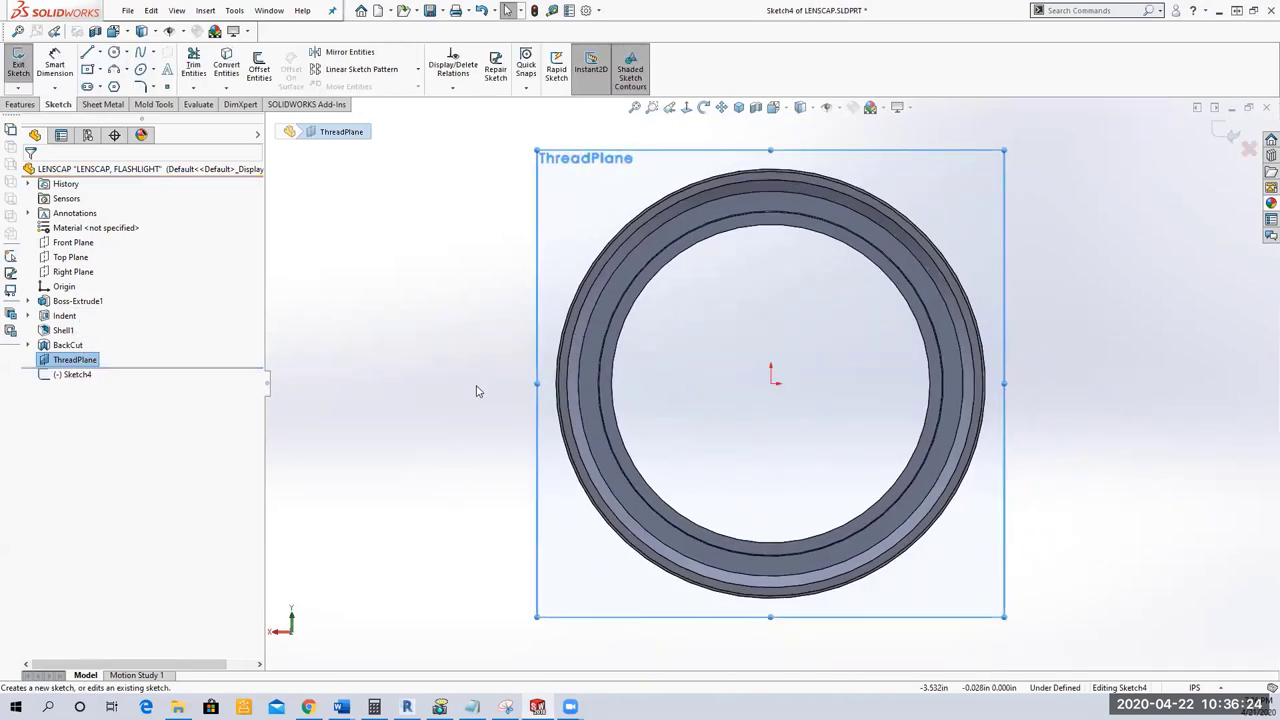
{"action": "middle_click_drag", "start_coordinate": [476, 391], "coordinate": [380, 423]}
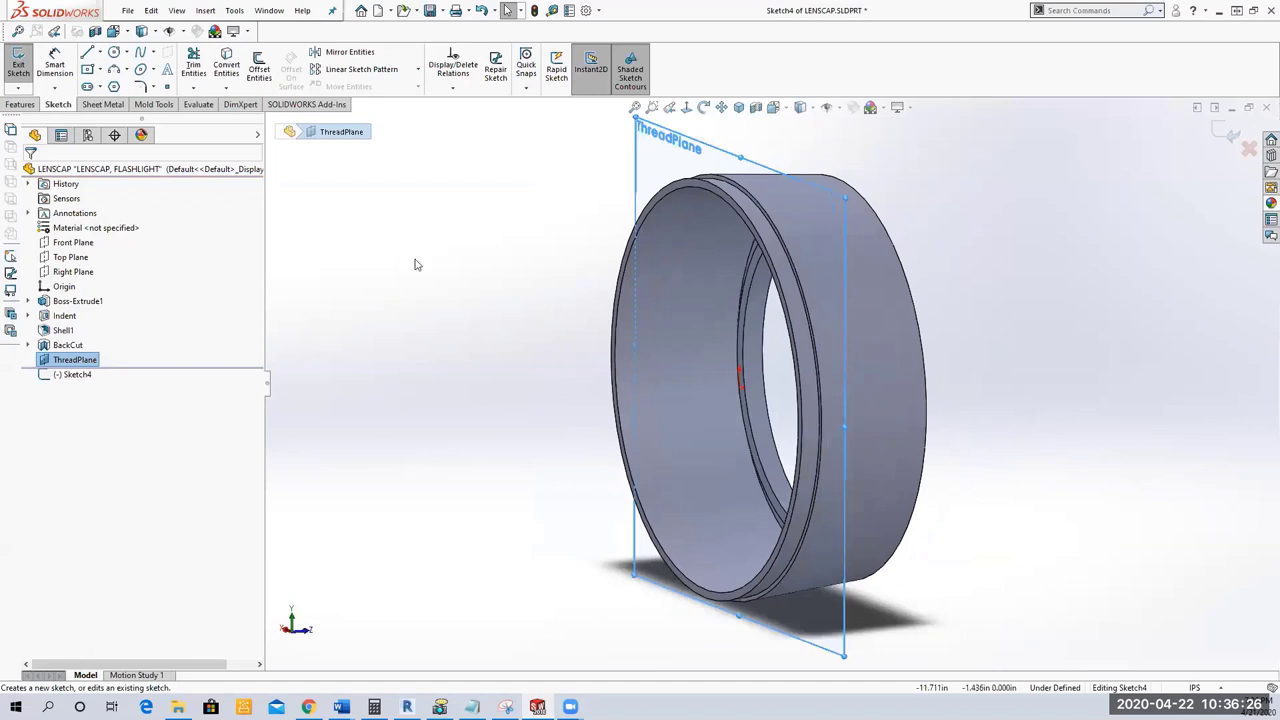
{"action": "left_click", "coordinate": [661, 199]}
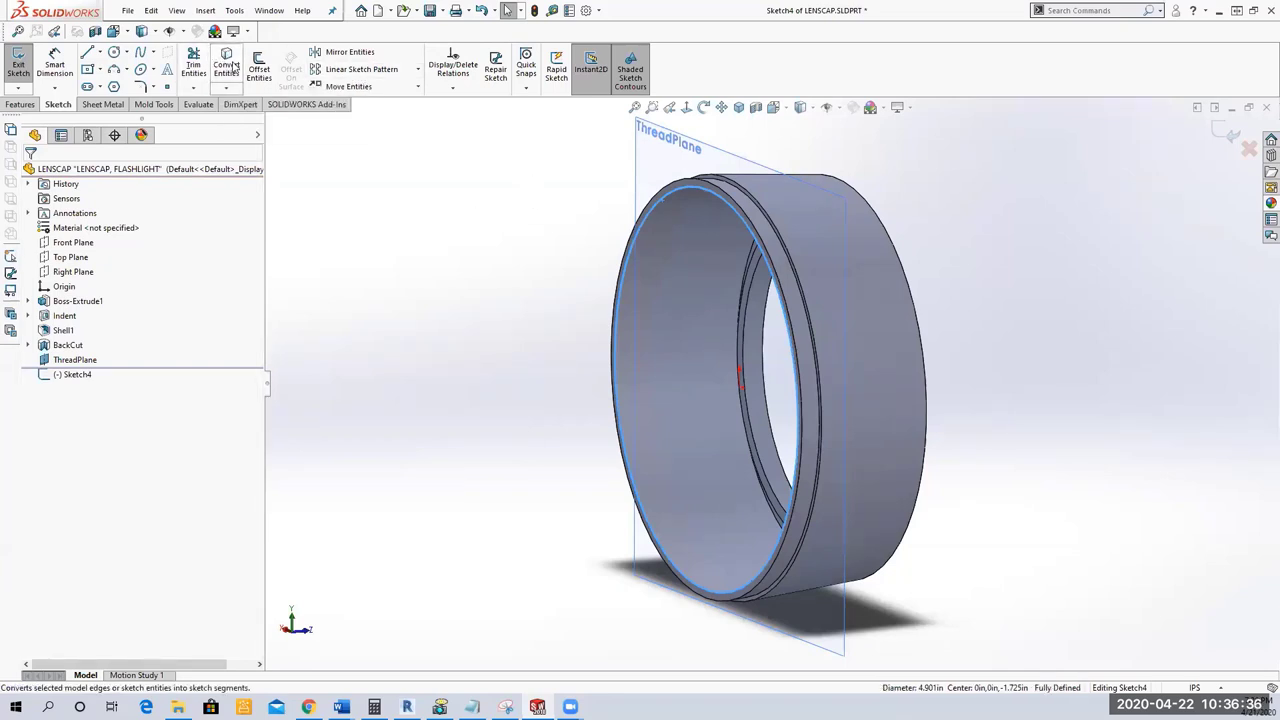
{"action": "left_click", "coordinate": [225, 65]}
{"action": "mouse_move", "coordinate": [489, 263]}
{"action": "middle_mouse_down"}
{"action": "mouse_move", "coordinate": [457, 320]}
{"action": "mouse_move", "coordinate": [431, 340]}
{"action": "mouse_move", "coordinate": [400, 339]}
{"action": "mouse_move", "coordinate": [457, 323]}
{"action": "mouse_move", "coordinate": [503, 349]}
{"action": "mouse_move", "coordinate": [514, 380]}
{"action": "mouse_move", "coordinate": [497, 375]}
{"action": "middle_mouse_up"}
{"action": "key", "text": "Escape"}
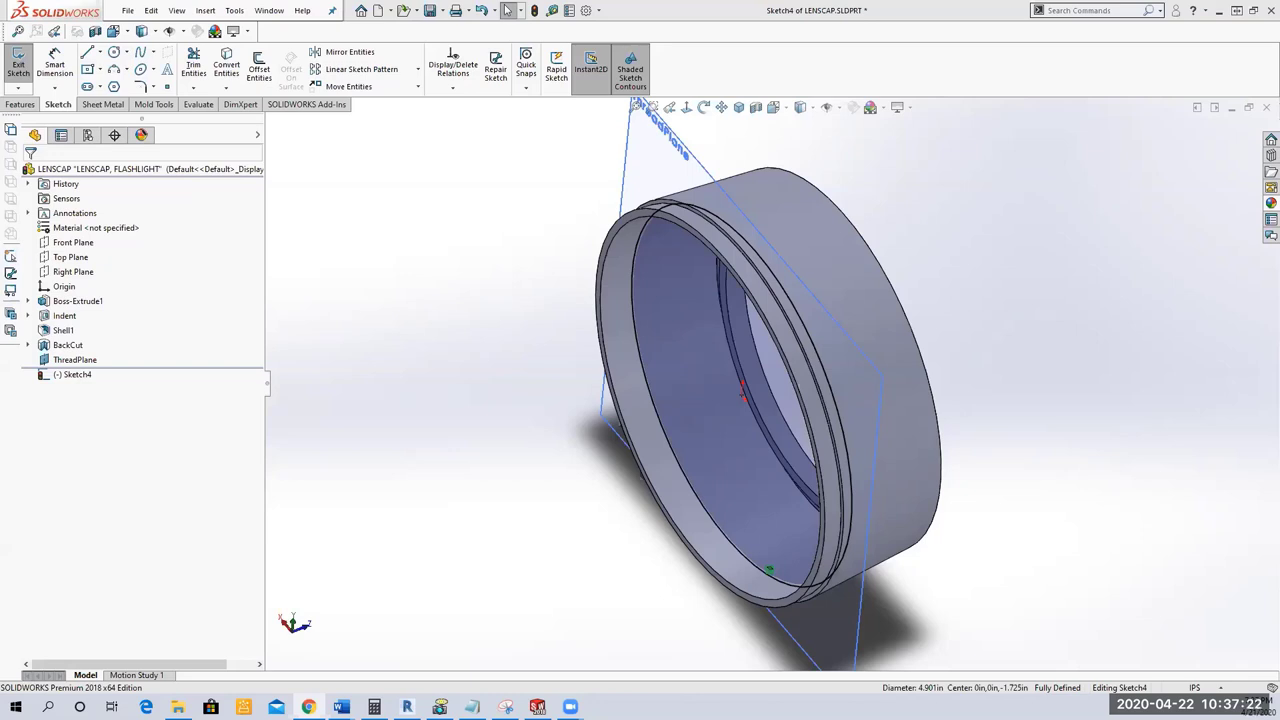
Start a Helix/Spiral curve from the converted circle on ThreadPlane, defined by Pitch and Revolution.
{"action": "left_click", "coordinate": [206, 11]}
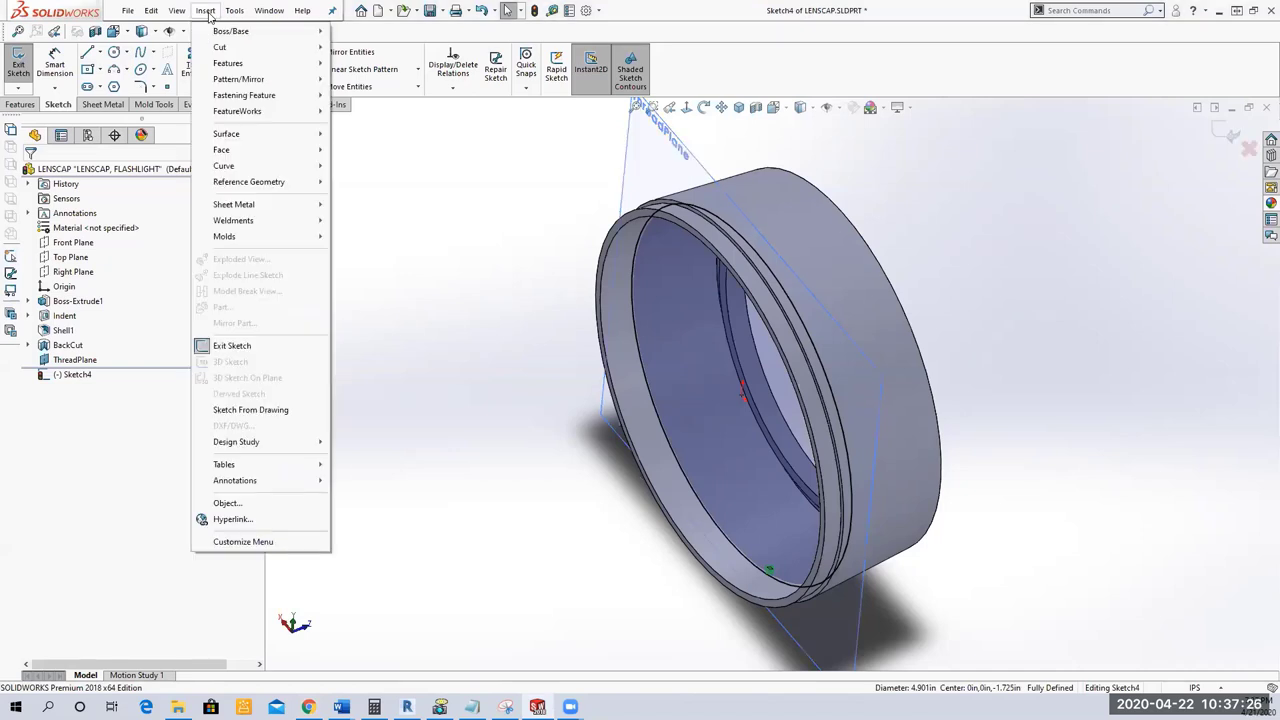
{"action": "mouse_move", "coordinate": [240, 166]}
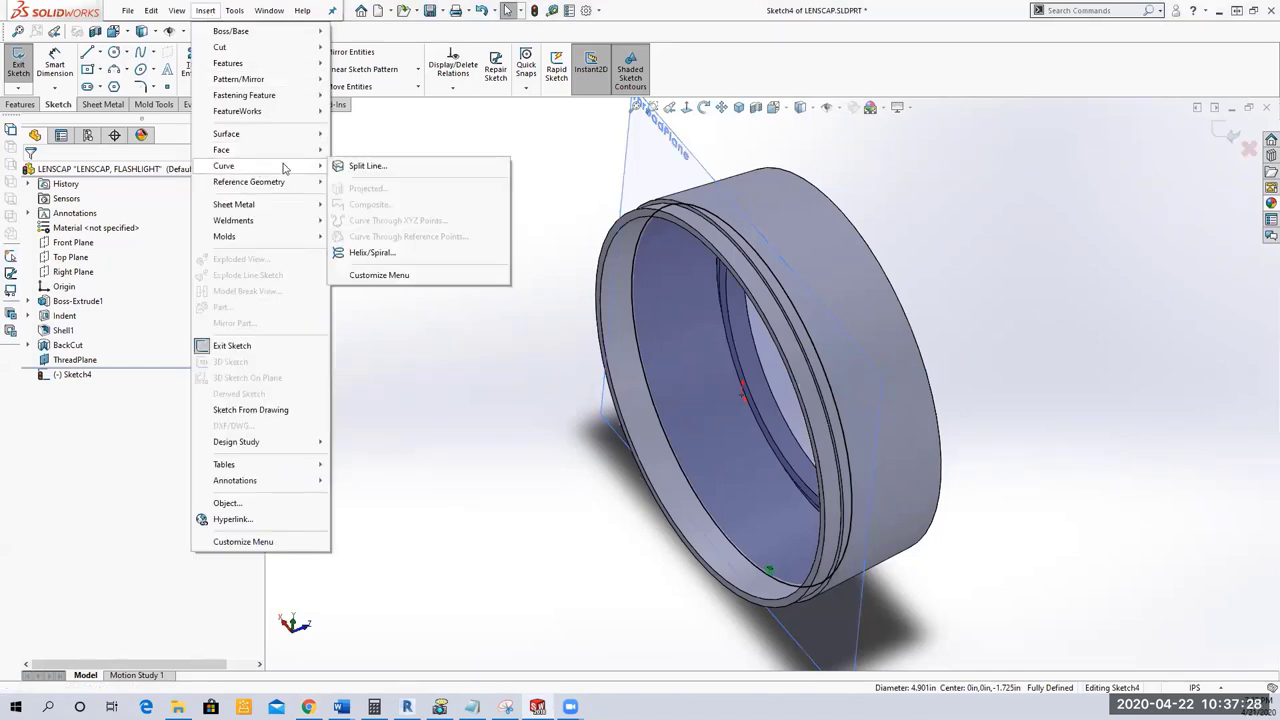
{"action": "left_click", "coordinate": [389, 254]}
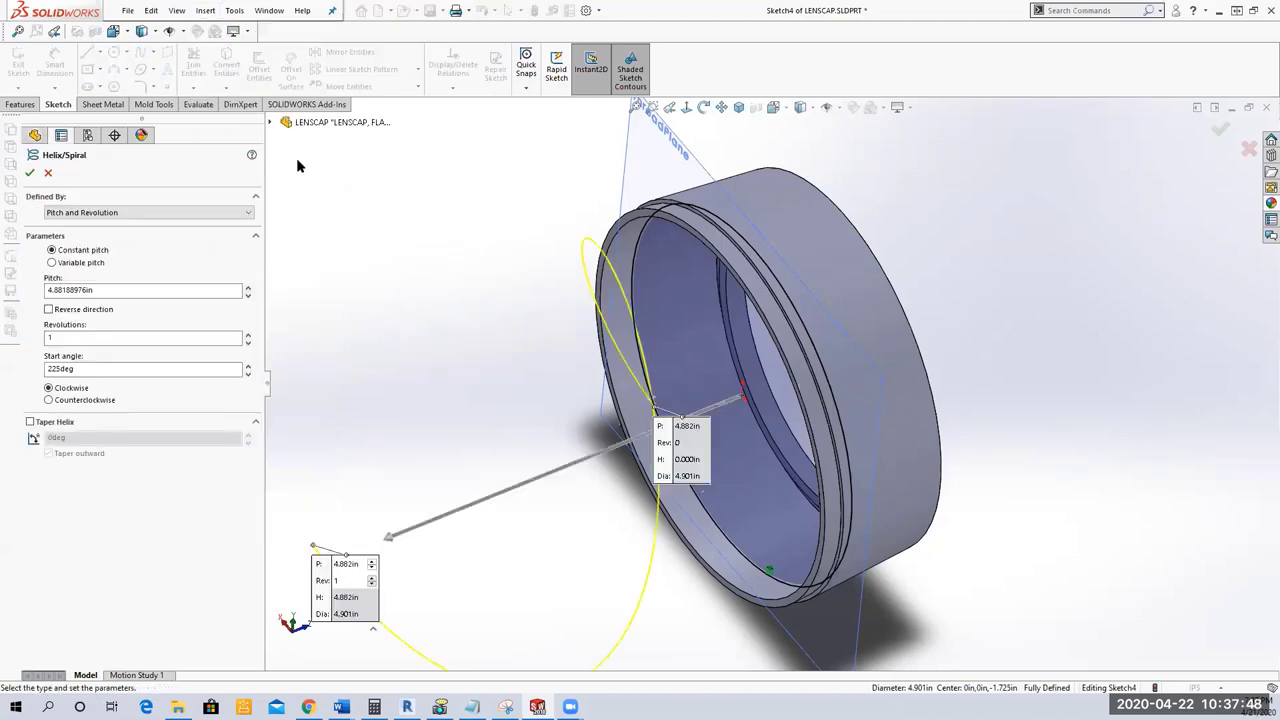
{"action": "left_click", "coordinate": [130, 213]}
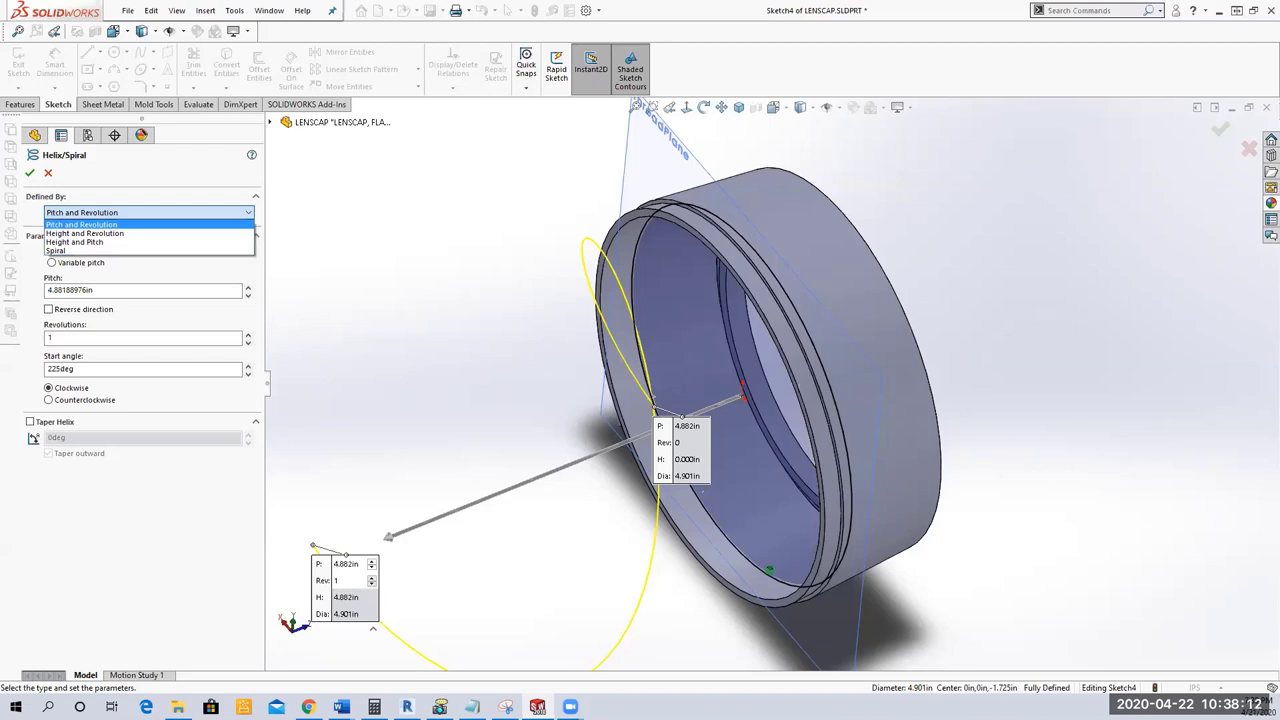
{"action": "key", "text": "Return"}
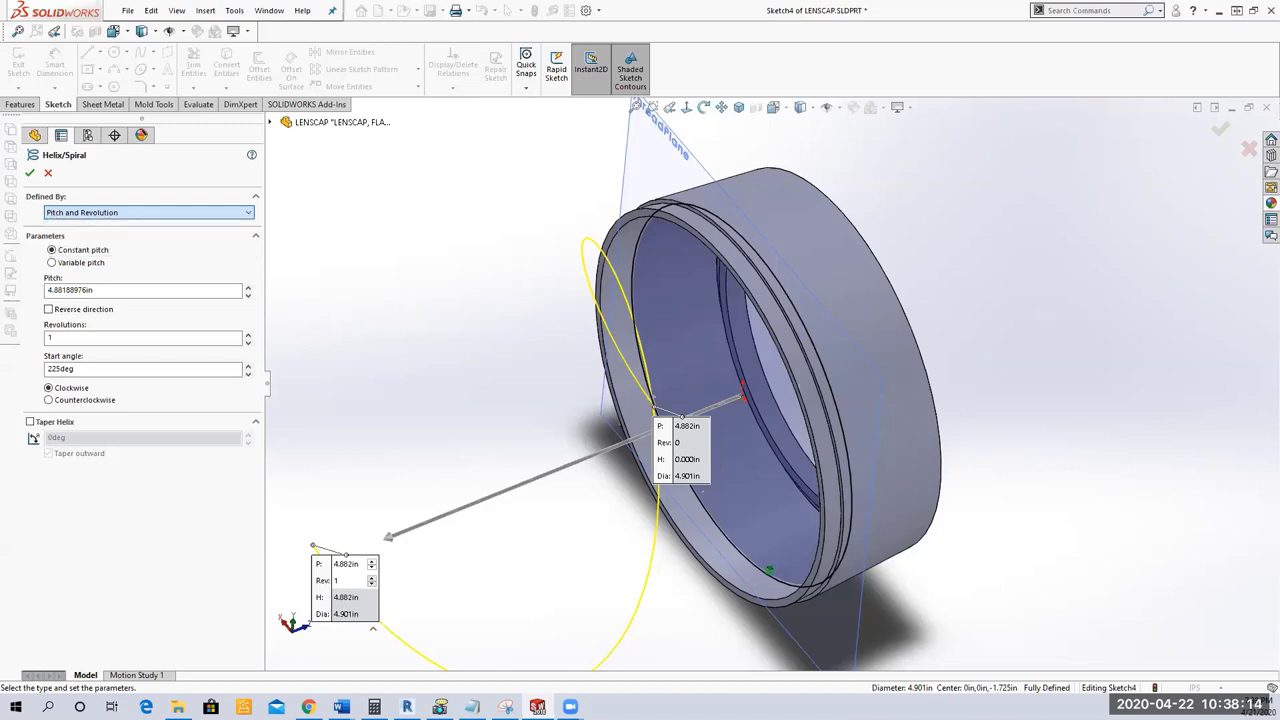
{"action": "mouse_move", "coordinate": [550, 205]}
{"action": "left_mouse_down"}
{"action": "mouse_move", "coordinate": [503, 342]}
{"action": "mouse_move", "coordinate": [453, 373]}
{"action": "mouse_move", "coordinate": [492, 385]}
{"action": "left_mouse_up"}
{"action": "left_click_drag", "start_coordinate": [404, 217], "coordinate": [468, 217]}
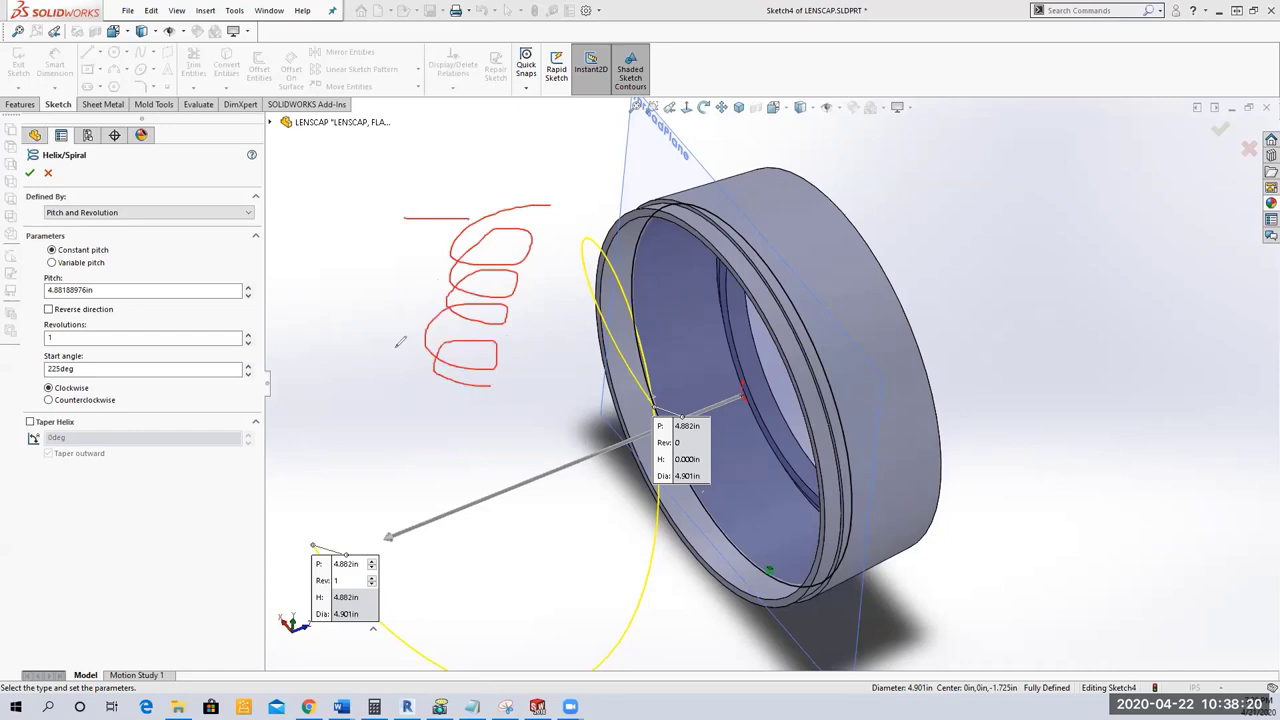
{"action": "left_click_drag", "start_coordinate": [375, 377], "coordinate": [417, 377]}
{"action": "mouse_move", "coordinate": [415, 218]}
{"action": "left_mouse_down"}
{"action": "mouse_move", "coordinate": [412, 376]}
{"action": "mouse_move", "coordinate": [420, 365]}
{"action": "left_mouse_up"}
{"action": "mouse_move", "coordinate": [420, 214]}
{"action": "left_mouse_down"}
{"action": "mouse_move", "coordinate": [401, 242]}
{"action": "mouse_move", "coordinate": [430, 238]}
{"action": "left_mouse_up"}
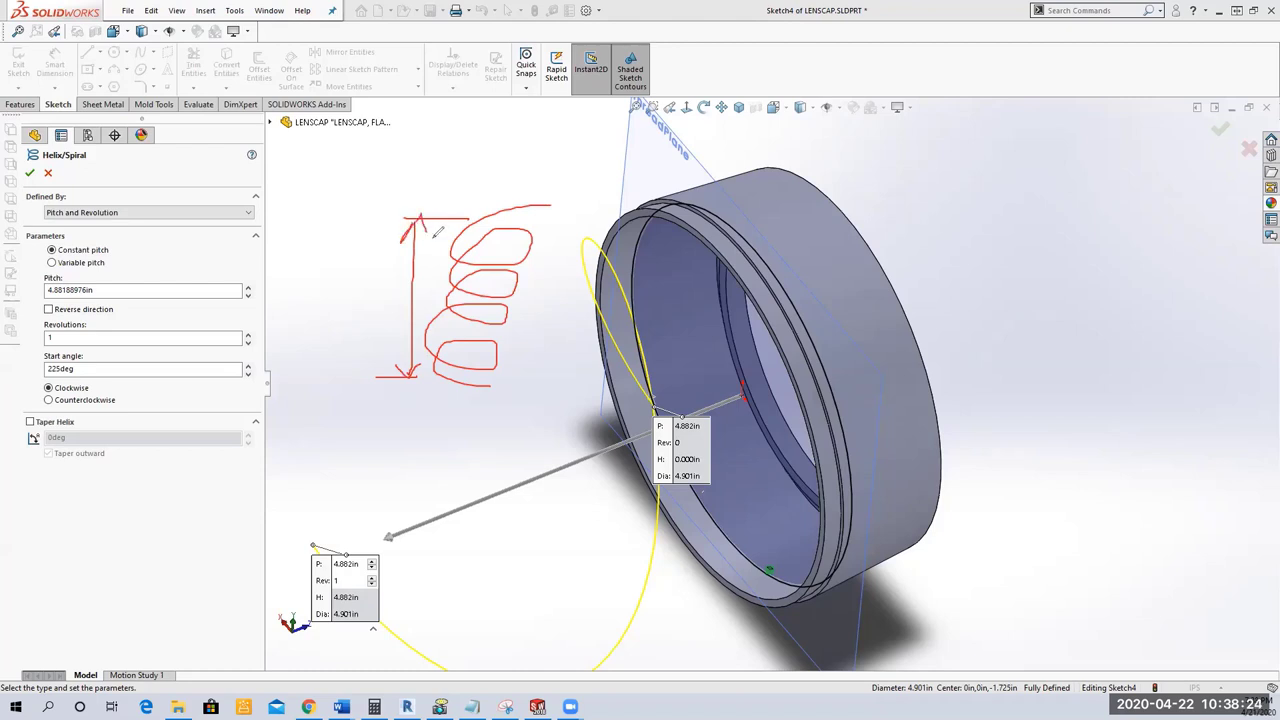
{"action": "mouse_move", "coordinate": [550, 247]}
{"action": "left_mouse_down"}
{"action": "mouse_move", "coordinate": [518, 247]}
{"action": "mouse_move", "coordinate": [550, 286]}
{"action": "mouse_move", "coordinate": [536, 313]}
{"action": "left_mouse_up"}
{"action": "mouse_move", "coordinate": [495, 353]}
{"action": "left_mouse_down"}
{"action": "mouse_move", "coordinate": [528, 352]}
{"action": "mouse_move", "coordinate": [515, 358]}
{"action": "mouse_move", "coordinate": [516, 321]}
{"action": "mouse_move", "coordinate": [532, 308]}
{"action": "mouse_move", "coordinate": [537, 266]}
{"action": "mouse_move", "coordinate": [552, 268]}
{"action": "left_mouse_up"}
{"action": "mouse_move", "coordinate": [391, 276]}
{"action": "left_mouse_down"}
{"action": "mouse_move", "coordinate": [391, 298]}
{"action": "mouse_move", "coordinate": [403, 287]}
{"action": "mouse_move", "coordinate": [404, 300]}
{"action": "left_mouse_up"}
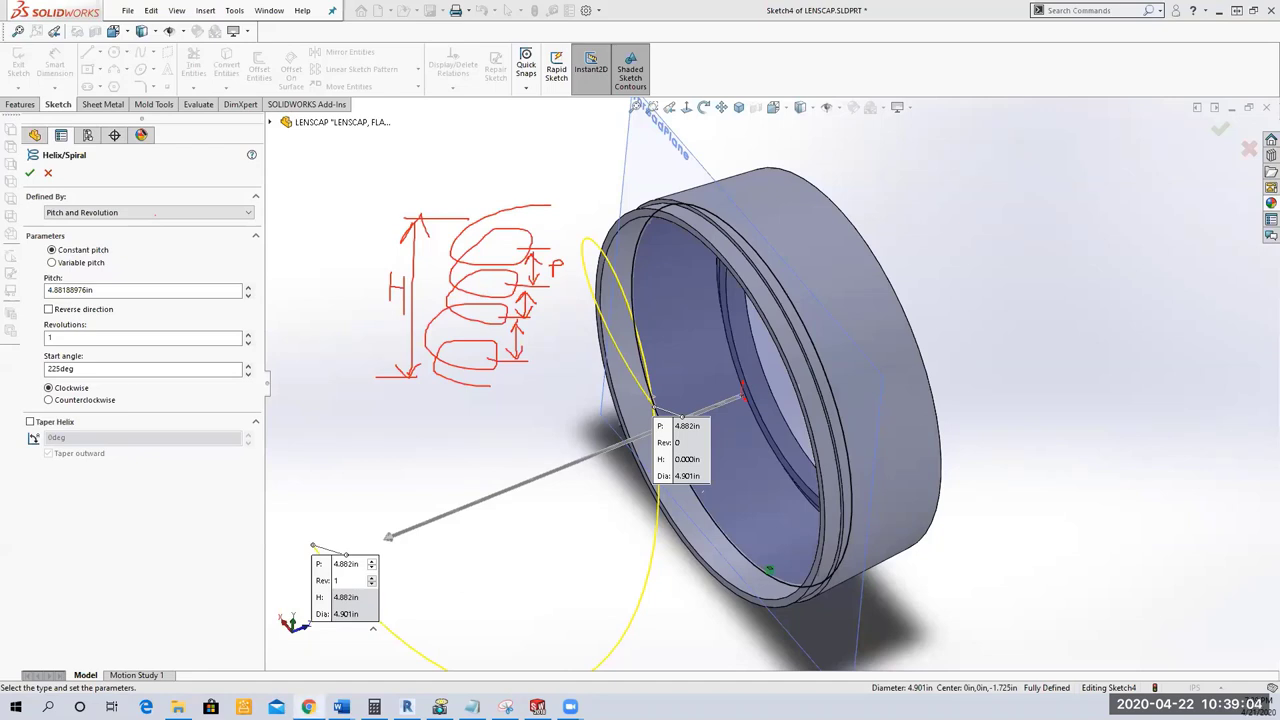
Try the Height and Revolution and the Height and Pitch definitions for the helix, and return to Pitch and Revolution.
{"action": "left_click", "coordinate": [135, 213]}
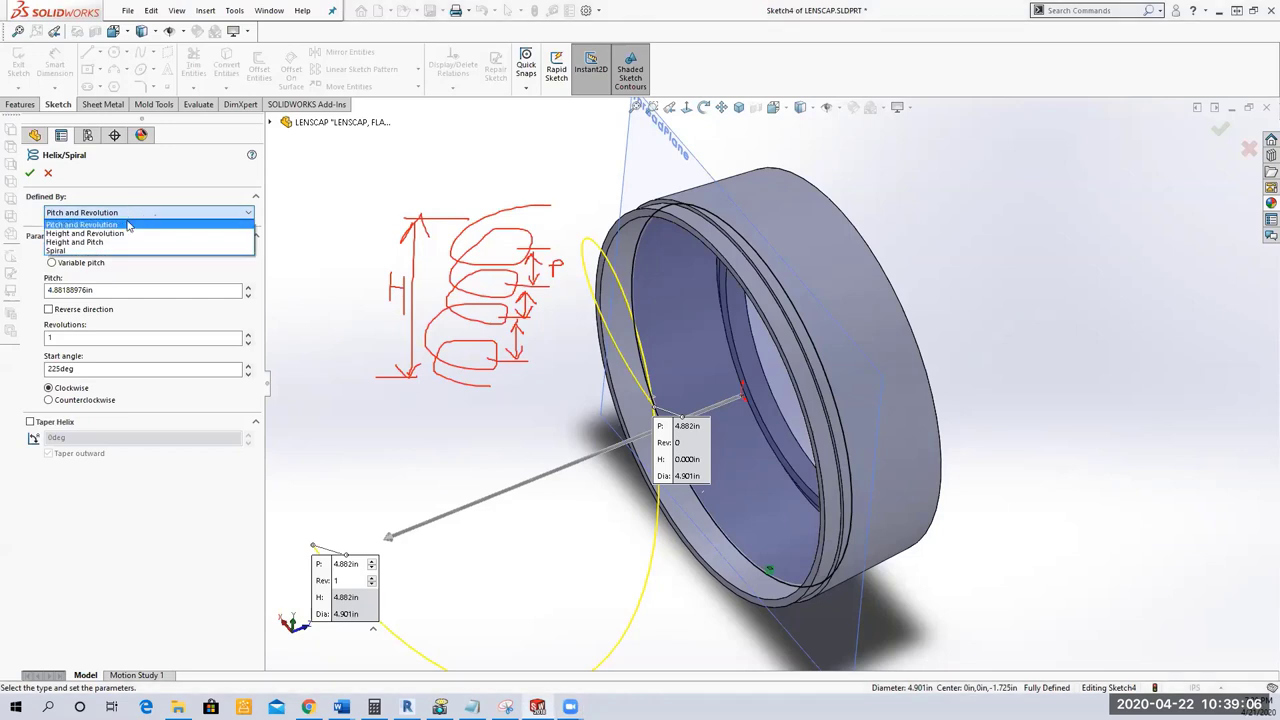
{"action": "left_click", "coordinate": [122, 232]}
{"action": "left_click_drag", "start_coordinate": [398, 270], "coordinate": [400, 304]}
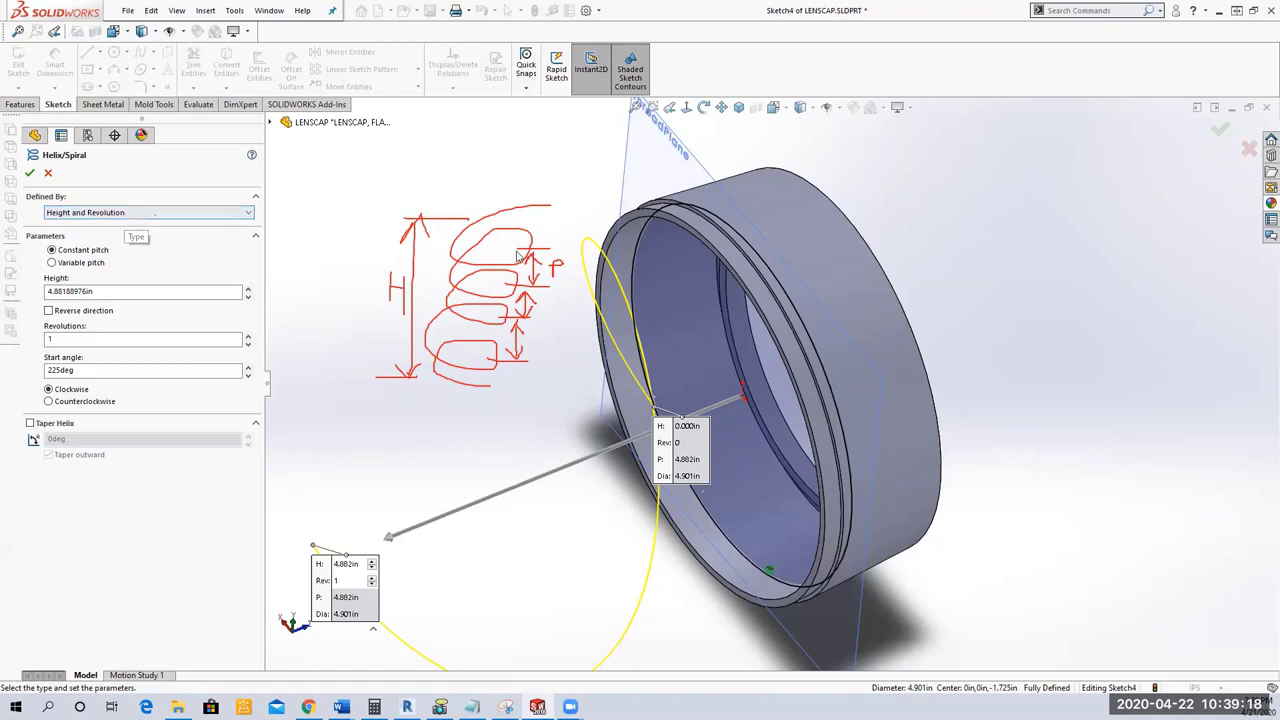
{"action": "left_click", "coordinate": [127, 216]}
{"action": "left_click", "coordinate": [130, 223]}
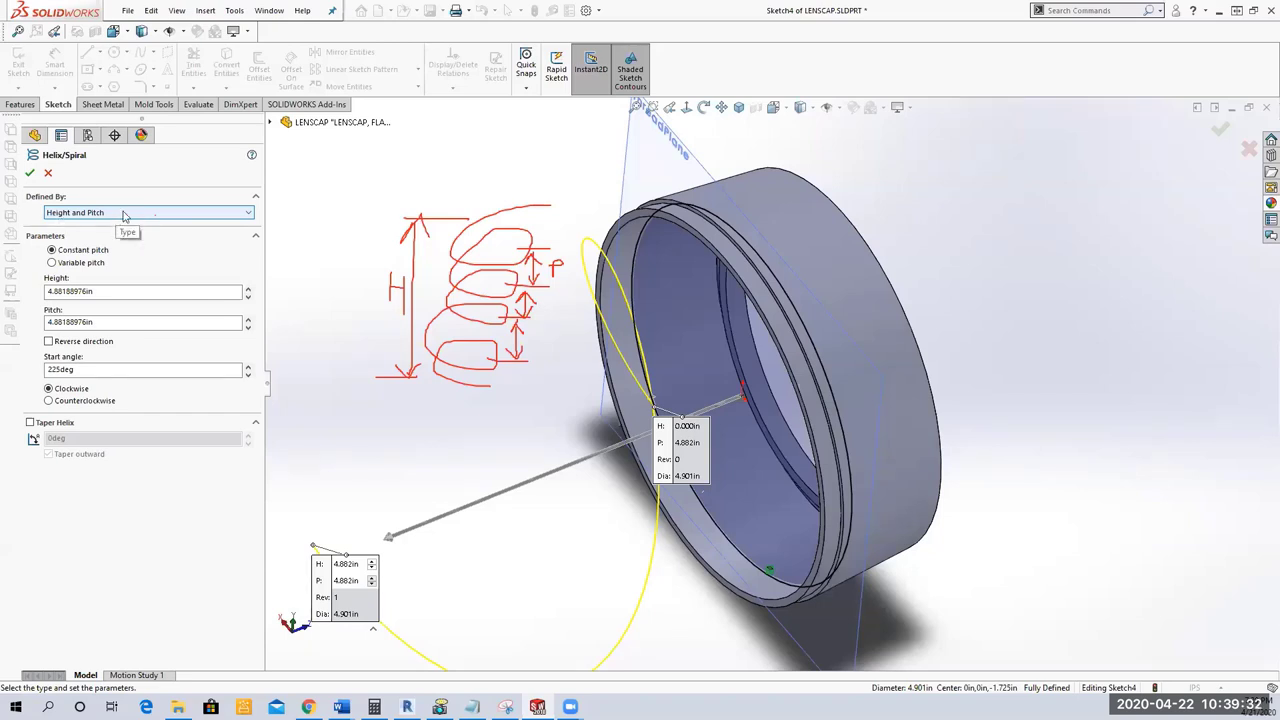
{"action": "left_click", "coordinate": [123, 213]}
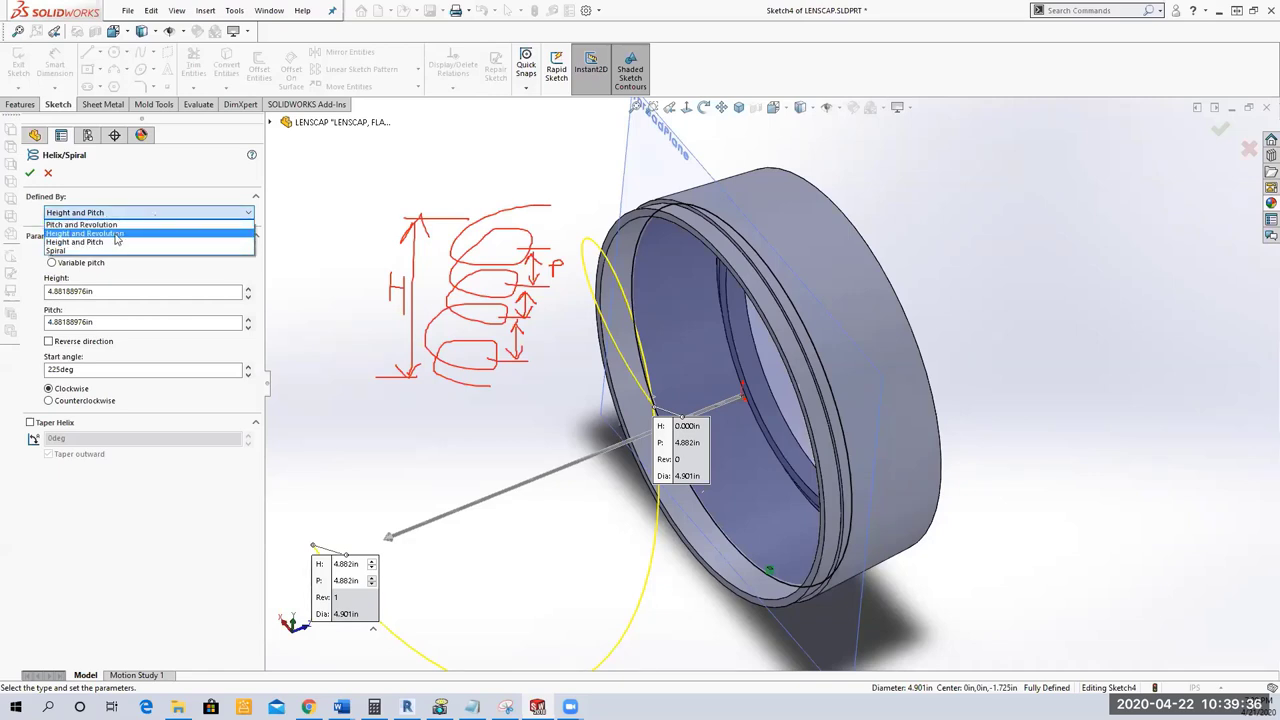
{"action": "left_click", "coordinate": [126, 226]}
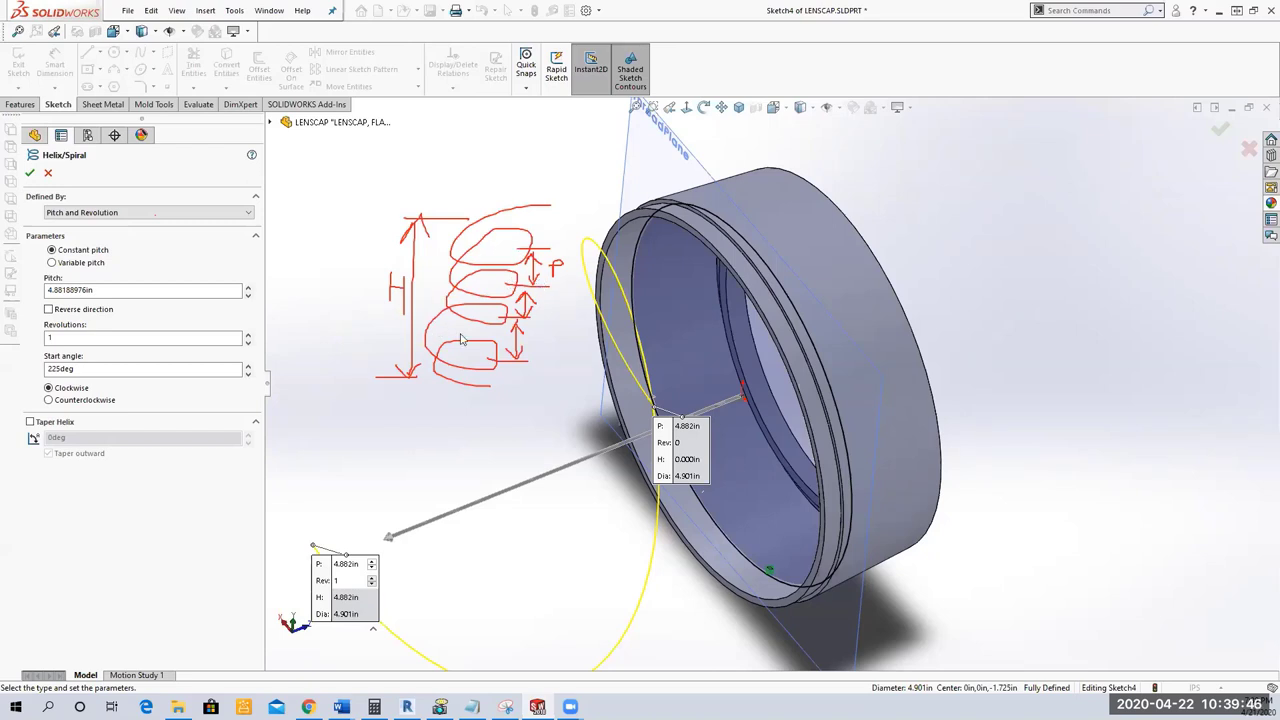
Set the helix to a constant pitch of 0.25 in with reversed direction and 2.5 revolutions.
{"action": "left_click_drag", "start_coordinate": [238, 290], "coordinate": [8, 292]}
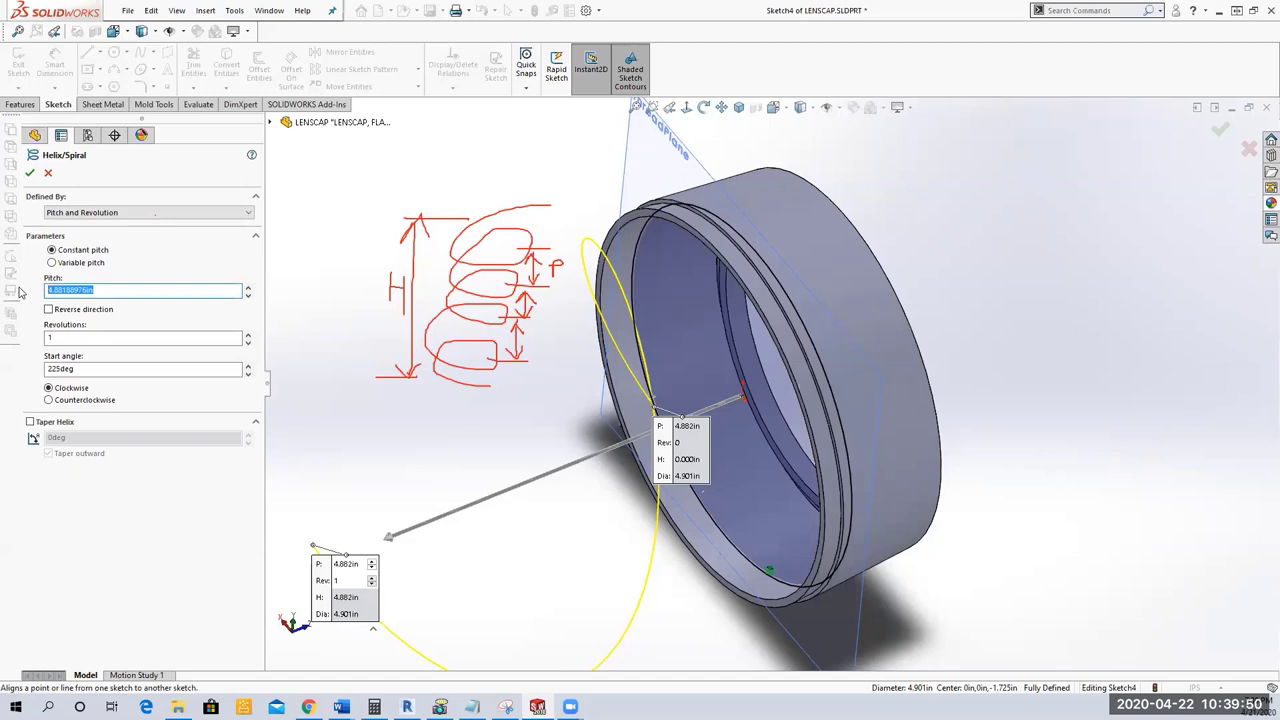
{"action": "type", "text": ".25"}
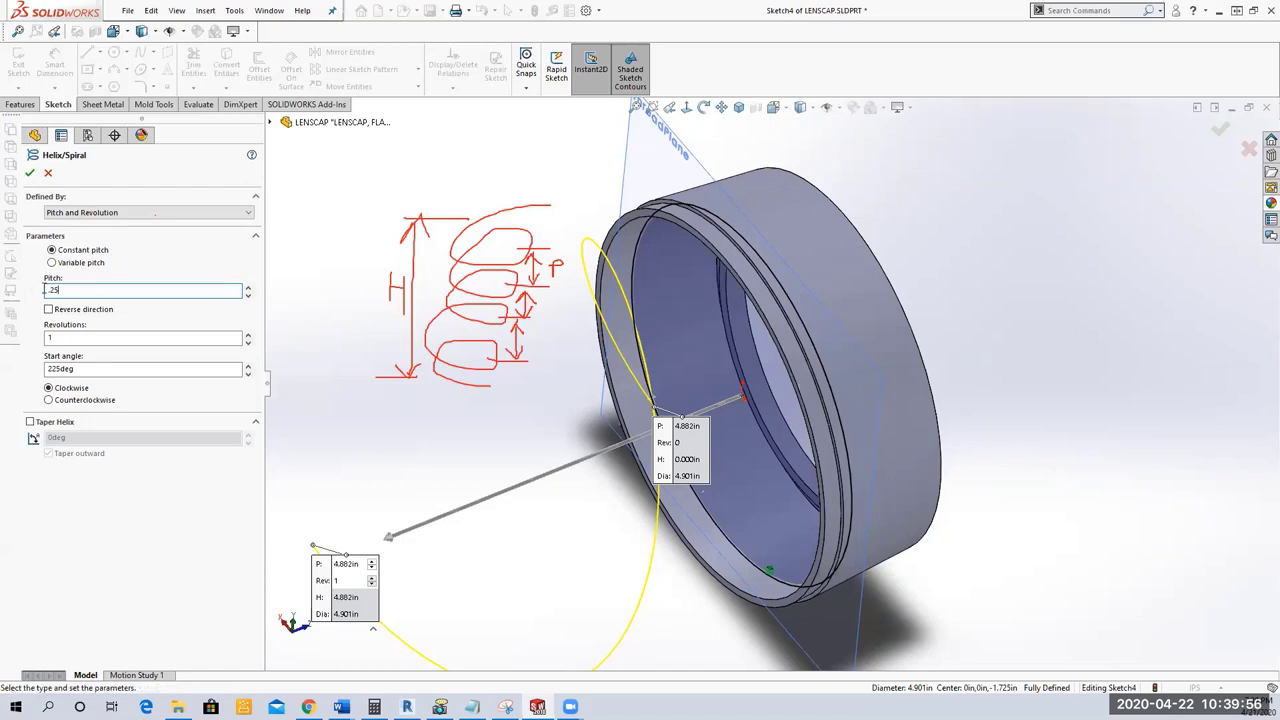
{"action": "left_click", "coordinate": [48, 309]}
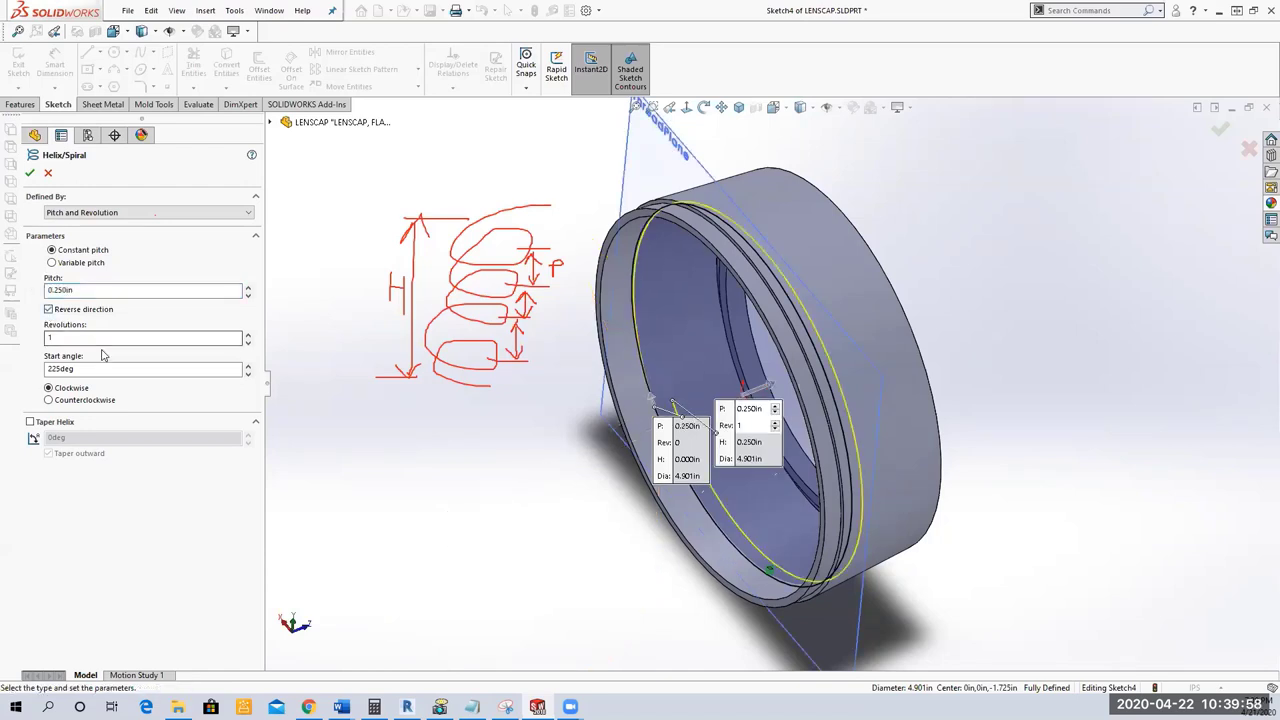
{"action": "middle_click_drag", "start_coordinate": [474, 430], "coordinate": [560, 305]}
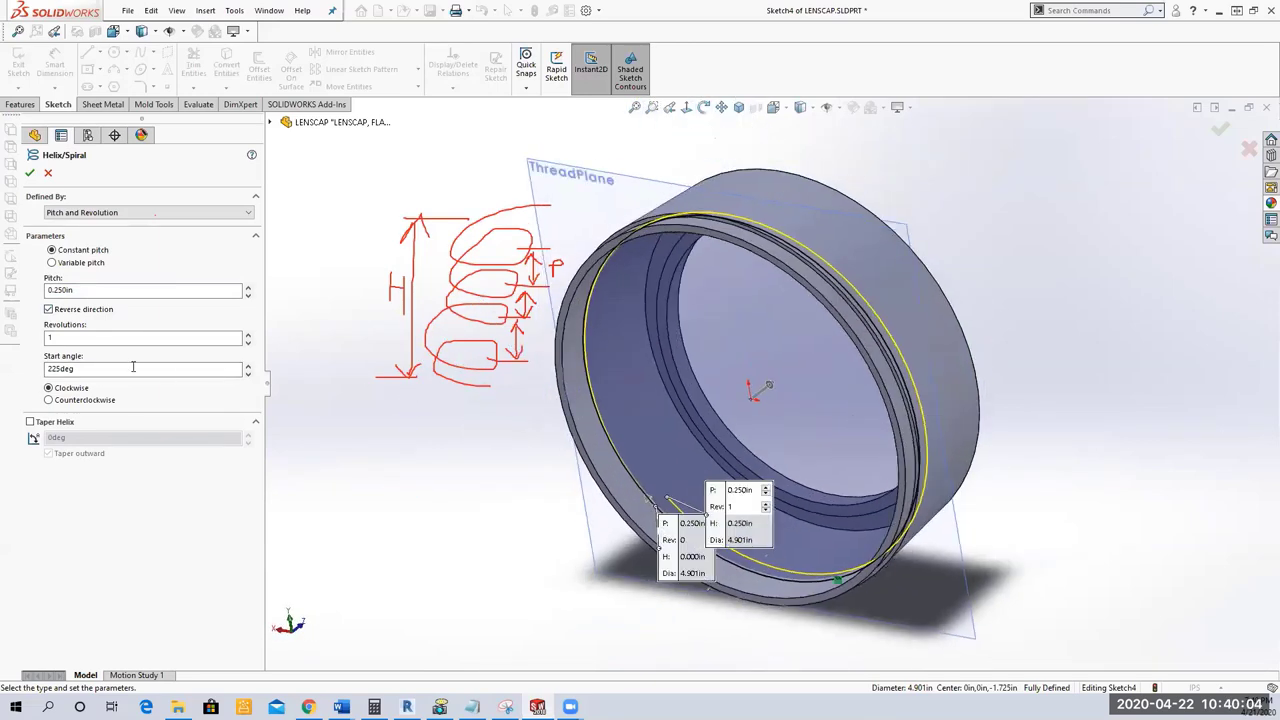
{"action": "left_click", "coordinate": [50, 340]}
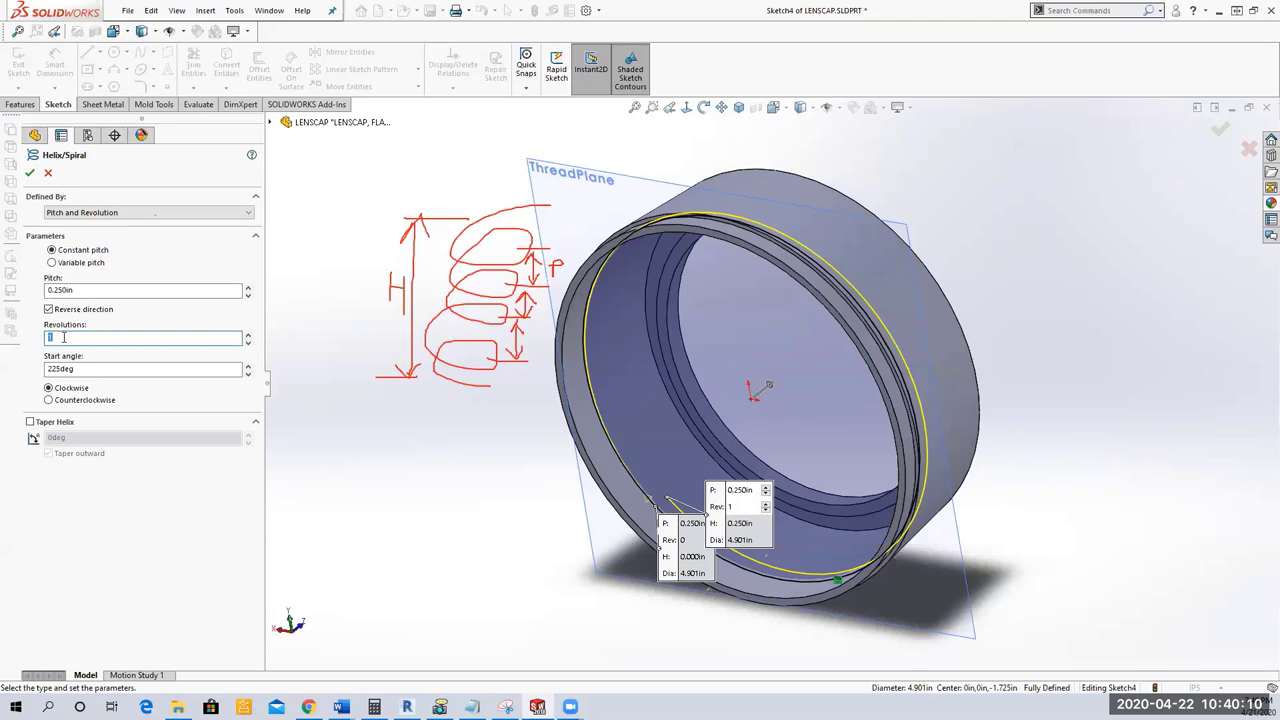
{"action": "type", "text": "2.5"}
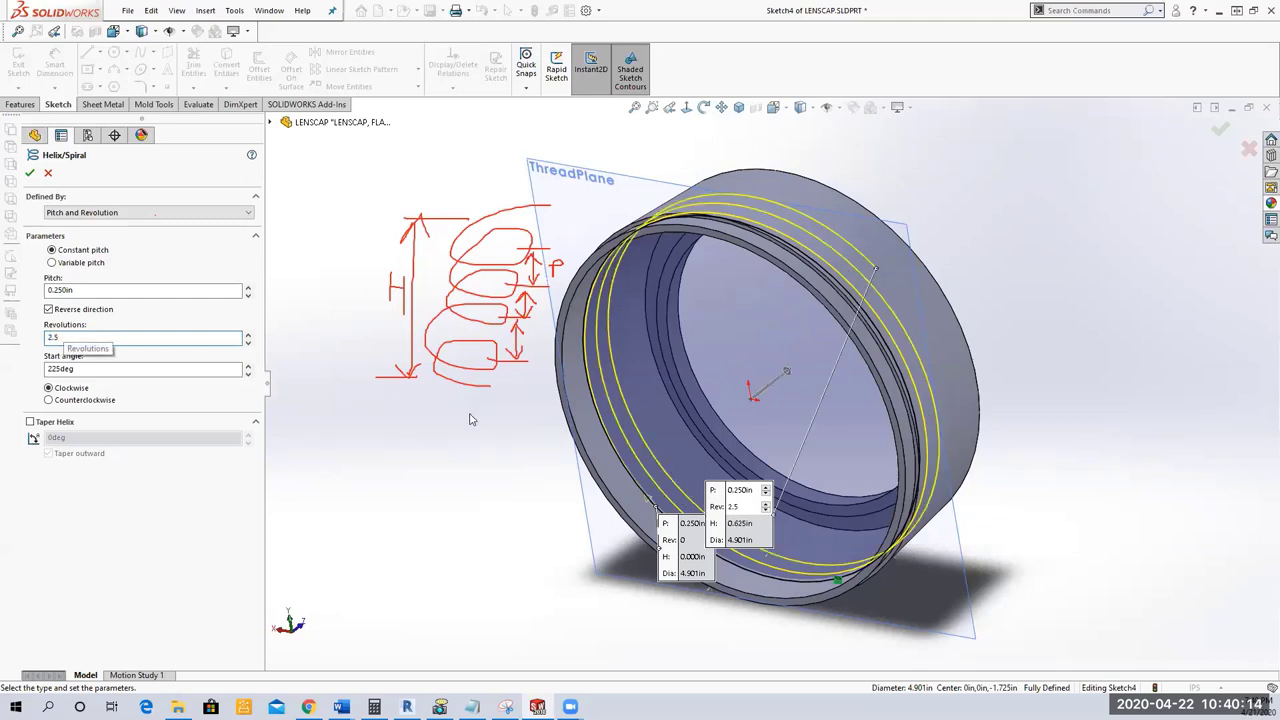
Examine the start and end points of the helix on the cap, moving both parameter callouts clear of the part.
{"action": "mouse_move", "coordinate": [551, 526]}
{"action": "middle_mouse_down"}
{"action": "mouse_move", "coordinate": [493, 456]}
{"action": "mouse_move", "coordinate": [426, 457]}
{"action": "mouse_move", "coordinate": [420, 434]}
{"action": "mouse_move", "coordinate": [480, 482]}
{"action": "mouse_move", "coordinate": [463, 491]}
{"action": "mouse_move", "coordinate": [295, 363]}
{"action": "mouse_move", "coordinate": [355, 363]}
{"action": "middle_mouse_up"}
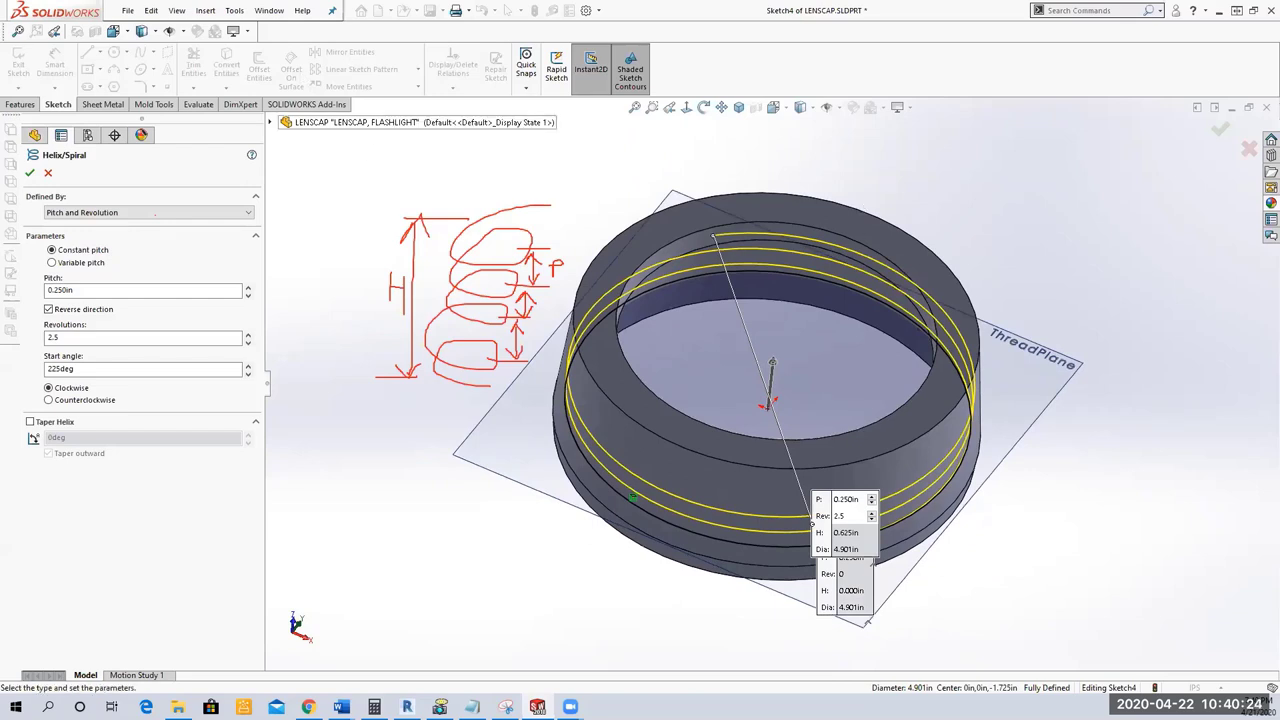
{"action": "mouse_move", "coordinate": [698, 228]}
{"action": "left_mouse_down"}
{"action": "mouse_move", "coordinate": [725, 230]}
{"action": "mouse_move", "coordinate": [716, 244]}
{"action": "left_mouse_up"}
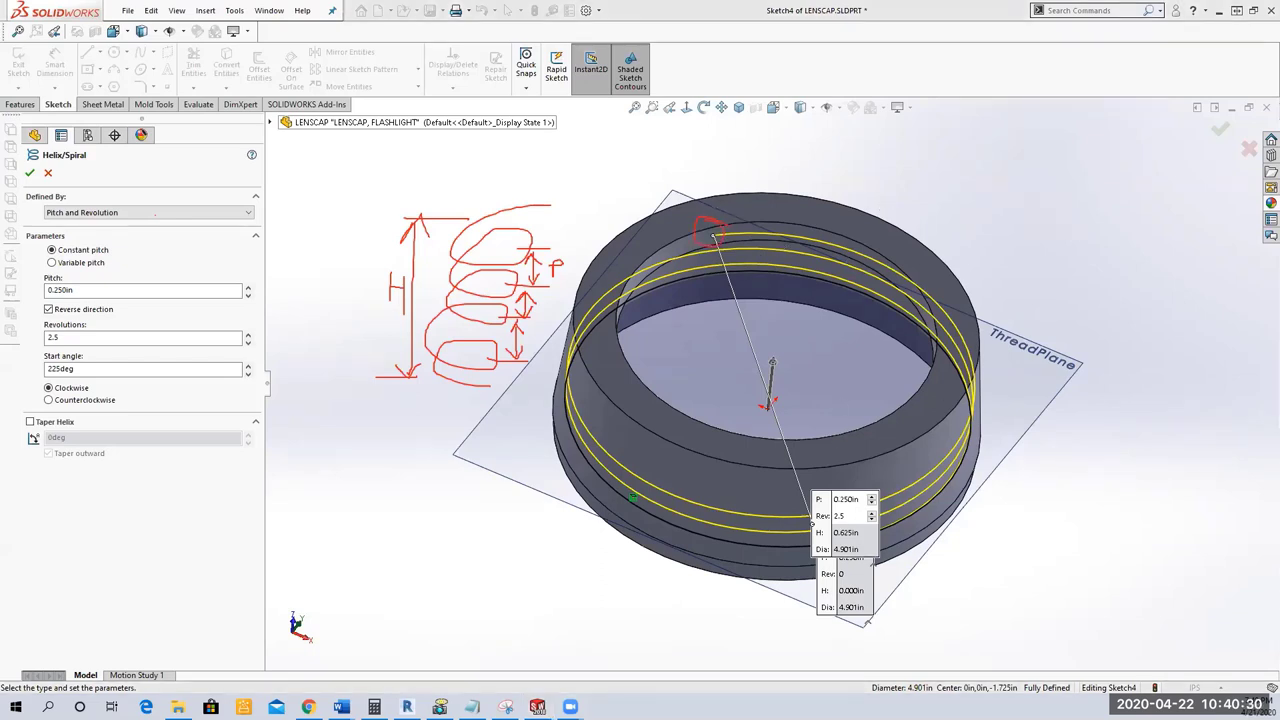
{"action": "left_click_drag", "start_coordinate": [845, 530], "coordinate": [627, 442]}
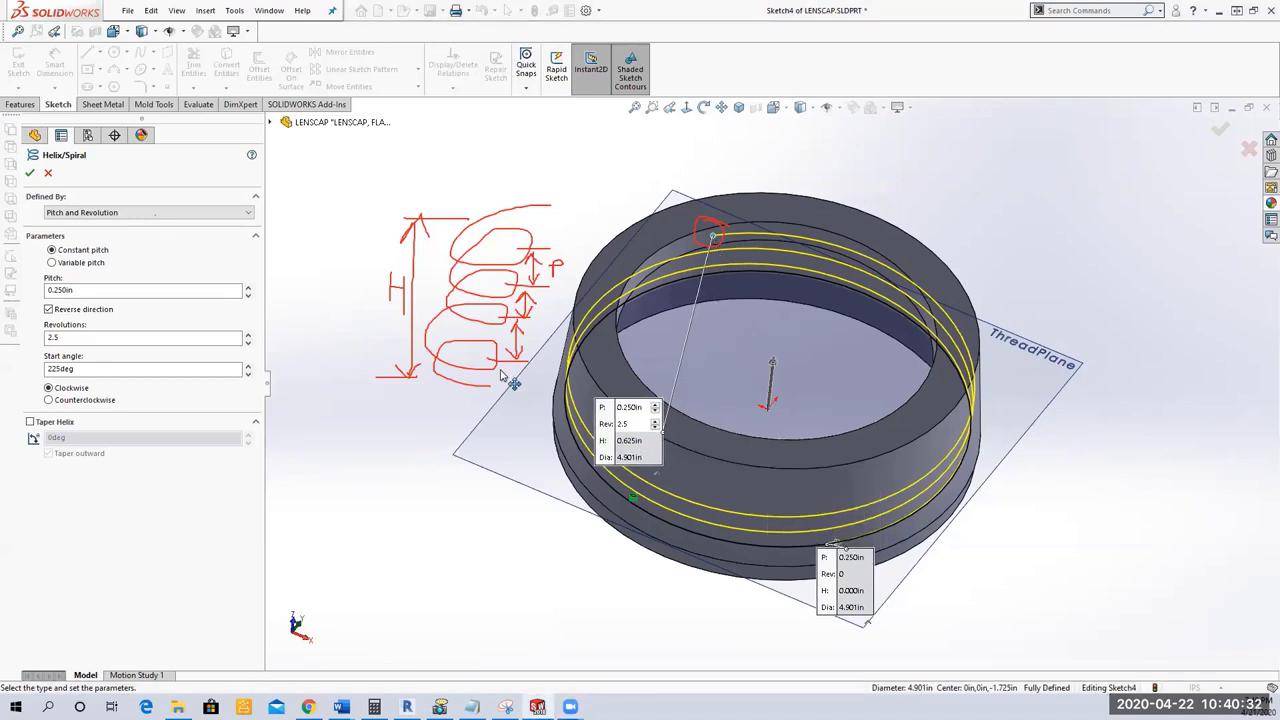
{"action": "left_click_drag", "start_coordinate": [505, 377], "coordinate": [503, 375]}
{"action": "left_click_drag", "start_coordinate": [843, 559], "coordinate": [985, 597]}
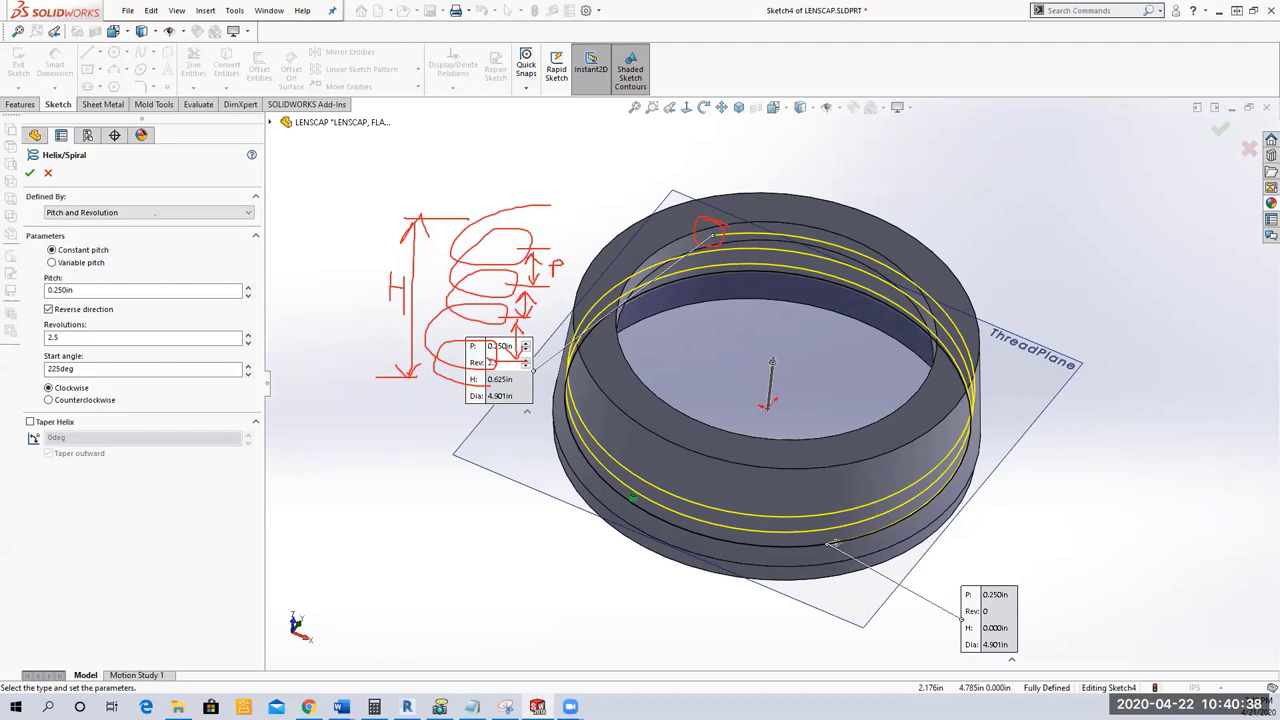
{"action": "mouse_move", "coordinate": [844, 531]}
{"action": "left_mouse_down"}
{"action": "mouse_move", "coordinate": [806, 537]}
{"action": "mouse_move", "coordinate": [838, 522]}
{"action": "left_mouse_up"}
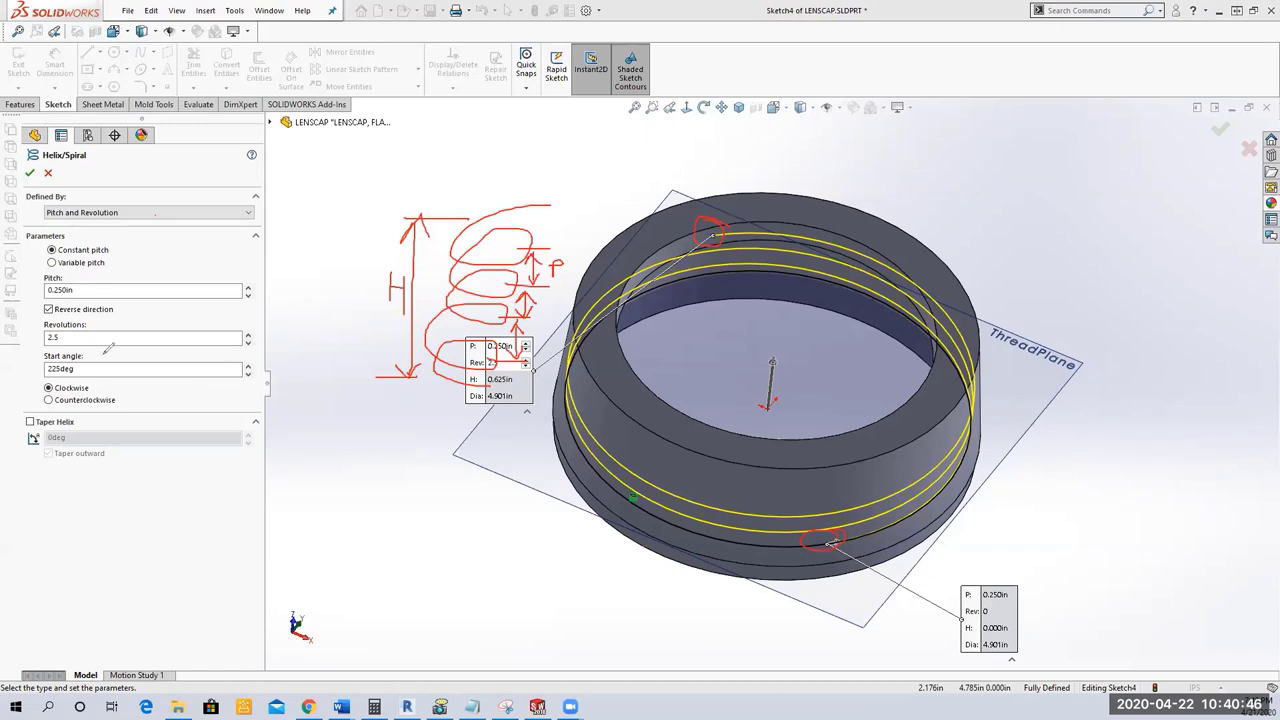
{"action": "mouse_move", "coordinate": [98, 346]}
{"action": "left_mouse_down"}
{"action": "mouse_move", "coordinate": [40, 384]}
{"action": "mouse_move", "coordinate": [96, 345]}
{"action": "left_mouse_up"}
Set the helix's start angle to 0 degrees and check where its two ends lie relative to the cap.
{"action": "left_click", "coordinate": [270, 122]}
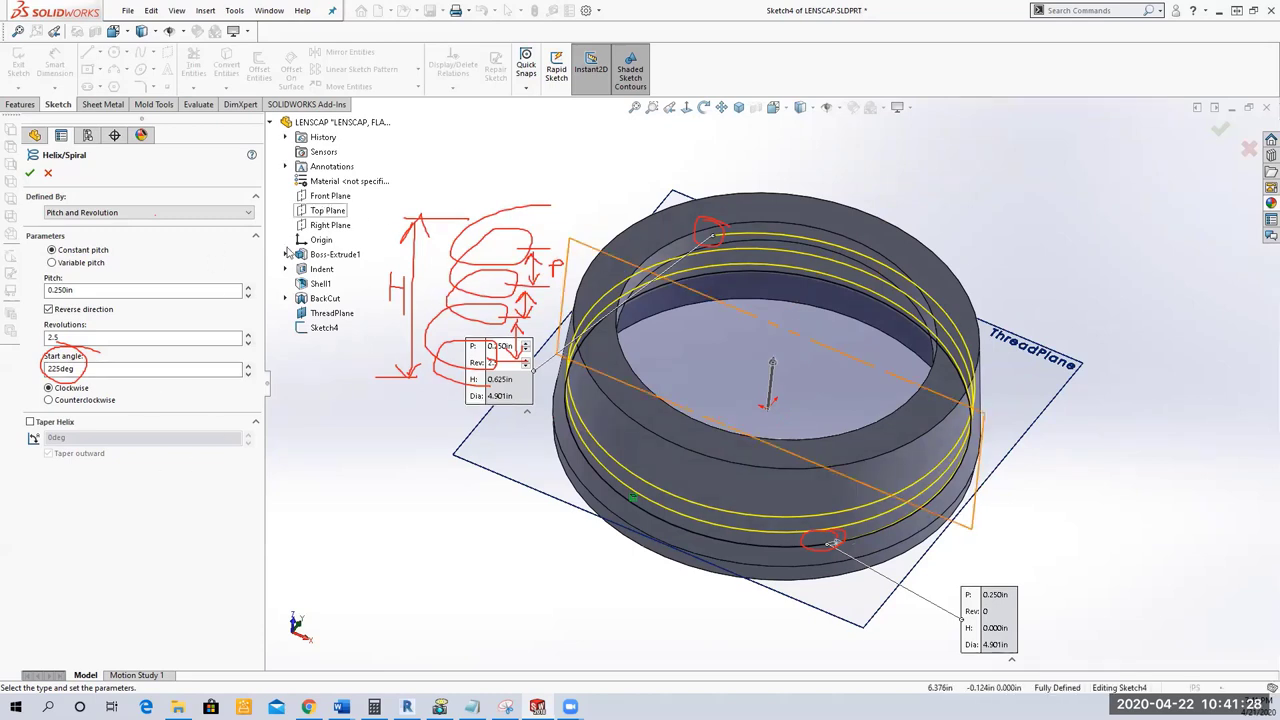
{"action": "left_click_drag", "start_coordinate": [122, 373], "coordinate": [30, 368]}
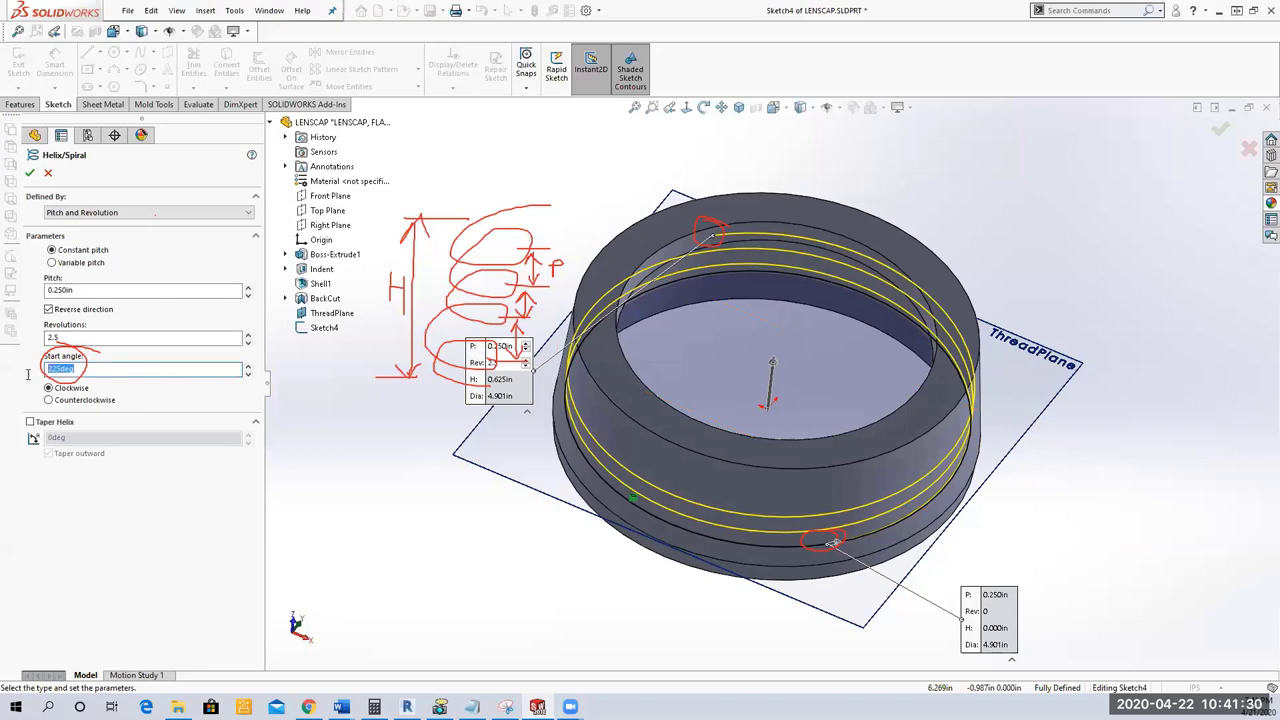
{"action": "type", "text": "0"}
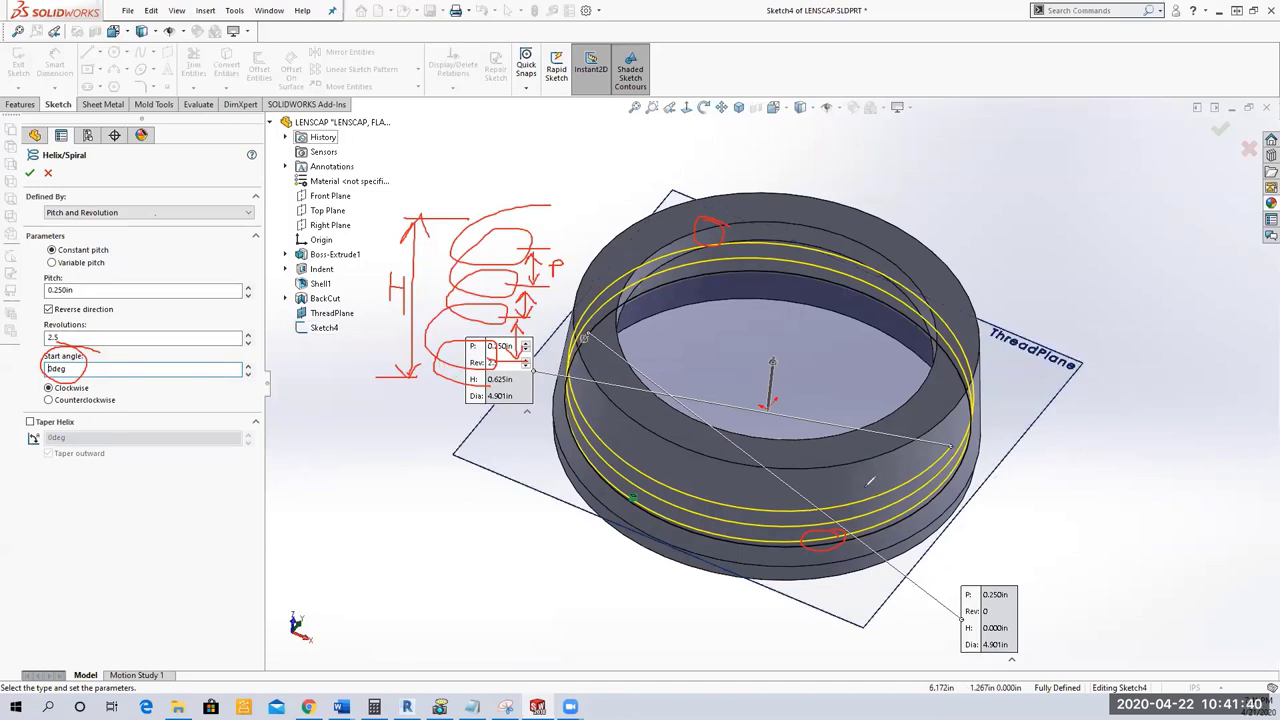
{"action": "left_click_drag", "start_coordinate": [966, 436], "coordinate": [975, 433]}
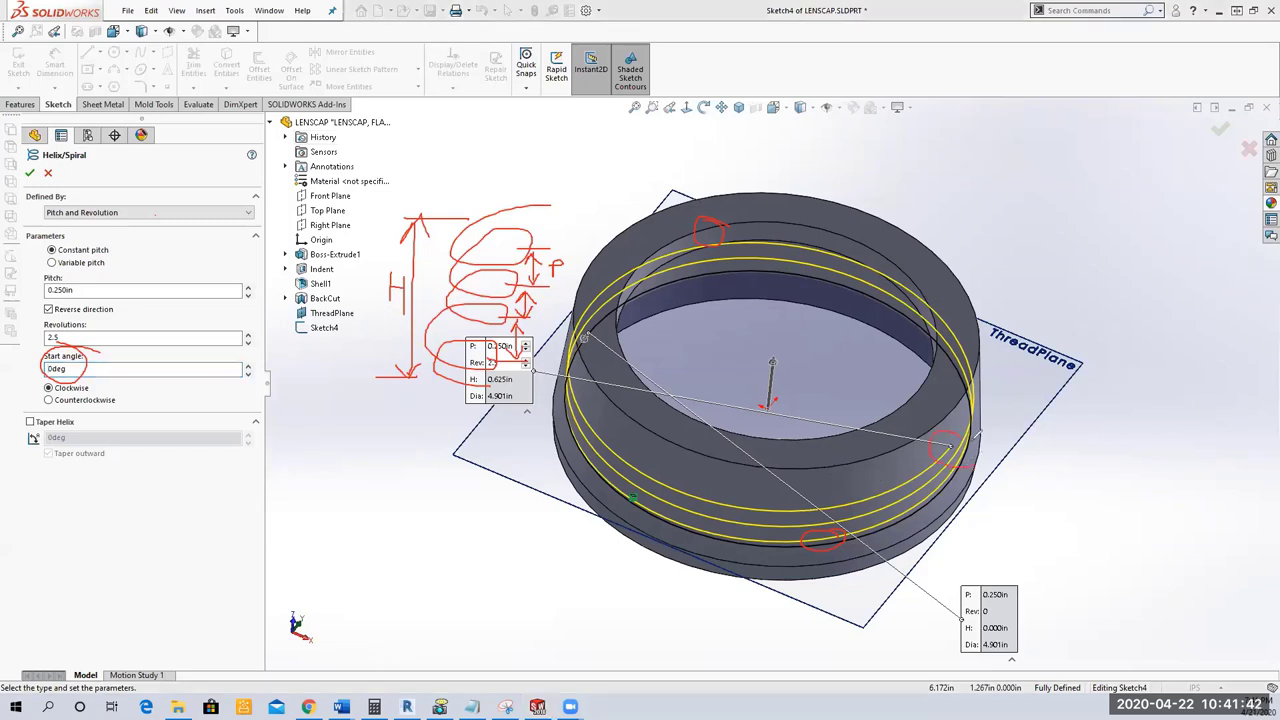
{"action": "mouse_move", "coordinate": [598, 322]}
{"action": "left_mouse_down"}
{"action": "mouse_move", "coordinate": [564, 330]}
{"action": "mouse_move", "coordinate": [600, 318]}
{"action": "left_mouse_up"}
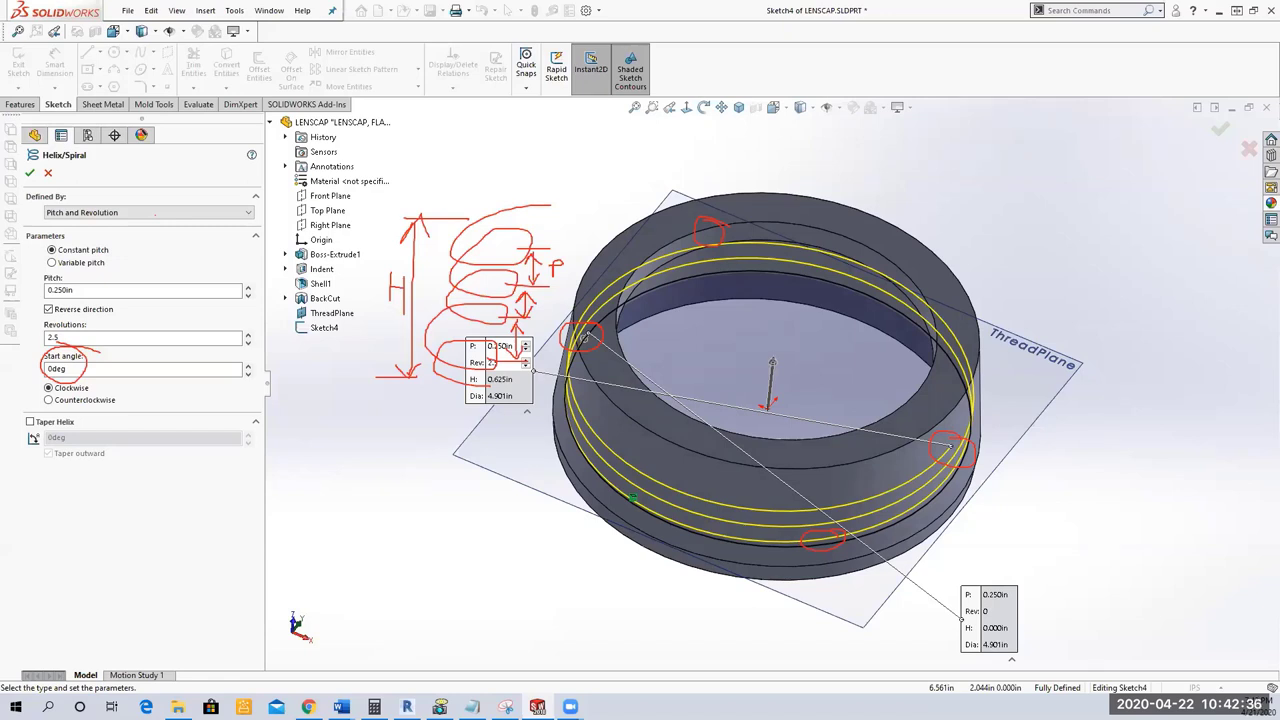
{"action": "key", "text": "Escape"}
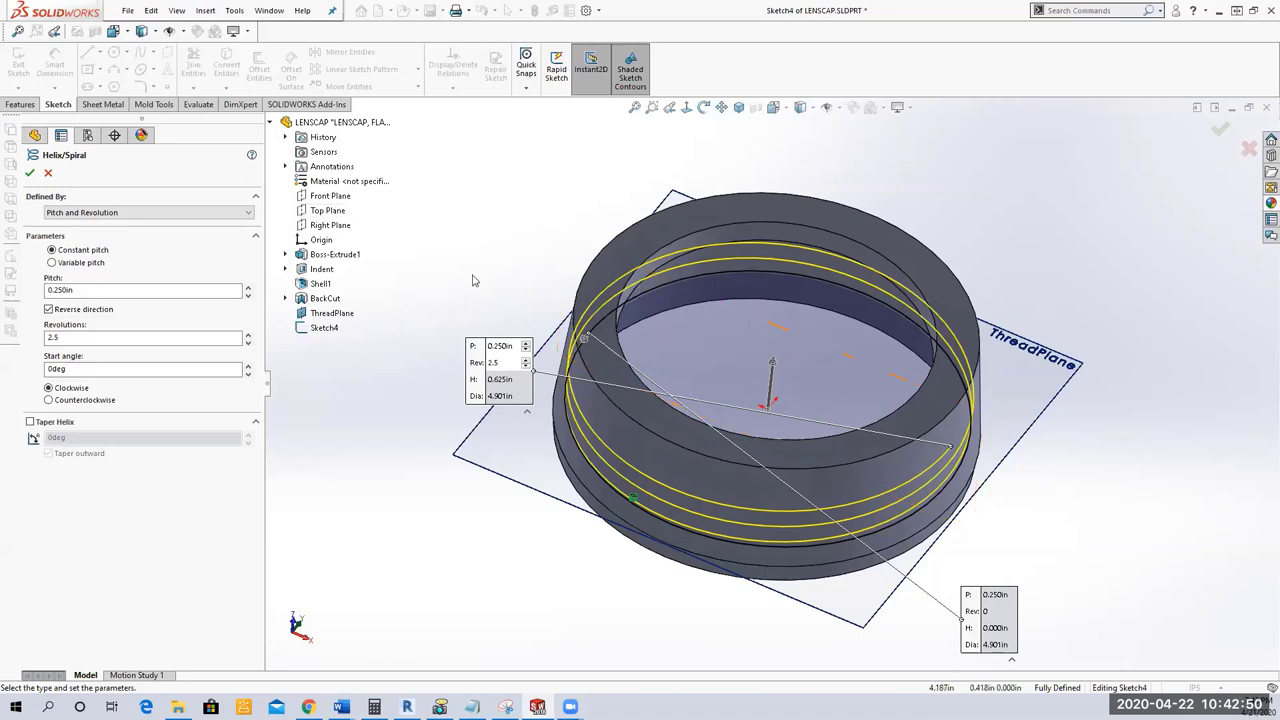
{"action": "left_click", "coordinate": [69, 369]}
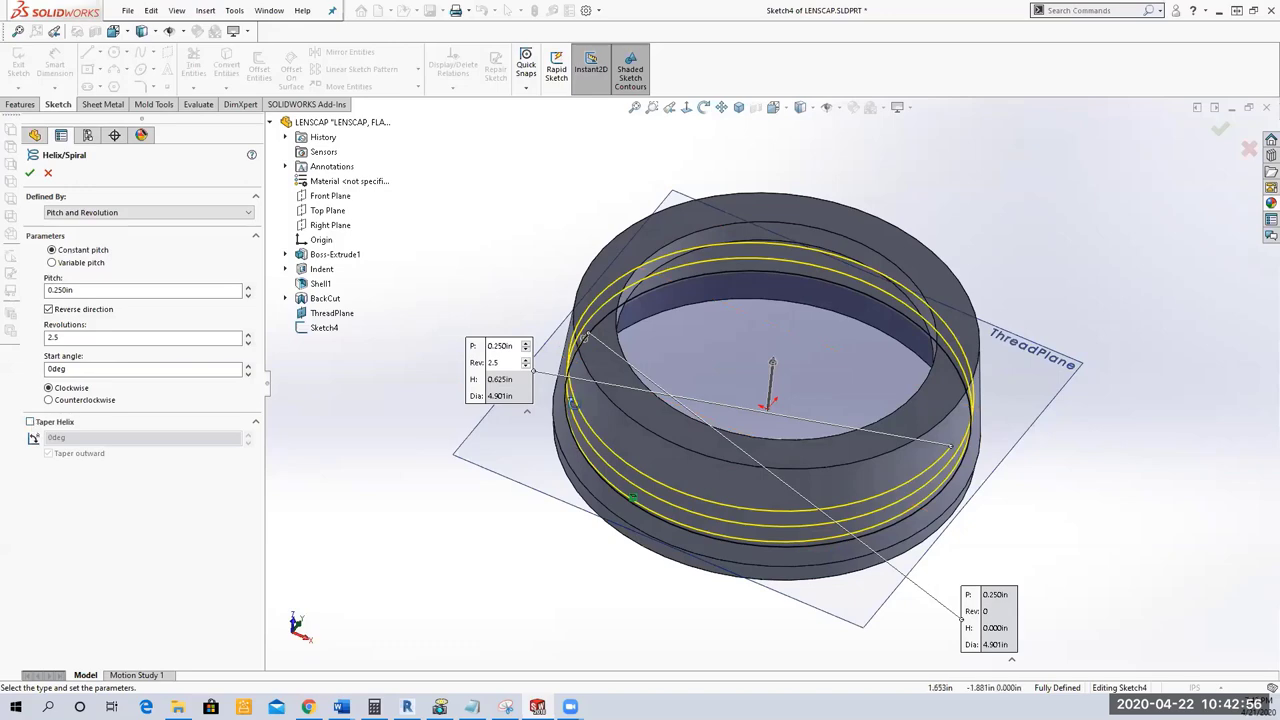
Taper the helix inward by 5 degrees, with the outward taper option off, and complete the helix feature.
{"action": "middle_click_drag", "start_coordinate": [582, 446], "coordinate": [616, 325]}
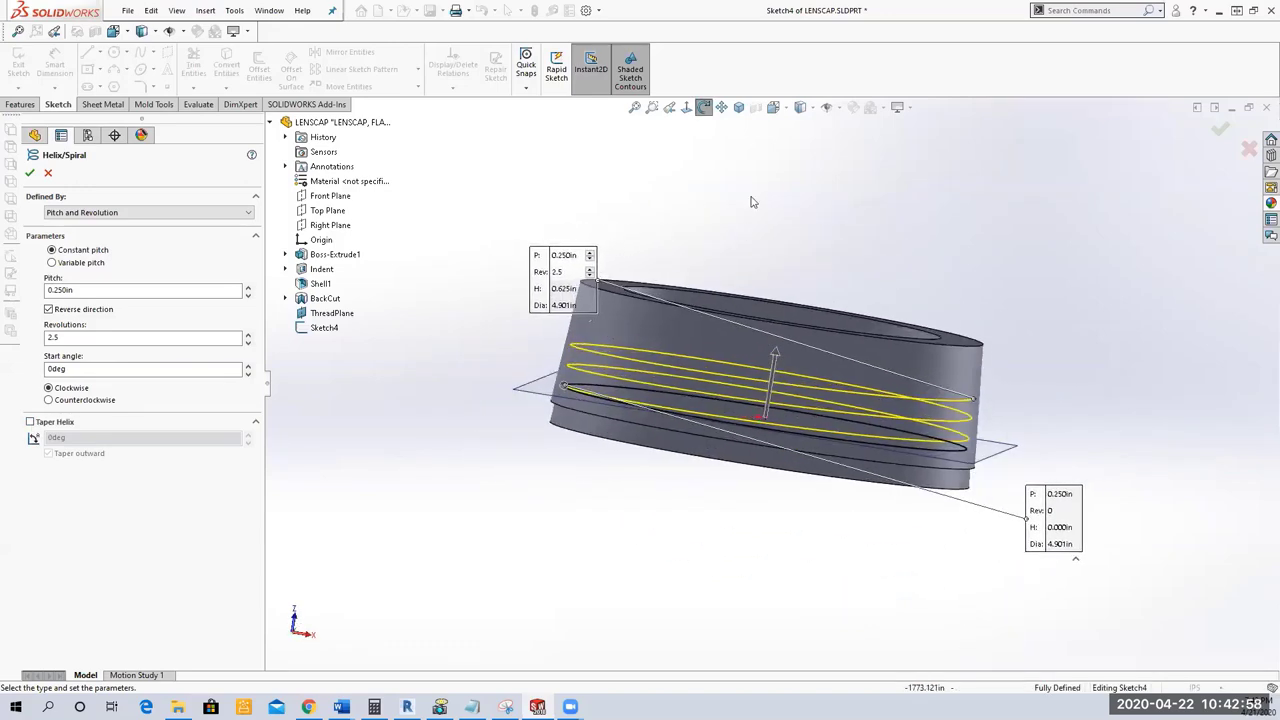
{"action": "left_click", "coordinate": [786, 110]}
{"action": "left_click", "coordinate": [811, 163]}
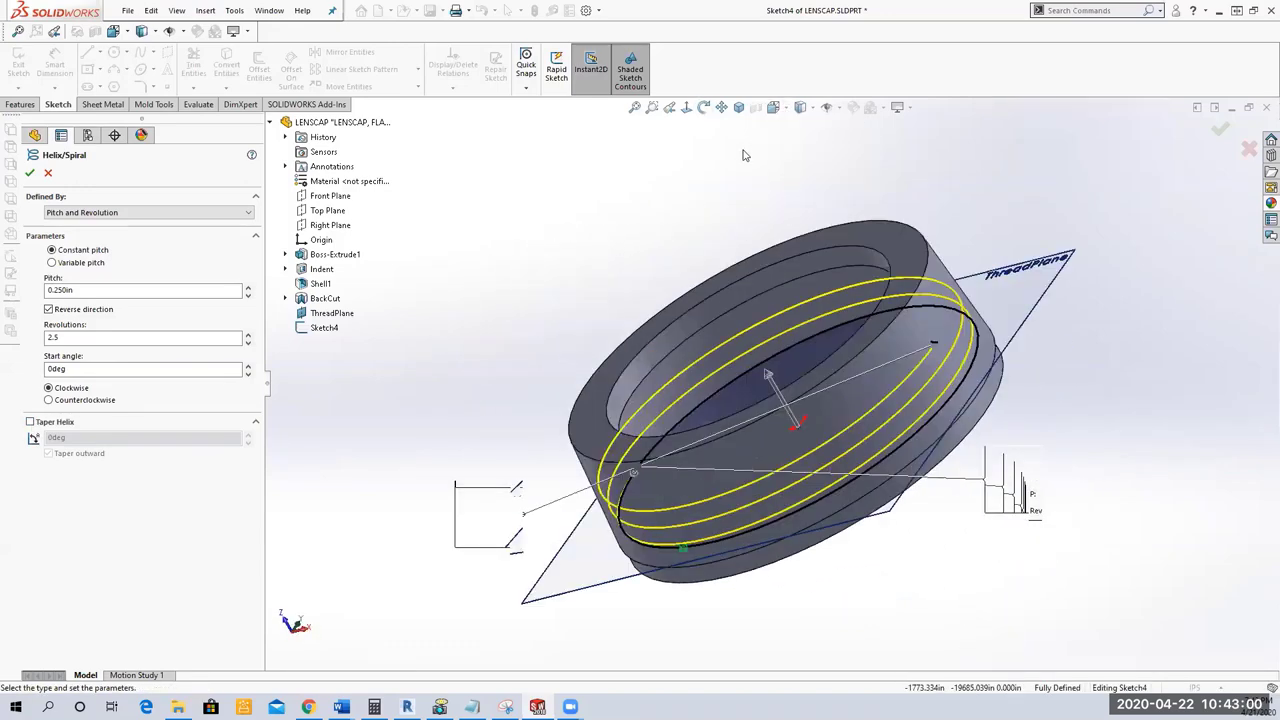
{"action": "scroll", "coordinate": [770, 110], "scroll_direction": "down", "scroll_amount": 2}
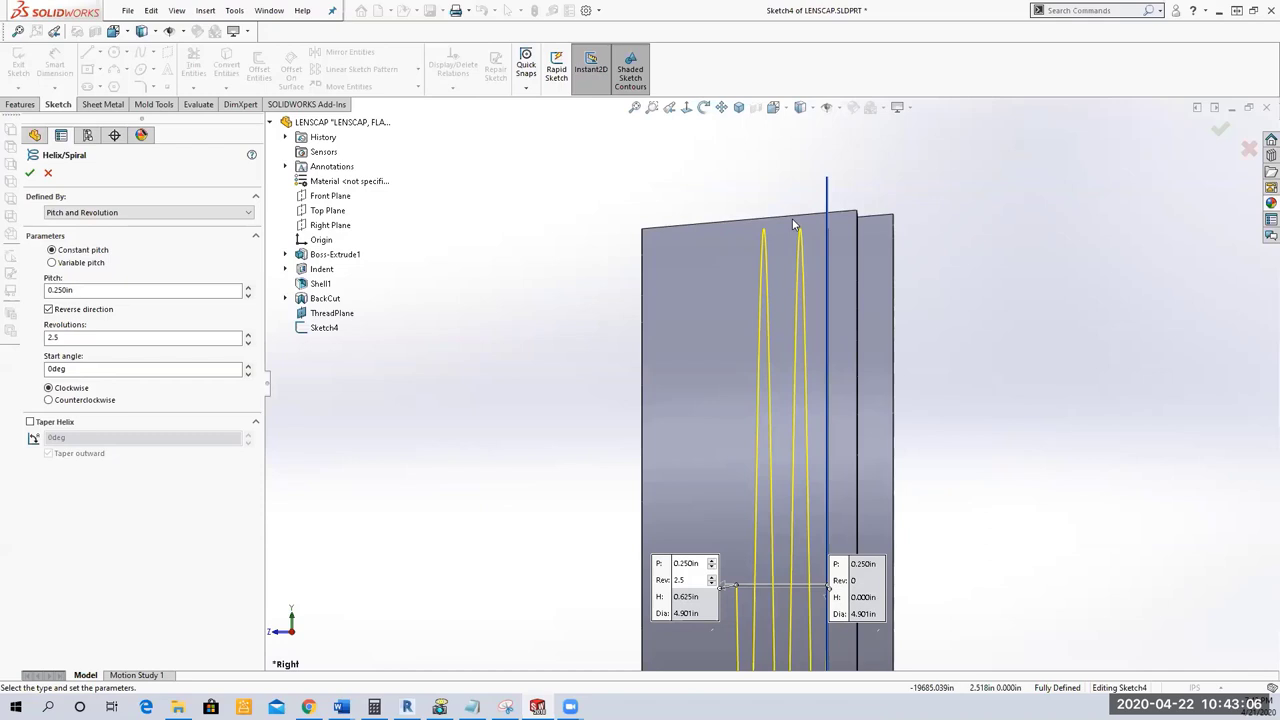
{"action": "left_click", "coordinate": [31, 423]}
{"action": "left_click", "coordinate": [90, 438]}
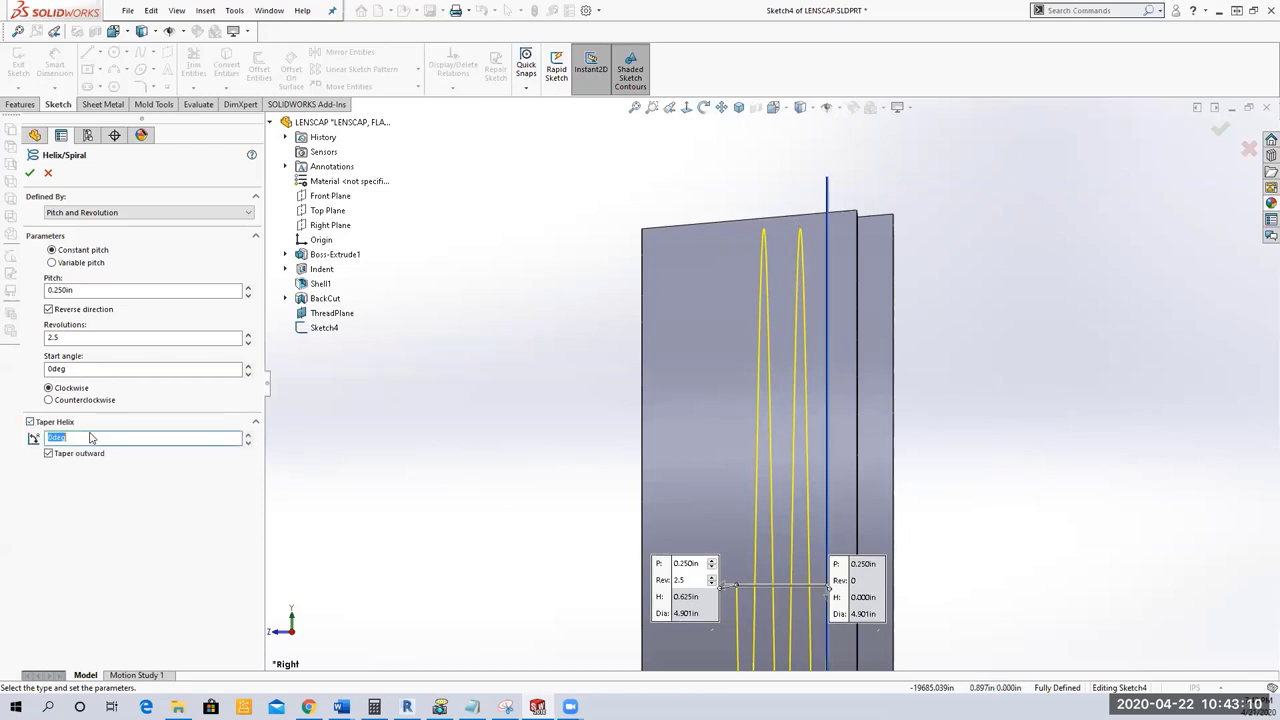
{"action": "type", "text": "5"}
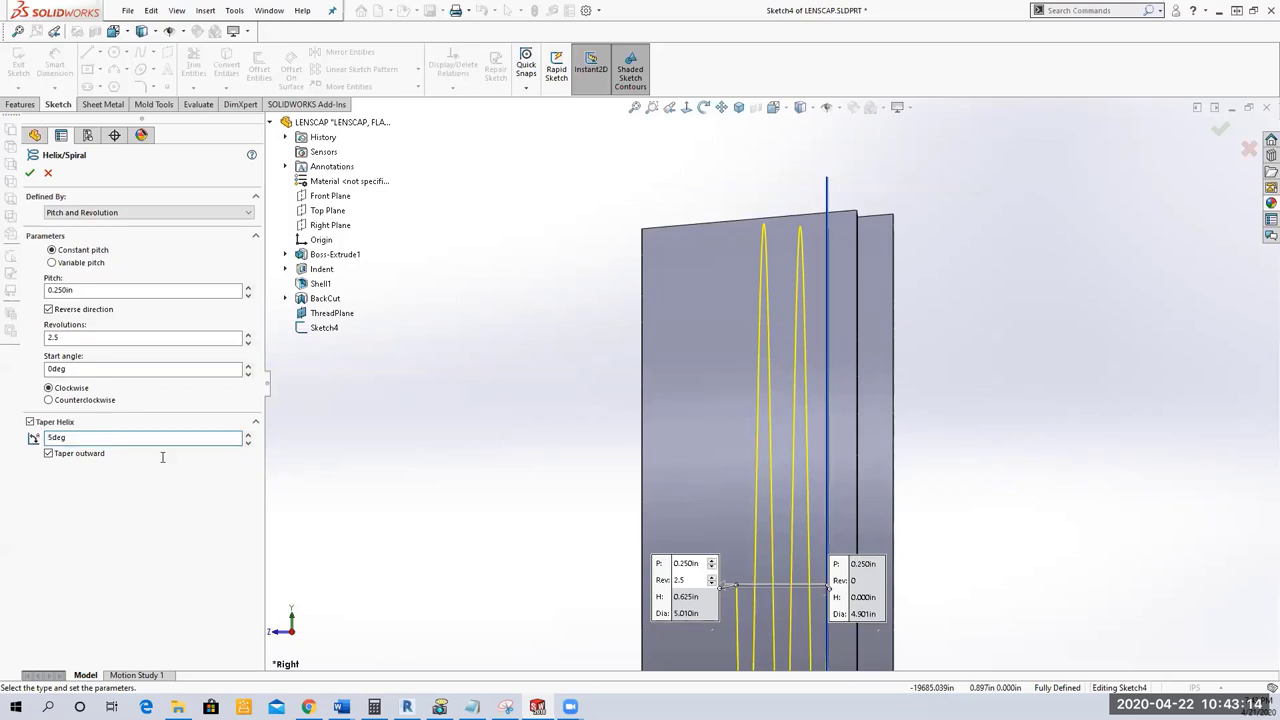
{"action": "left_click", "coordinate": [47, 455]}
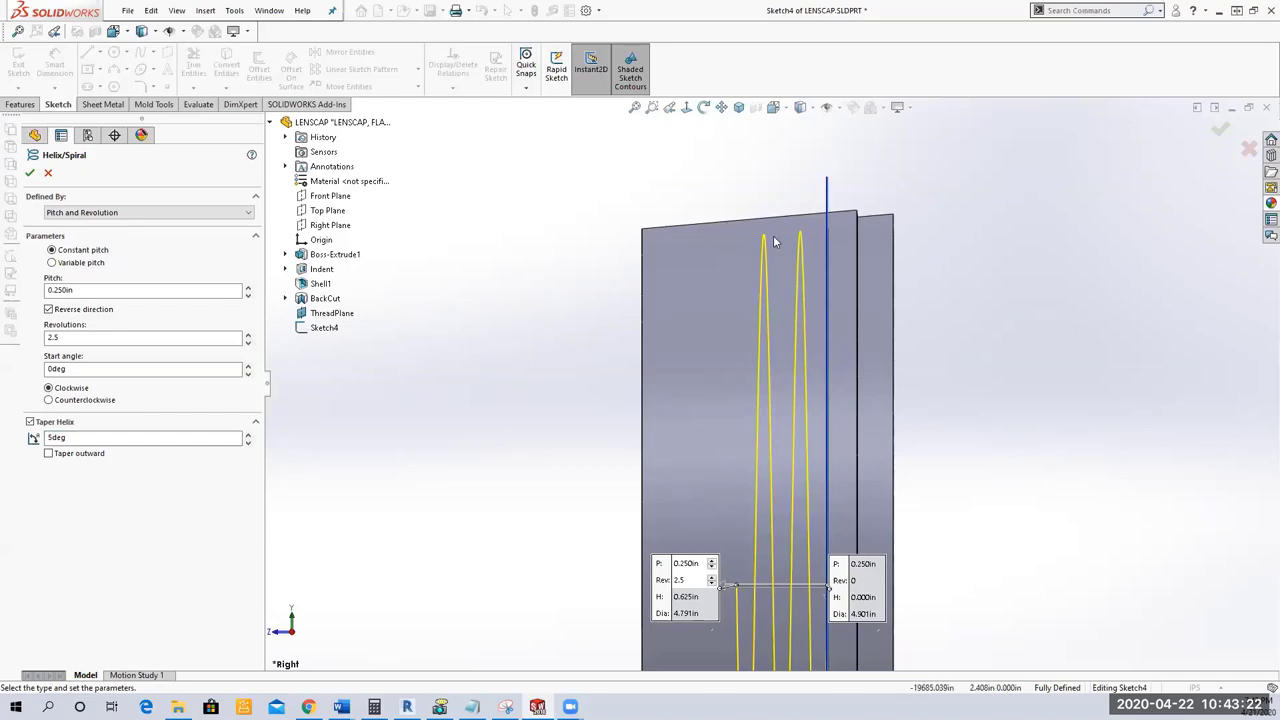
{"action": "middle_click_drag", "start_coordinate": [638, 340], "coordinate": [713, 296]}
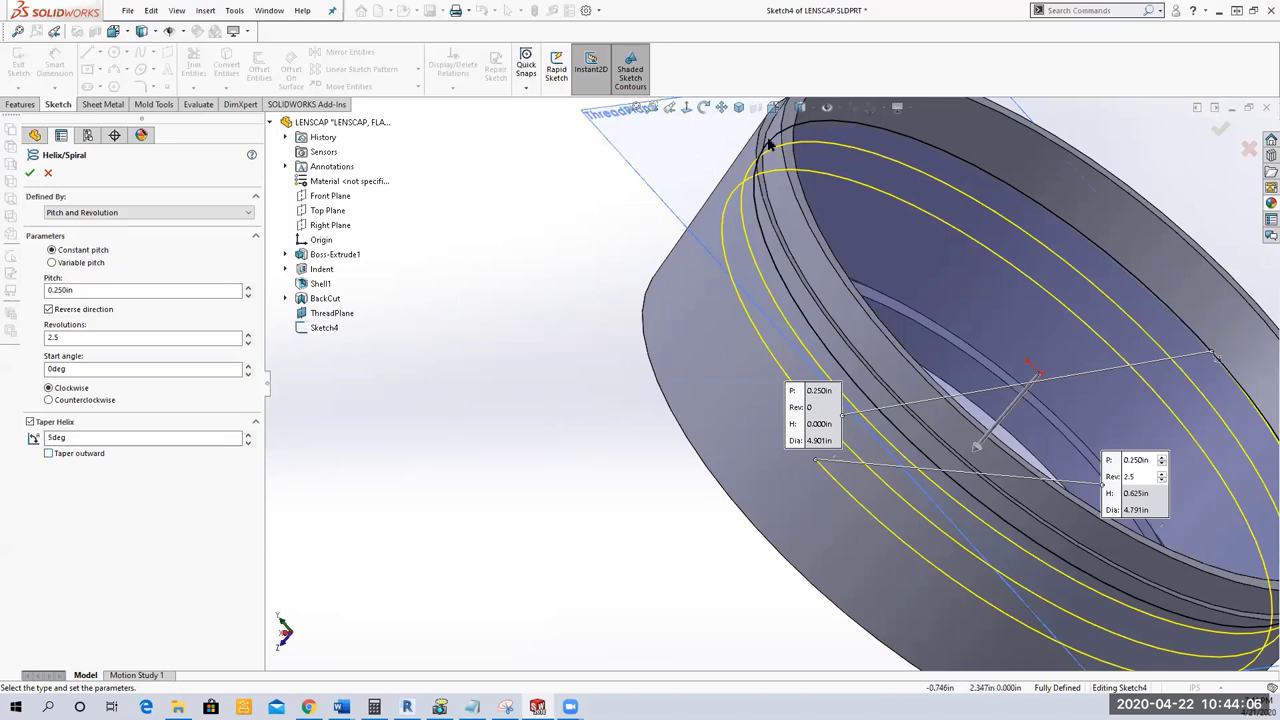
{"action": "left_click", "coordinate": [30, 174]}
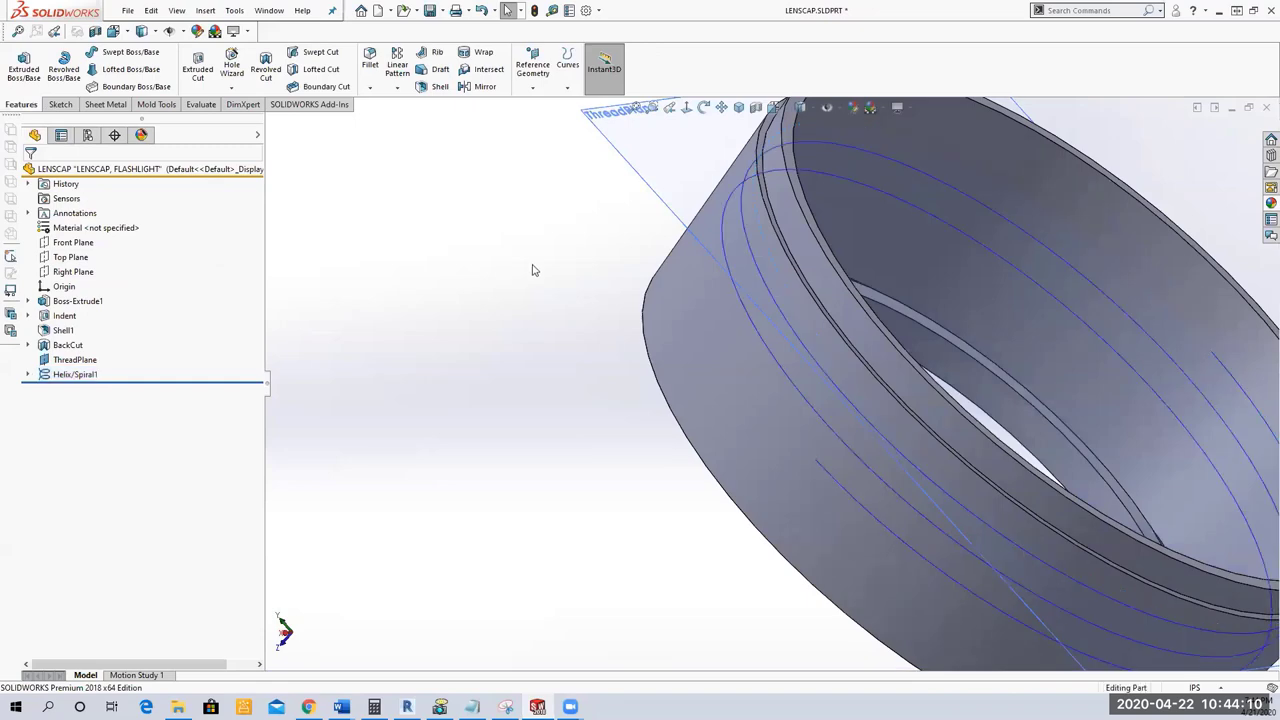
Hide ThreadPlane and check from the right side how the helix follows the cap's drafted wall.
{"action": "key", "text": "f"}
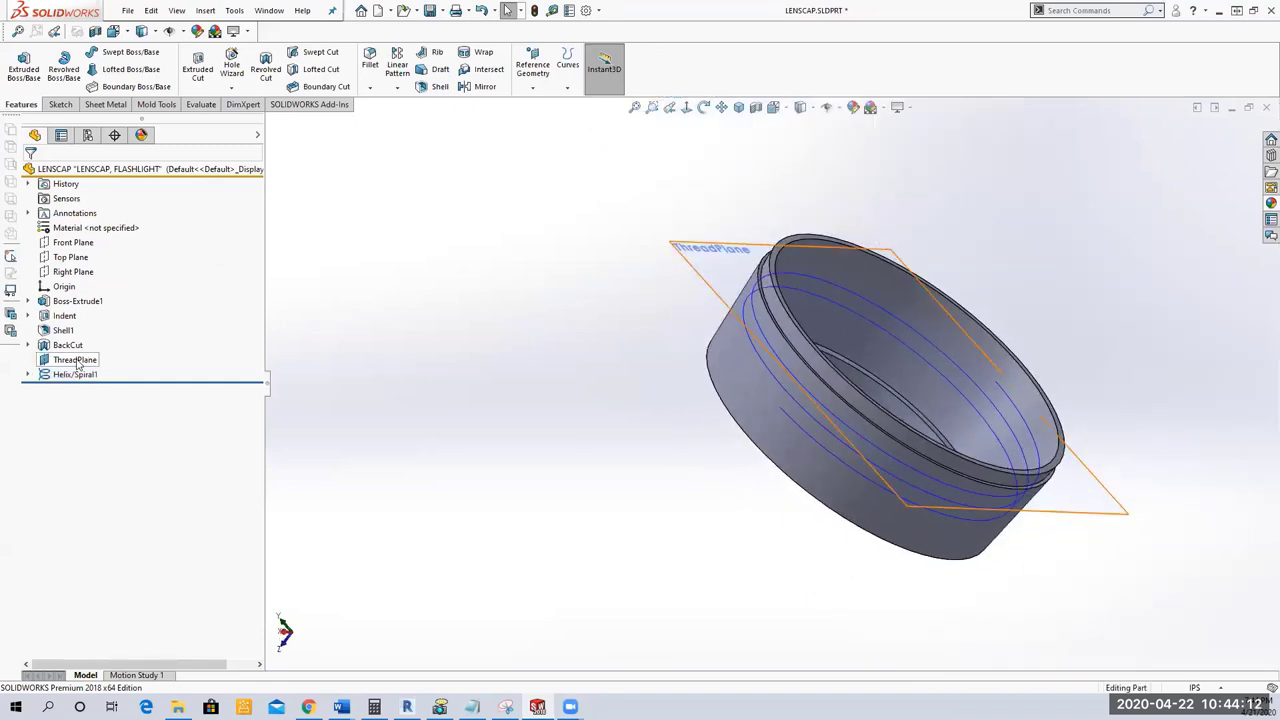
{"action": "left_click", "coordinate": [77, 362]}
{"action": "left_click", "coordinate": [125, 334]}
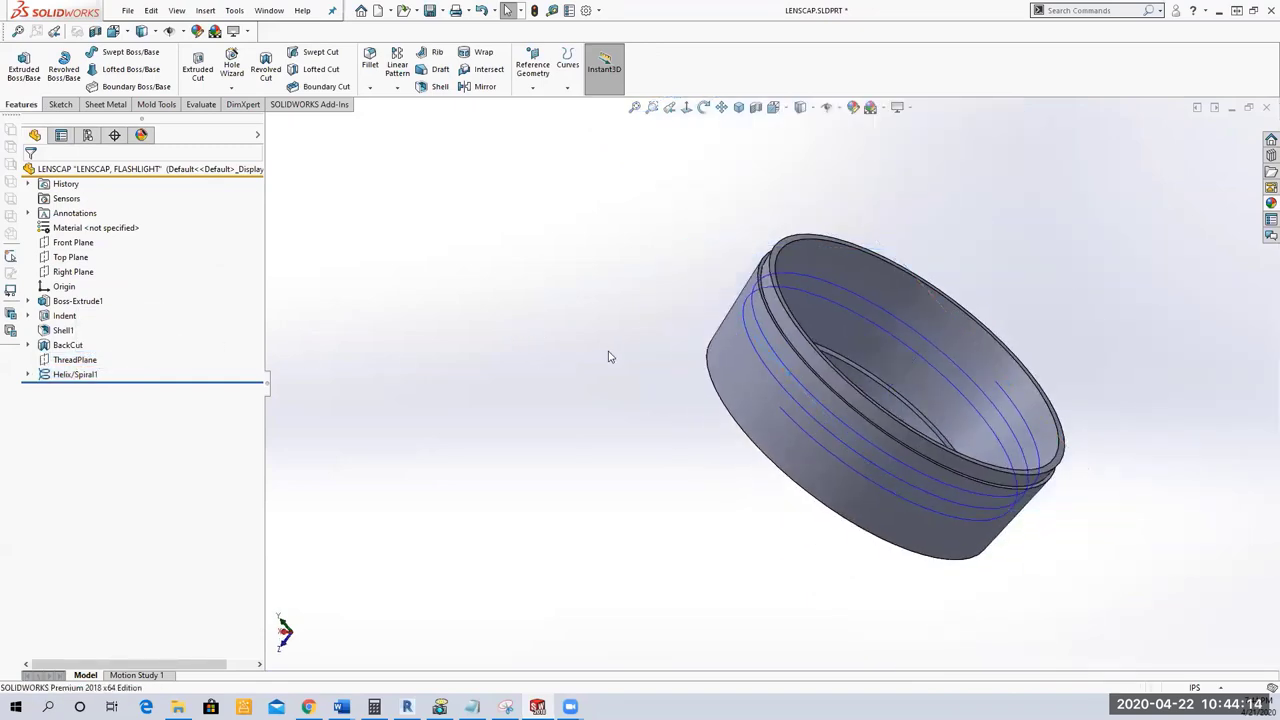
{"action": "middle_click_drag", "start_coordinate": [610, 357], "coordinate": [749, 206]}
{"action": "left_click", "coordinate": [801, 107]}
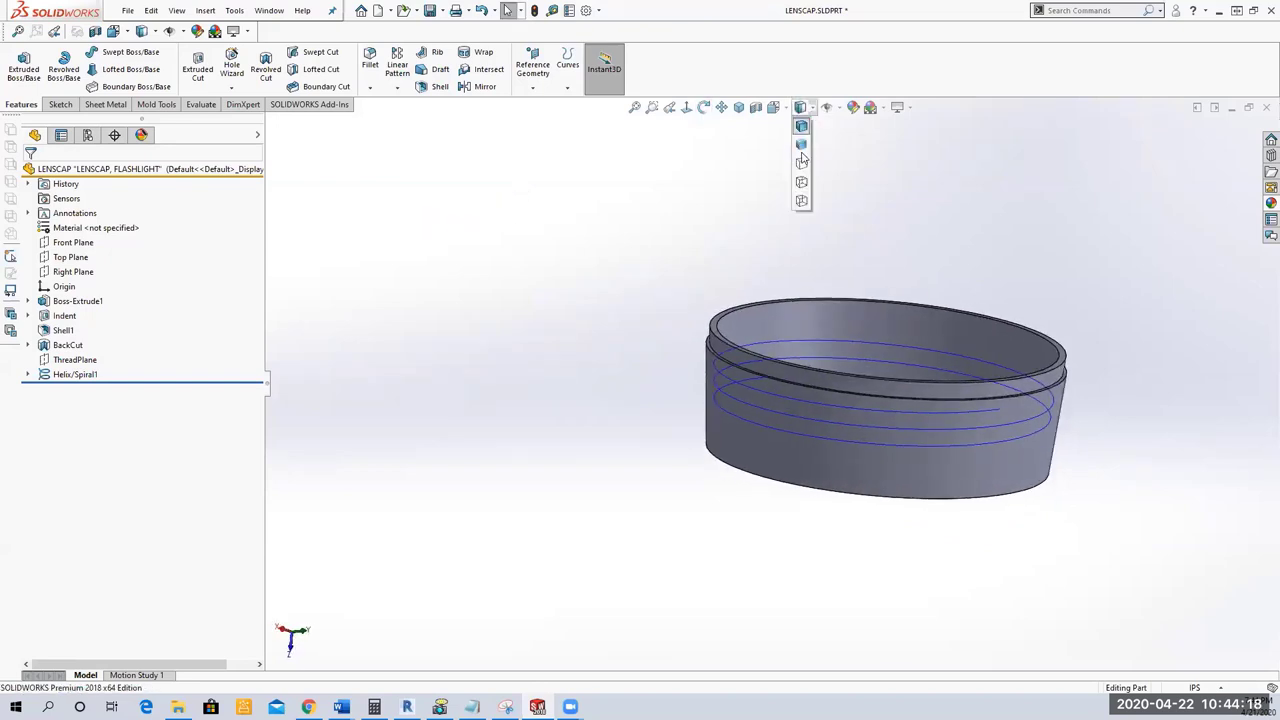
{"action": "left_click", "coordinate": [775, 107]}
{"action": "left_click", "coordinate": [810, 165]}
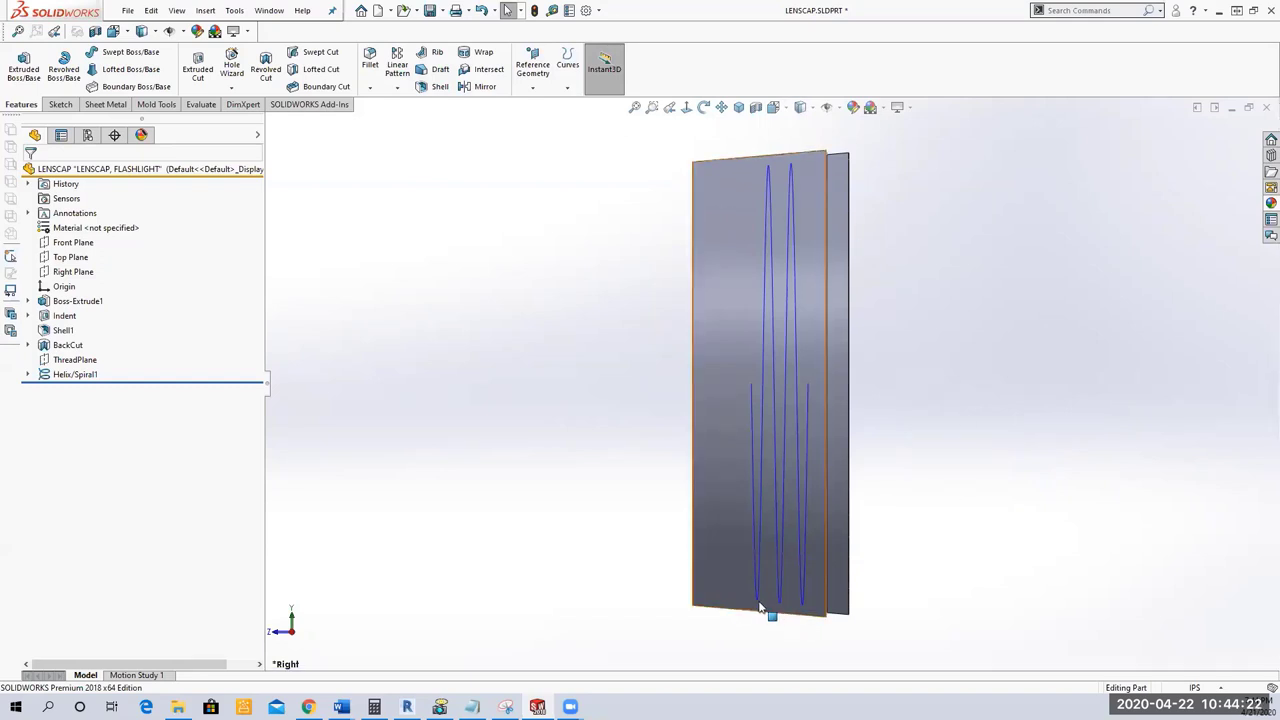
{"action": "left_click", "coordinate": [790, 165]}
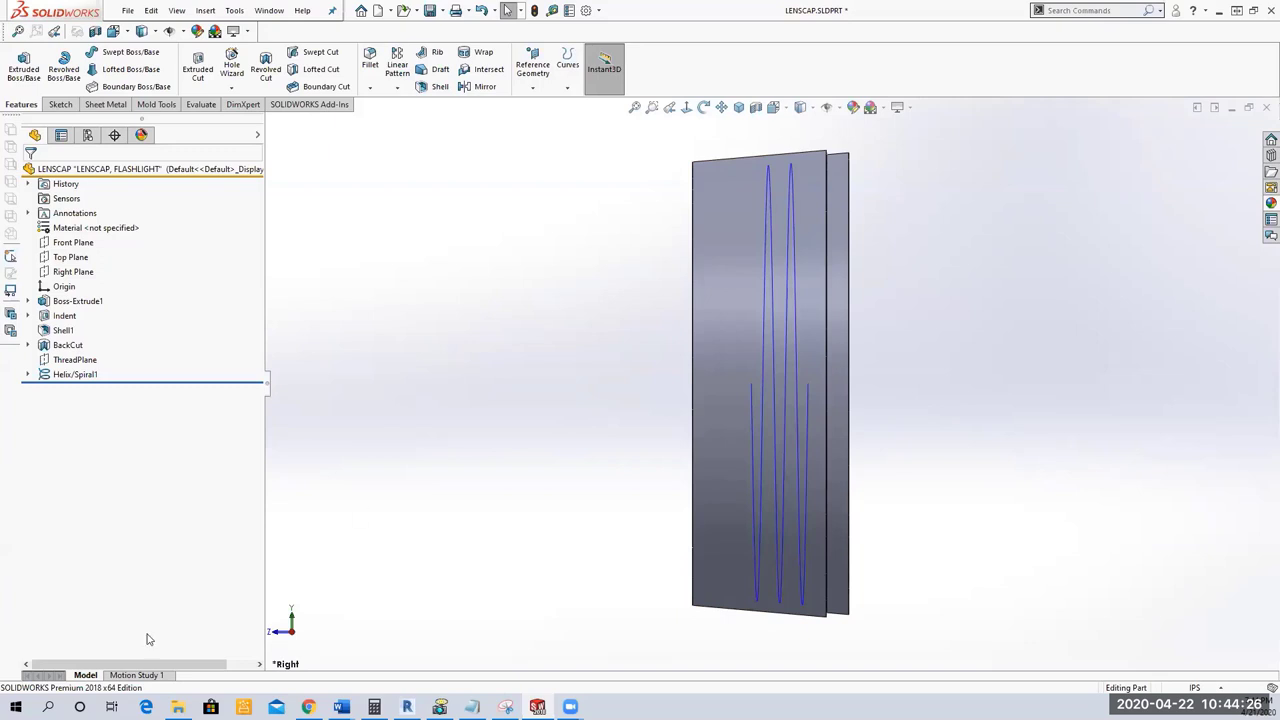
Rename the helix feature ThreadPath and save the part.
{"action": "left_click", "coordinate": [62, 376]}
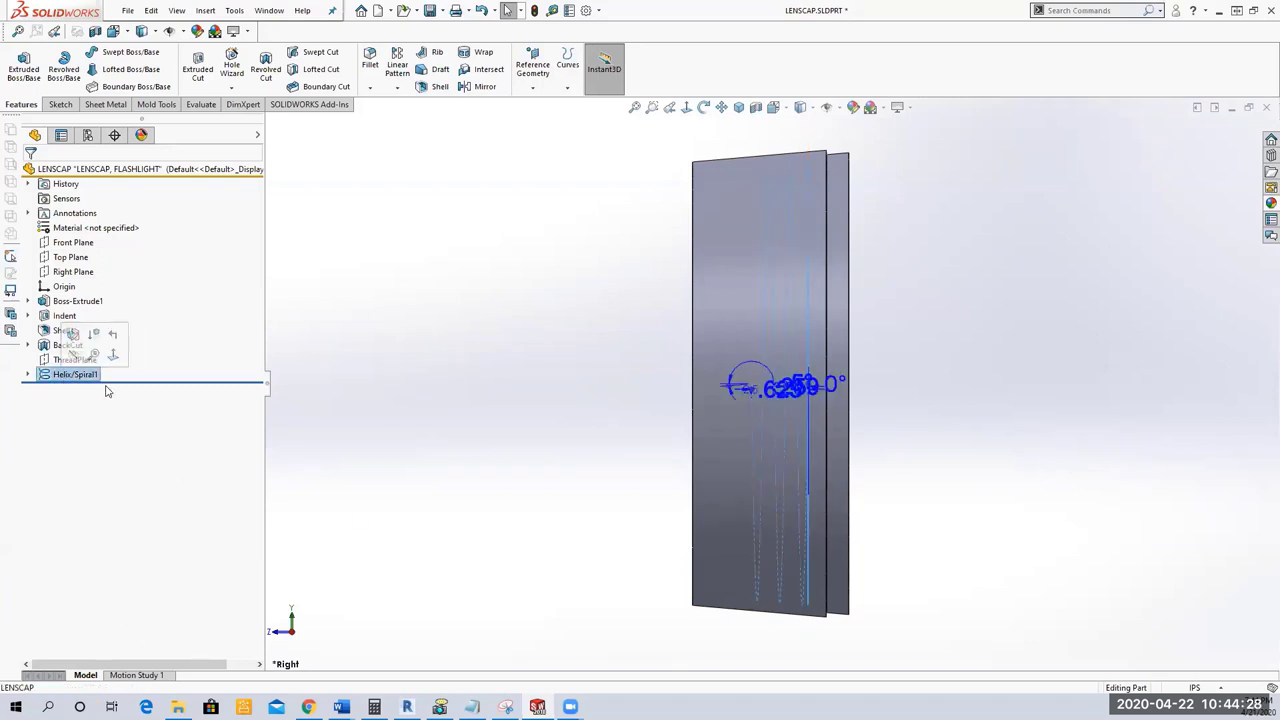
{"action": "key", "text": "F2"}
{"action": "type", "text": "Thread"}
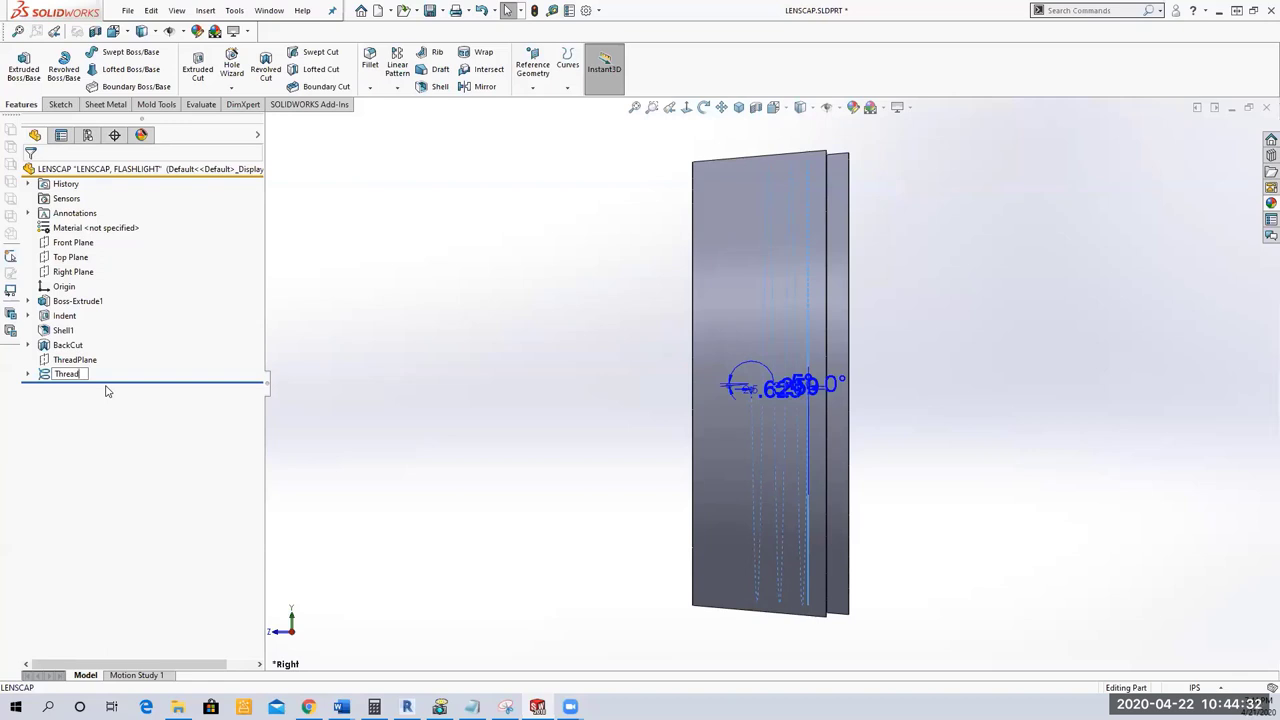
{"action": "type", "text": "Path"}
{"action": "key", "text": "Return"}
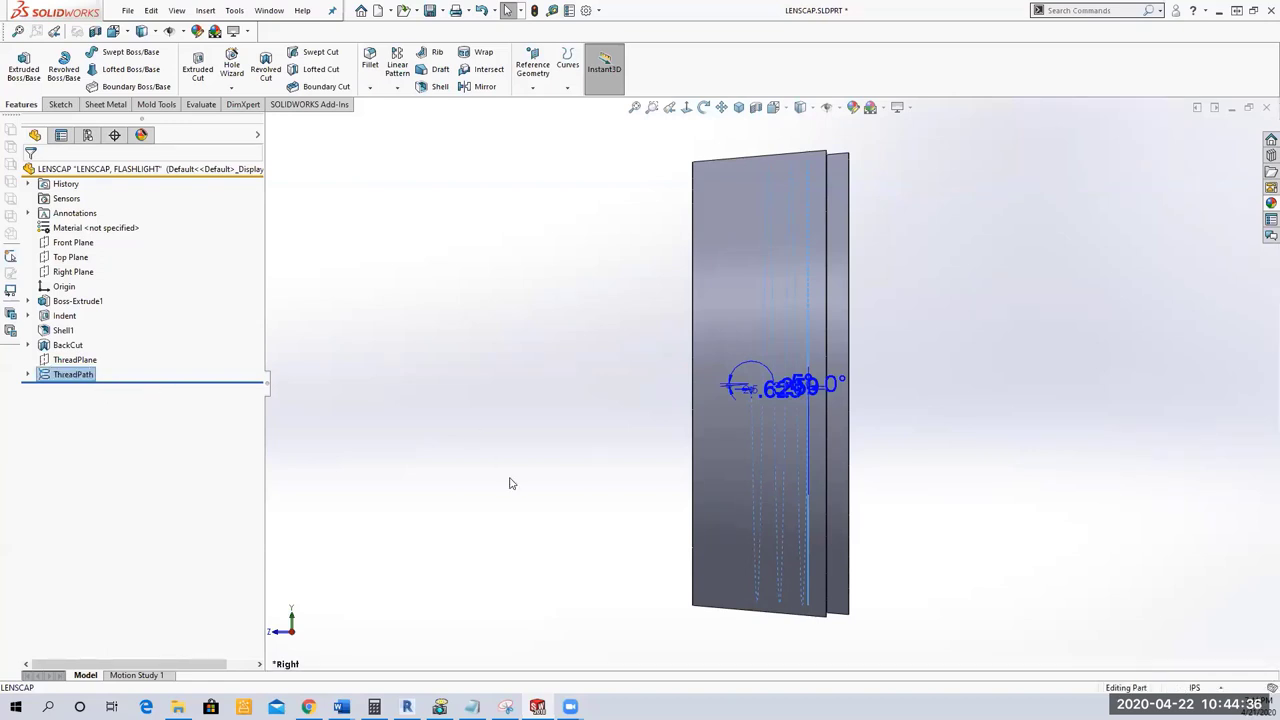
{"action": "left_click", "coordinate": [545, 358]}
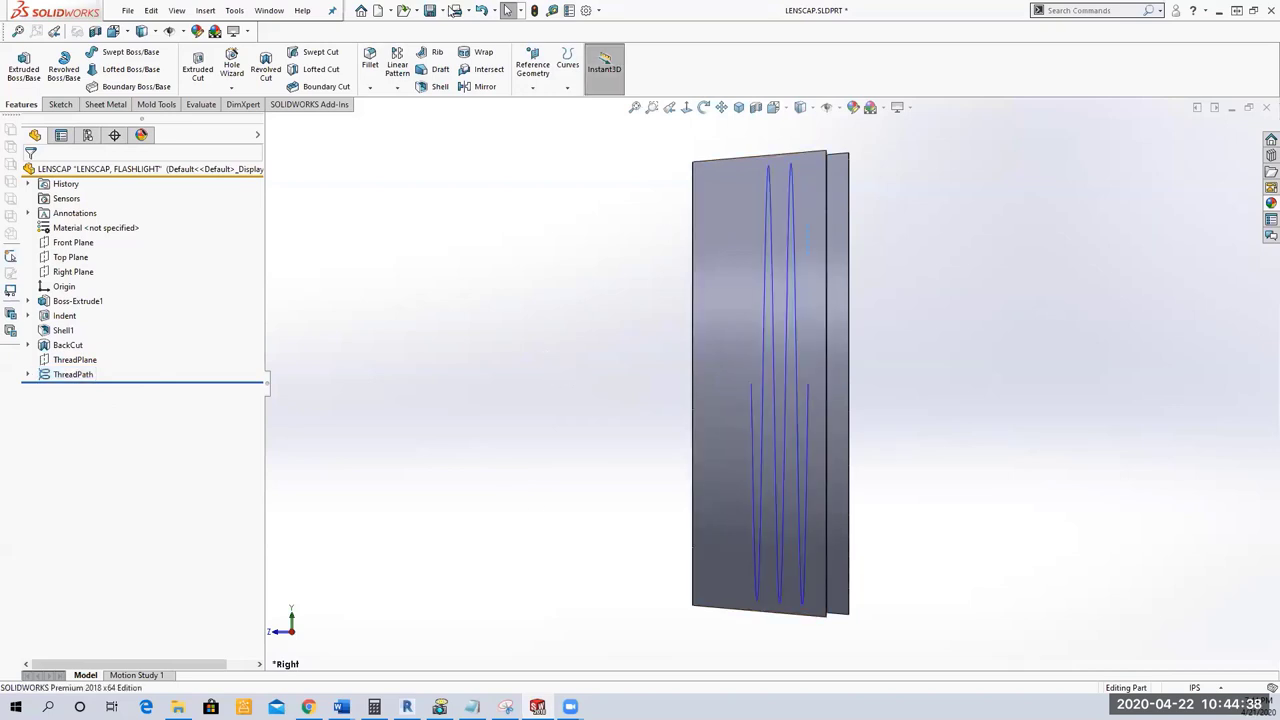
{"action": "key", "text": "ctrl+s"}
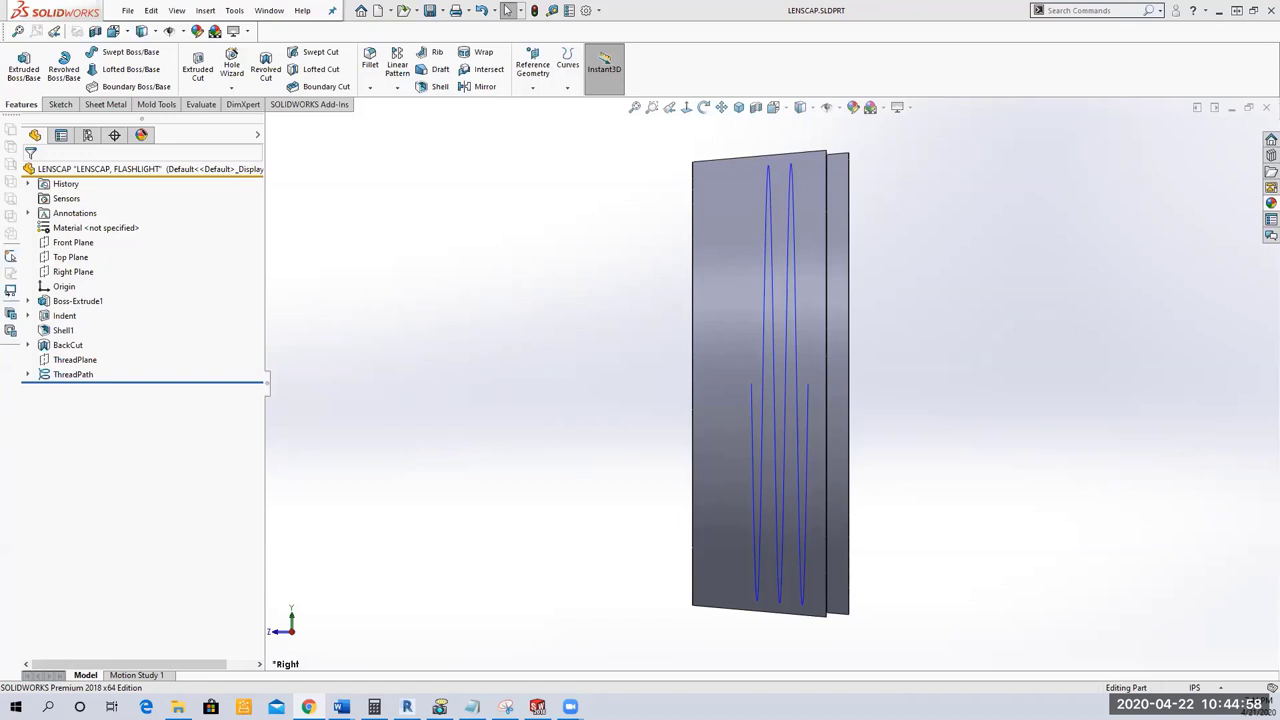
Start a new sketch on the Top Plane for the thread profile.
{"action": "left_click", "coordinate": [70, 258]}
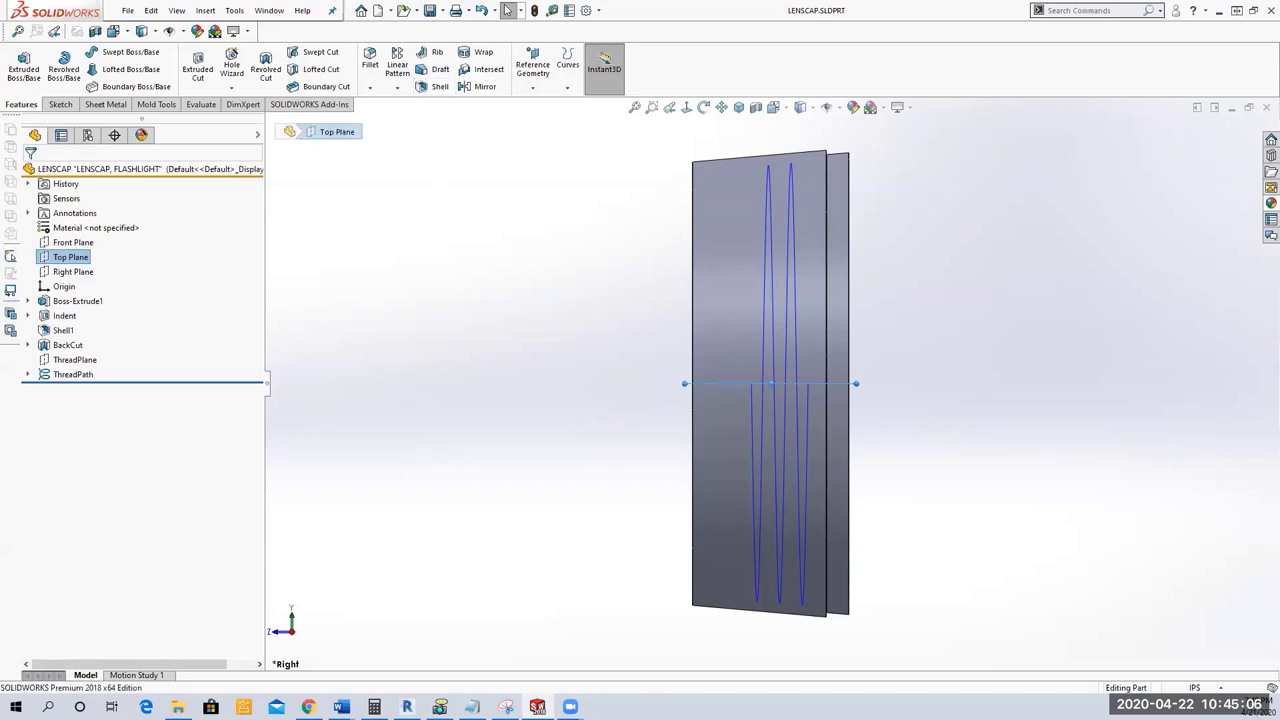
{"action": "left_click_drag", "start_coordinate": [755, 374], "coordinate": [741, 368]}
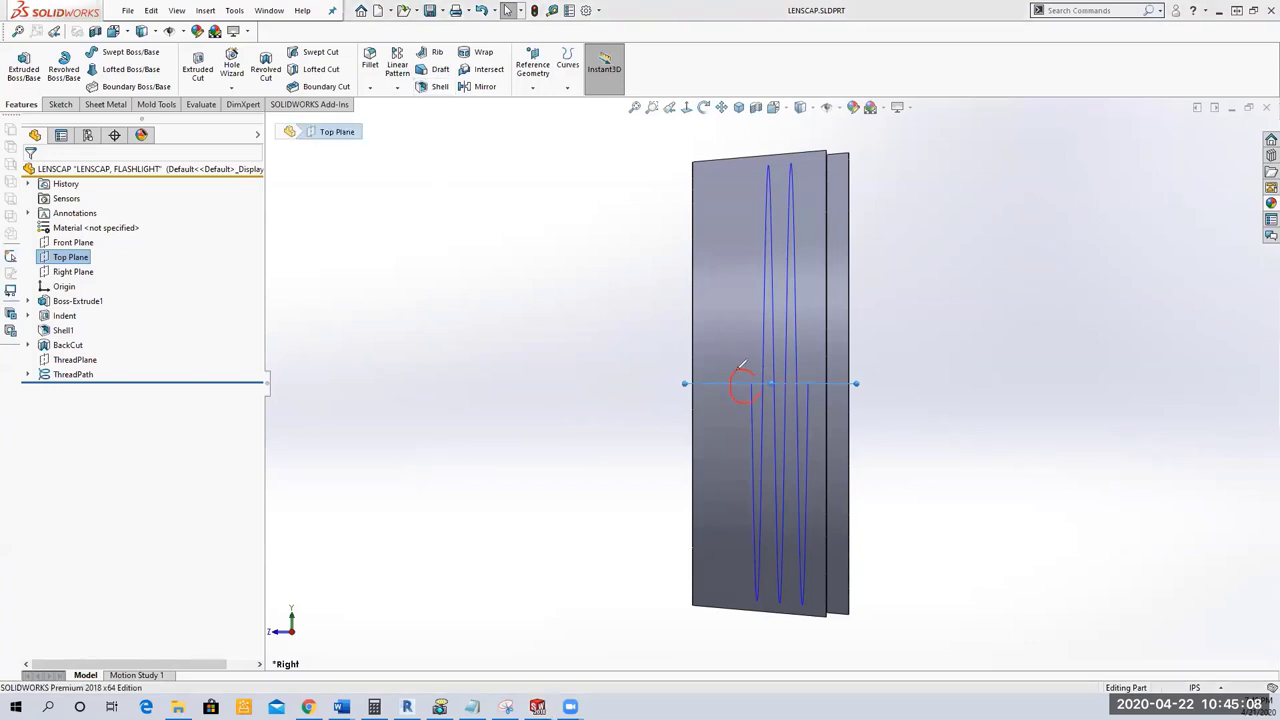
{"action": "left_click_drag", "start_coordinate": [826, 387], "coordinate": [812, 376]}
{"action": "key", "text": "e"}
{"action": "middle_click_drag", "start_coordinate": [474, 417], "coordinate": [541, 175]}
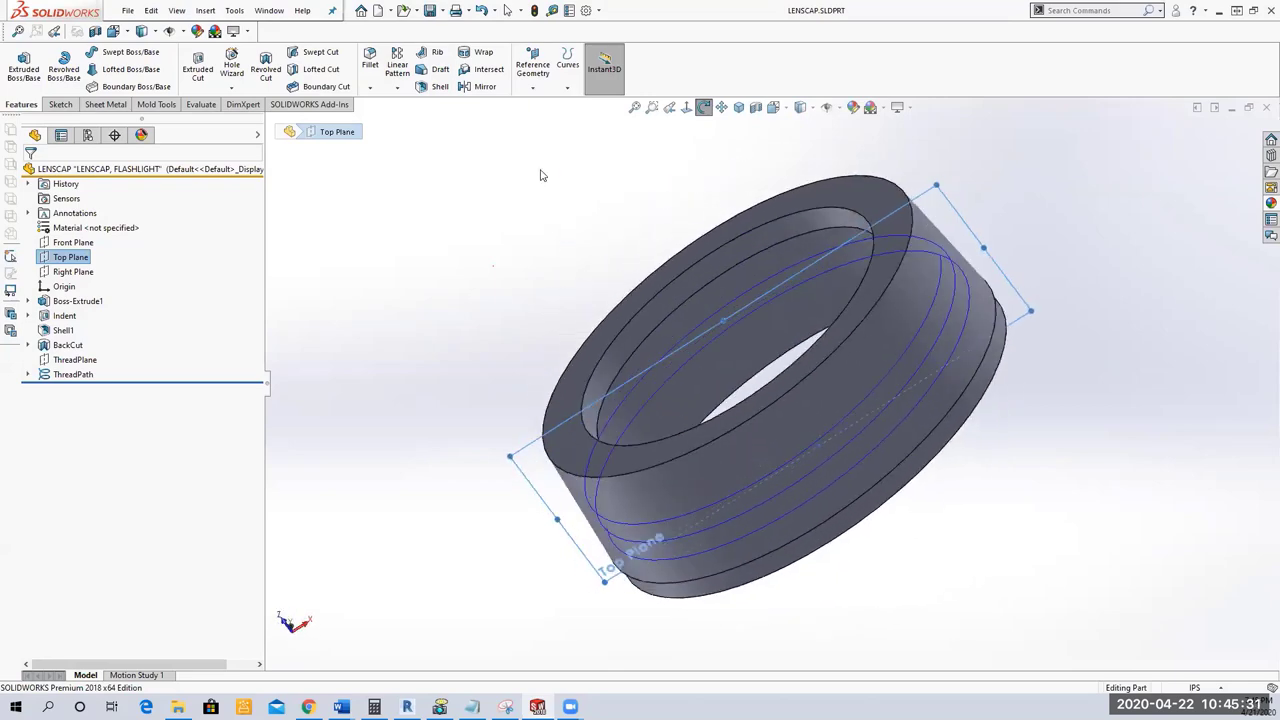
{"action": "right_click", "coordinate": [76, 259]}
{"action": "left_click", "coordinate": [87, 238]}
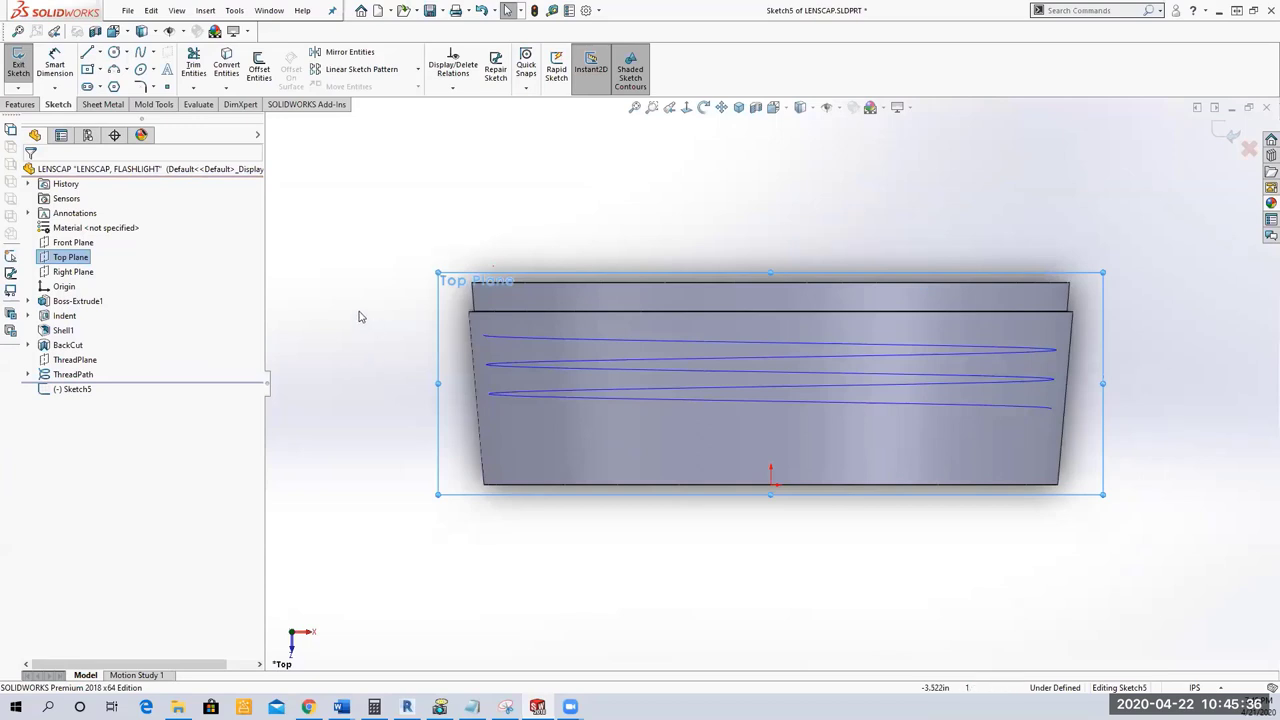
{"action": "left_click", "coordinate": [316, 316]}
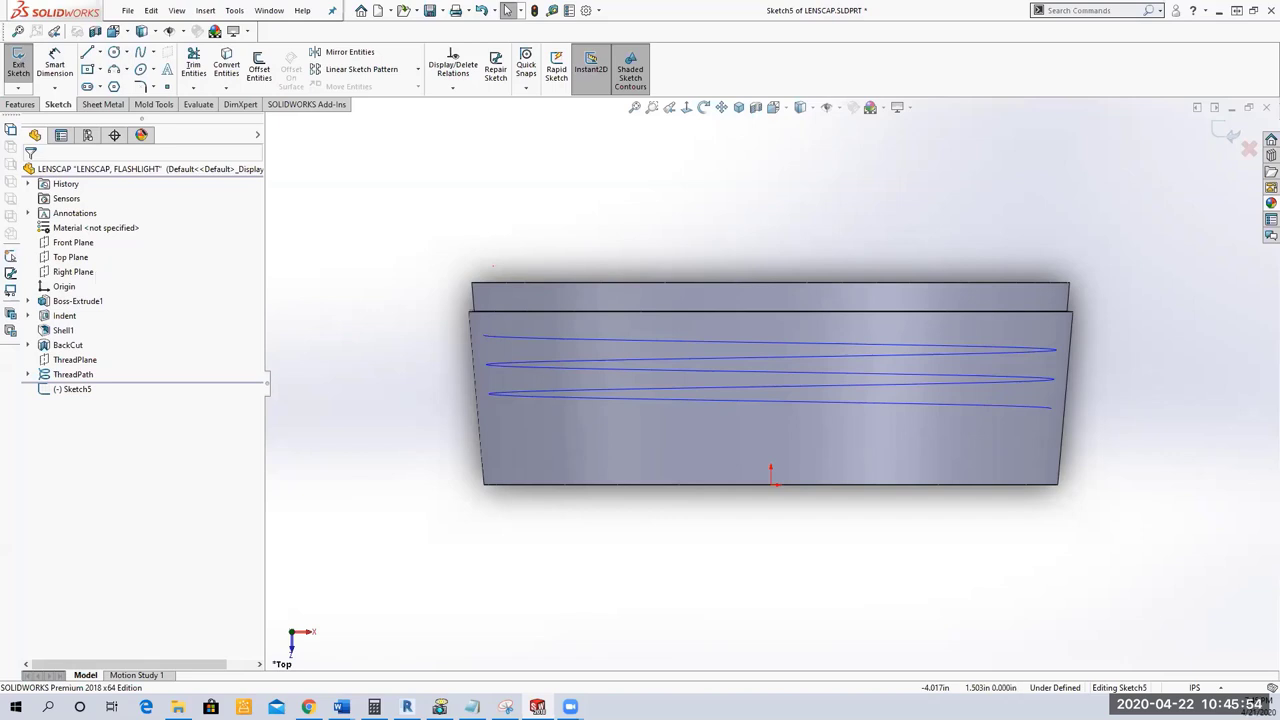
{"action": "left_click", "coordinate": [354, 281]}
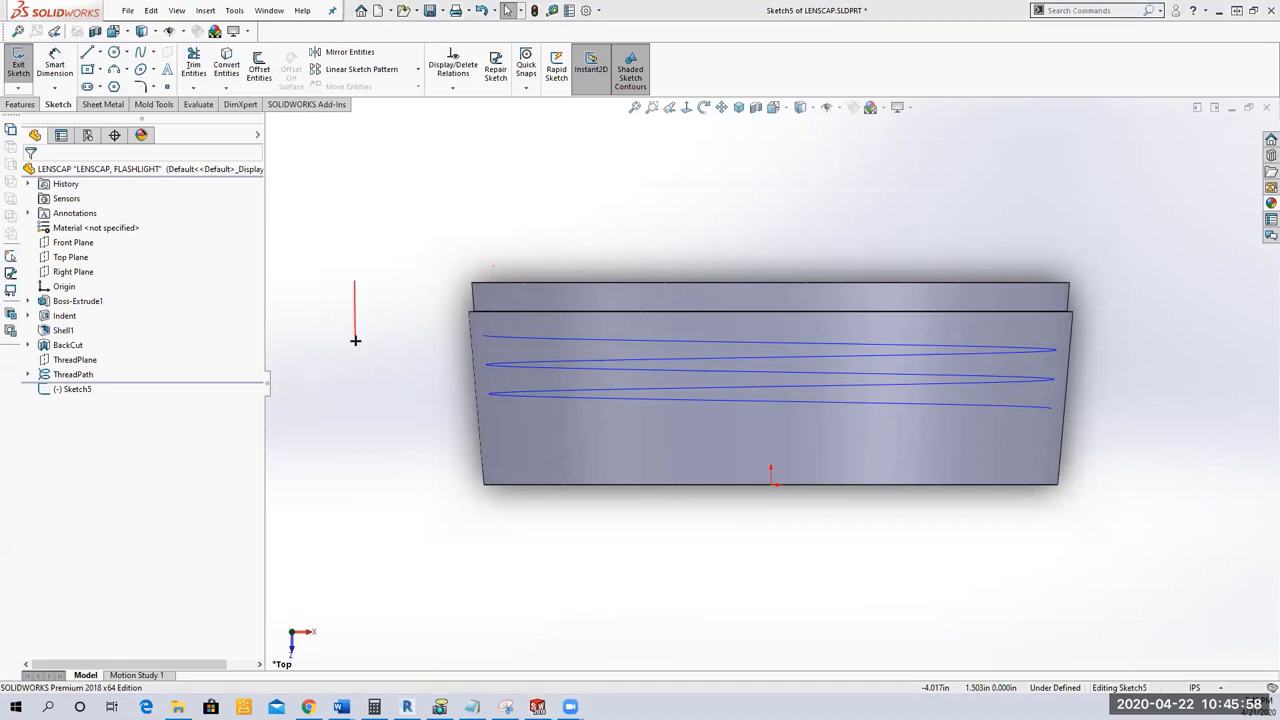
{"action": "left_click", "coordinate": [354, 341]}
{"action": "left_click", "coordinate": [354, 341]}
{"action": "left_click", "coordinate": [397, 323]}
{"action": "left_click", "coordinate": [397, 291]}
{"action": "left_click", "coordinate": [354, 281]}
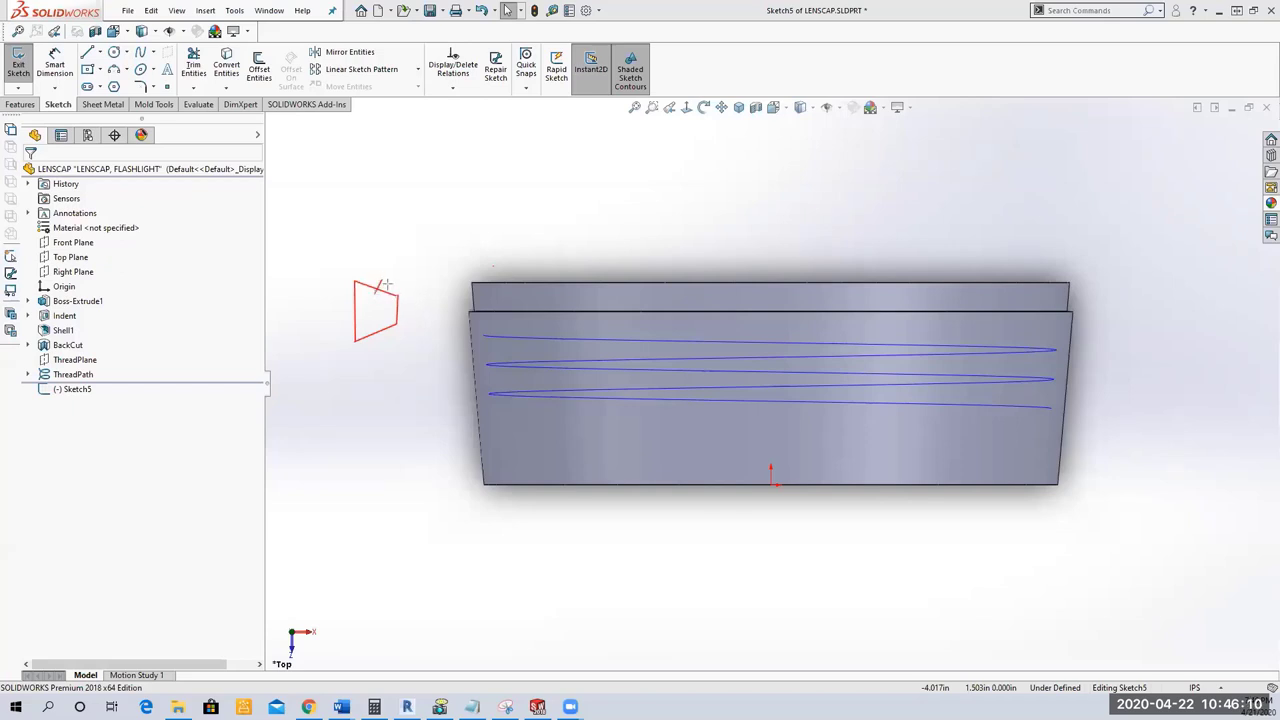
{"action": "left_click", "coordinate": [373, 329]}
Sketch a closed trapezoid outside the cap's wall, with a long vertical side about 0.455 in and slanted sides about 0.43 in.
{"action": "left_click", "coordinate": [88, 52]}
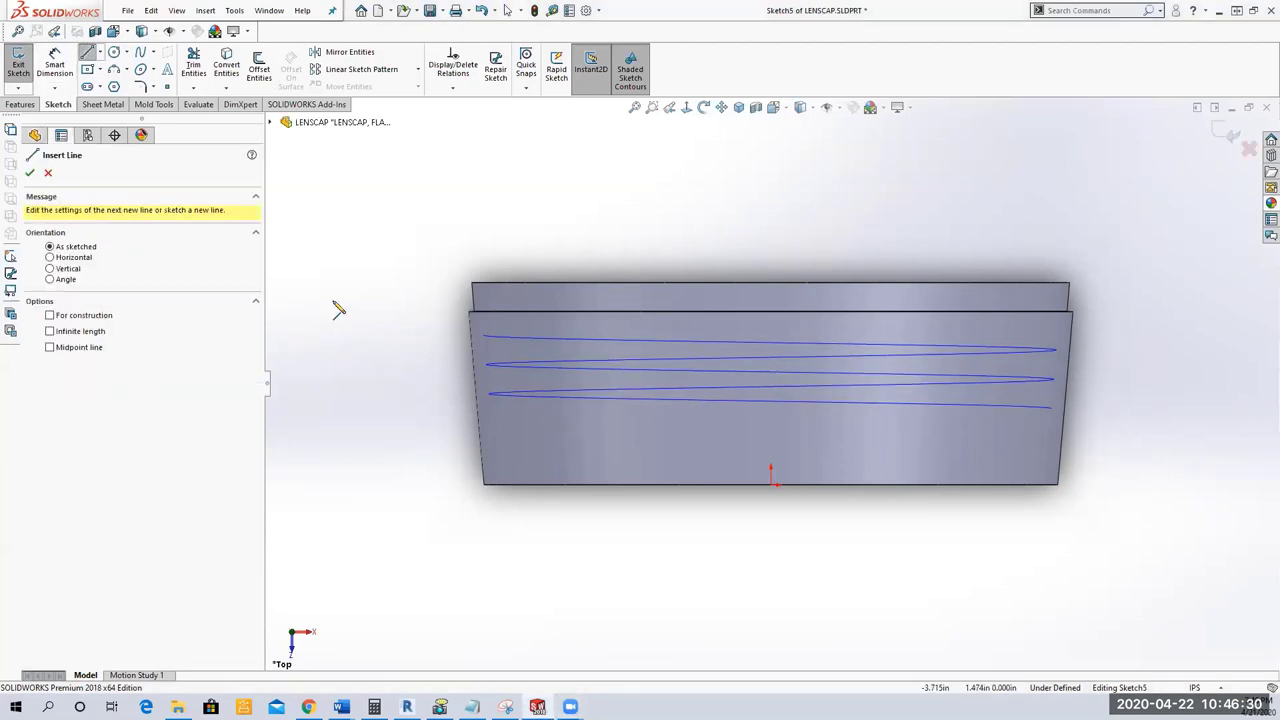
{"action": "left_click", "coordinate": [344, 284]}
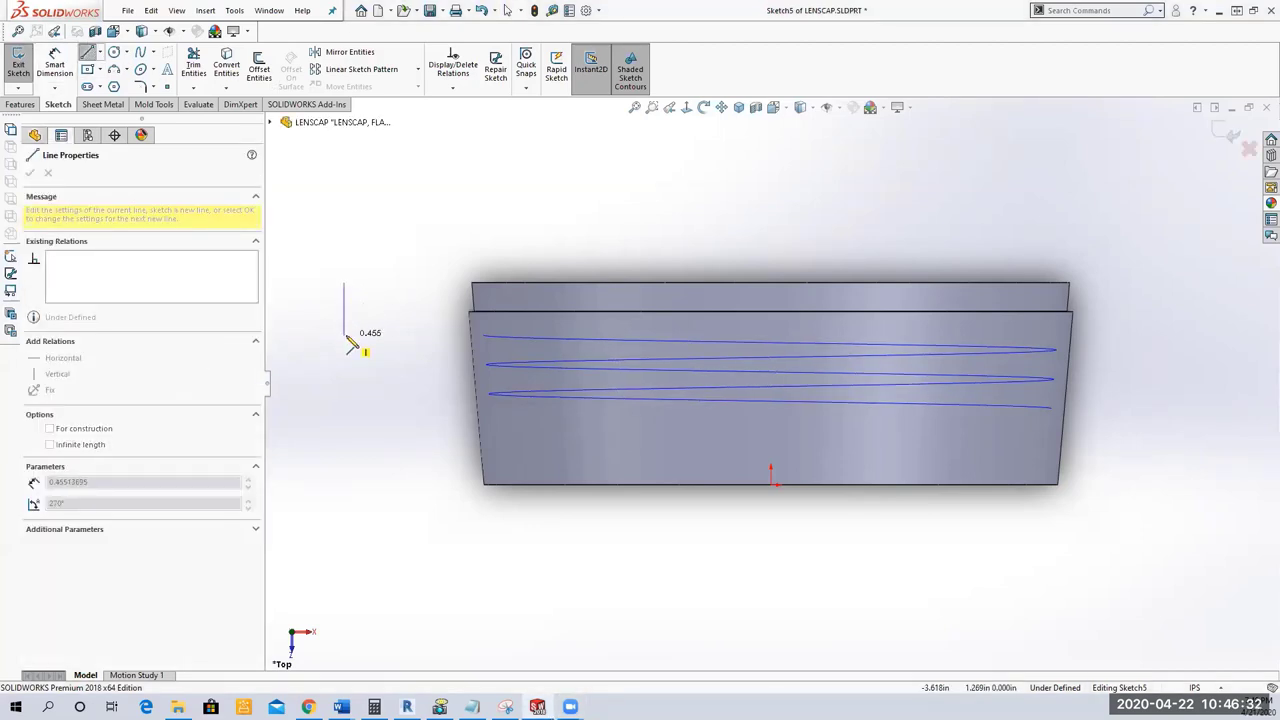
{"action": "left_click", "coordinate": [344, 335]}
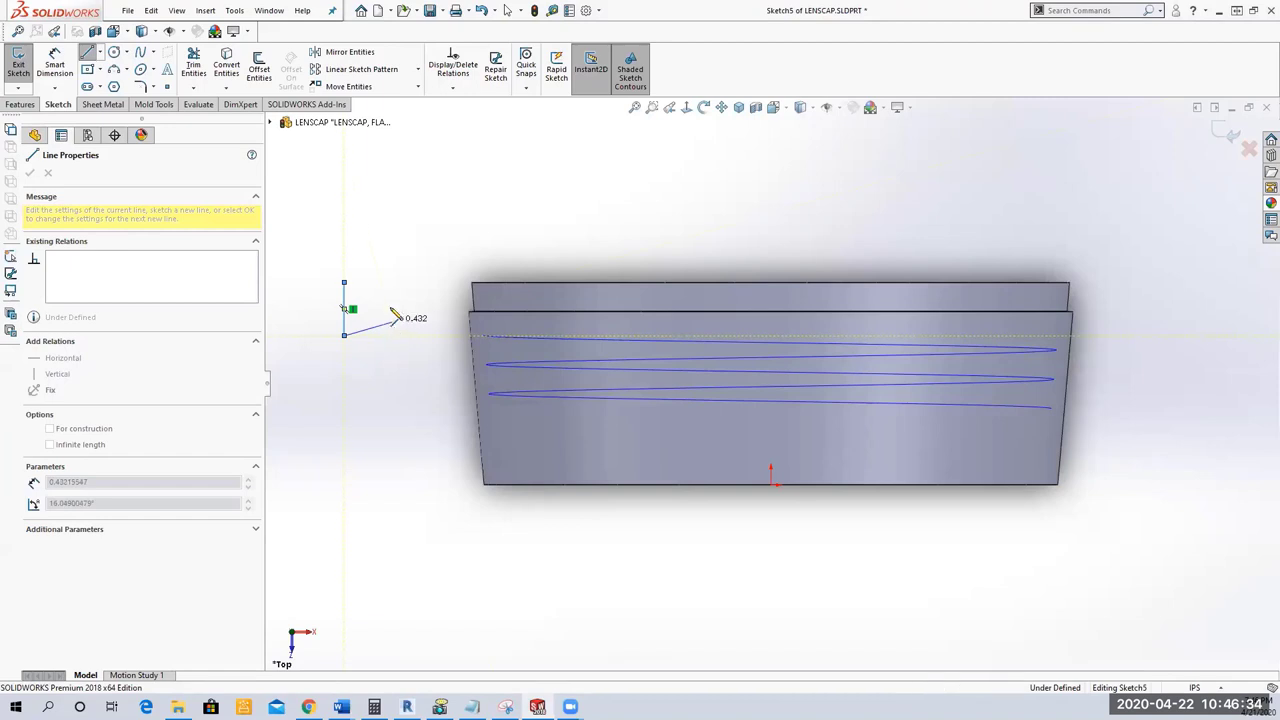
{"action": "left_click", "coordinate": [393, 320]}
{"action": "left_click", "coordinate": [393, 297]}
{"action": "left_click", "coordinate": [344, 284]}
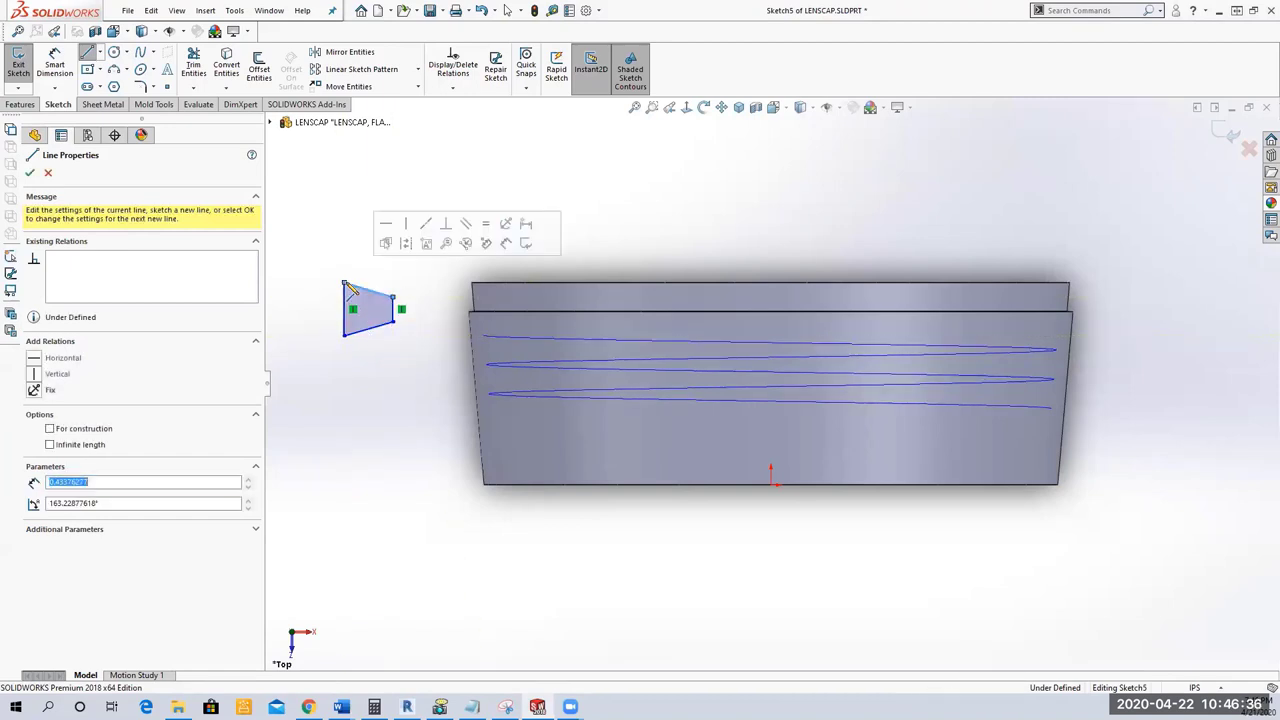
{"action": "right_click", "coordinate": [349, 287]}
{"action": "left_click", "coordinate": [366, 292]}
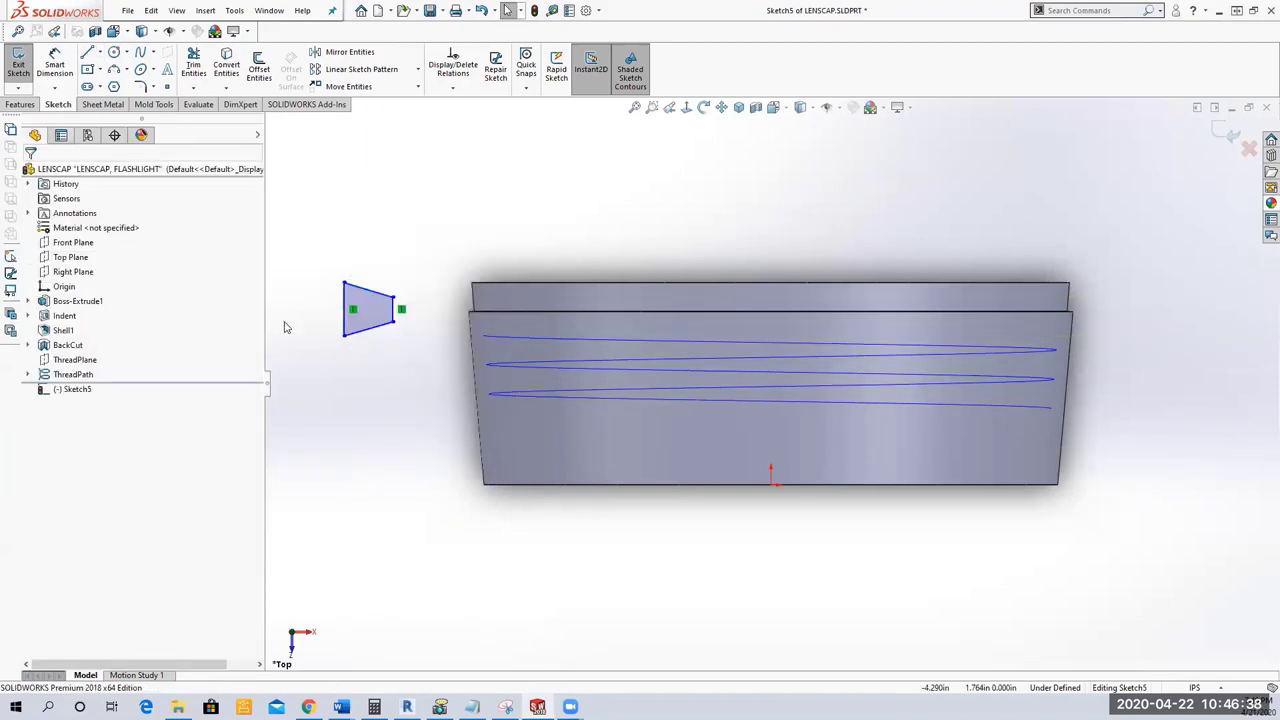
Draw a centerline between the midpoints of the trapezoid's two vertical sides and make it horizontal.
{"action": "scroll", "coordinate": [340, 323], "scroll_direction": "down", "scroll_amount": 3}
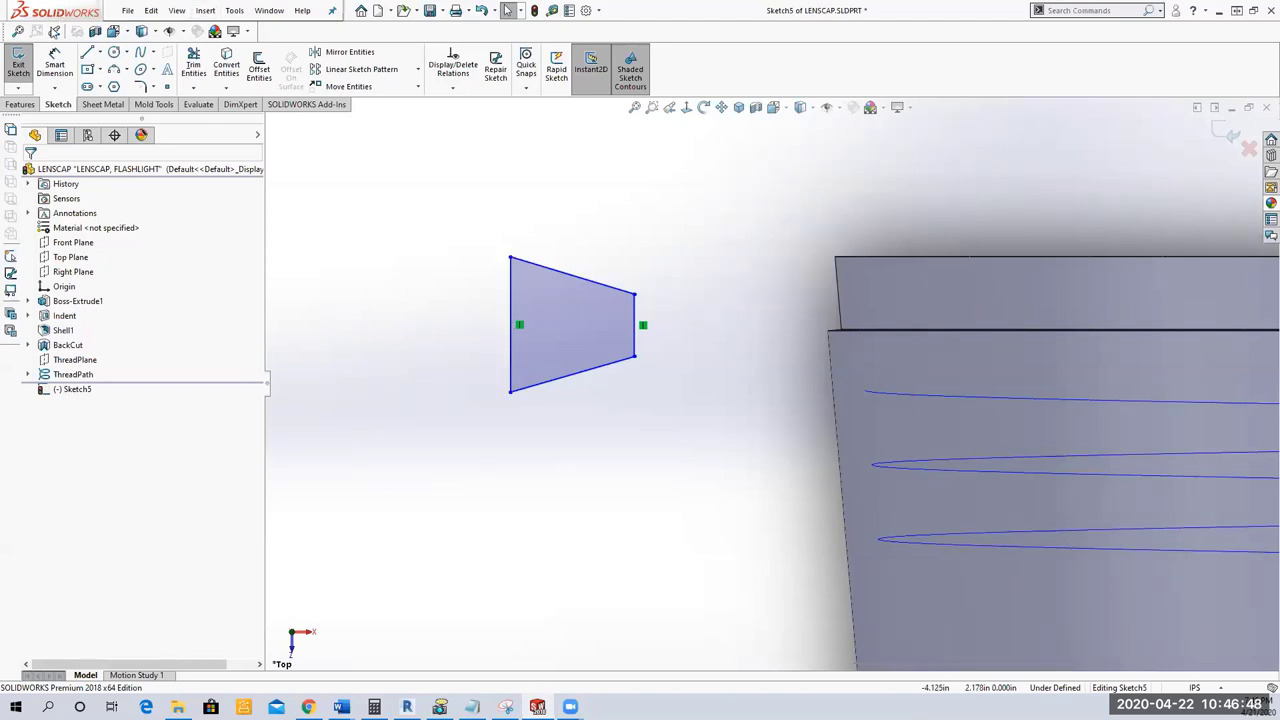
{"action": "left_click", "coordinate": [100, 54]}
{"action": "left_click", "coordinate": [100, 88]}
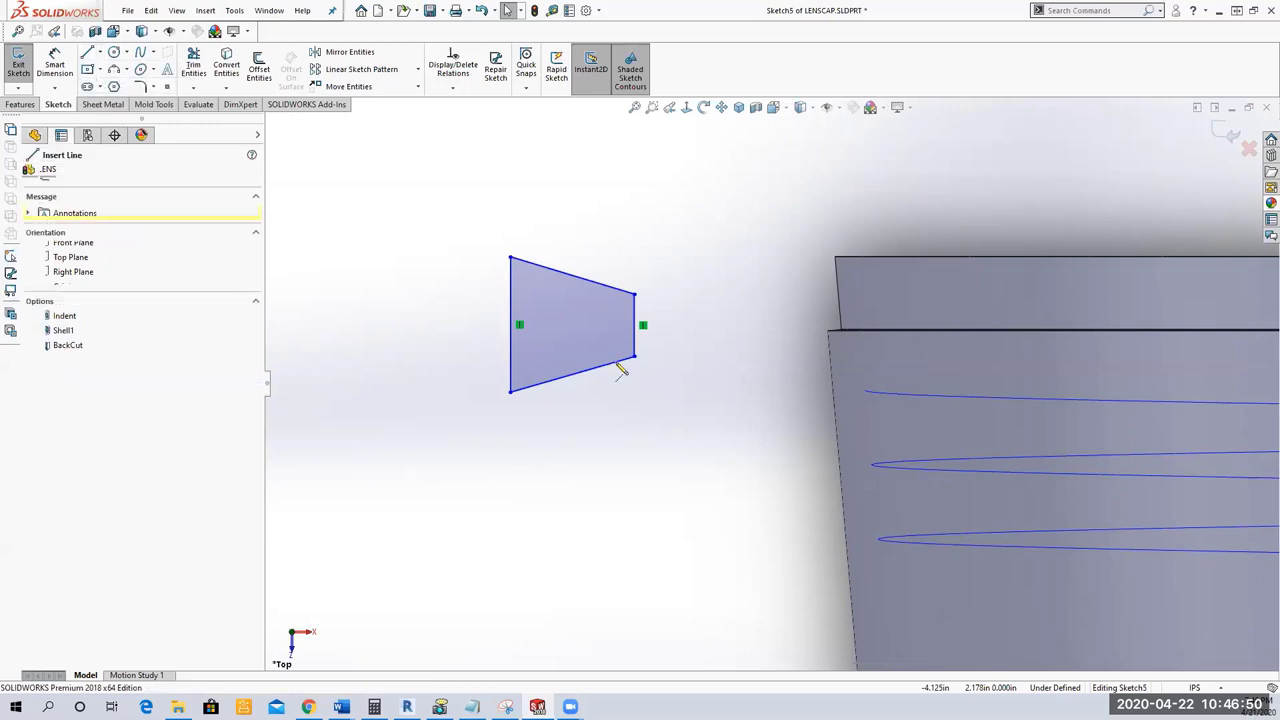
{"action": "left_click", "coordinate": [512, 325]}
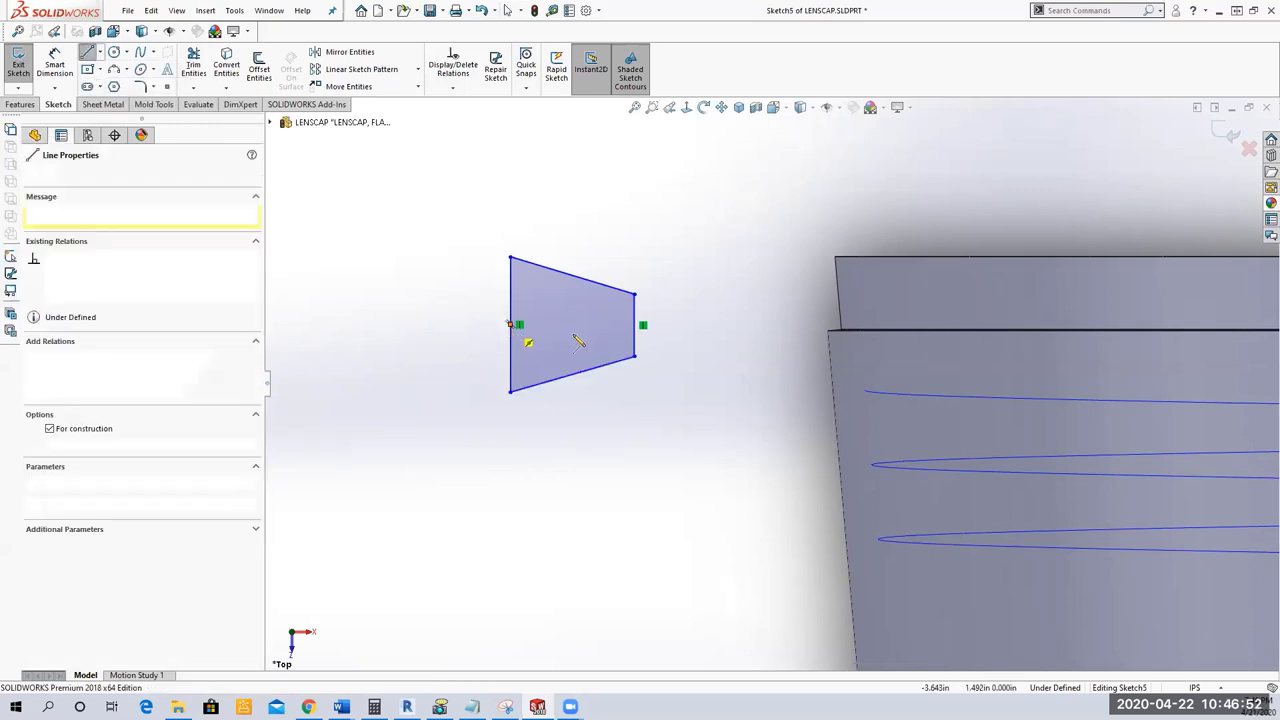
{"action": "double_click", "coordinate": [636, 325]}
{"action": "key", "text": "Escape"}
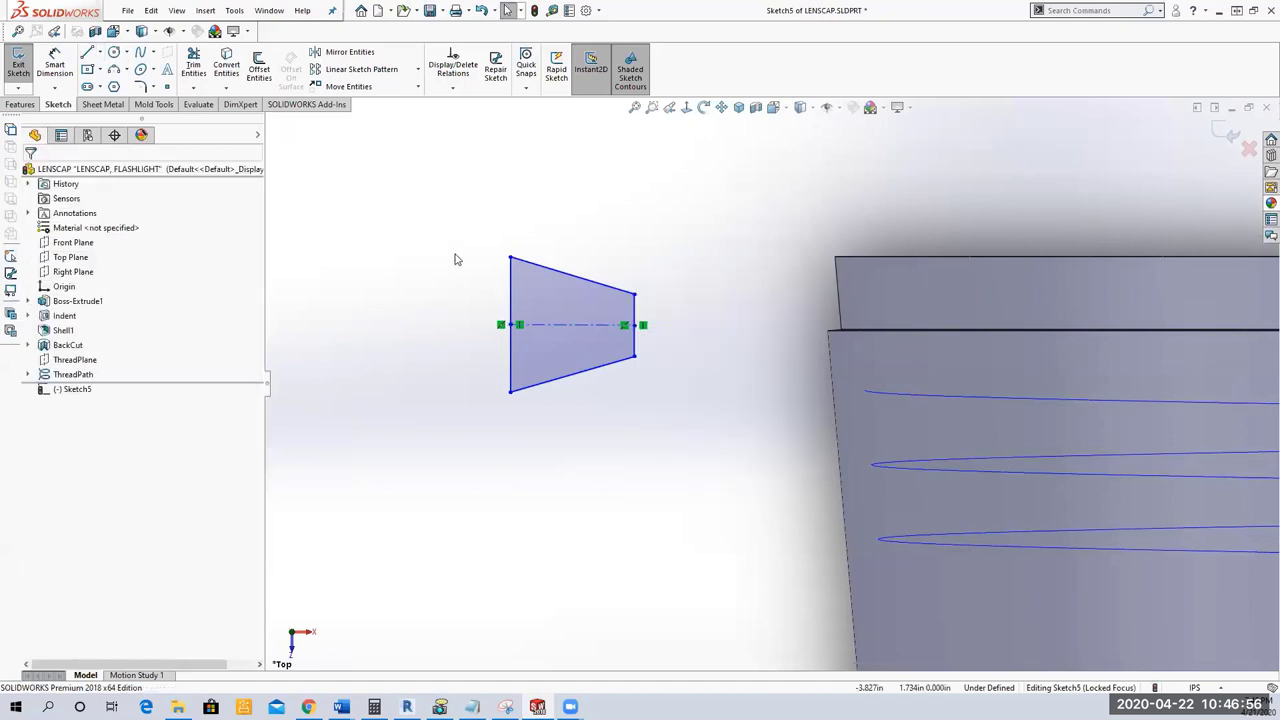
{"action": "left_click", "coordinate": [580, 325]}
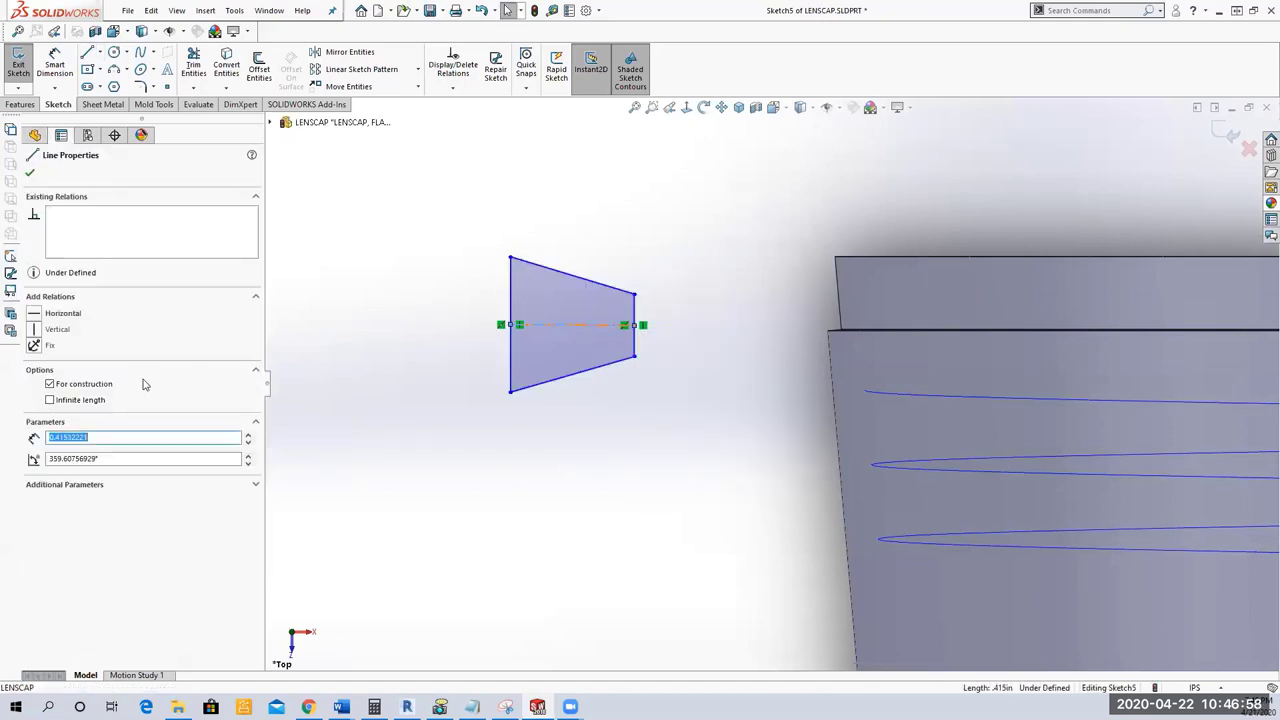
{"action": "left_click", "coordinate": [36, 313]}
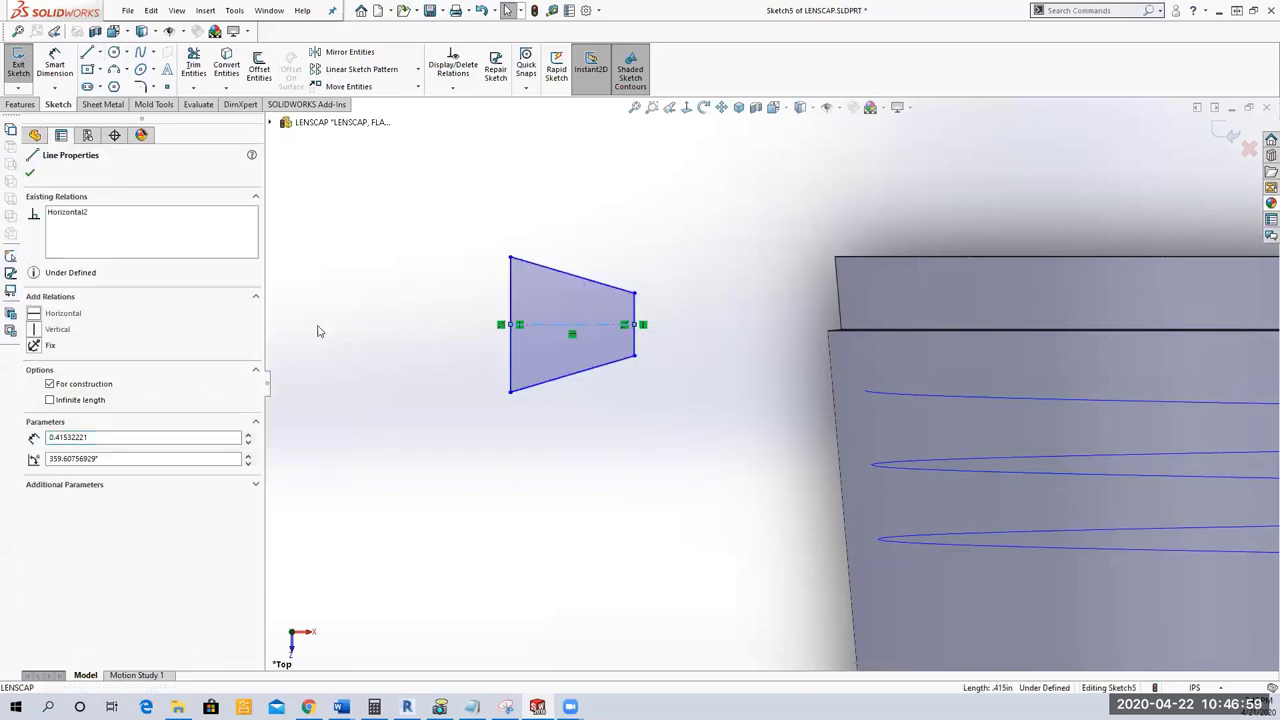
{"action": "left_click", "coordinate": [30, 173]}
Start adding a sketch relation between the trapezoid's two slanted sides and its horizontal centerline.
{"action": "left_click", "coordinate": [453, 89]}
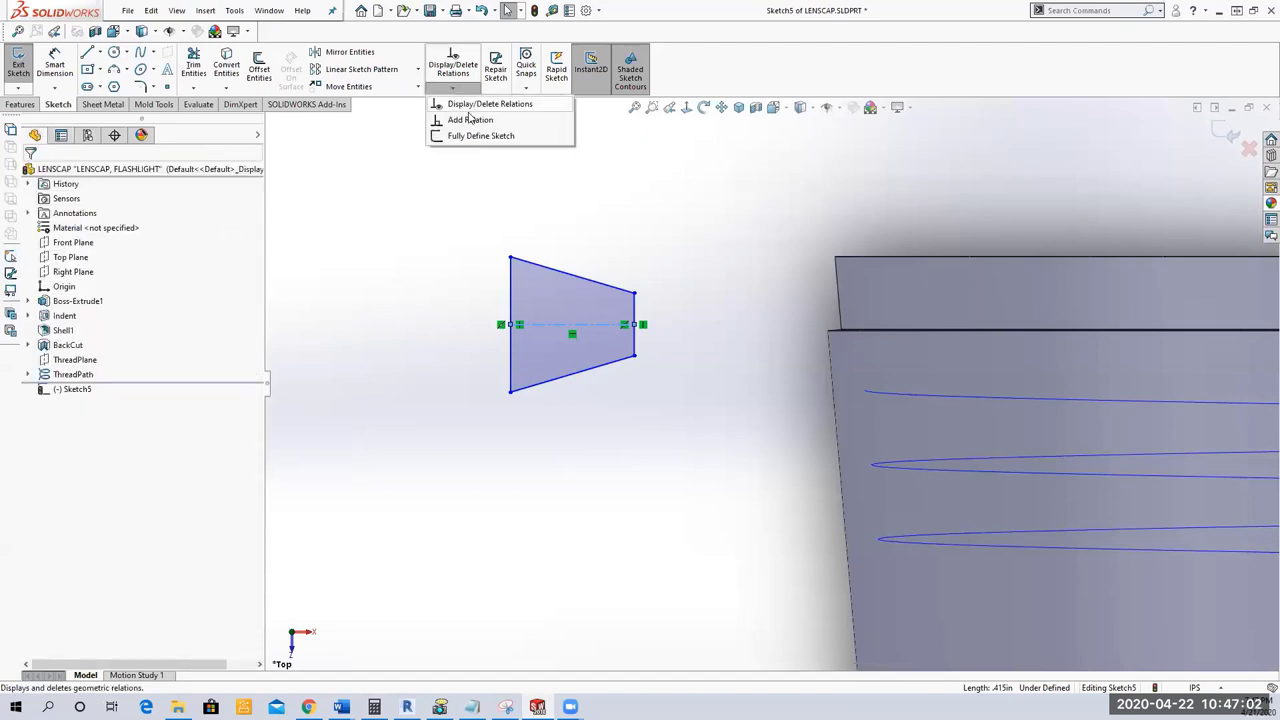
{"action": "left_click", "coordinate": [457, 118]}
{"action": "left_click", "coordinate": [552, 271]}
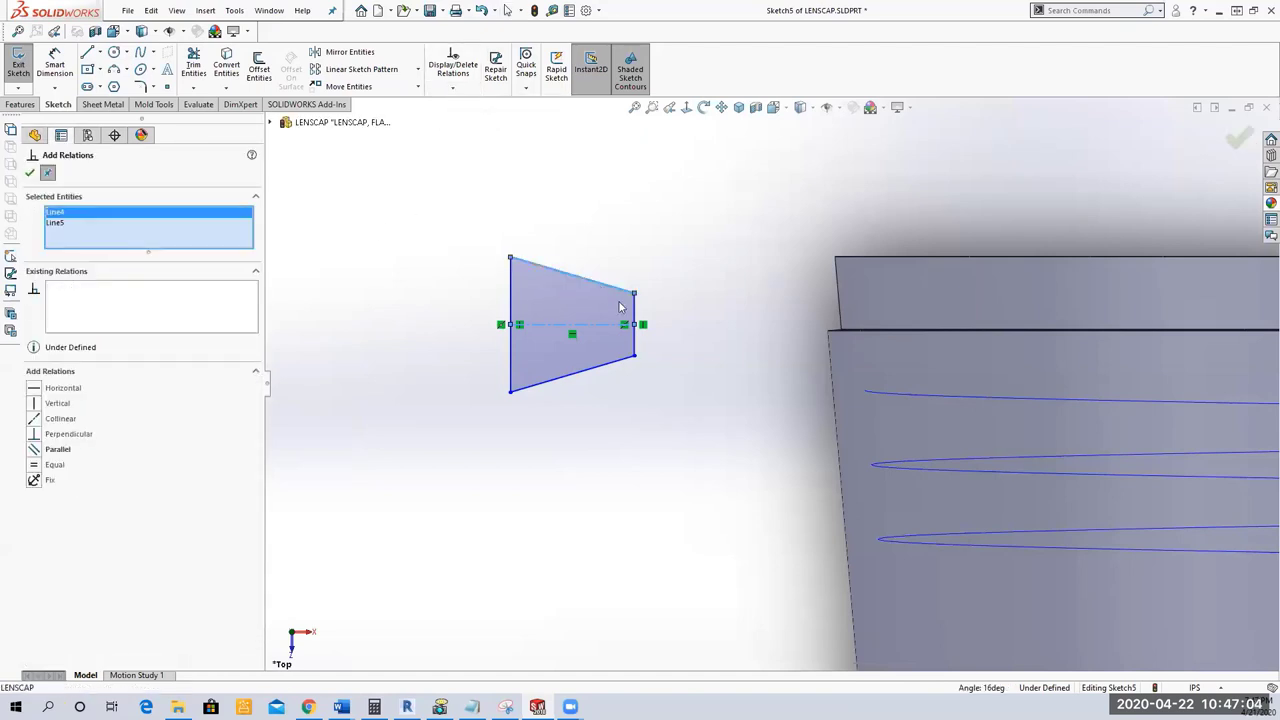
{"action": "left_click", "coordinate": [577, 372]}
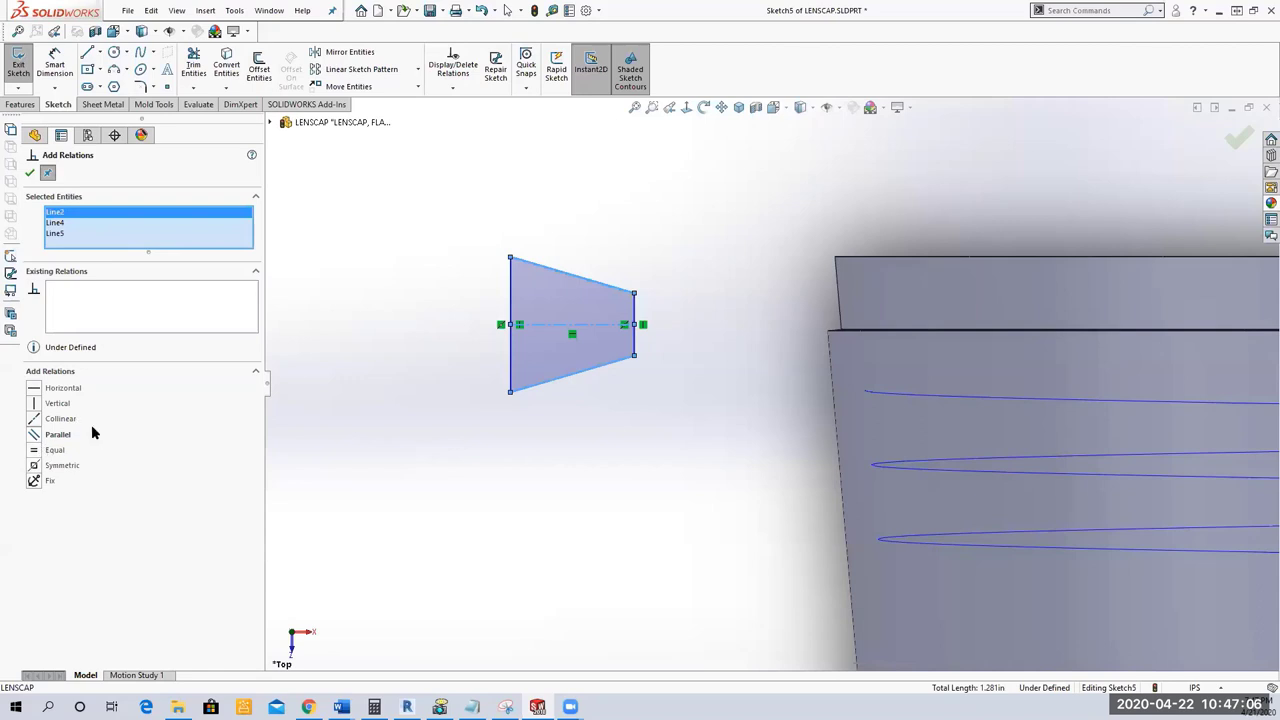
Try to make the two slanted sides and the centerline of the trapezoid equal in length.
{"action": "left_click", "coordinate": [36, 451]}
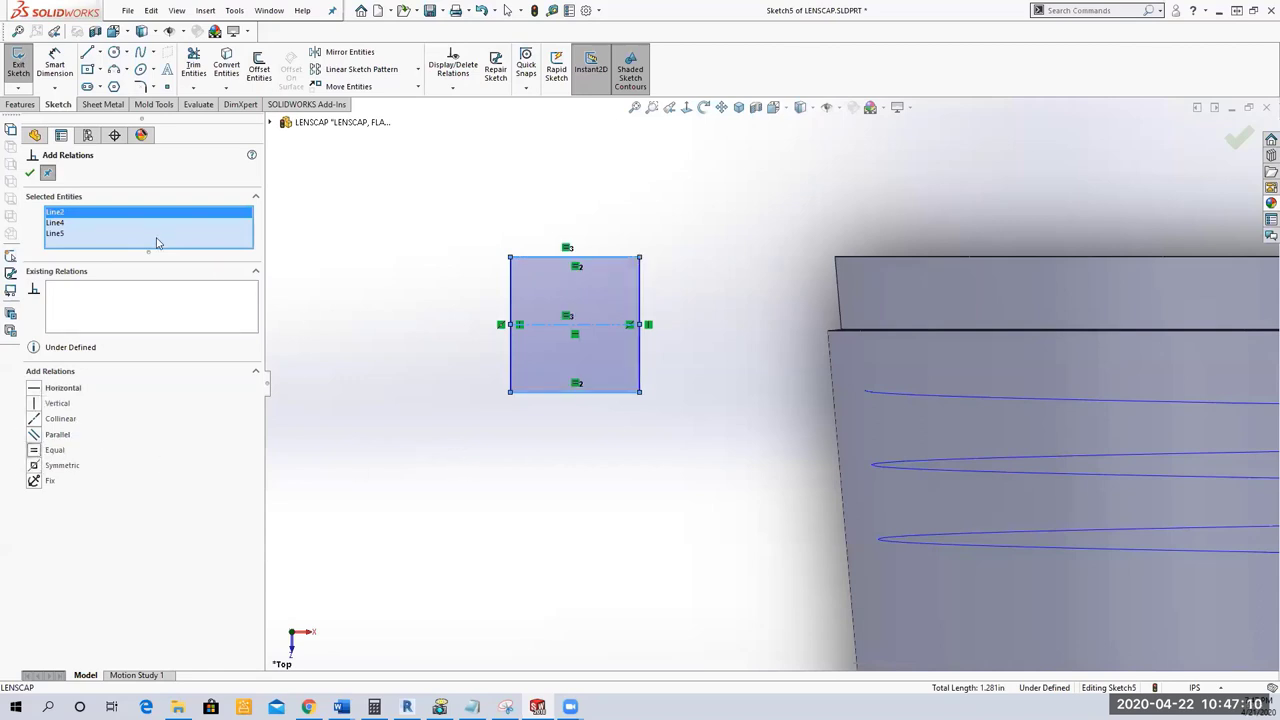
{"action": "key", "text": "ctrl+z"}
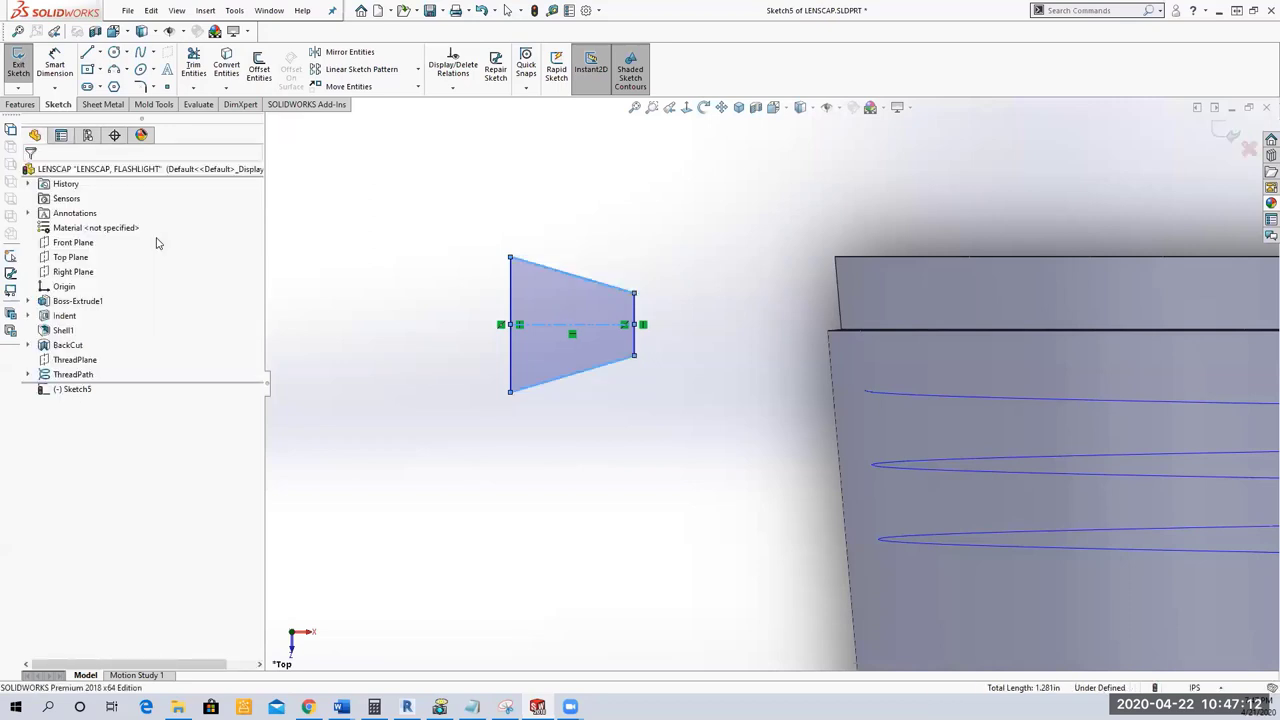
Clear the relation selection and apply an Equal relation to only the trapezoid's two slanted sides.
{"action": "right_click", "coordinate": [90, 228]}
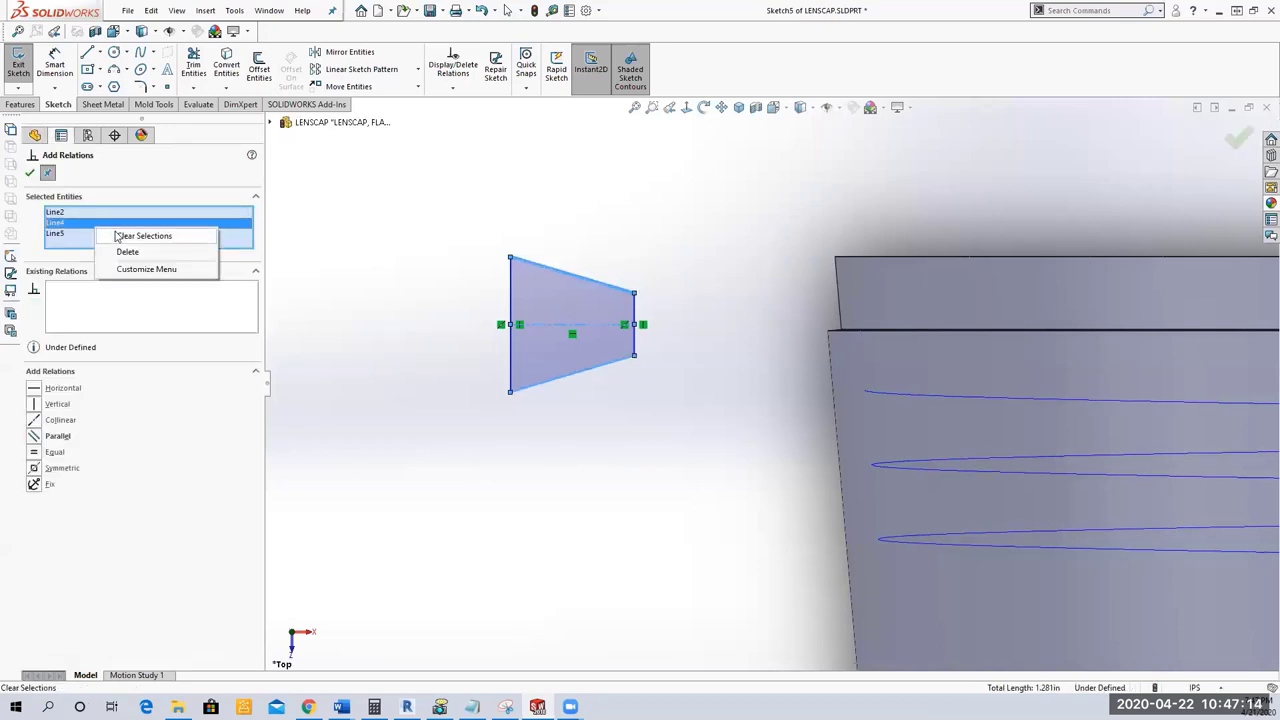
{"action": "left_click", "coordinate": [118, 235]}
{"action": "left_click", "coordinate": [545, 270]}
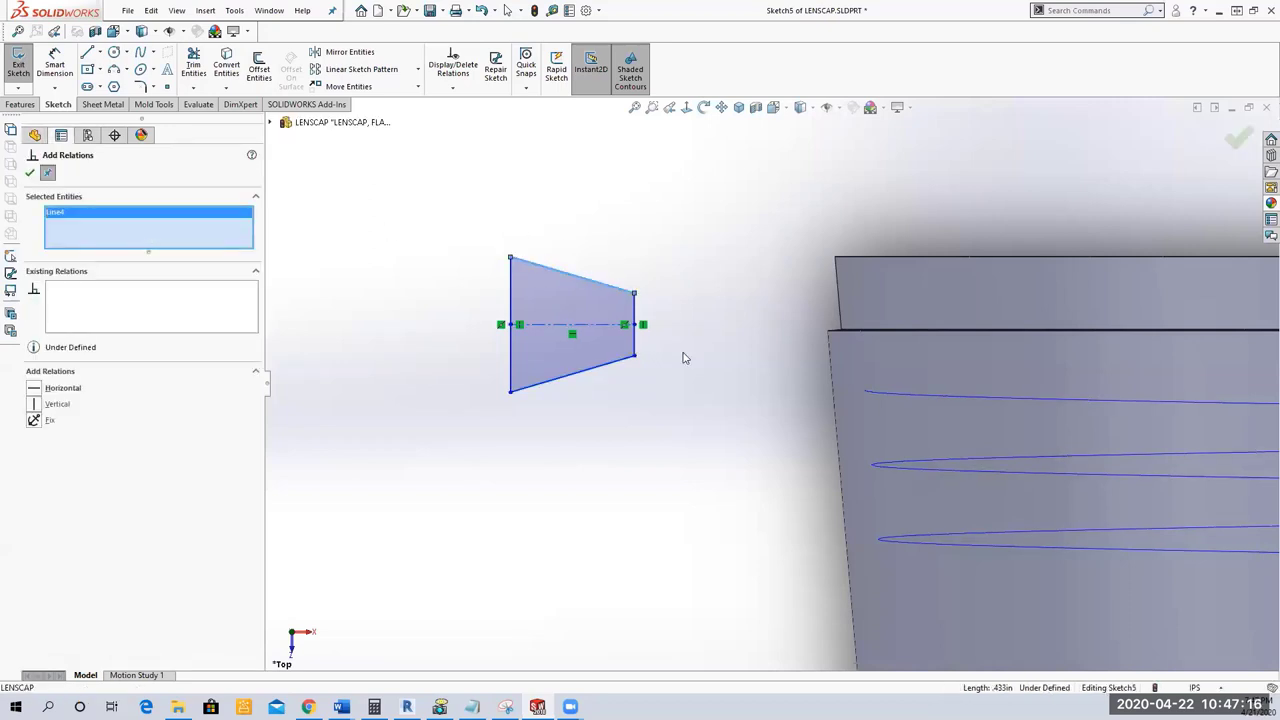
{"action": "left_click", "coordinate": [571, 384]}
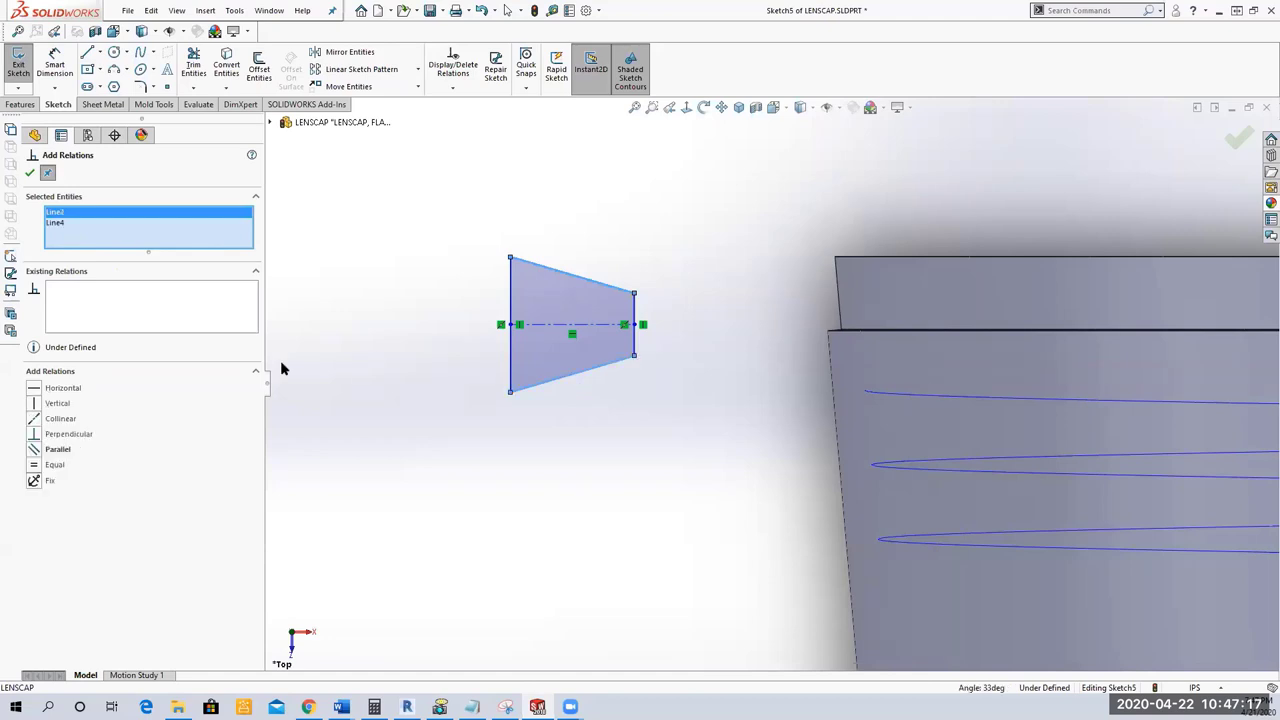
{"action": "left_click", "coordinate": [50, 465]}
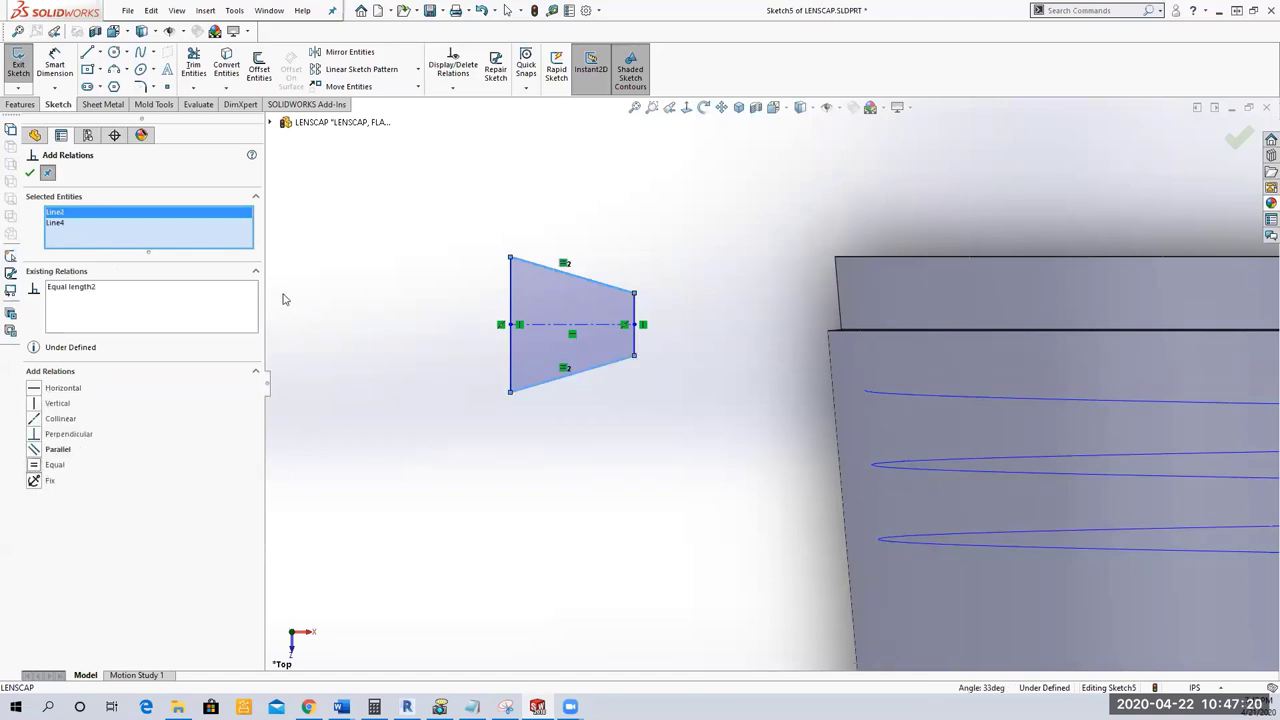
Apply an Equal relation between the trapezoid's long vertical side and its horizontal centerline, and finish adding relations.
{"action": "right_click", "coordinate": [145, 231]}
{"action": "left_click", "coordinate": [185, 233]}
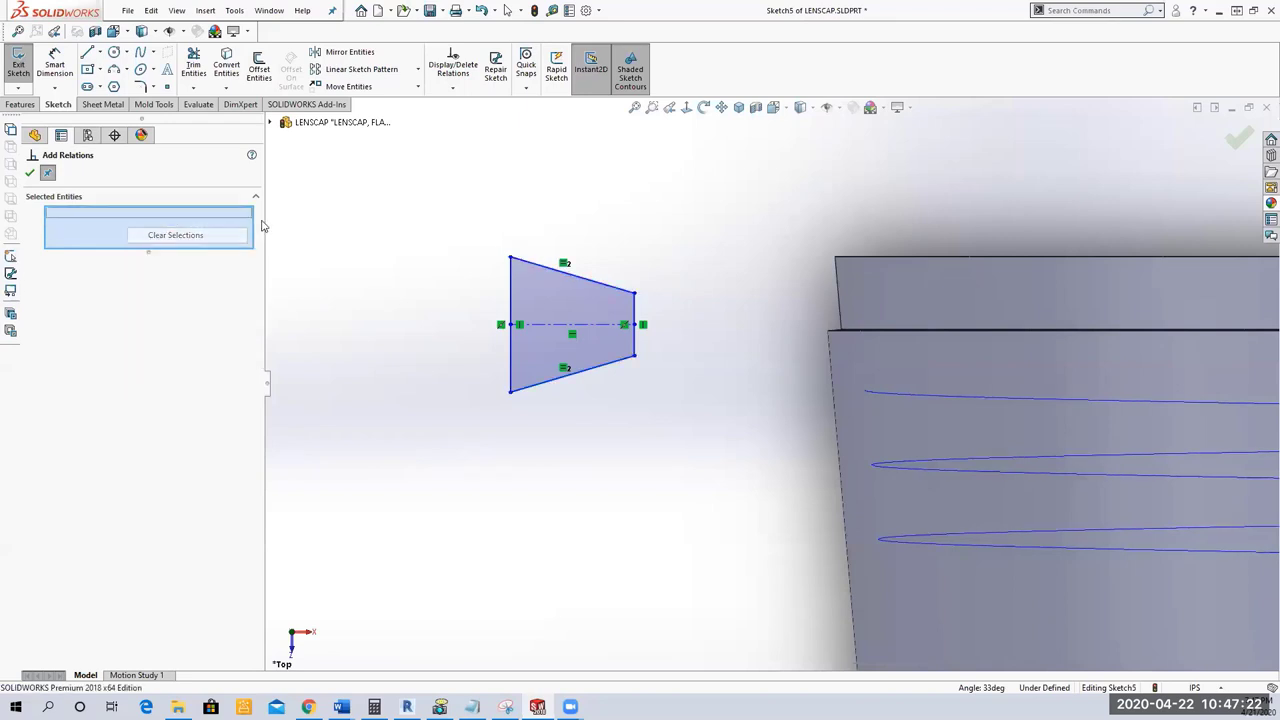
{"action": "left_click", "coordinate": [509, 295]}
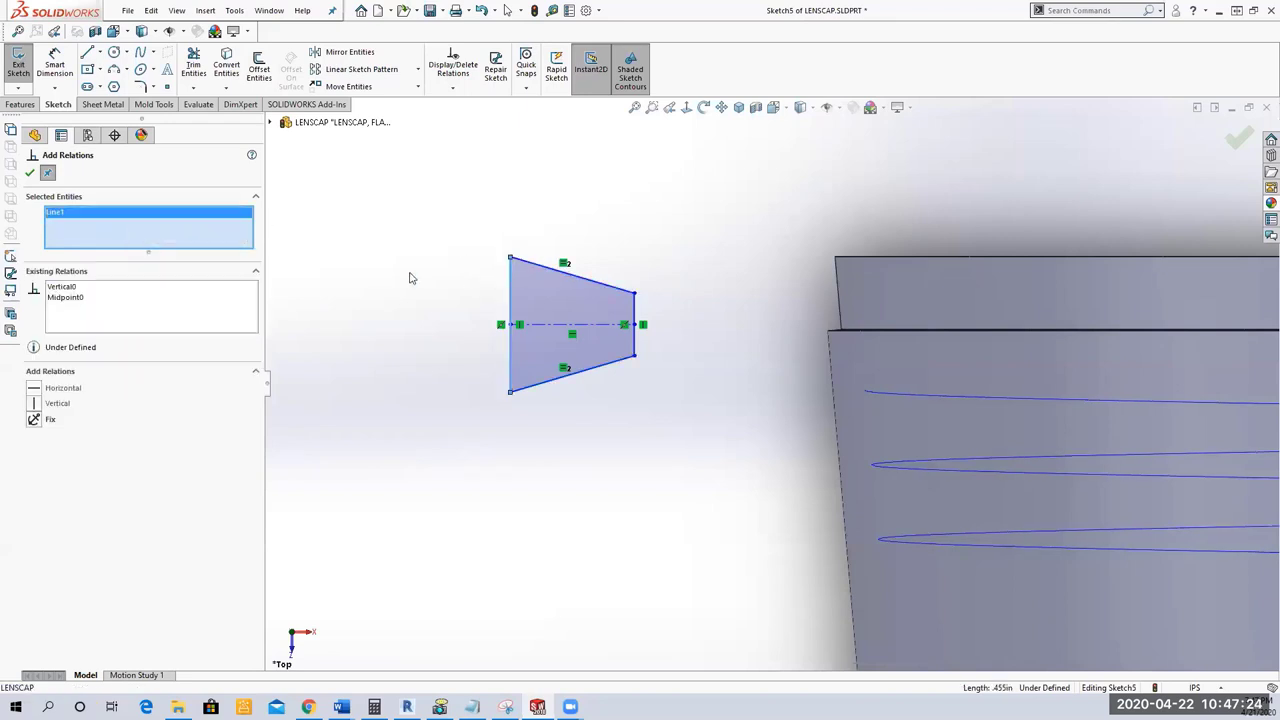
{"action": "left_click", "coordinate": [560, 330]}
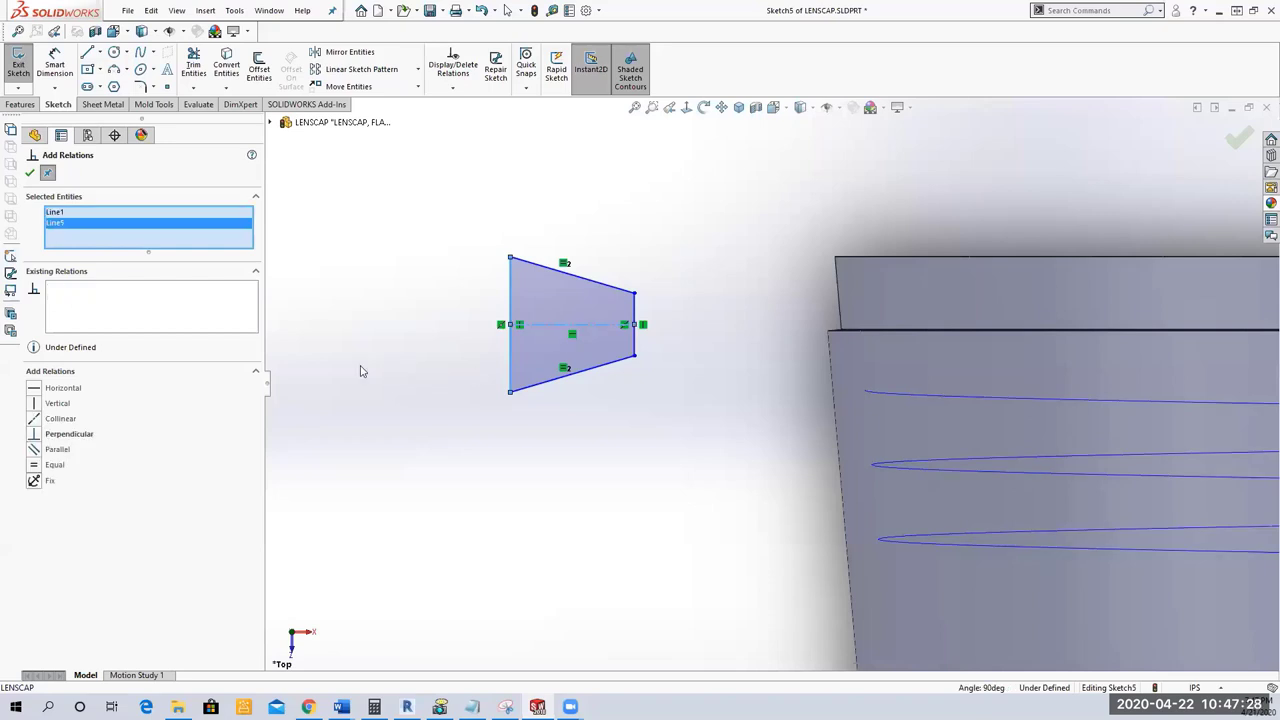
{"action": "left_click", "coordinate": [42, 466]}
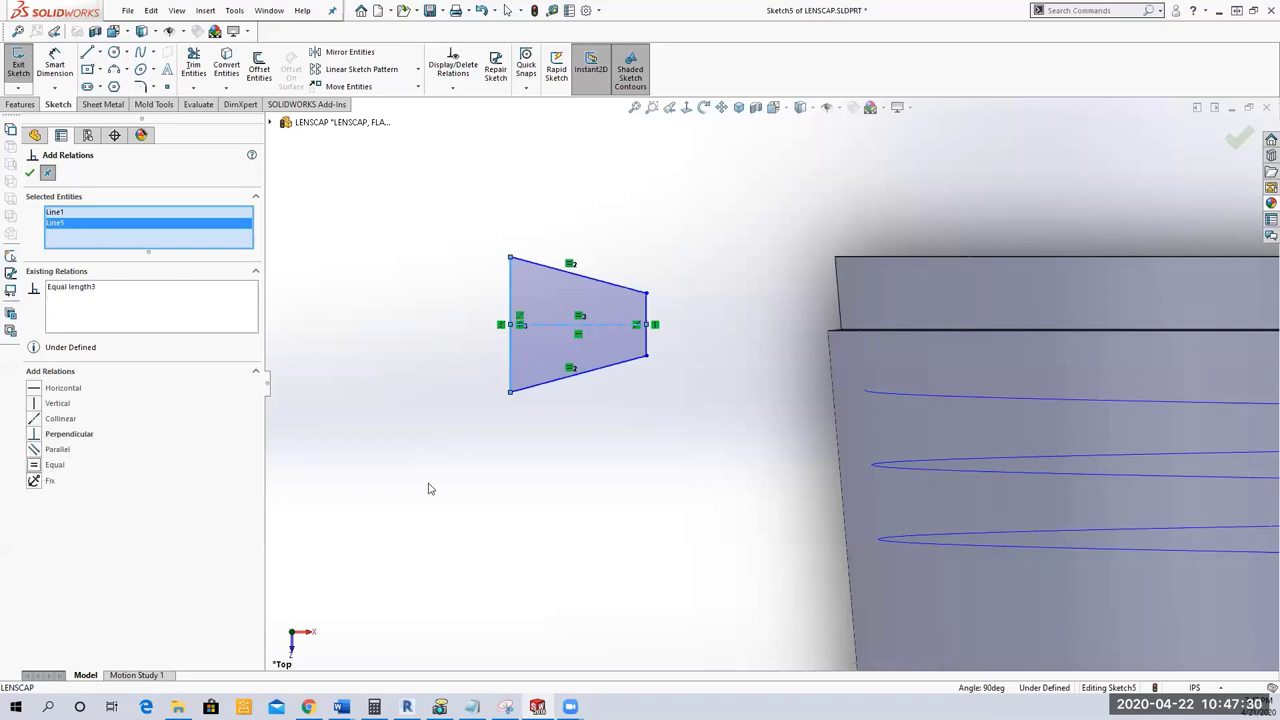
{"action": "left_click", "coordinate": [30, 173]}
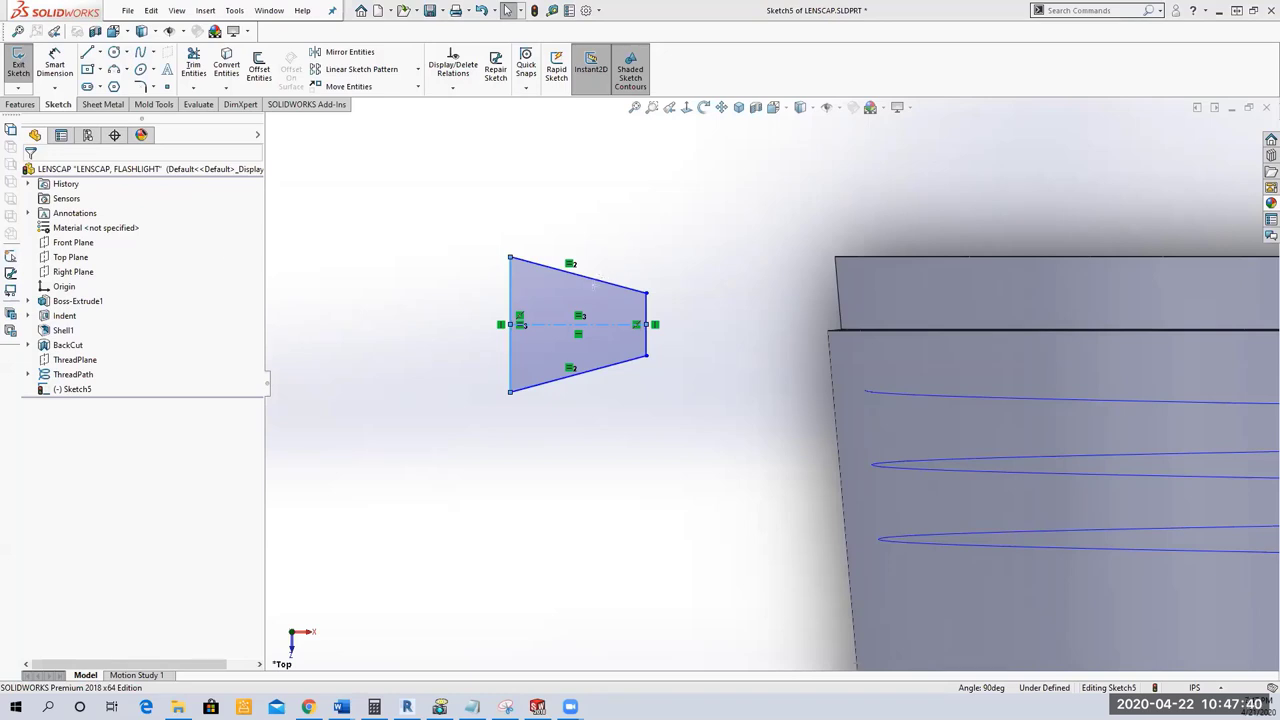
{"action": "left_click_drag", "start_coordinate": [612, 278], "coordinate": [598, 289]}
{"action": "left_click_drag", "start_coordinate": [598, 366], "coordinate": [585, 382]}
{"action": "left_click_drag", "start_coordinate": [486, 347], "coordinate": [559, 327]}
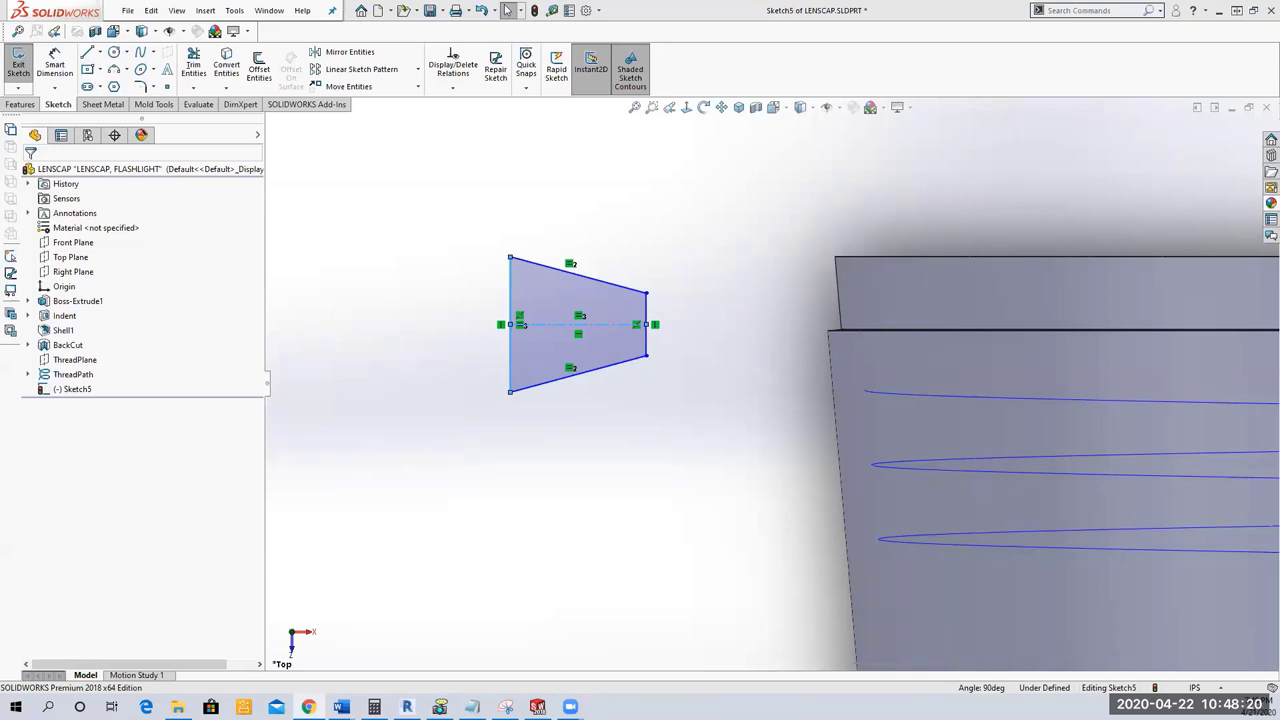
Dimension the trapezoid's short vertical side at 0.125 in.
{"action": "left_click", "coordinate": [56, 68]}
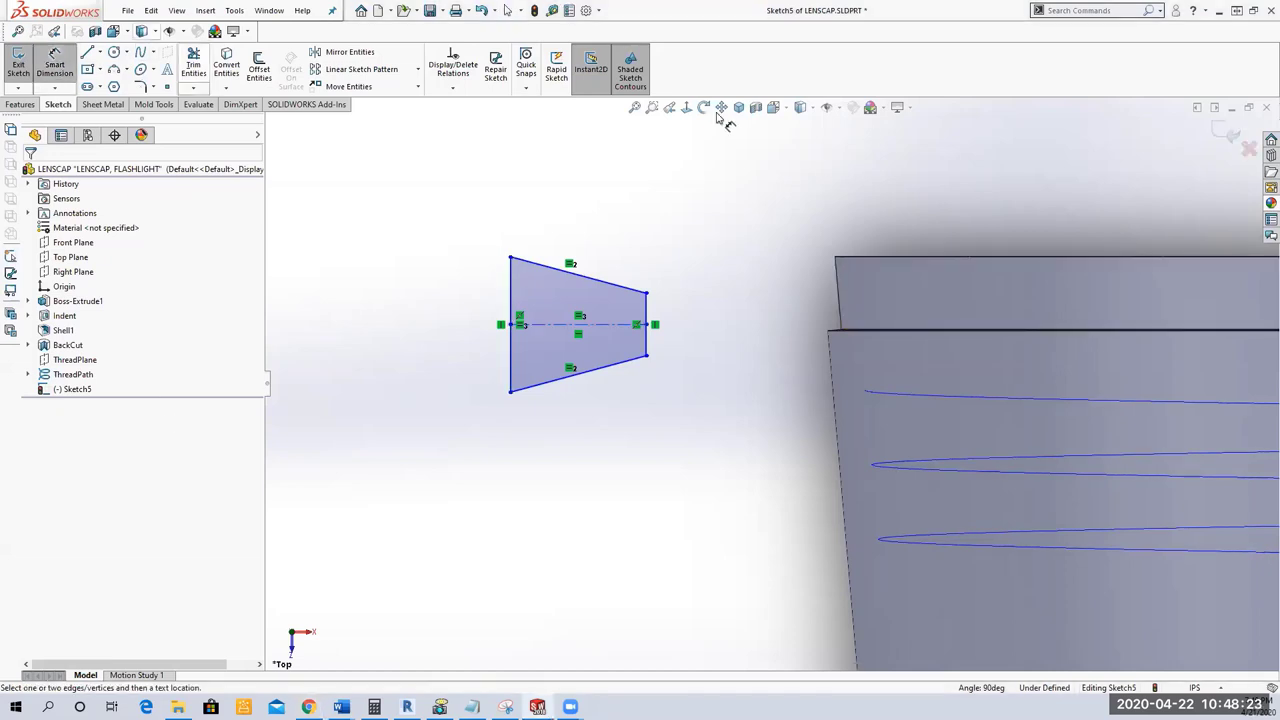
{"action": "left_click", "coordinate": [700, 388]}
{"action": "left_click", "coordinate": [702, 392]}
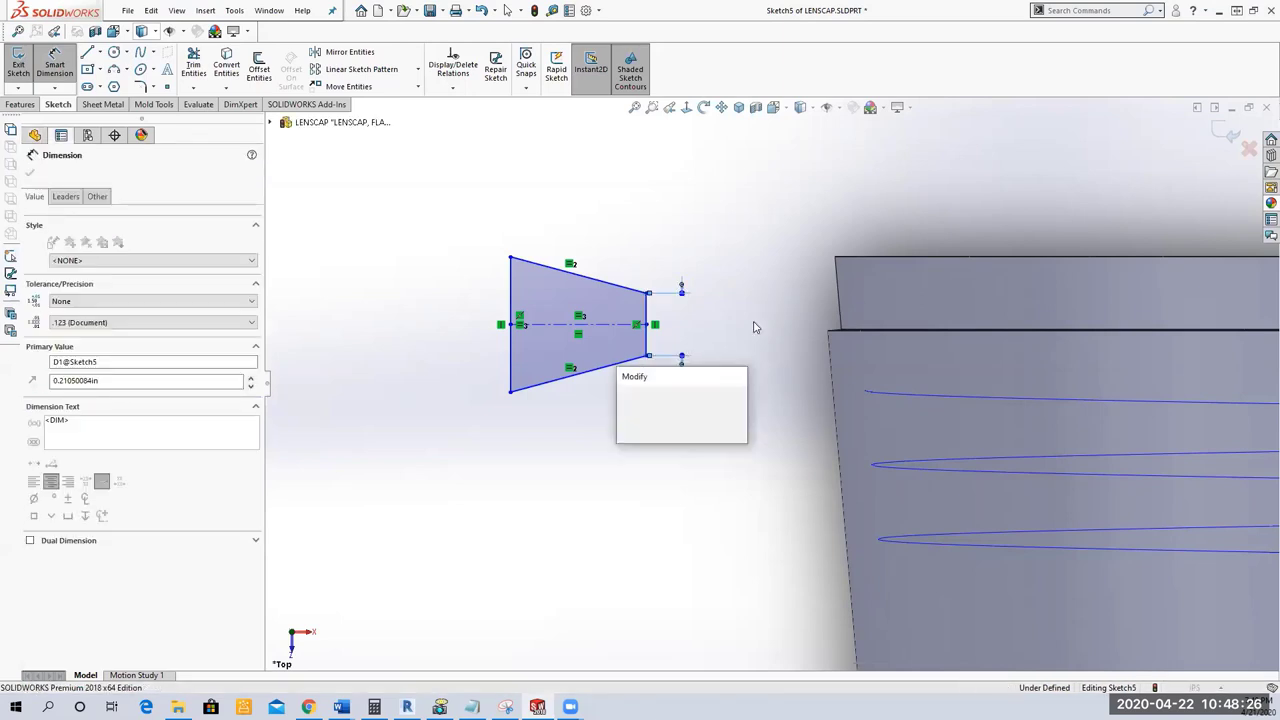
{"action": "left_click_drag", "start_coordinate": [690, 380], "coordinate": [787, 202]}
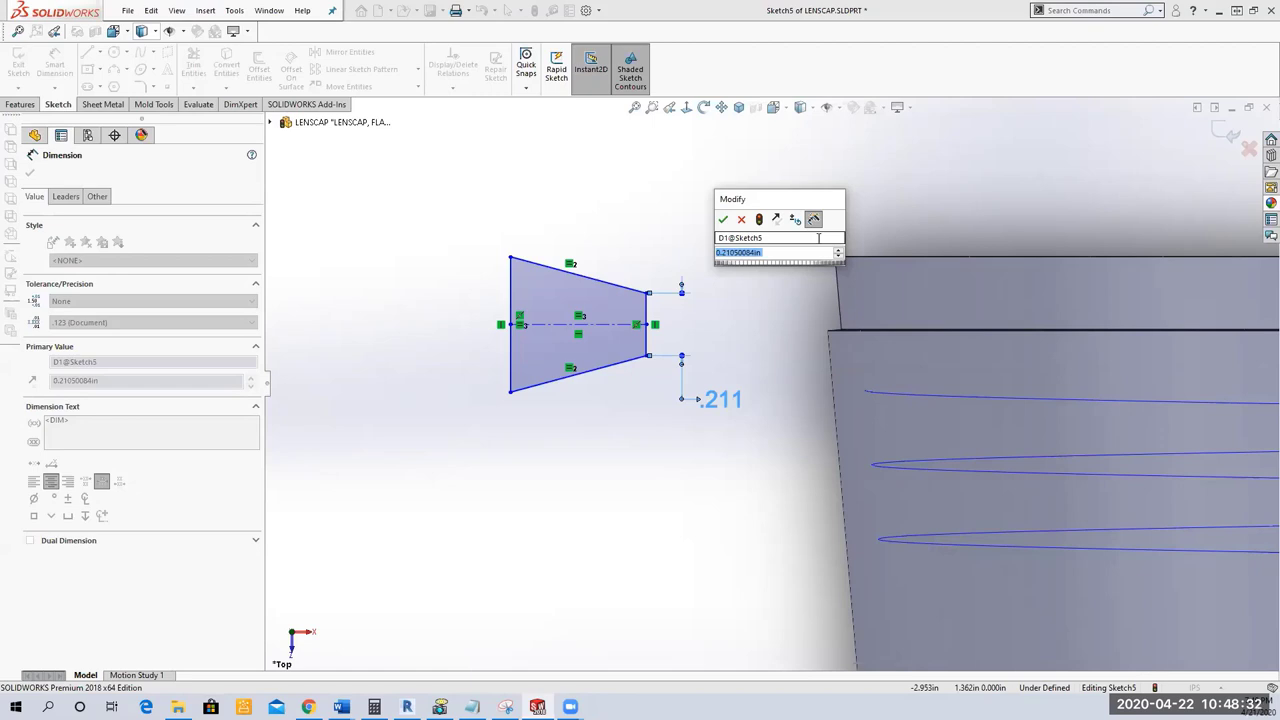
{"action": "key", "text": "BackSpace"}
{"action": "type", "text": ".125"}
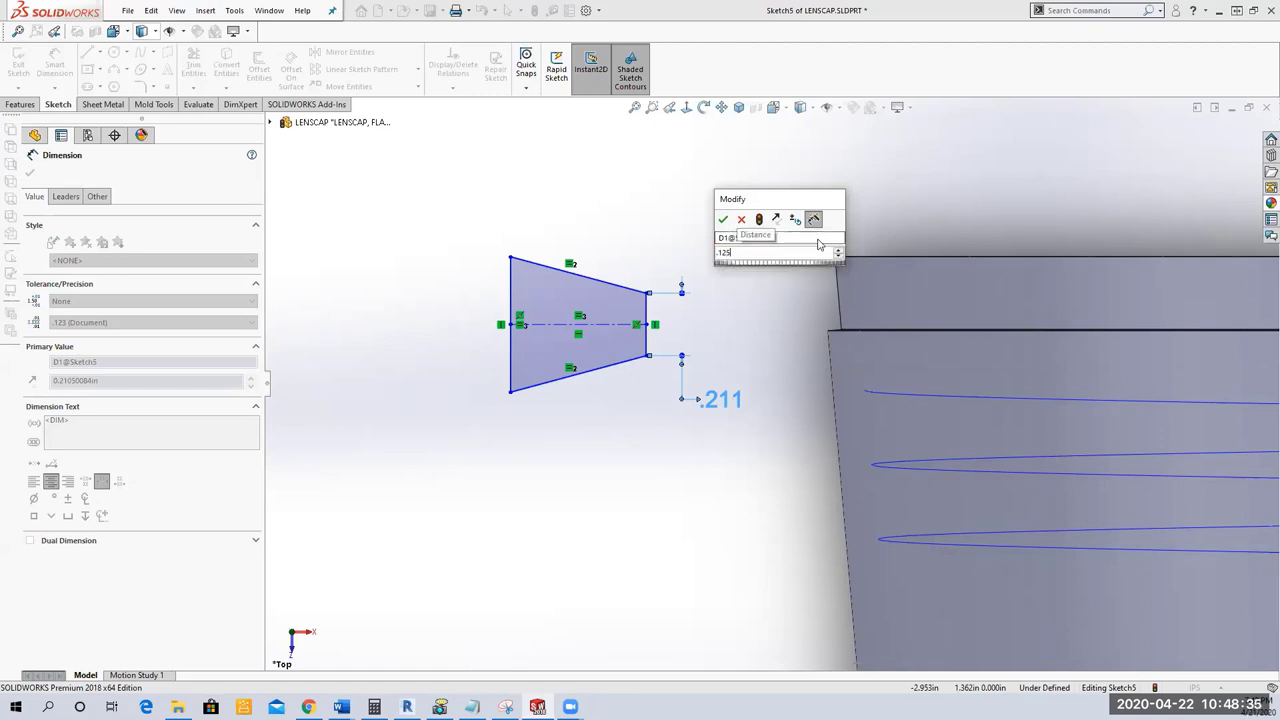
{"action": "key", "text": "Return"}
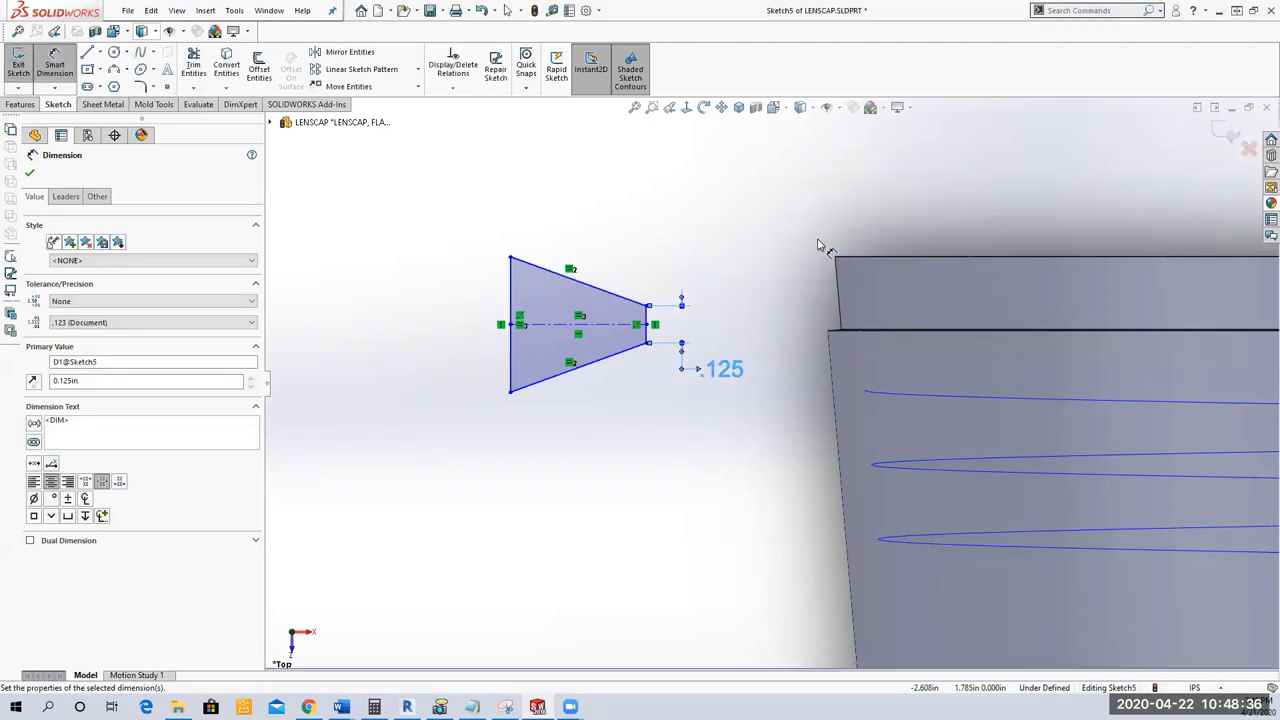
Dimension the trapezoid's long vertical side at 0.25 in and end dimensioning.
{"action": "left_click", "coordinate": [510, 357]}
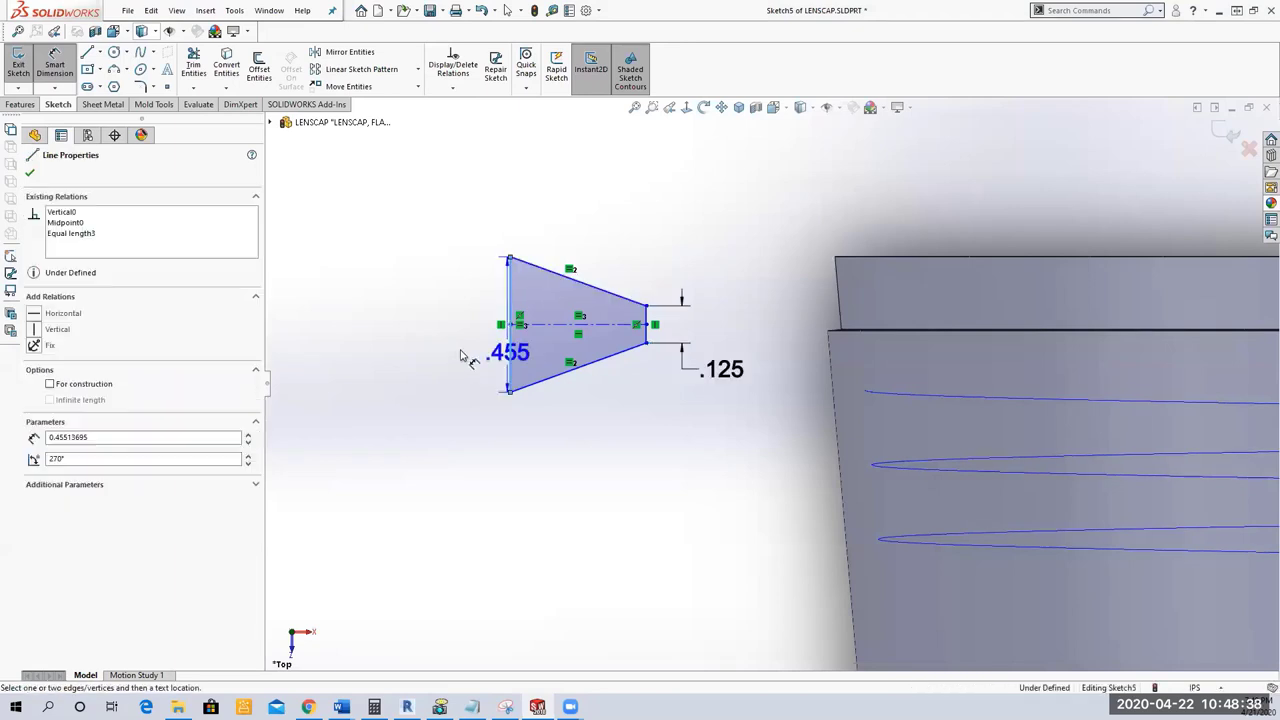
{"action": "left_click", "coordinate": [460, 352]}
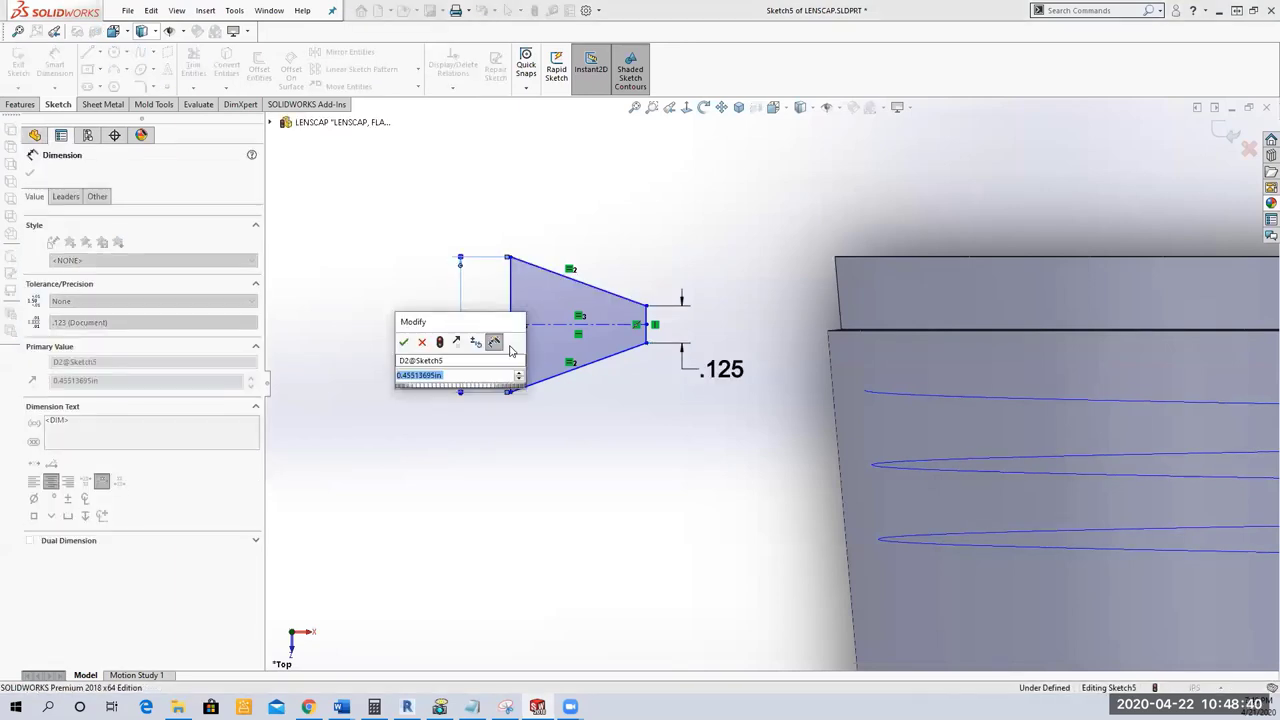
{"action": "type", "text": ".25"}
{"action": "key", "text": "Return"}
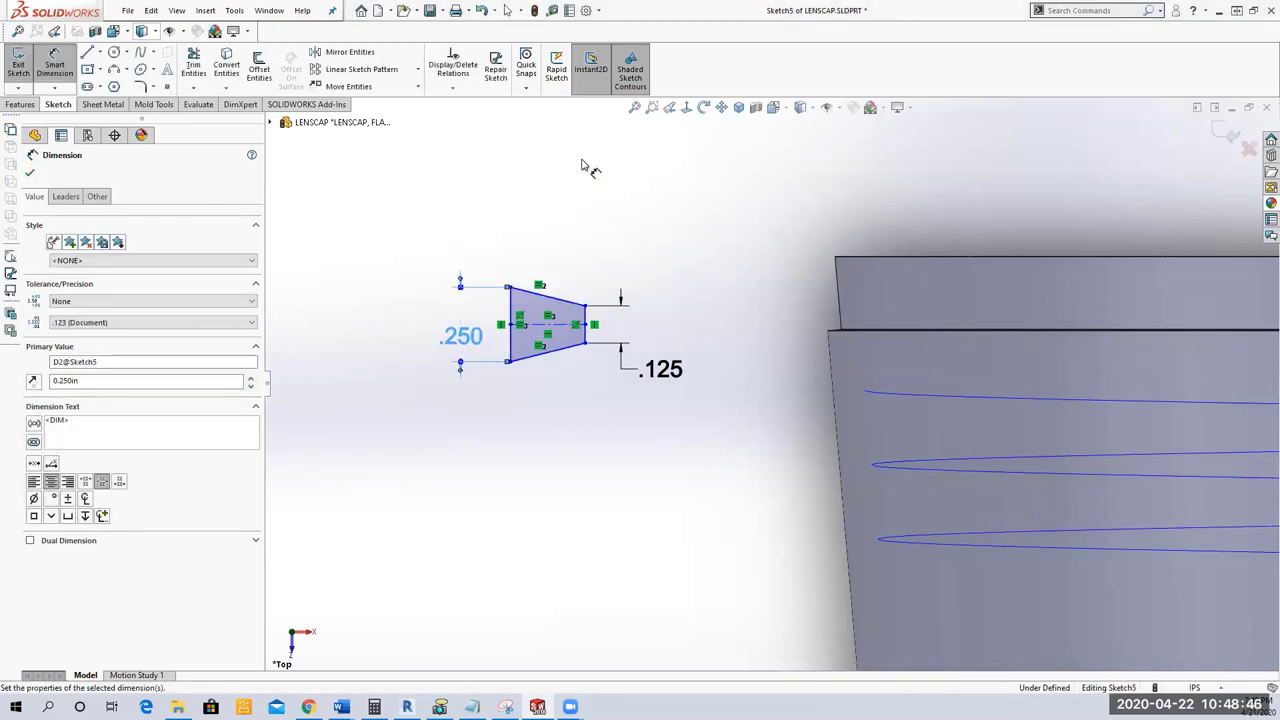
{"action": "right_click", "coordinate": [606, 208]}
{"action": "left_click", "coordinate": [645, 245]}
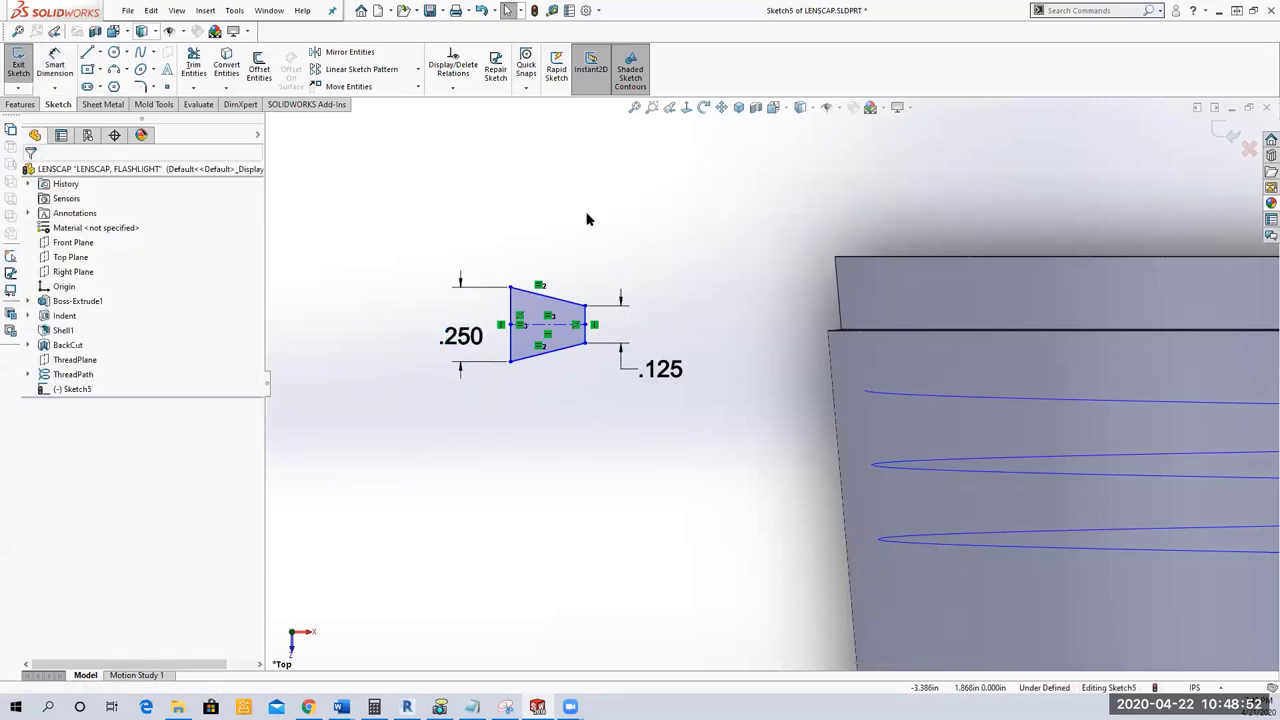
Change the trapezoid's dimensions to 0.0625 in for the short vertical side and 0.125 in for the long one.
{"action": "double_click", "coordinate": [652, 370]}
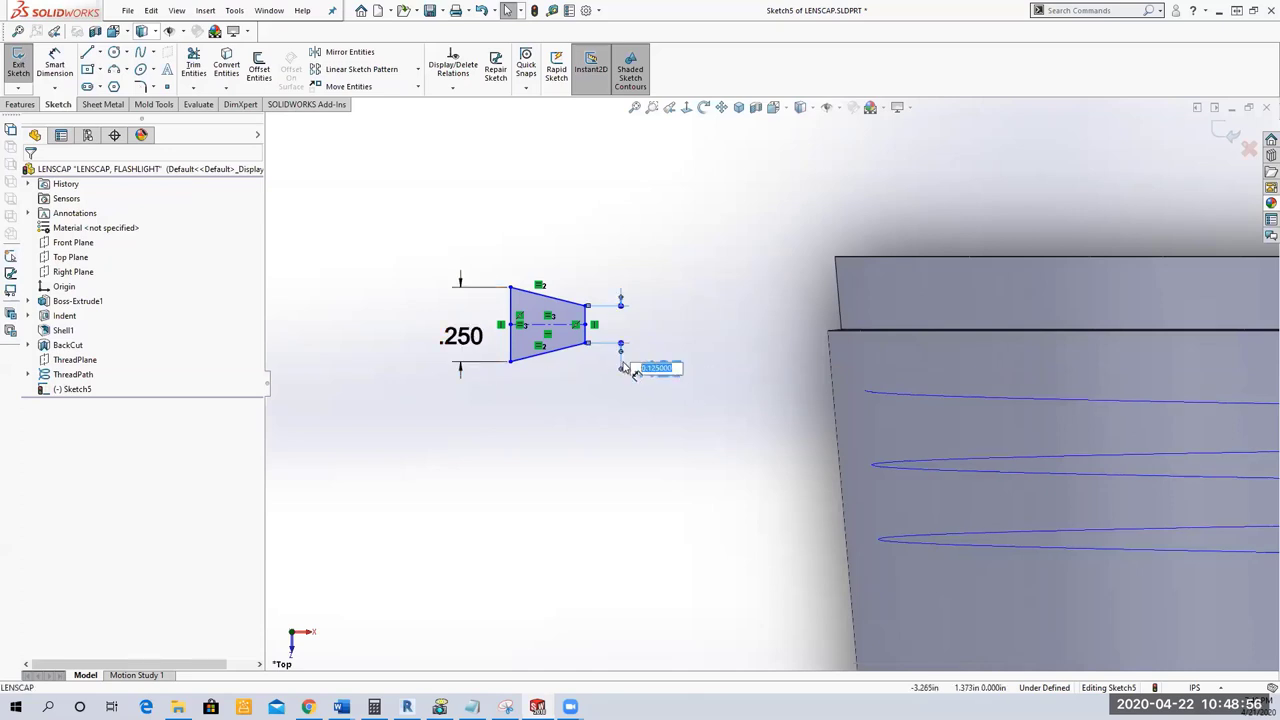
{"action": "key", "text": "BackSpace"}
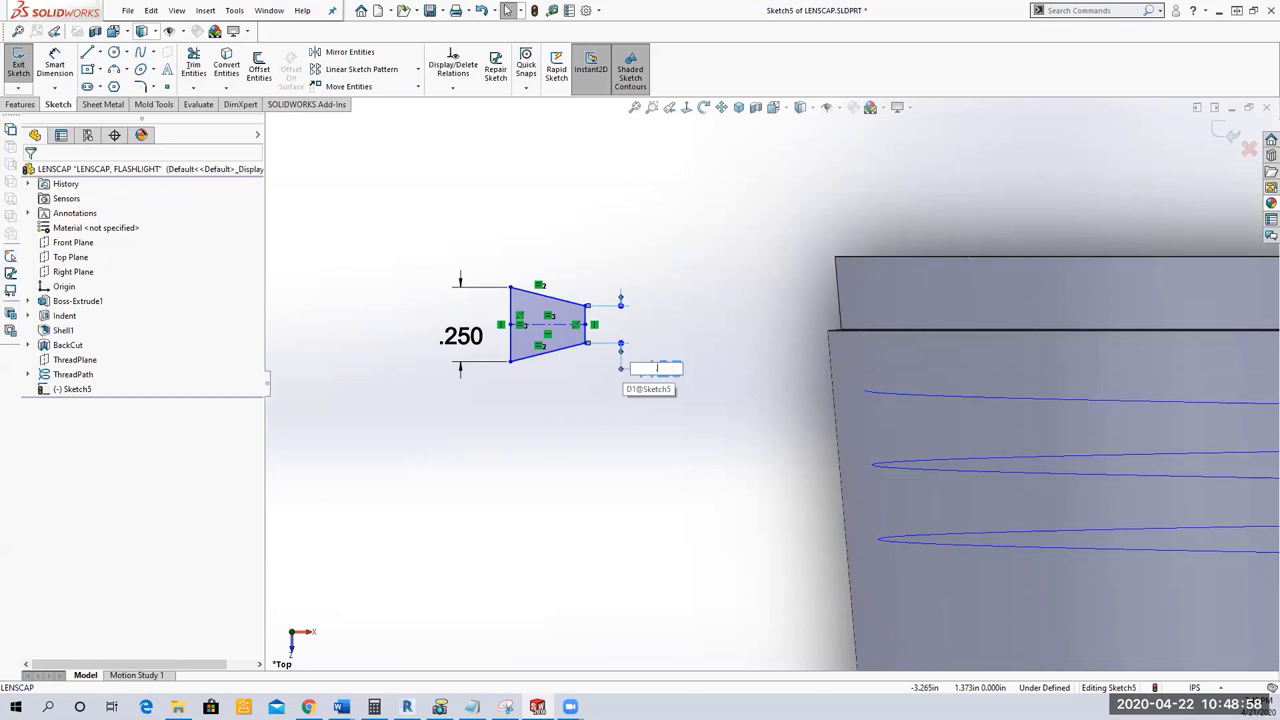
{"action": "type", "text": ".0625"}
{"action": "key", "text": "Return"}
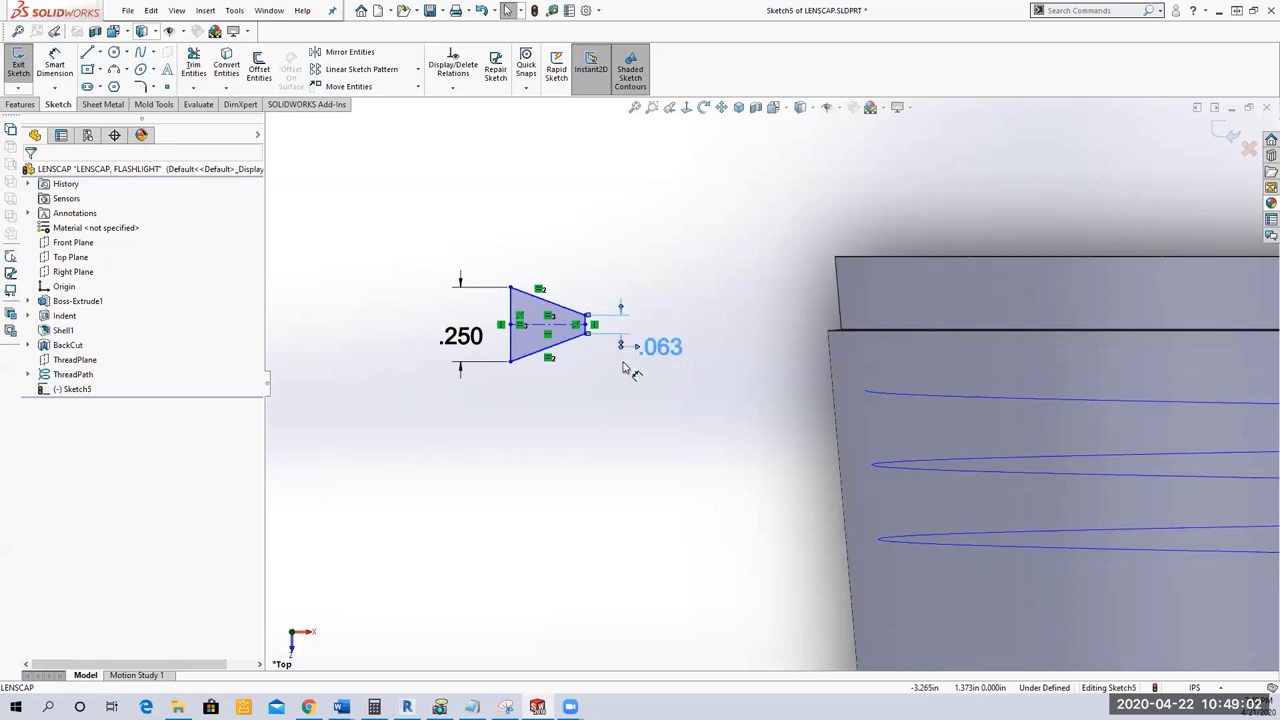
{"action": "double_click", "coordinate": [472, 336]}
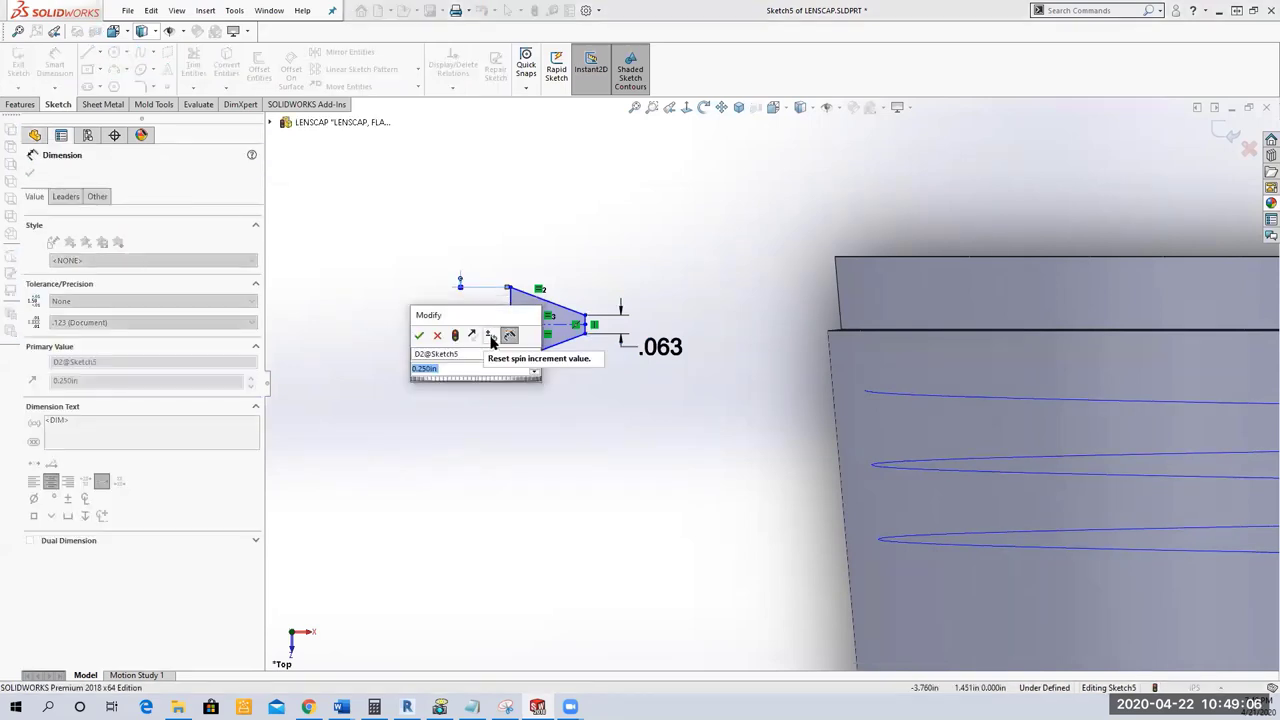
{"action": "type", "text": ".125"}
{"action": "key", "text": "Return"}
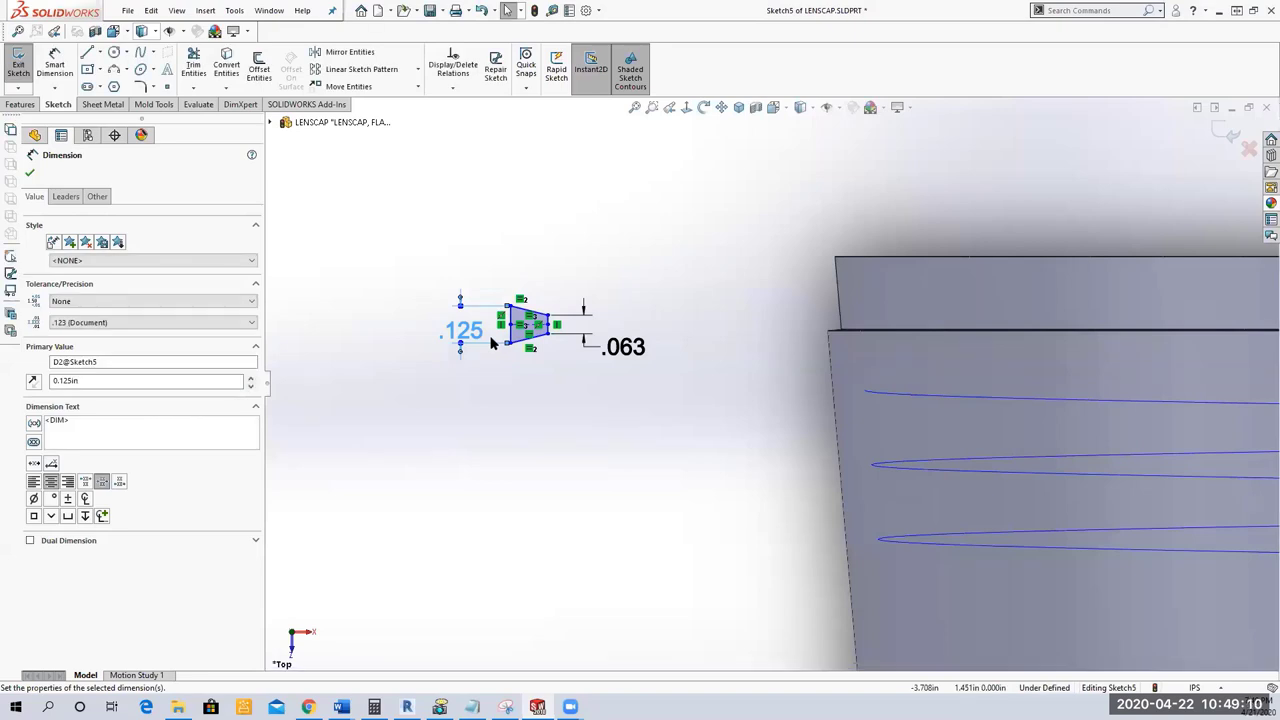
{"action": "left_click", "coordinate": [511, 232]}
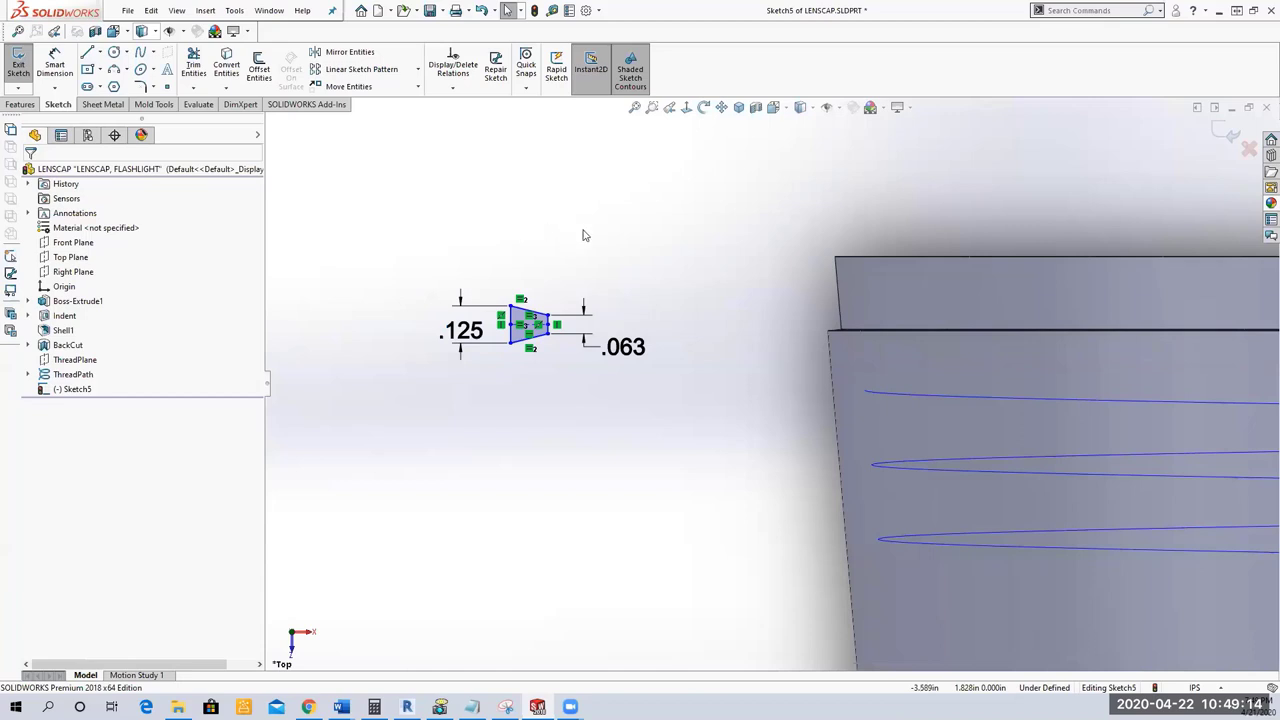
Add a Pierce relation between the midpoint of the trapezoid's long vertical side and the helical thread path.
{"action": "mouse_move", "coordinate": [605, 238]}
{"action": "middle_mouse_down"}
{"action": "mouse_move", "coordinate": [579, 264]}
{"action": "mouse_move", "coordinate": [567, 311]}
{"action": "middle_mouse_up"}
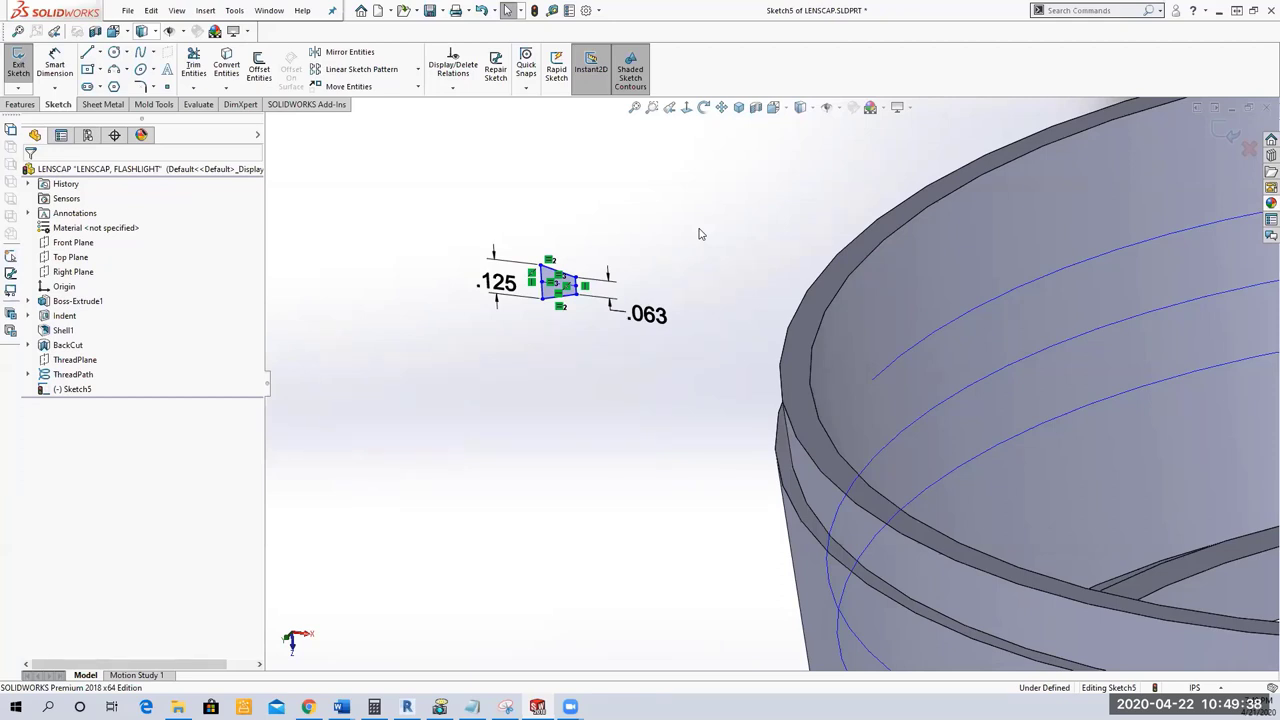
{"action": "left_click", "coordinate": [453, 88]}
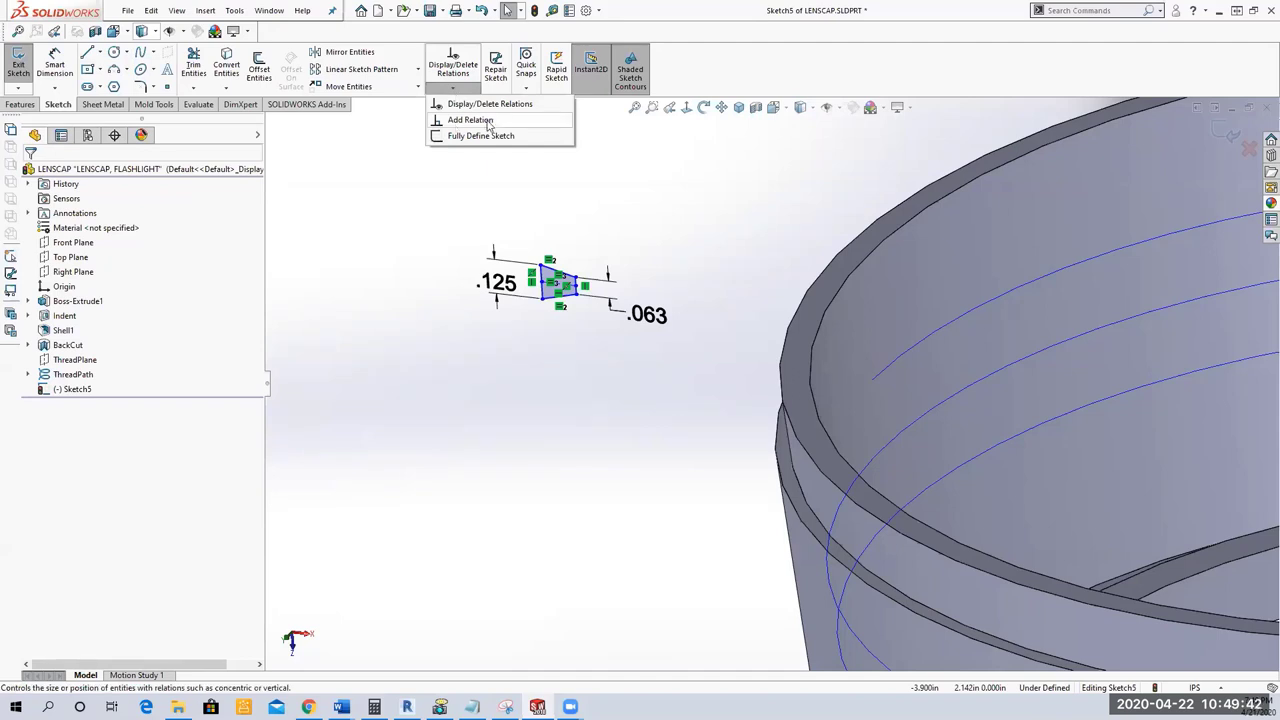
{"action": "left_click", "coordinate": [488, 121]}
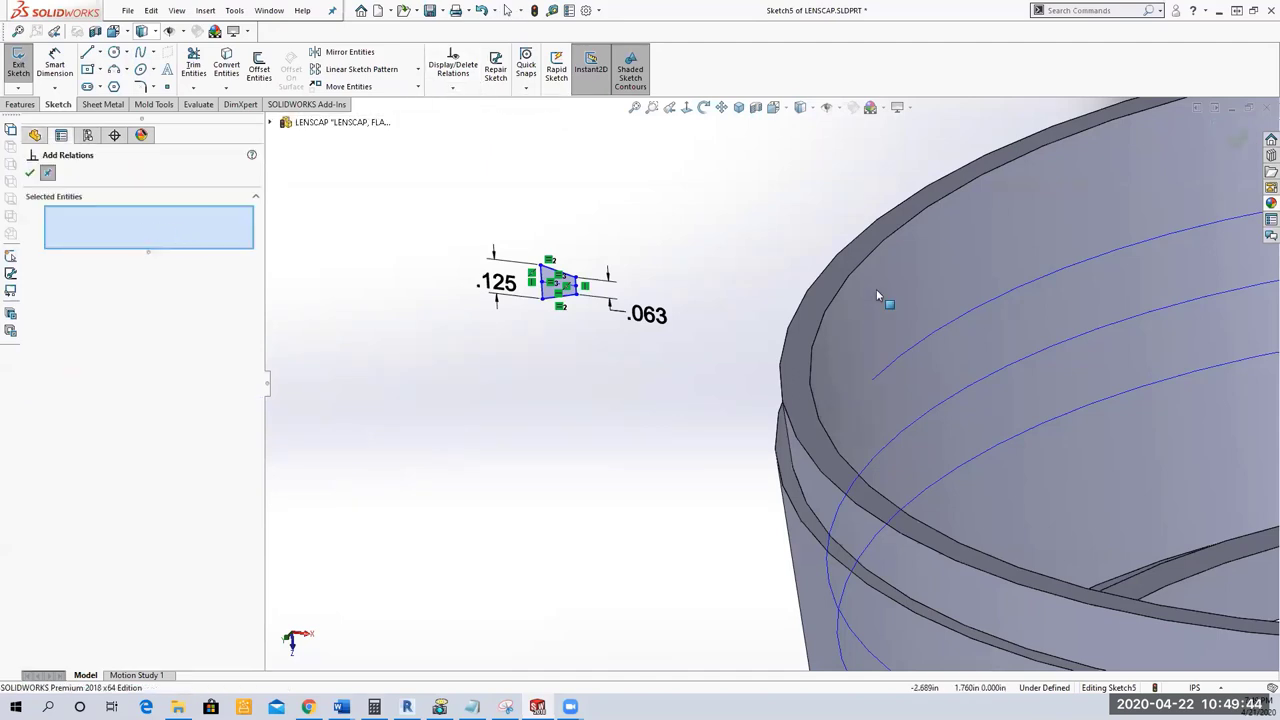
{"action": "left_click", "coordinate": [898, 363]}
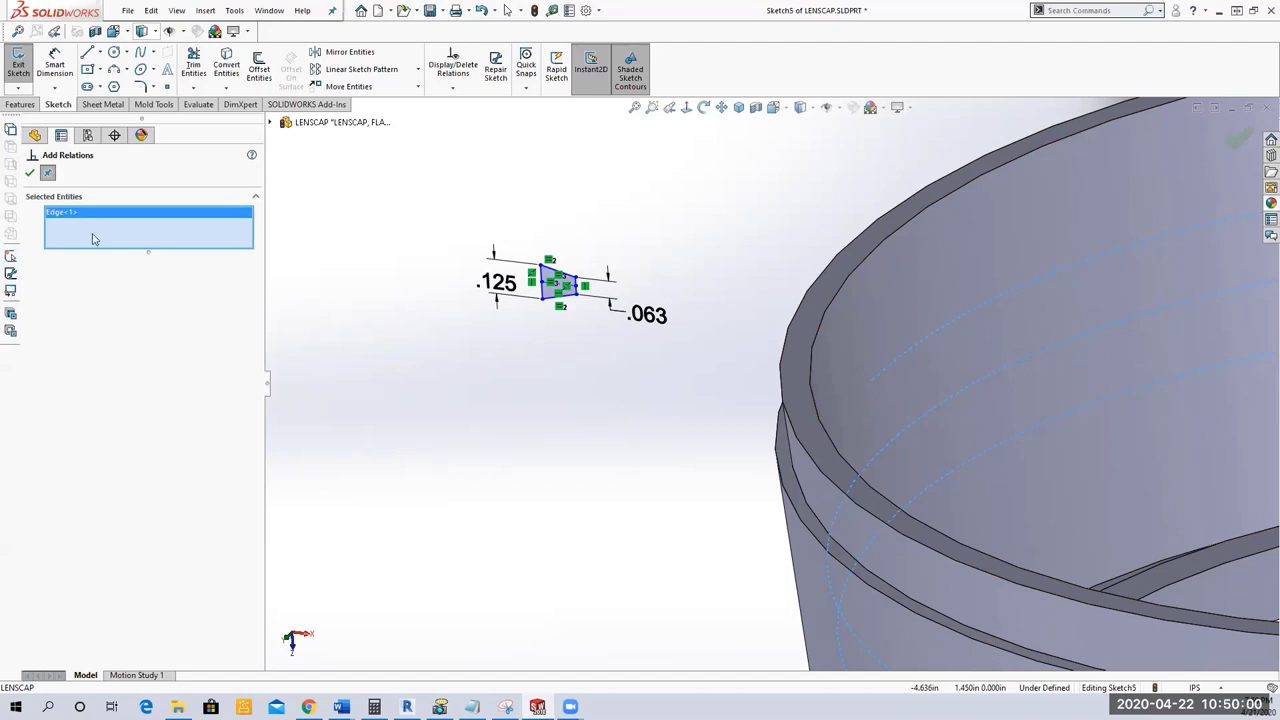
{"action": "left_click", "coordinate": [542, 284]}
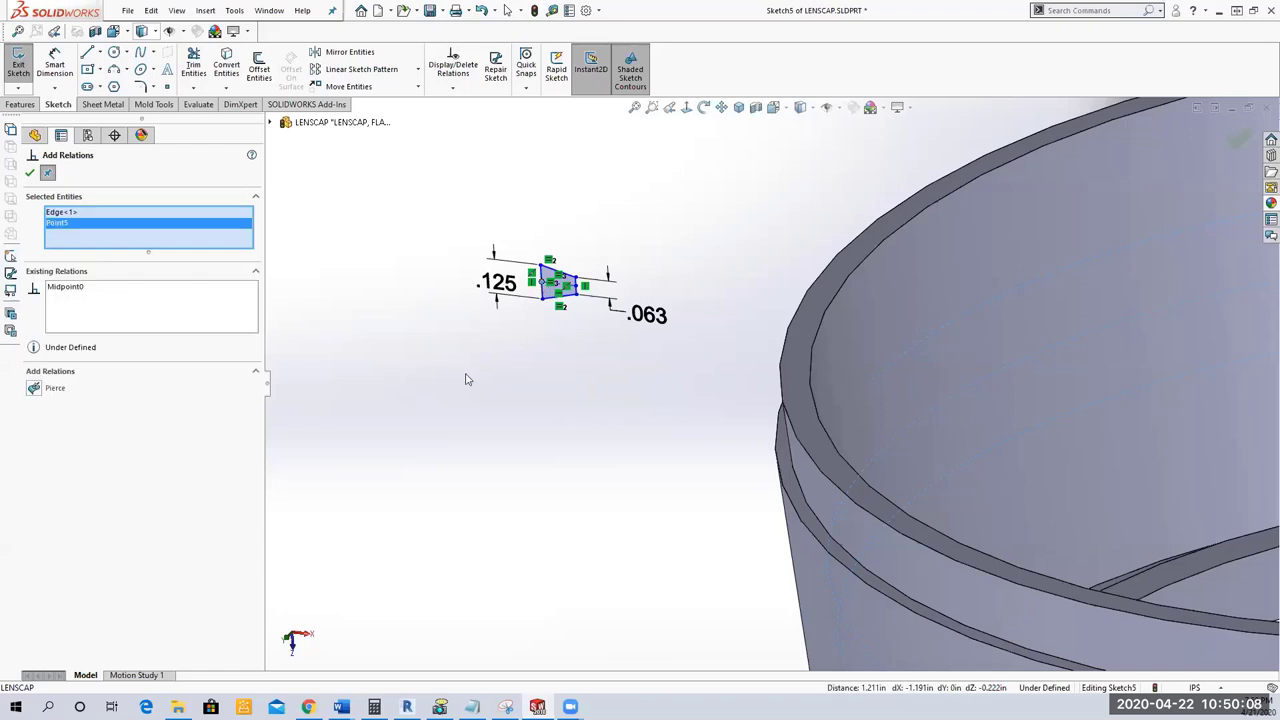
{"action": "left_click", "coordinate": [34, 389]}
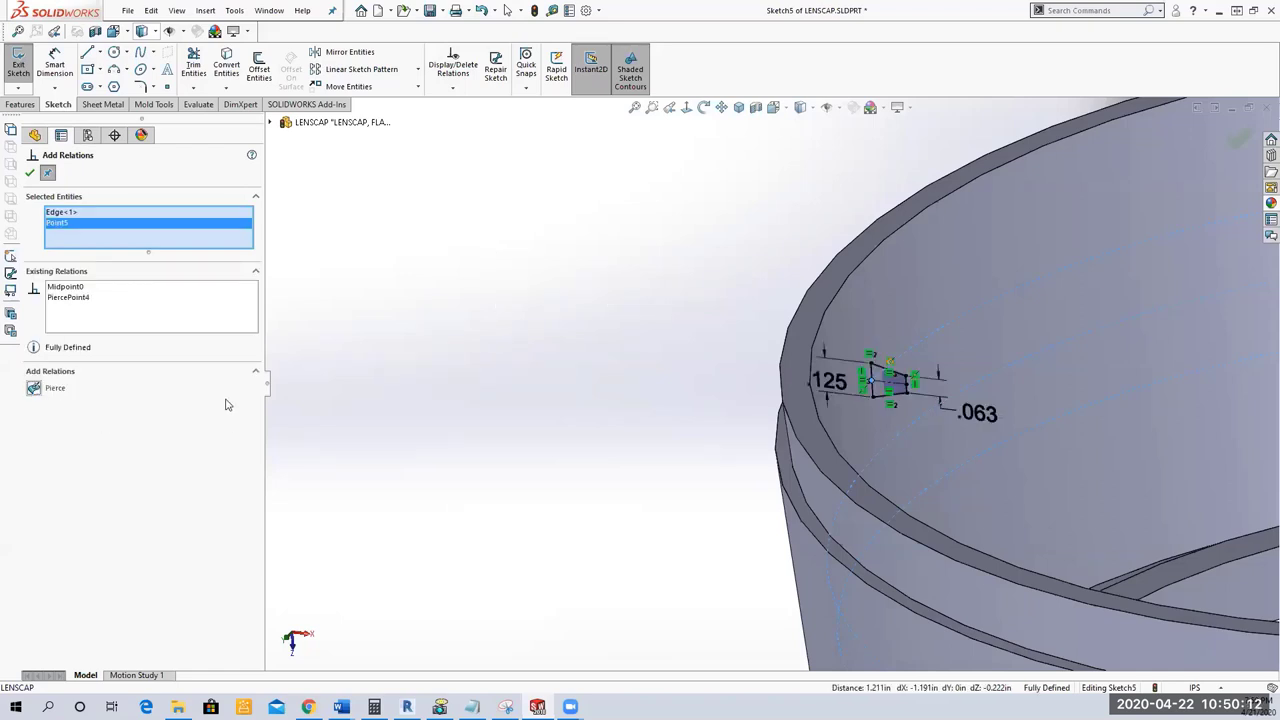
{"action": "left_click", "coordinate": [30, 173]}
{"action": "middle_click_drag", "start_coordinate": [593, 398], "coordinate": [547, 420]}
{"action": "middle_click_drag", "start_coordinate": [537, 369], "coordinate": [646, 403]}
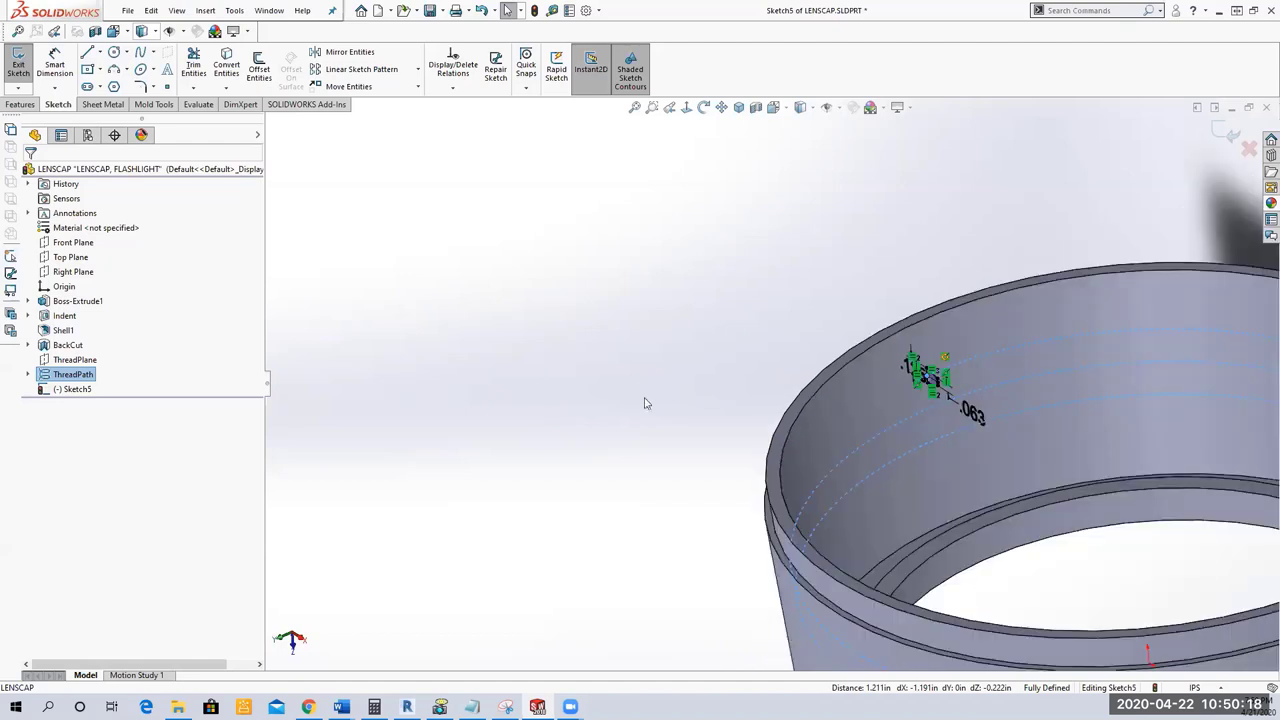
{"action": "scroll", "coordinate": [940, 358], "scroll_direction": "down", "scroll_amount": 4}
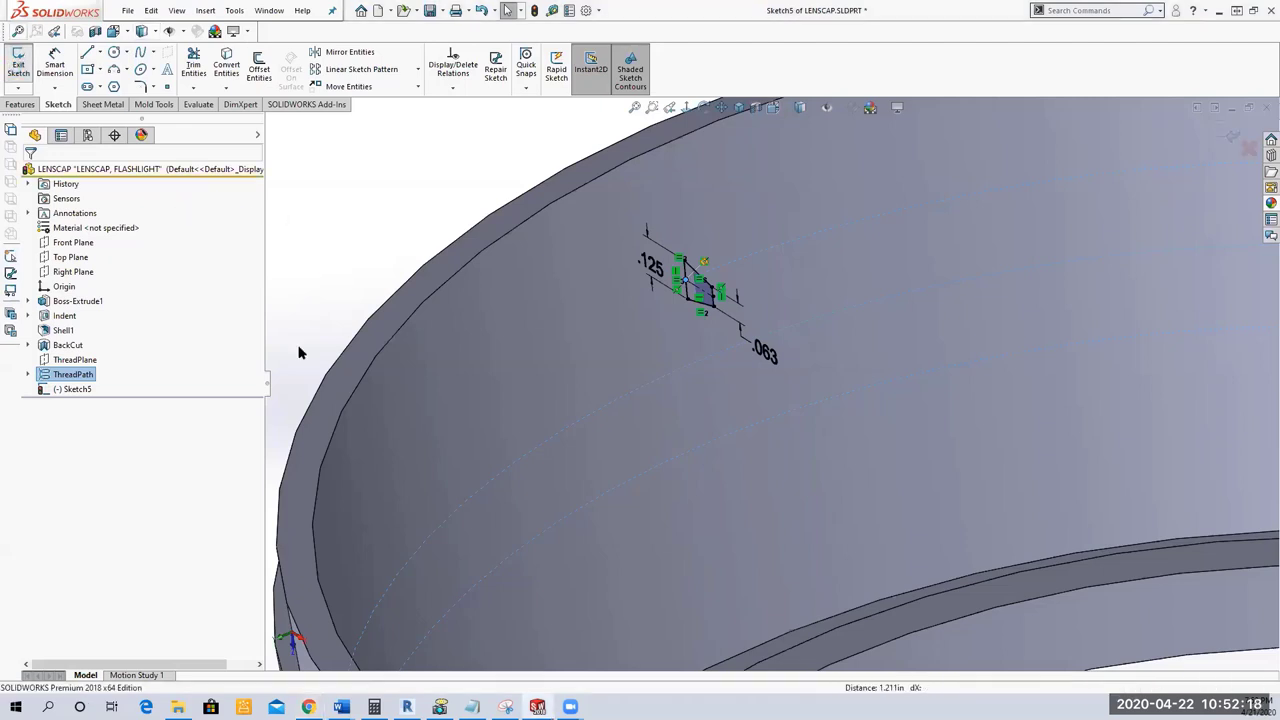
Exit the trapezoid sketch, rename it as ThreadProfile, and save the part.
{"action": "left_click", "coordinate": [58, 390]}
{"action": "left_click", "coordinate": [58, 390]}
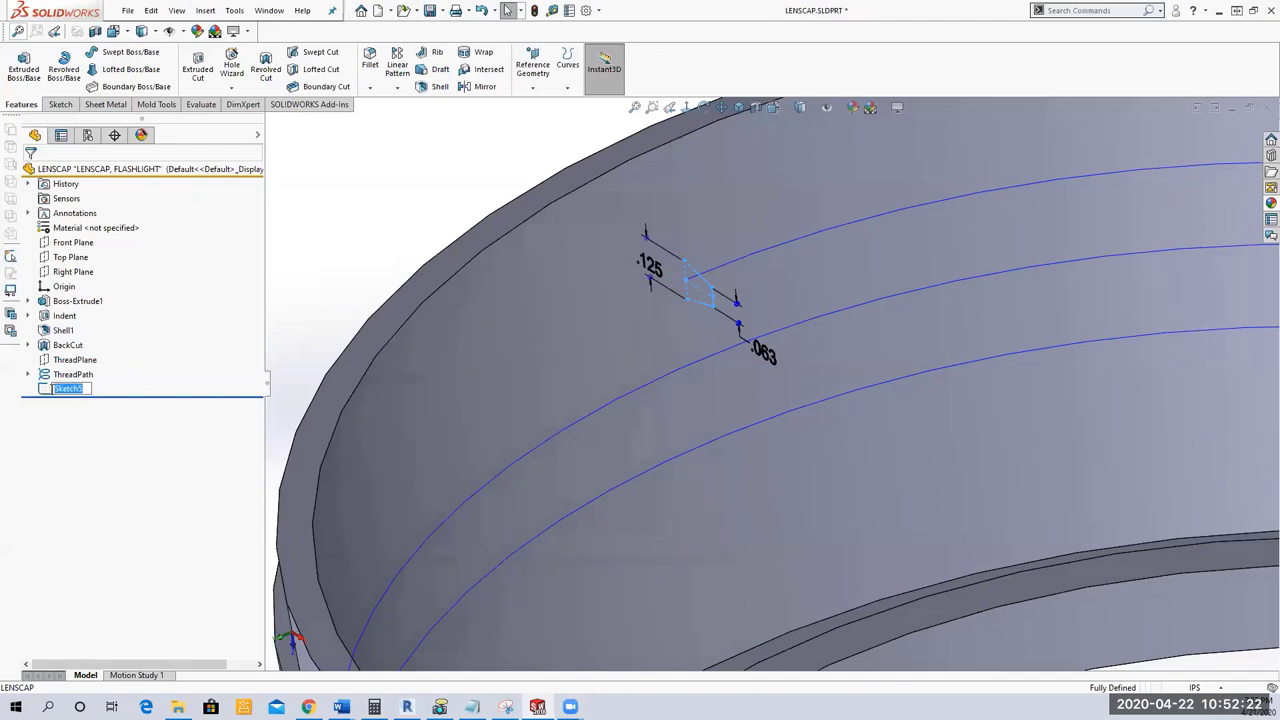
{"action": "type", "text": "ThreadProfile"}
{"action": "key", "text": "Return"}
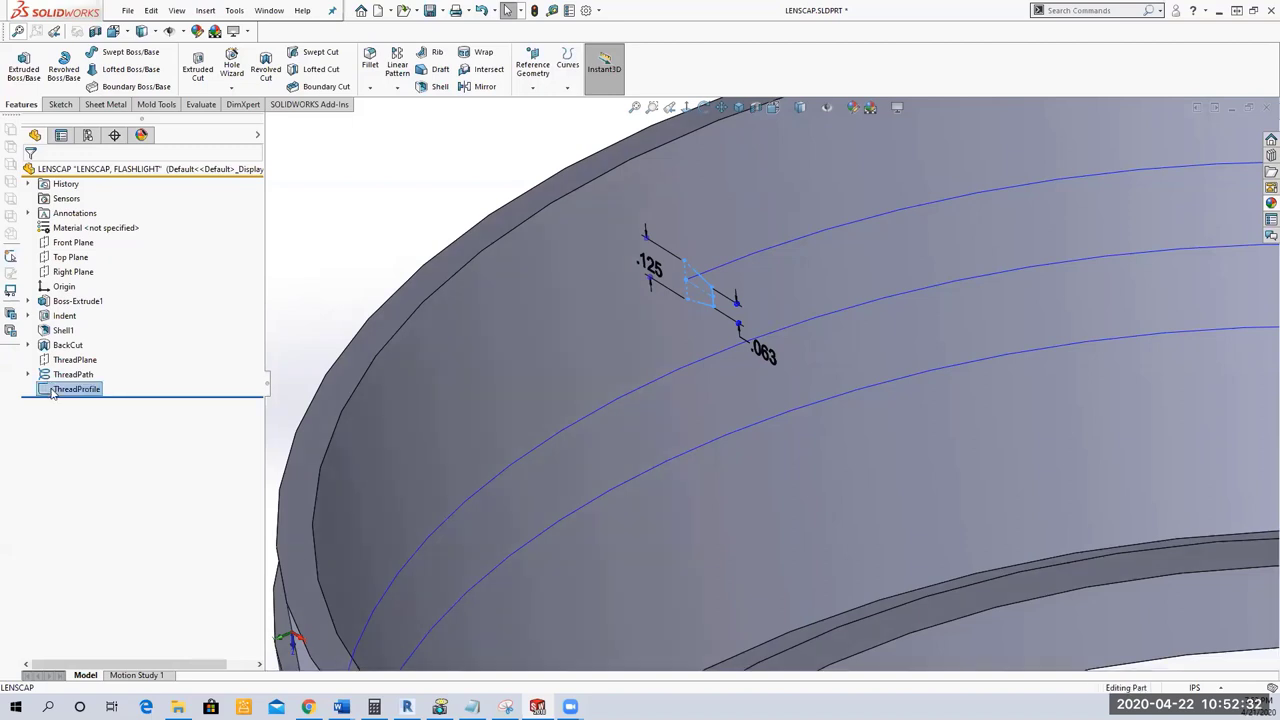
{"action": "left_click", "coordinate": [432, 11]}
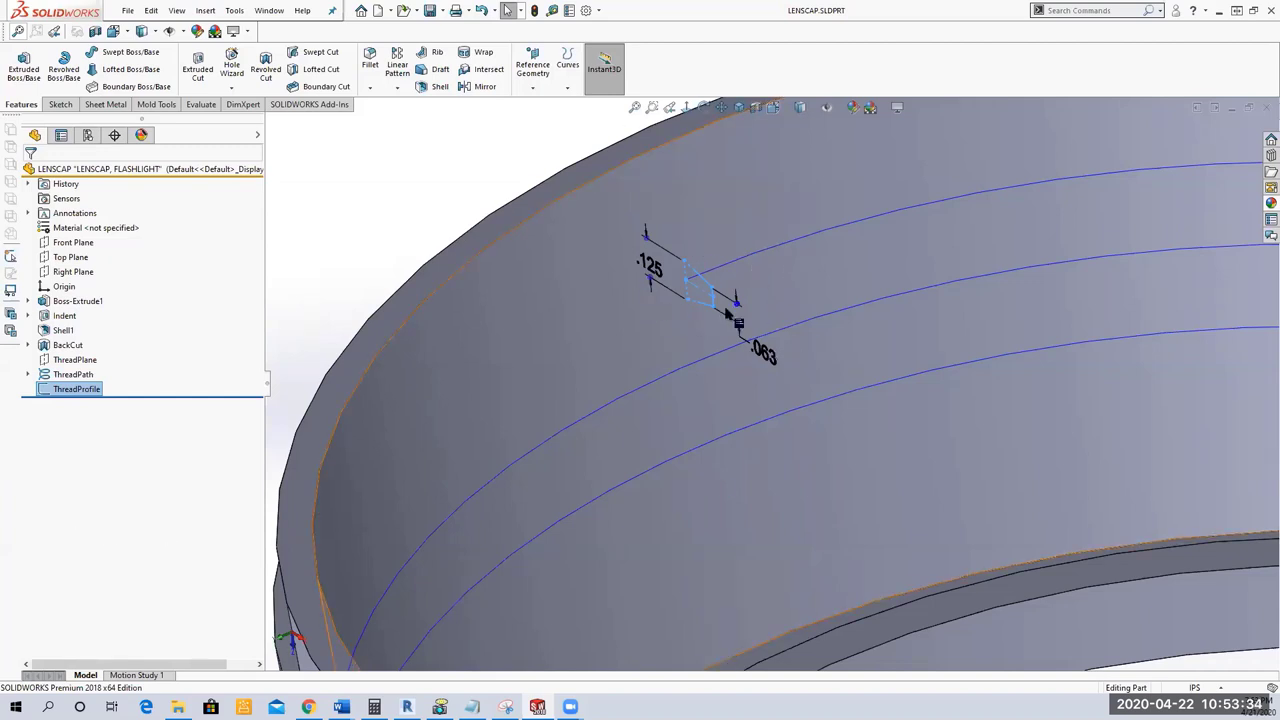
Sweep the ThreadProfile sketch along ThreadPath as a solid boss inside the lens cap and save the part.
{"action": "left_click", "coordinate": [790, 327]}
{"action": "left_click", "coordinate": [634, 107]}
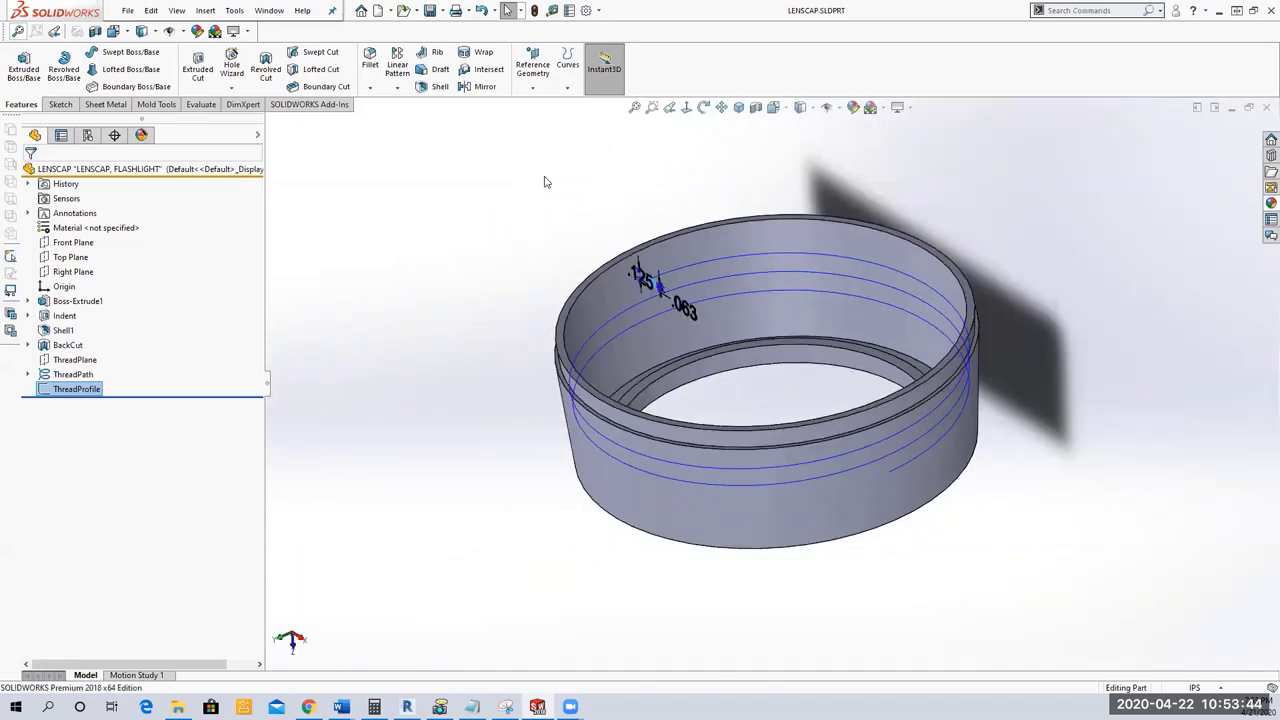
{"action": "middle_click_drag", "start_coordinate": [546, 183], "coordinate": [544, 216]}
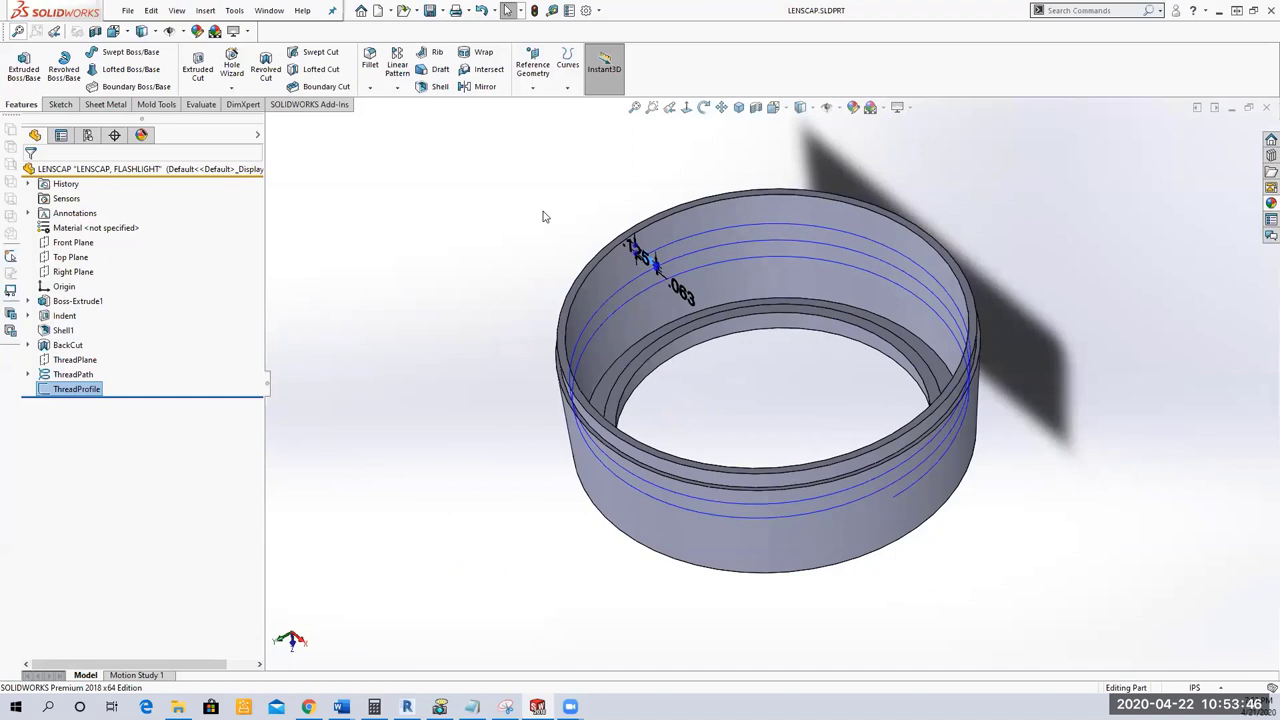
{"action": "left_click", "coordinate": [703, 171]}
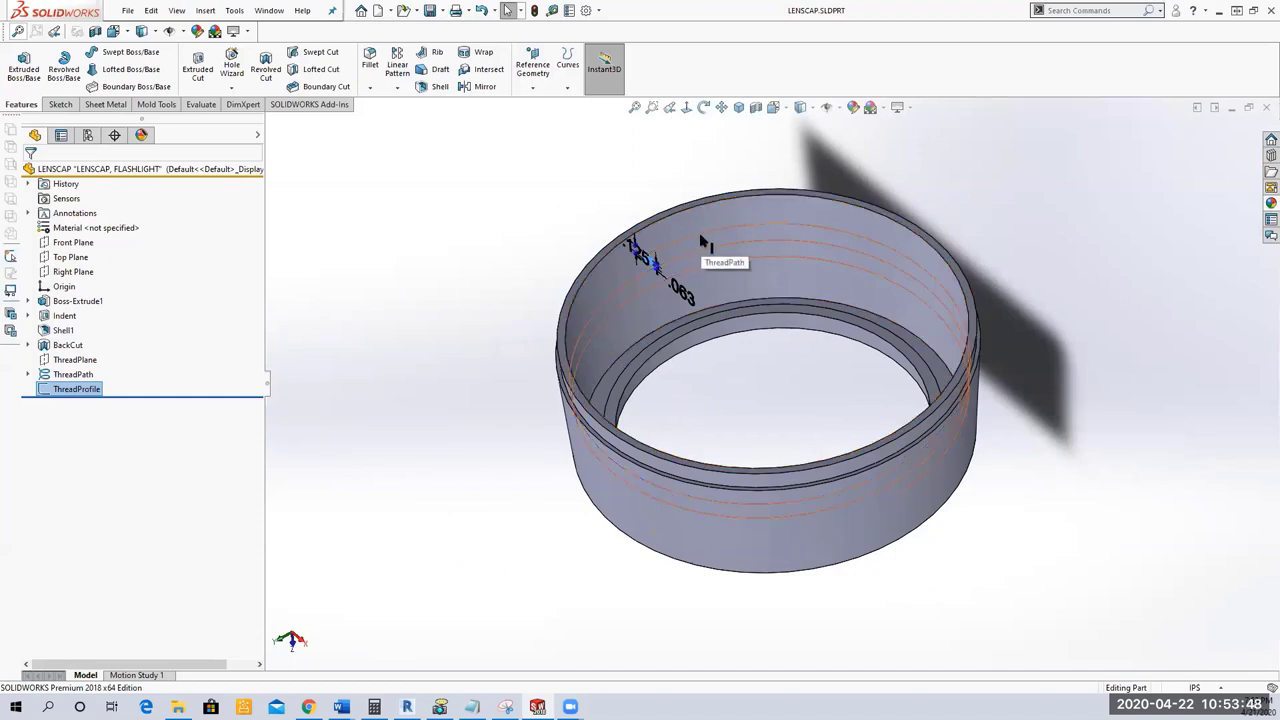
{"action": "left_click", "coordinate": [700, 236]}
{"action": "left_click", "coordinate": [655, 265], "text": "ctrl"}
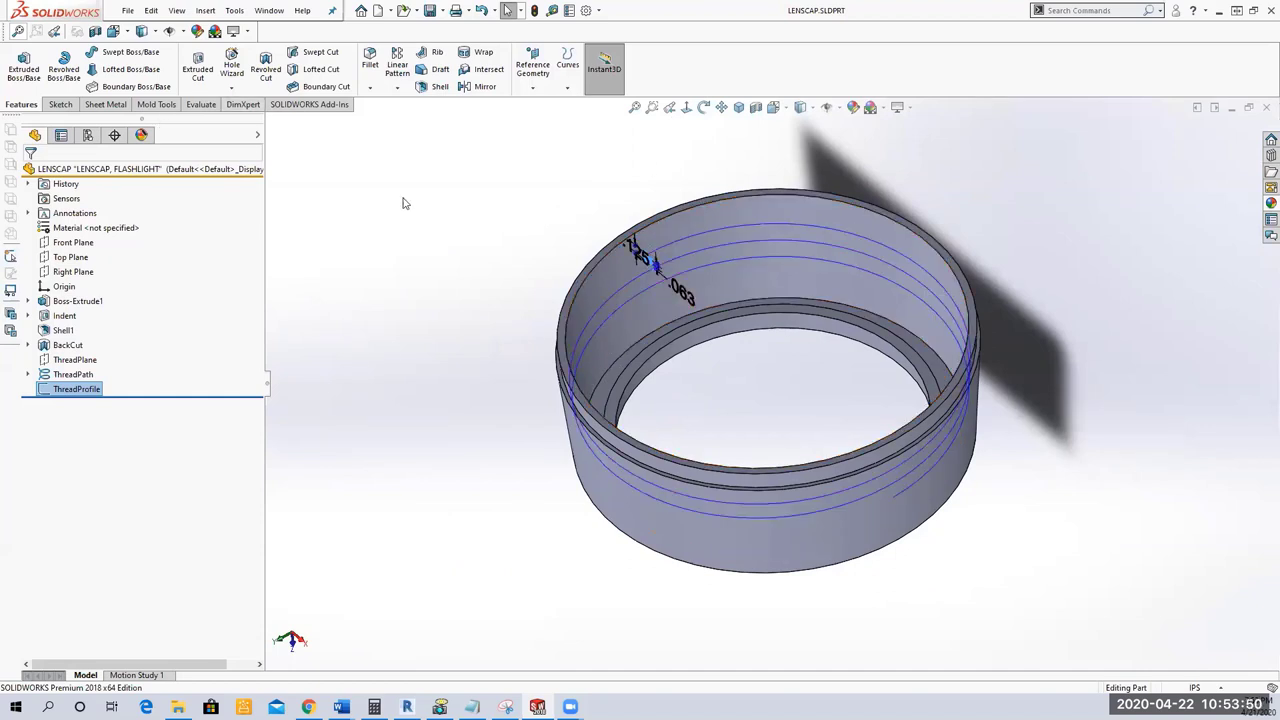
{"action": "left_click", "coordinate": [110, 54]}
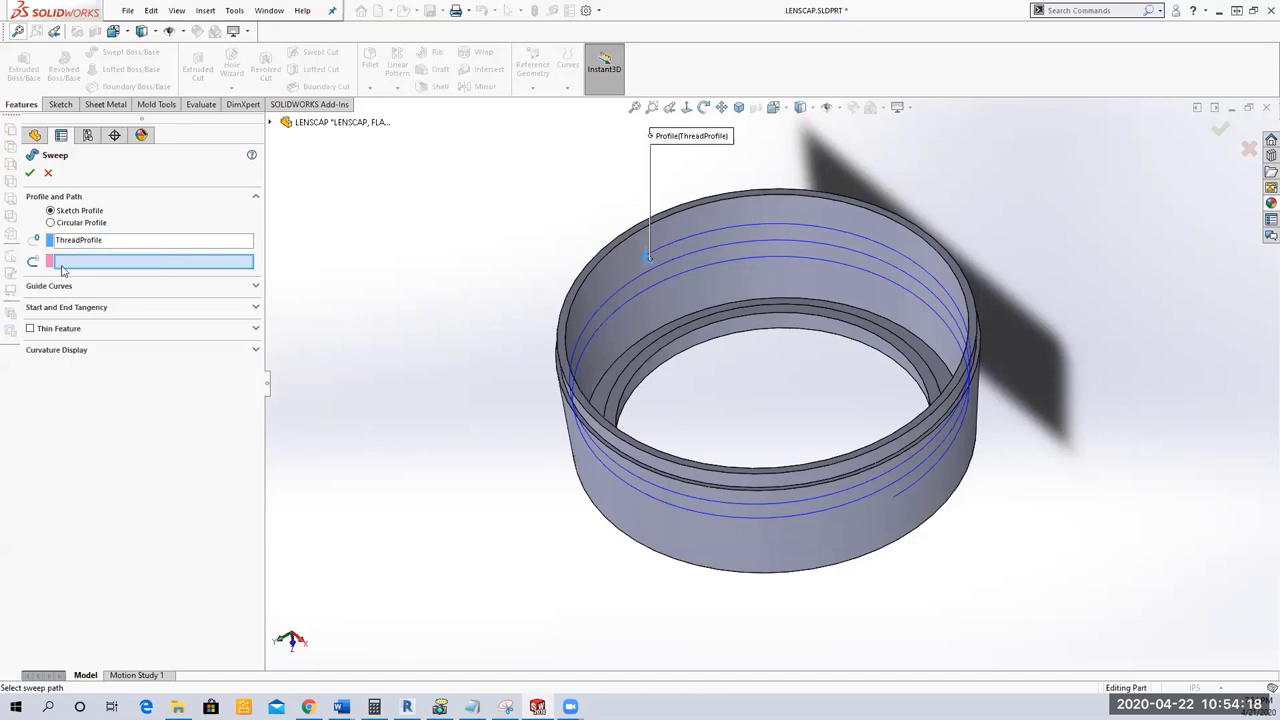
{"action": "left_click", "coordinate": [673, 241]}
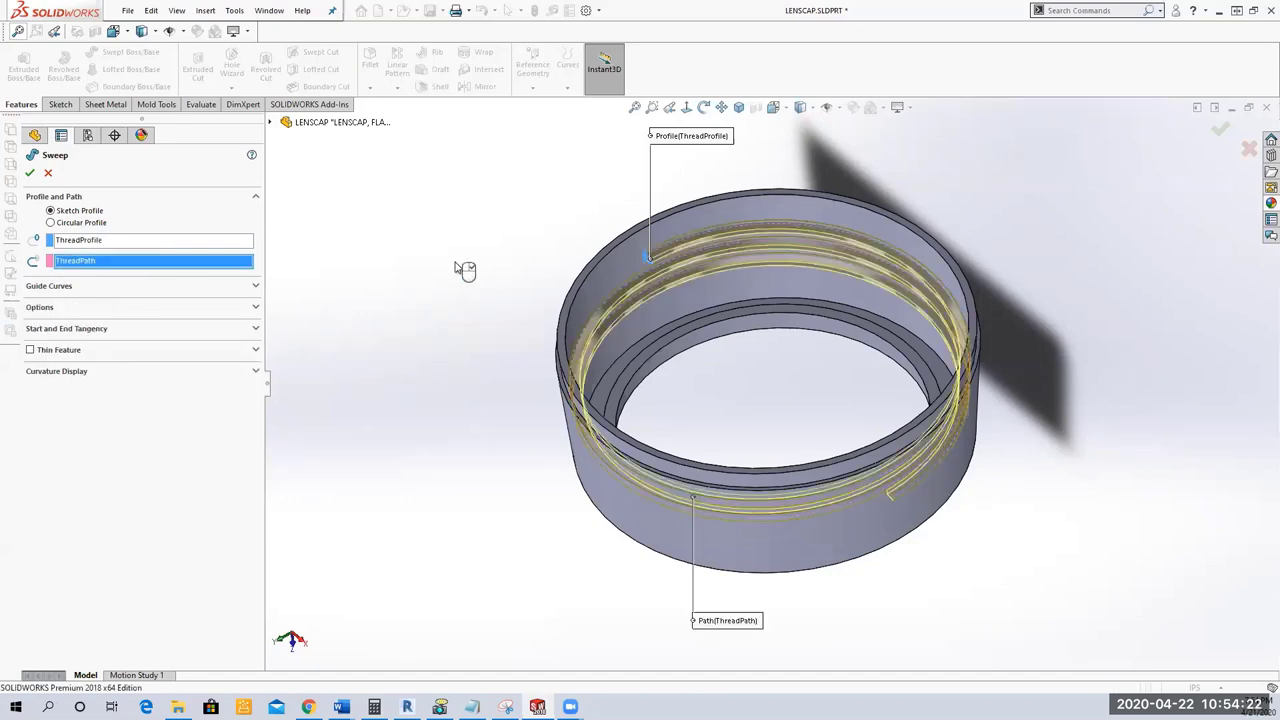
{"action": "mouse_move", "coordinate": [449, 274]}
{"action": "middle_mouse_down"}
{"action": "mouse_move", "coordinate": [429, 294]}
{"action": "mouse_move", "coordinate": [543, 286]}
{"action": "mouse_move", "coordinate": [566, 313]}
{"action": "mouse_move", "coordinate": [434, 283]}
{"action": "mouse_move", "coordinate": [460, 286]}
{"action": "mouse_move", "coordinate": [449, 277]}
{"action": "middle_mouse_up"}
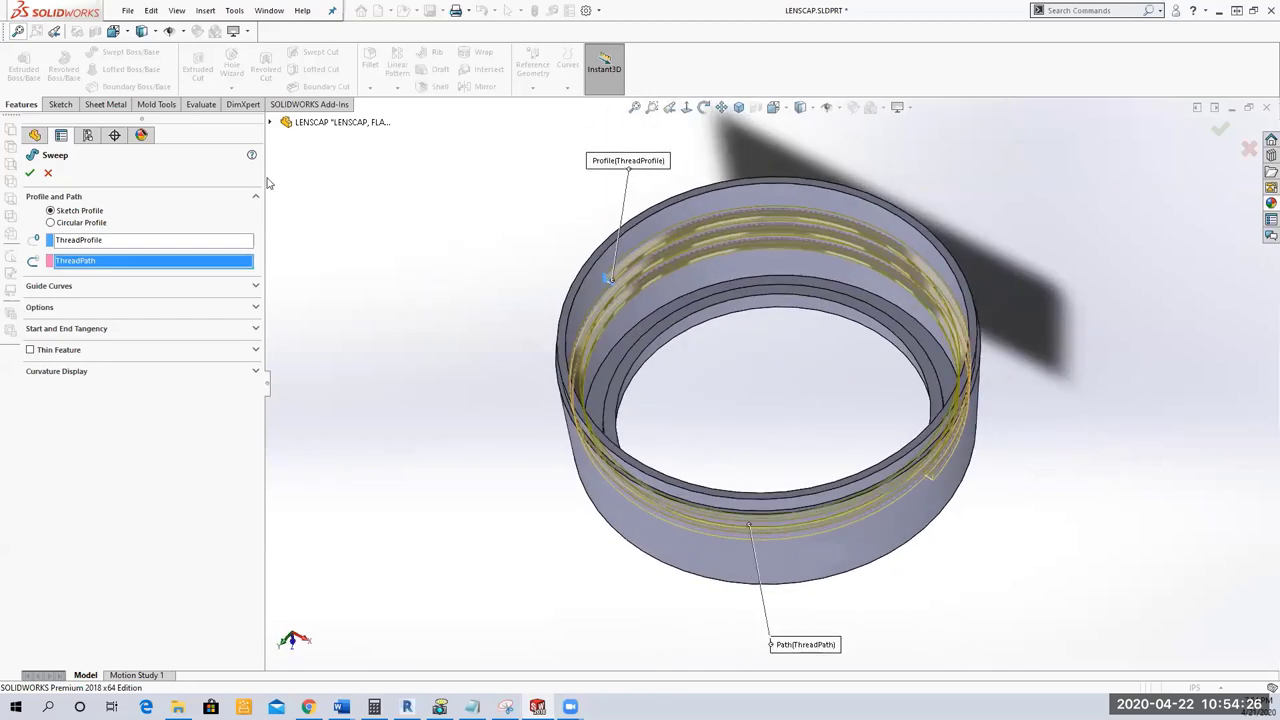
{"action": "left_click", "coordinate": [30, 172]}
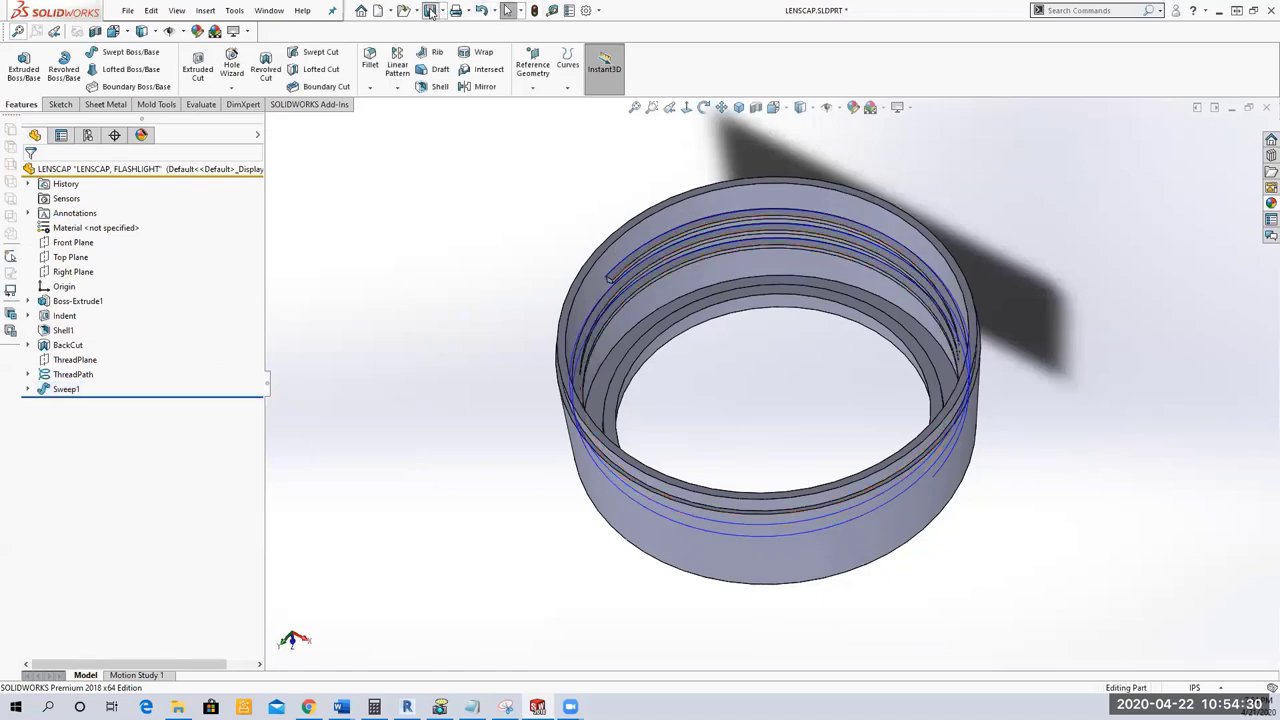
{"action": "left_click", "coordinate": [430, 11]}
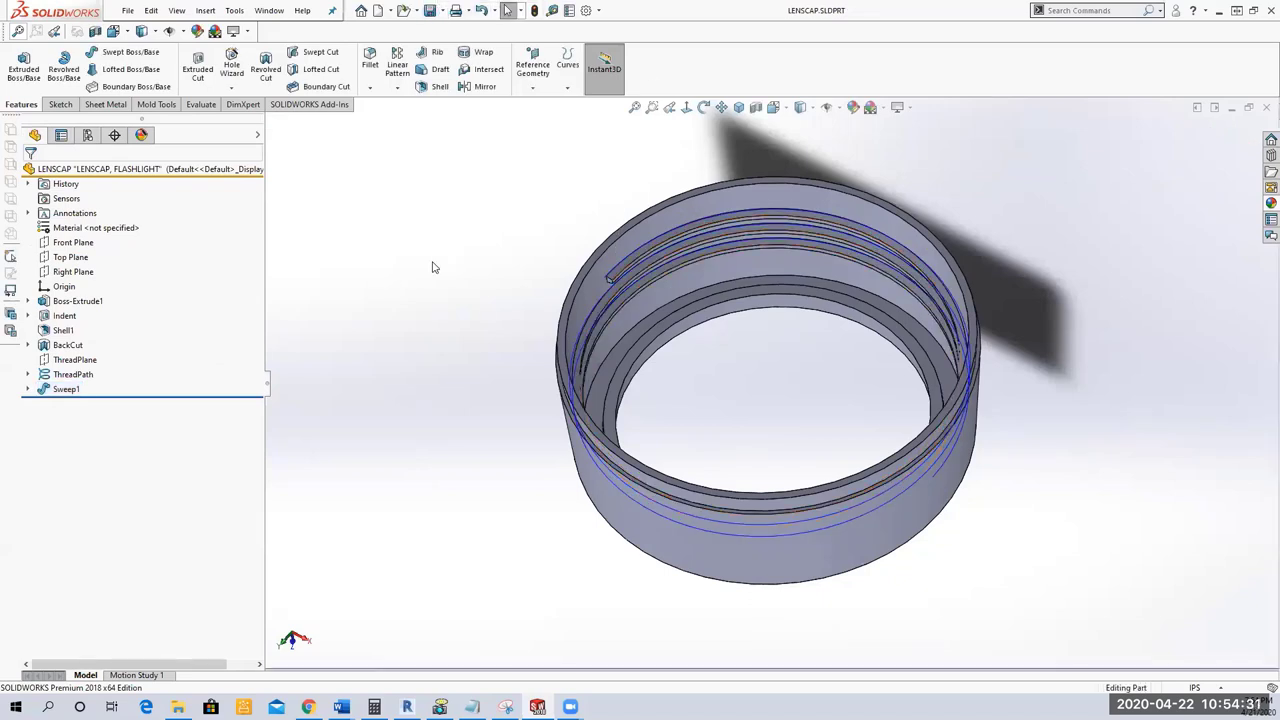
Rename the sweep feature as Thread and save the part.
{"action": "left_click", "coordinate": [62, 389]}
{"action": "left_click", "coordinate": [77, 388]}
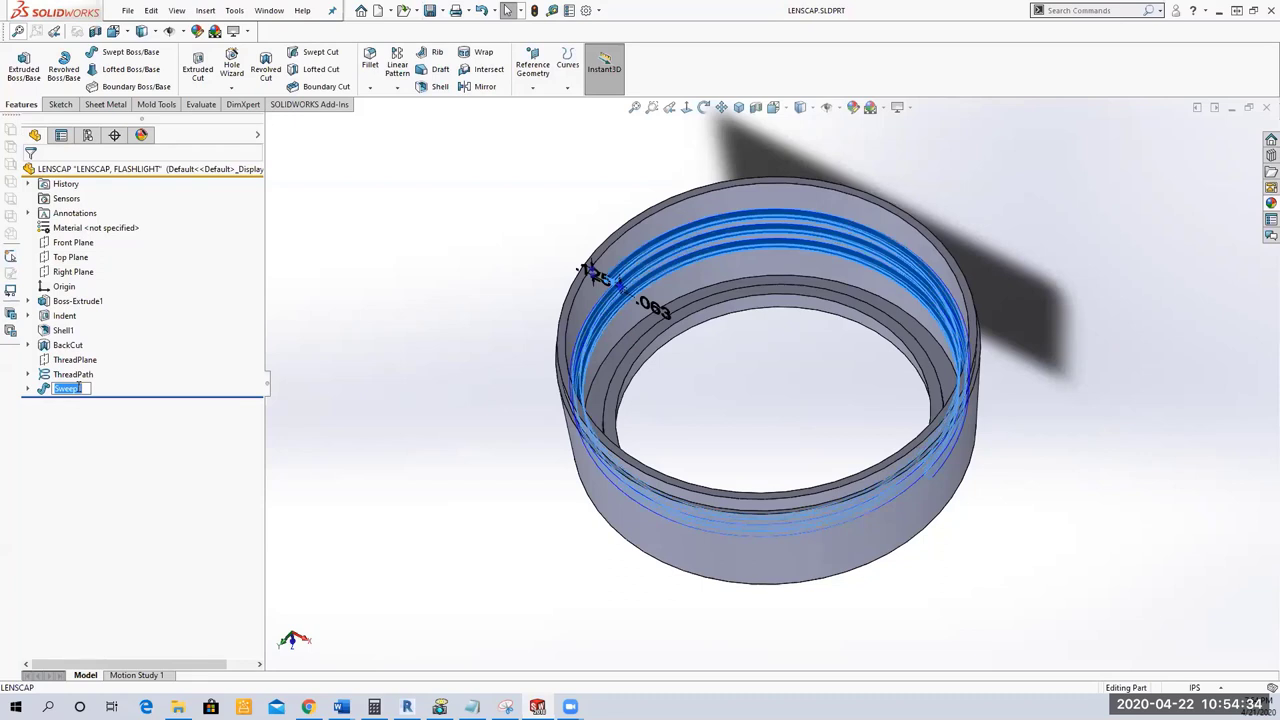
{"action": "type", "text": "Thread"}
{"action": "key", "text": "Return"}
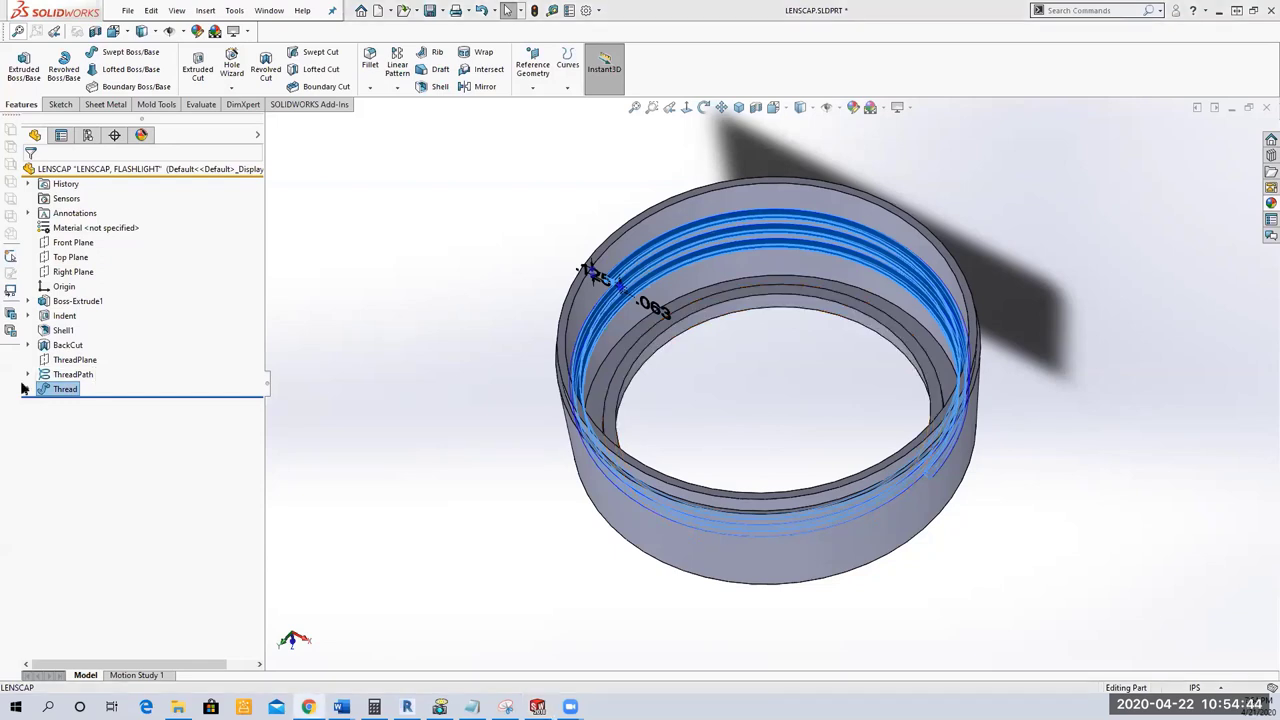
{"action": "left_click", "coordinate": [458, 205]}
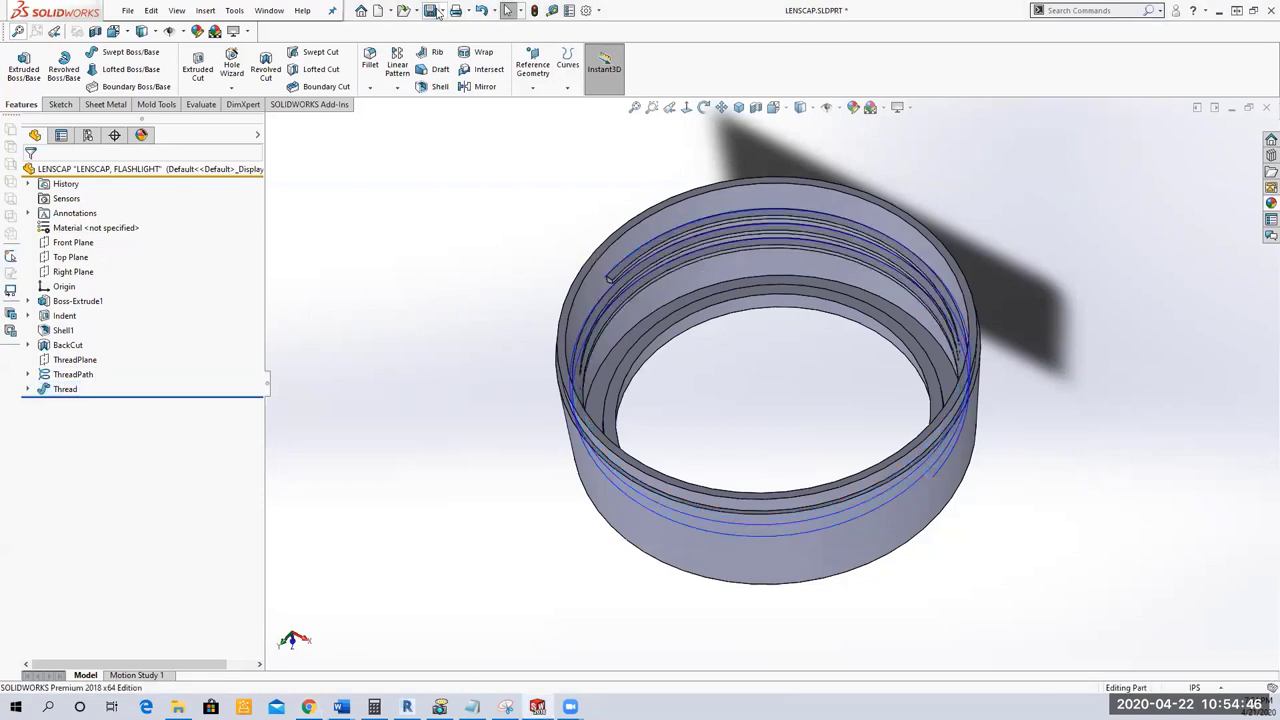
{"action": "left_click", "coordinate": [435, 11]}
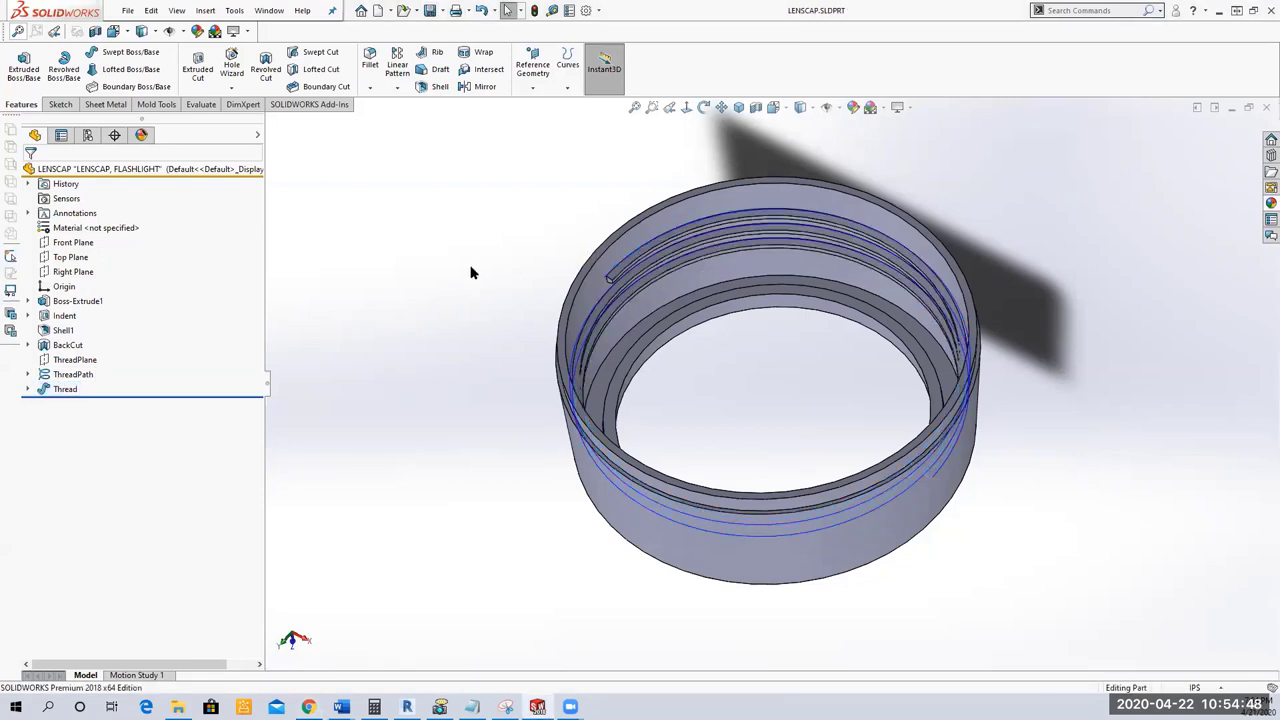
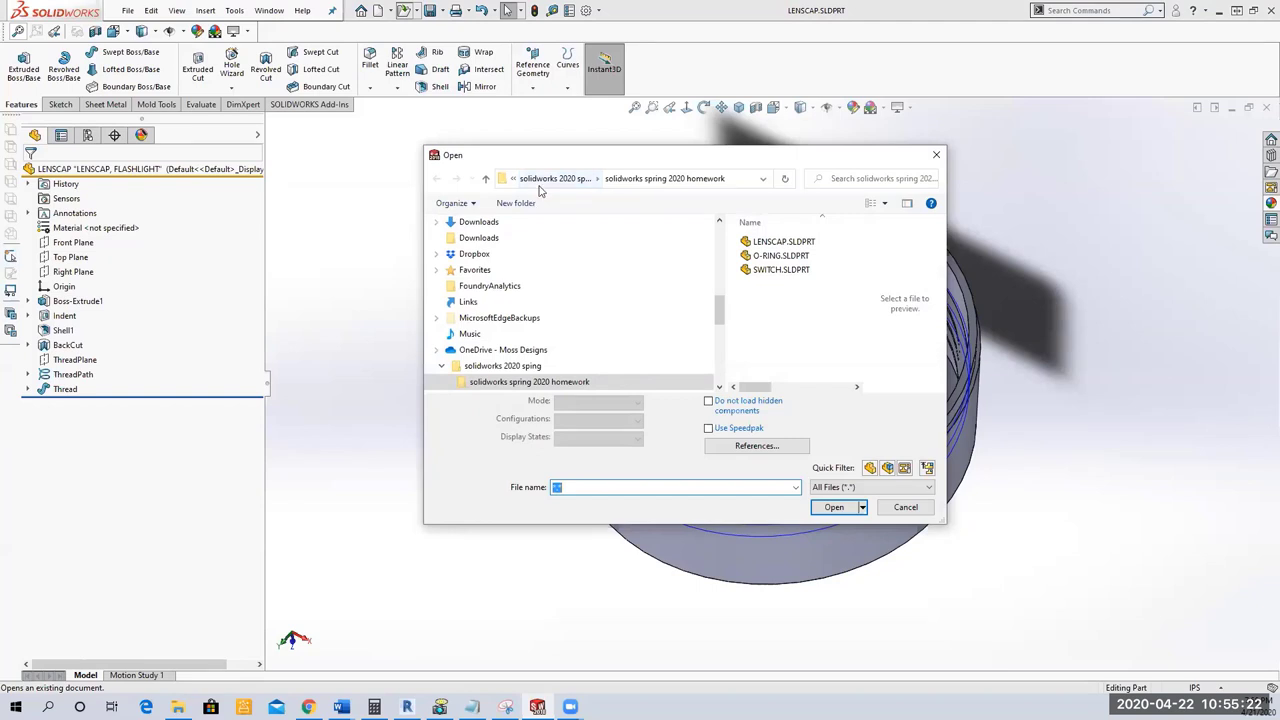
Look for the lens and bulb assembly in the Solidworks Fall 2018 Homework folder on OneDrive.
{"action": "left_click", "coordinate": [516, 352]}
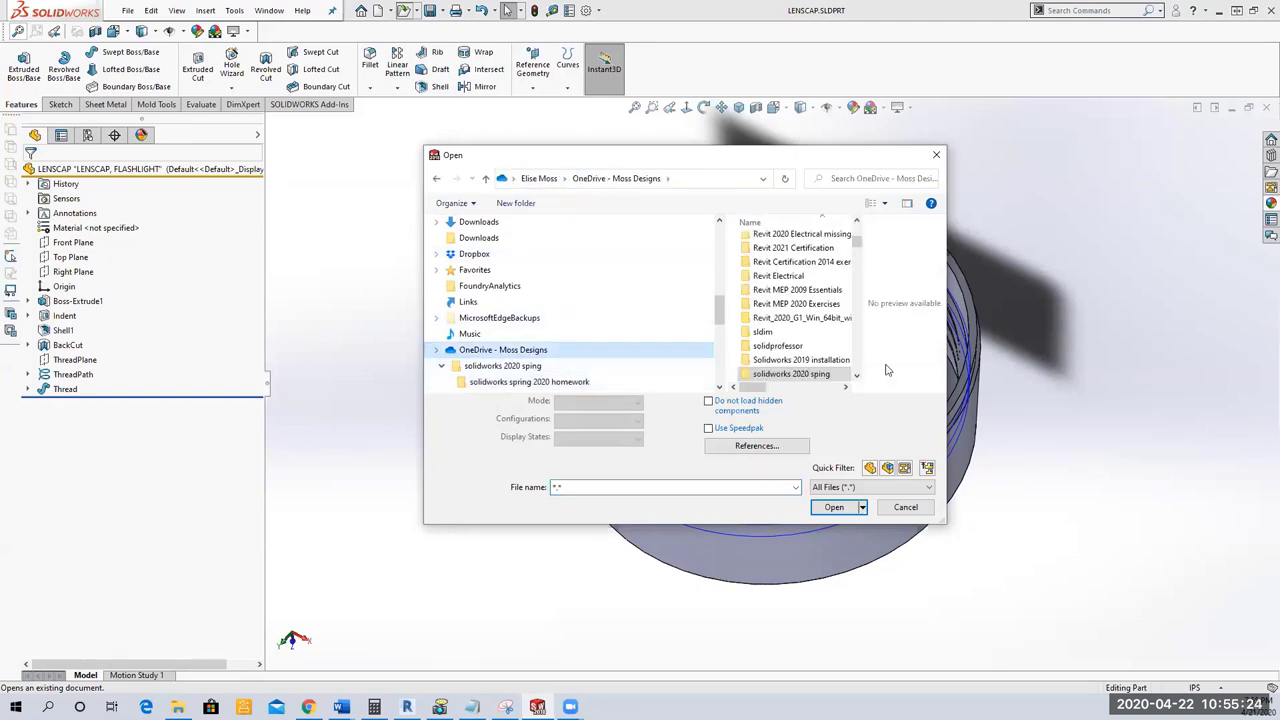
{"action": "left_click", "coordinate": [856, 376]}
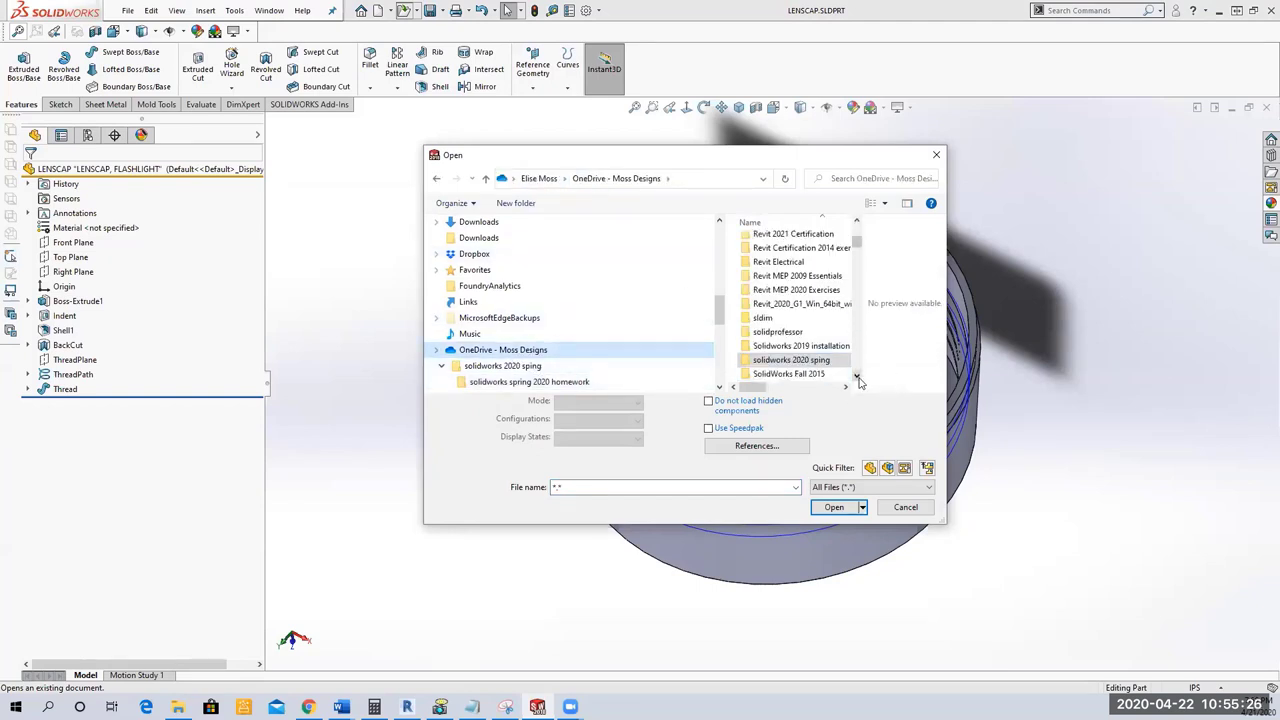
{"action": "left_click", "coordinate": [856, 376]}
{"action": "left_click", "coordinate": [856, 376]}
{"action": "left_click", "coordinate": [856, 376]}
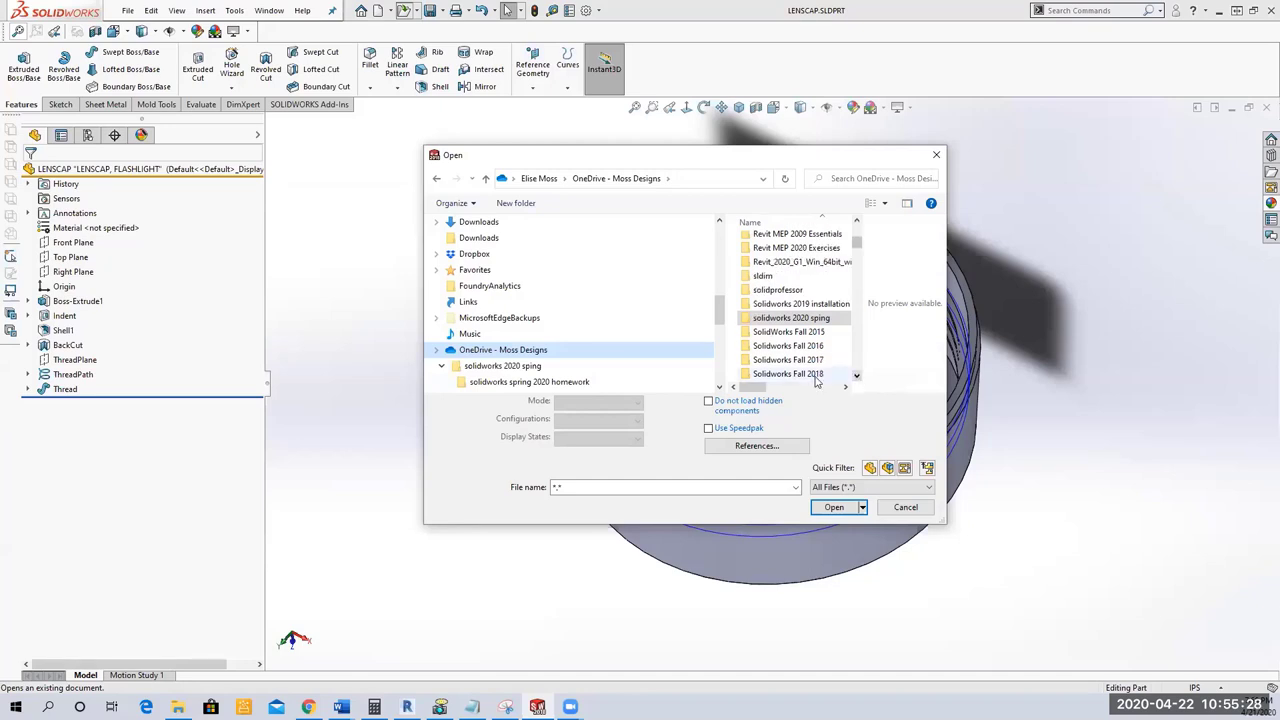
{"action": "double_click", "coordinate": [818, 376]}
{"action": "double_click", "coordinate": [829, 244]}
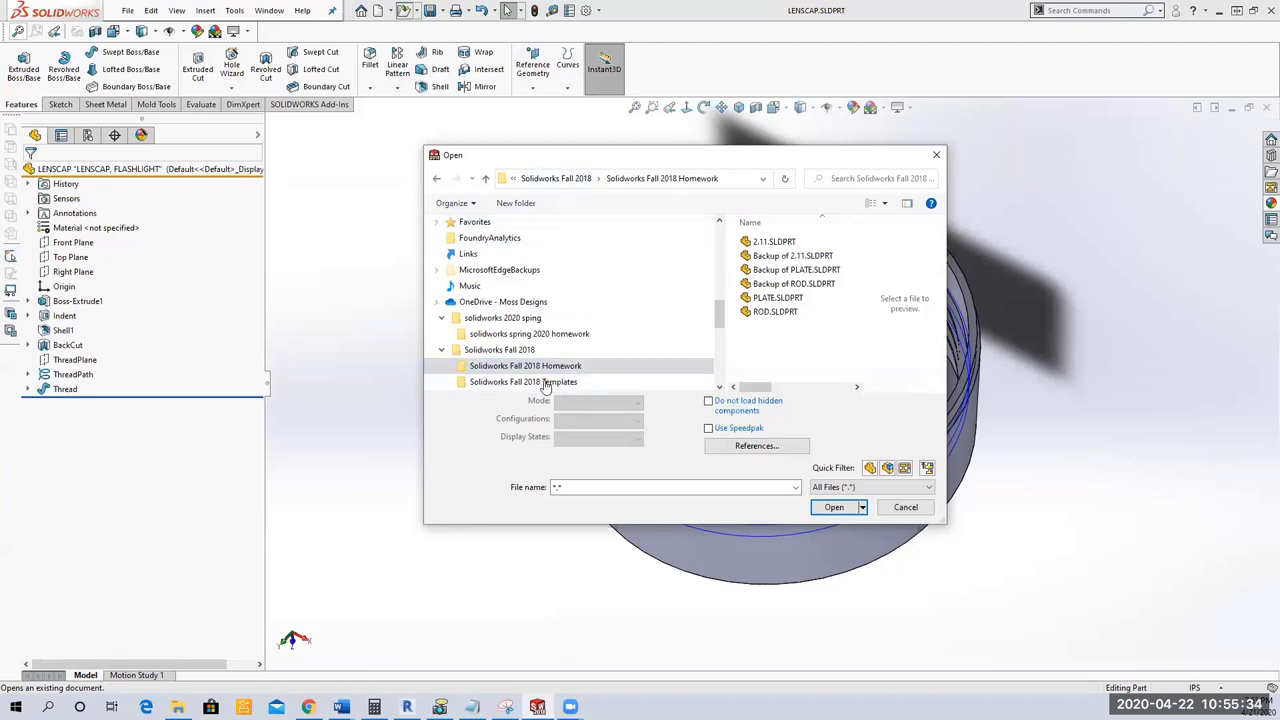
Open LENS AND BULB ASSY.SLDASM from the Solidworks 2017 Spring Homework folder inside Solidworks Spring 2017.
{"action": "left_click", "coordinate": [500, 301]}
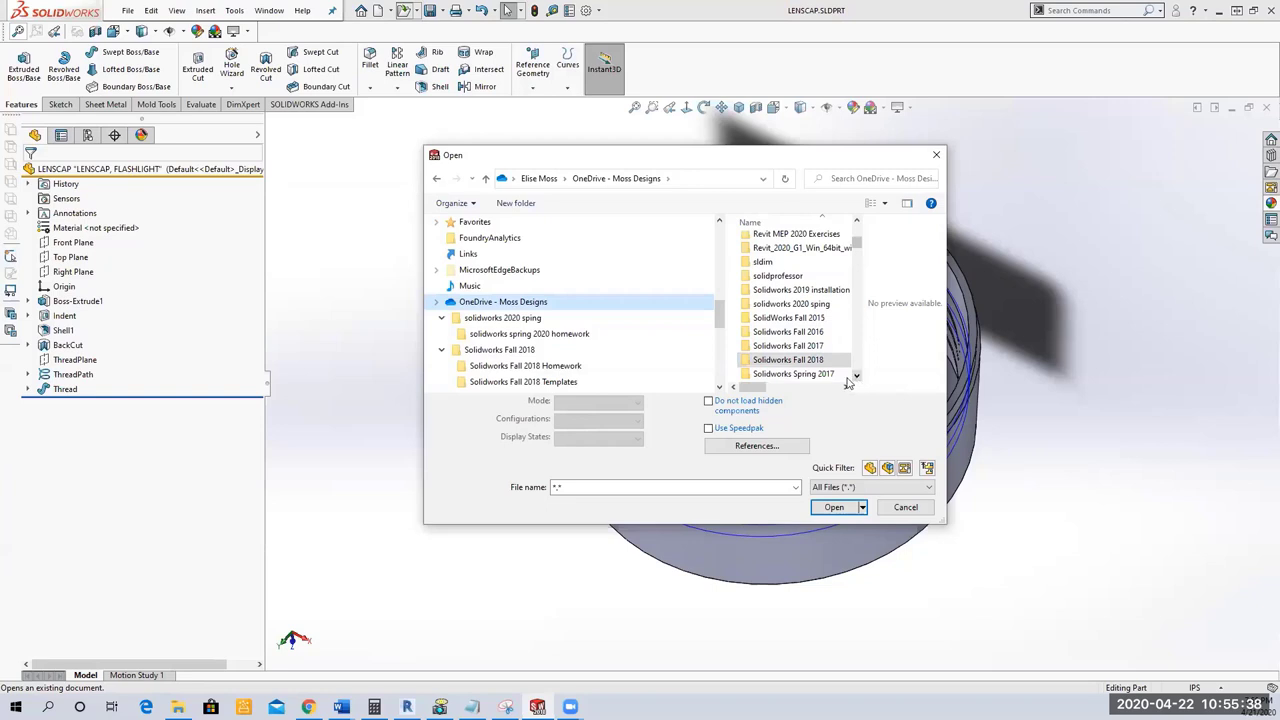
{"action": "double_click", "coordinate": [800, 374]}
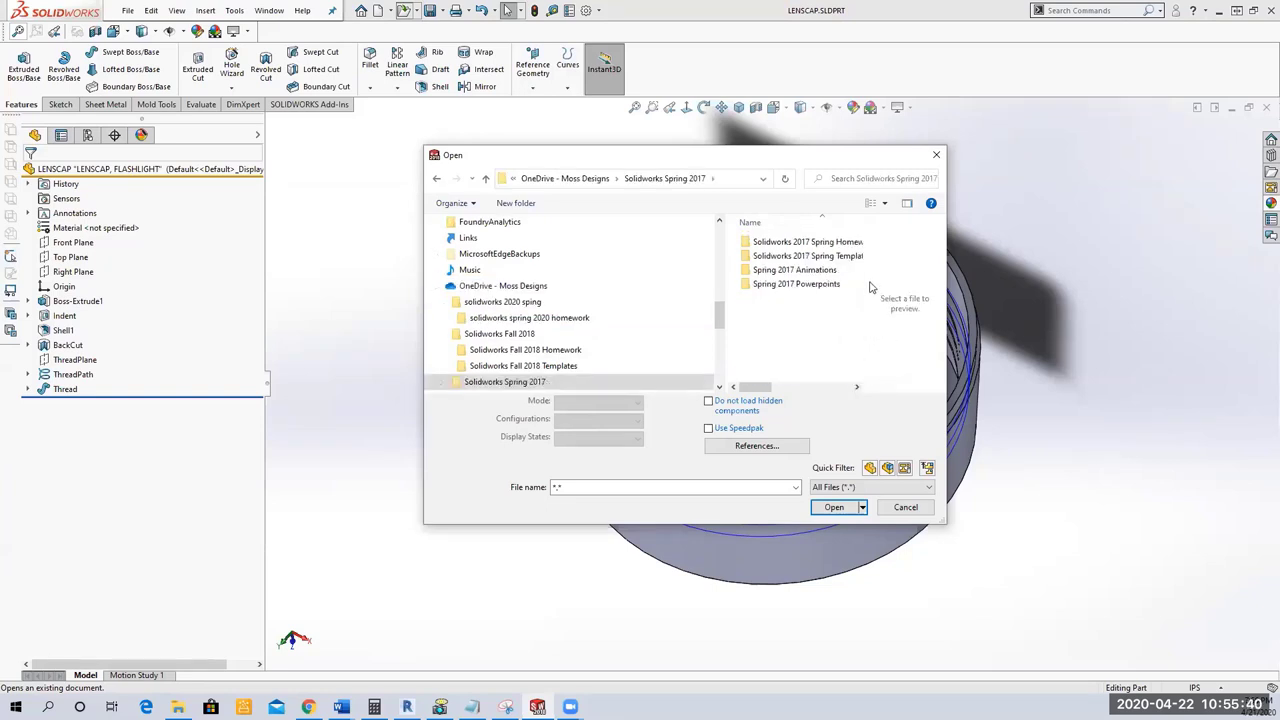
{"action": "double_click", "coordinate": [852, 242]}
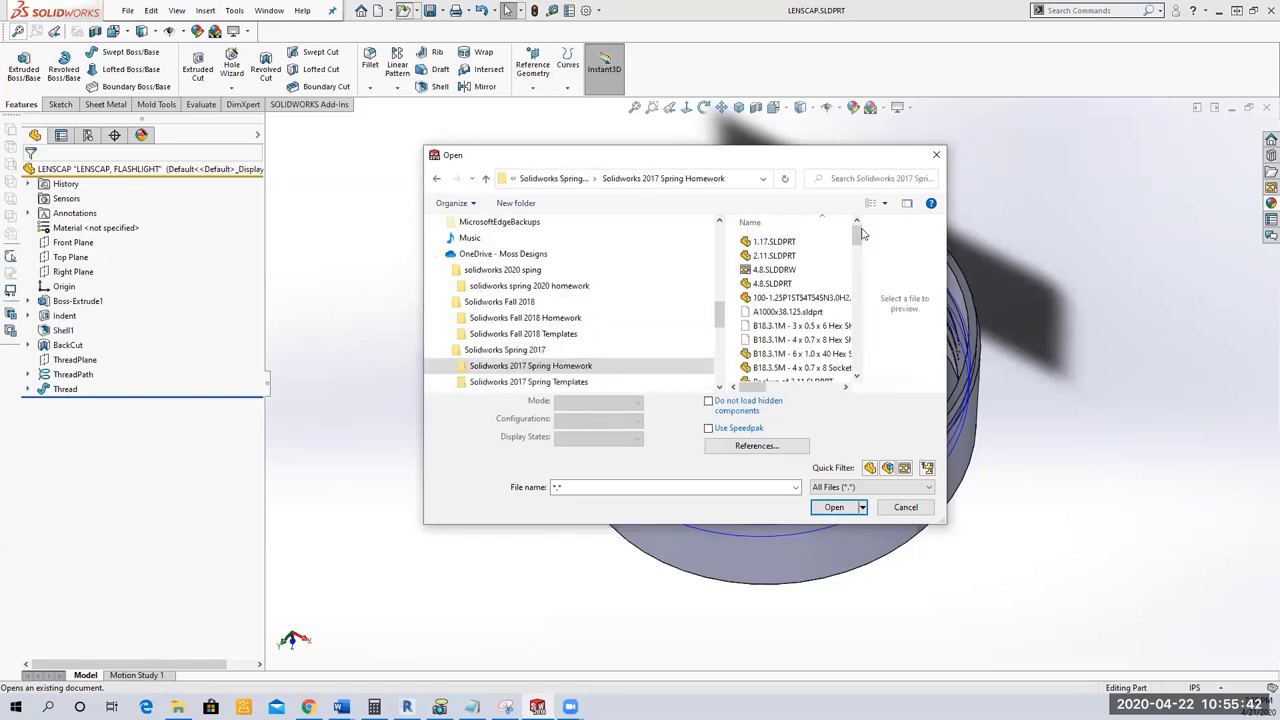
{"action": "left_click_drag", "start_coordinate": [863, 234], "coordinate": [868, 338]}
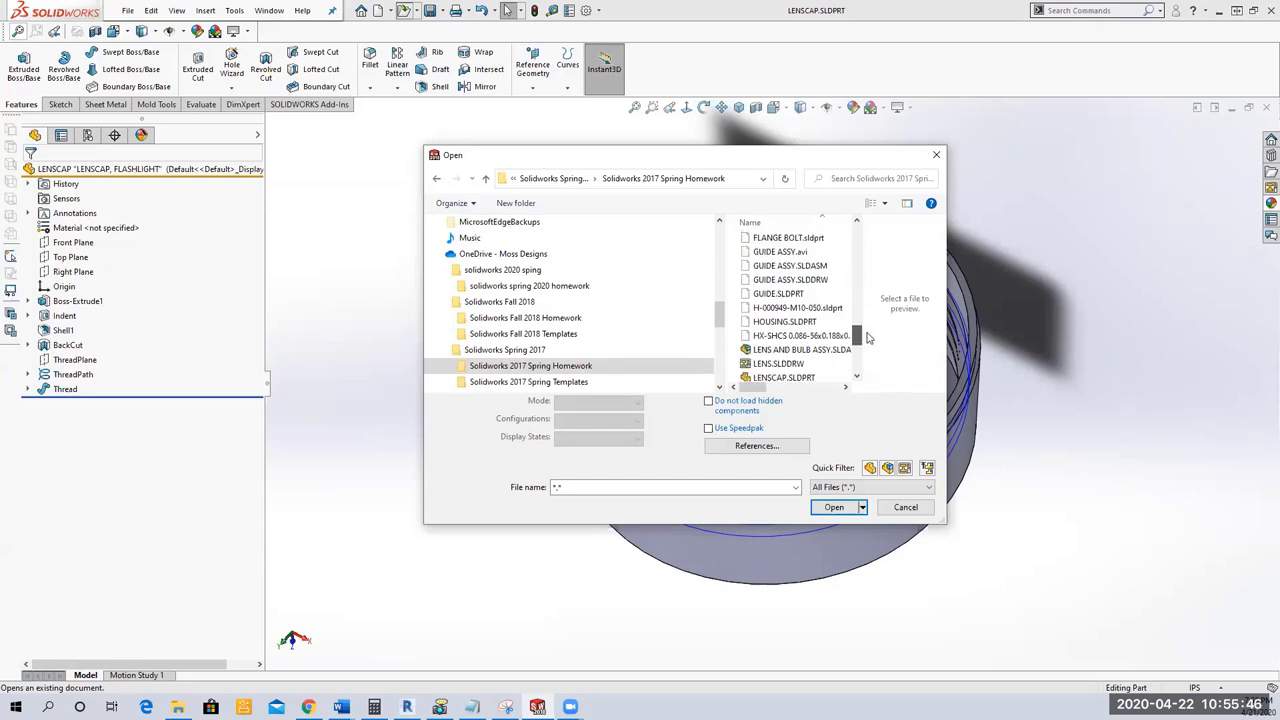
{"action": "left_click", "coordinate": [797, 349]}
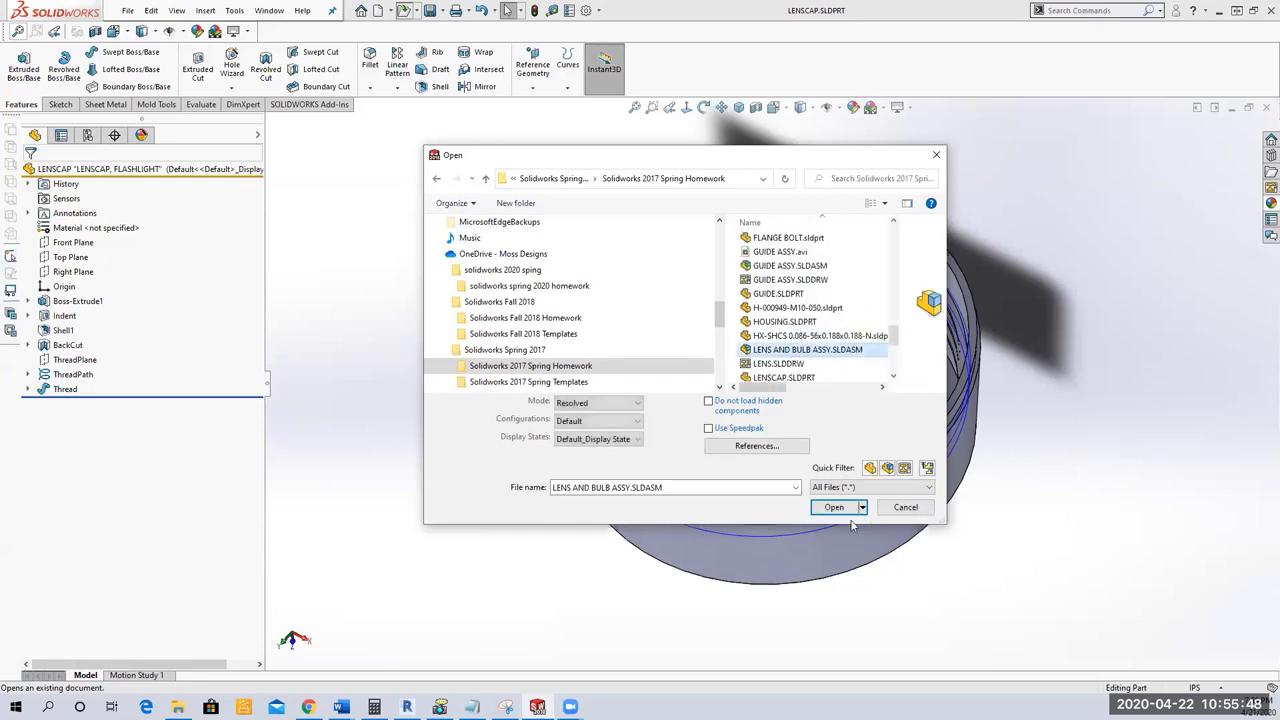
{"action": "left_click", "coordinate": [834, 507]}
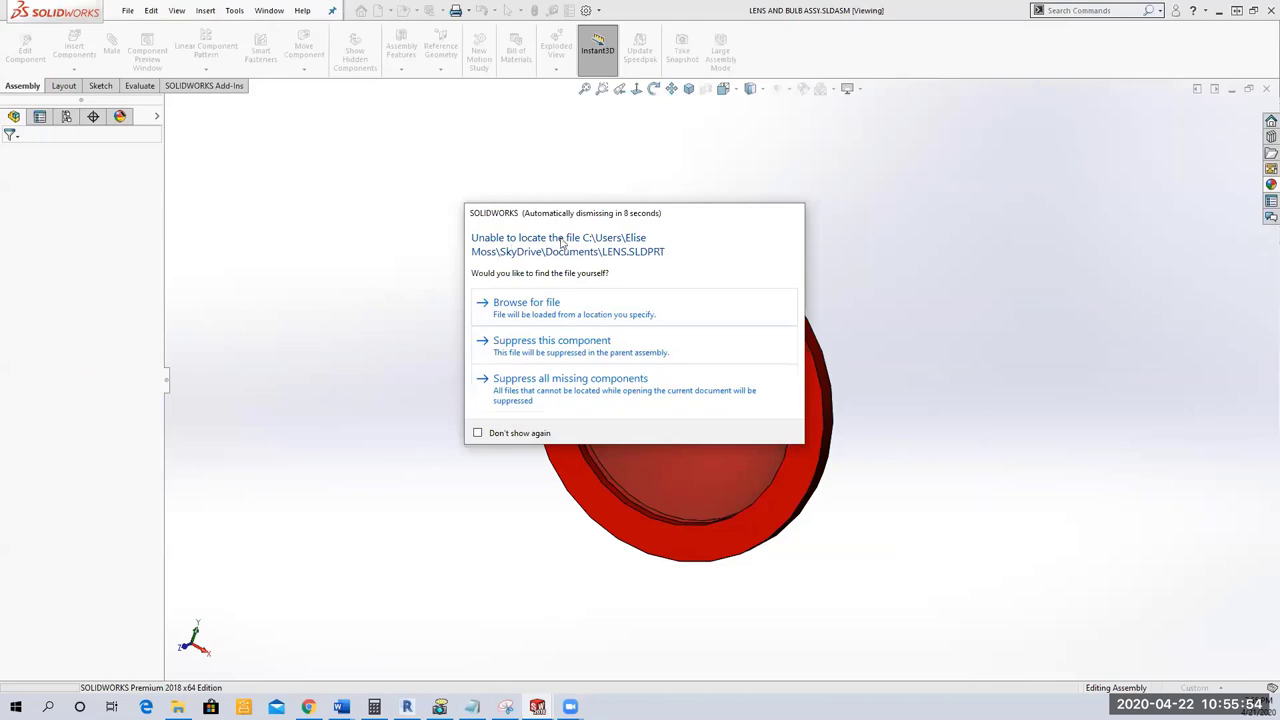
Browse for the missing LENS.SLDPRT component in the Solidworks 2017 Spring Homework and Solidworks Fall 2018 Homework folders.
{"action": "left_click", "coordinate": [503, 310]}
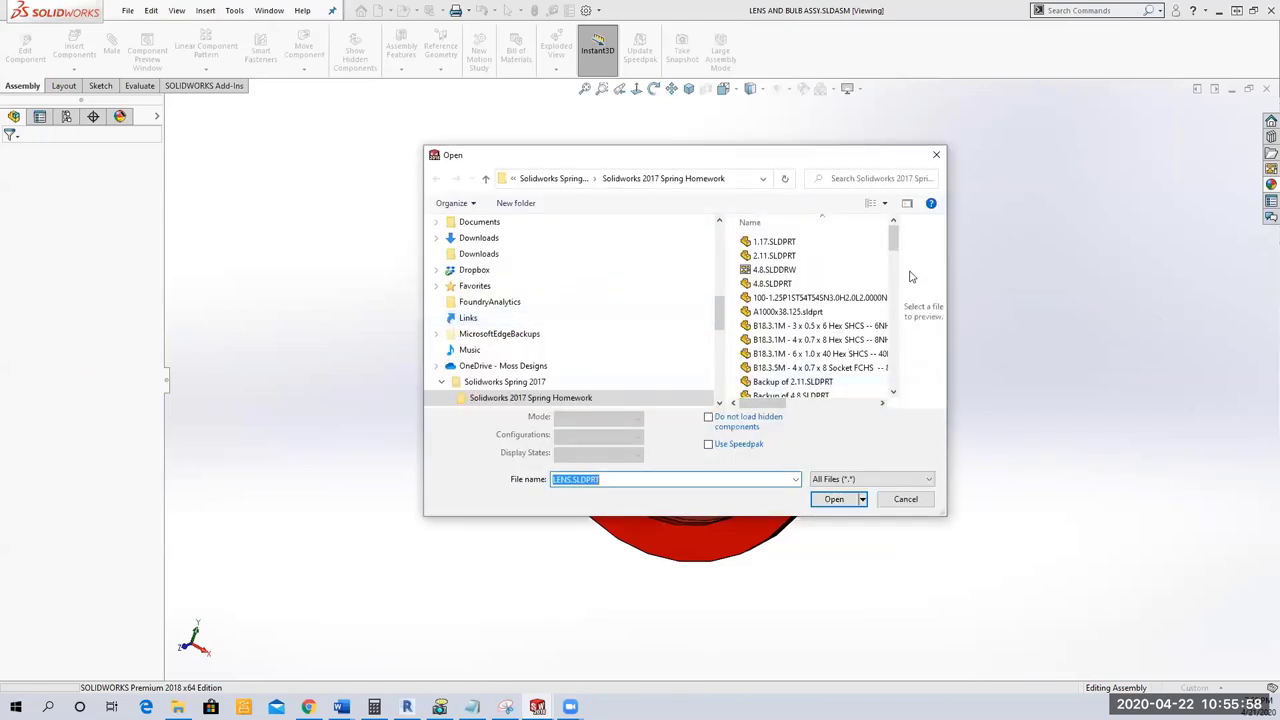
{"action": "left_click_drag", "start_coordinate": [895, 240], "coordinate": [893, 363]}
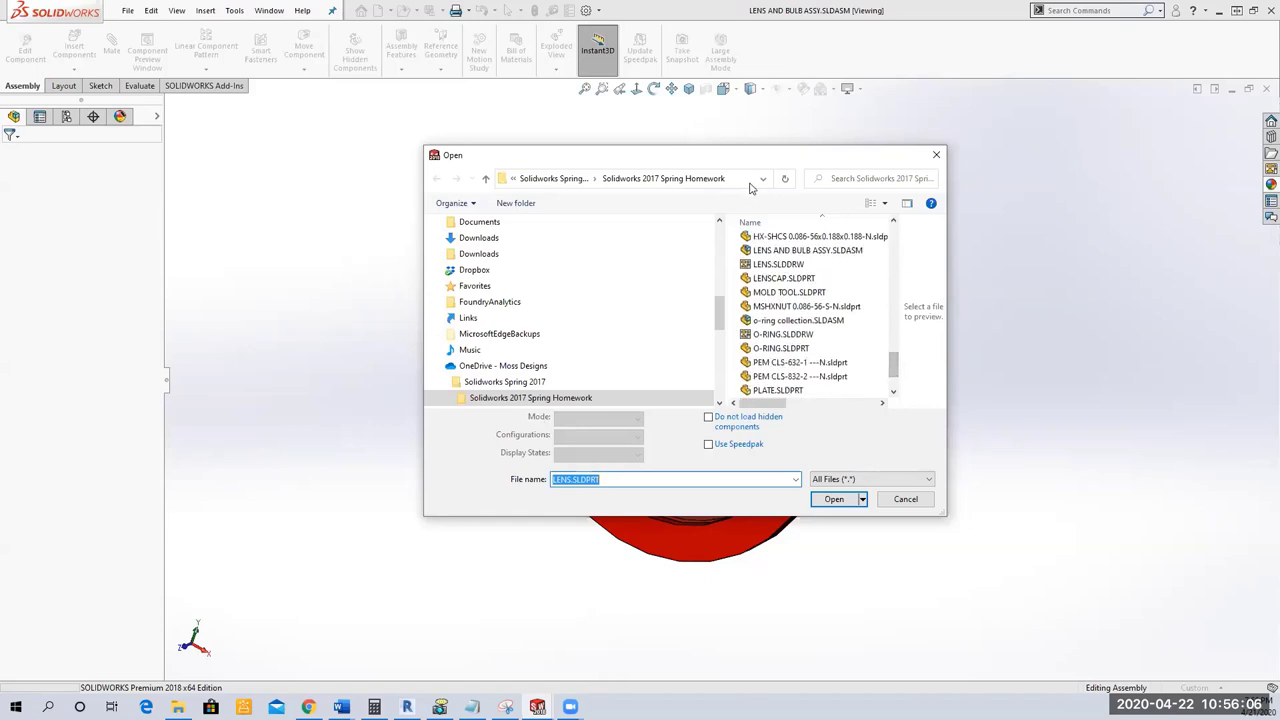
{"action": "left_click", "coordinate": [486, 178]}
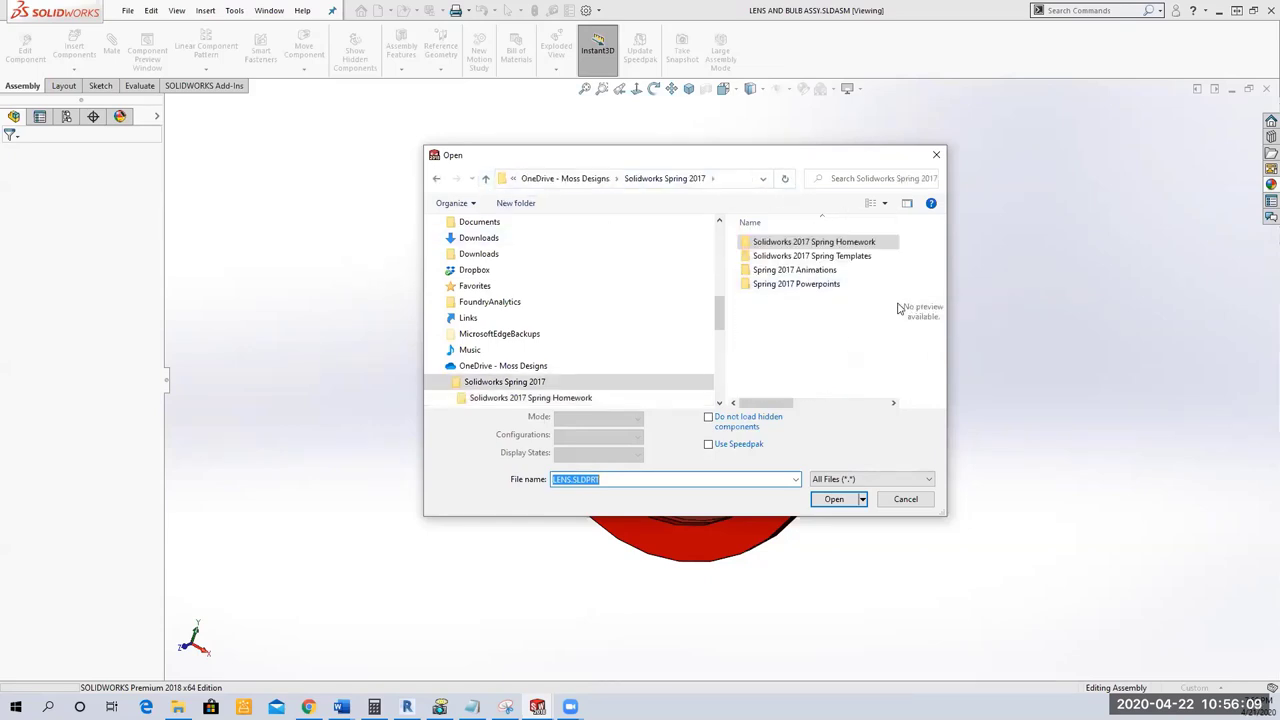
{"action": "left_click", "coordinate": [486, 178]}
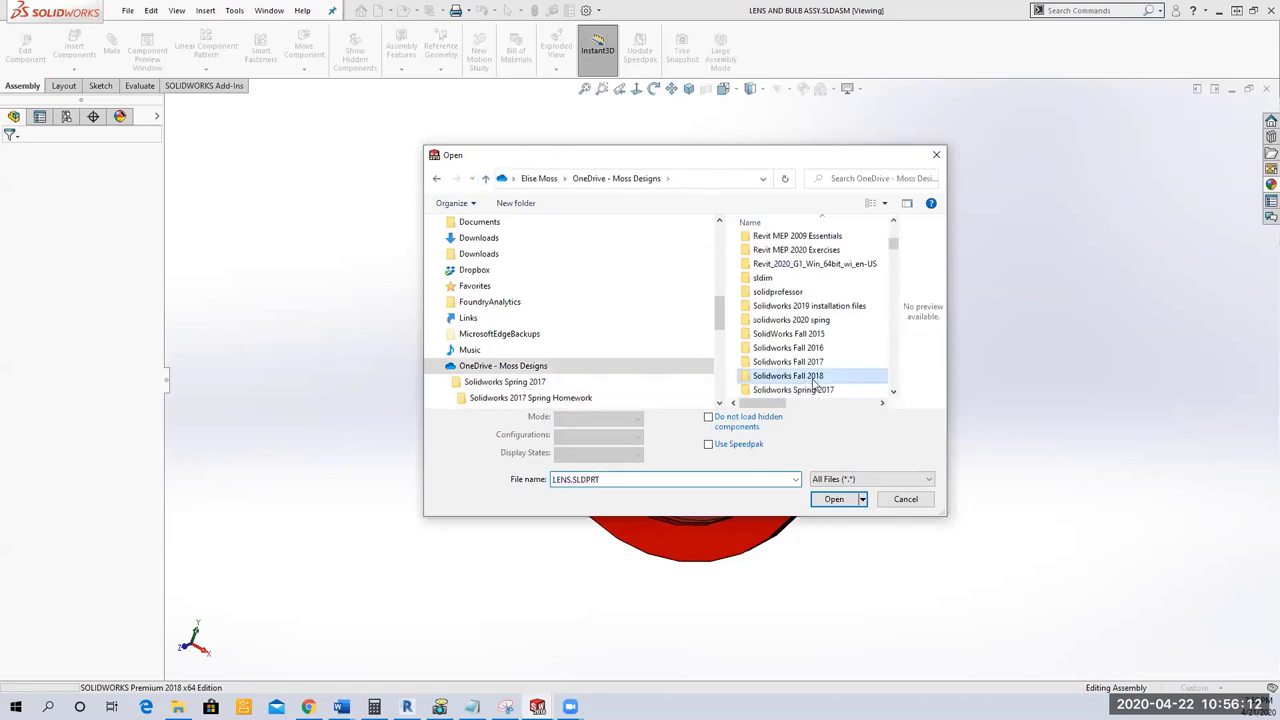
{"action": "double_click", "coordinate": [788, 375]}
{"action": "double_click", "coordinate": [838, 241]}
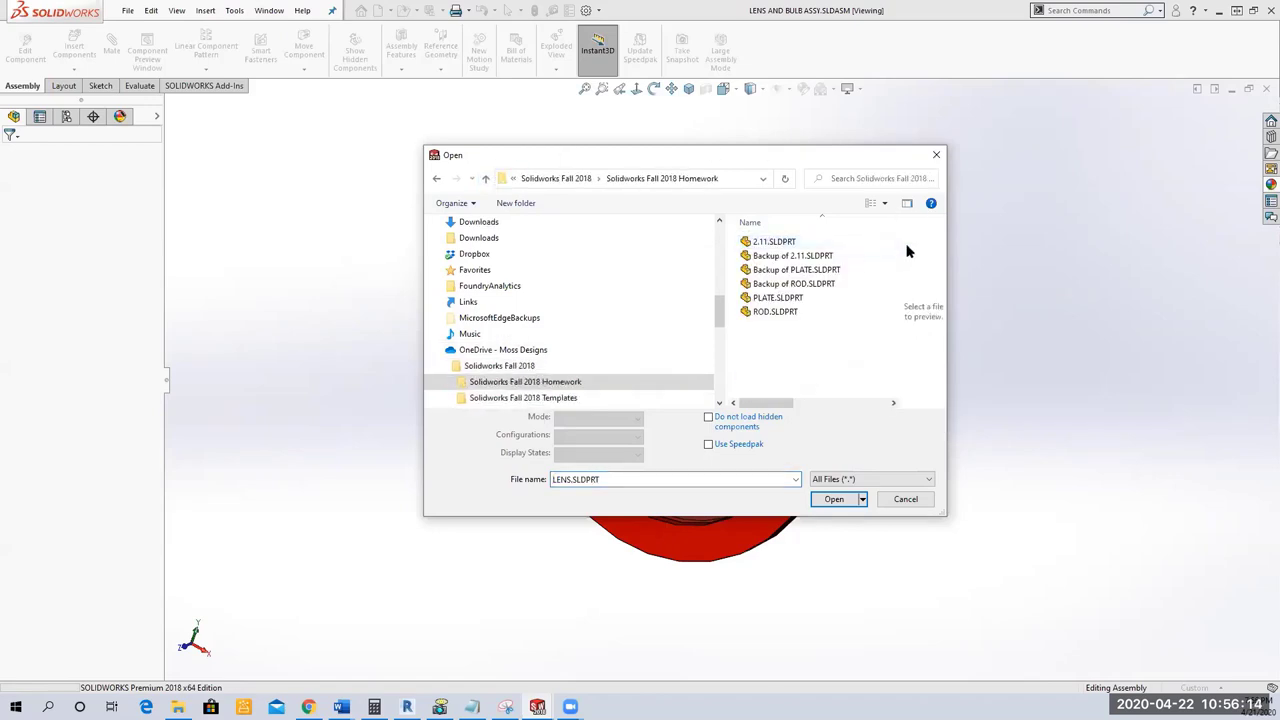
{"action": "left_click", "coordinate": [486, 178]}
{"action": "left_click", "coordinate": [486, 178]}
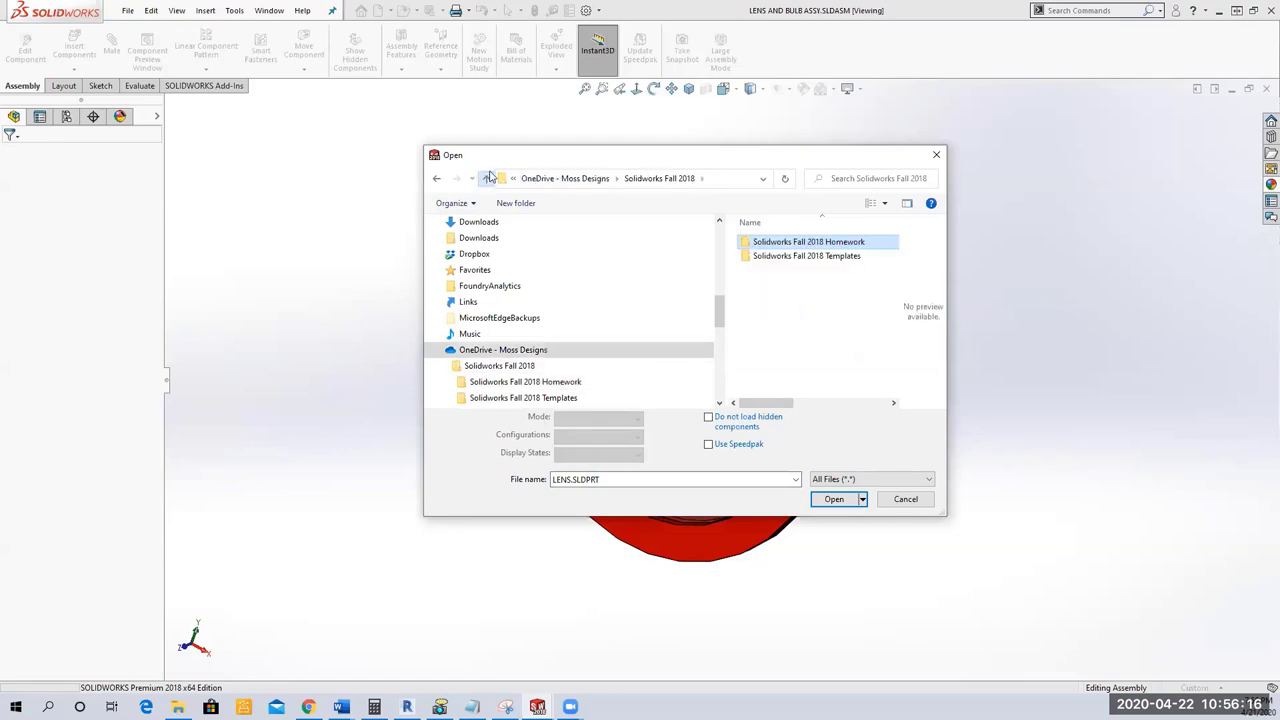
Point the missing lens component to LENS.SLDPRT in the Projects folder inside SolidWorks Fall 2015, accepting it despite the non-matching internal ID.
{"action": "double_click", "coordinate": [790, 347]}
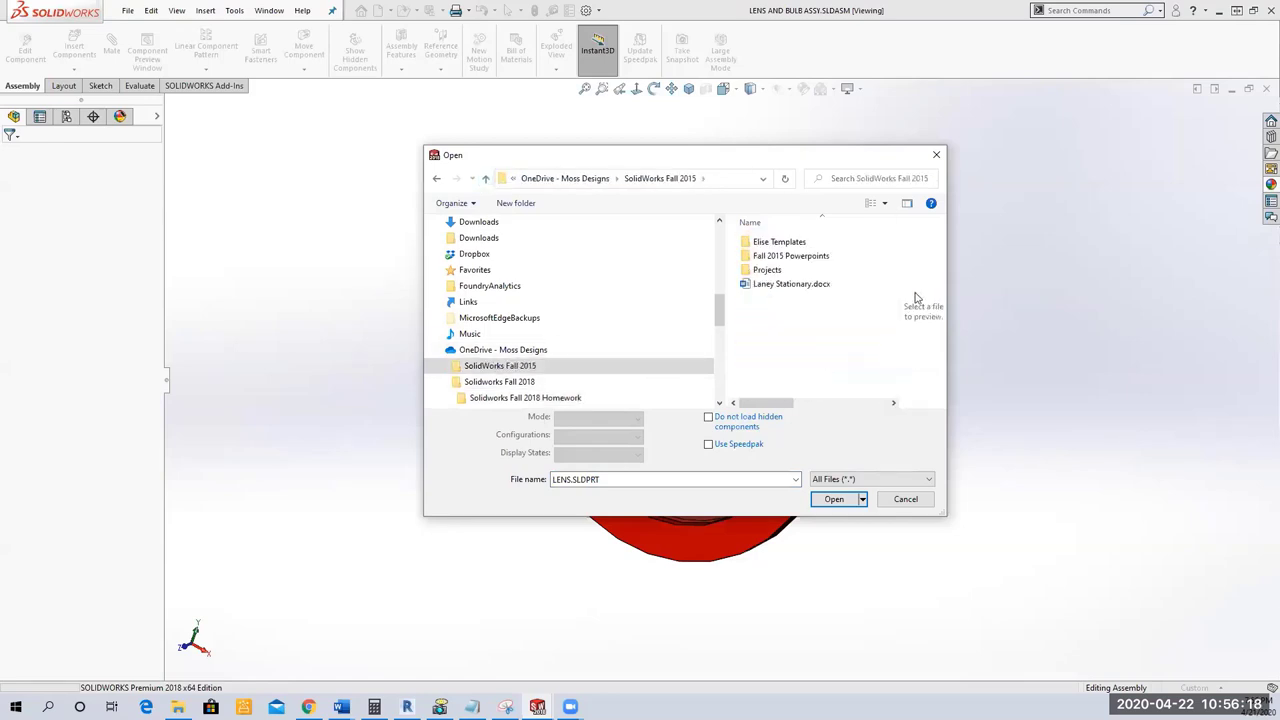
{"action": "double_click", "coordinate": [767, 269]}
{"action": "left_click_drag", "start_coordinate": [862, 256], "coordinate": [860, 312]}
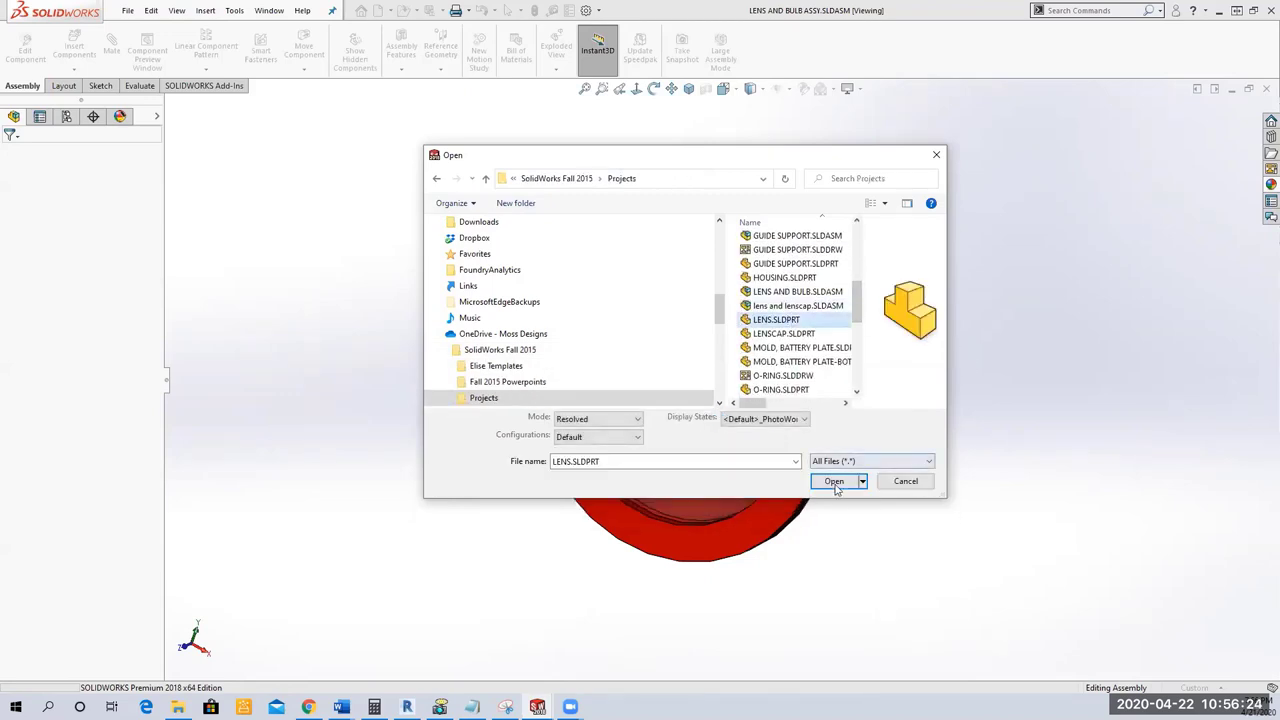
{"action": "left_click", "coordinate": [834, 481]}
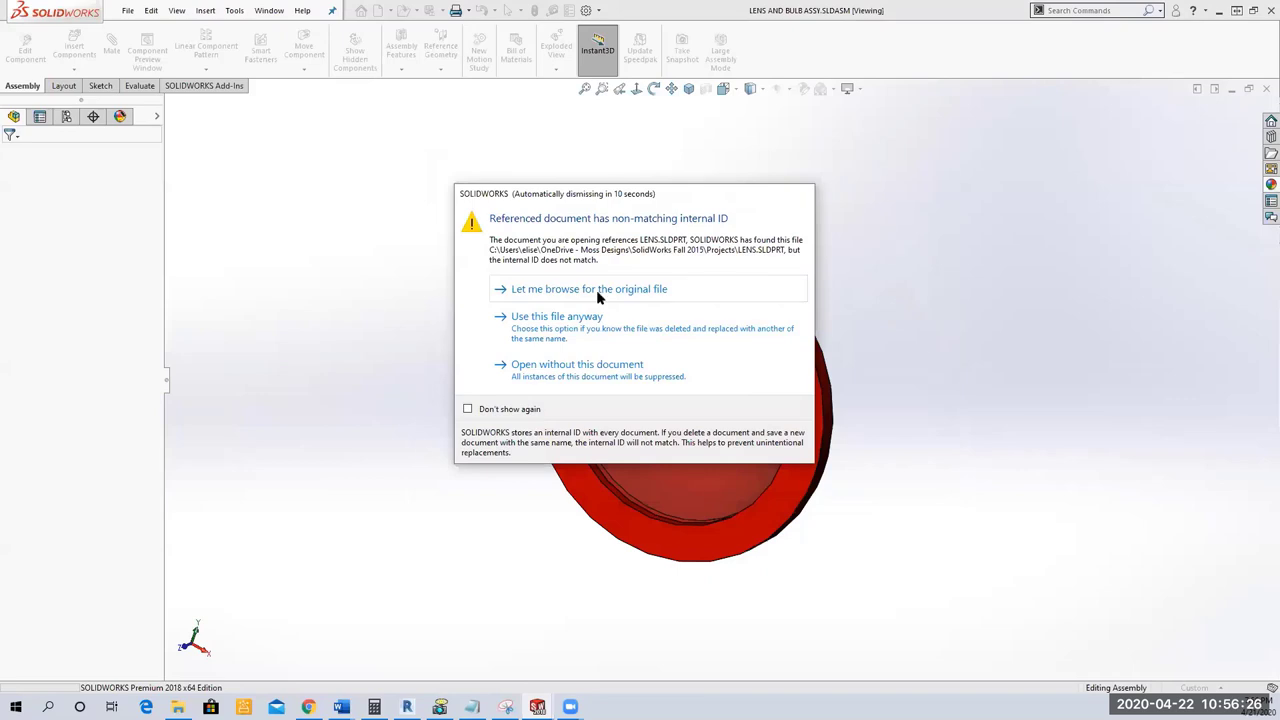
{"action": "left_click", "coordinate": [721, 330]}
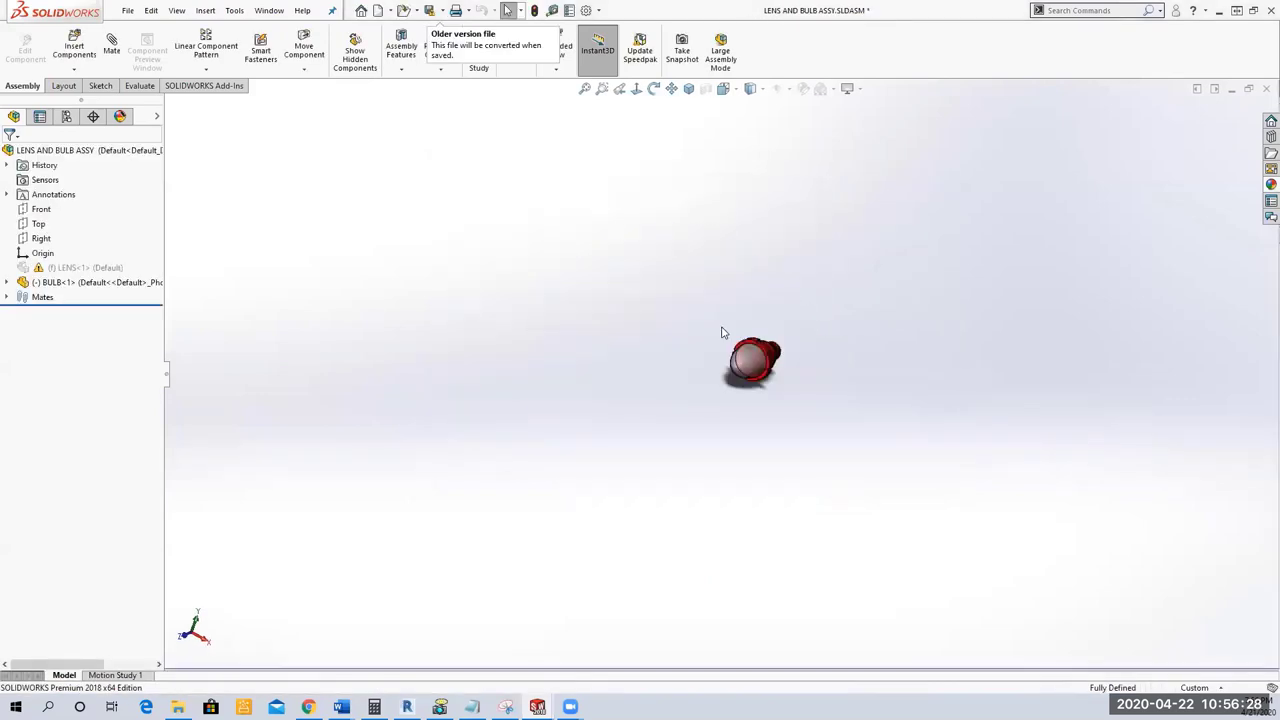
Unsuppress the LENS component and use the found file anyway.
{"action": "left_click", "coordinate": [78, 268]}
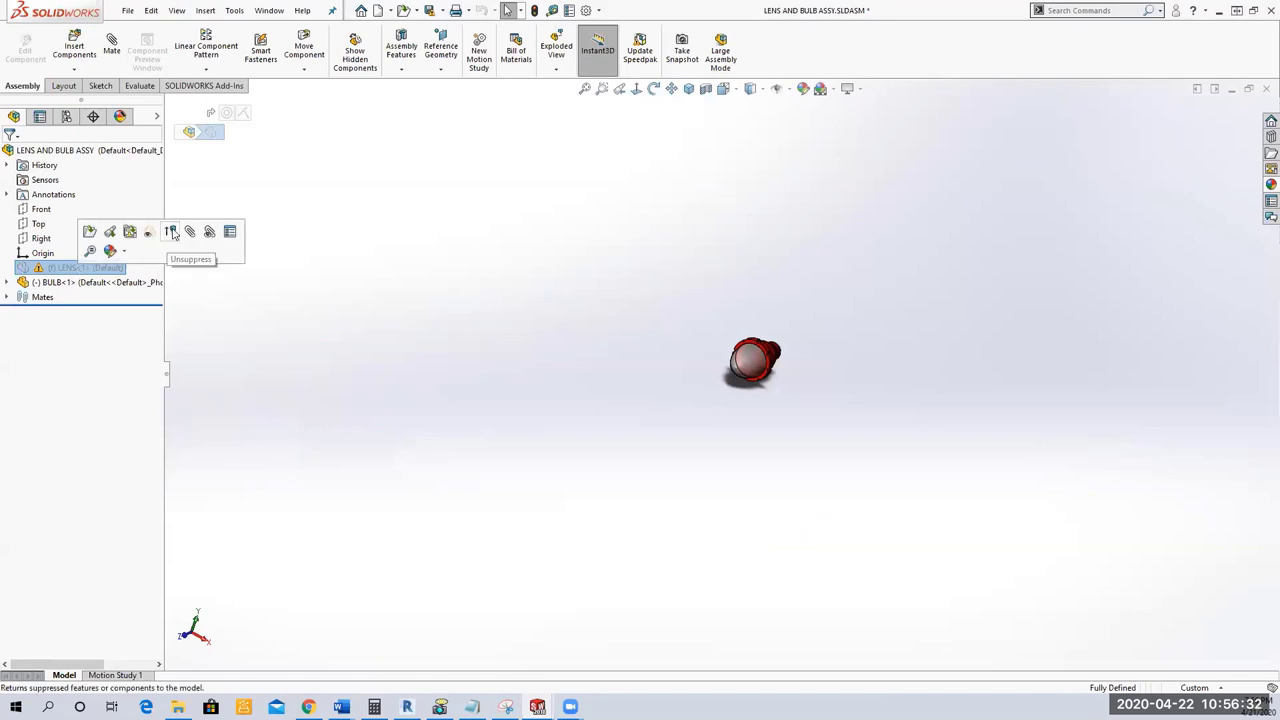
{"action": "left_click", "coordinate": [170, 232]}
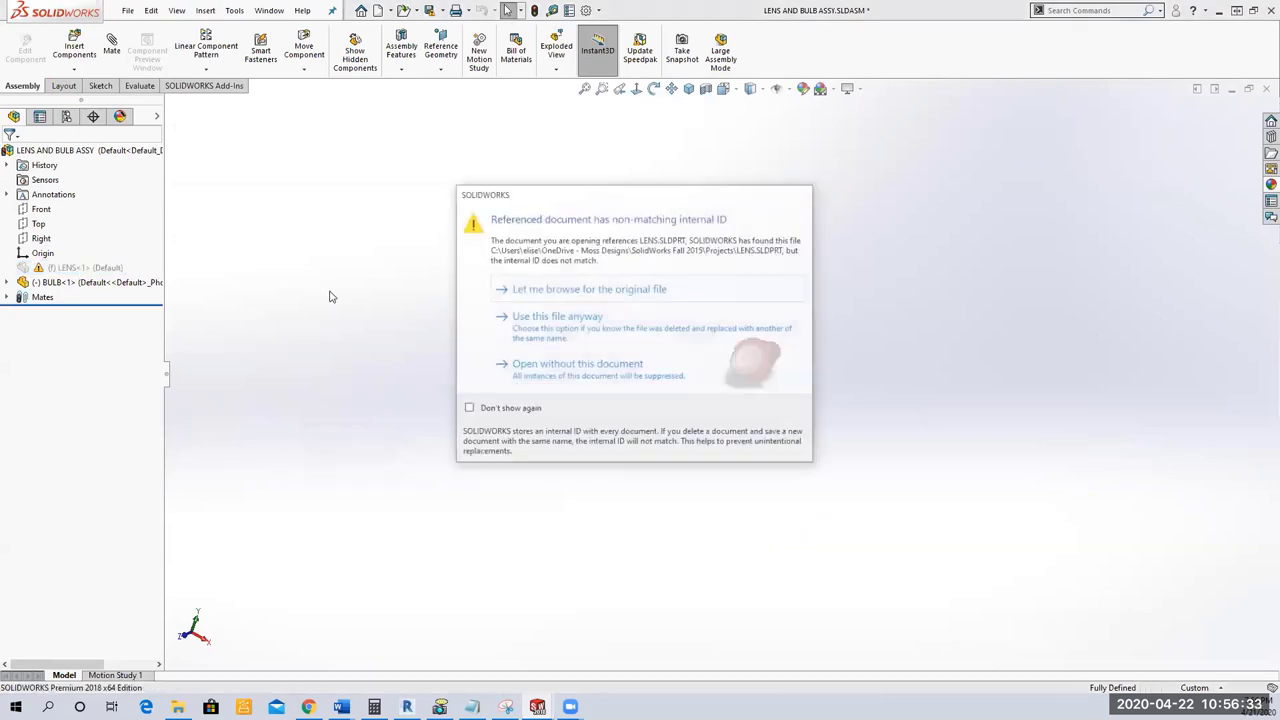
{"action": "left_click", "coordinate": [530, 326]}
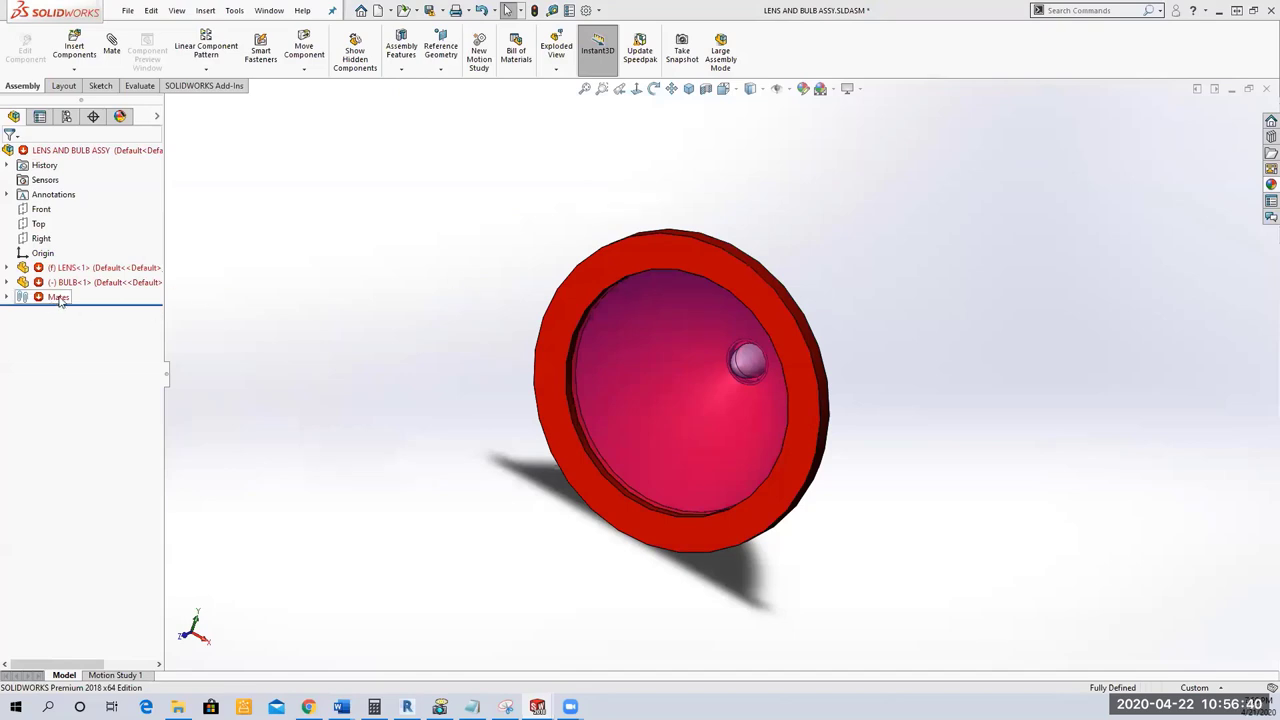
Repair the Concentric1 mate by replacing its missing lens reference with the cylindrical face of the lens's rear neck.
{"action": "left_click", "coordinate": [7, 297]}
{"action": "left_click", "coordinate": [93, 312]}
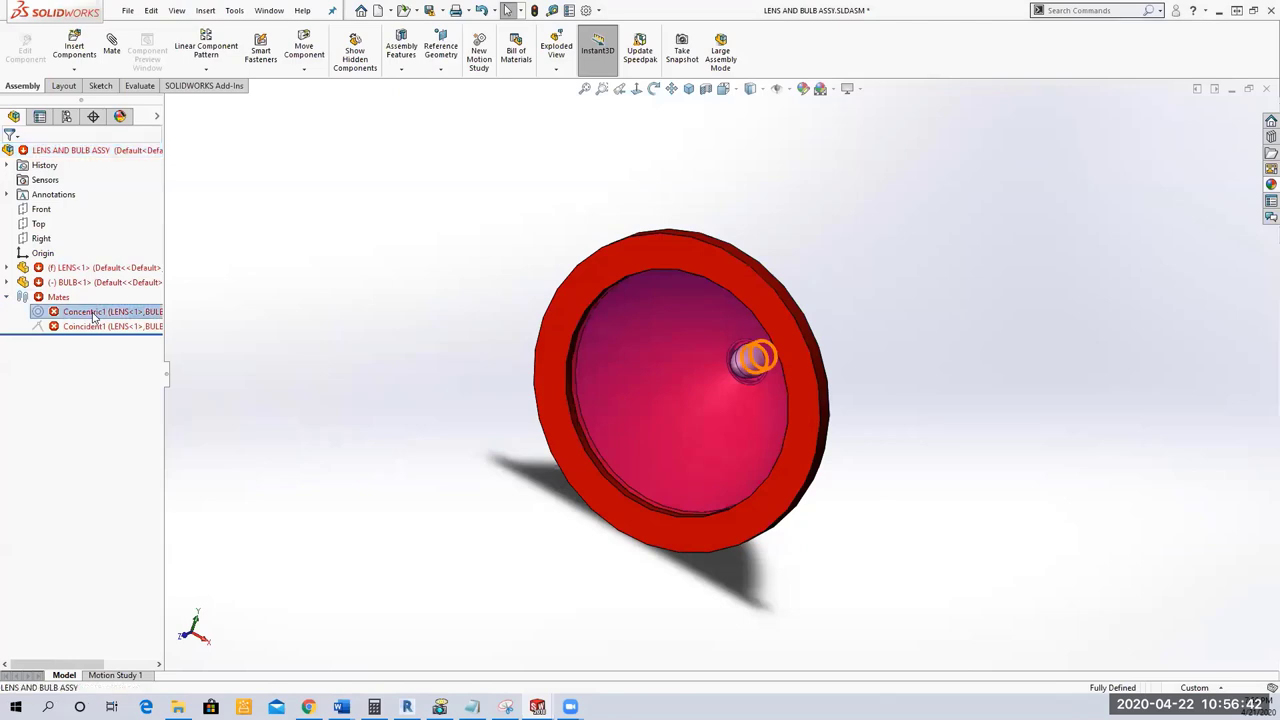
{"action": "left_click", "coordinate": [104, 274]}
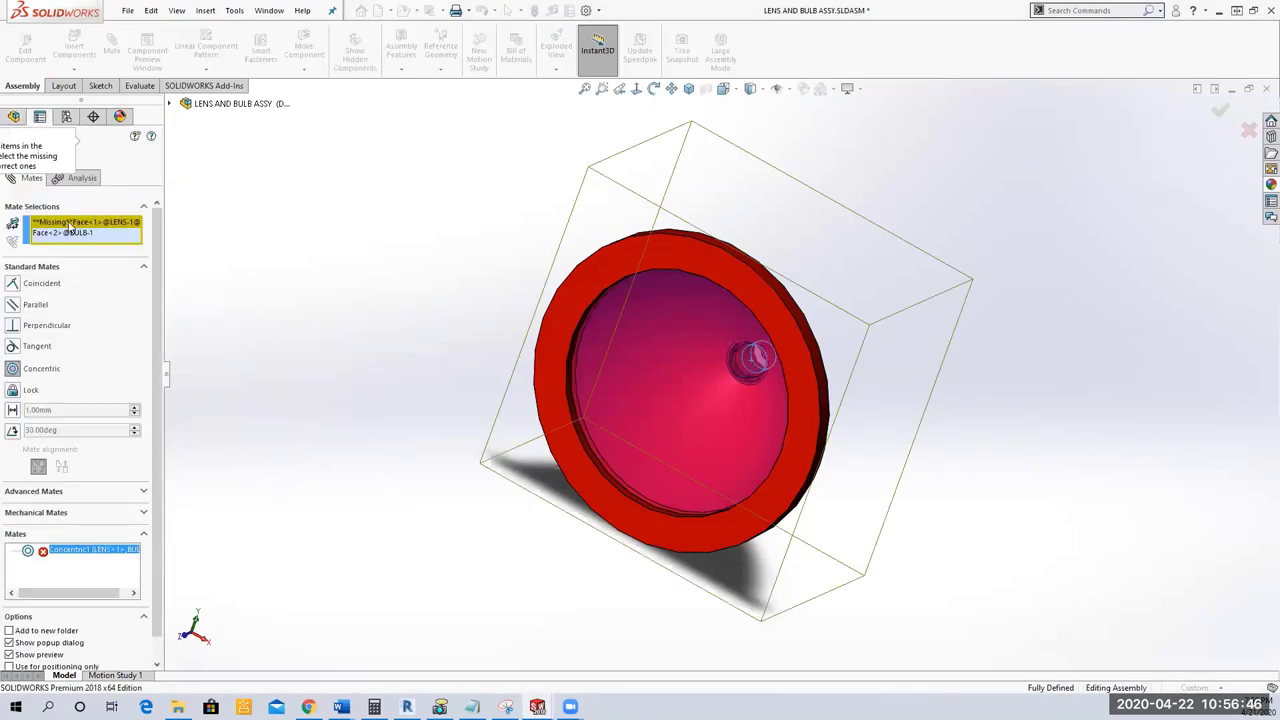
{"action": "right_click", "coordinate": [68, 226]}
{"action": "left_click", "coordinate": [102, 248]}
{"action": "middle_click_drag", "start_coordinate": [394, 246], "coordinate": [306, 243]}
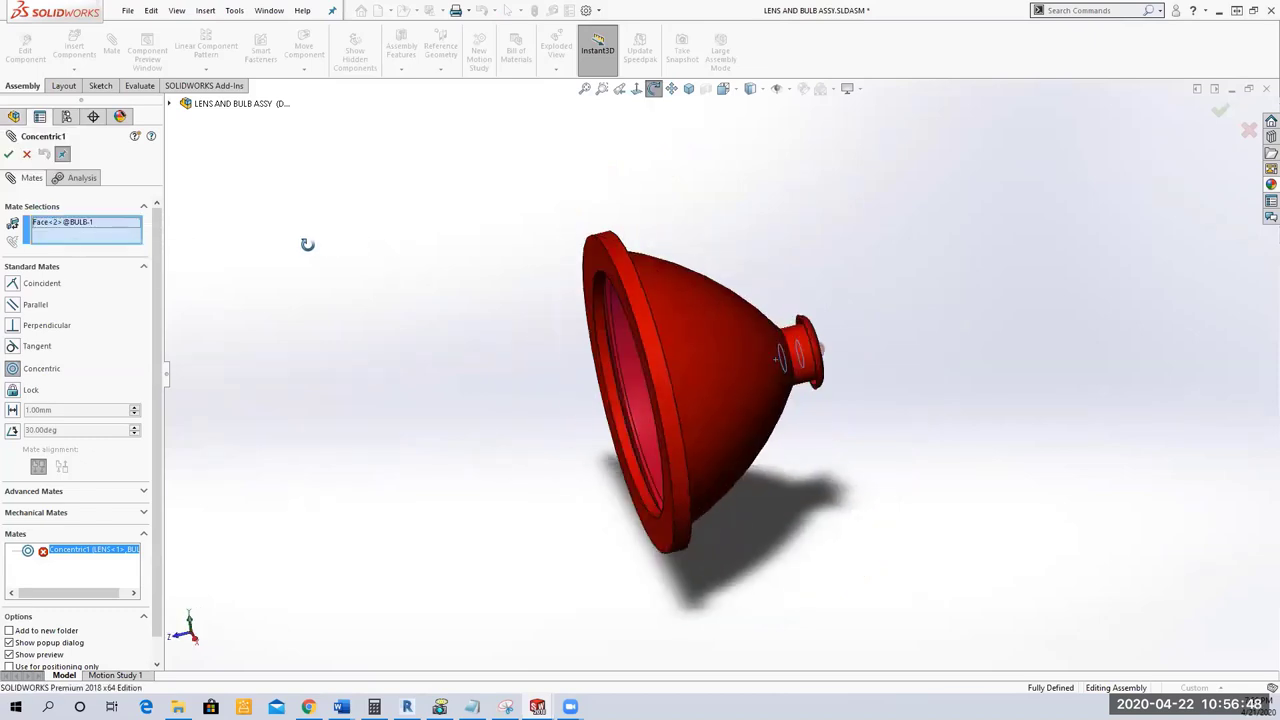
{"action": "left_click", "coordinate": [789, 336]}
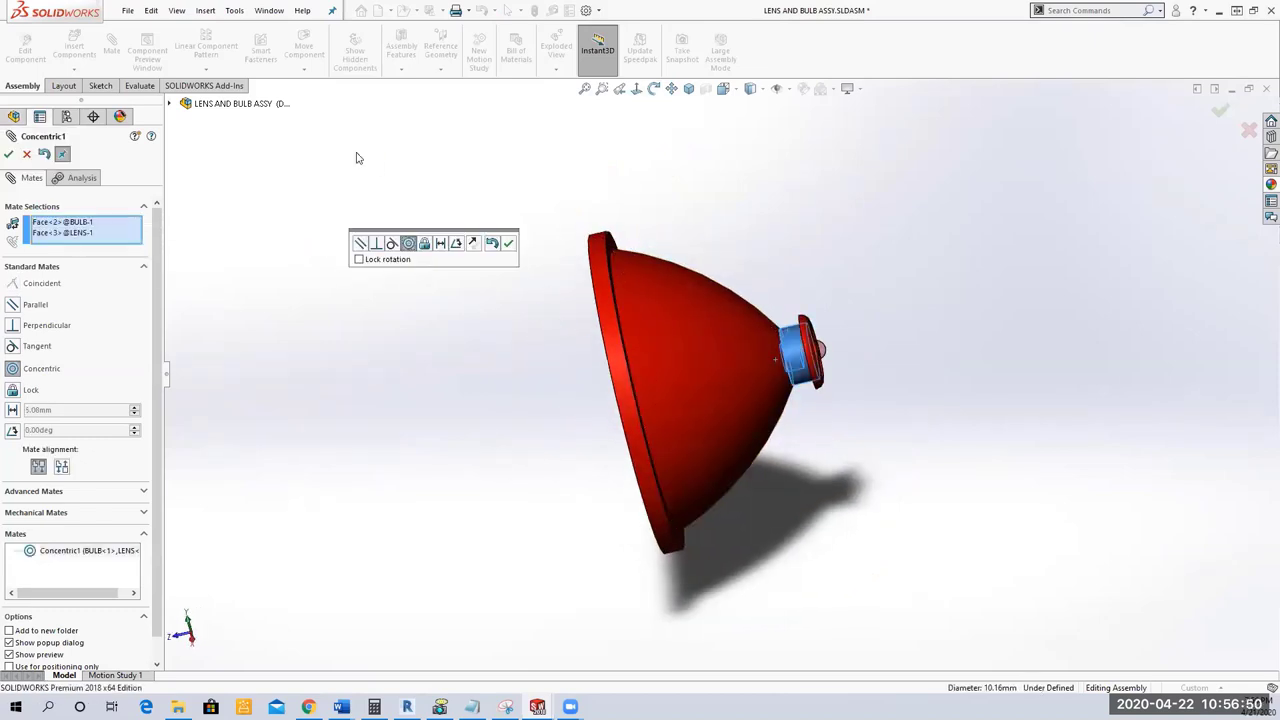
{"action": "left_click", "coordinate": [9, 155]}
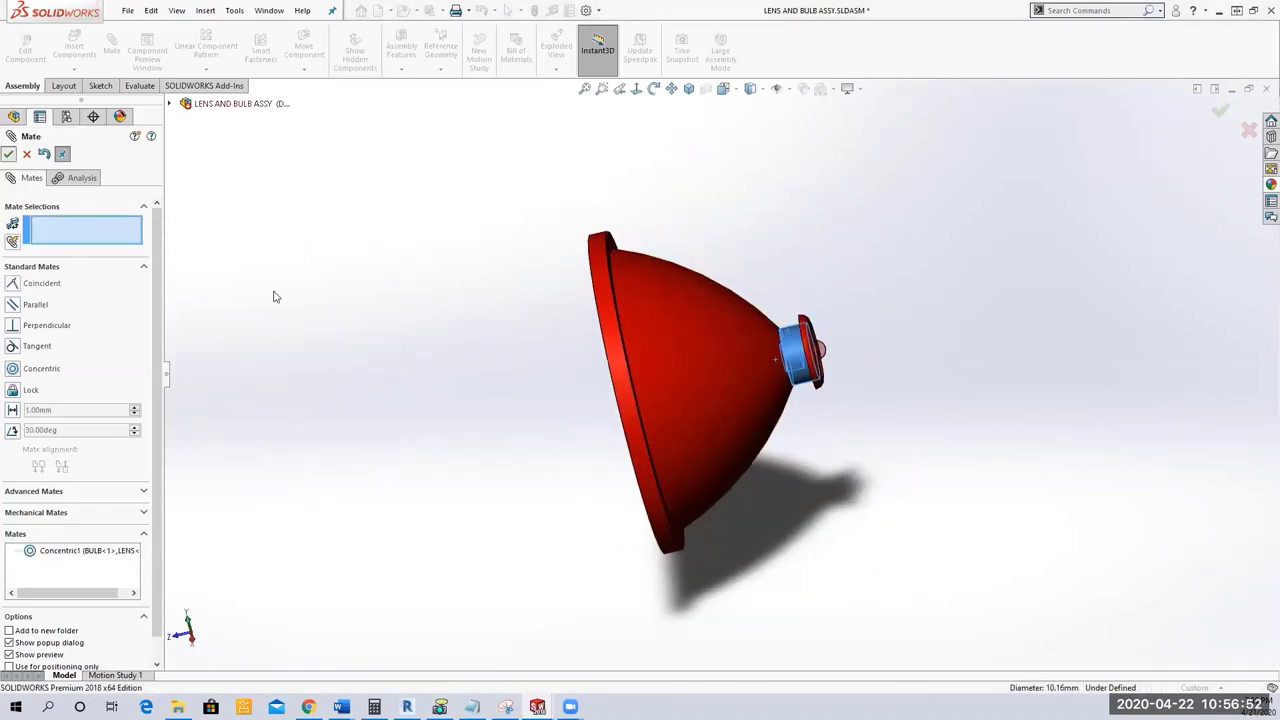
{"action": "key", "text": "Escape"}
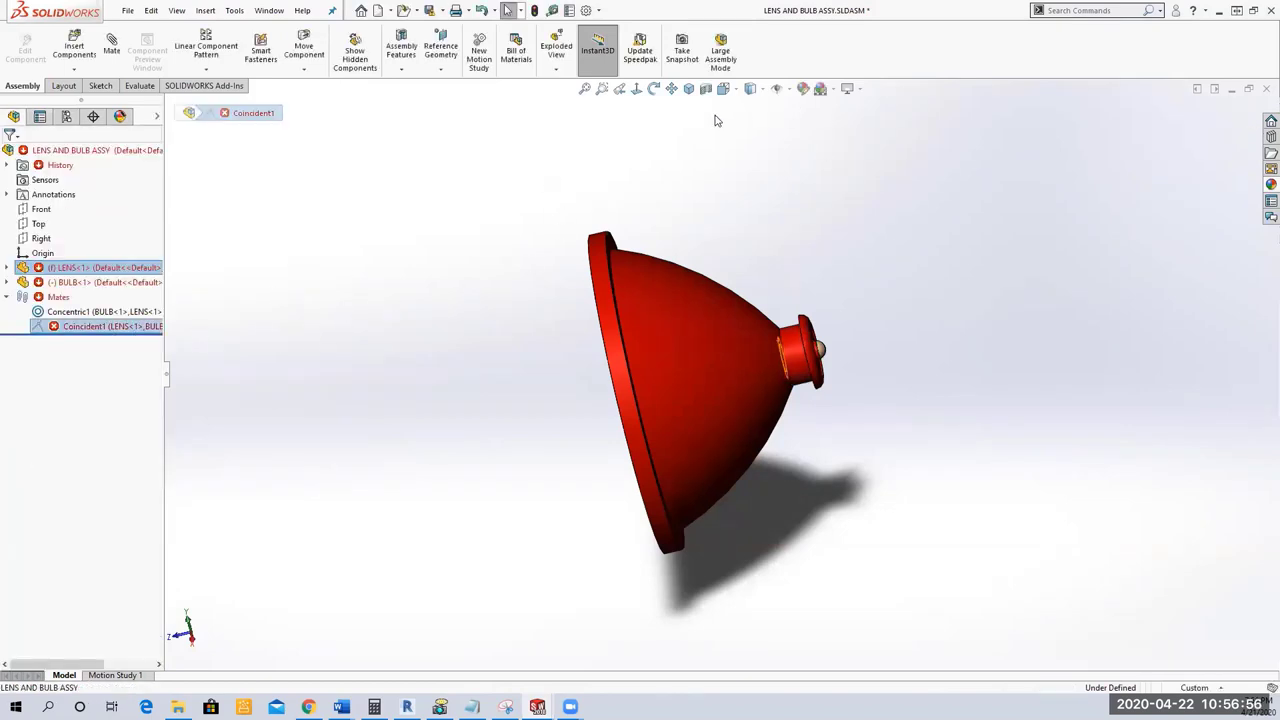
Cut the assembly with a section view on the Right plane to expose the bulb seat.
{"action": "left_click", "coordinate": [40, 238]}
{"action": "left_click", "coordinate": [636, 88]}
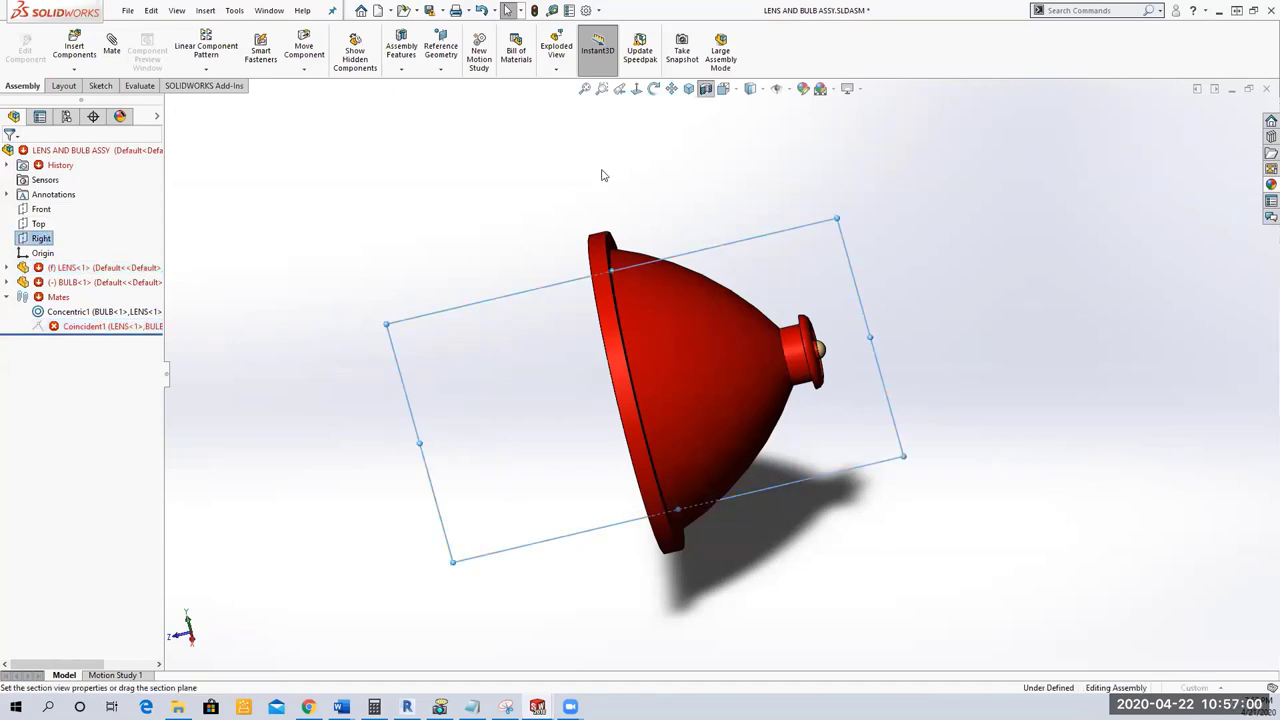
{"action": "left_click", "coordinate": [8, 155]}
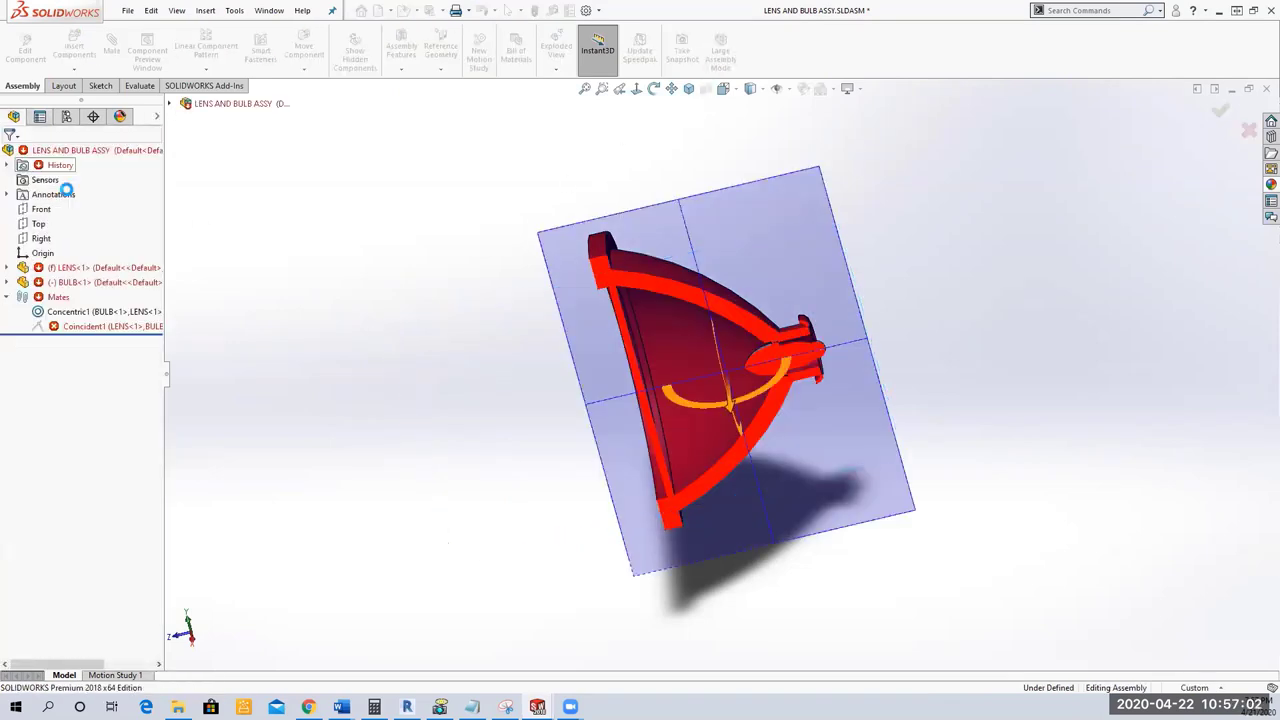
Repair the Coincident1 mate by replacing its missing lens reference with the counterbore's flat face inside the lens neck.
{"action": "left_click", "coordinate": [100, 326]}
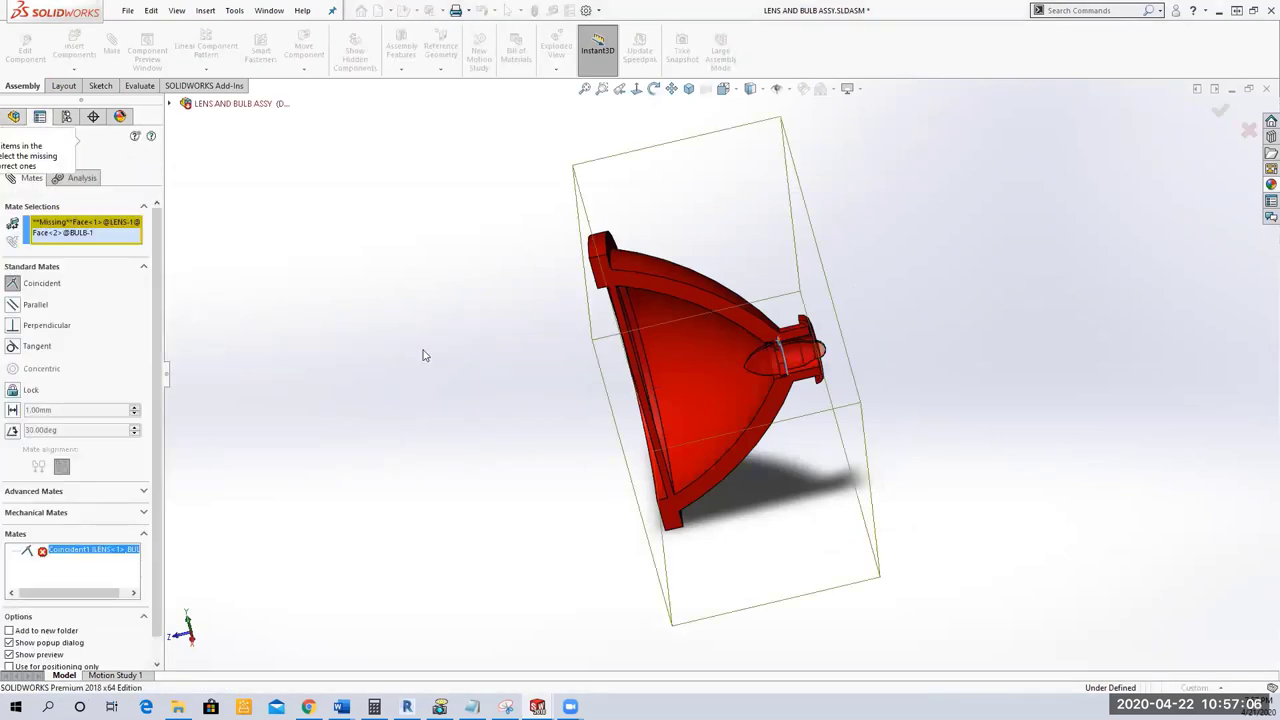
{"action": "right_click", "coordinate": [118, 221]}
{"action": "left_click", "coordinate": [195, 247]}
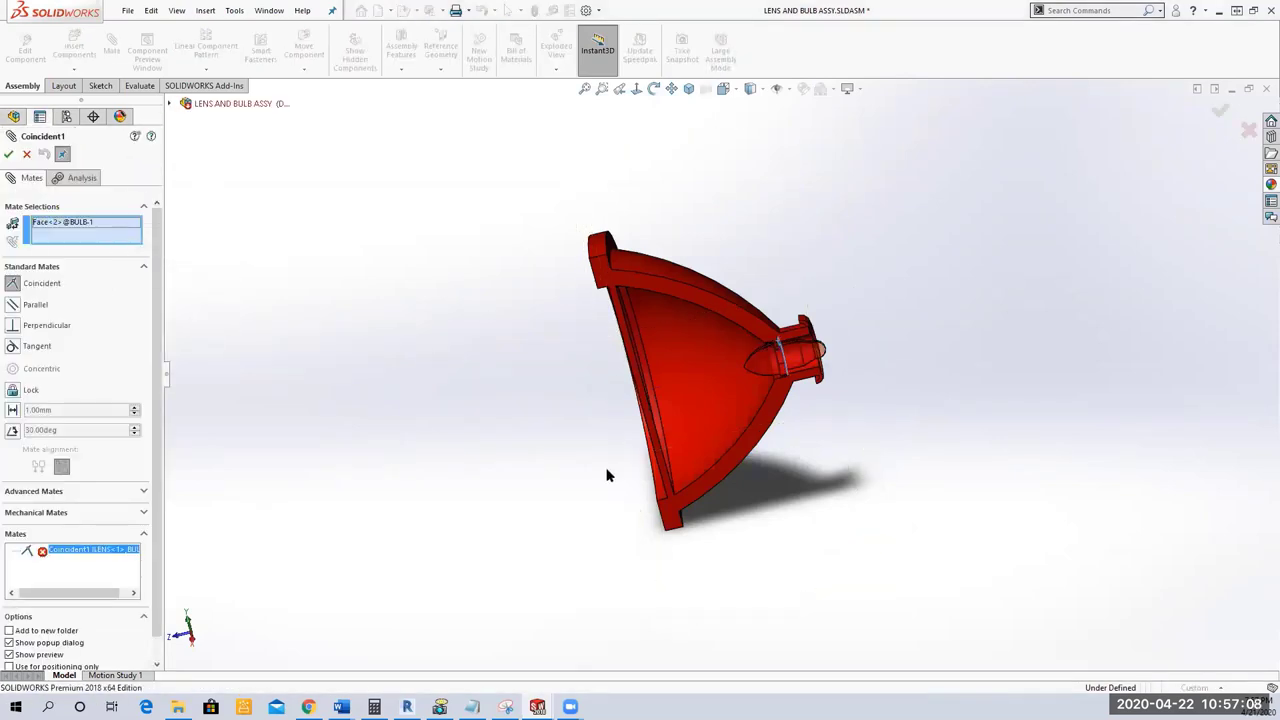
{"action": "middle_click_drag", "start_coordinate": [606, 477], "coordinate": [640, 433]}
{"action": "scroll", "coordinate": [815, 362], "scroll_direction": "down", "scroll_amount": 5}
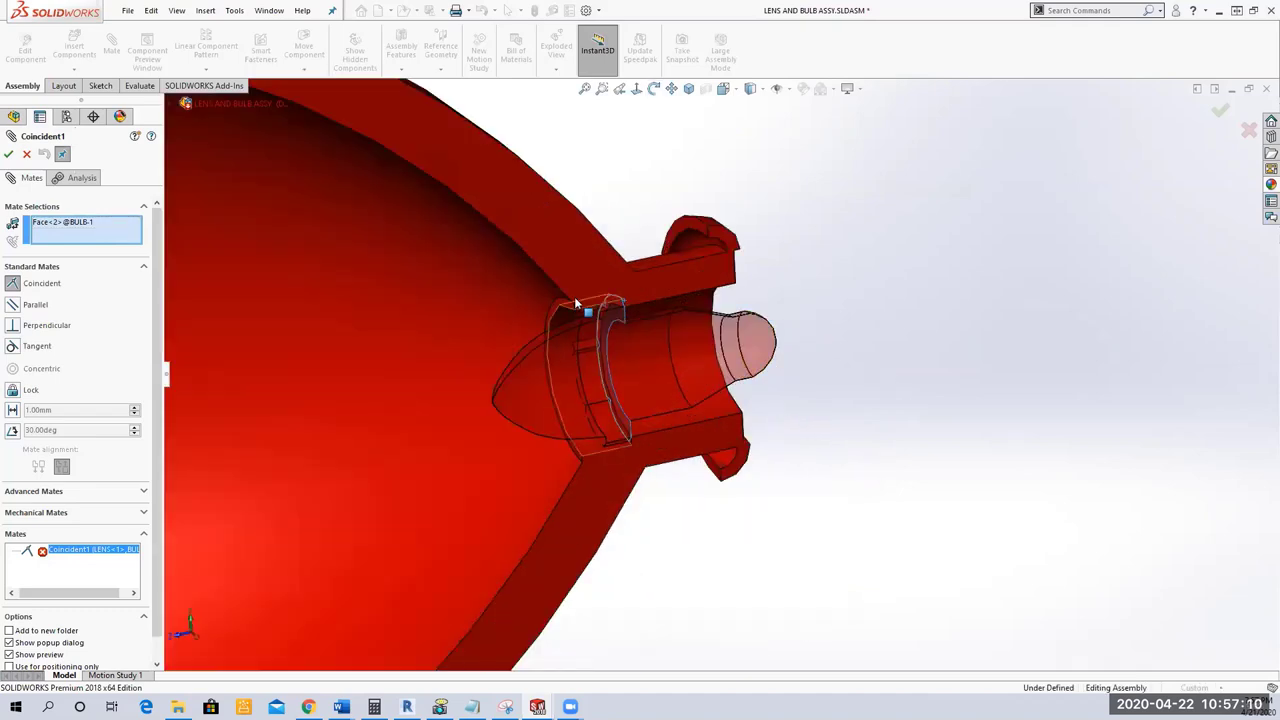
{"action": "scroll", "coordinate": [614, 309], "scroll_direction": "down", "scroll_amount": 3}
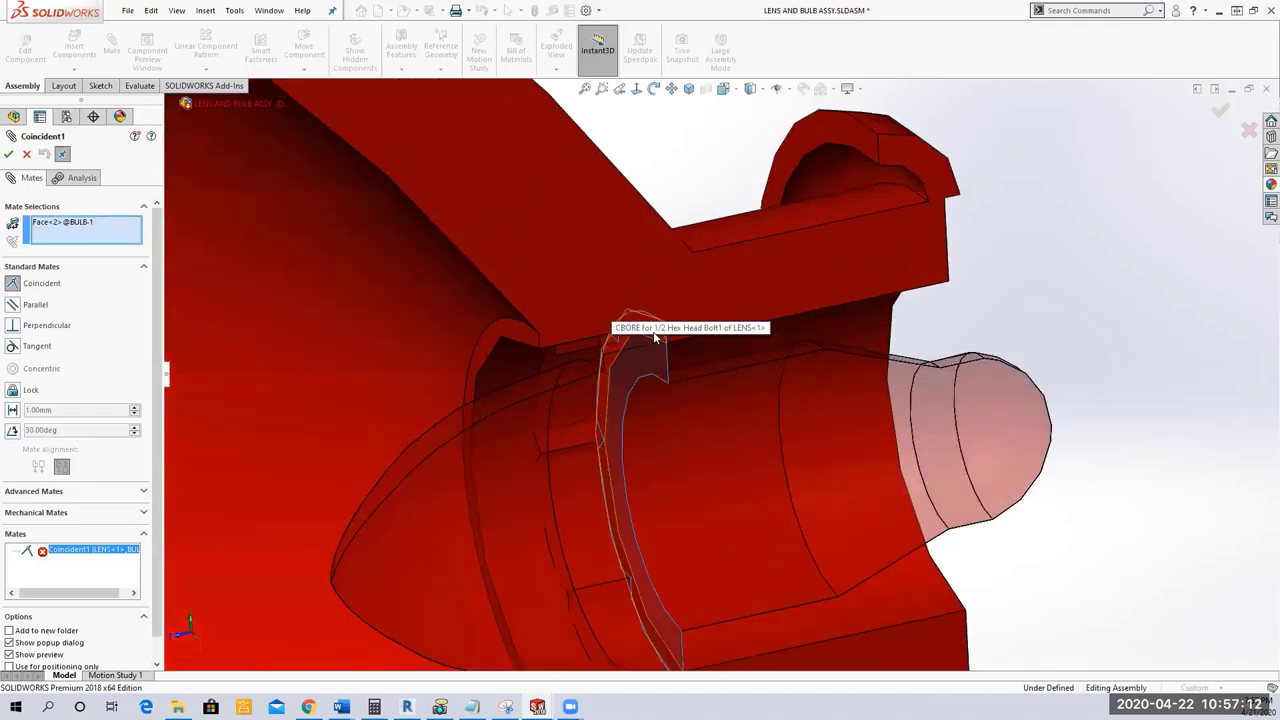
{"action": "left_click", "coordinate": [650, 336]}
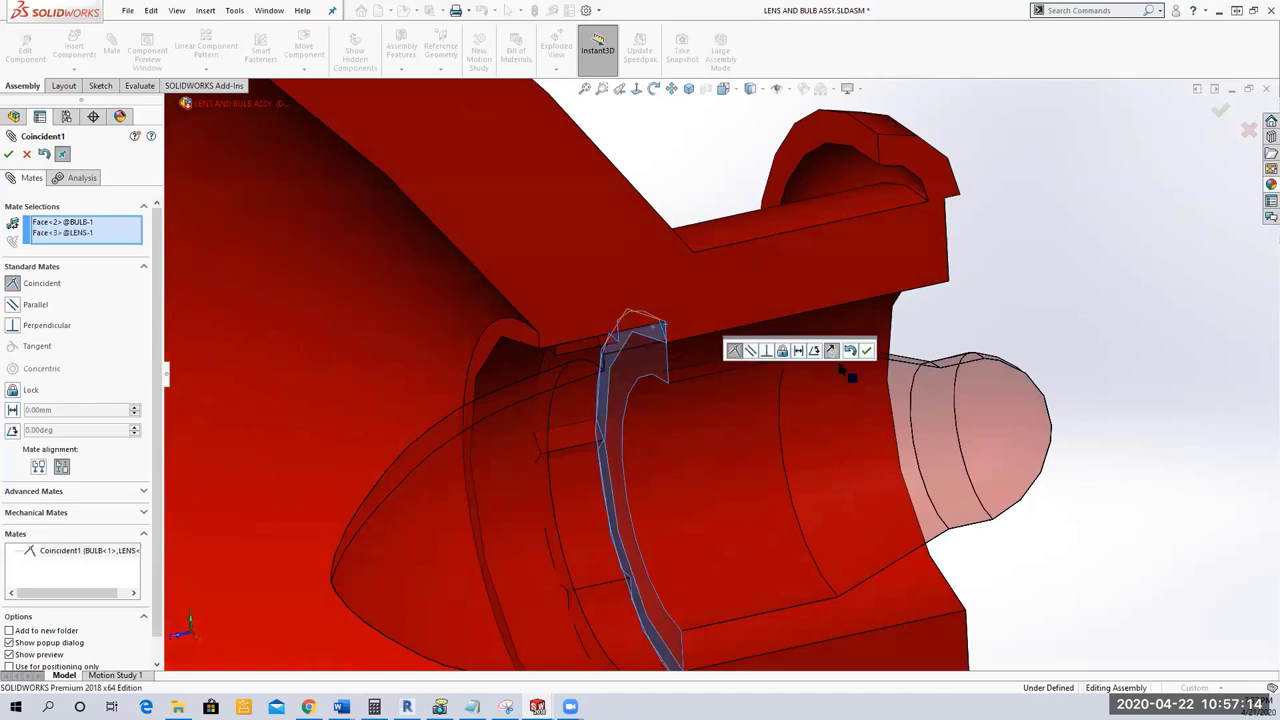
{"action": "left_click", "coordinate": [27, 153]}
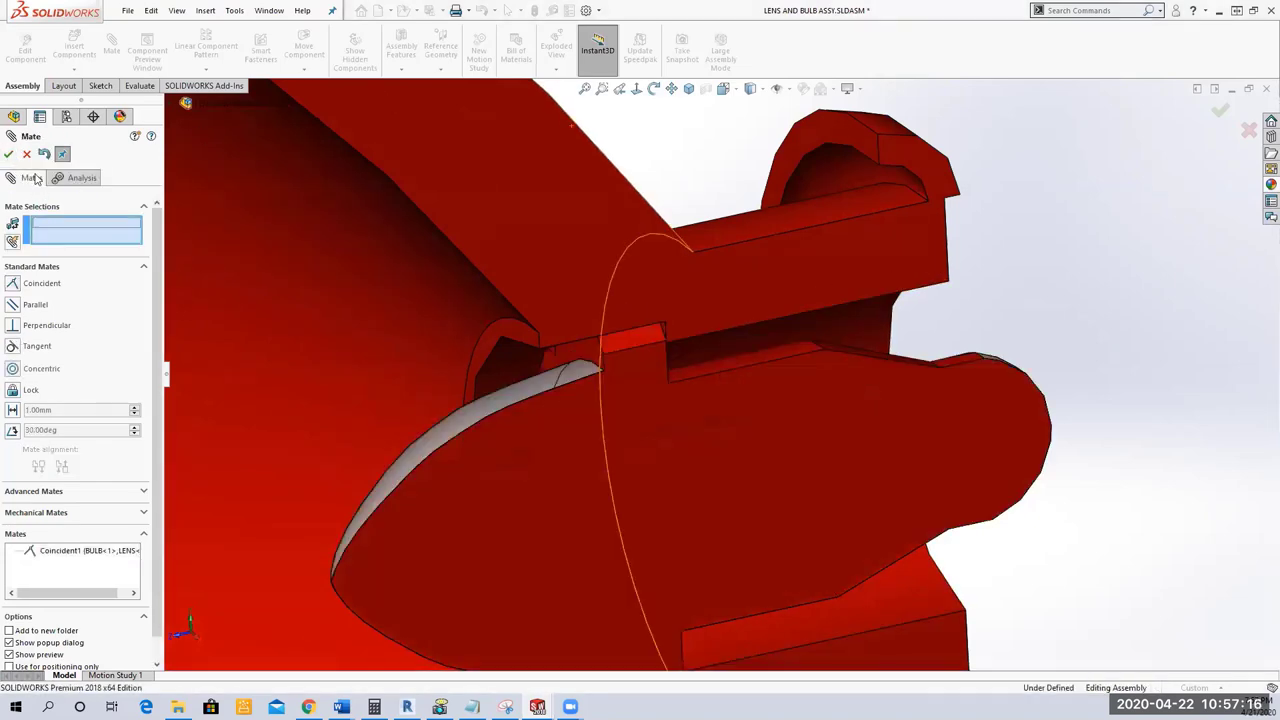
Turn off the section view and save the lens and bulb assembly.
{"action": "scroll", "coordinate": [684, 343], "scroll_direction": "up", "scroll_amount": 5}
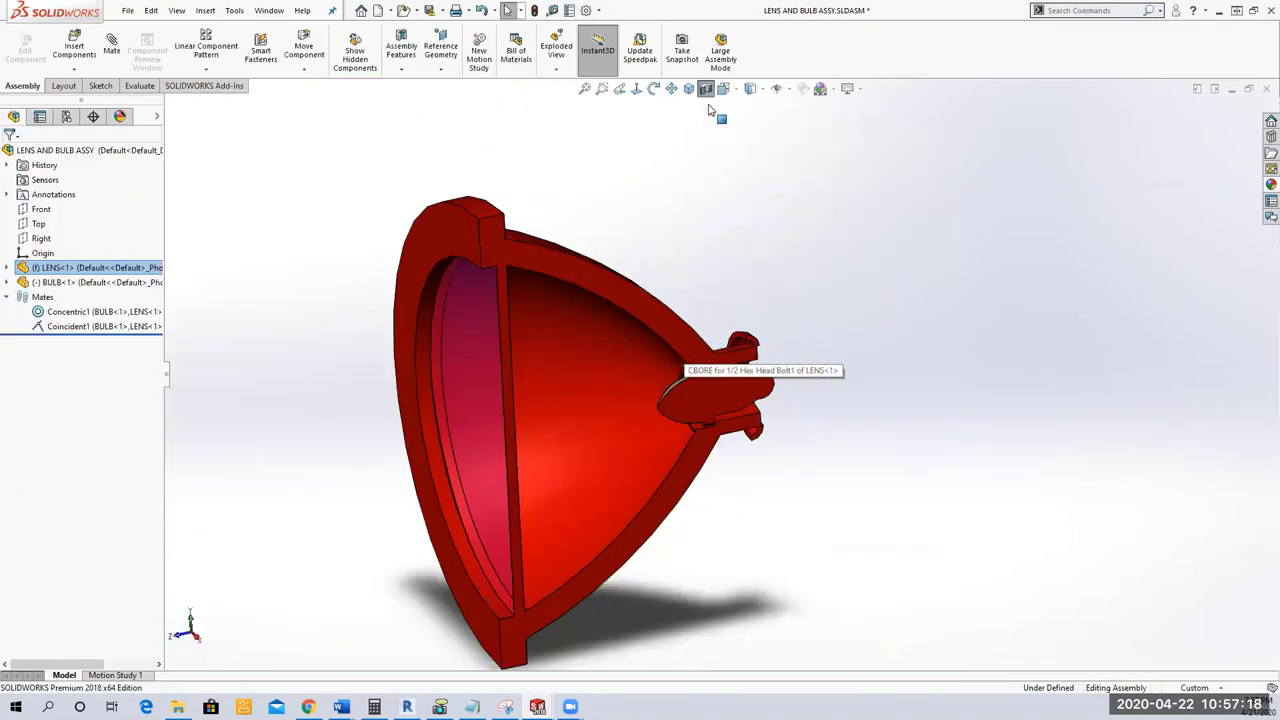
{"action": "left_click", "coordinate": [705, 88]}
{"action": "middle_click_drag", "start_coordinate": [780, 257], "coordinate": [900, 170]}
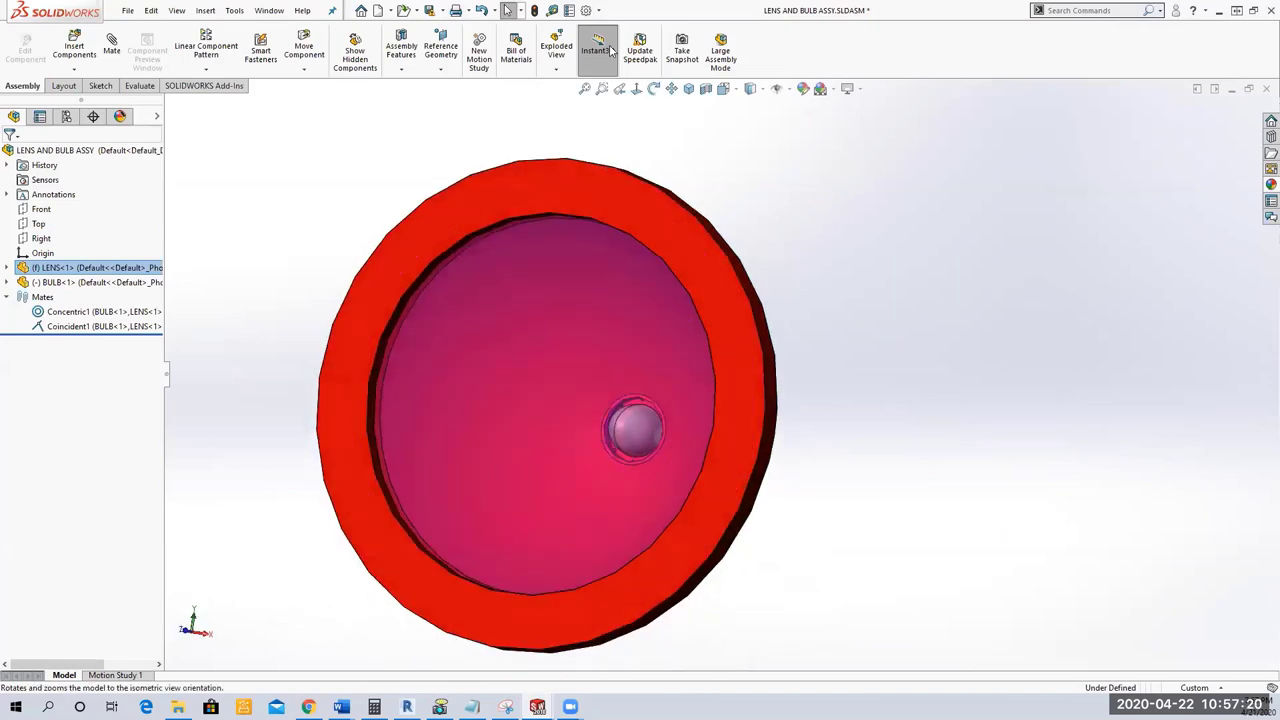
{"action": "left_click", "coordinate": [429, 10]}
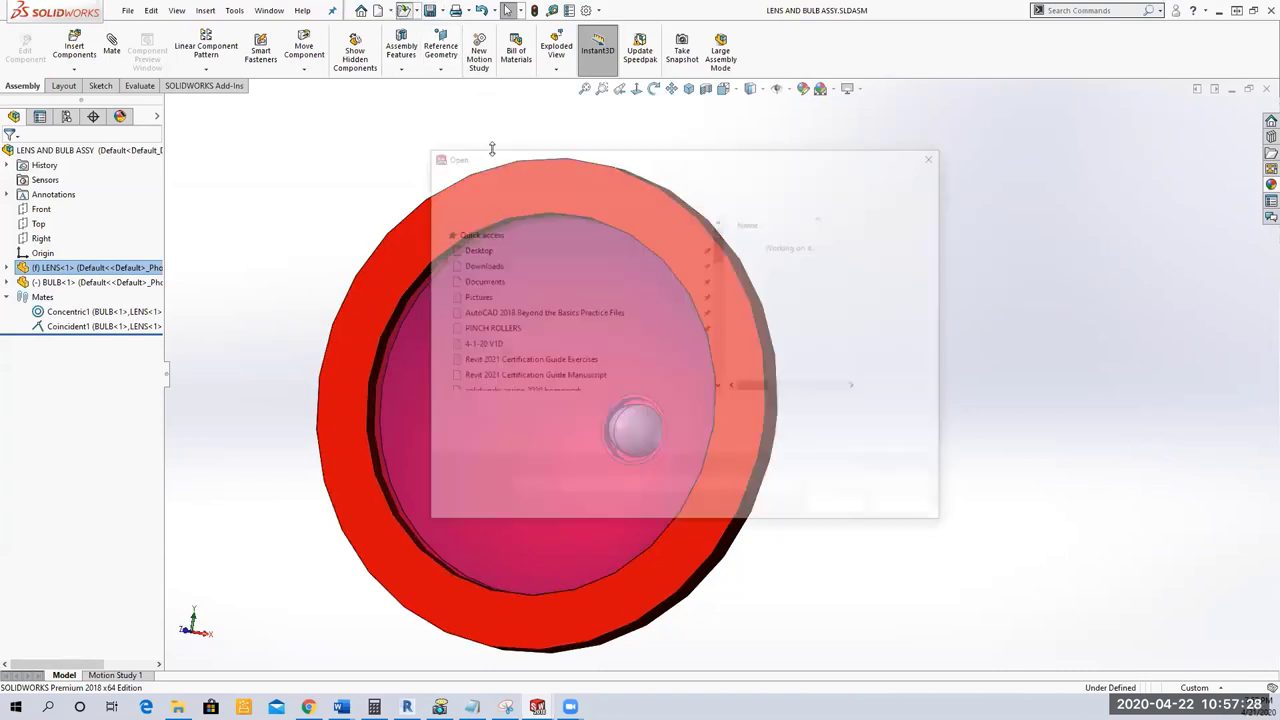
Open O-RING.SLDPRT from the Projects folder and check which configuration is active.
{"action": "scroll", "coordinate": [856, 290], "scroll_direction": "down", "scroll_amount": 8}
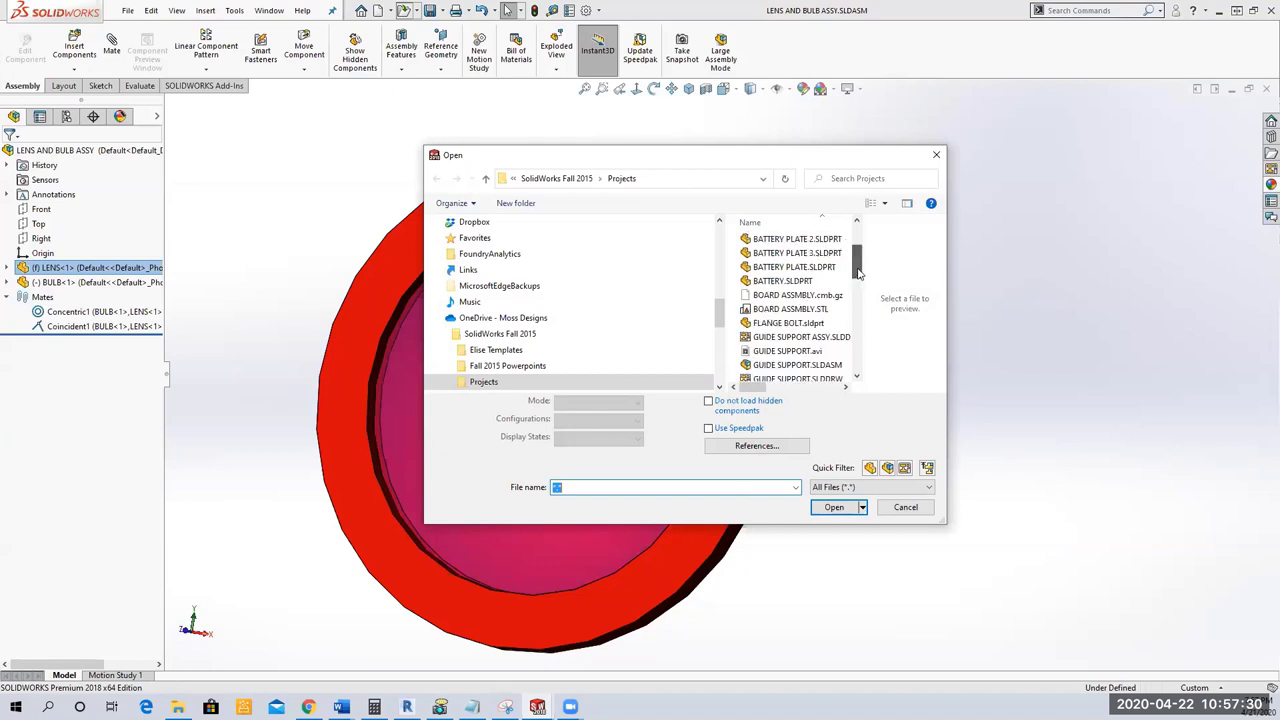
{"action": "scroll", "coordinate": [857, 303], "scroll_direction": "down", "scroll_amount": 1}
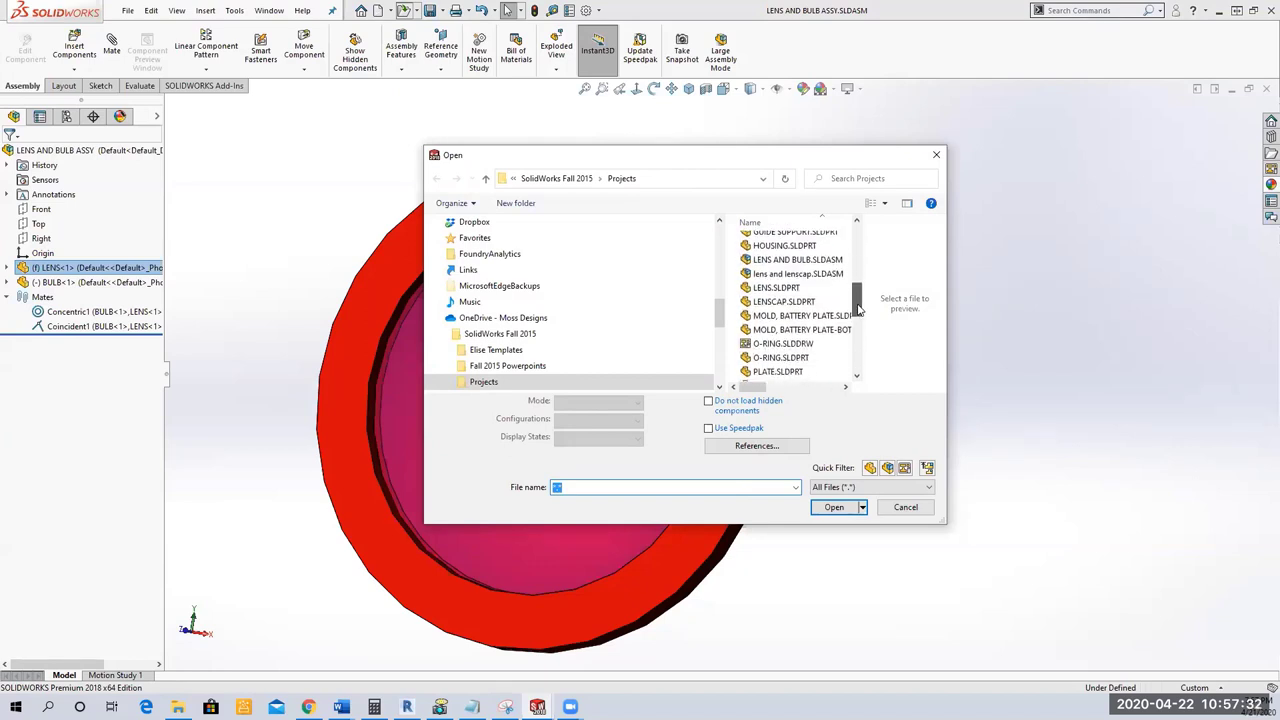
{"action": "left_click", "coordinate": [781, 357]}
{"action": "left_click", "coordinate": [831, 486]}
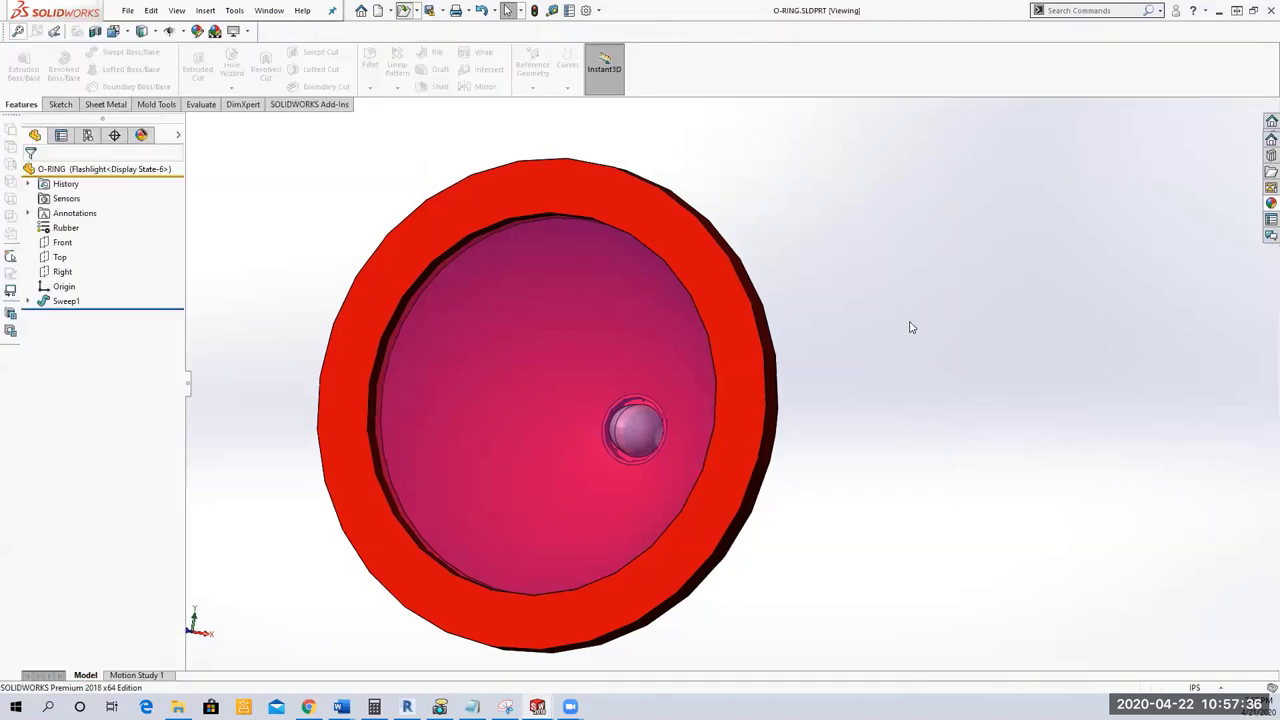
{"action": "left_click", "coordinate": [87, 136]}
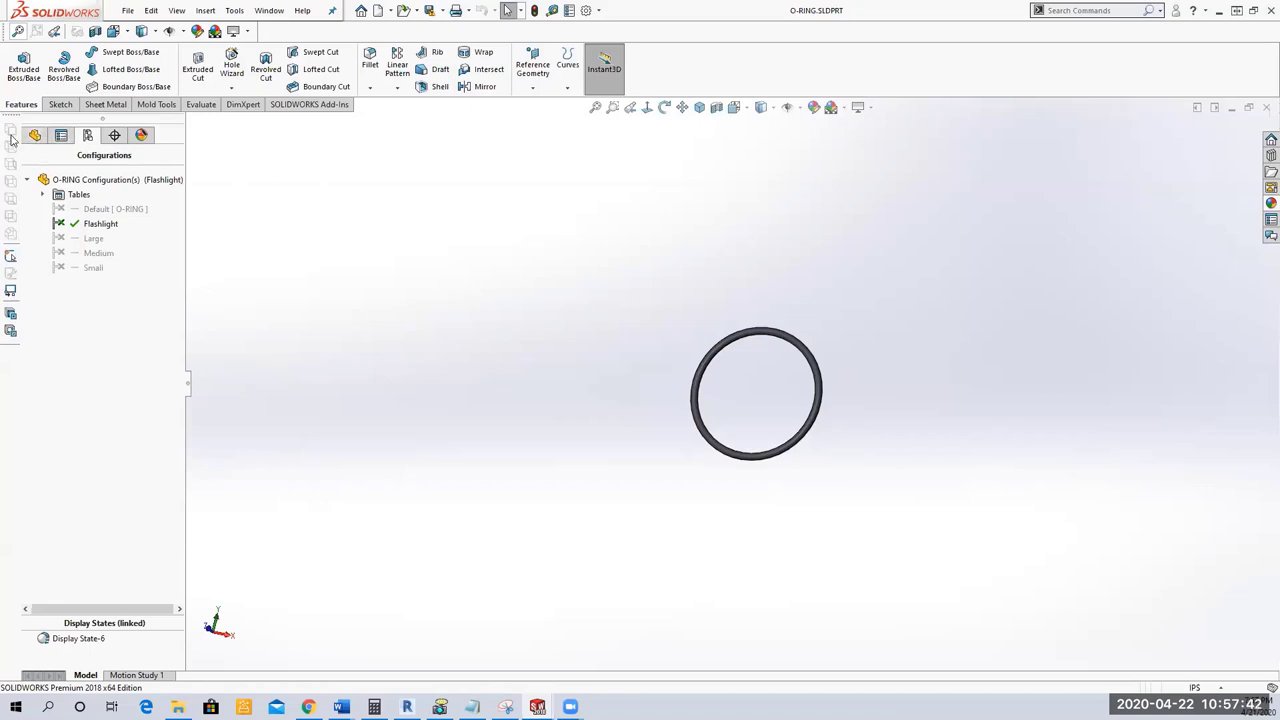
{"action": "left_click", "coordinate": [35, 135]}
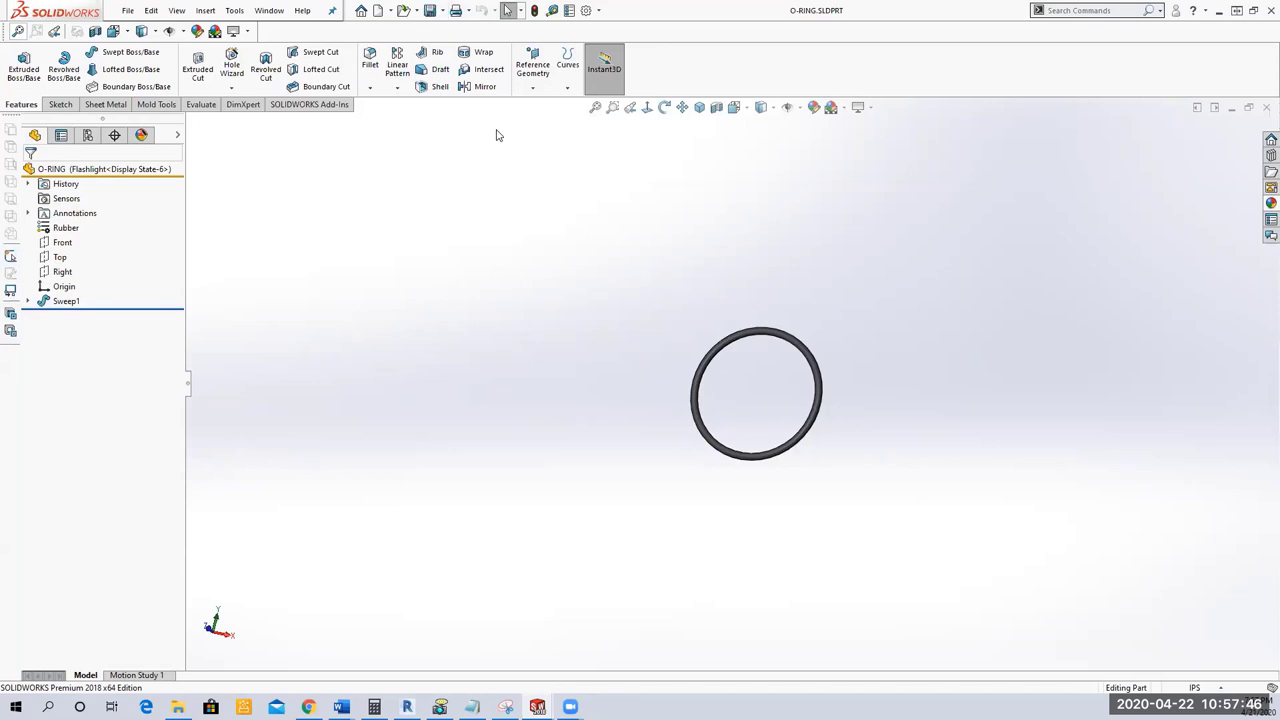
Switch to the LENSCAP part and make a new assembly from it with the Assembly template, placing the lens cap as the first component.
{"action": "left_click", "coordinate": [267, 11]}
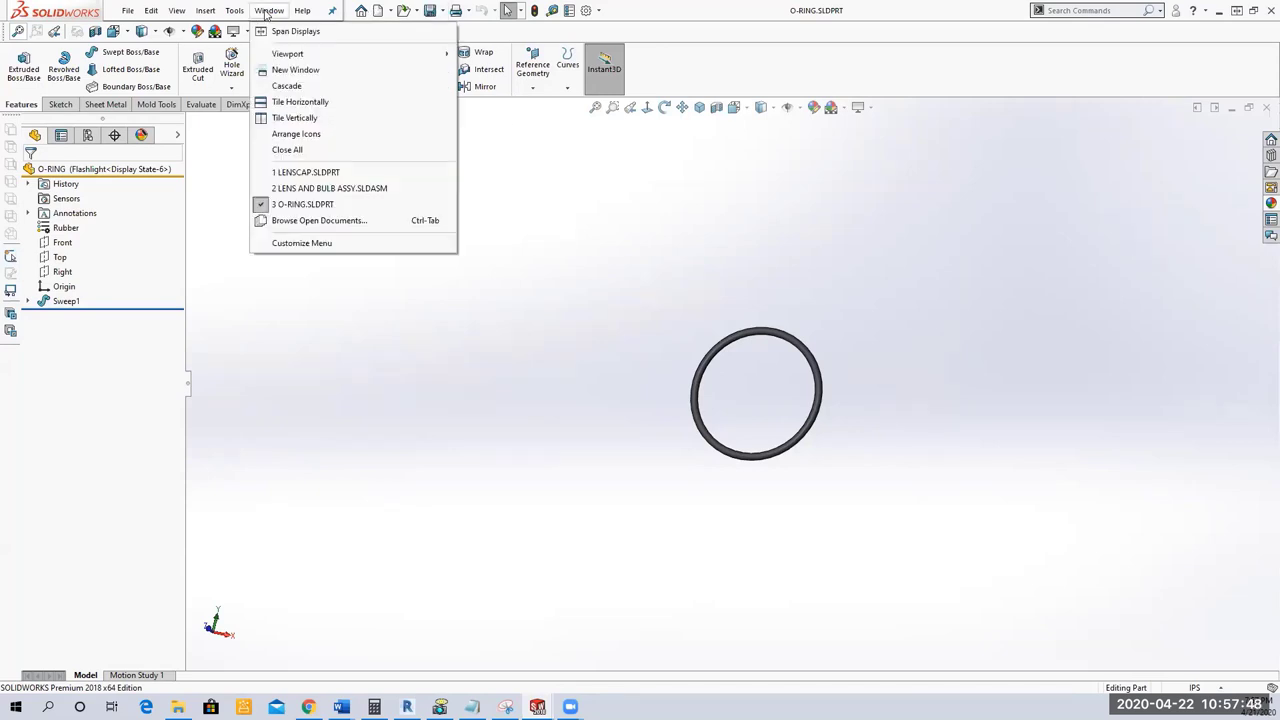
{"action": "left_click", "coordinate": [330, 172]}
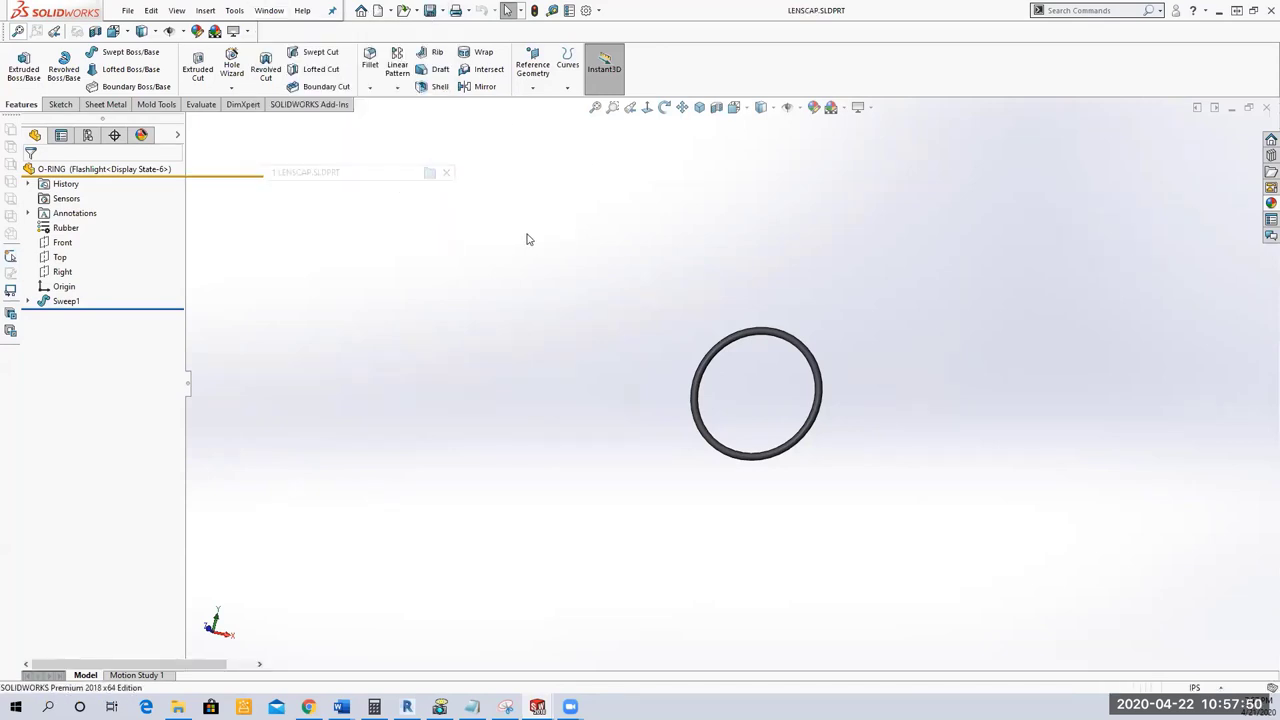
{"action": "left_click", "coordinate": [390, 11]}
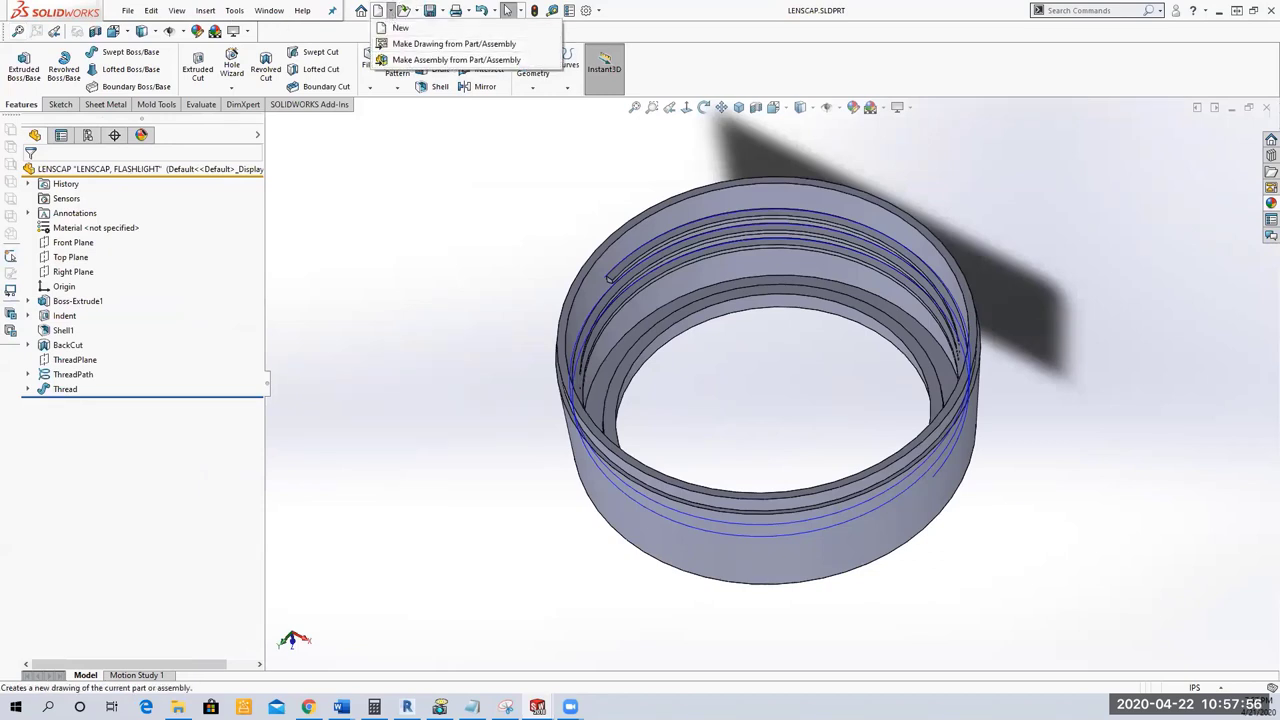
{"action": "left_click", "coordinate": [453, 43]}
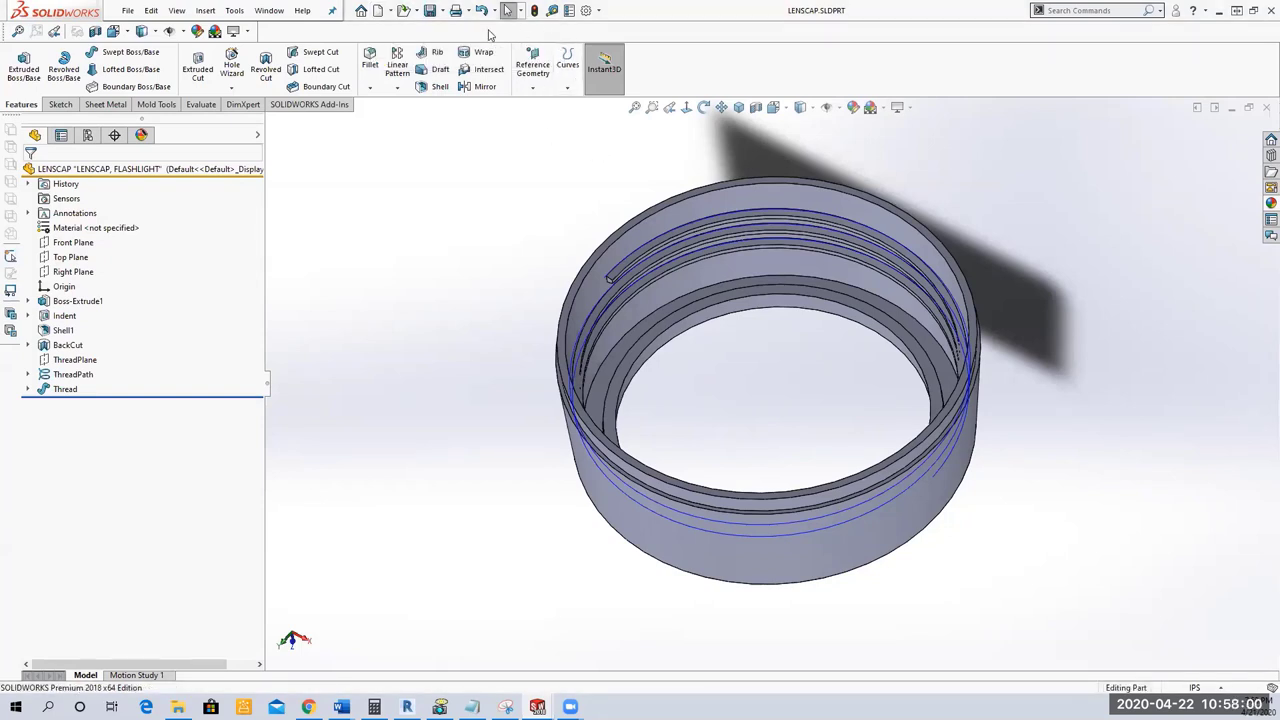
{"action": "left_click", "coordinate": [389, 10]}
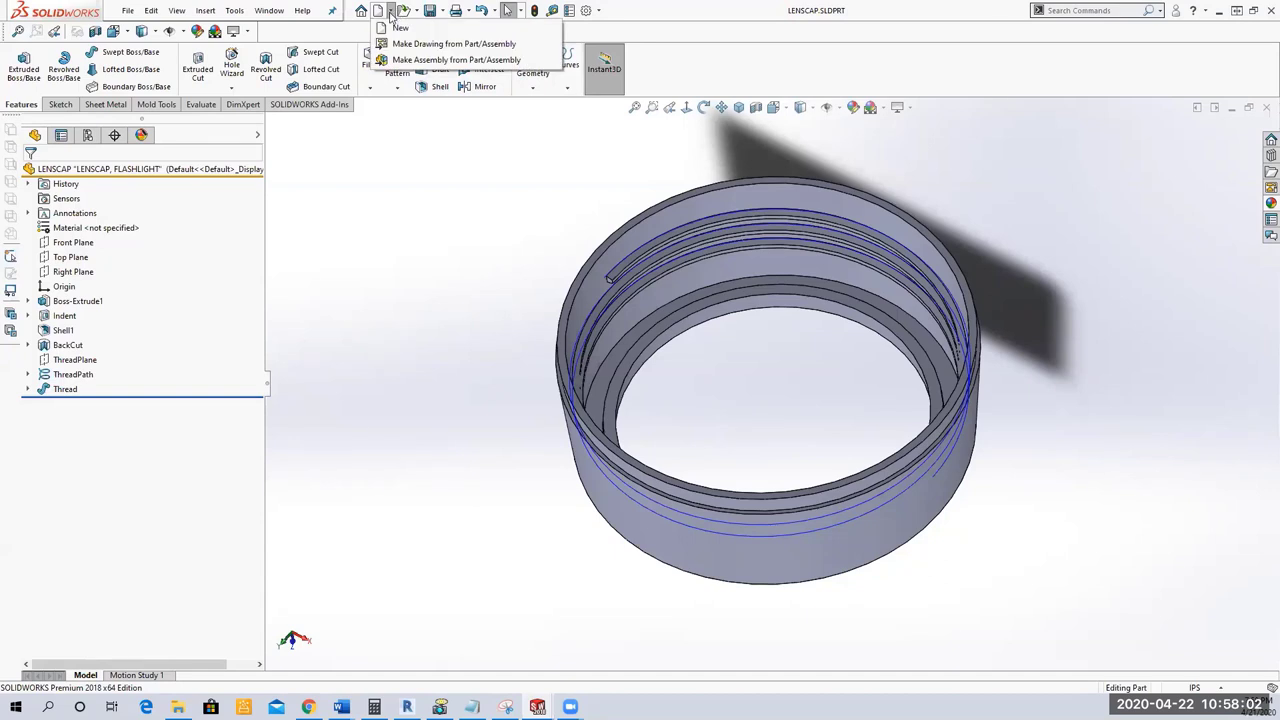
{"action": "left_click", "coordinate": [400, 60]}
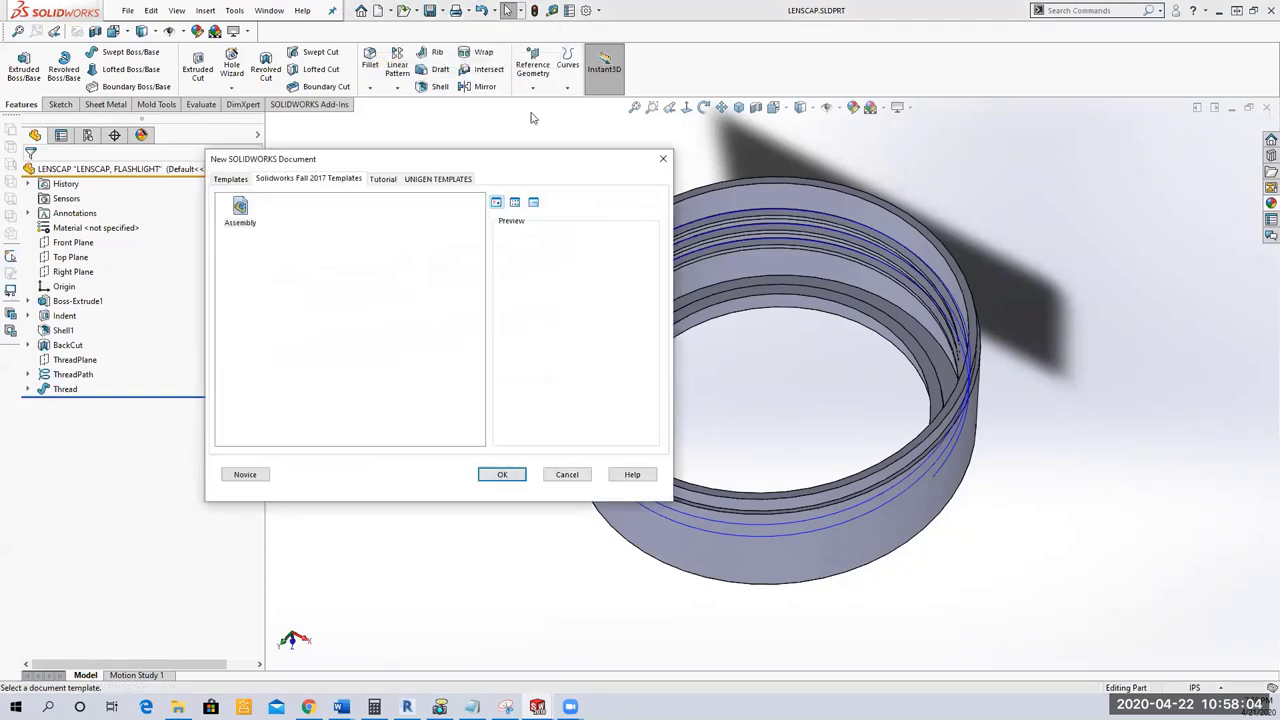
{"action": "left_click", "coordinate": [248, 208]}
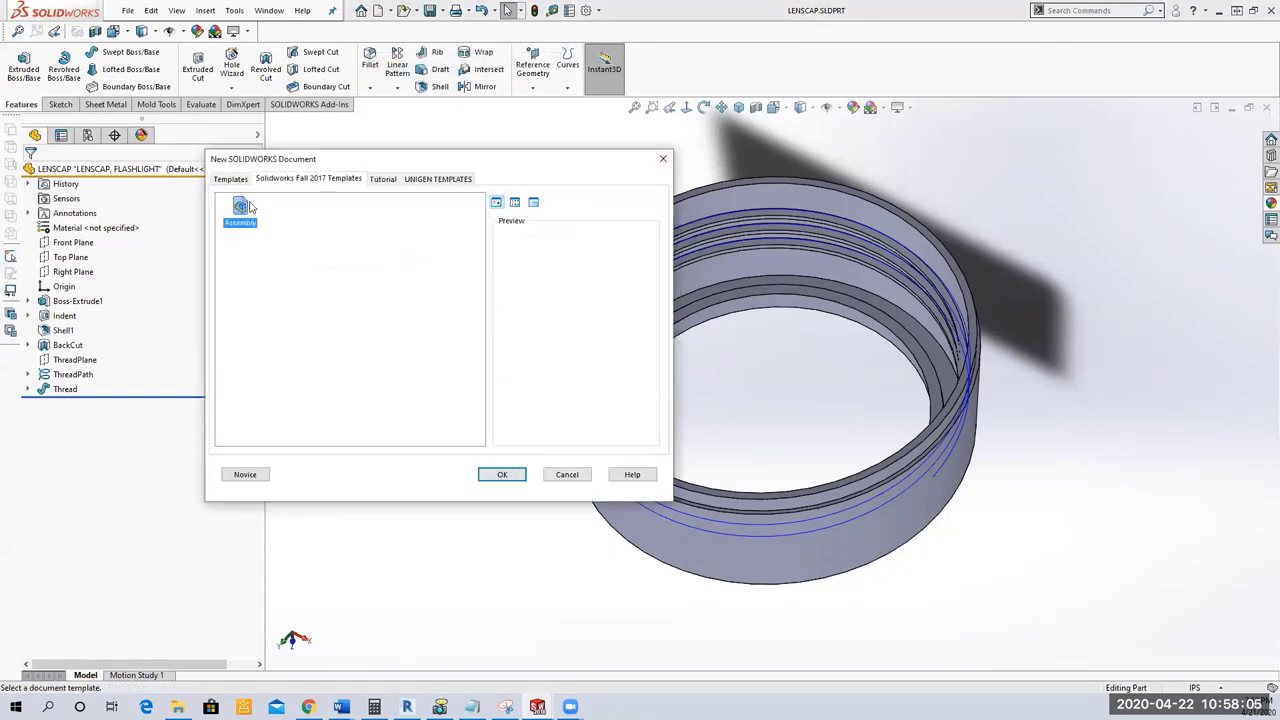
{"action": "left_click", "coordinate": [498, 476]}
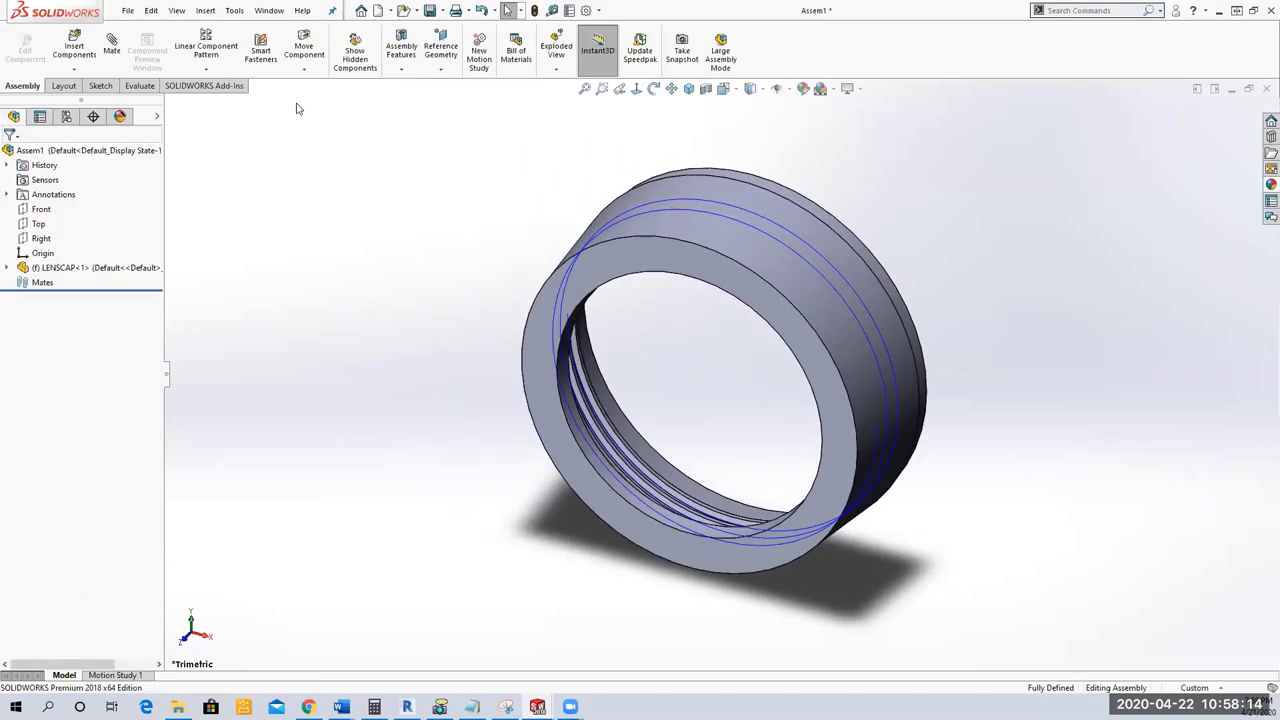
Insert LENS AND BULB ASSY and the Flashlight configuration of O-RING on opposite sides of the lens cap.
{"action": "left_click", "coordinate": [74, 68]}
{"action": "left_click", "coordinate": [88, 82]}
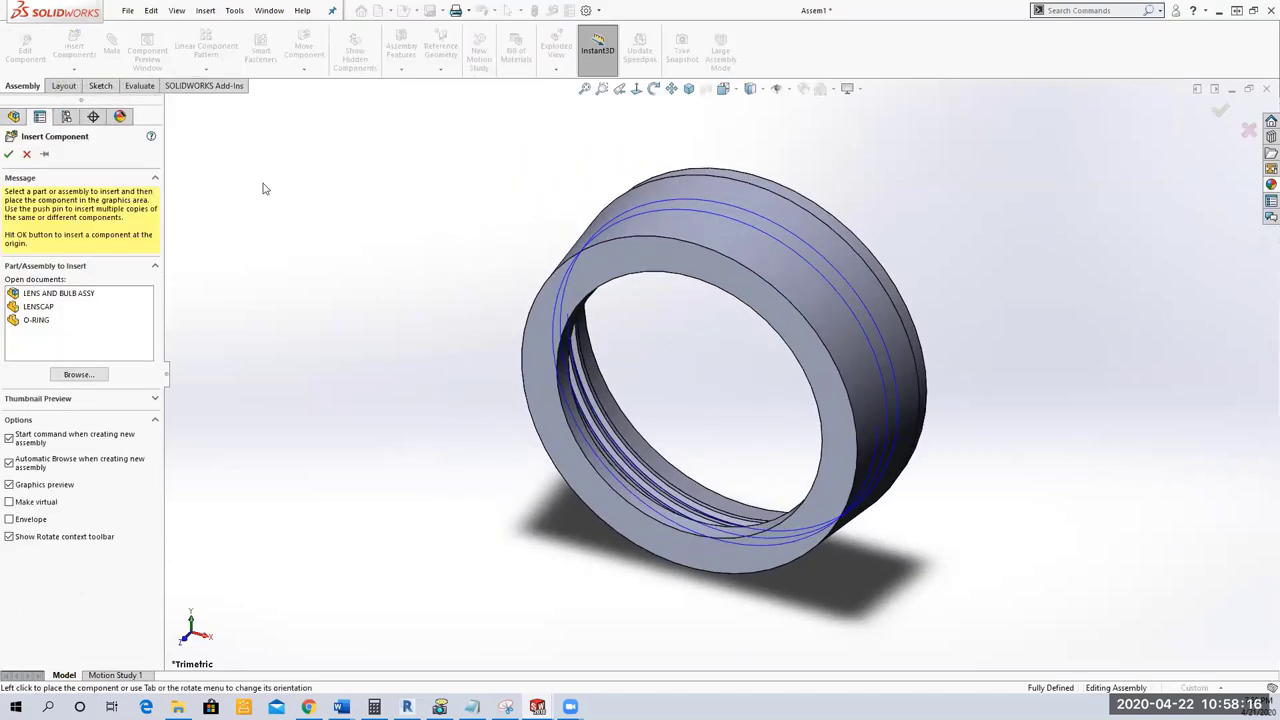
{"action": "left_click", "coordinate": [62, 294]}
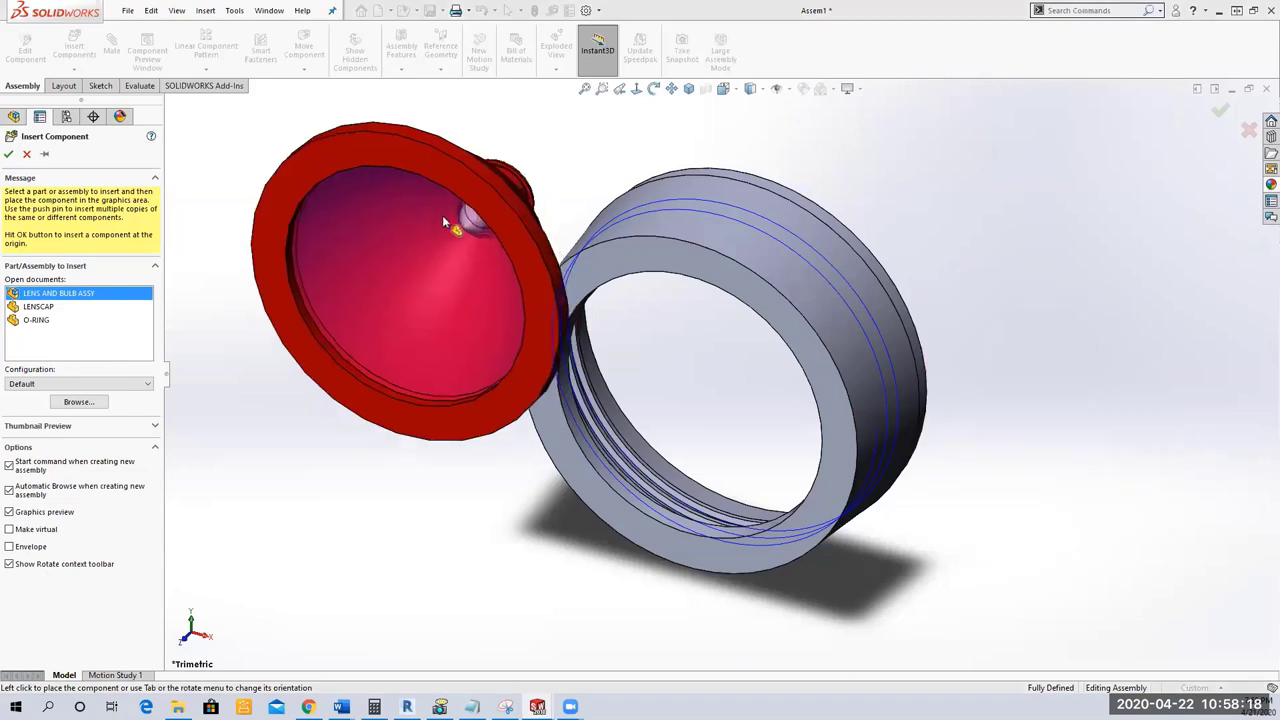
{"action": "left_click", "coordinate": [428, 210]}
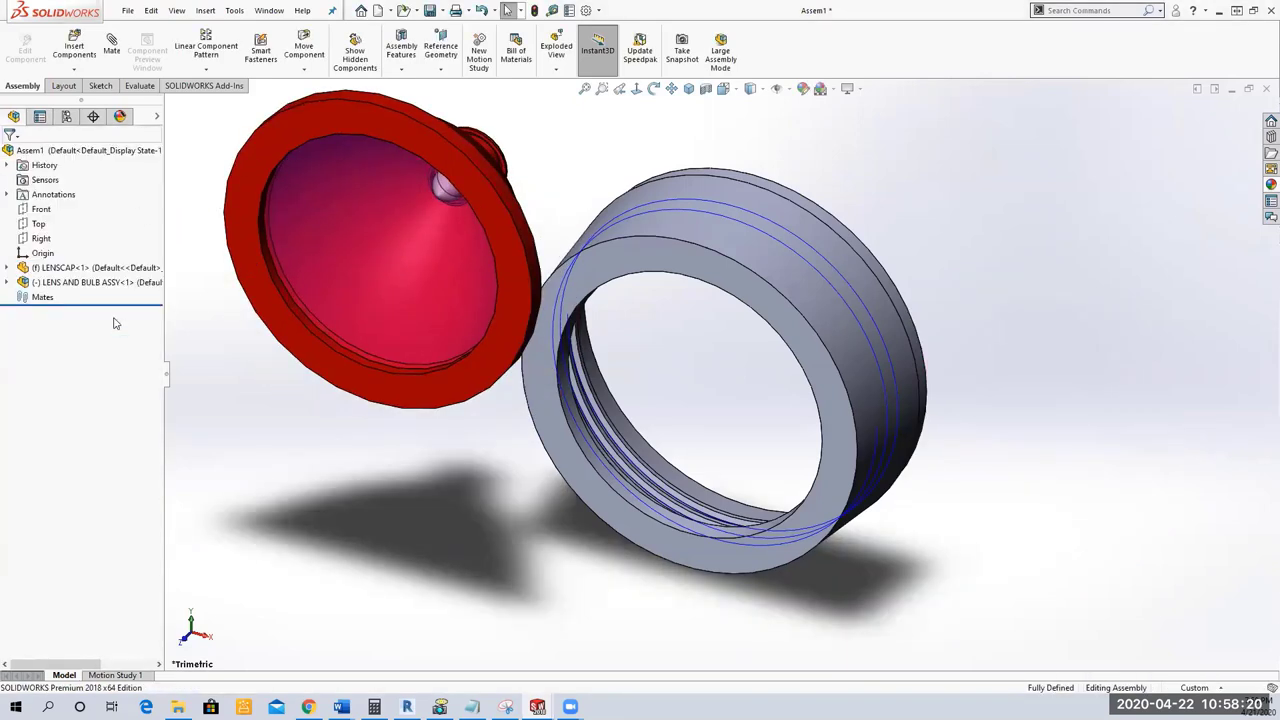
{"action": "left_click", "coordinate": [72, 70]}
{"action": "left_click", "coordinate": [88, 82]}
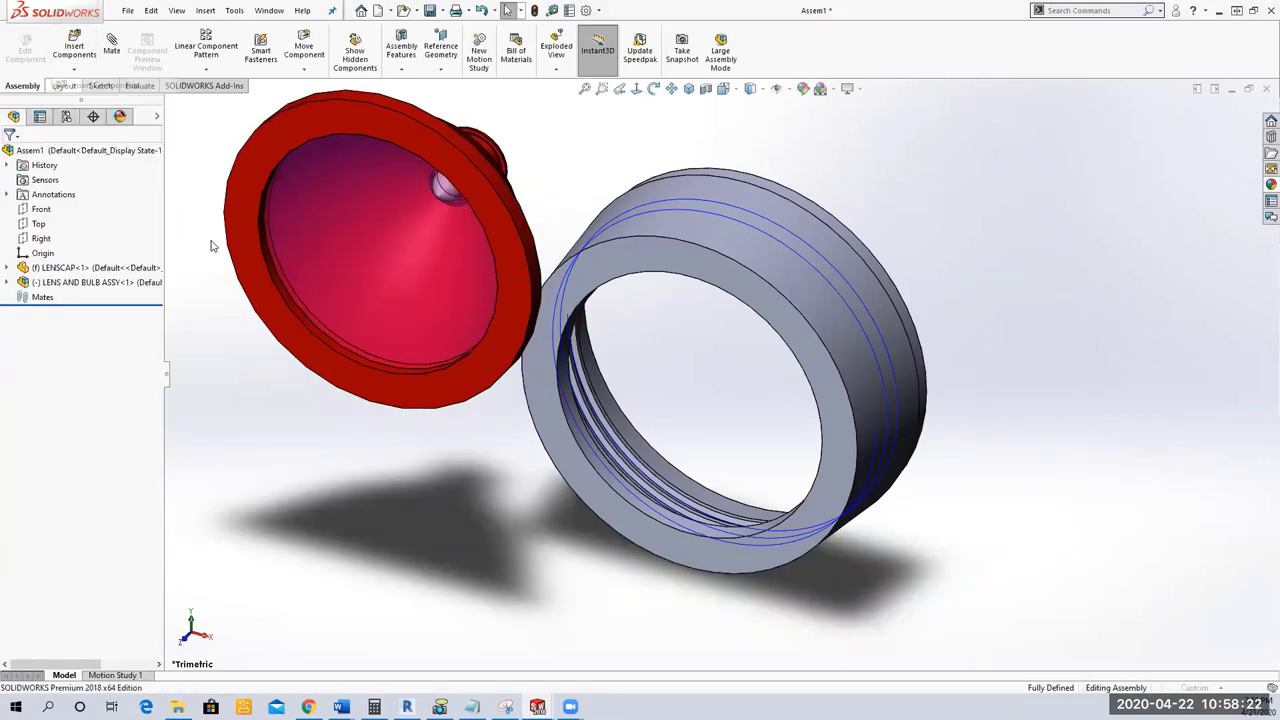
{"action": "left_click", "coordinate": [49, 322]}
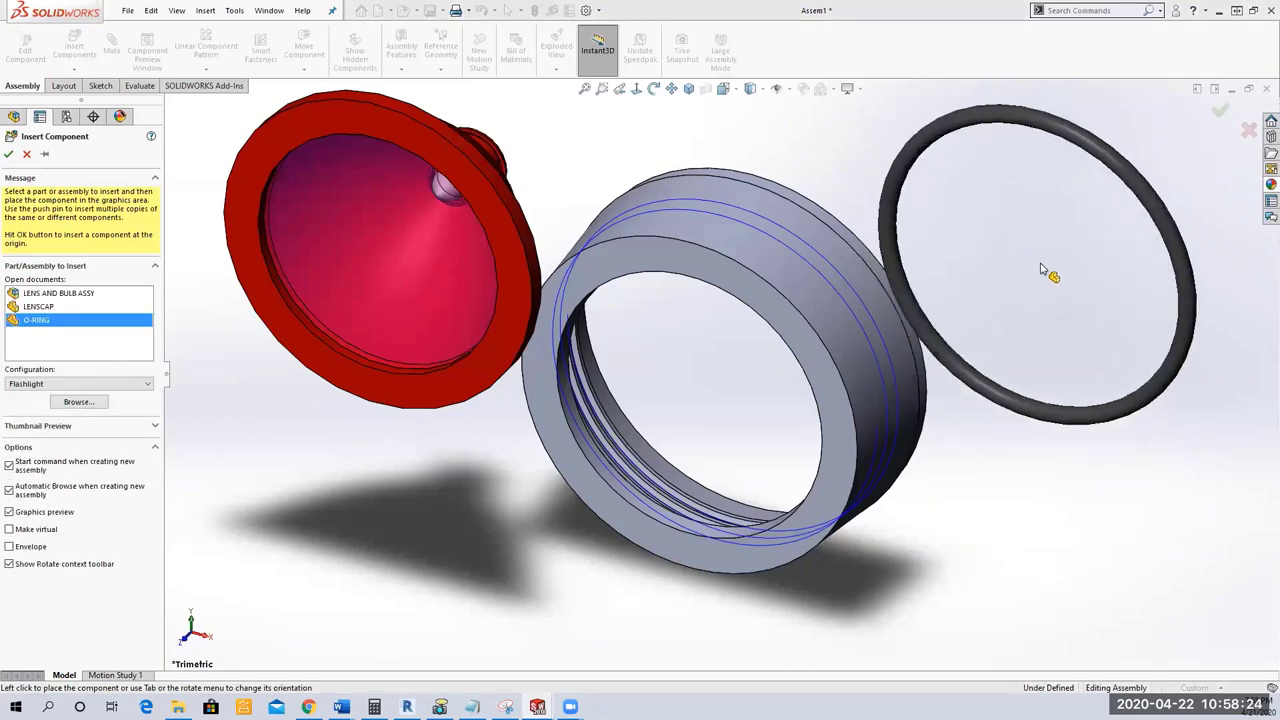
{"action": "left_click", "coordinate": [1065, 248]}
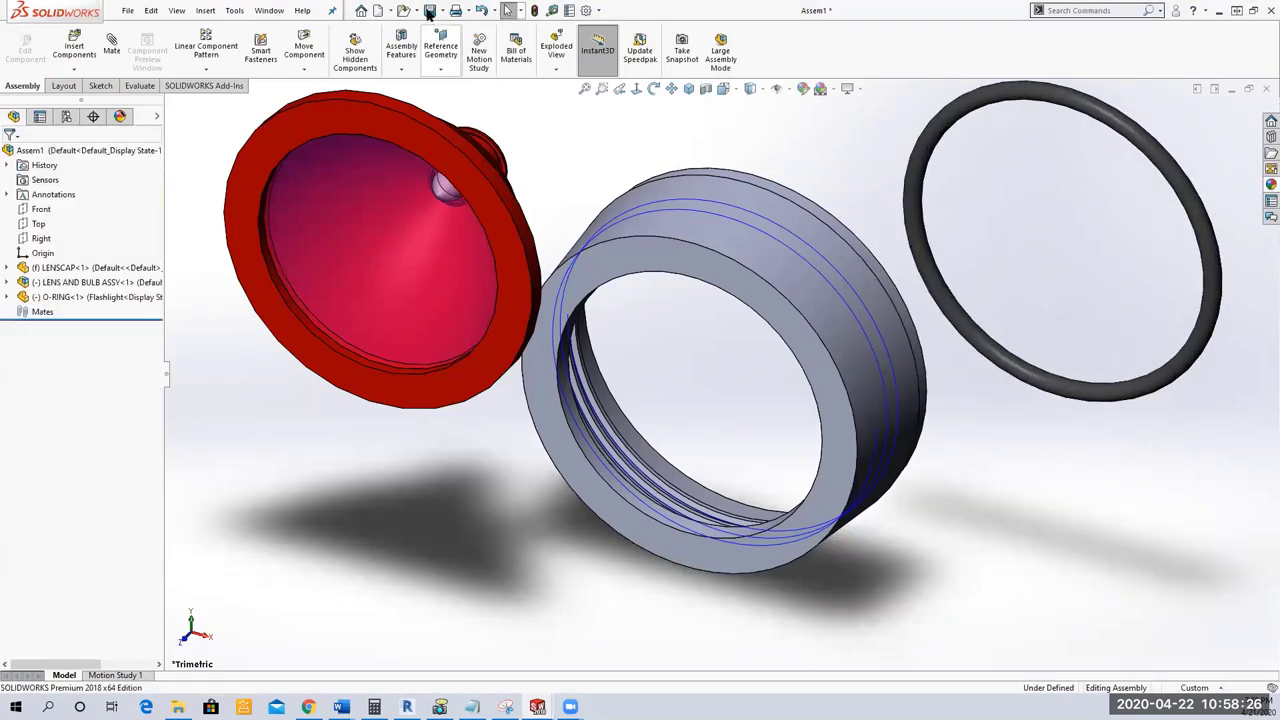
Start saving the new assembly and choose the solidworks spring 2020 homework folder inside solidworks 2020 sping.
{"action": "key", "text": "ctrl+s"}
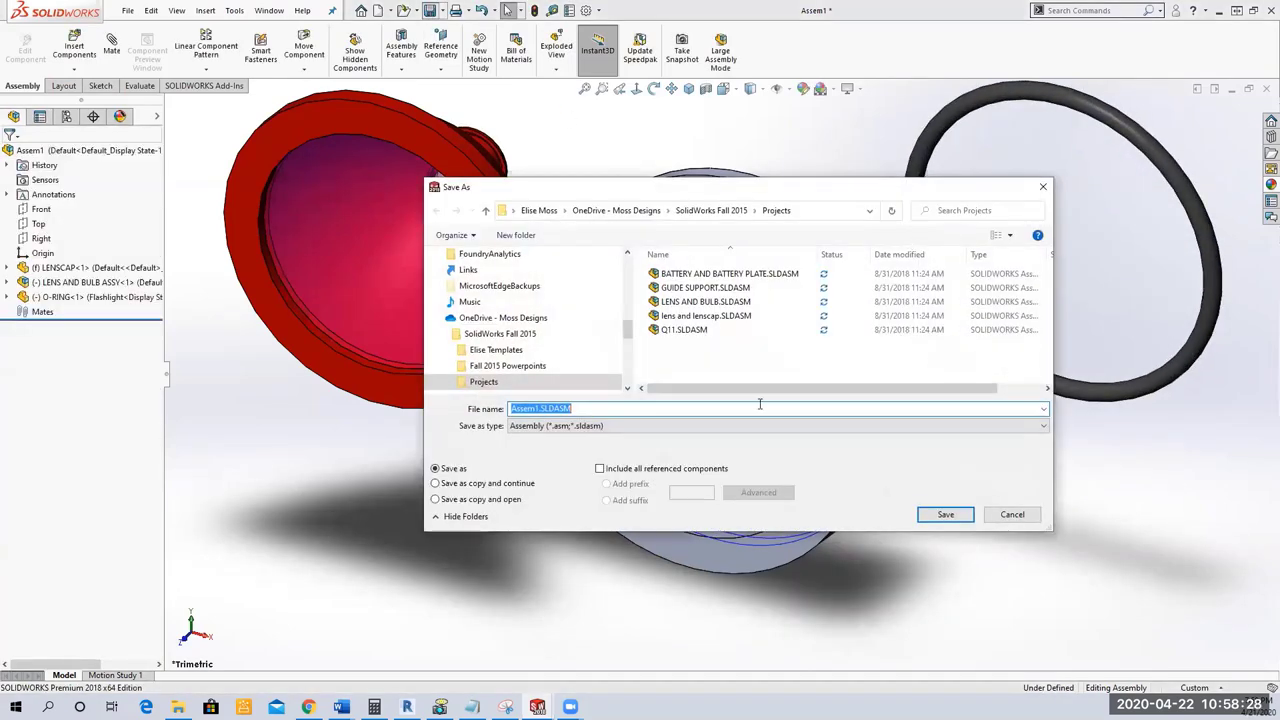
{"action": "left_click", "coordinate": [616, 210]}
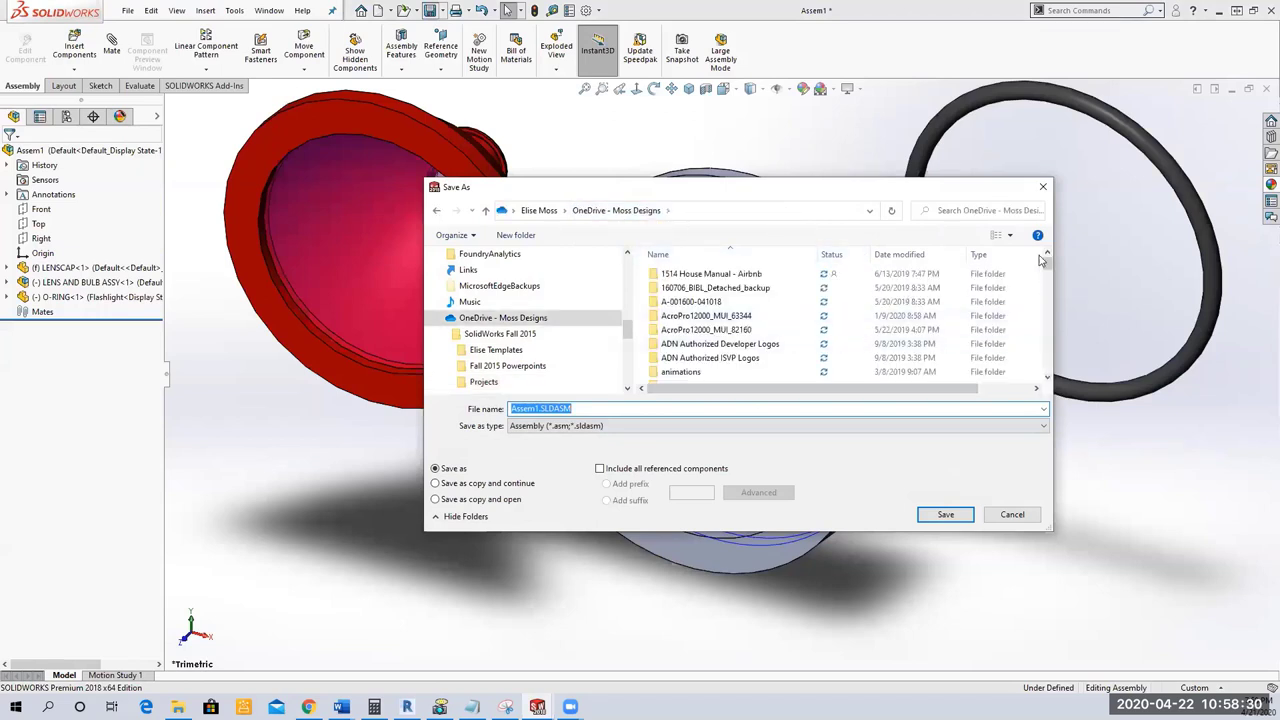
{"action": "left_click_drag", "start_coordinate": [1046, 262], "coordinate": [1044, 340]}
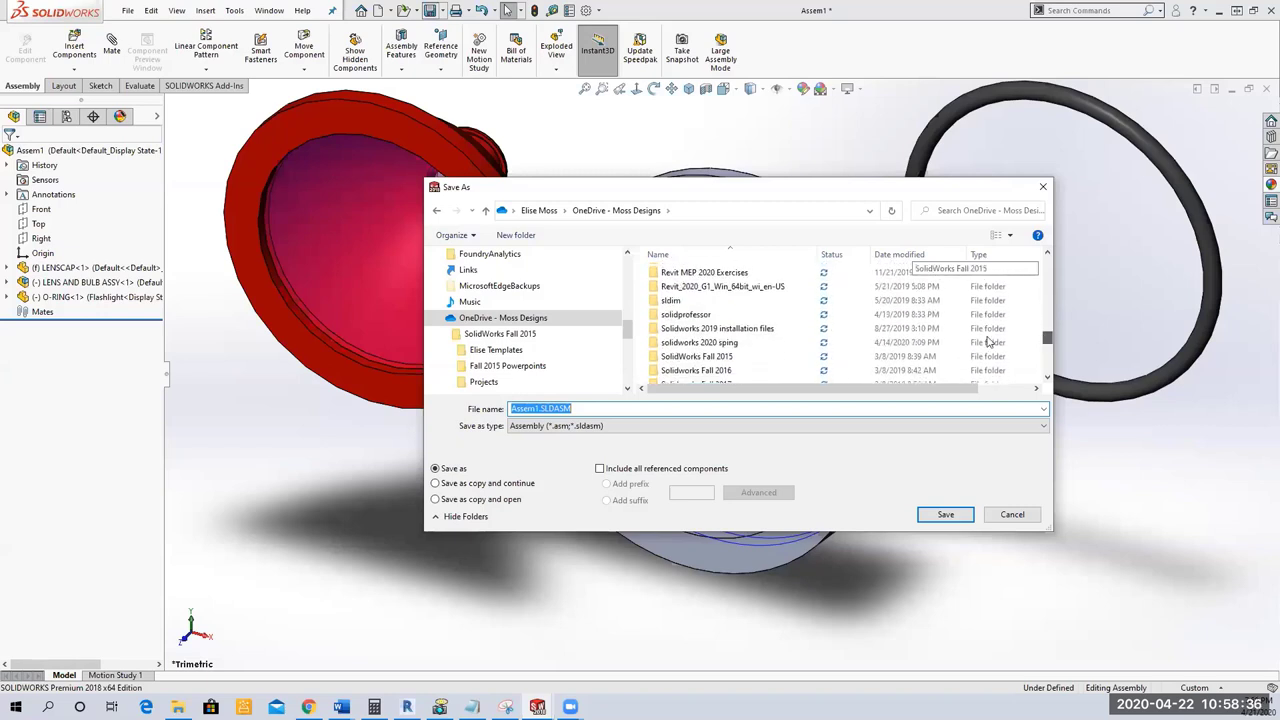
{"action": "double_click", "coordinate": [700, 342]}
{"action": "left_click", "coordinate": [786, 276]}
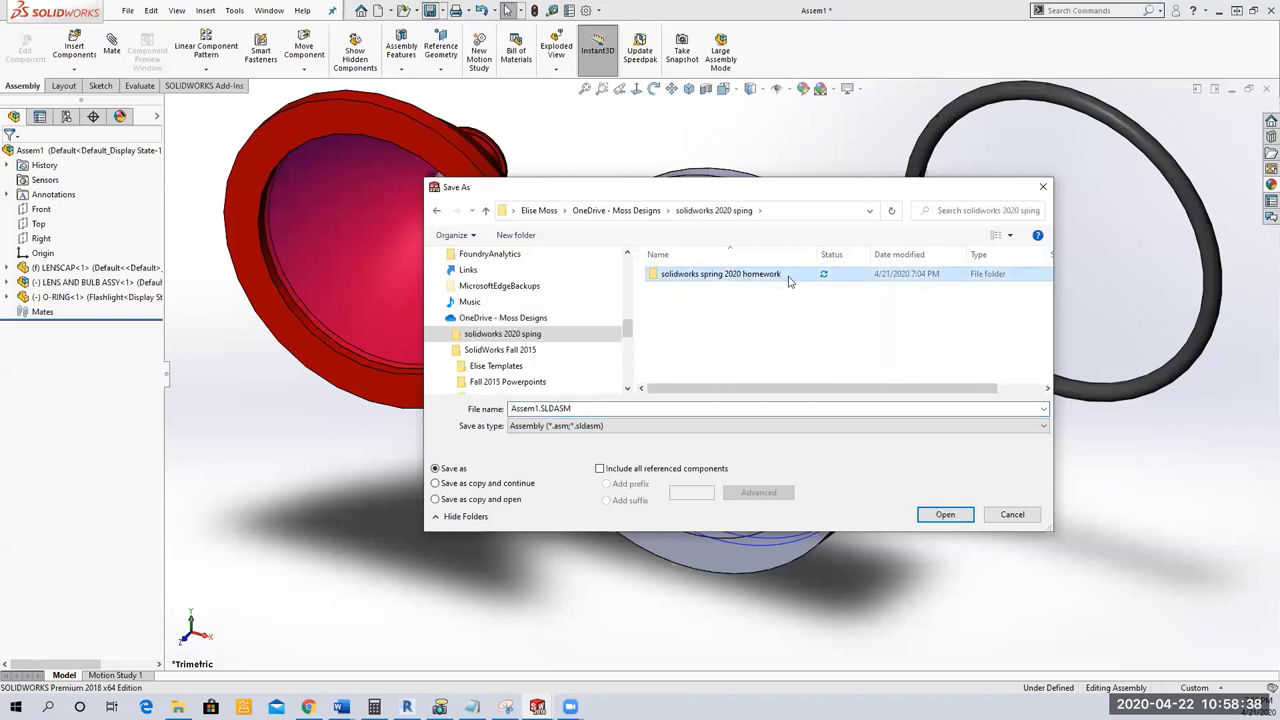
{"action": "double_click", "coordinate": [788, 276]}
Name the assembly file LENSCAP & LENS and save it.
{"action": "left_click", "coordinate": [598, 408]}
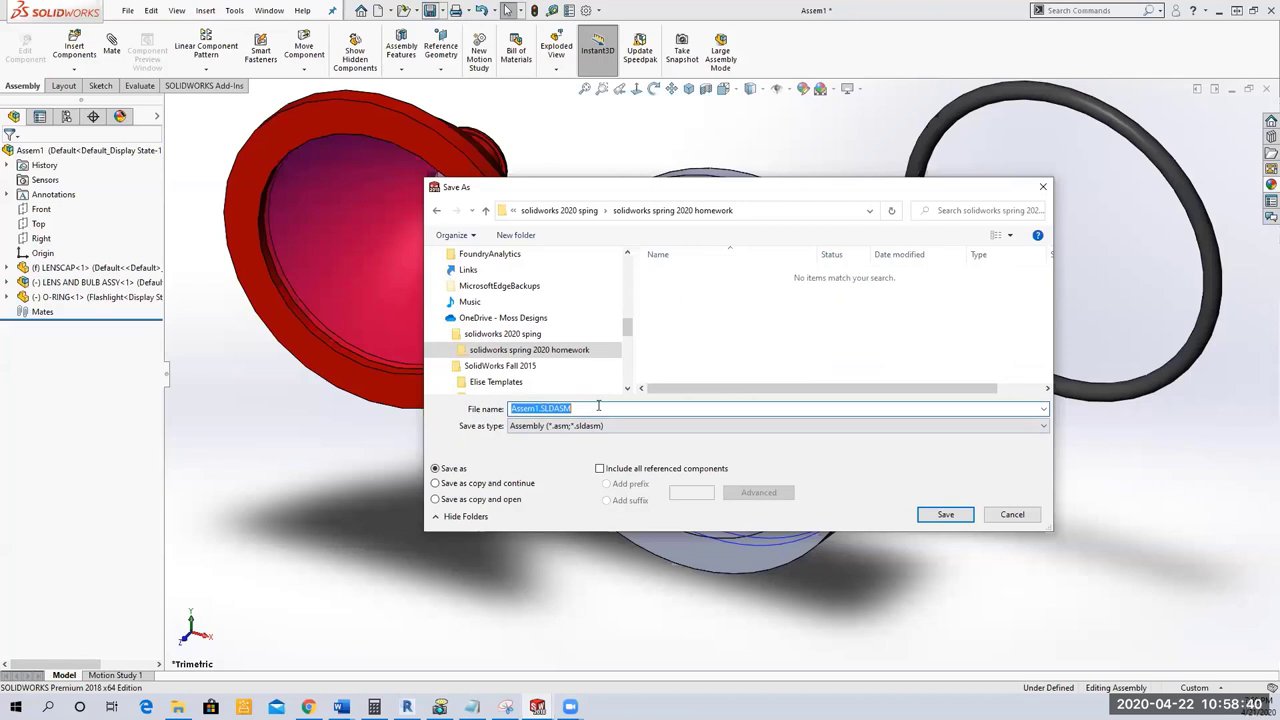
{"action": "type", "text": "lensc"}
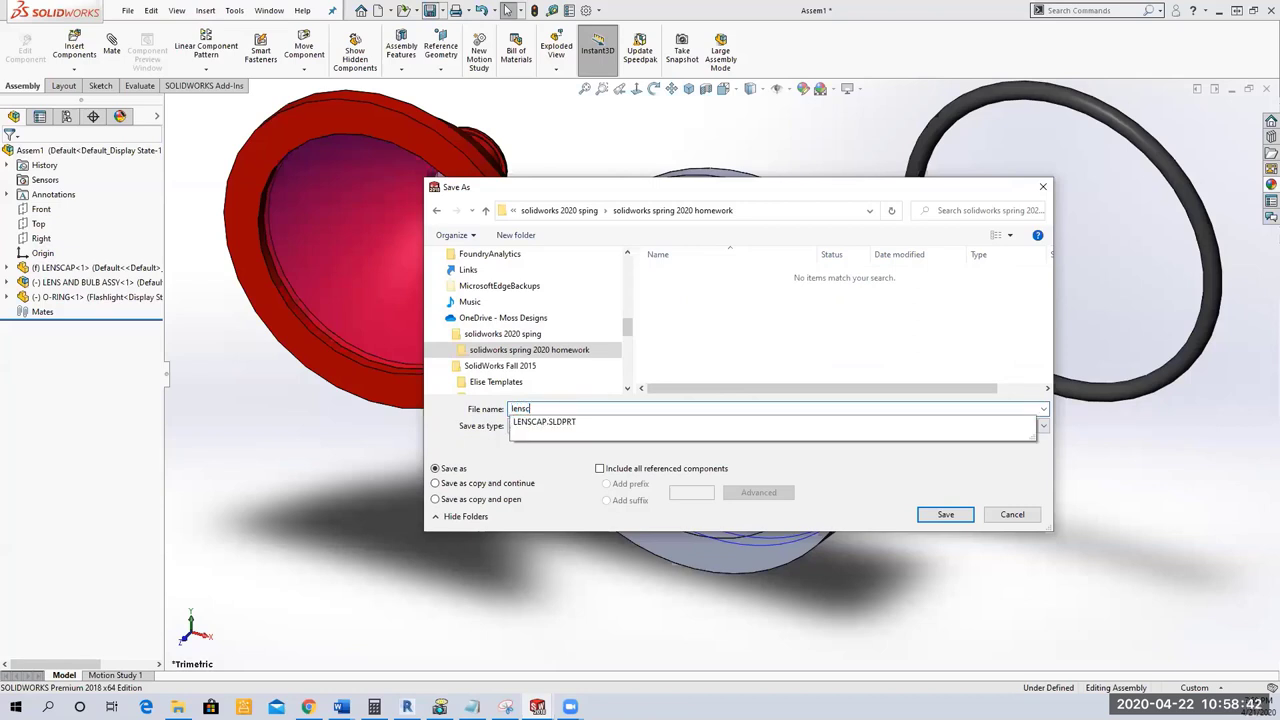
{"action": "type", "text": "ap "}
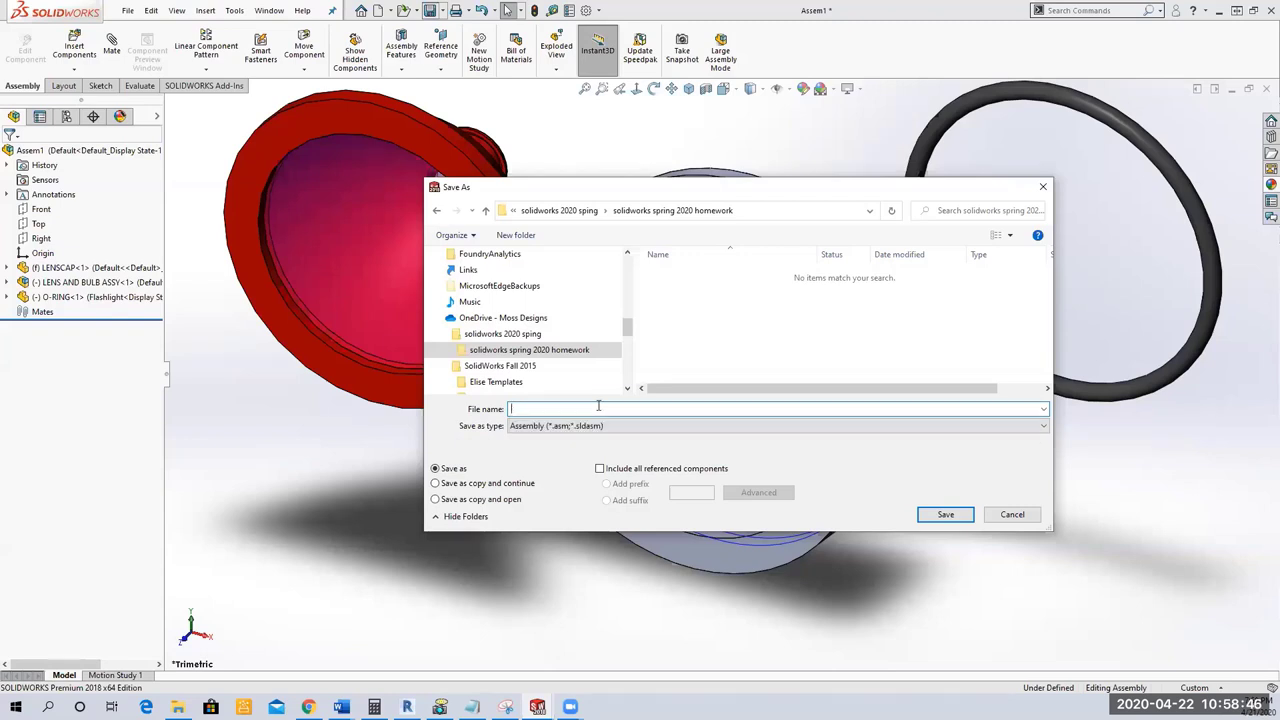
{"action": "type", "text": "LE"}
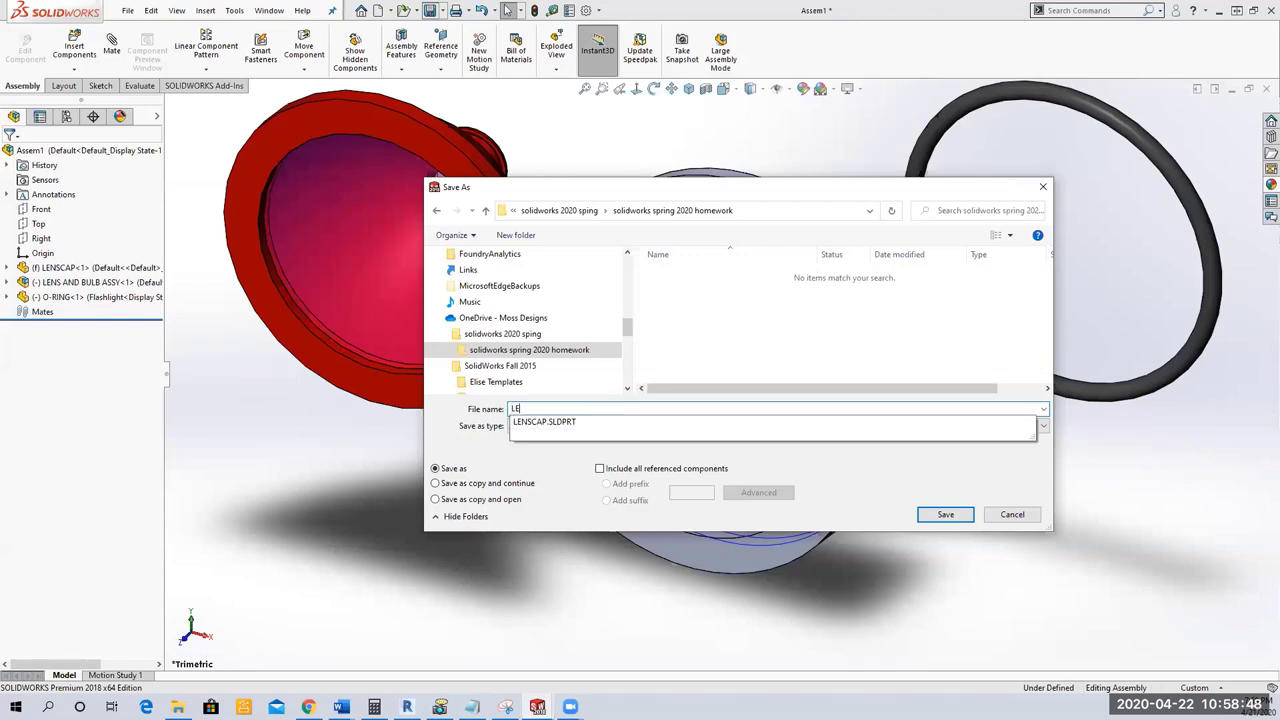
{"action": "type", "text": "NSCAP "}
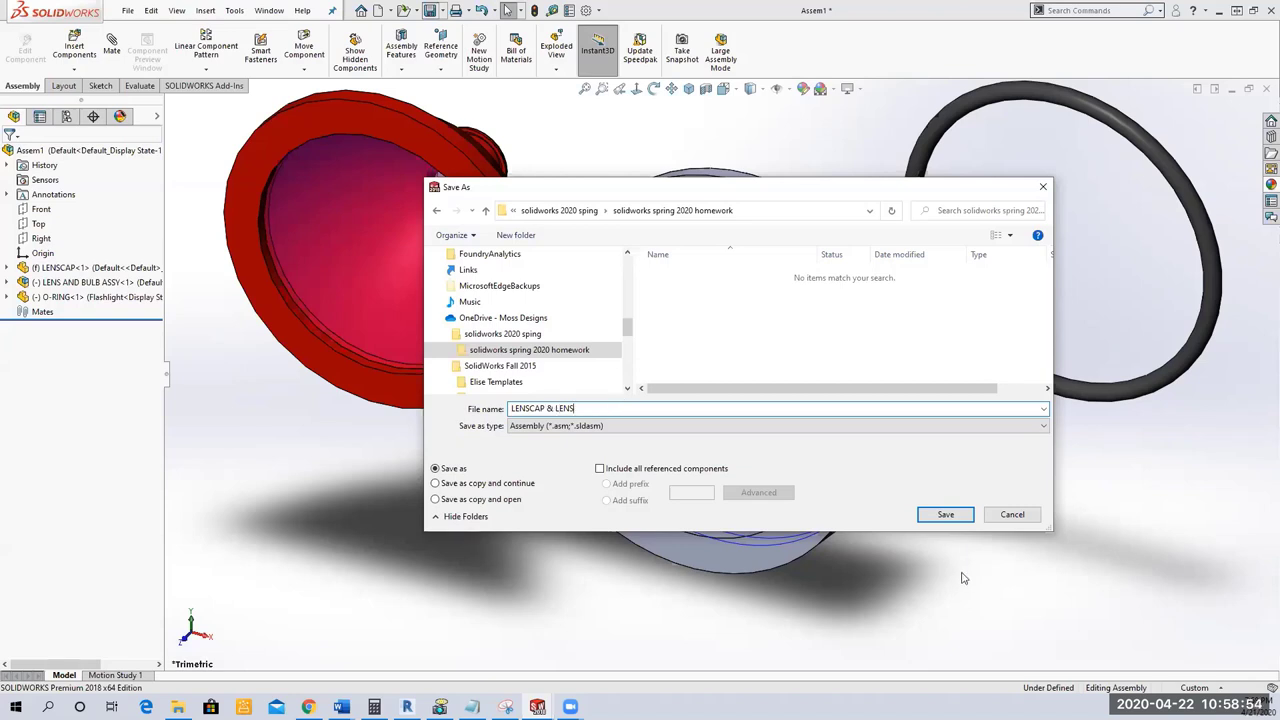
{"action": "type", "text": "& LENS"}
{"action": "left_click", "coordinate": [946, 514]}
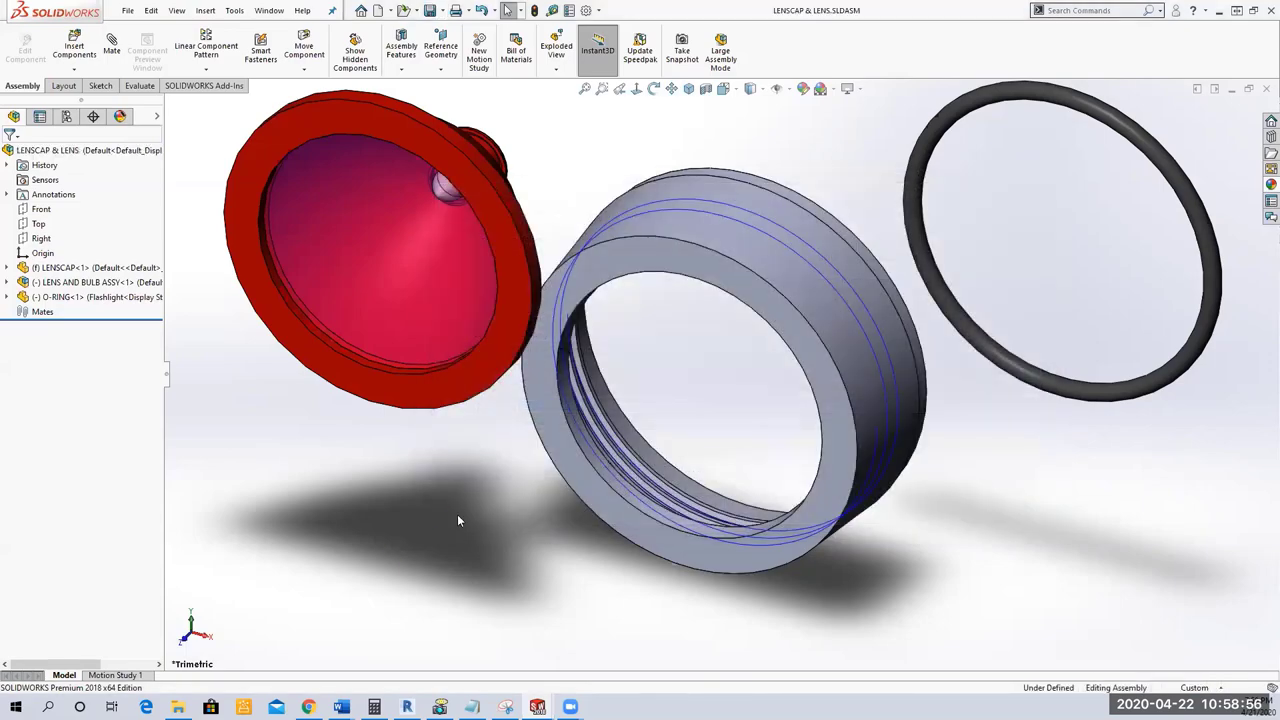
Move the O-ring farther away from the lens cap and hide the lens cap's ThreadPath curve.
{"action": "middle_click_drag", "start_coordinate": [550, 487], "coordinate": [713, 526]}
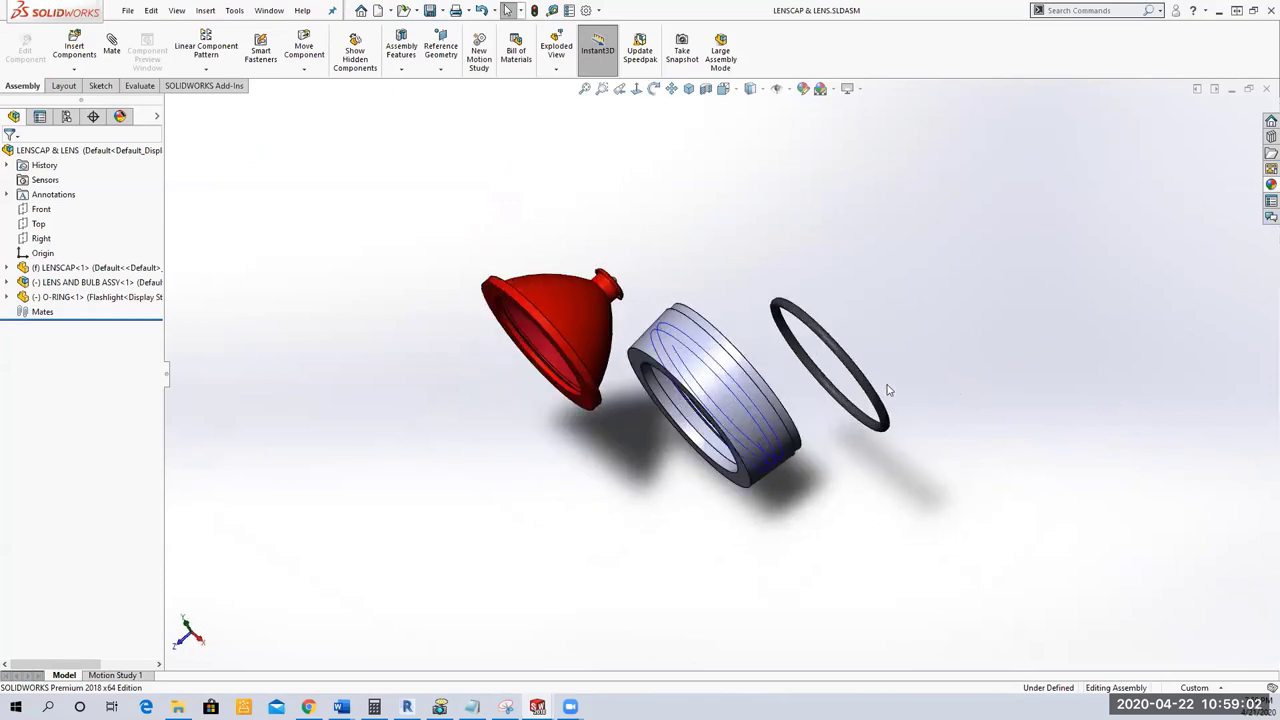
{"action": "left_click_drag", "start_coordinate": [872, 405], "coordinate": [948, 362]}
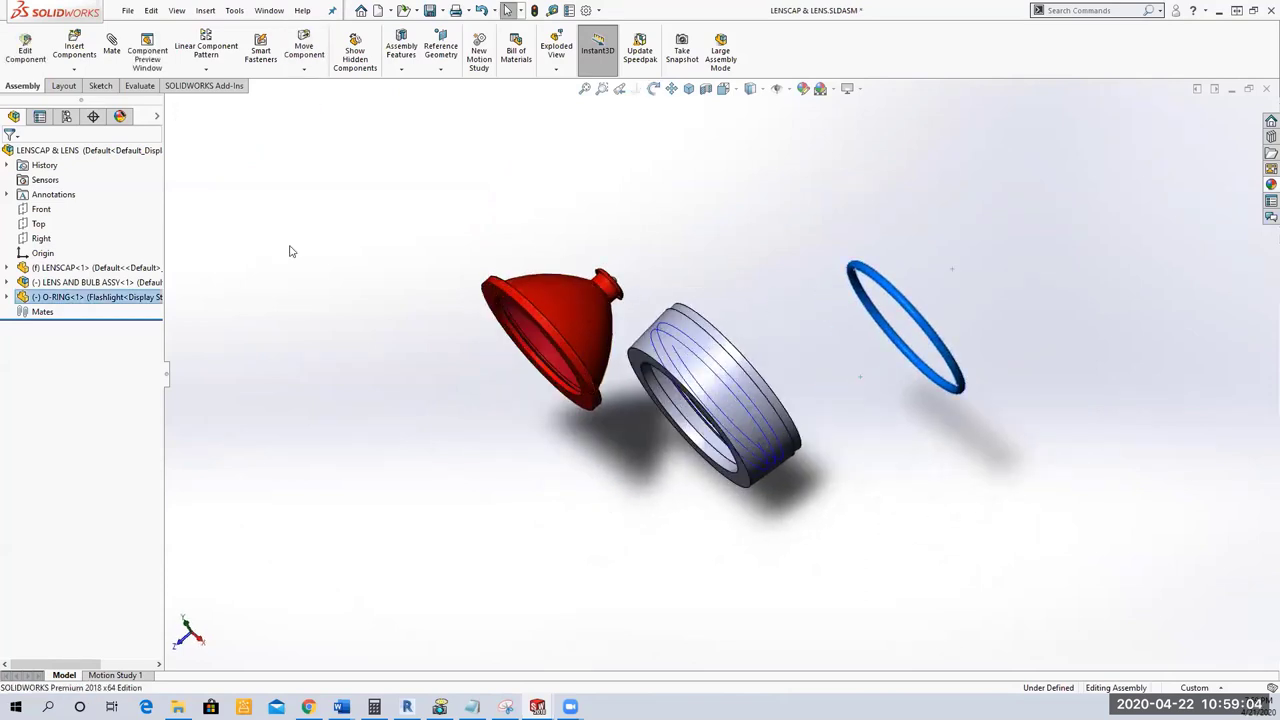
{"action": "left_click", "coordinate": [8, 268]}
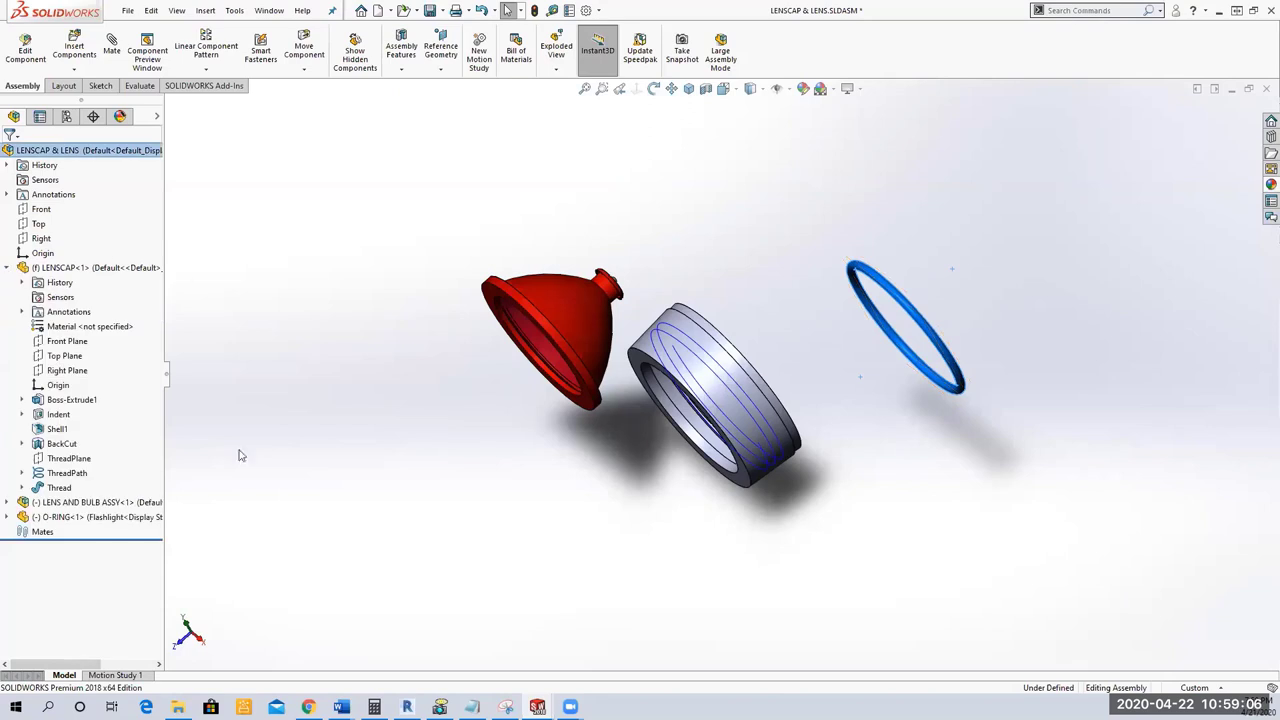
{"action": "left_click", "coordinate": [64, 472]}
{"action": "left_click", "coordinate": [68, 452]}
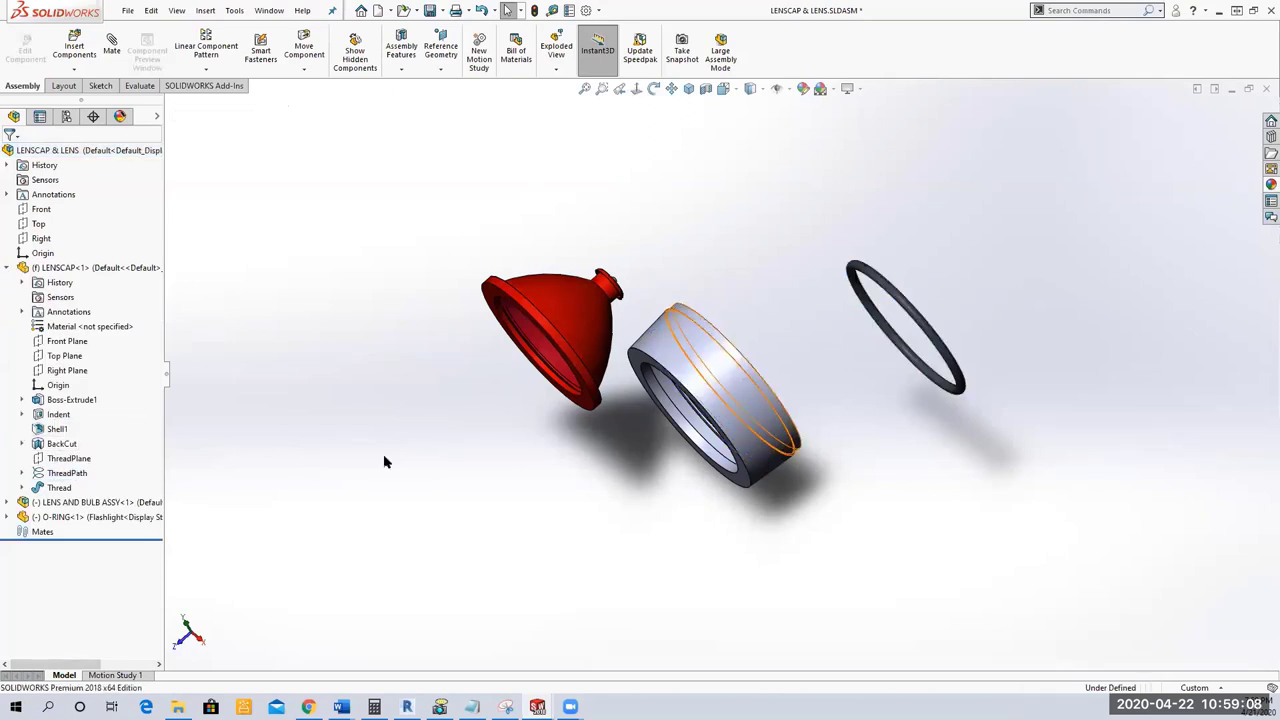
Add a concentric mate between the lens cap's outer cylindrical face and the rim face of the lens and bulb assembly.
{"action": "middle_click_drag", "start_coordinate": [577, 514], "coordinate": [473, 474]}
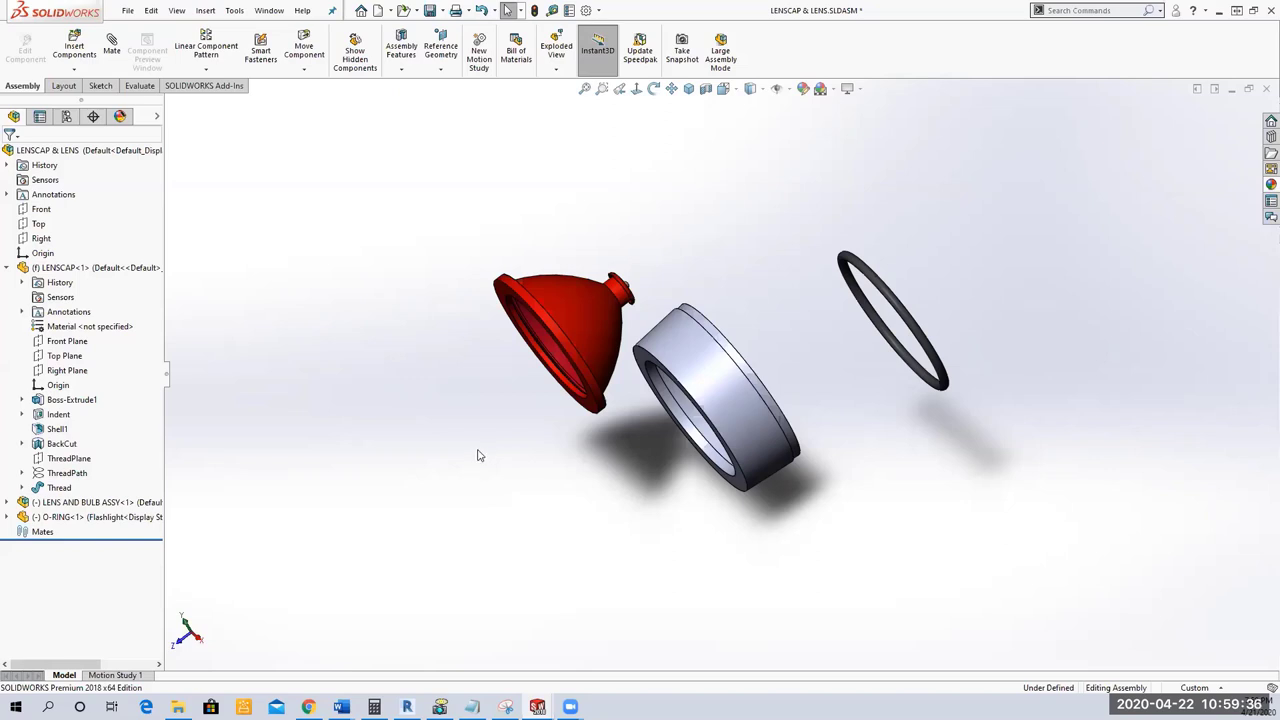
{"action": "left_click", "coordinate": [112, 45]}
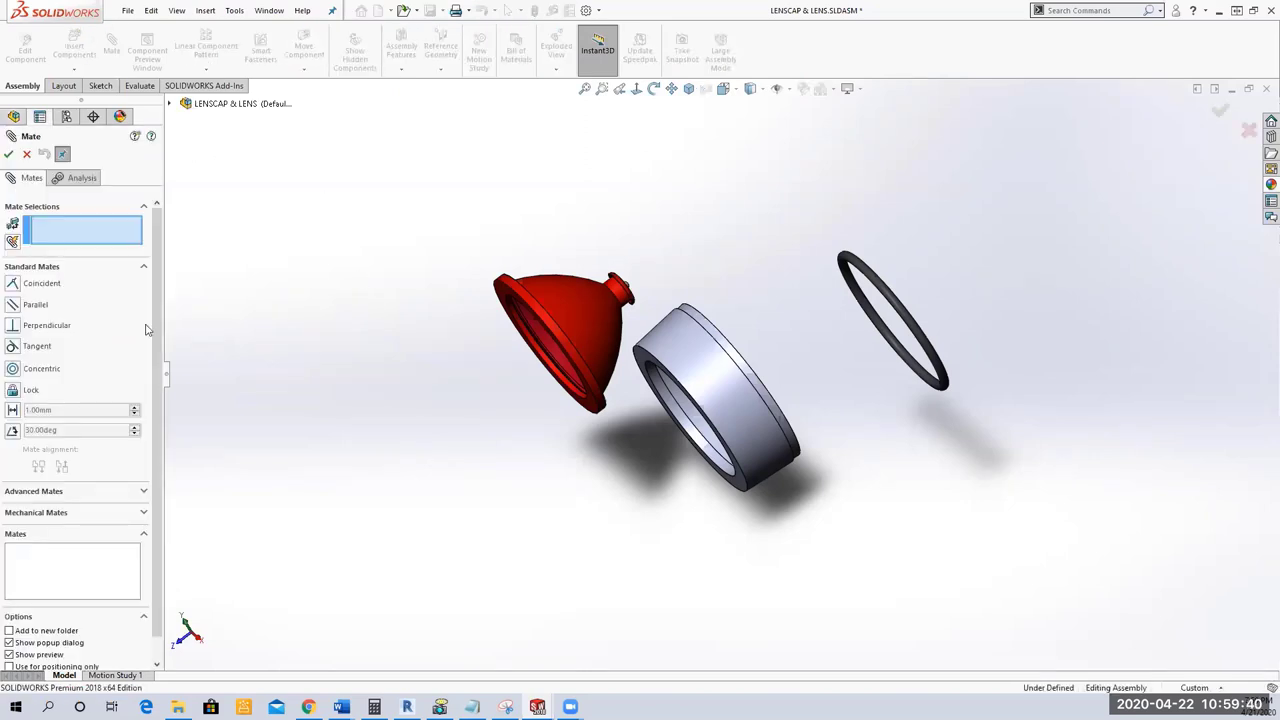
{"action": "left_click", "coordinate": [12, 369]}
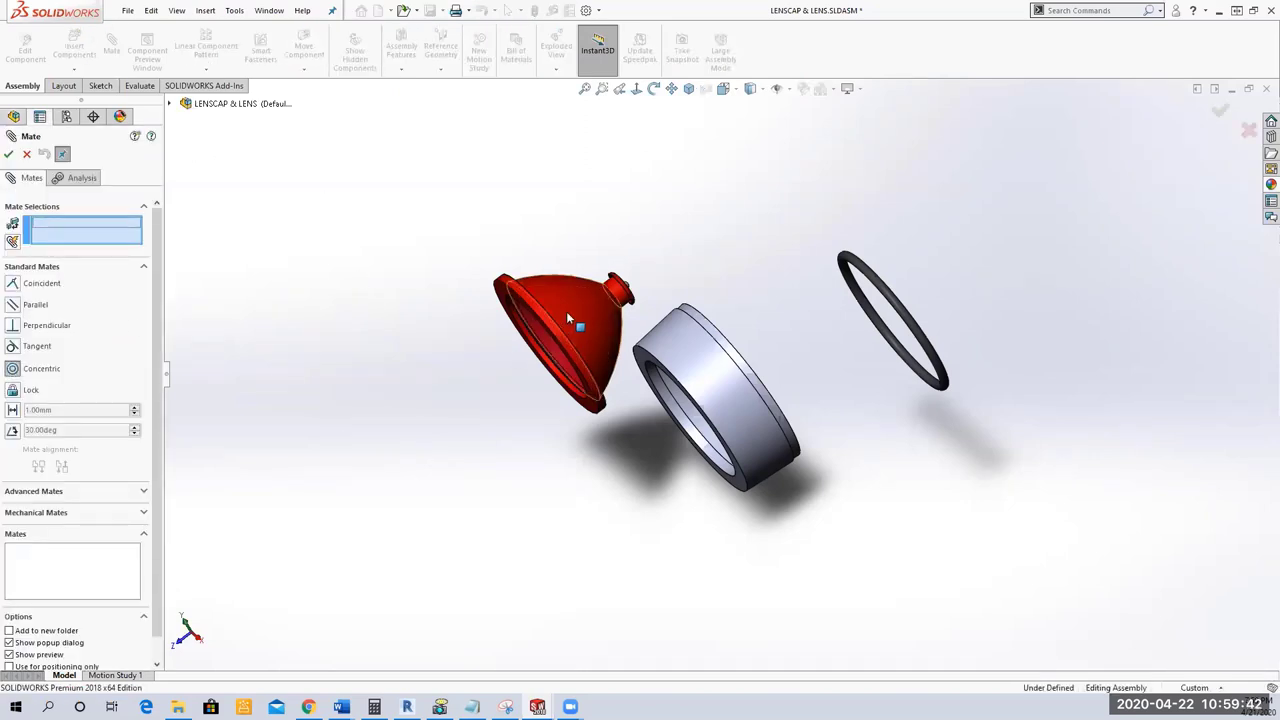
{"action": "left_click", "coordinate": [687, 358]}
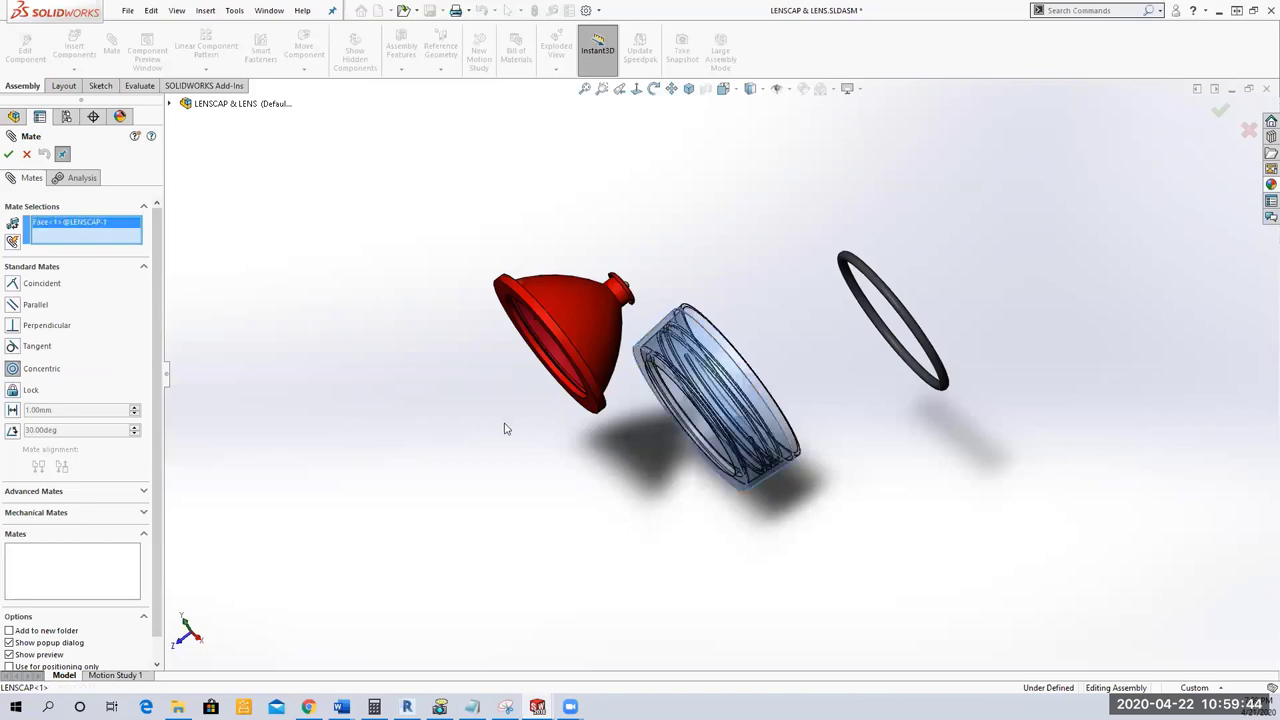
{"action": "left_click", "coordinate": [539, 315]}
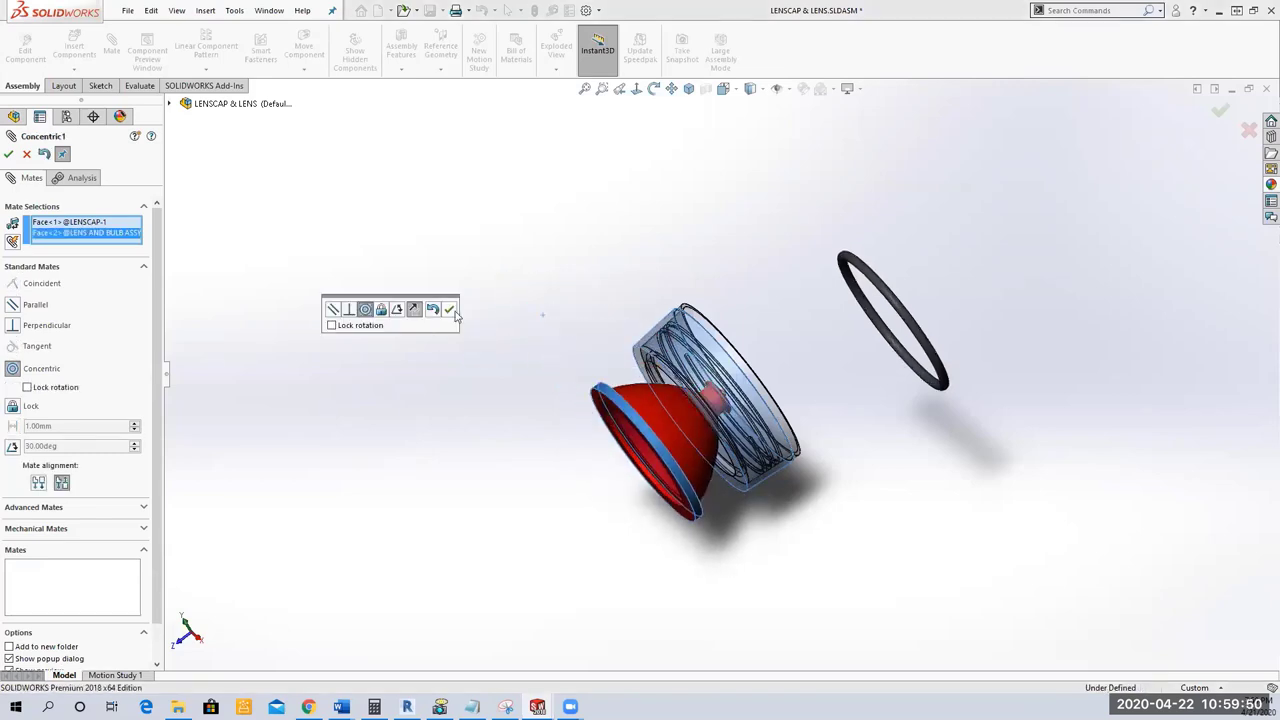
{"action": "left_click", "coordinate": [450, 311]}
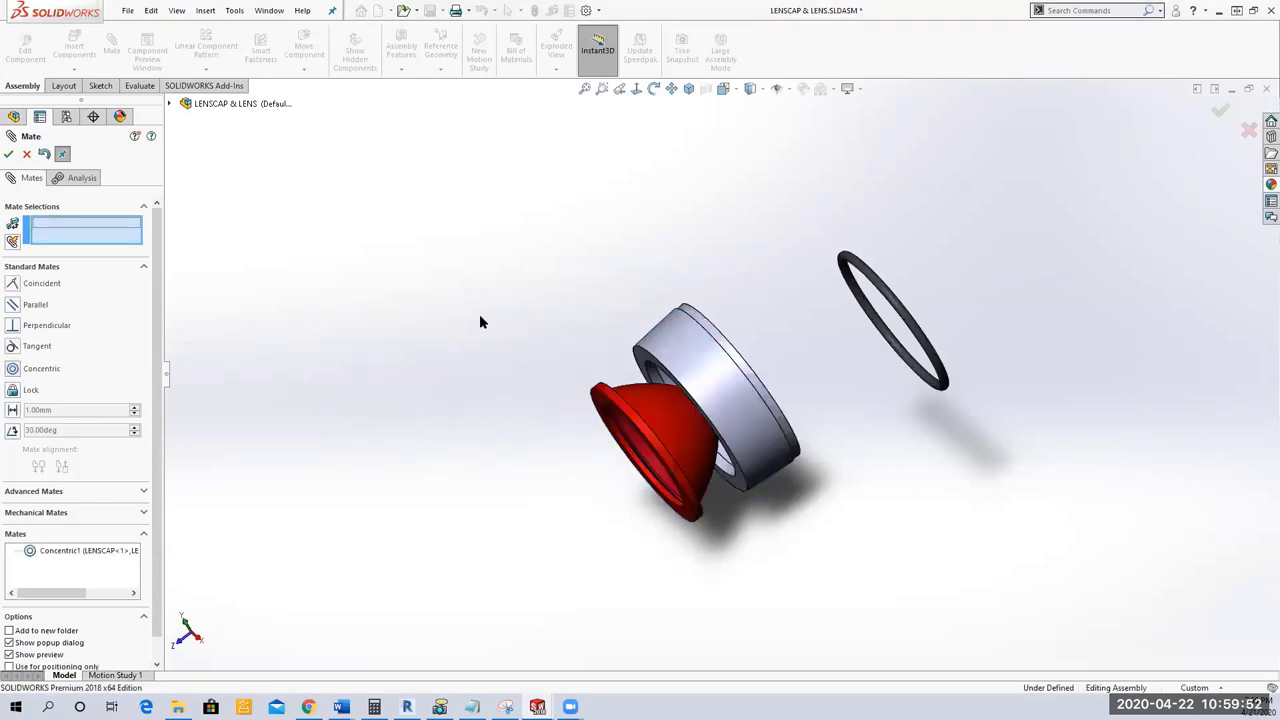
{"action": "middle_click_drag", "start_coordinate": [506, 274], "coordinate": [549, 206]}
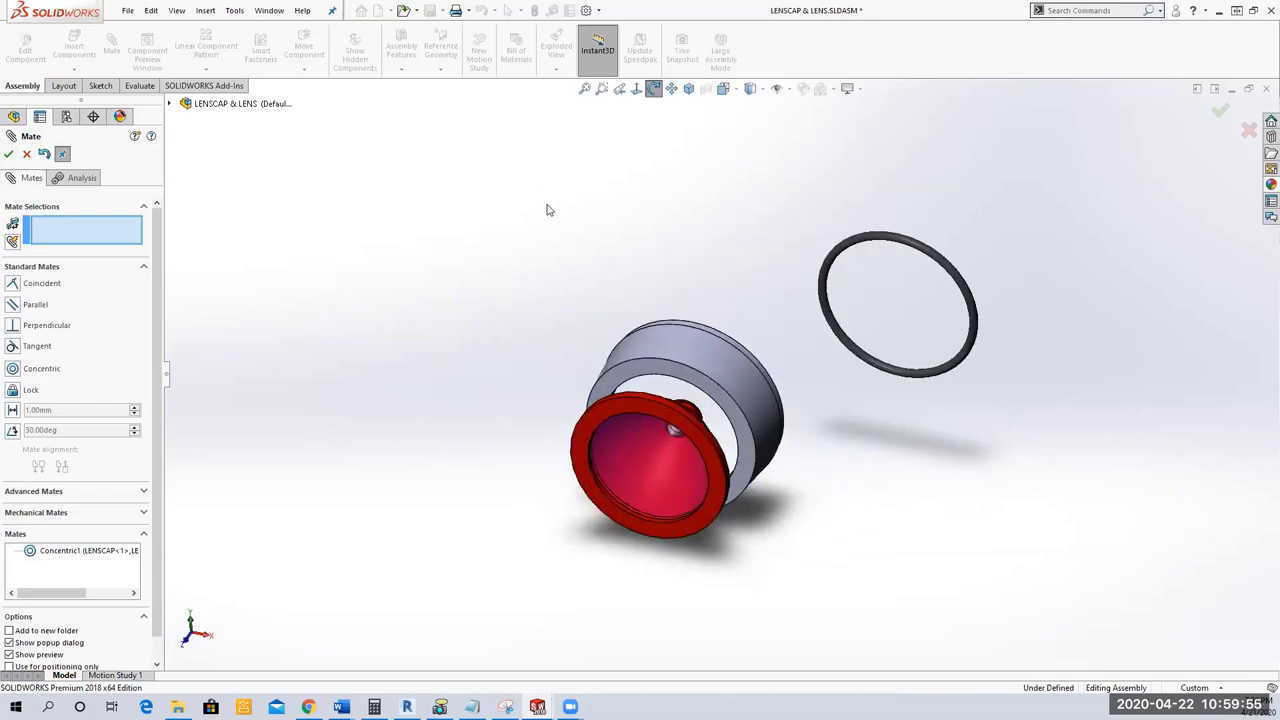
Add a coincident mate between the lens rim's front face and the lens cap's inner annular face, and close the Mate command.
{"action": "left_click", "coordinate": [582, 393]}
{"action": "middle_click_drag", "start_coordinate": [500, 343], "coordinate": [423, 509]}
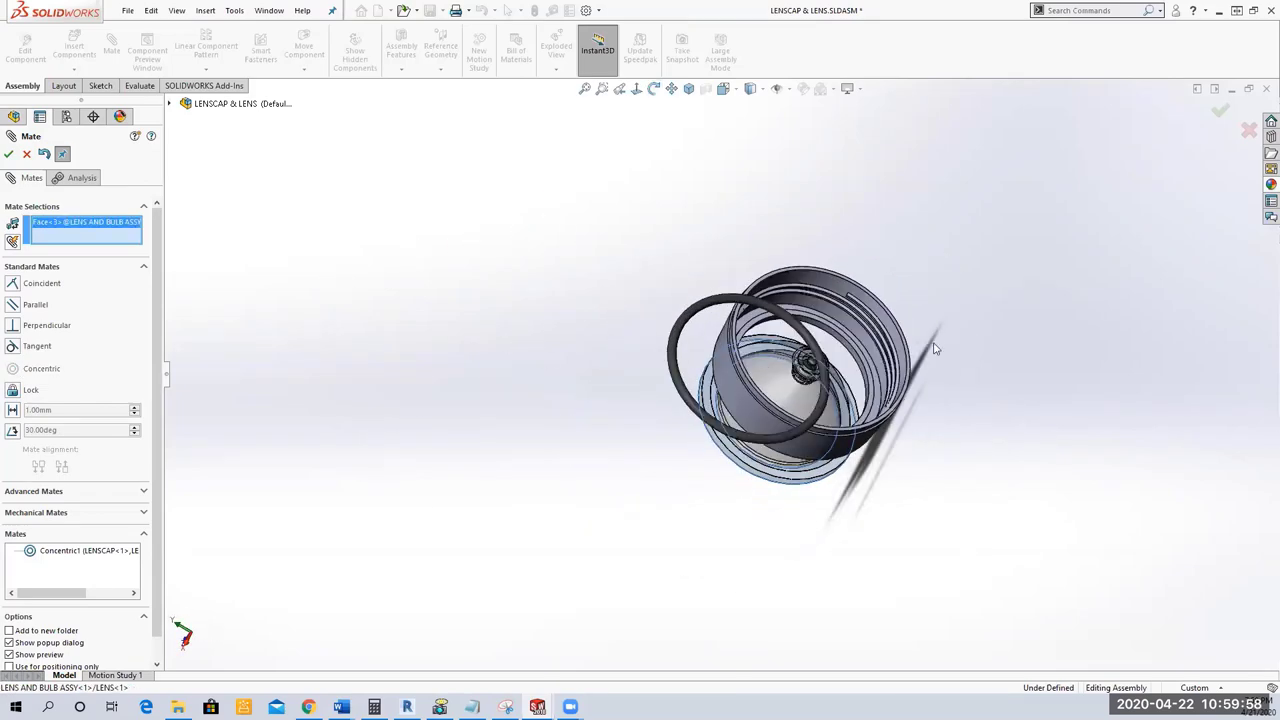
{"action": "scroll", "coordinate": [935, 348], "scroll_direction": "down", "scroll_amount": 5}
{"action": "left_click", "coordinate": [607, 426]}
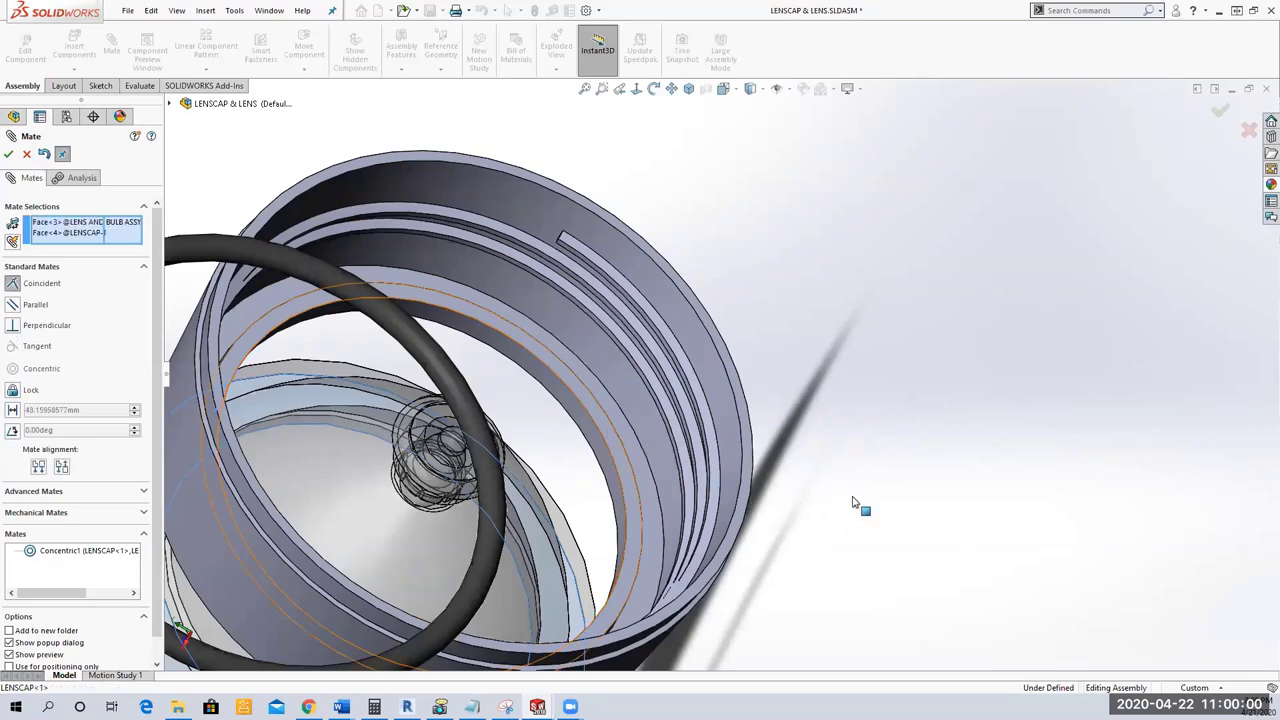
{"action": "middle_click_drag", "start_coordinate": [874, 369], "coordinate": [922, 451]}
{"action": "left_click", "coordinate": [1010, 518]}
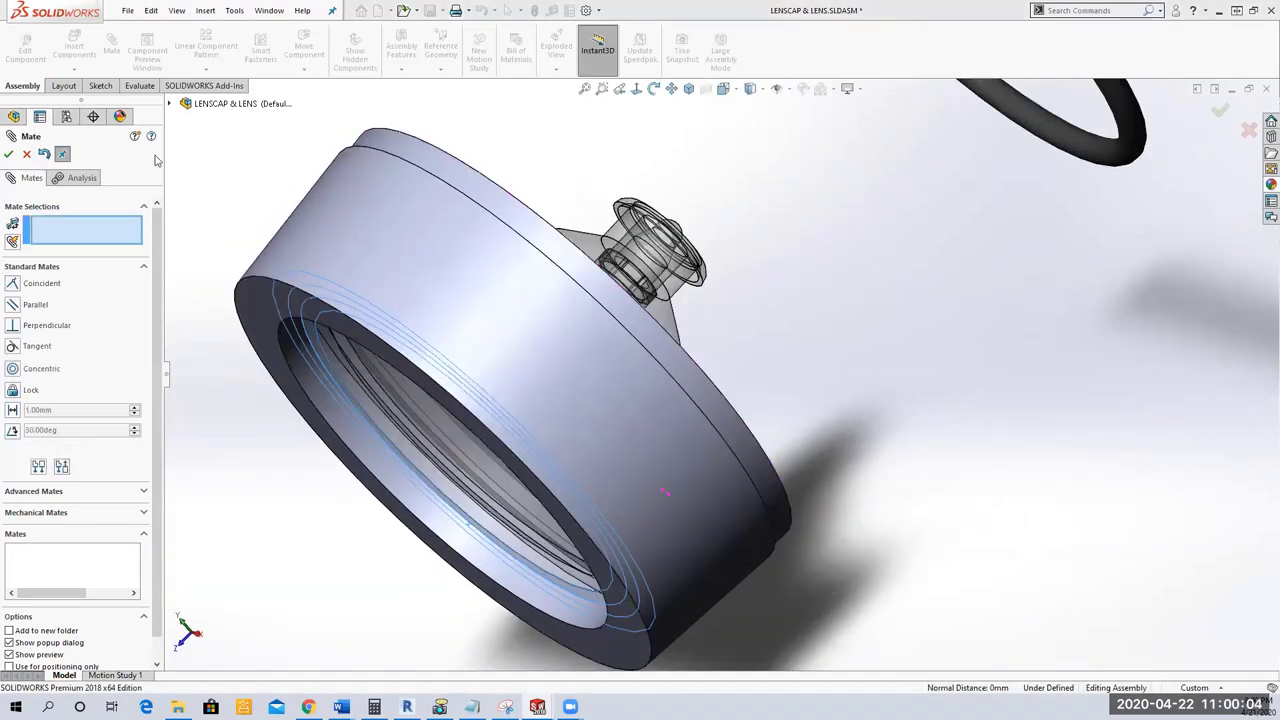
{"action": "key", "text": "Escape"}
{"action": "scroll", "coordinate": [855, 331], "scroll_direction": "up", "scroll_amount": 5}
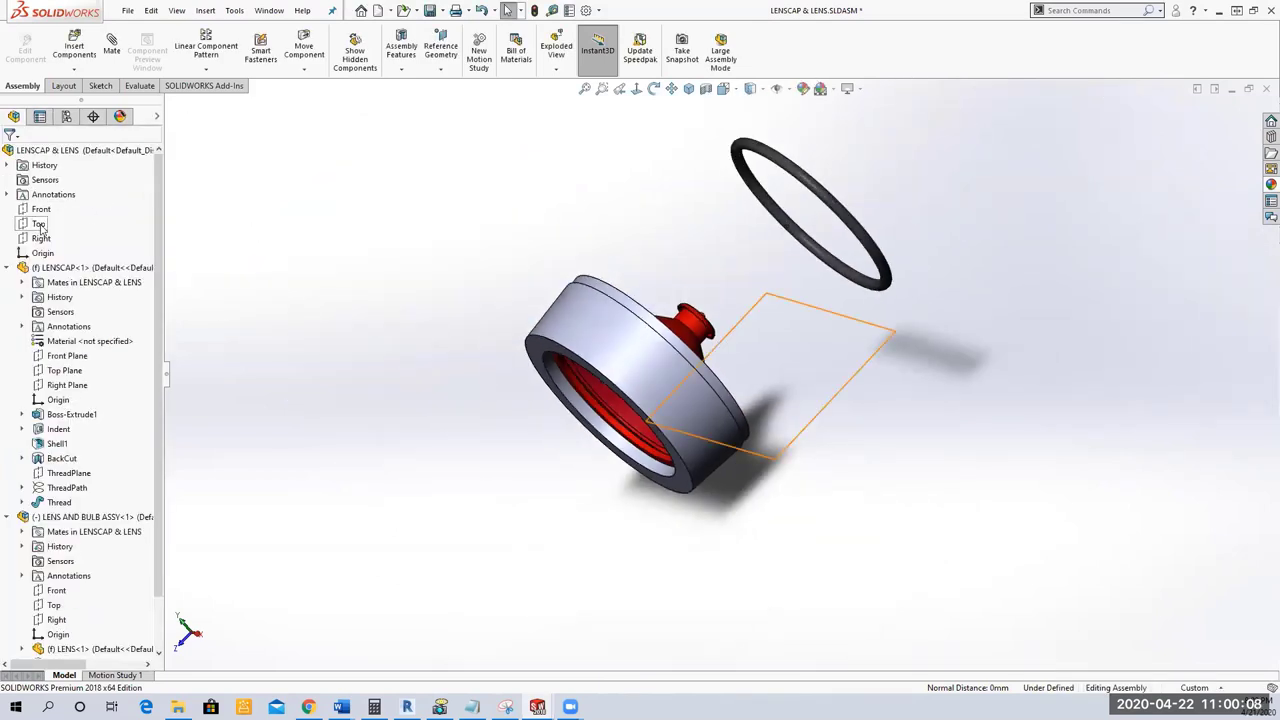
Examine how the assembly's Top and Right planes line up with the lens cap's own reference planes.
{"action": "middle_click_drag", "start_coordinate": [408, 289], "coordinate": [416, 265]}
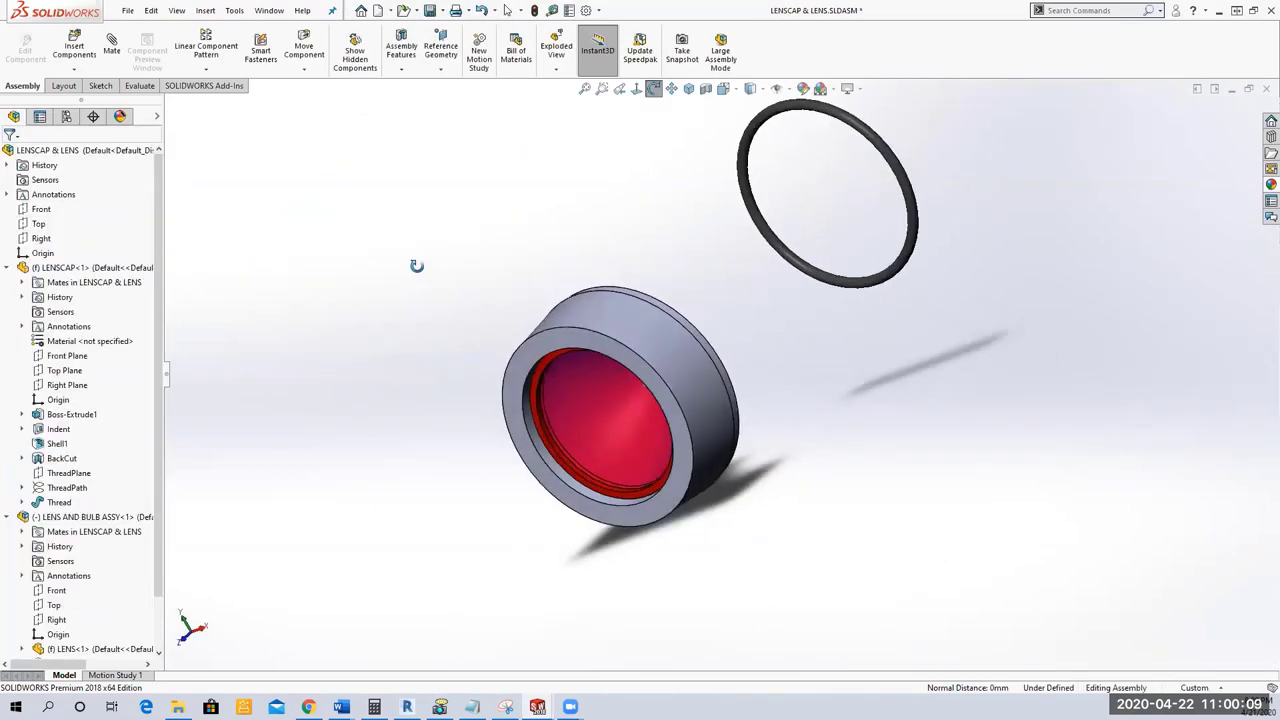
{"action": "left_click", "coordinate": [41, 238]}
{"action": "middle_click_drag", "start_coordinate": [363, 351], "coordinate": [438, 316]}
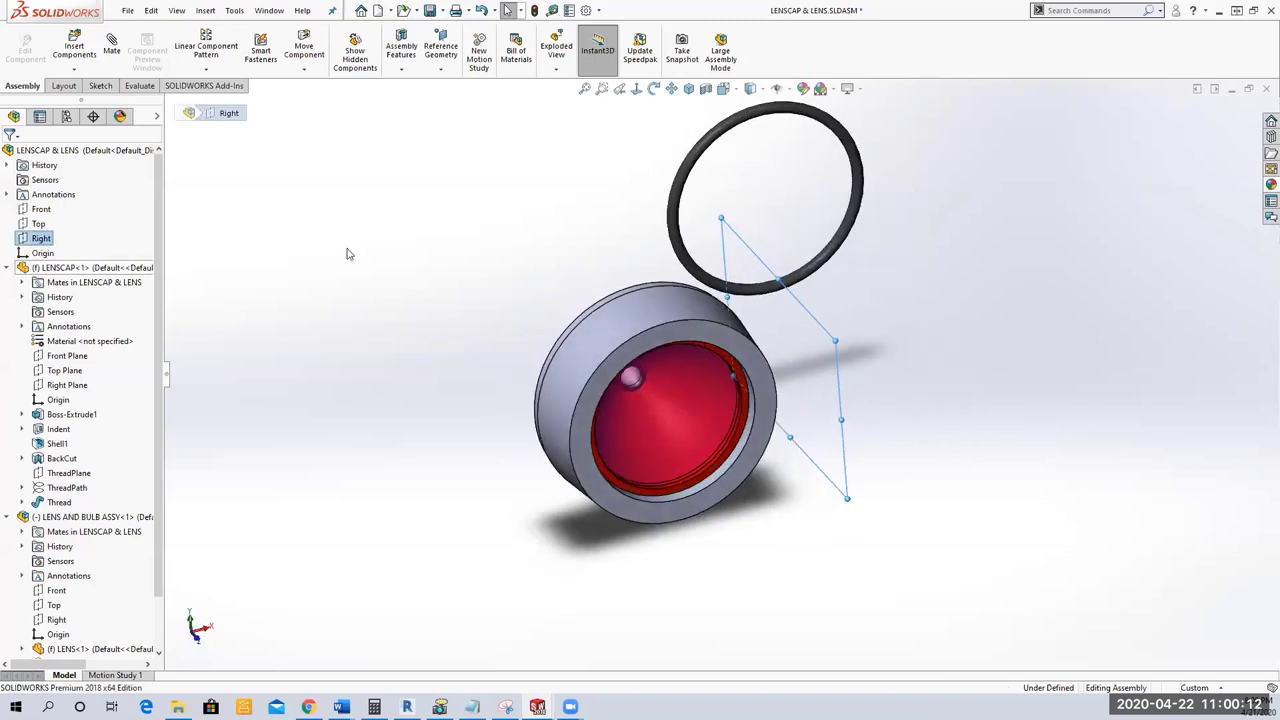
{"action": "middle_click_drag", "start_coordinate": [369, 374], "coordinate": [411, 385]}
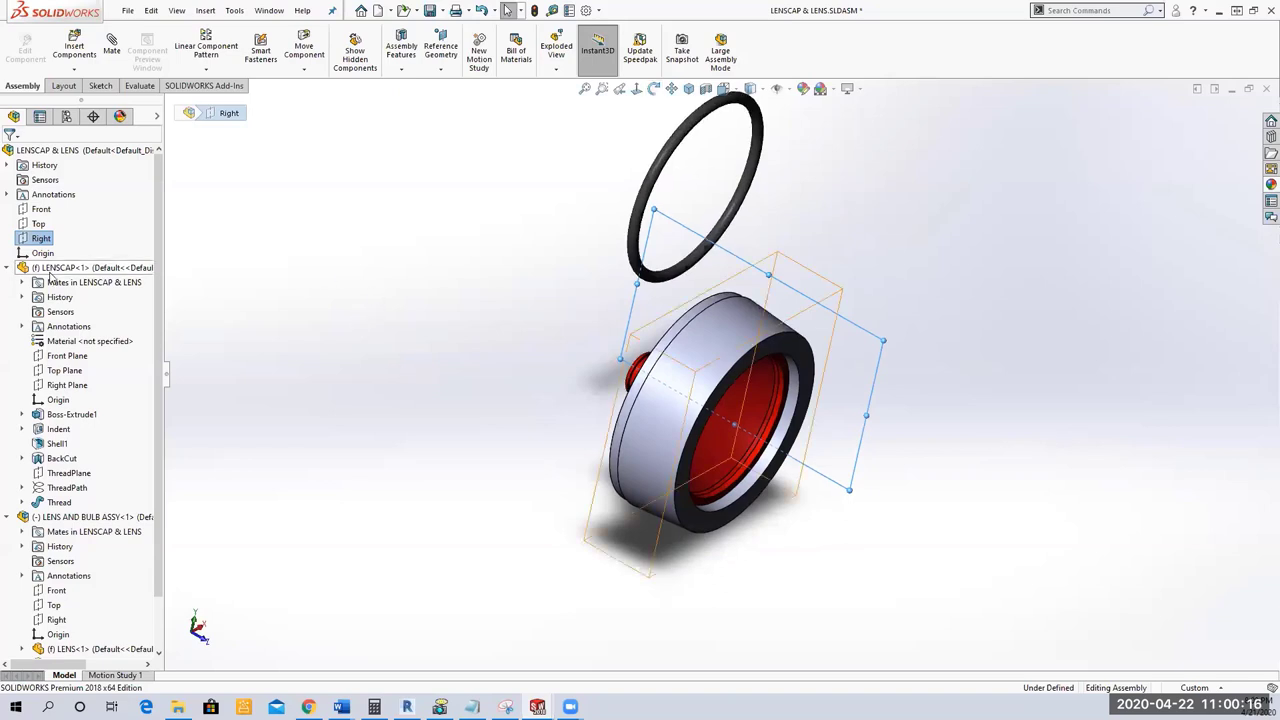
{"action": "right_click", "coordinate": [52, 270]}
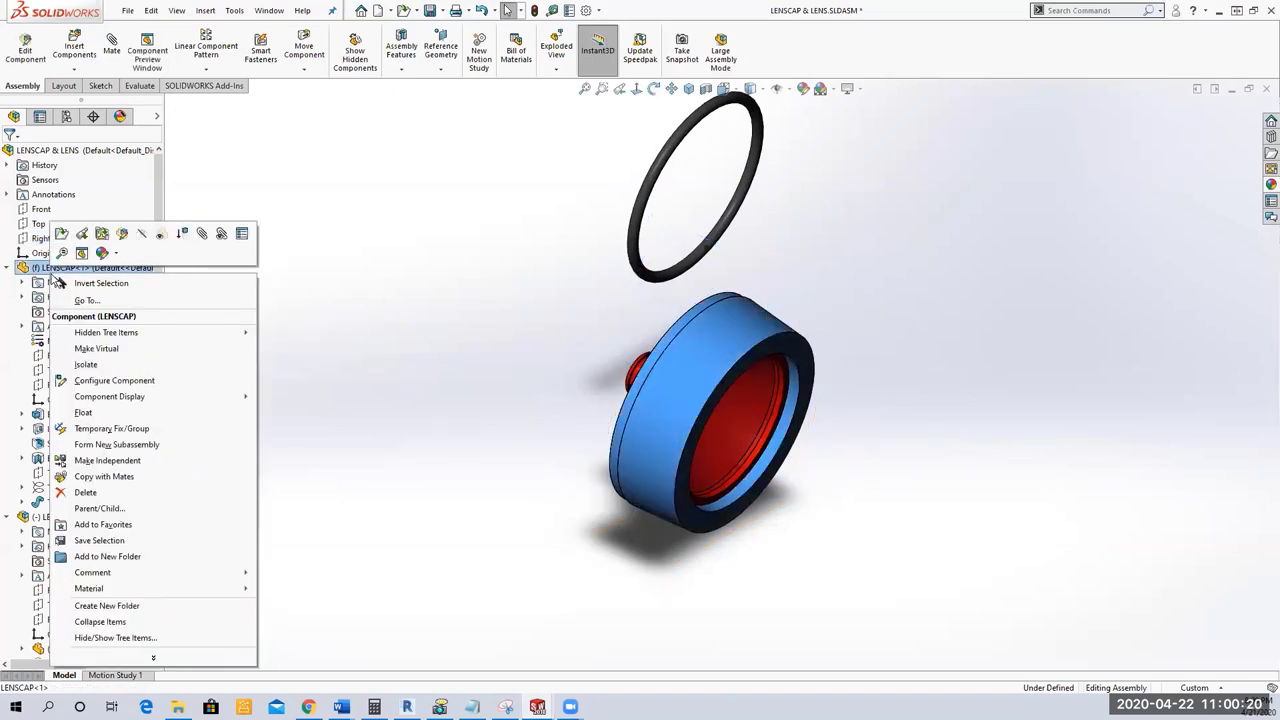
{"action": "left_click", "coordinate": [460, 249]}
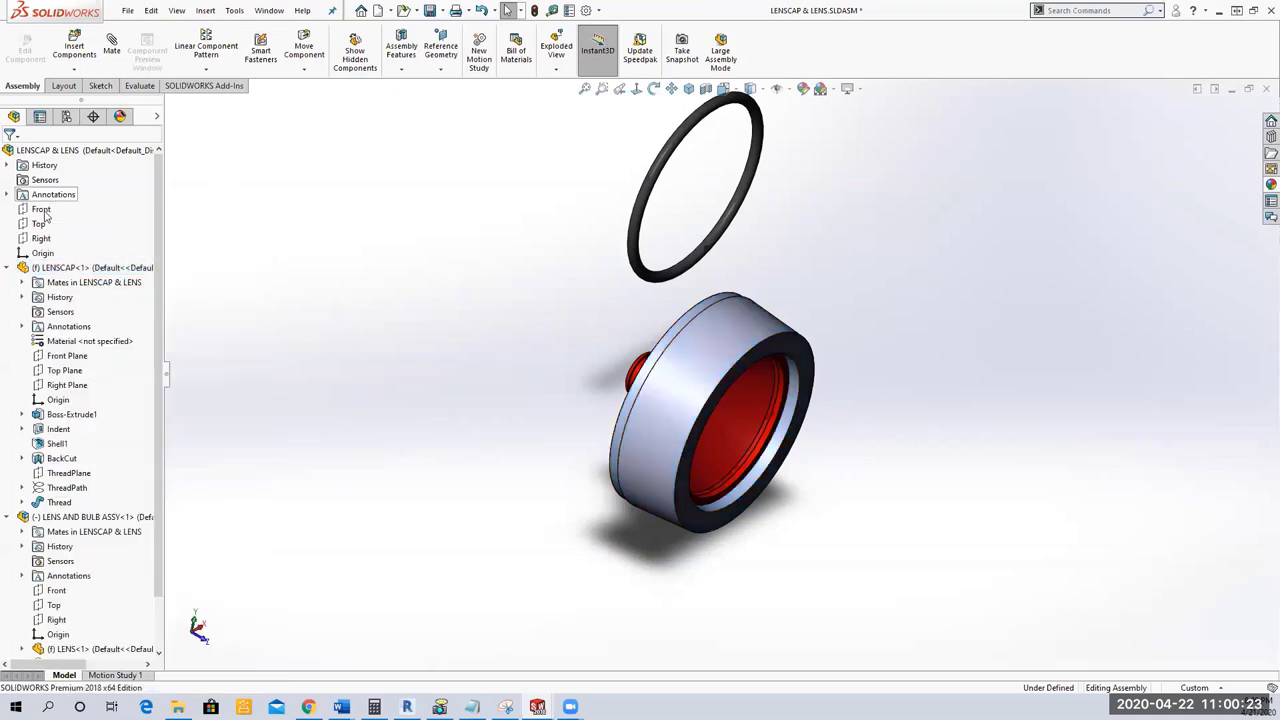
{"action": "left_click", "coordinate": [64, 356]}
{"action": "left_click", "coordinate": [65, 371]}
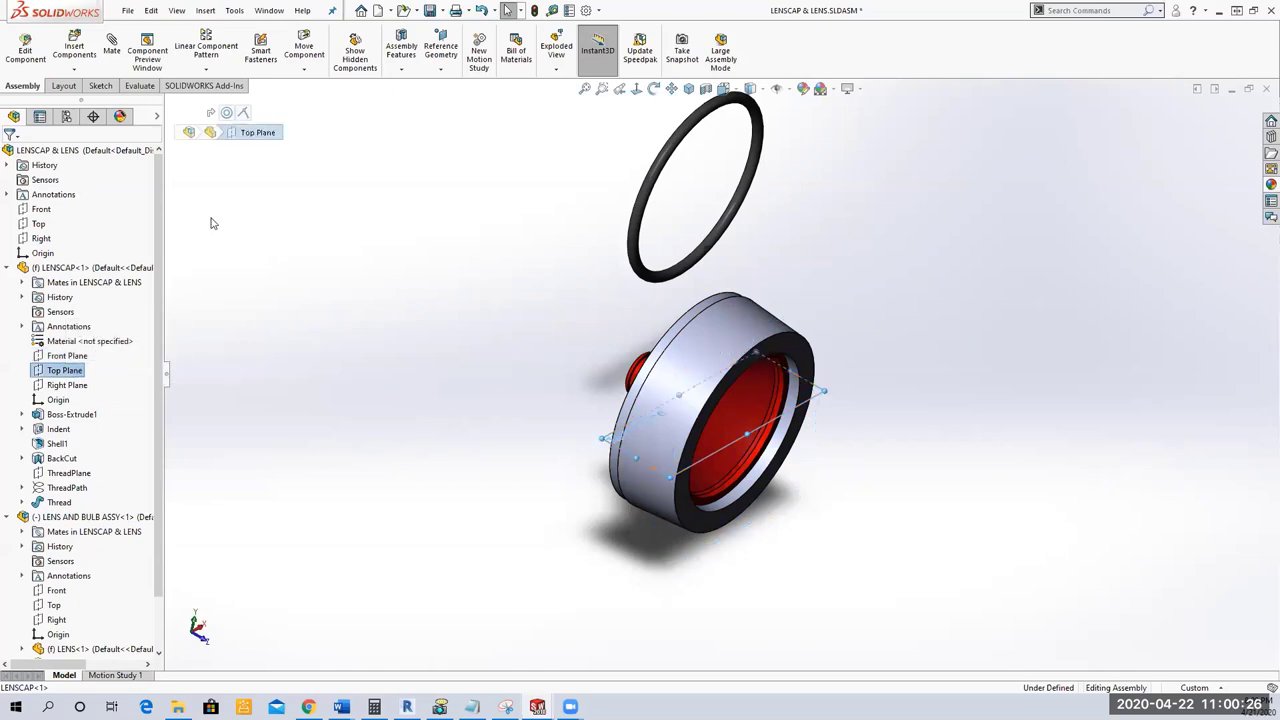
{"action": "left_click", "coordinate": [39, 226]}
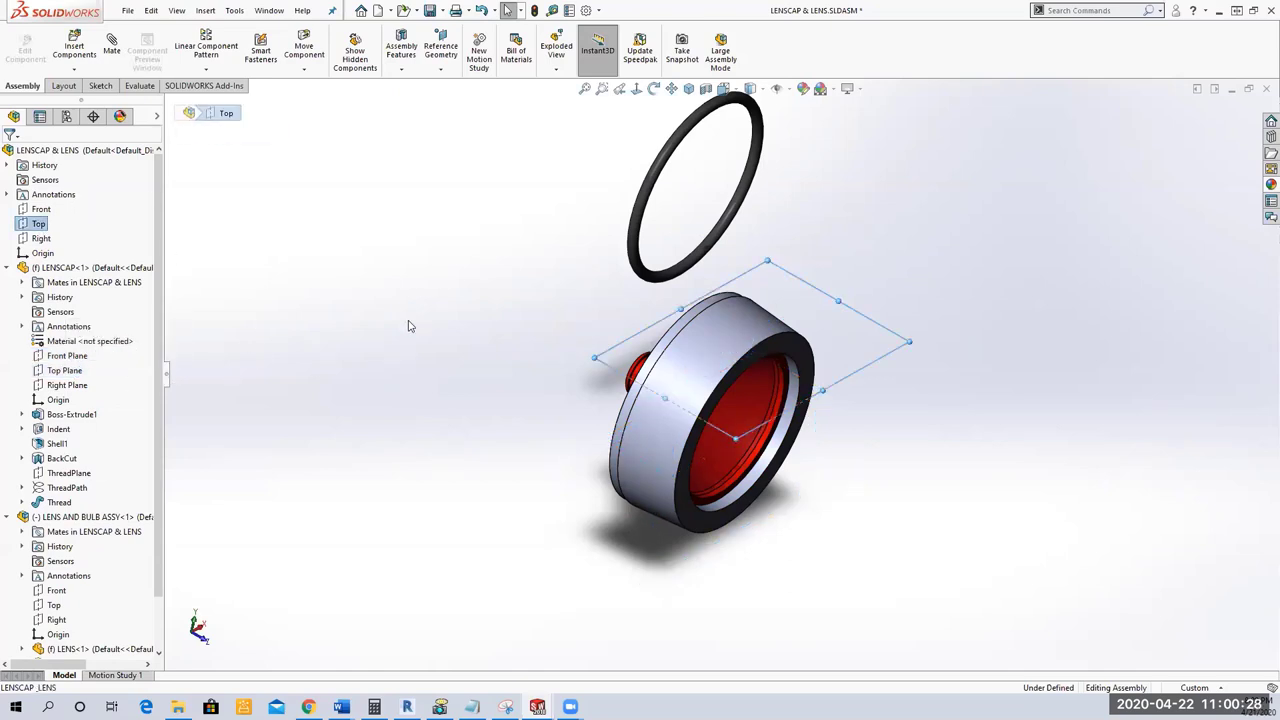
{"action": "left_click", "coordinate": [64, 370], "text": "ctrl"}
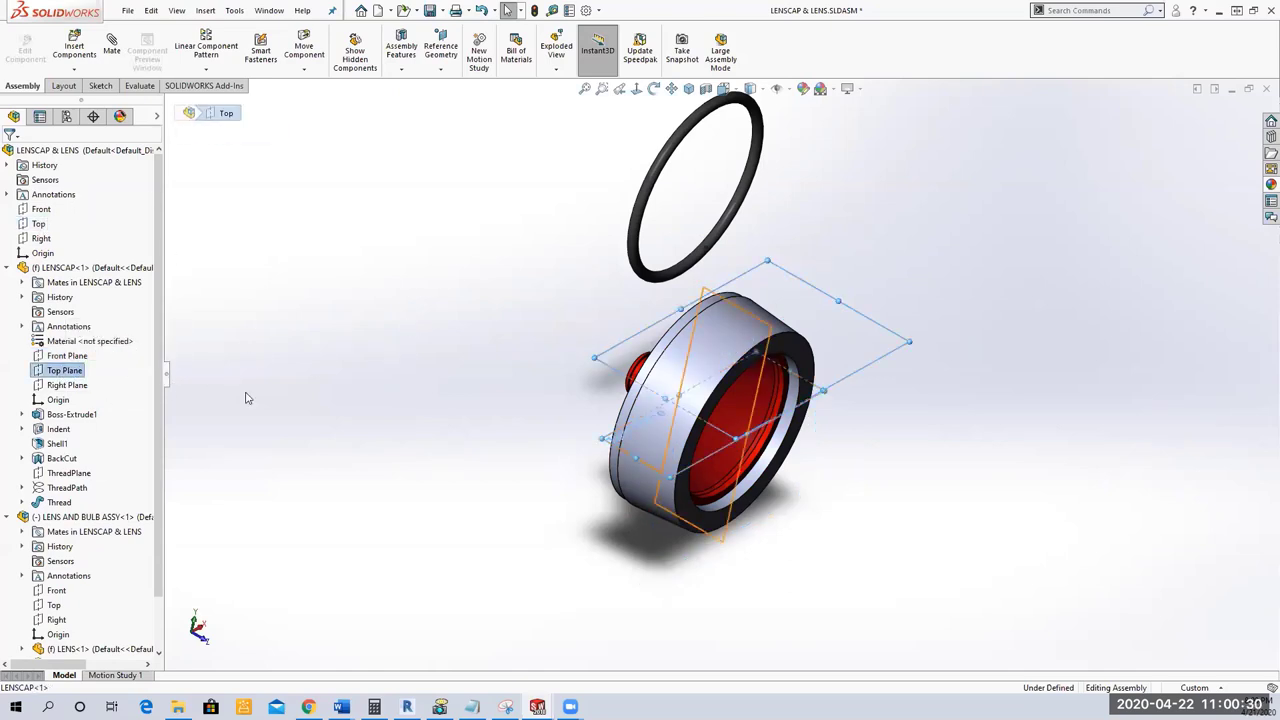
{"action": "middle_click_drag", "start_coordinate": [397, 400], "coordinate": [343, 306]}
{"action": "left_click", "coordinate": [315, 295]}
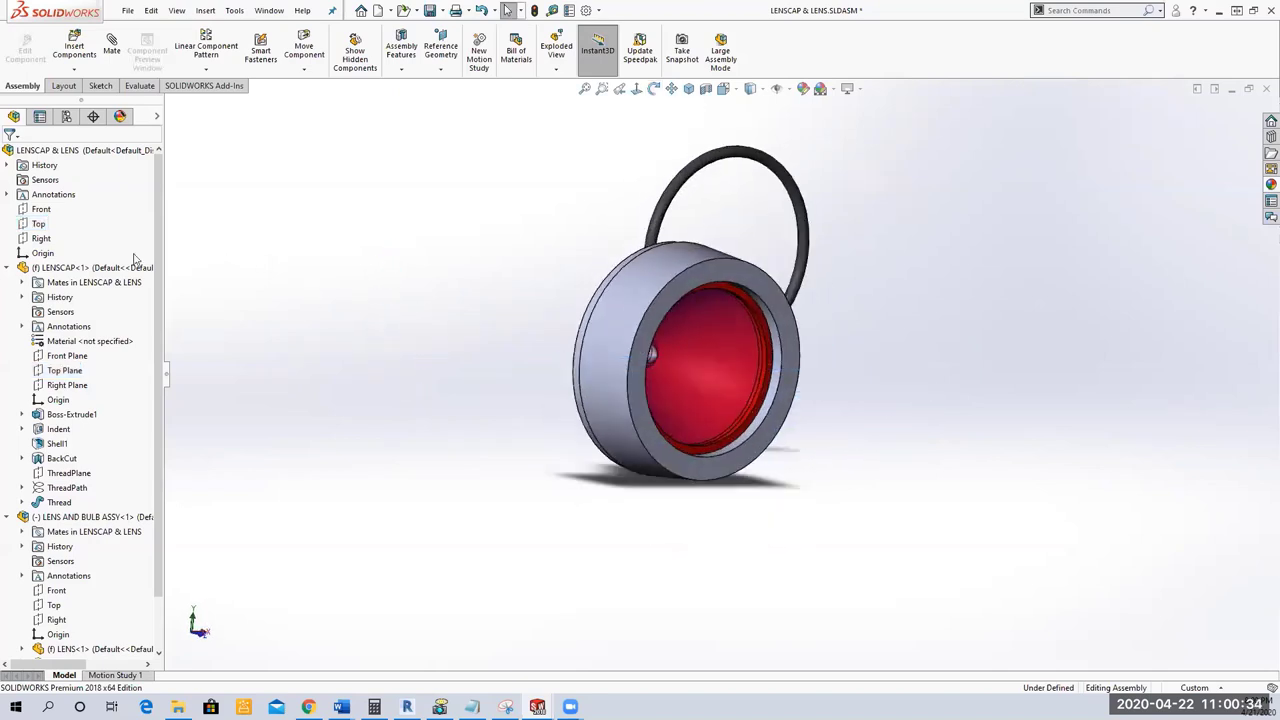
Float the fixed lens cap component so it can be repositioned.
{"action": "left_click", "coordinate": [88, 268]}
{"action": "right_click", "coordinate": [88, 268]}
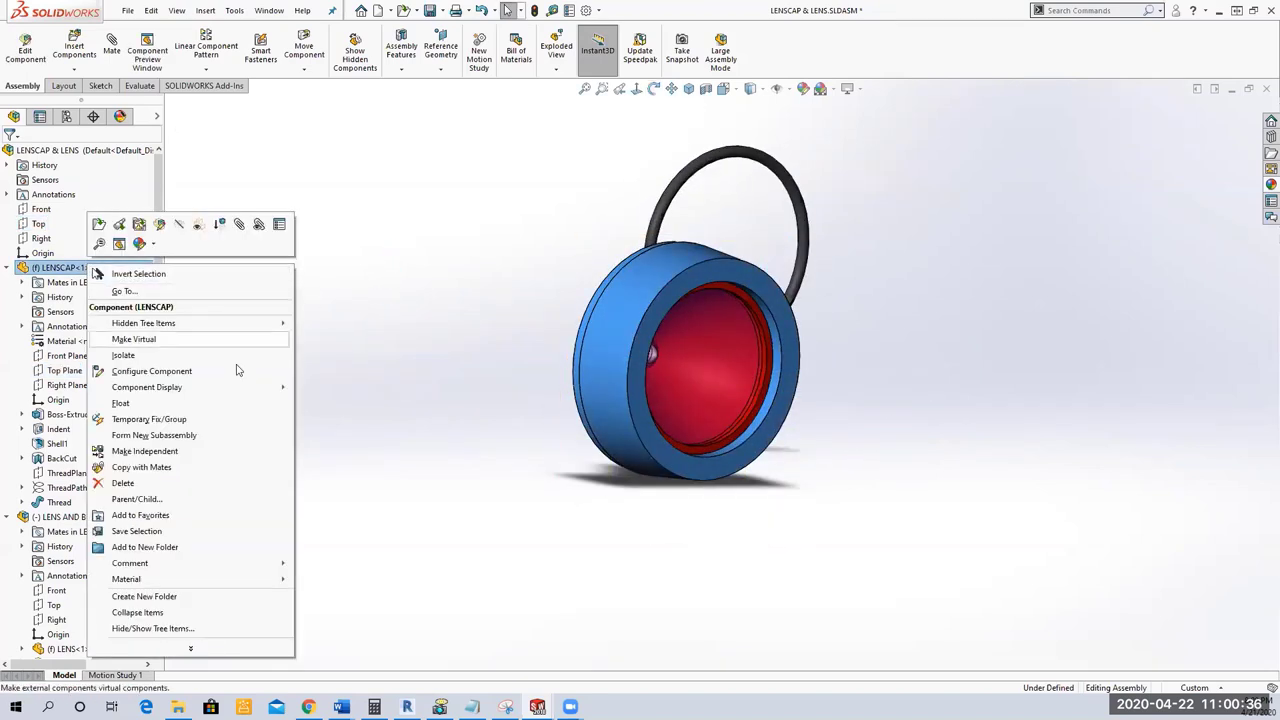
{"action": "key", "text": "Escape"}
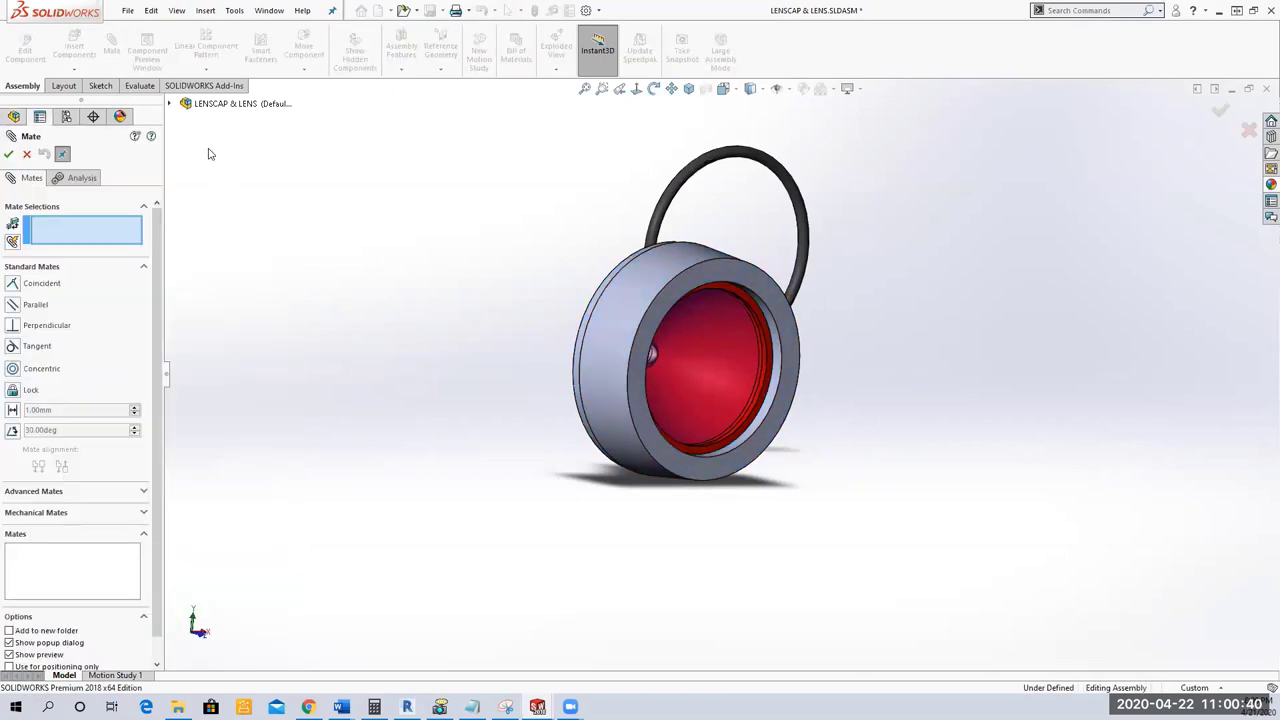
Add a coincident mate with aligned axes between the lens cap's origin and the assembly origin, and close the Mate command.
{"action": "left_click", "coordinate": [171, 104]}
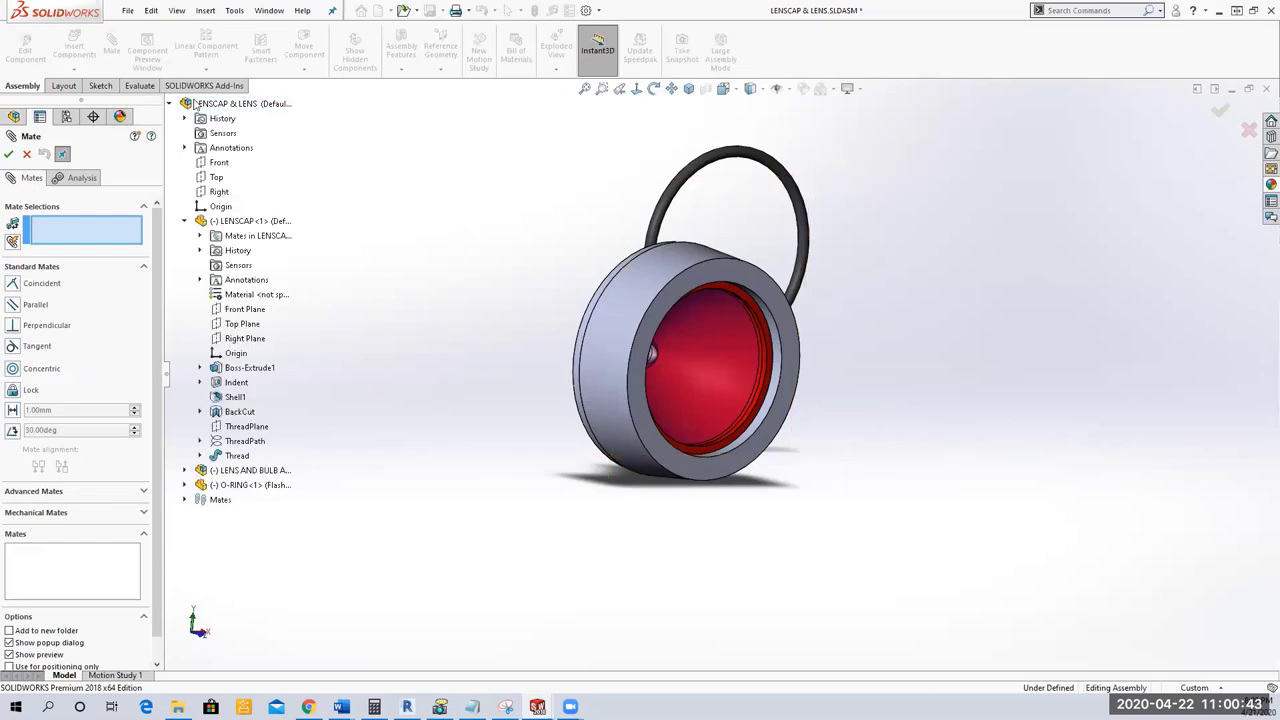
{"action": "left_click", "coordinate": [245, 353]}
{"action": "left_click", "coordinate": [219, 206]}
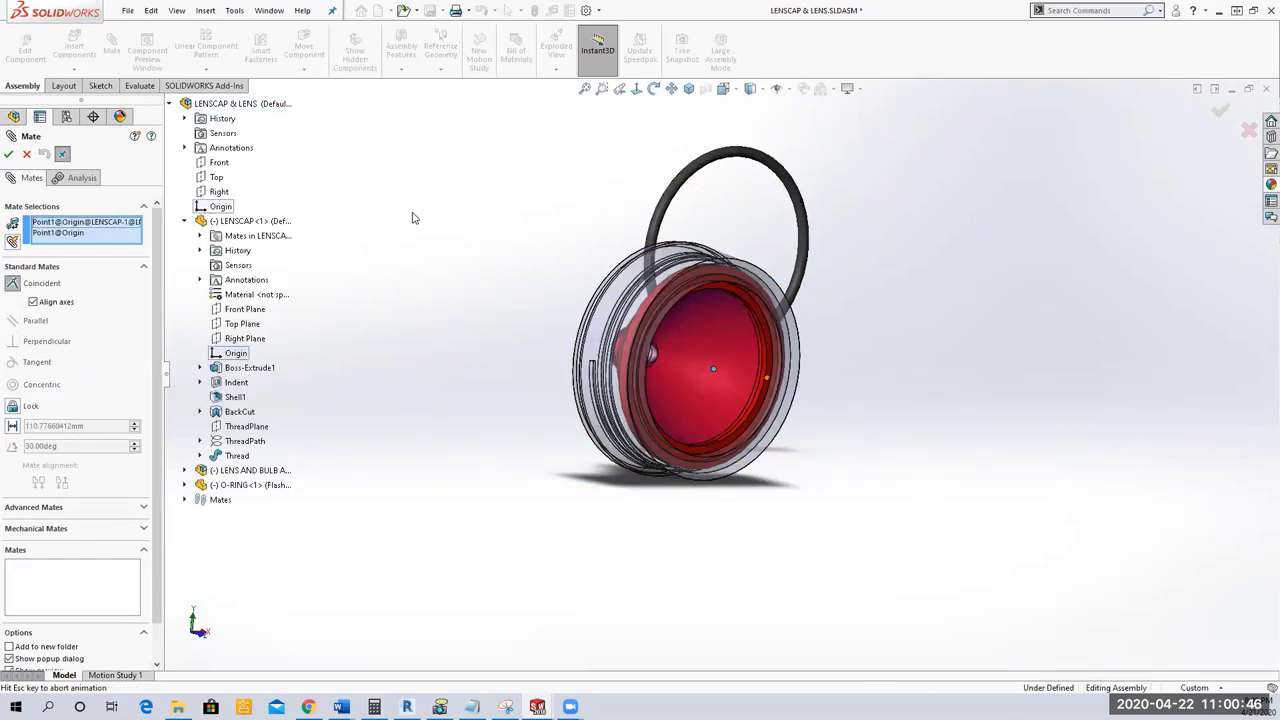
{"action": "left_click", "coordinate": [8, 154]}
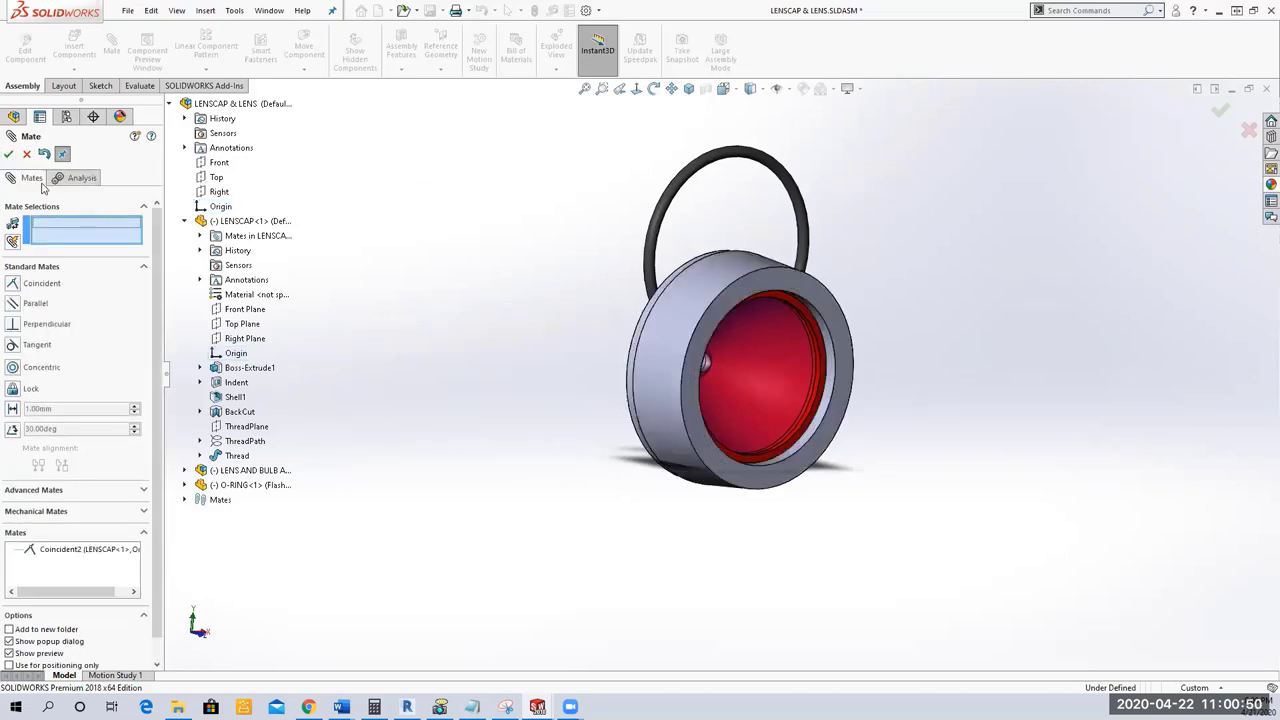
{"action": "left_click", "coordinate": [27, 156]}
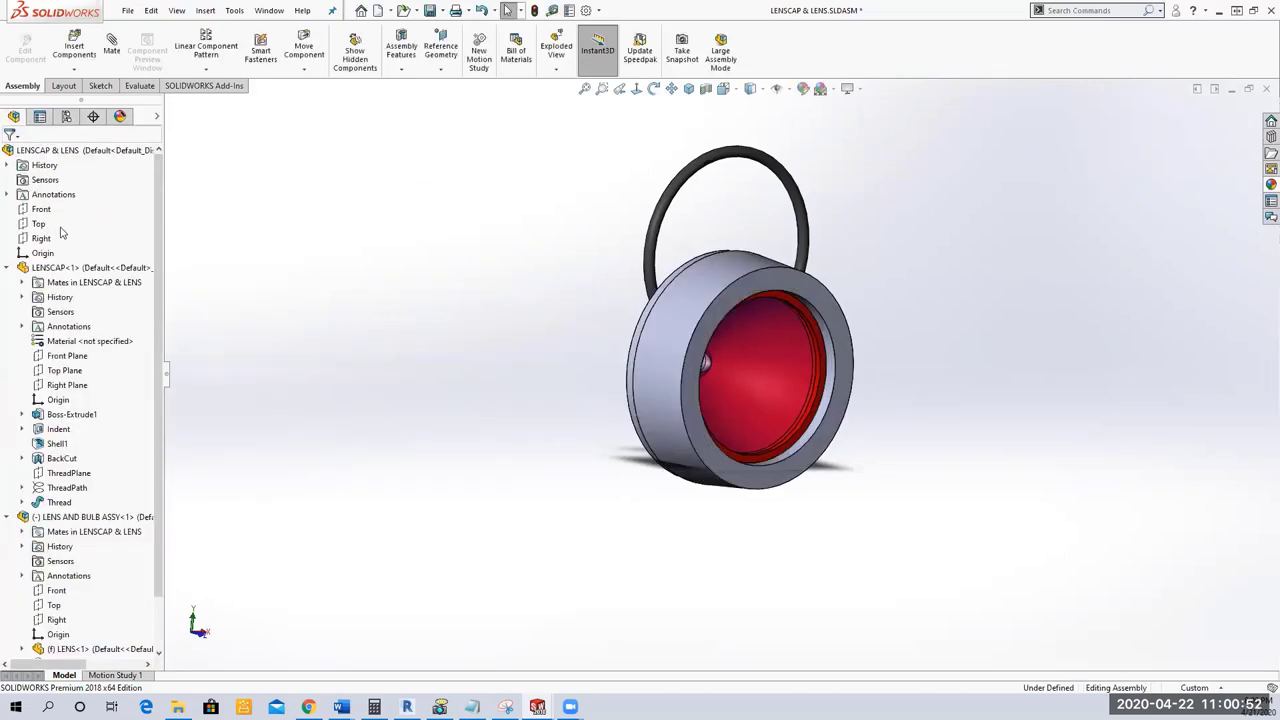
Check the positions of the assembly's origin and Top plane relative to the lens cap.
{"action": "left_click", "coordinate": [42, 253]}
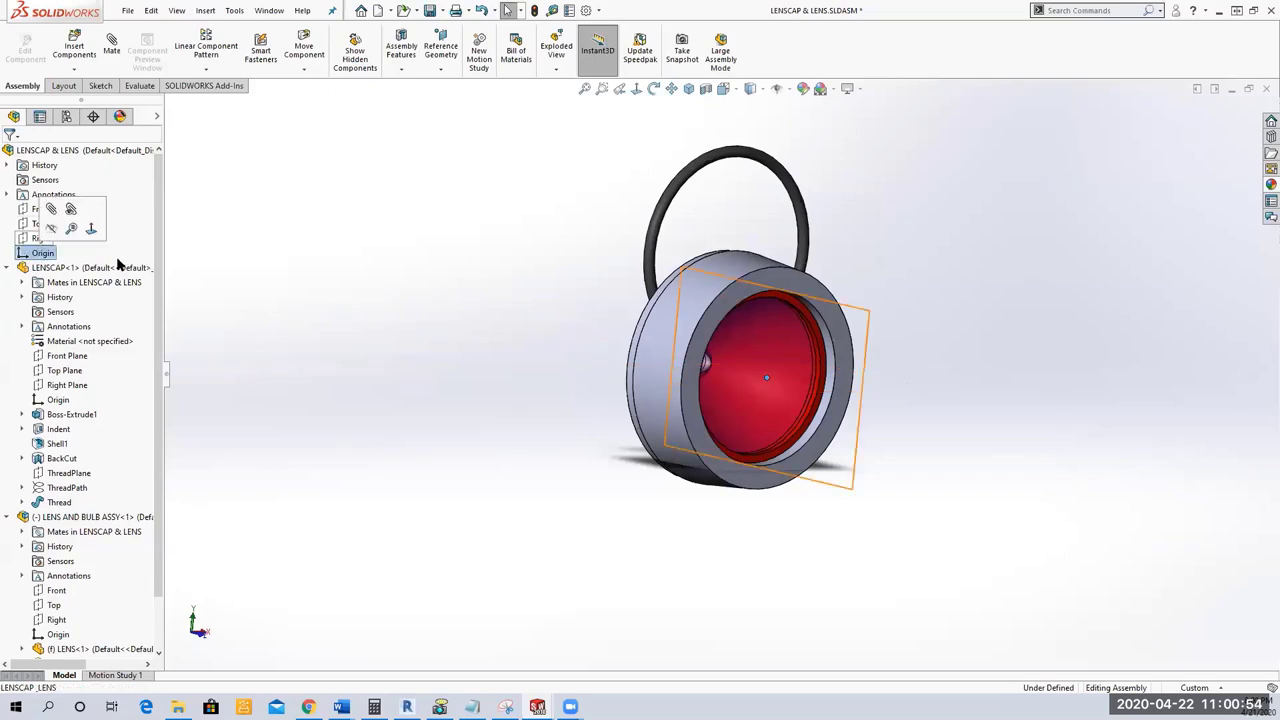
{"action": "left_click", "coordinate": [211, 195]}
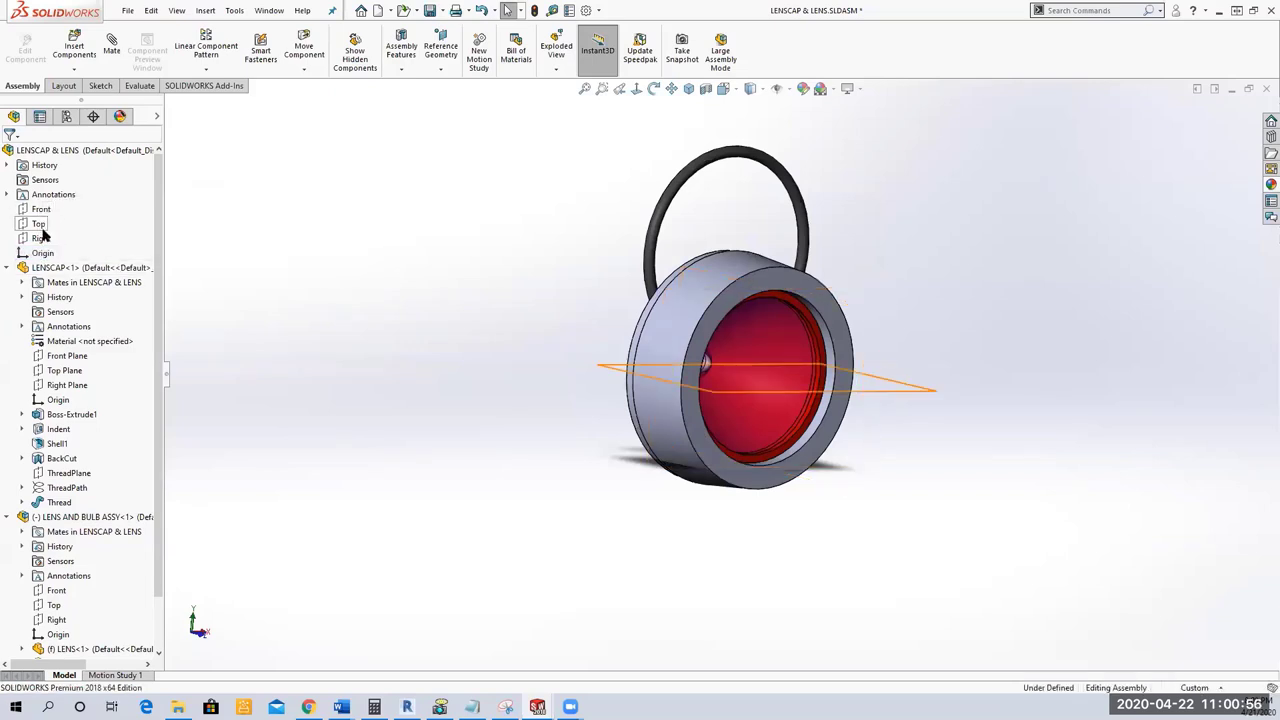
{"action": "left_click", "coordinate": [39, 224]}
Section the assembly along the Right plane to examine how the lens rim seats inside the lens cap, and turn the section off.
{"action": "left_click", "coordinate": [40, 238]}
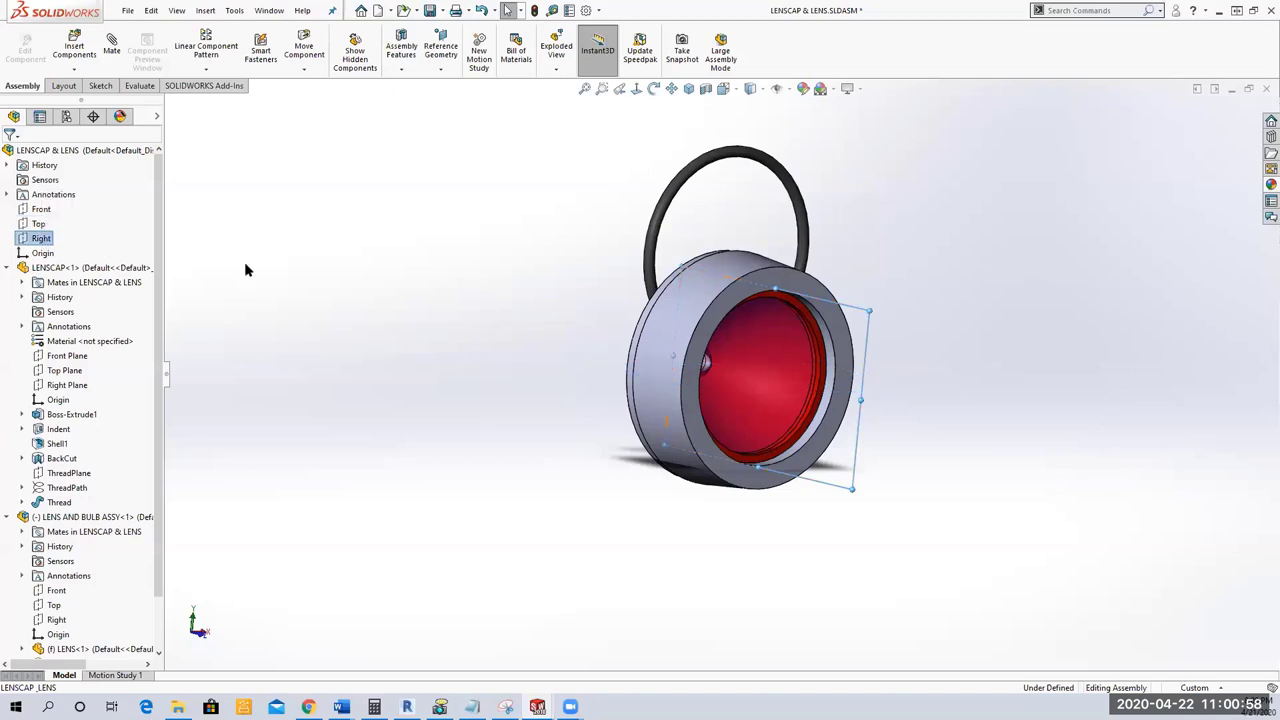
{"action": "left_click", "coordinate": [694, 89]}
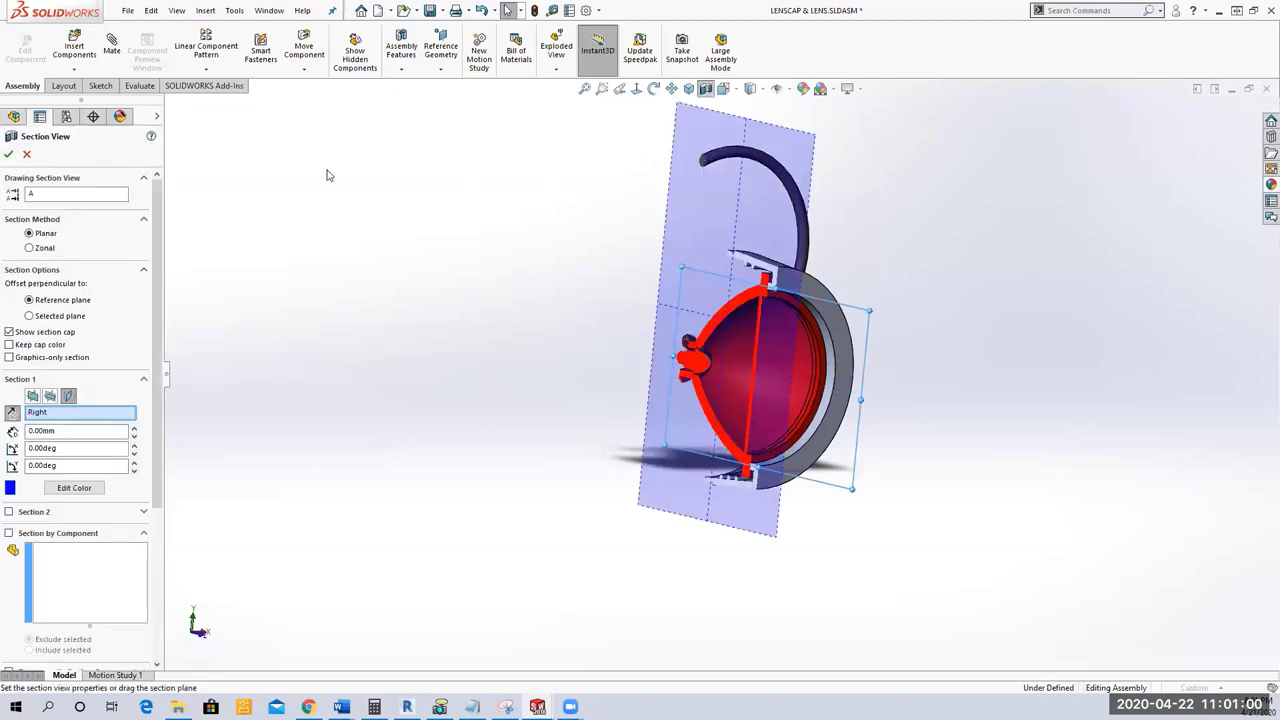
{"action": "key", "text": "Return"}
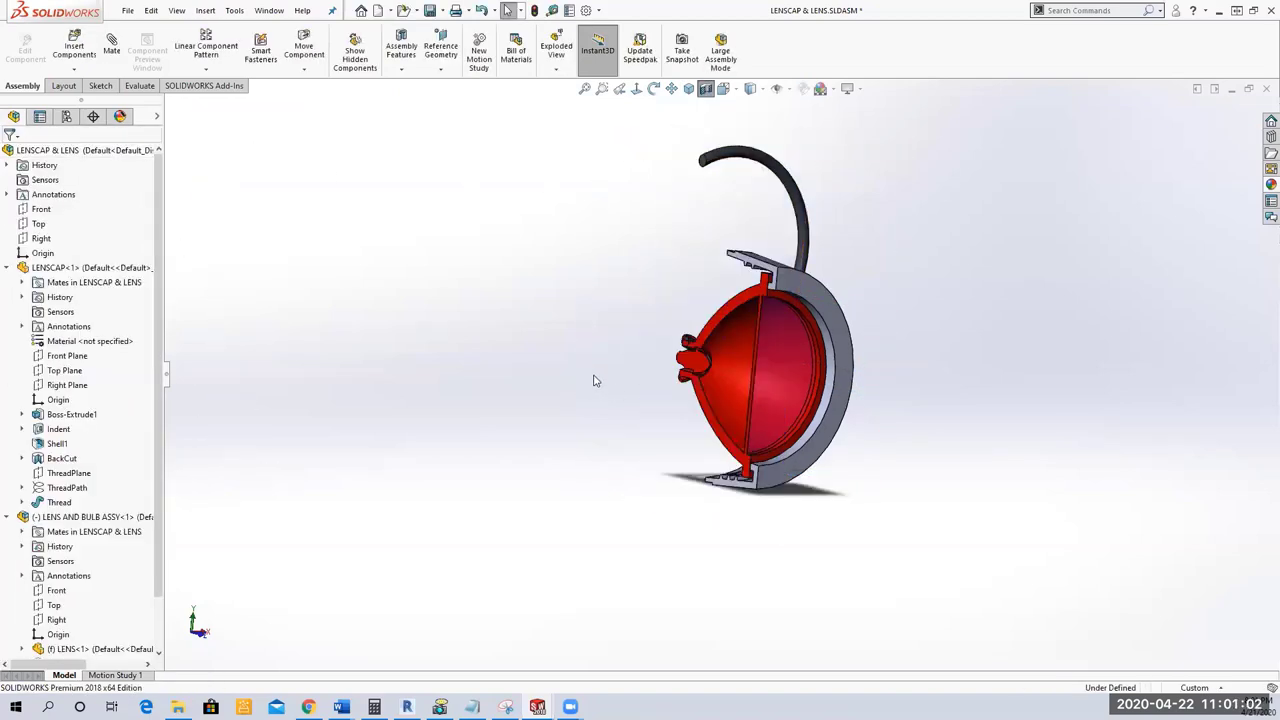
{"action": "middle_click_drag", "start_coordinate": [621, 362], "coordinate": [795, 478]}
{"action": "scroll", "coordinate": [837, 277], "scroll_direction": "down", "scroll_amount": 8}
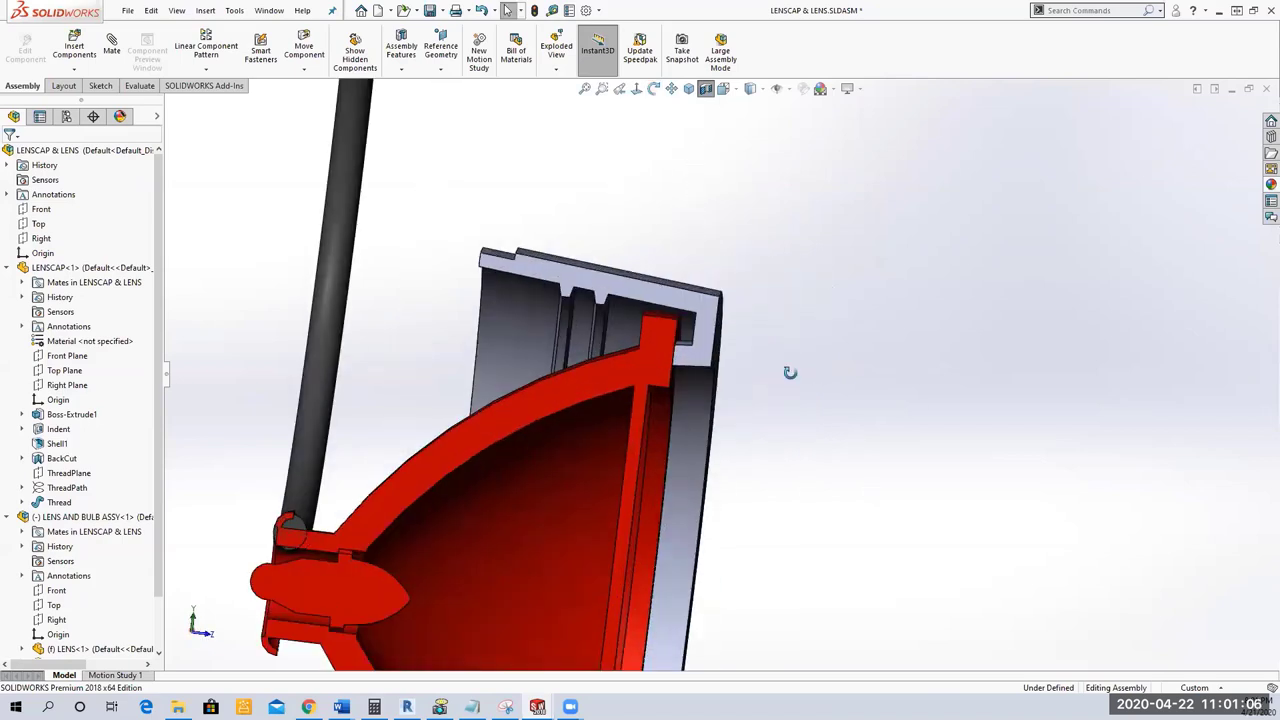
{"action": "middle_click_drag", "start_coordinate": [792, 345], "coordinate": [794, 371]}
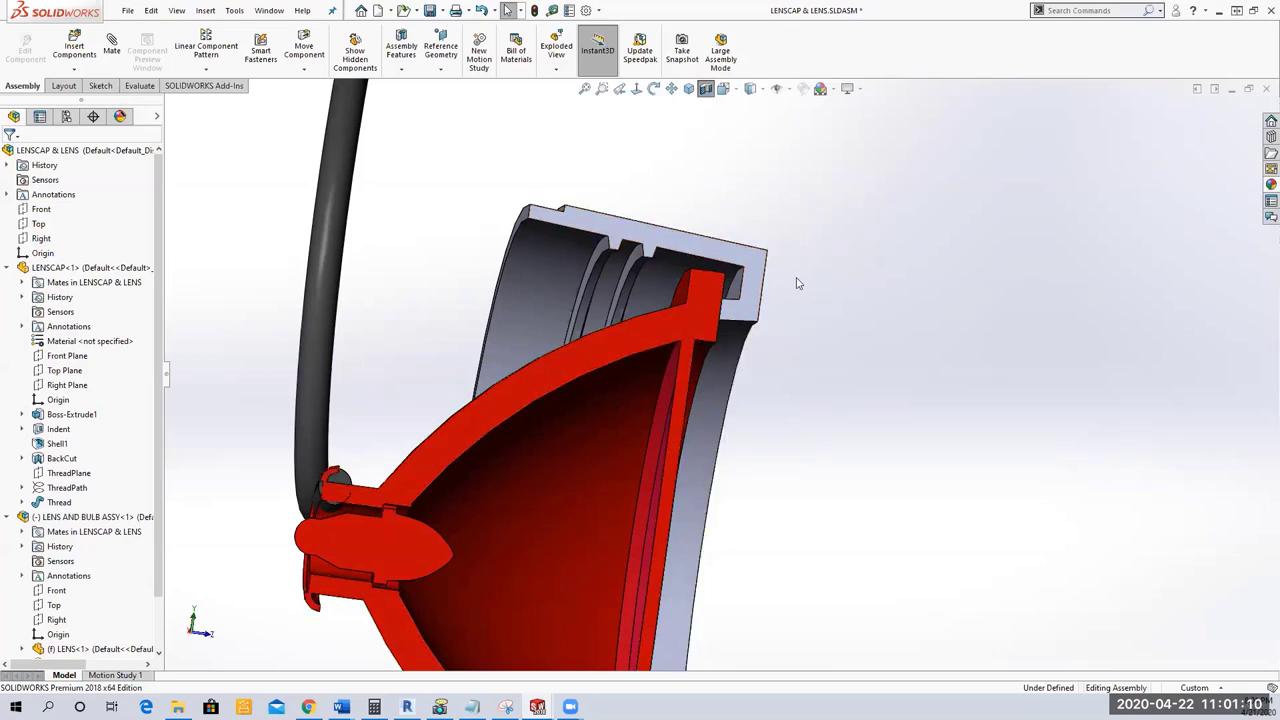
{"action": "middle_click_drag", "start_coordinate": [772, 292], "coordinate": [775, 299]}
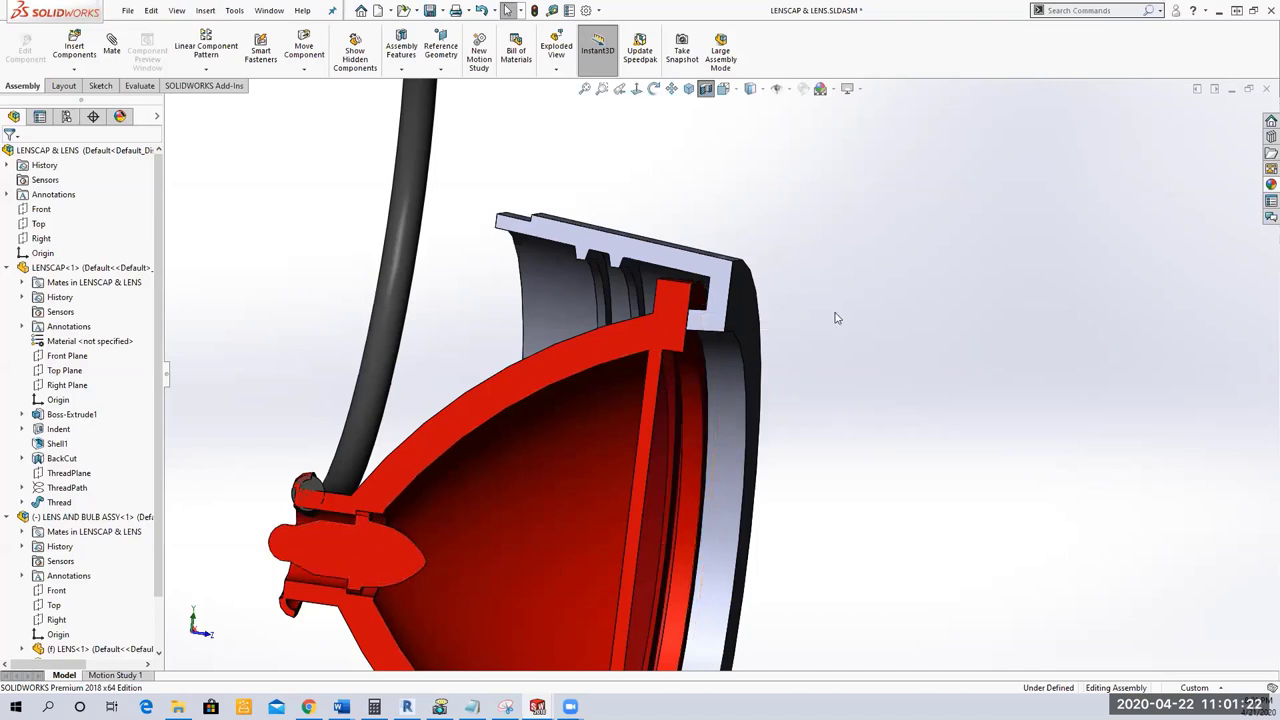
{"action": "left_click", "coordinate": [706, 89]}
{"action": "key", "text": "z"}
{"action": "key", "text": "z"}
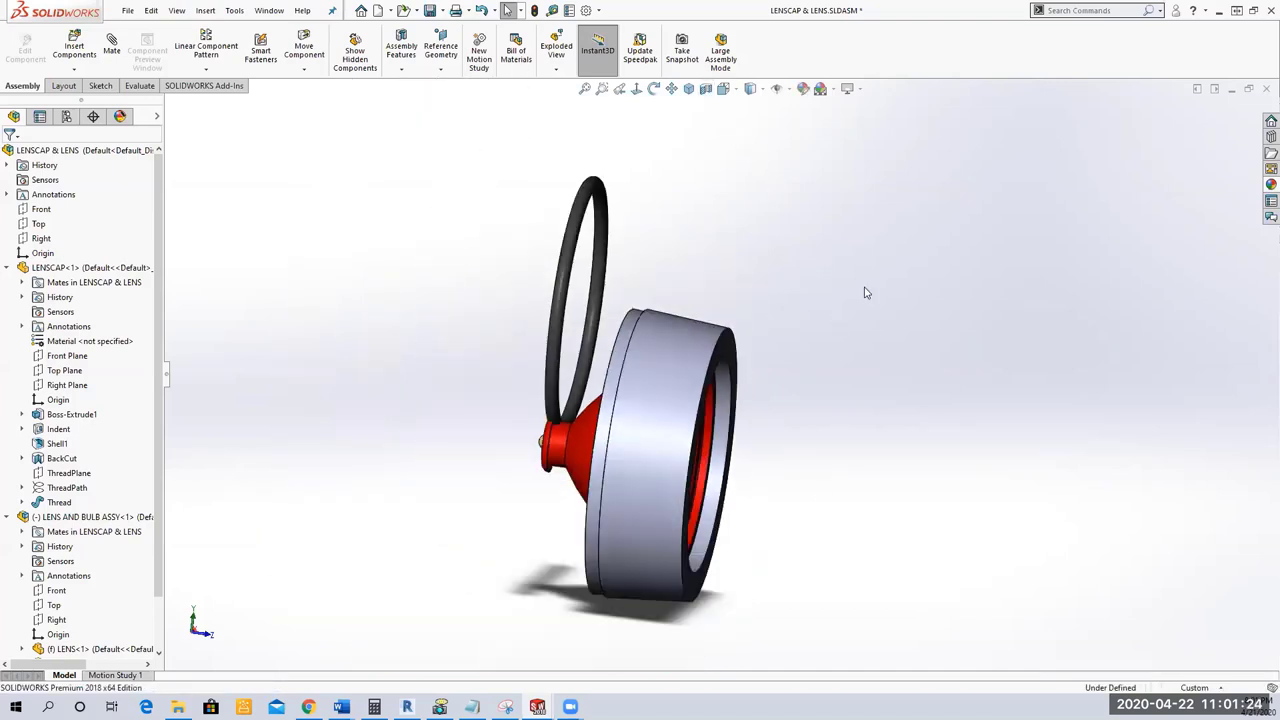
Select the O-ring, collapse the lens cap's feature list, and view the configurations in the O-RING part window.
{"action": "left_click", "coordinate": [642, 300]}
{"action": "middle_click_drag", "start_coordinate": [648, 312], "coordinate": [787, 410]}
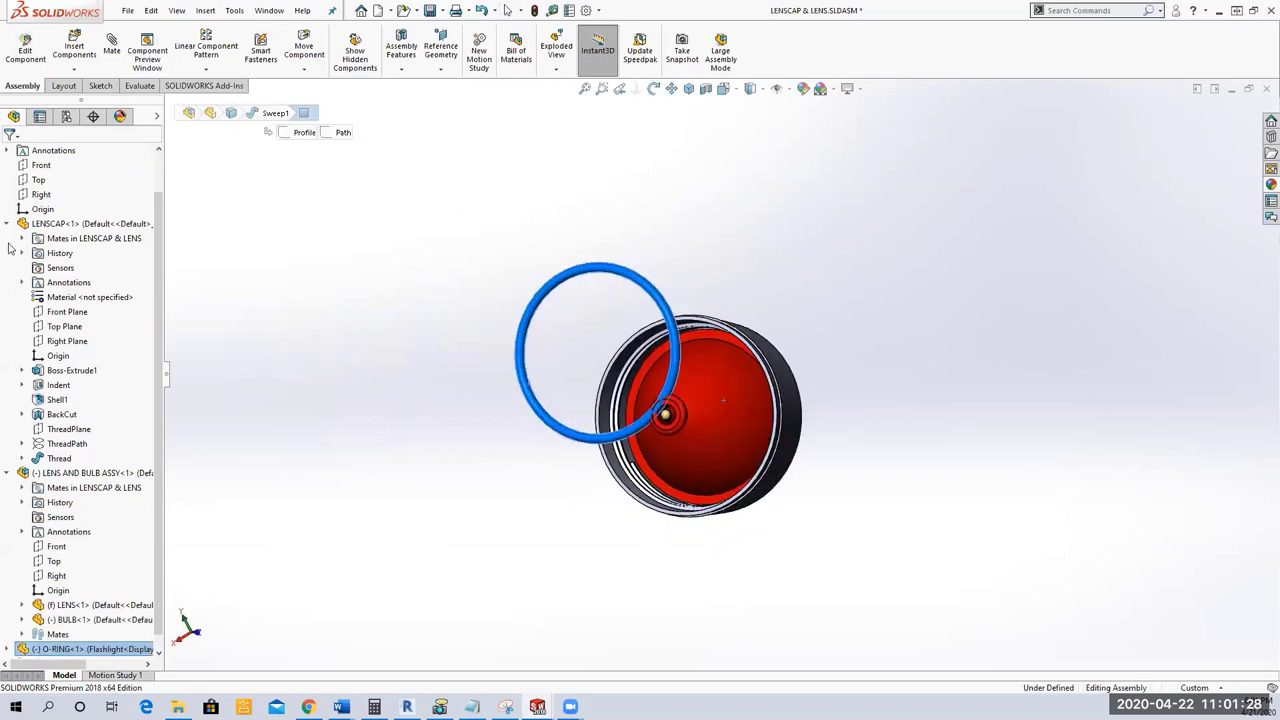
{"action": "left_click", "coordinate": [8, 224]}
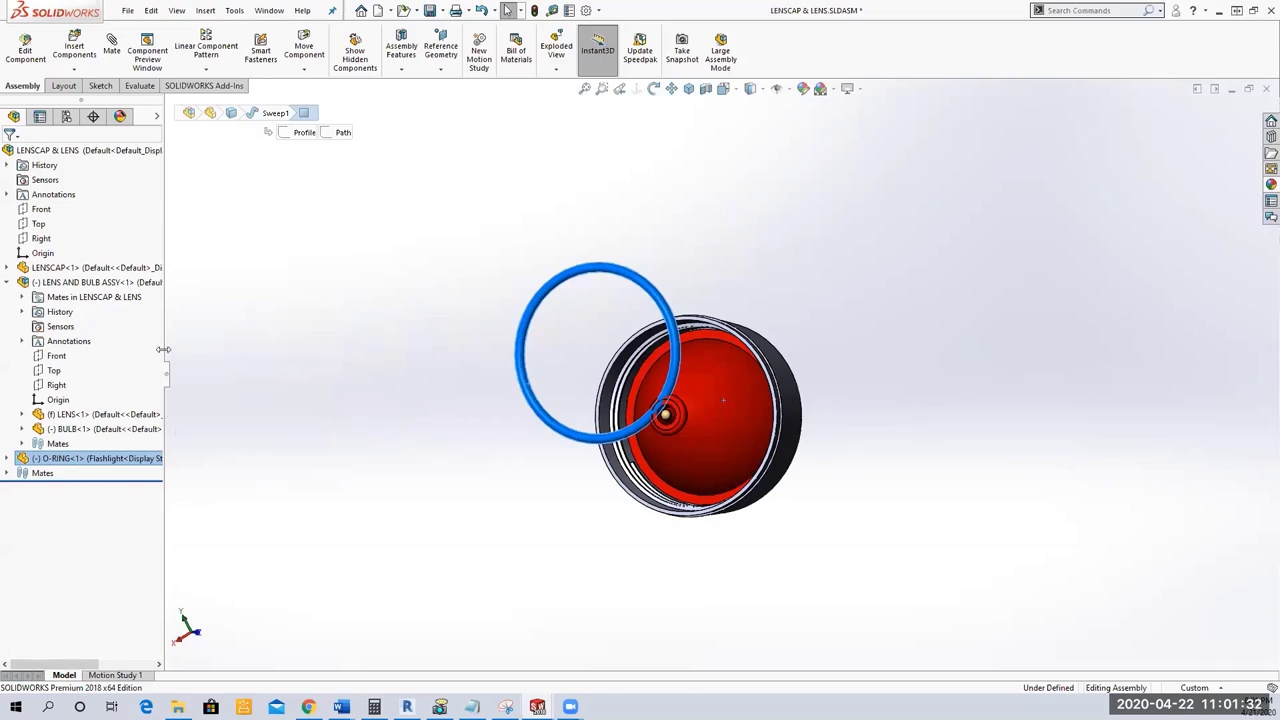
{"action": "left_click", "coordinate": [268, 10]}
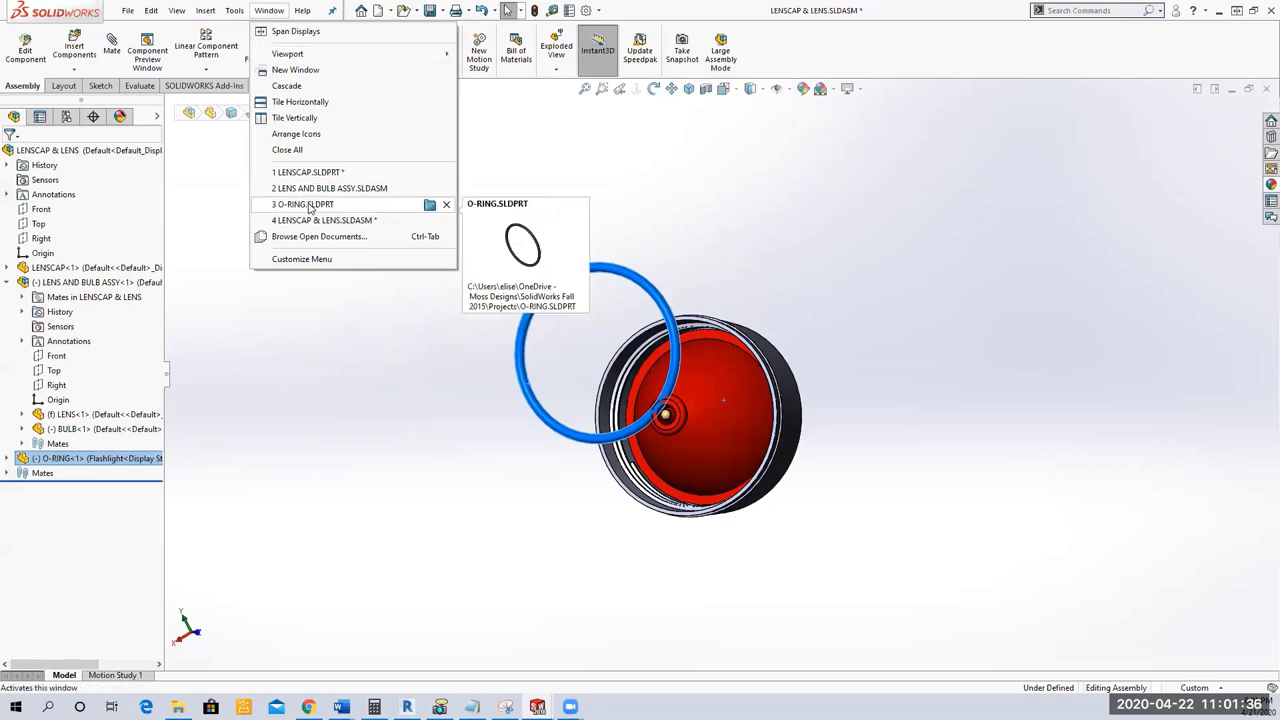
{"action": "left_click", "coordinate": [429, 204]}
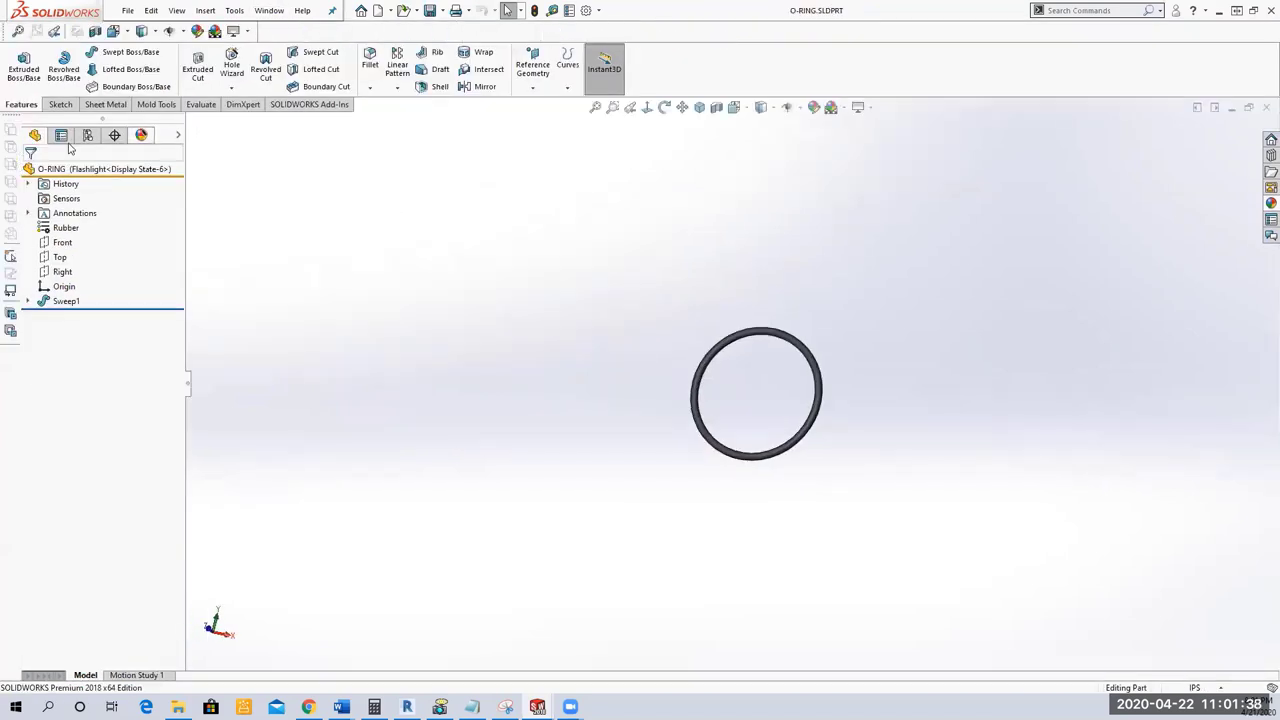
{"action": "left_click", "coordinate": [88, 135]}
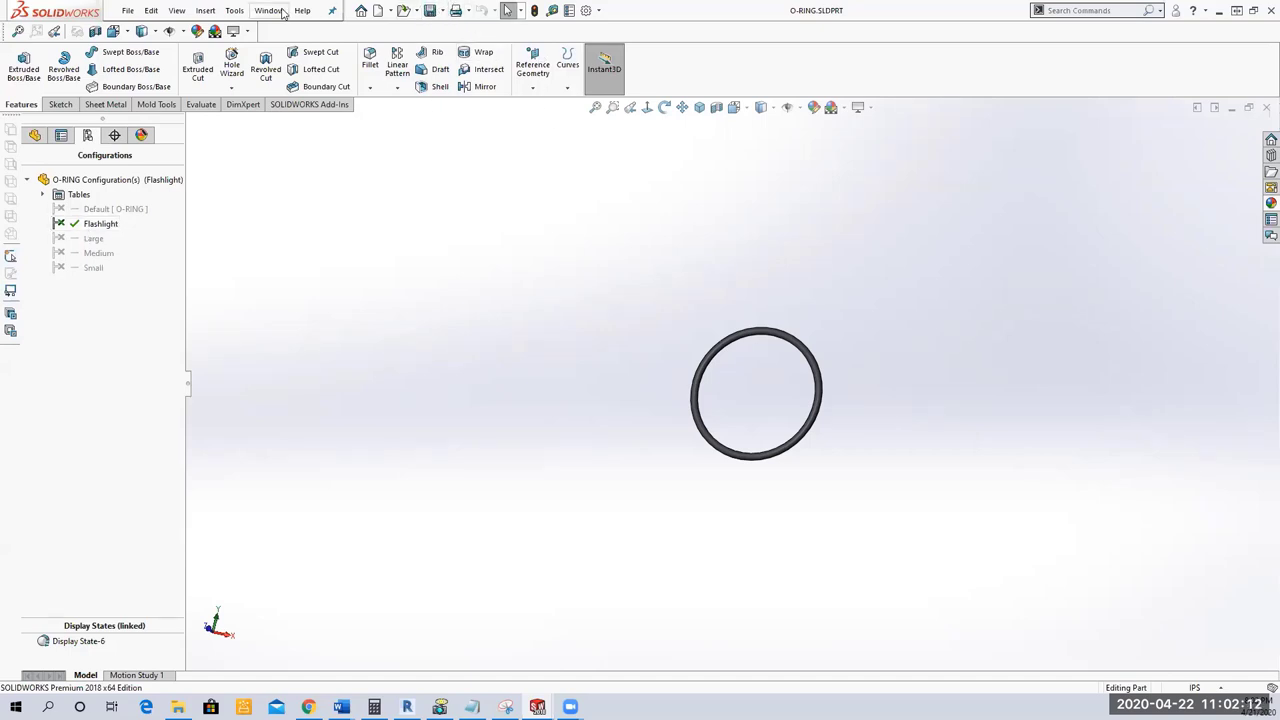
Close the LENS AND BULB ASSY document and return to the LENSCAP & LENS assembly.
{"action": "left_click", "coordinate": [281, 12]}
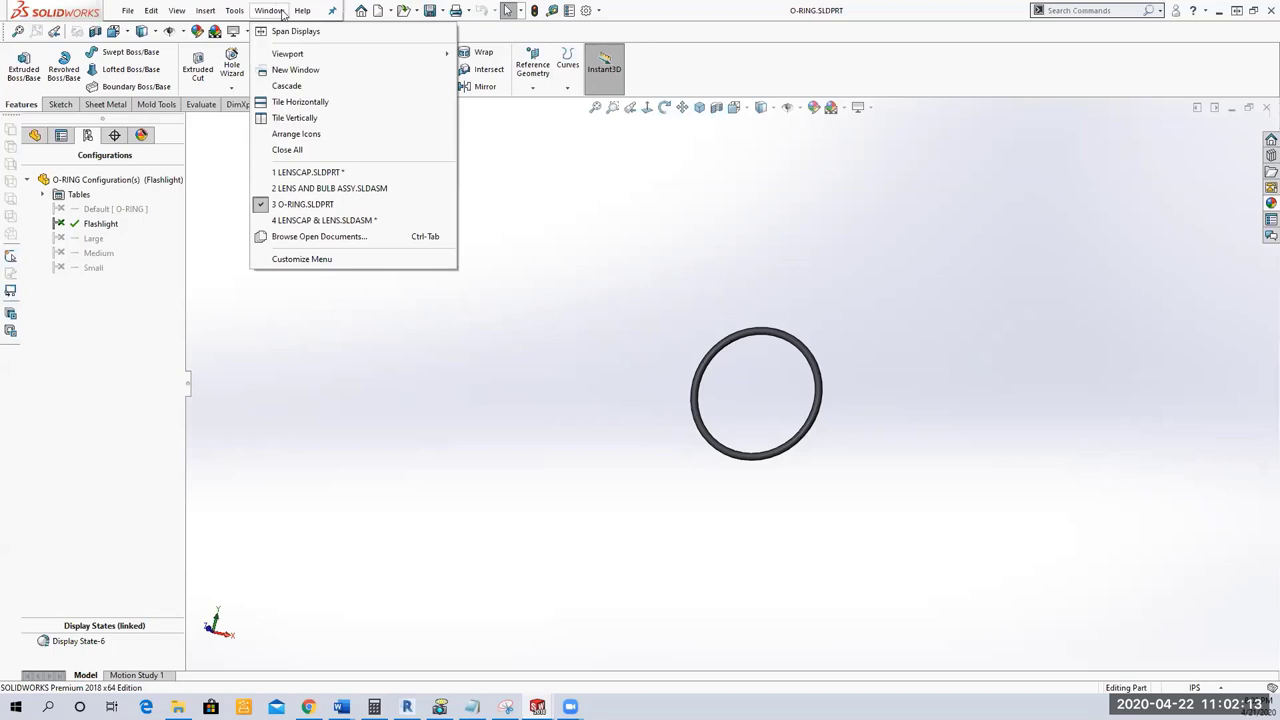
{"action": "left_click", "coordinate": [313, 189]}
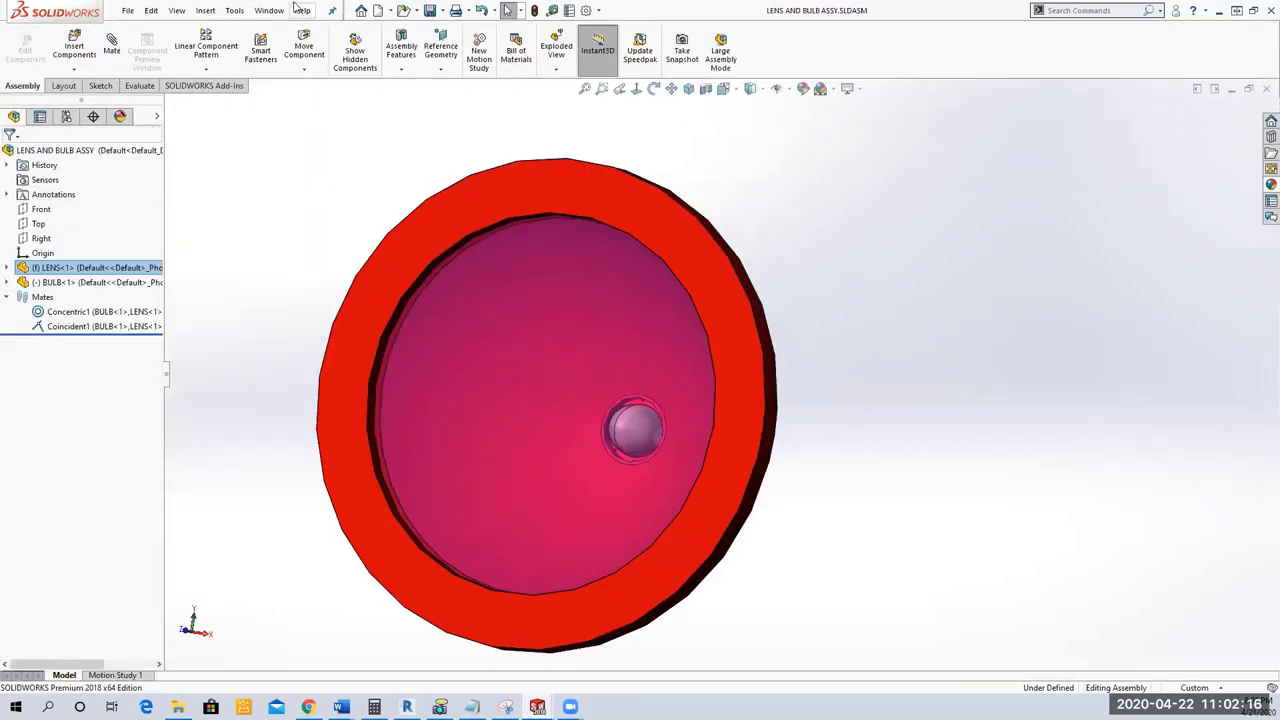
{"action": "left_click", "coordinate": [128, 11]}
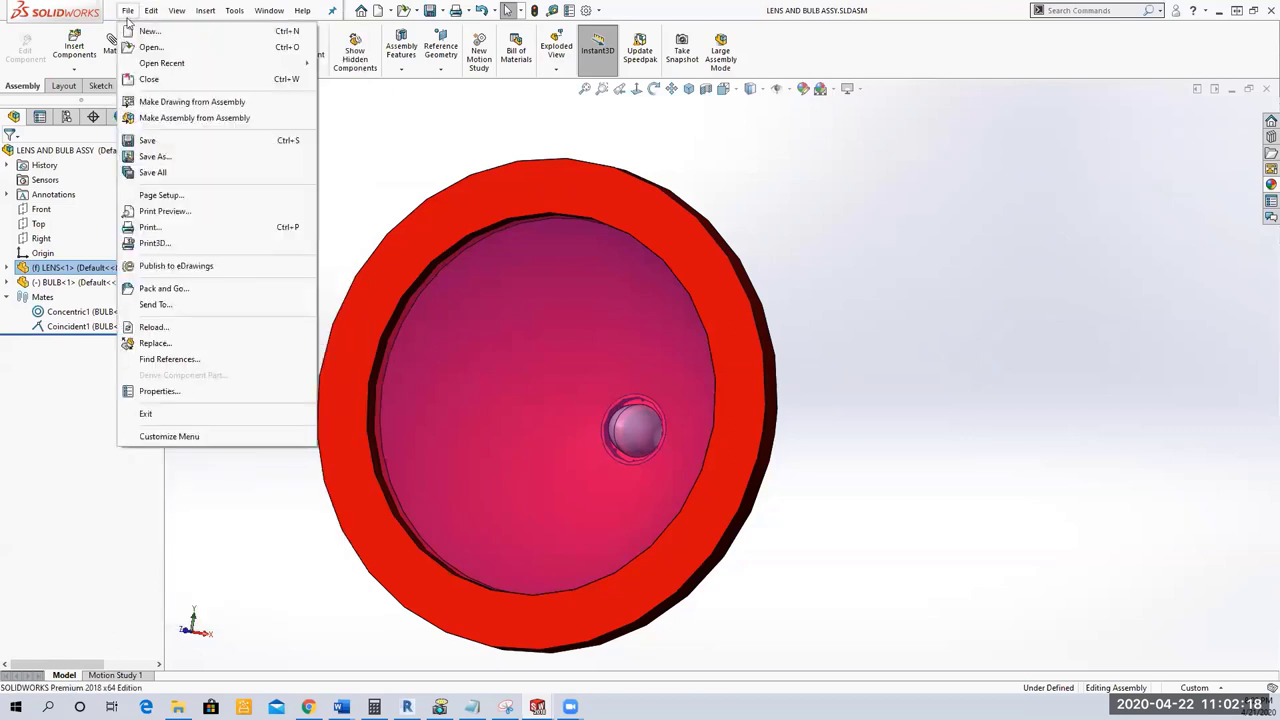
{"action": "left_click", "coordinate": [152, 82]}
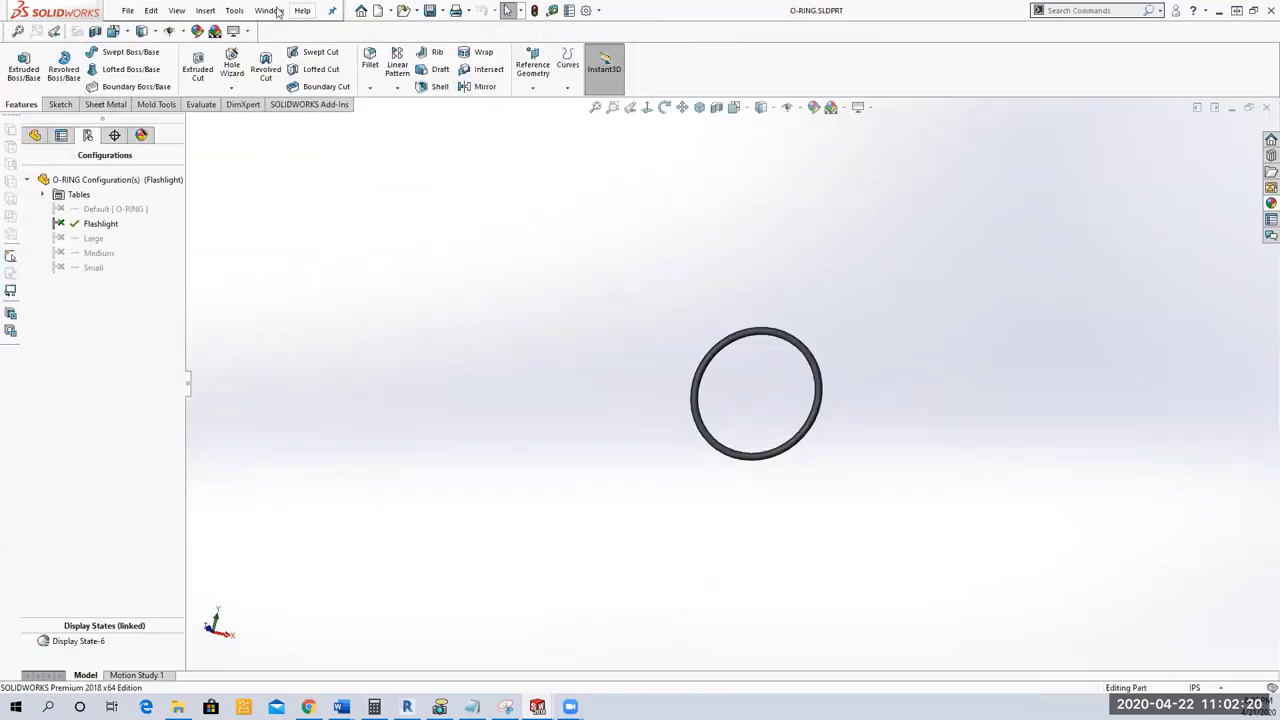
{"action": "left_click", "coordinate": [268, 11]}
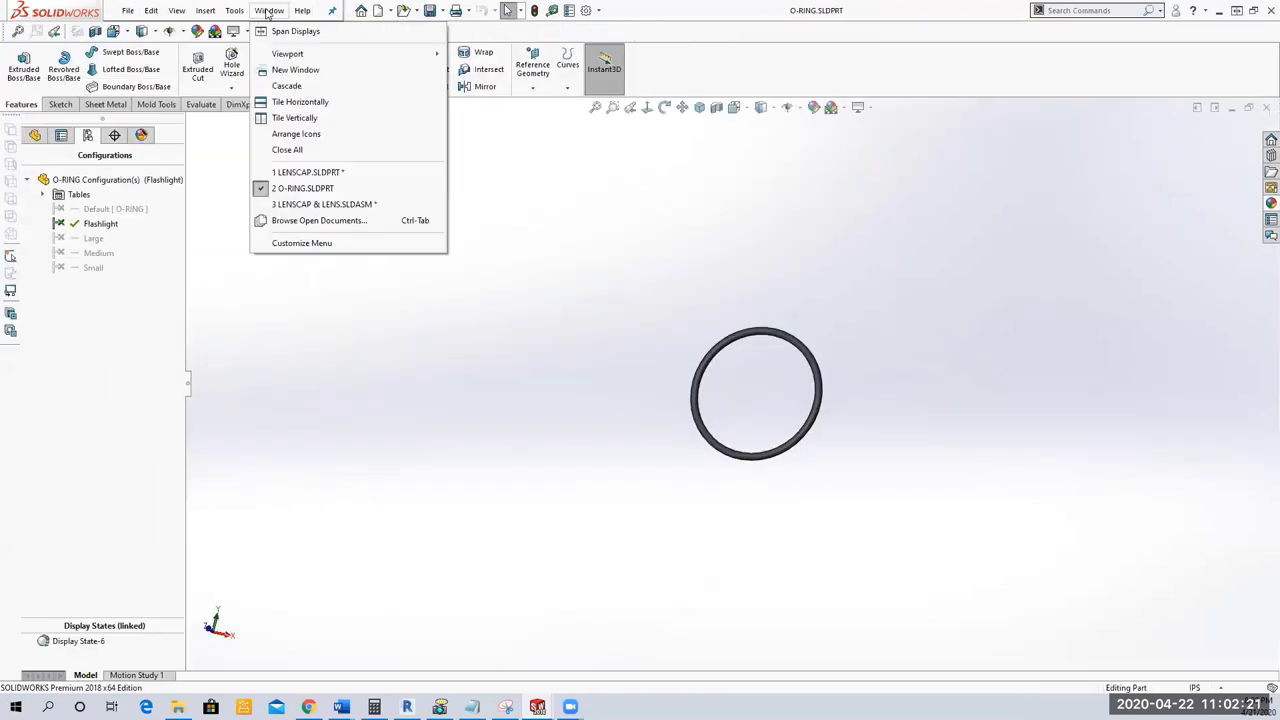
{"action": "left_click", "coordinate": [336, 204]}
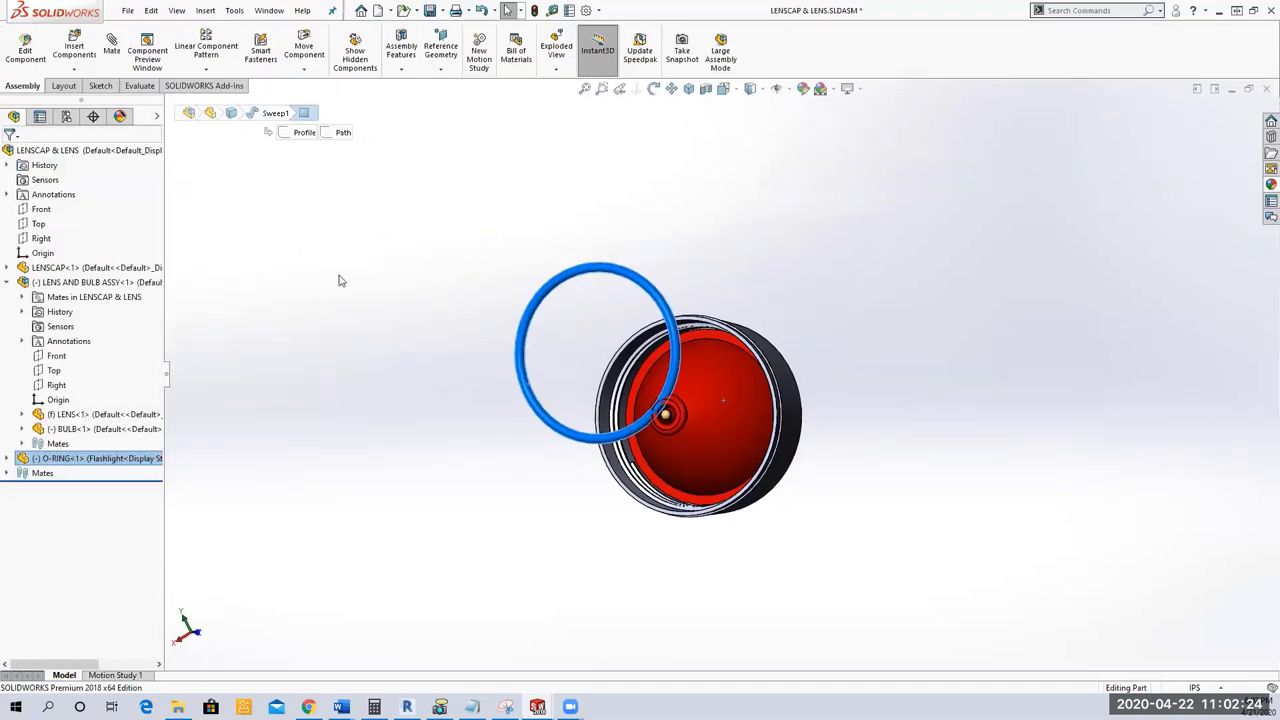
Show the LENSCAP & LENS assembly in wireframe from the Right view.
{"action": "left_click", "coordinate": [41, 239]}
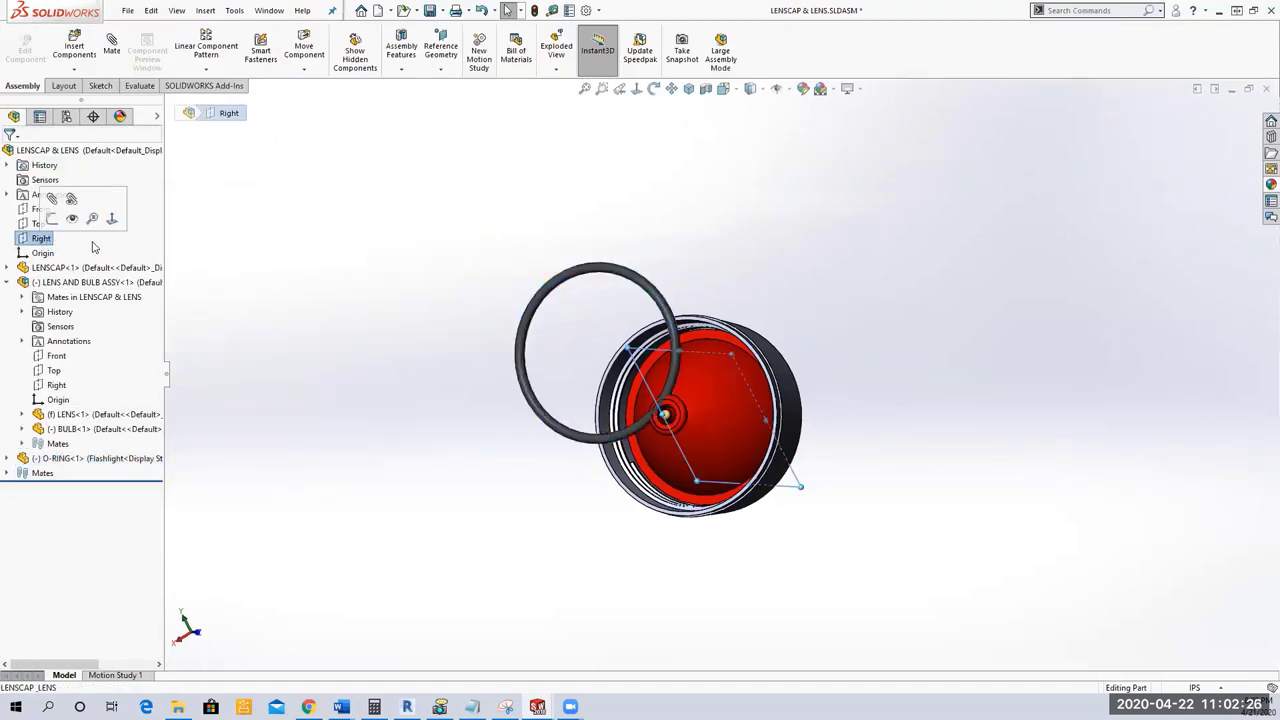
{"action": "left_click", "coordinate": [736, 90]}
{"action": "left_click", "coordinate": [764, 150]}
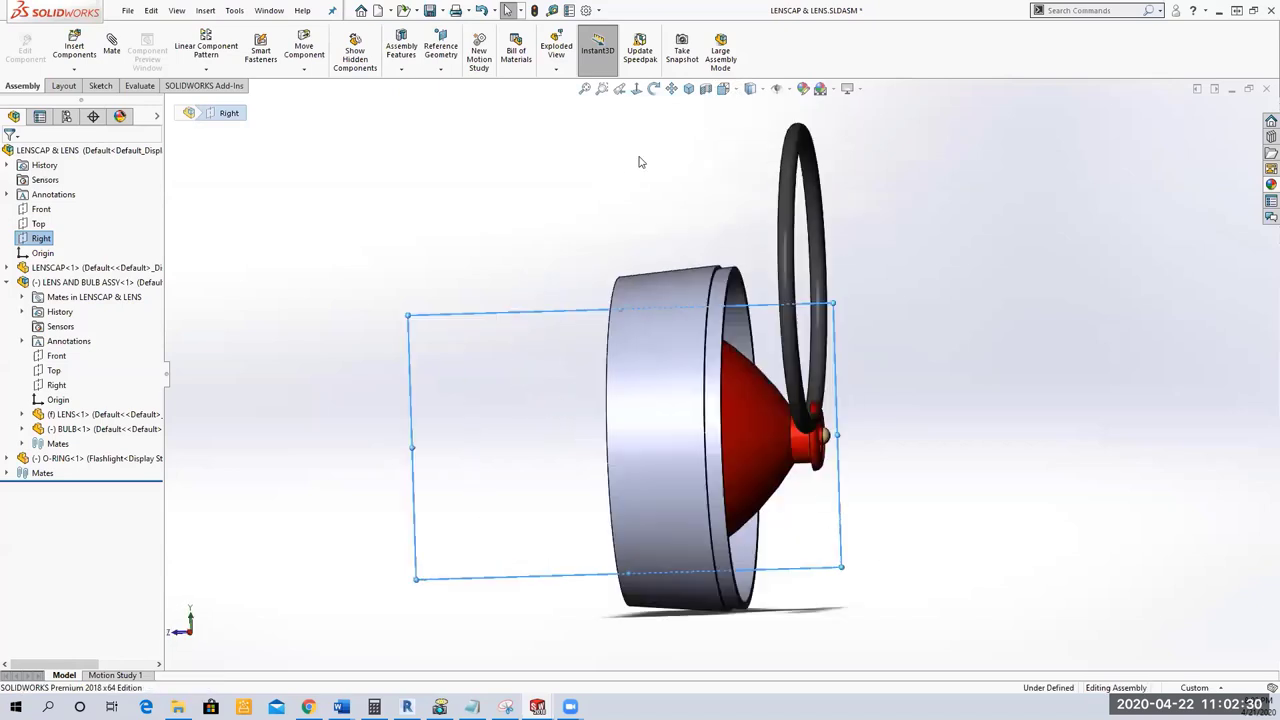
{"action": "left_click", "coordinate": [762, 91]}
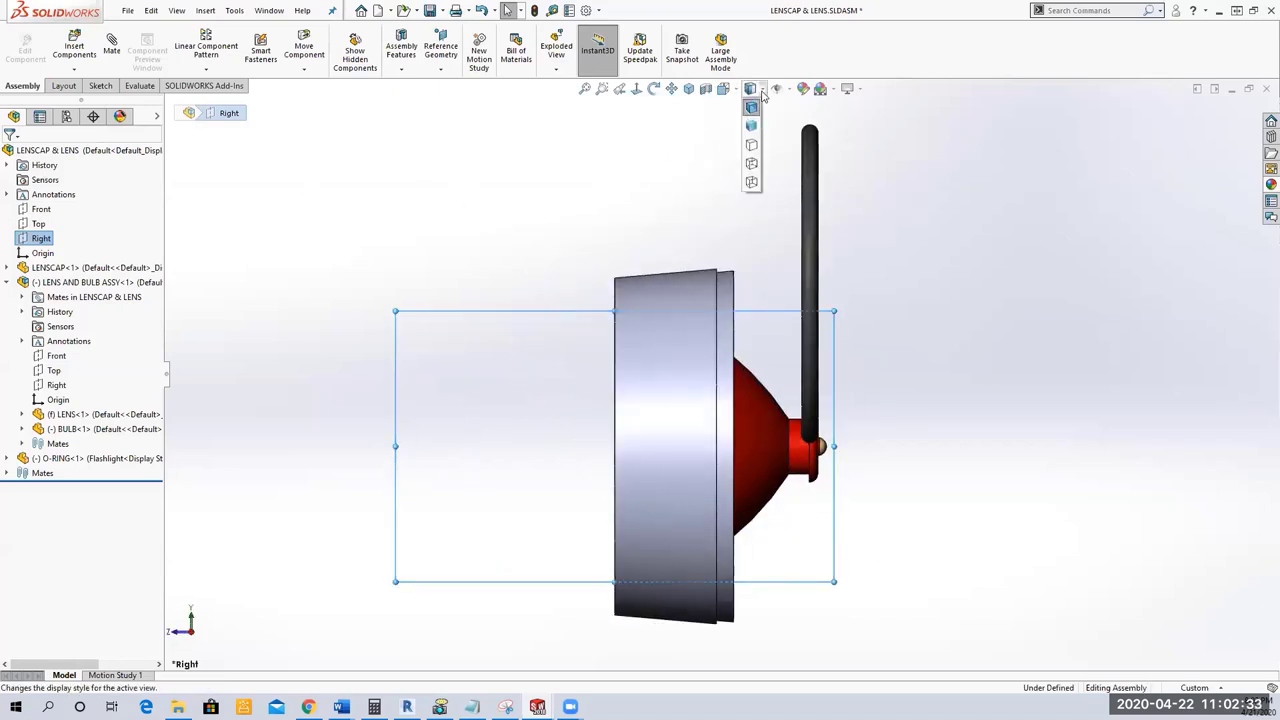
{"action": "left_click", "coordinate": [751, 182]}
{"action": "left_click", "coordinate": [522, 249]}
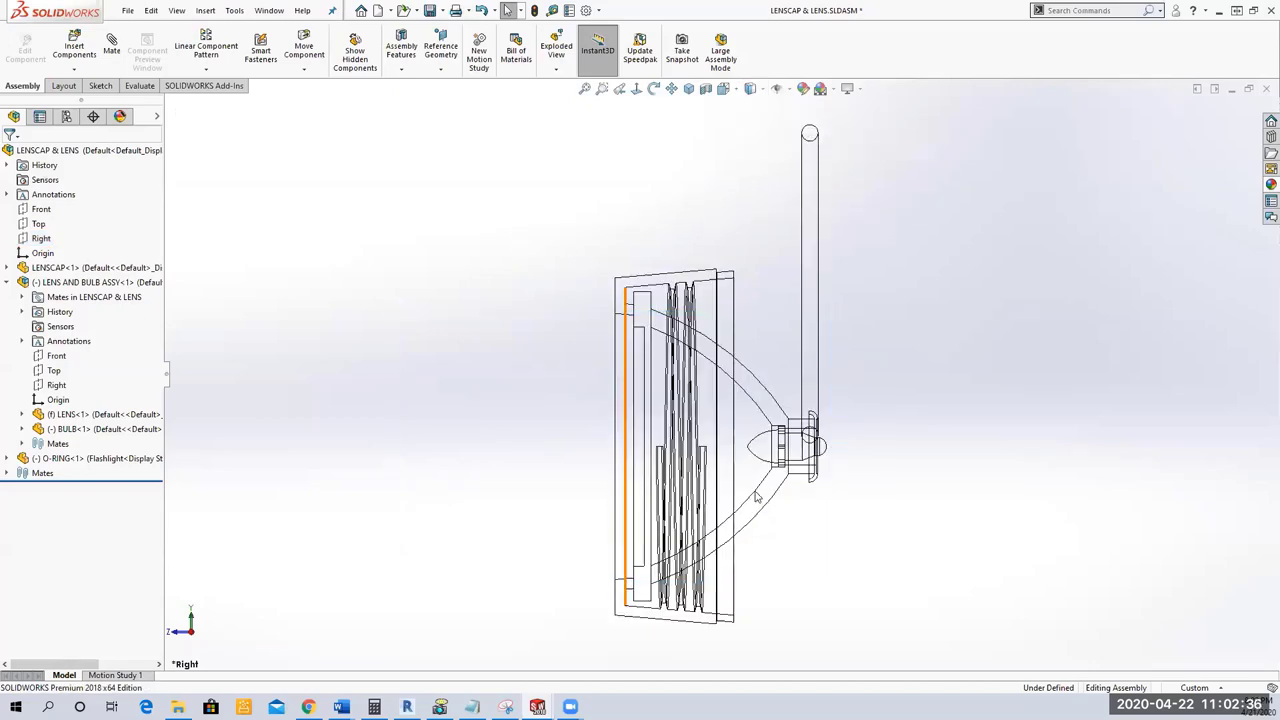
Examine the gap between the lens rim and the inside of the lens cap at its upper and lower ends.
{"action": "scroll", "coordinate": [598, 590], "scroll_direction": "down", "scroll_amount": 3}
{"action": "scroll", "coordinate": [574, 543], "scroll_direction": "down", "scroll_amount": 2}
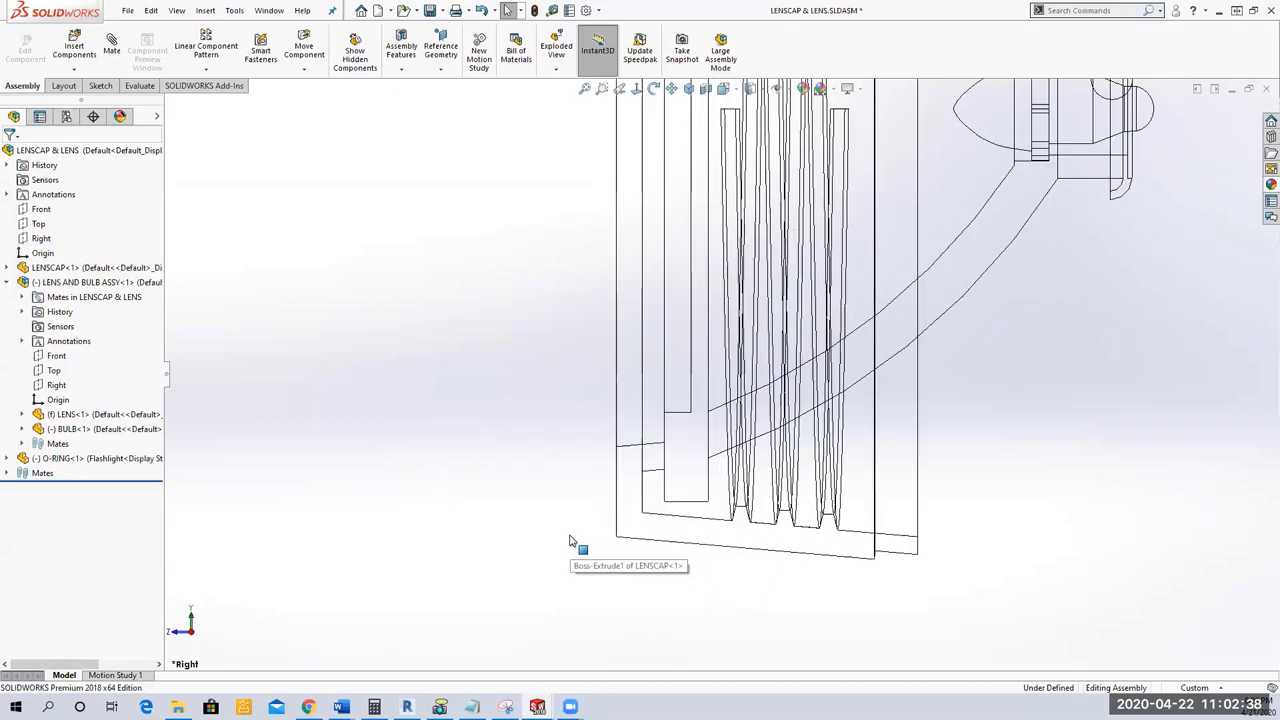
{"action": "scroll", "coordinate": [571, 541], "scroll_direction": "up", "scroll_amount": 4}
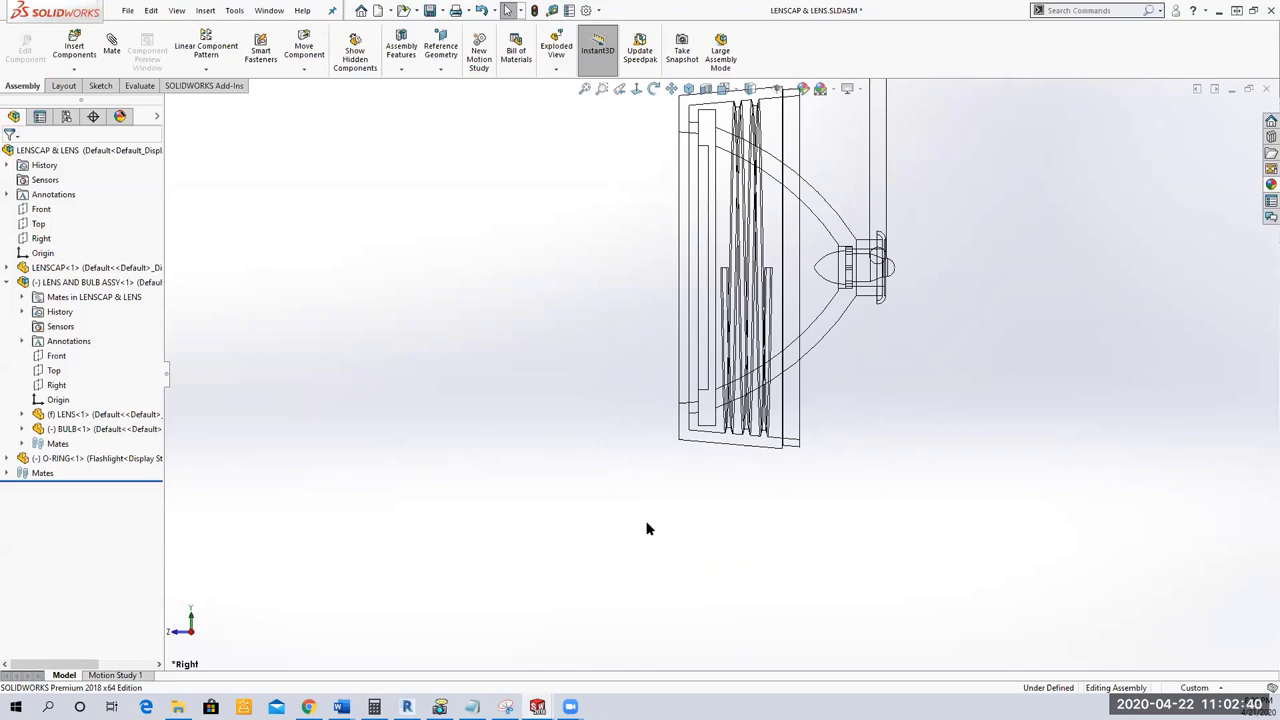
{"action": "scroll", "coordinate": [676, 135], "scroll_direction": "down", "scroll_amount": 5}
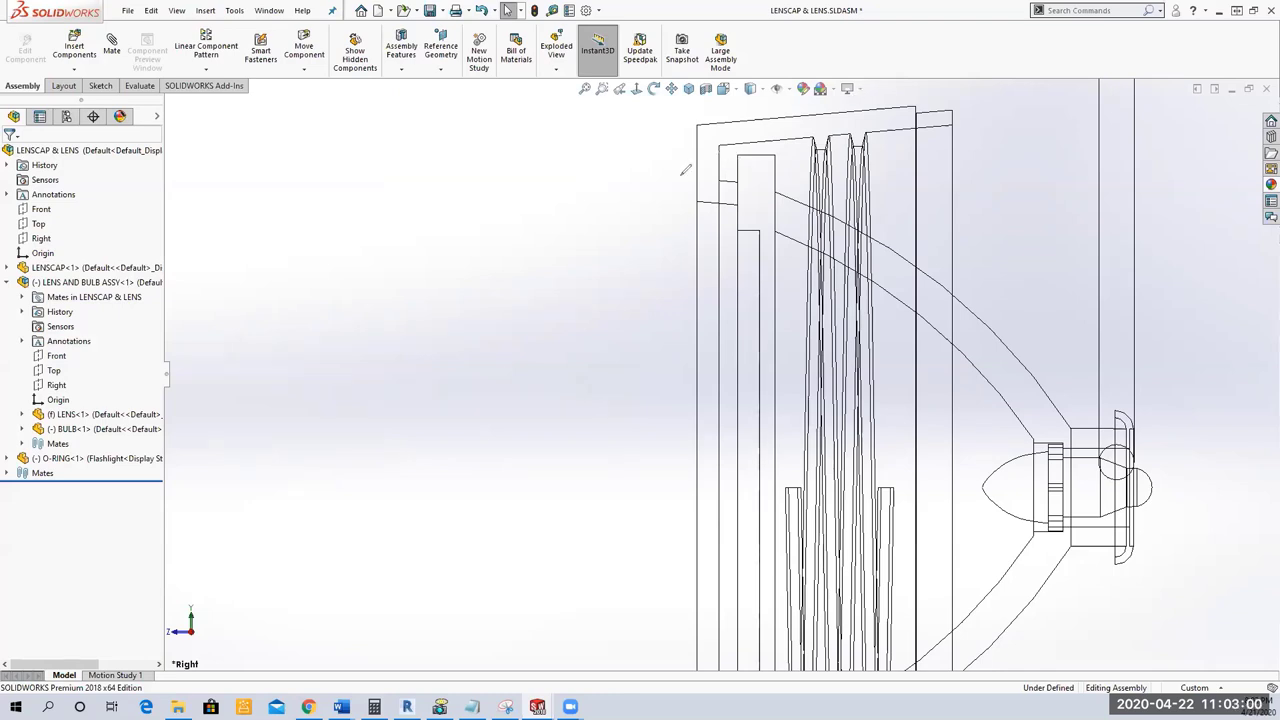
{"action": "left_click_drag", "start_coordinate": [749, 172], "coordinate": [704, 152]}
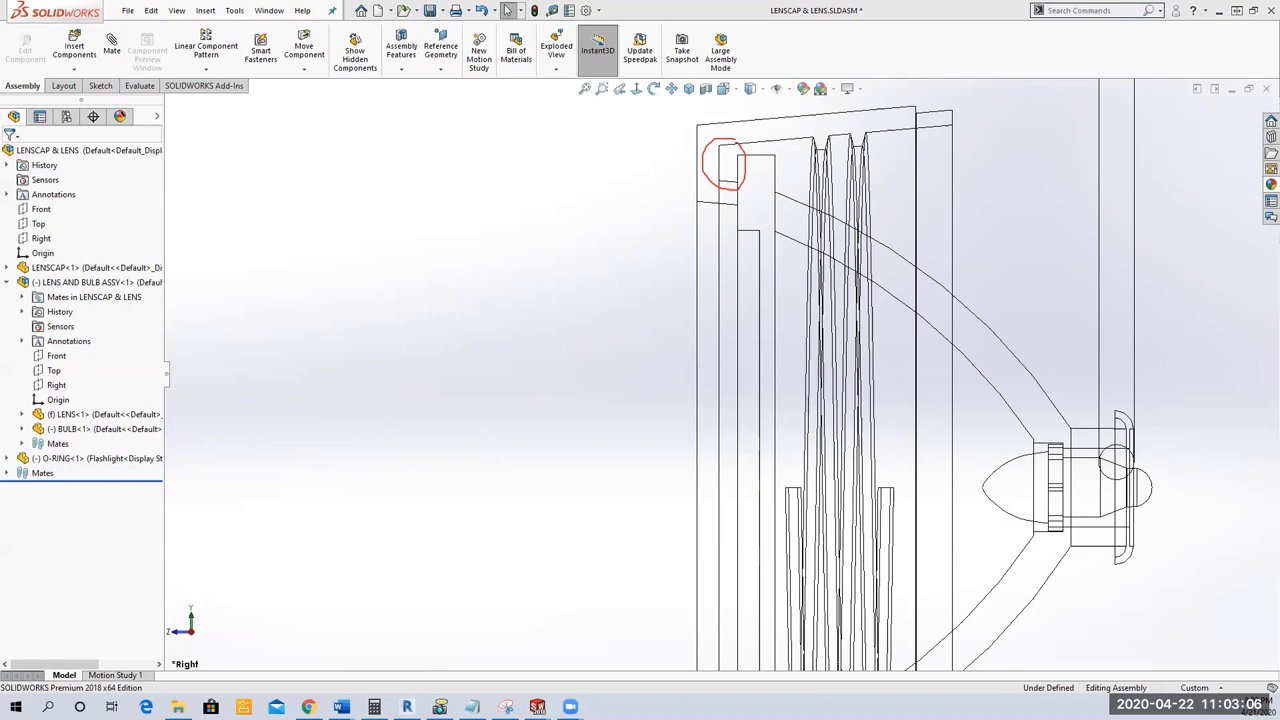
{"action": "scroll", "coordinate": [600, 445], "scroll_direction": "up", "scroll_amount": 3}
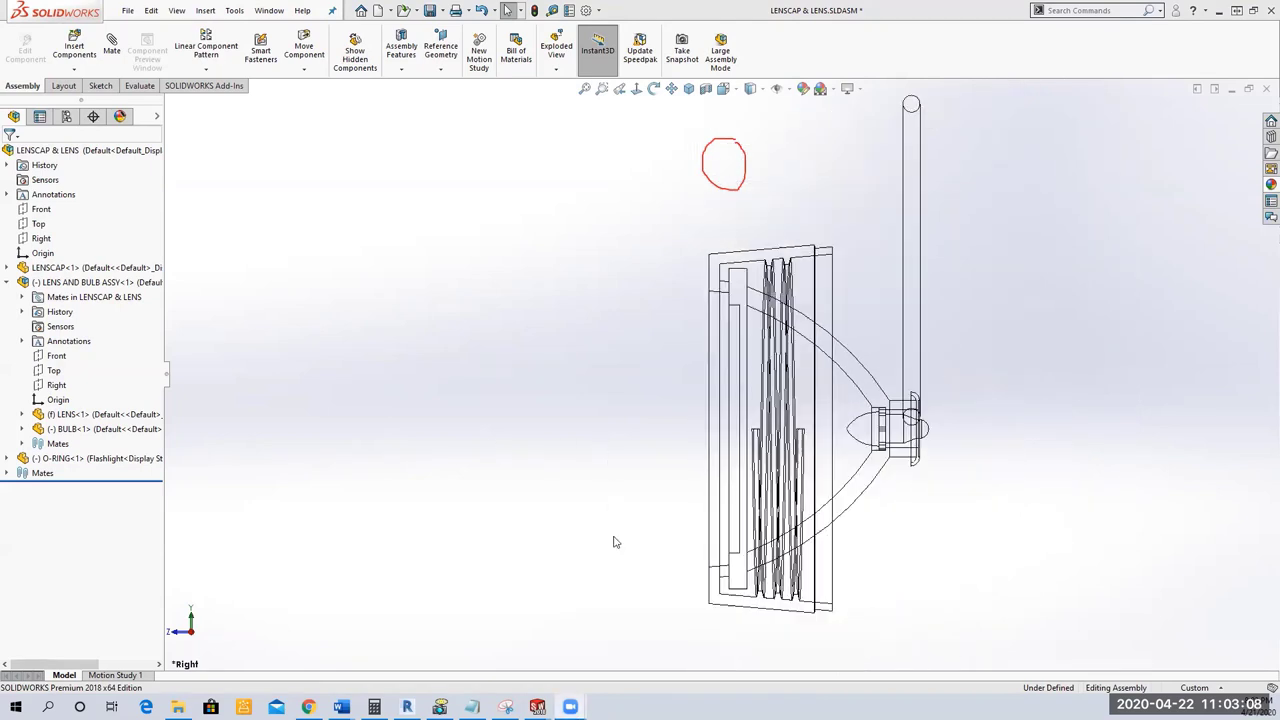
{"action": "scroll", "coordinate": [657, 511], "scroll_direction": "down", "scroll_amount": 2}
{"action": "scroll", "coordinate": [657, 511], "scroll_direction": "down", "scroll_amount": 2}
{"action": "scroll", "coordinate": [657, 512], "scroll_direction": "up", "scroll_amount": 2}
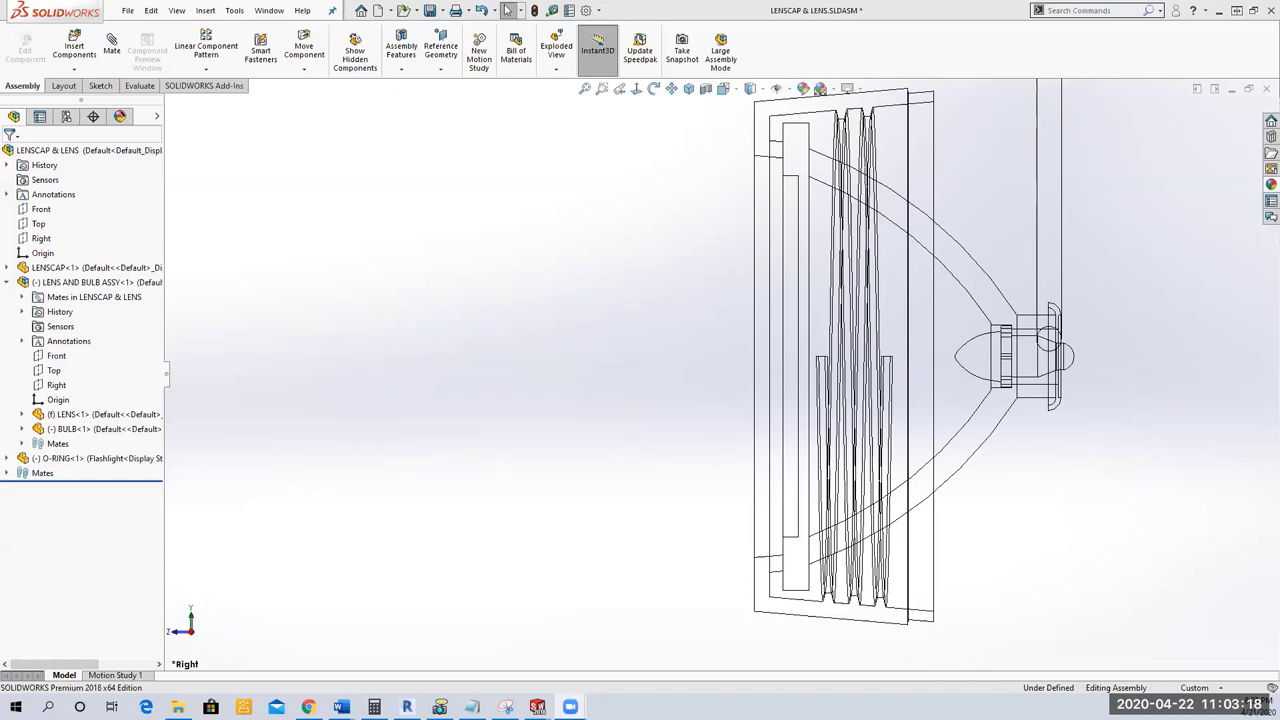
{"action": "mouse_move", "coordinate": [784, 118]}
{"action": "left_mouse_down"}
{"action": "mouse_move", "coordinate": [762, 128]}
{"action": "mouse_move", "coordinate": [778, 140]}
{"action": "mouse_move", "coordinate": [785, 122]}
{"action": "left_mouse_up"}
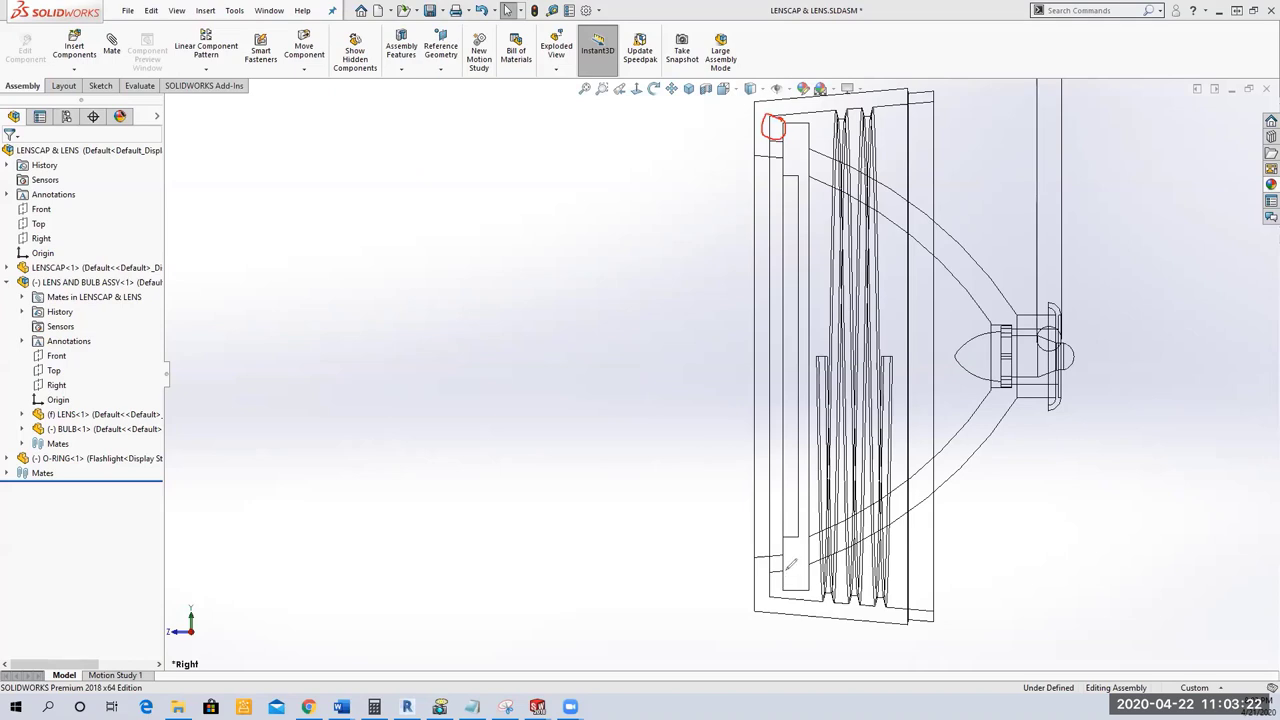
{"action": "mouse_move", "coordinate": [785, 553]}
{"action": "left_mouse_down"}
{"action": "mouse_move", "coordinate": [765, 572]}
{"action": "mouse_move", "coordinate": [787, 580]}
{"action": "mouse_move", "coordinate": [786, 555]}
{"action": "mouse_move", "coordinate": [783, 592]}
{"action": "mouse_move", "coordinate": [789, 568]}
{"action": "left_mouse_up"}
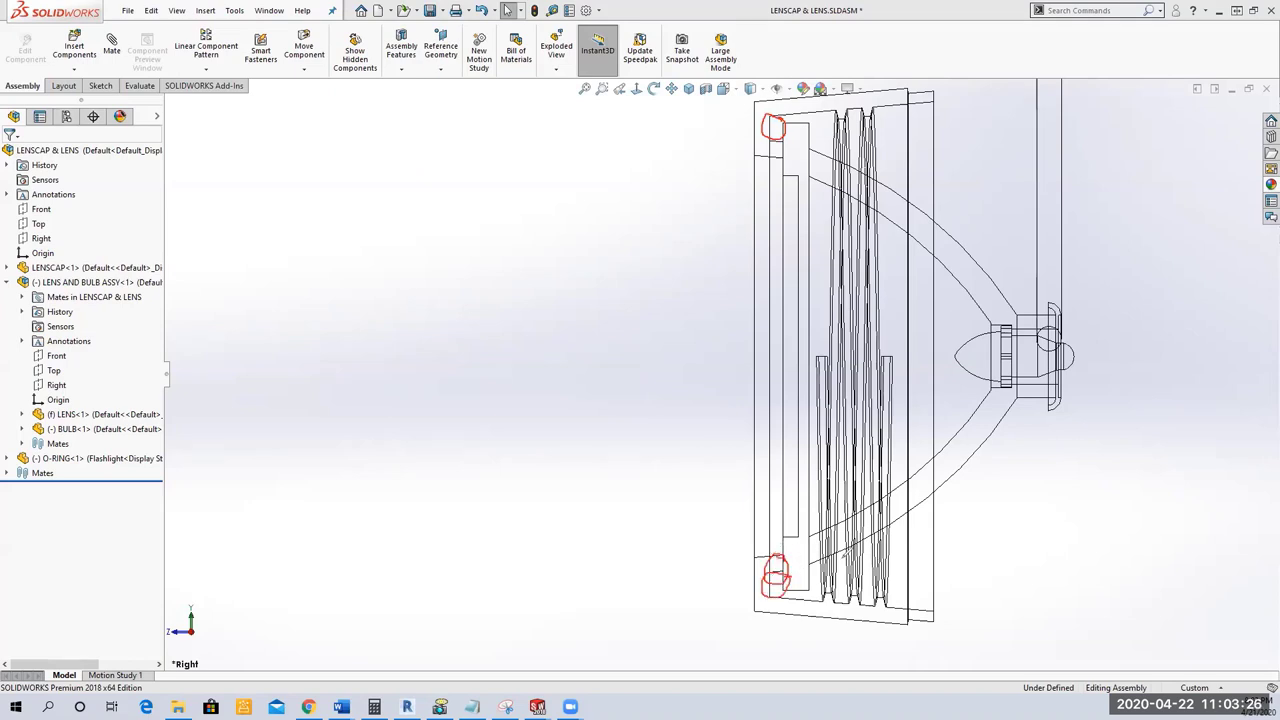
{"action": "mouse_move", "coordinate": [715, 128]}
{"action": "left_mouse_down"}
{"action": "mouse_move", "coordinate": [772, 129]}
{"action": "mouse_move", "coordinate": [740, 228]}
{"action": "left_mouse_up"}
{"action": "mouse_move", "coordinate": [745, 463]}
{"action": "left_mouse_down"}
{"action": "mouse_move", "coordinate": [733, 588]}
{"action": "mouse_move", "coordinate": [720, 588]}
{"action": "mouse_move", "coordinate": [782, 578]}
{"action": "left_mouse_up"}
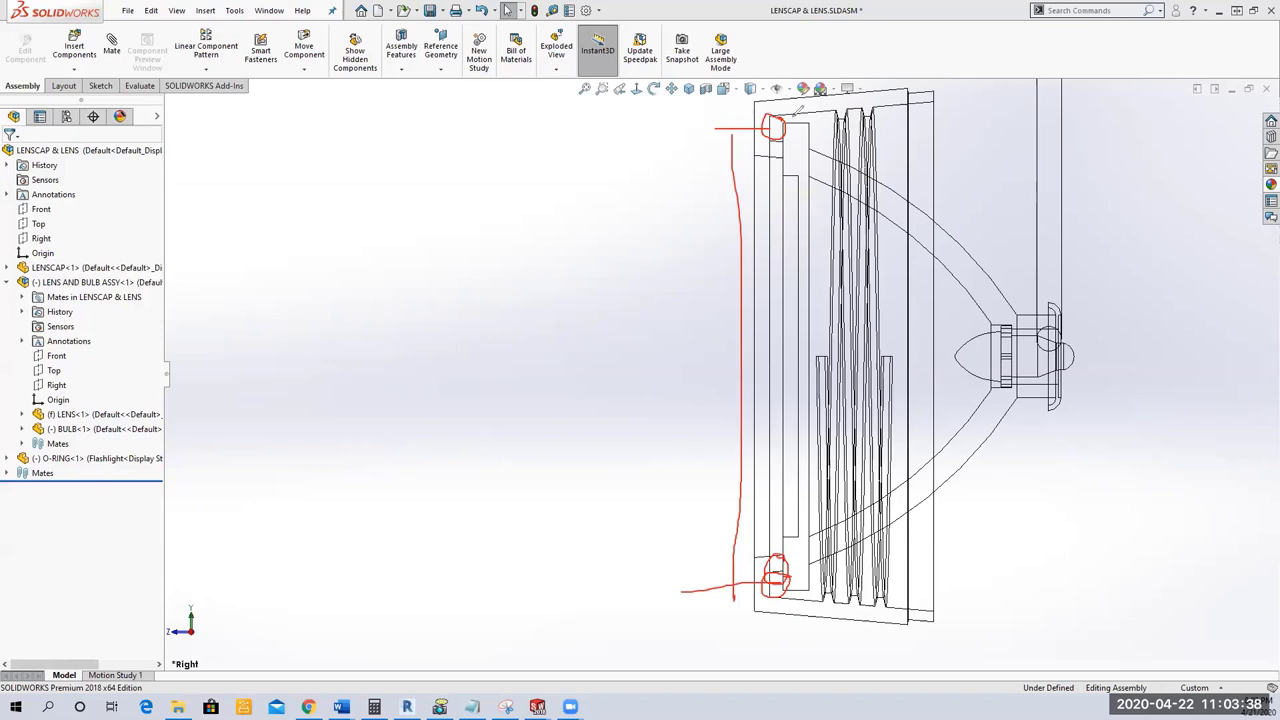
{"action": "mouse_move", "coordinate": [800, 116]}
{"action": "left_mouse_down"}
{"action": "mouse_move", "coordinate": [785, 118]}
{"action": "mouse_move", "coordinate": [805, 141]}
{"action": "mouse_move", "coordinate": [806, 117]}
{"action": "left_mouse_up"}
{"action": "key", "text": "e"}
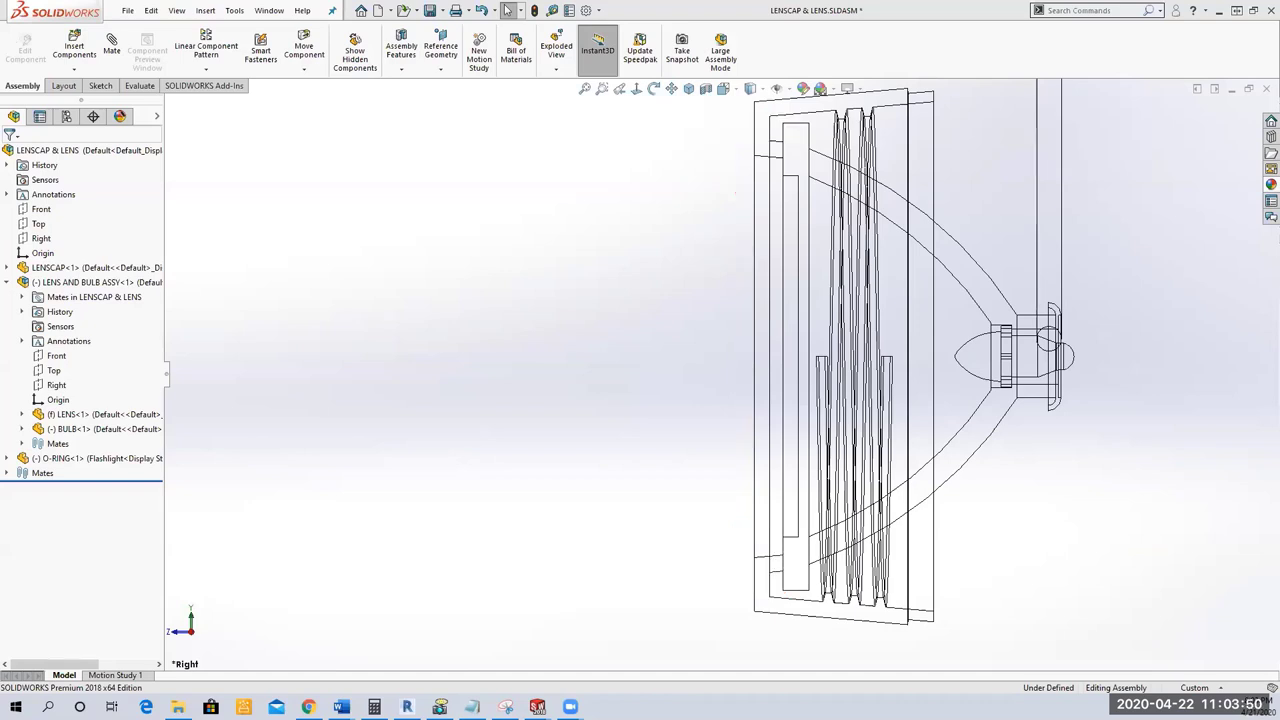
Start the Measure tool and restore the assembly's shaded display with edges.
{"action": "left_click", "coordinate": [551, 11]}
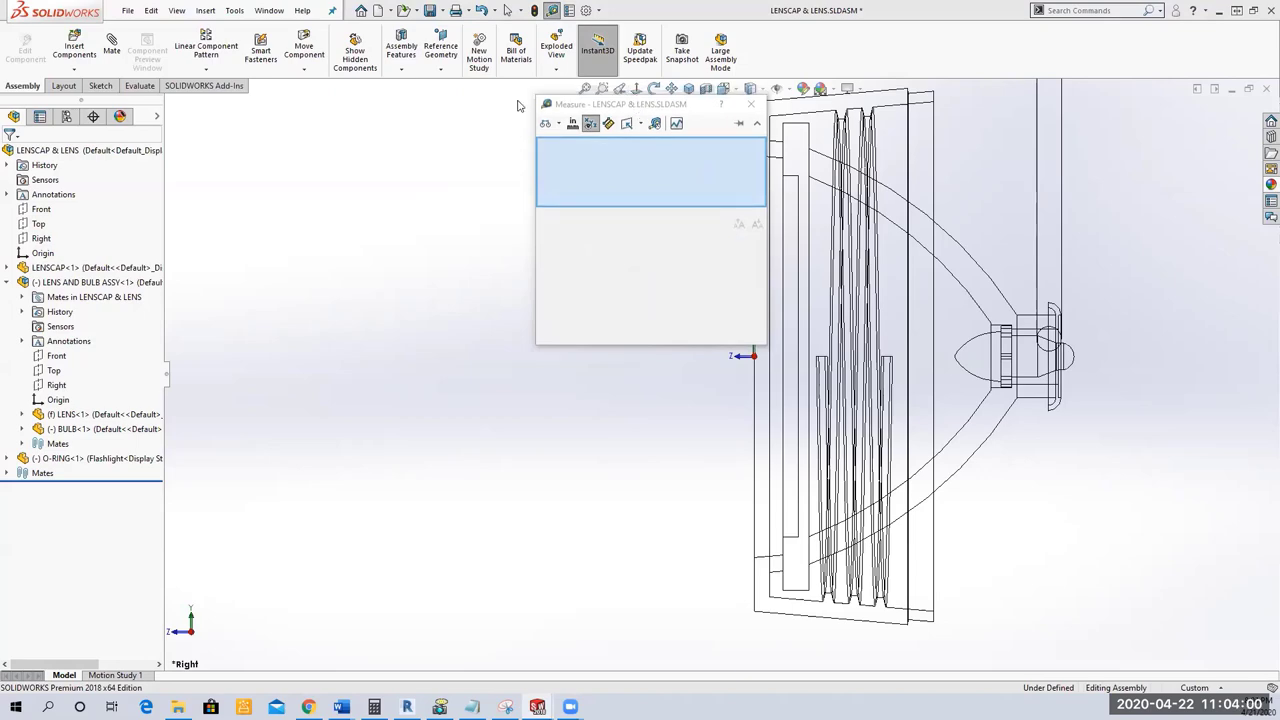
{"action": "left_click_drag", "start_coordinate": [636, 101], "coordinate": [516, 101]}
{"action": "middle_click_drag", "start_coordinate": [757, 240], "coordinate": [778, 160]}
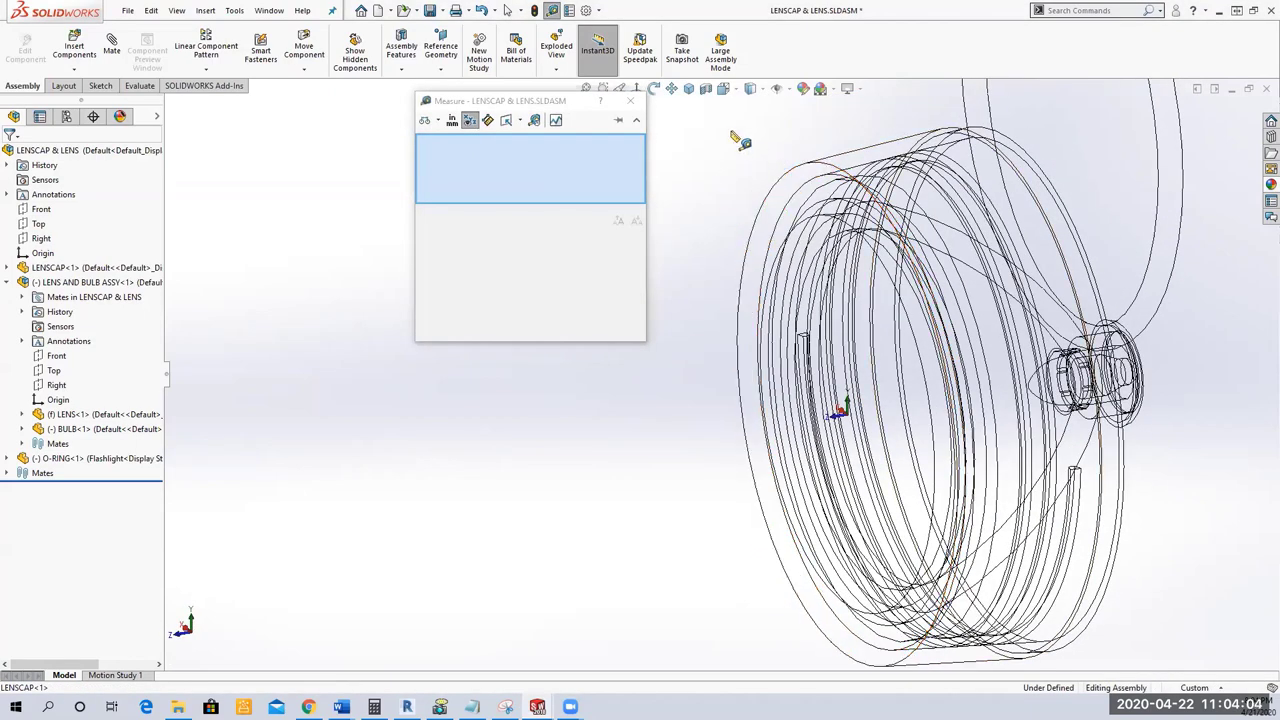
{"action": "left_click", "coordinate": [752, 88]}
{"action": "left_click", "coordinate": [765, 112]}
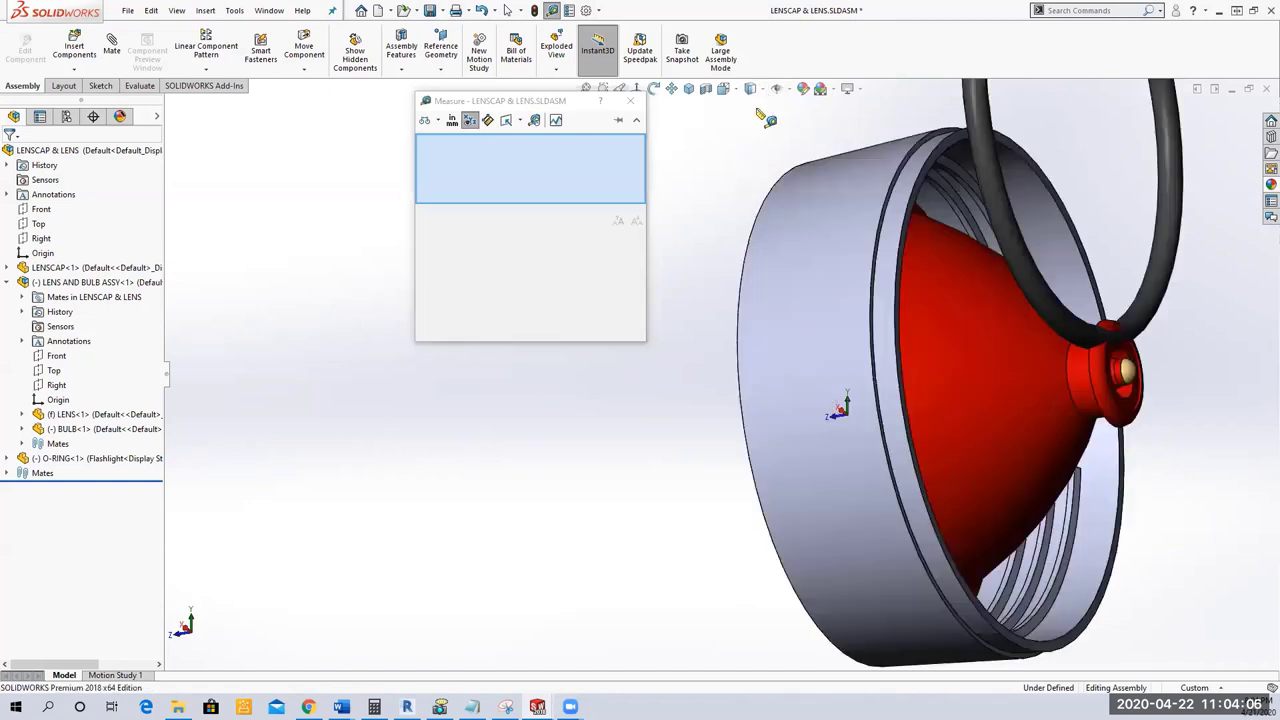
Section the assembly along the Right plane to expose the recess between the lens rim and the lens cap.
{"action": "left_click", "coordinate": [40, 240]}
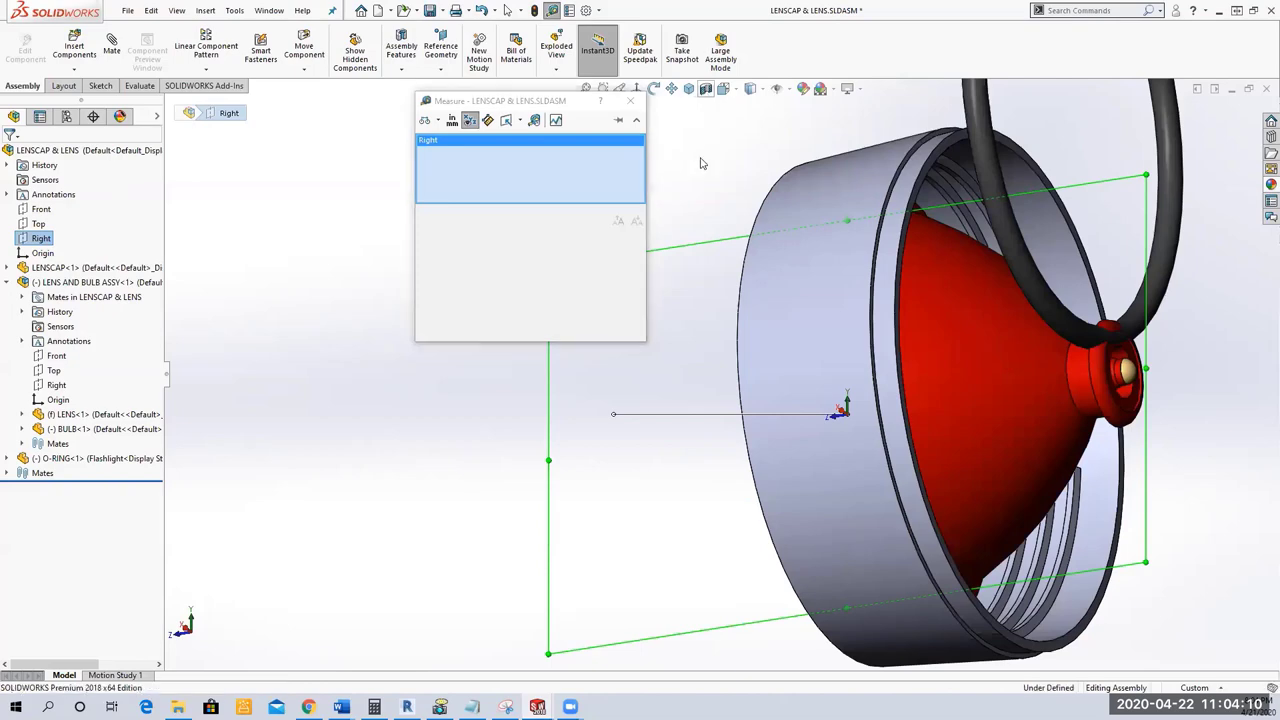
{"action": "key", "text": "ctrl+shift+s"}
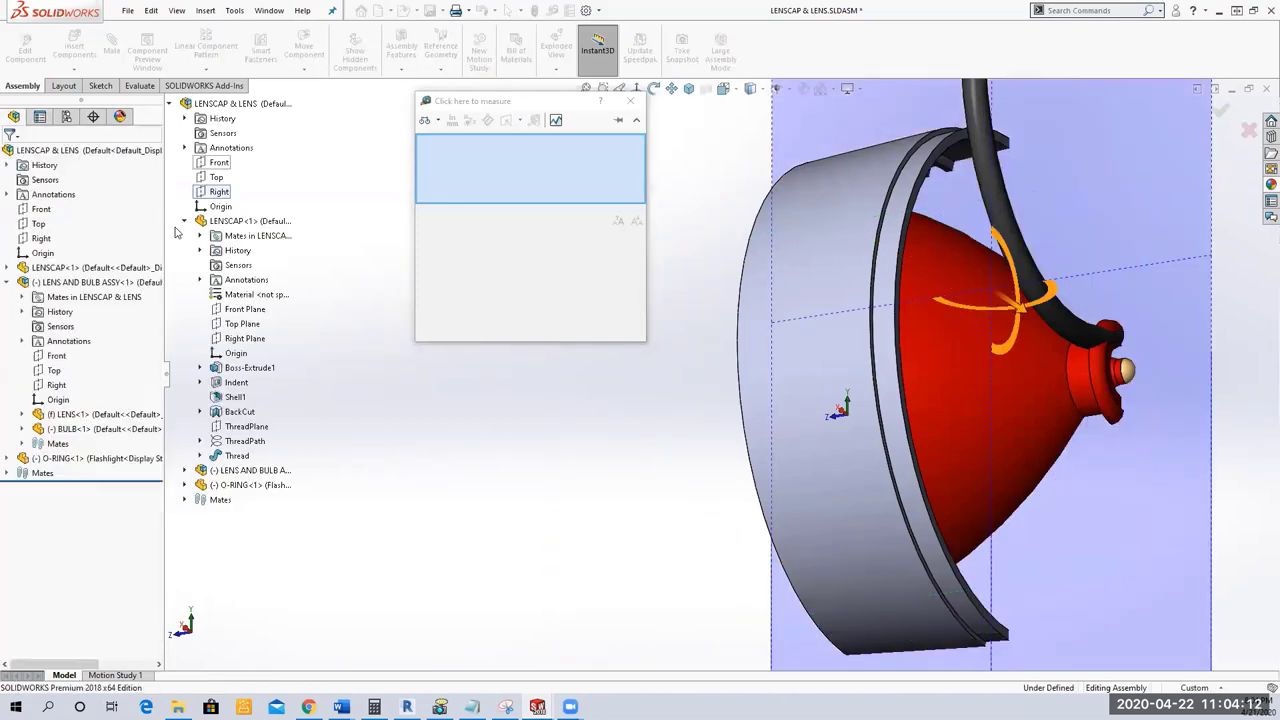
{"action": "middle_click_drag", "start_coordinate": [606, 517], "coordinate": [399, 495]}
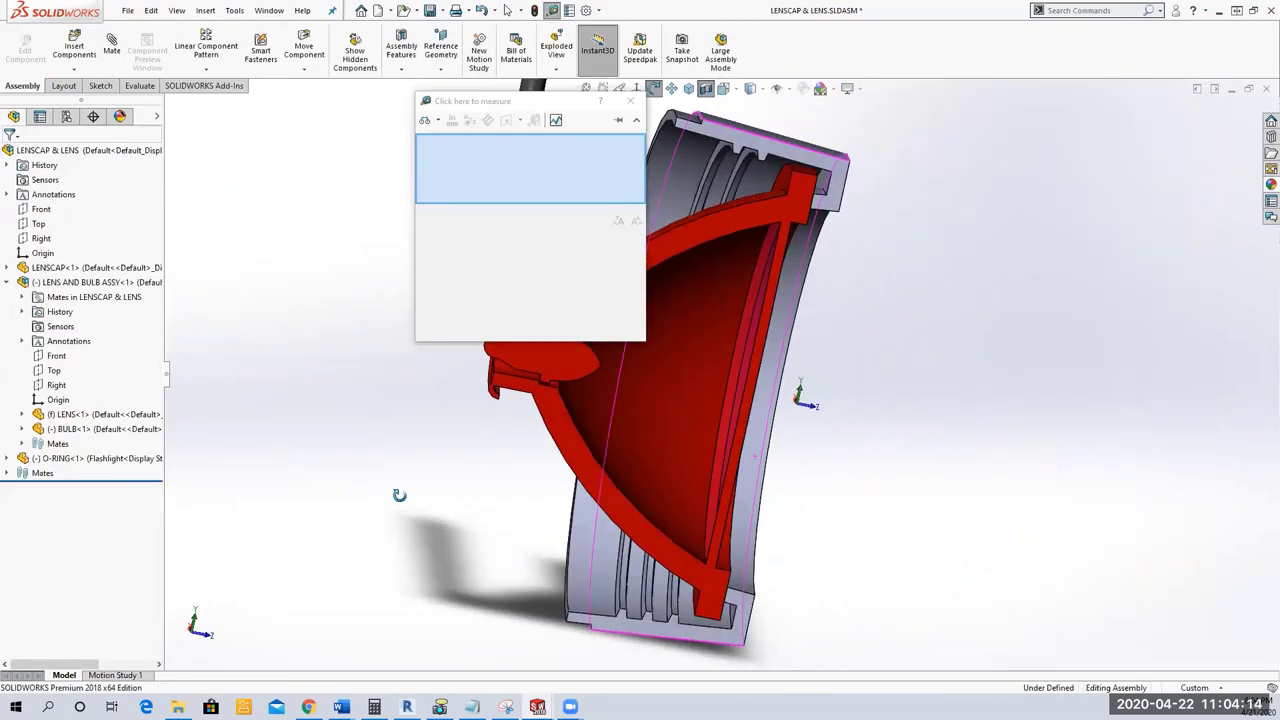
{"action": "scroll", "coordinate": [509, 171], "scroll_direction": "down", "scroll_amount": 5}
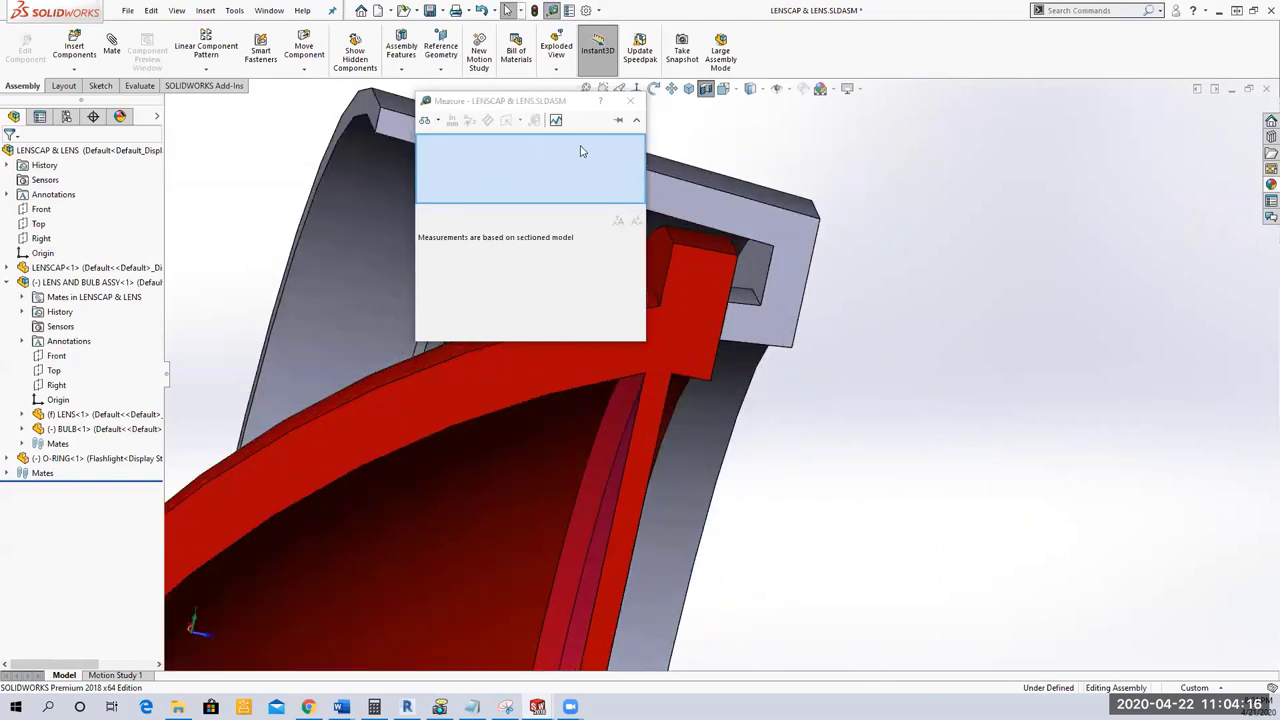
Measure the edge along the inner front wall of the lens cap's upper recess, and clear the selection.
{"action": "left_click", "coordinate": [768, 268]}
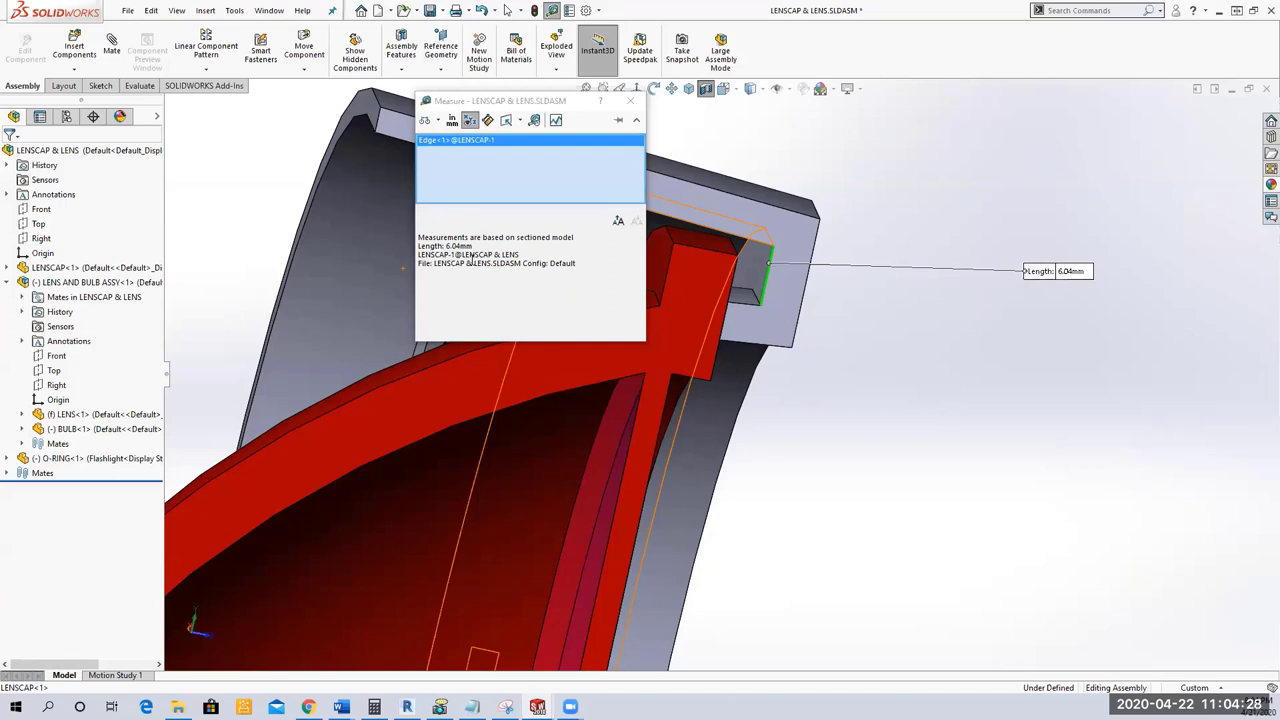
{"action": "right_click", "coordinate": [439, 147]}
{"action": "left_click", "coordinate": [465, 157]}
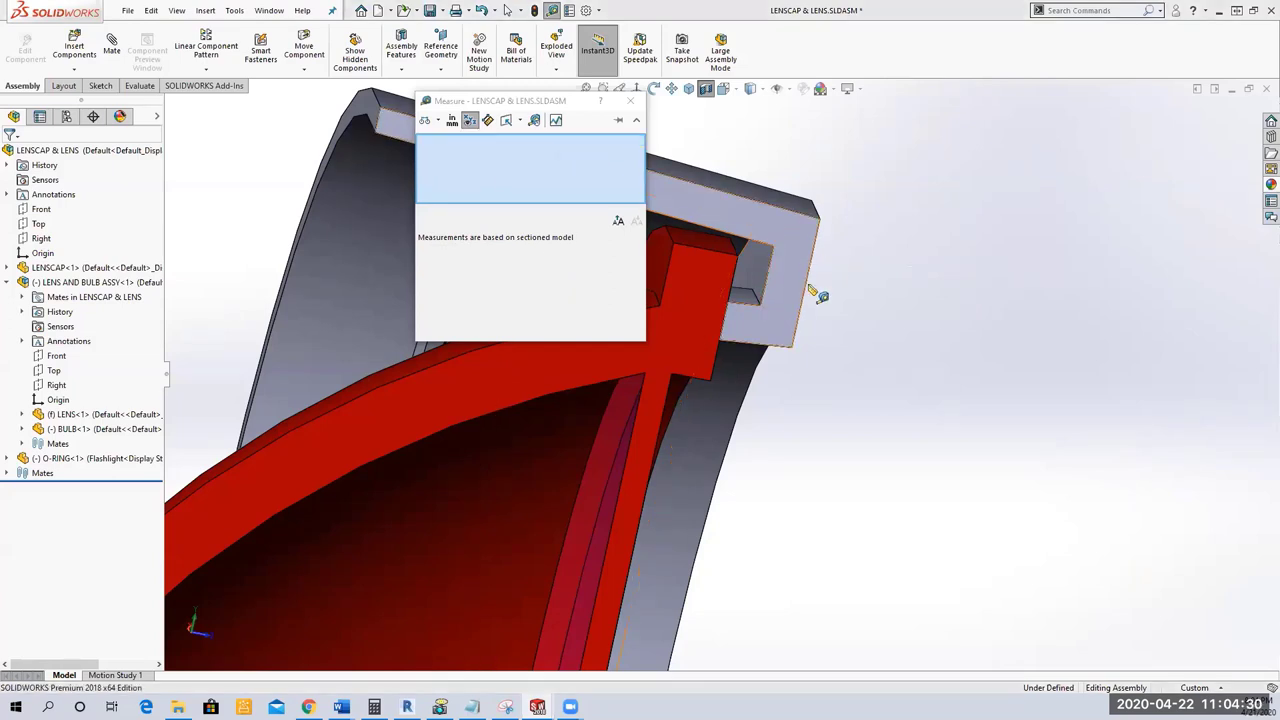
Measure the distance between the upper and lower ledge edges of the lens cap's inner recess, and close the Measure tool.
{"action": "left_click", "coordinate": [750, 303]}
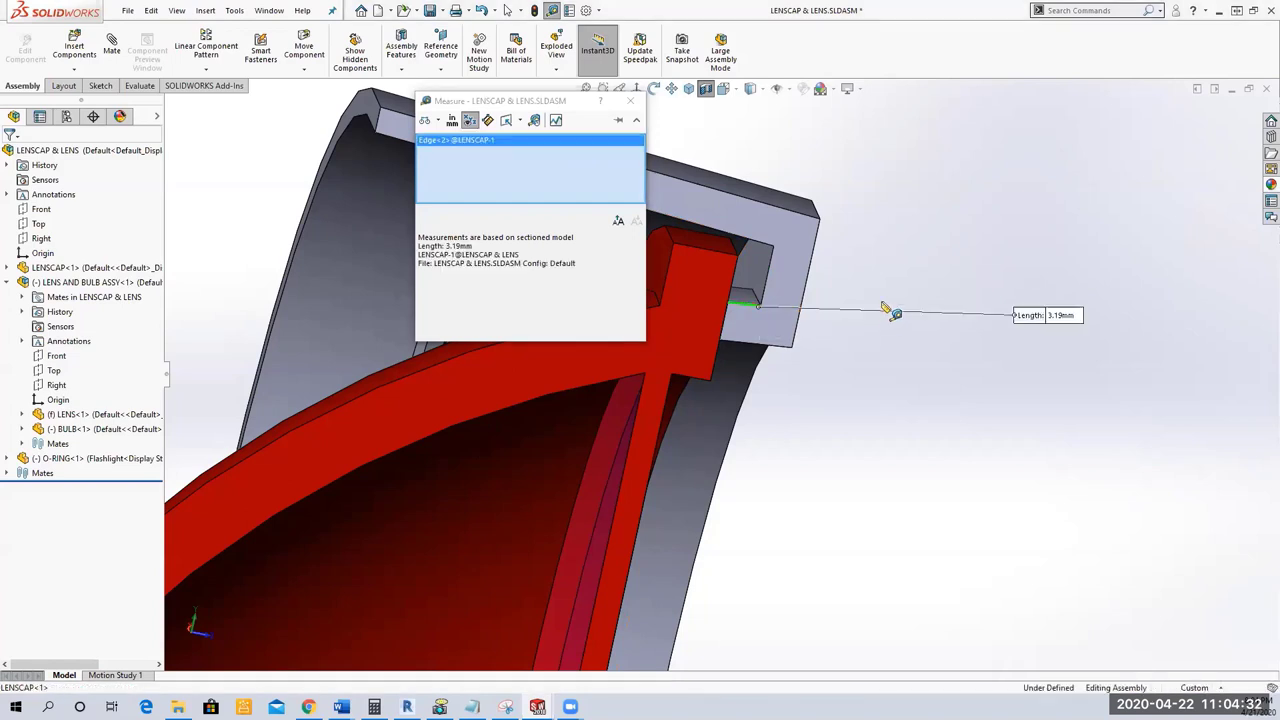
{"action": "scroll", "coordinate": [885, 310], "scroll_direction": "up", "scroll_amount": 5}
{"action": "scroll", "coordinate": [753, 516], "scroll_direction": "down", "scroll_amount": 5}
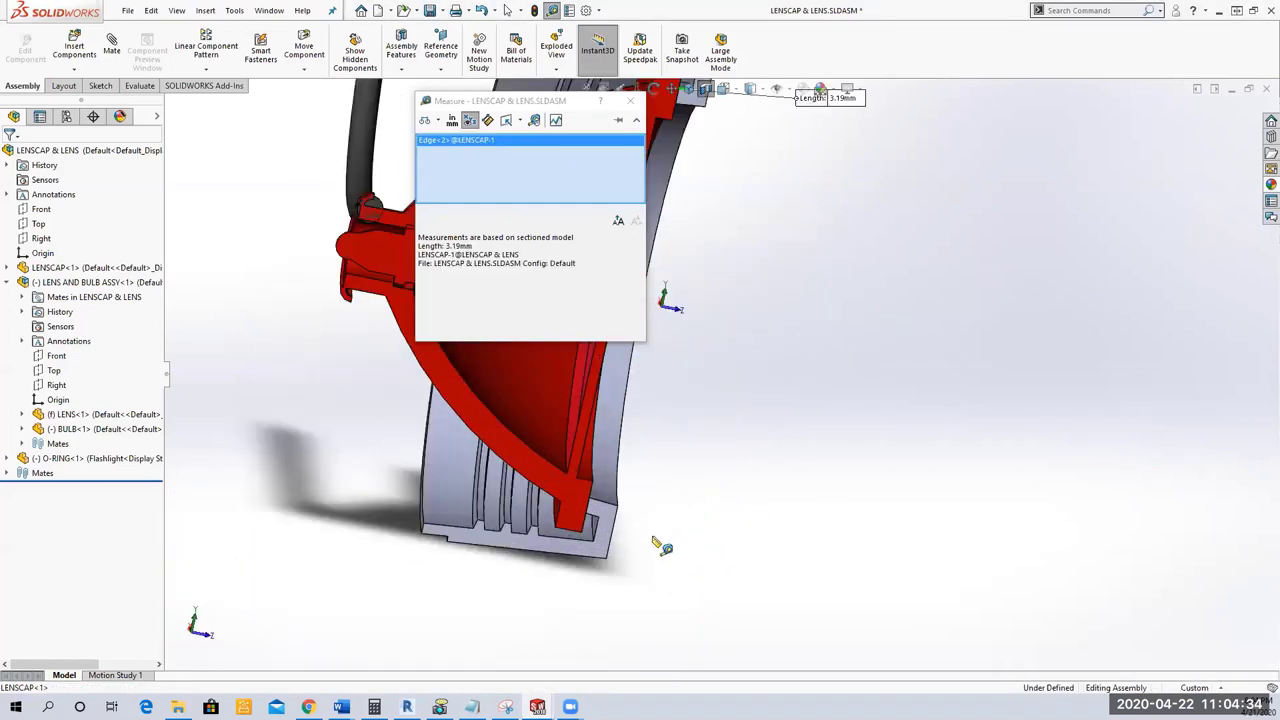
{"action": "scroll", "coordinate": [640, 540], "scroll_direction": "down", "scroll_amount": 2}
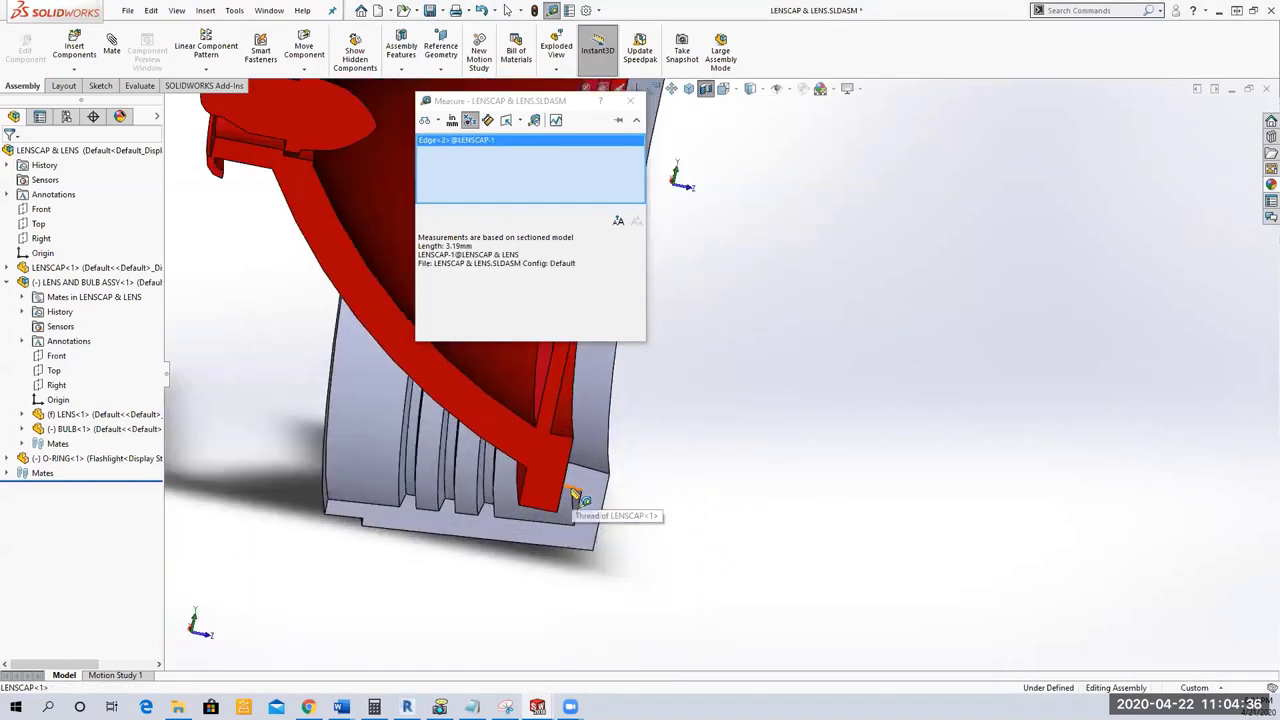
{"action": "left_click", "coordinate": [577, 495]}
{"action": "scroll", "coordinate": [722, 504], "scroll_direction": "up", "scroll_amount": 3}
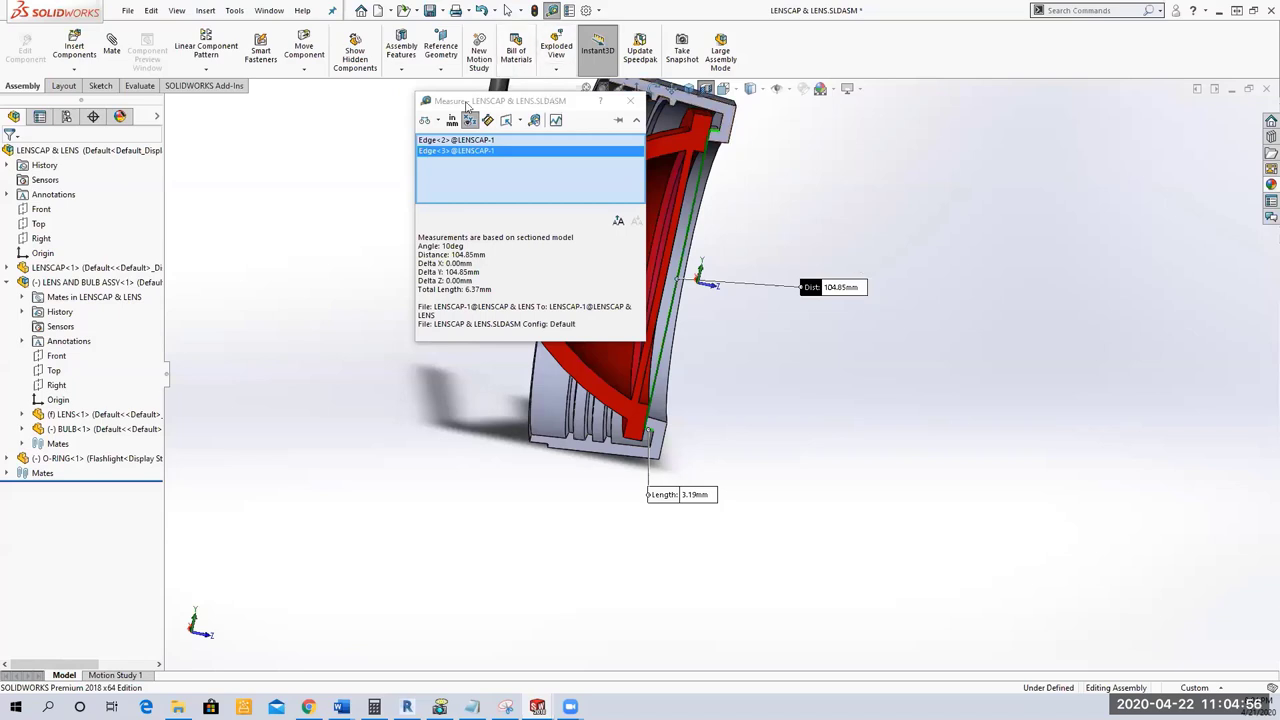
{"action": "left_click_drag", "start_coordinate": [466, 104], "coordinate": [372, 104]}
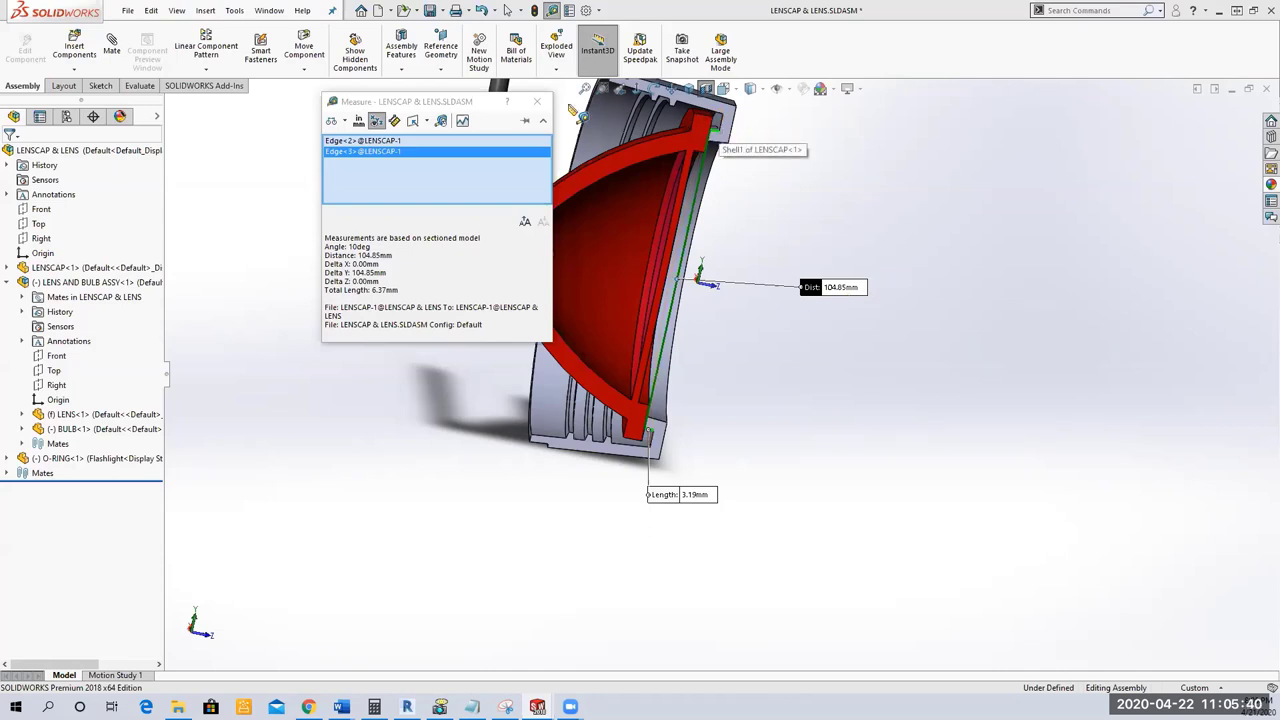
{"action": "left_click", "coordinate": [537, 101]}
{"action": "scroll", "coordinate": [853, 265], "scroll_direction": "up", "scroll_amount": 3}
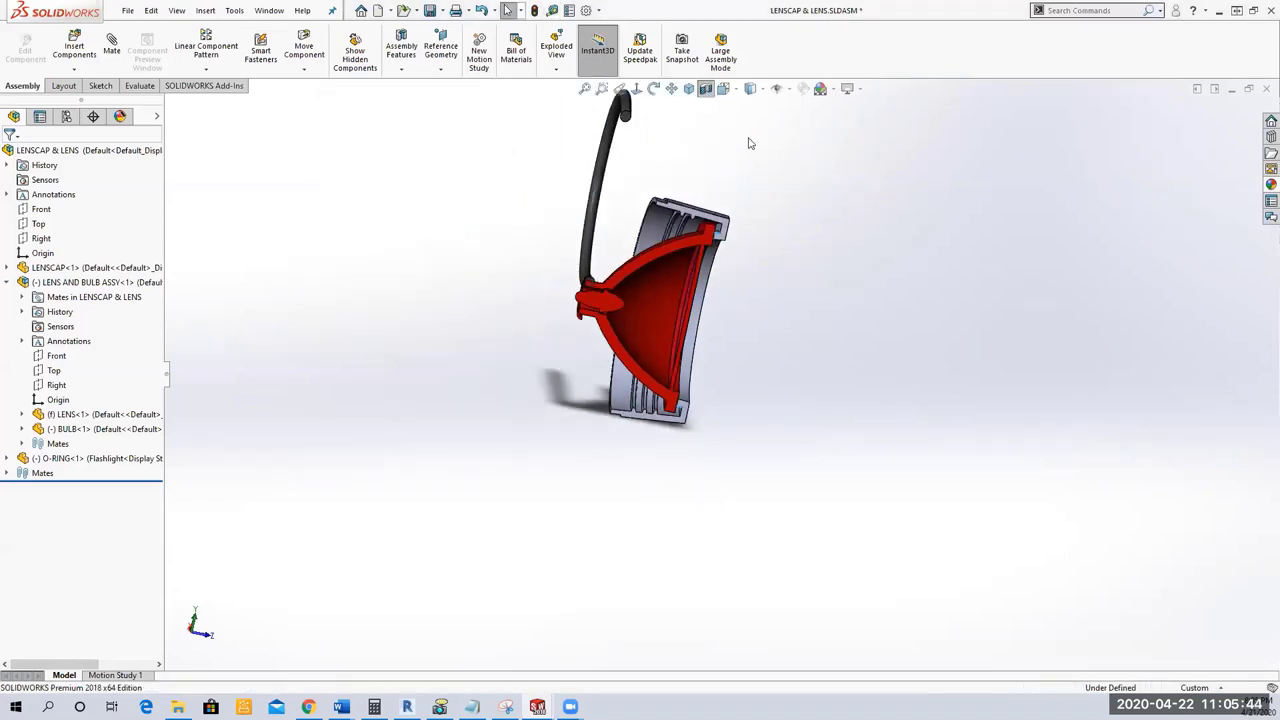
Expand the O-ring's feature tree and examine its origin relative to the lens cap in the unsectioned assembly.
{"action": "middle_click_drag", "start_coordinate": [749, 137], "coordinate": [846, 383]}
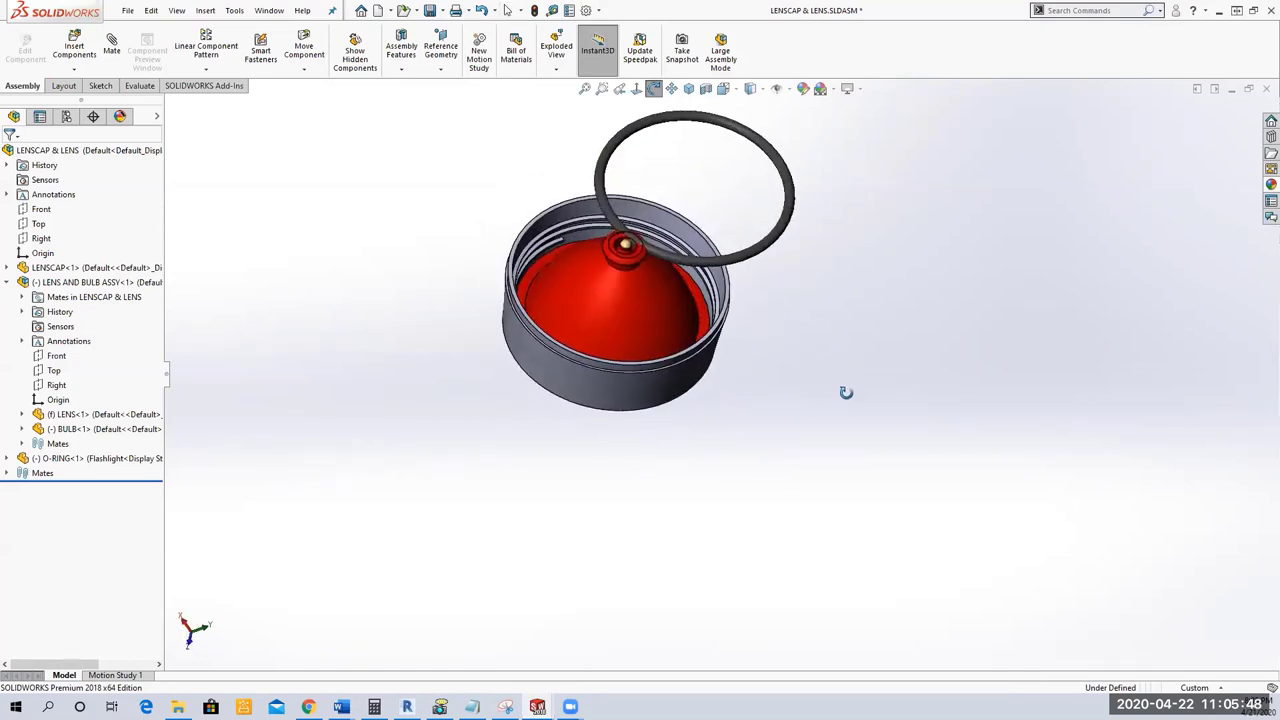
{"action": "key", "text": "Escape"}
{"action": "left_click", "coordinate": [765, 250]}
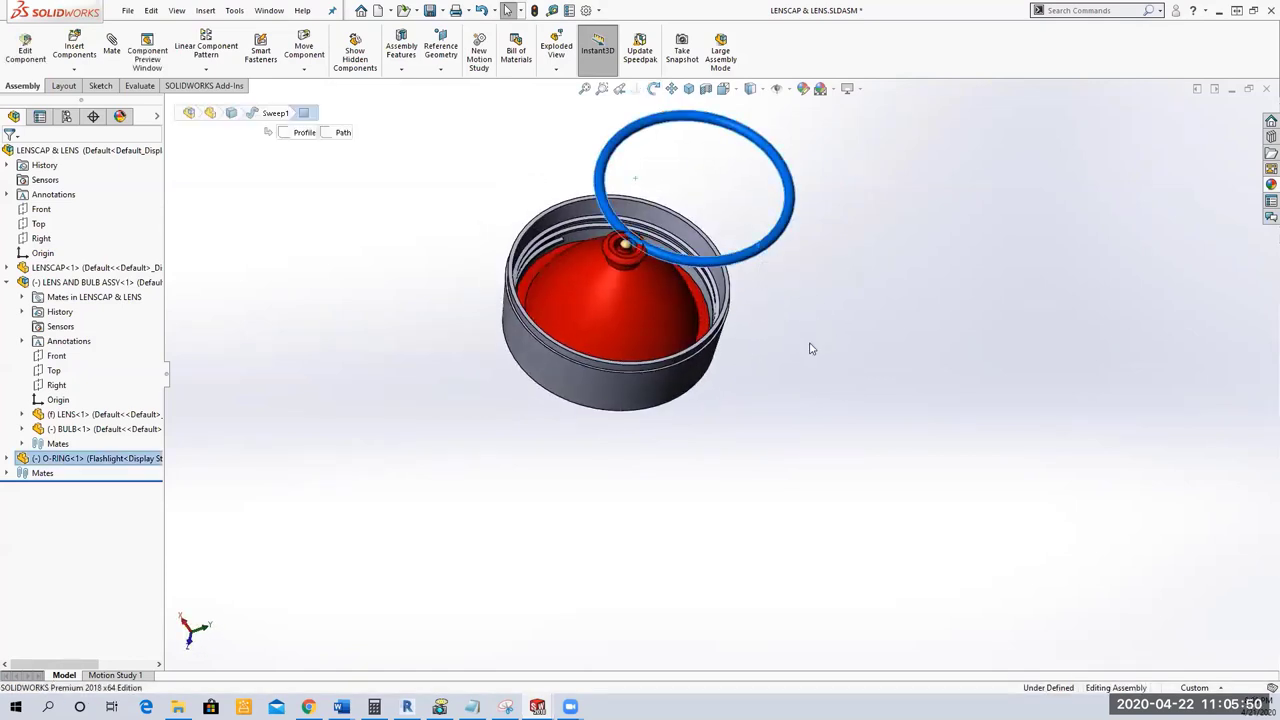
{"action": "mouse_move", "coordinate": [806, 347]}
{"action": "middle_mouse_down"}
{"action": "mouse_move", "coordinate": [766, 366]}
{"action": "mouse_move", "coordinate": [775, 220]}
{"action": "mouse_move", "coordinate": [802, 215]}
{"action": "mouse_move", "coordinate": [817, 354]}
{"action": "middle_mouse_up"}
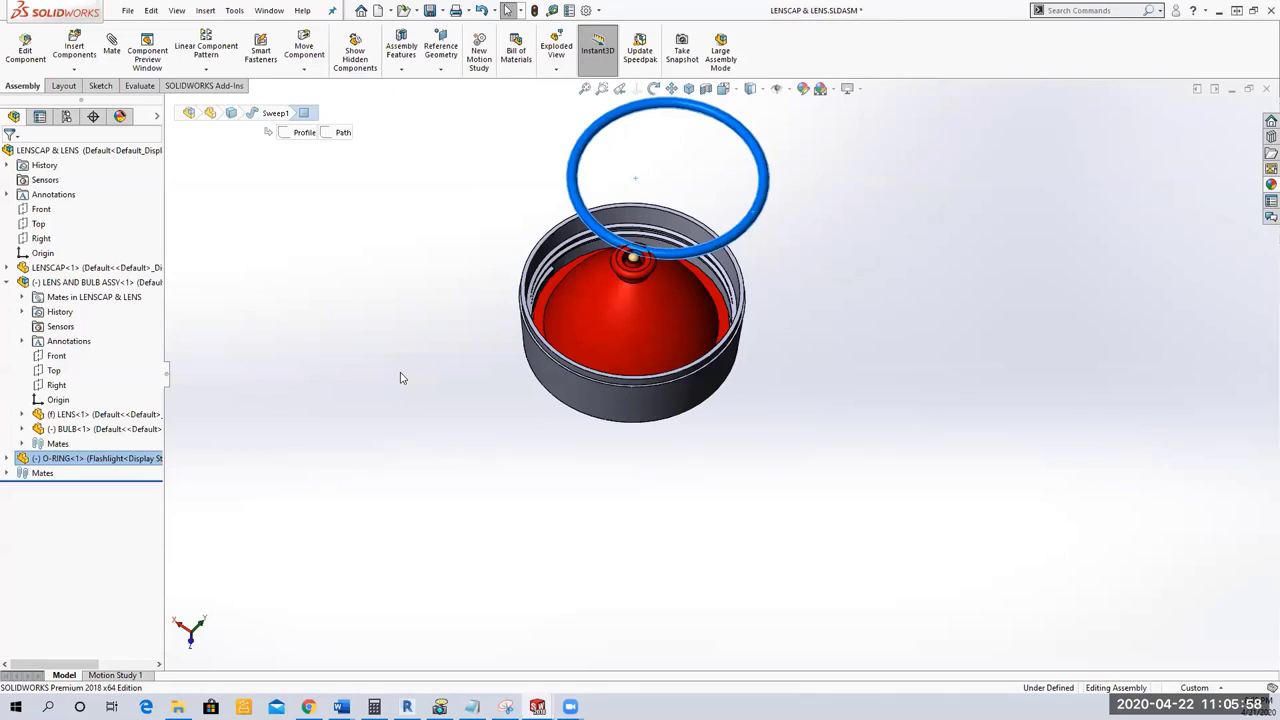
{"action": "left_click", "coordinate": [8, 459]}
{"action": "left_click", "coordinate": [58, 576]}
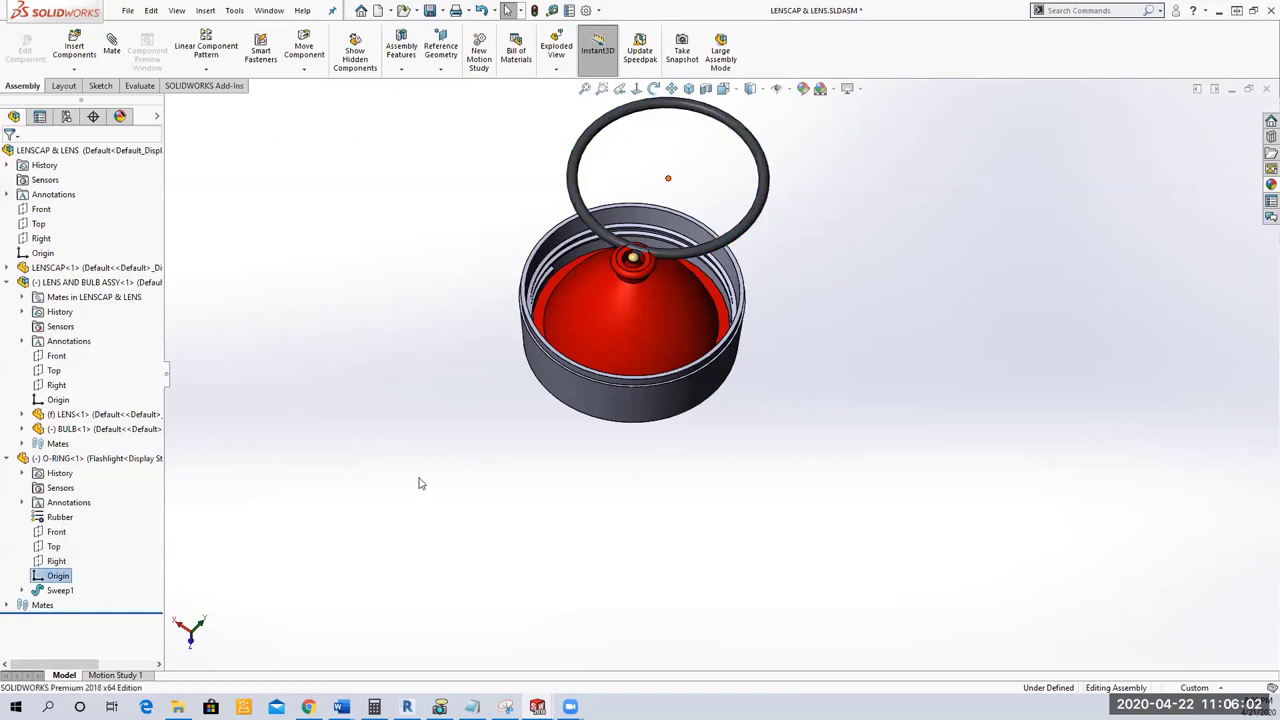
{"action": "middle_click_drag", "start_coordinate": [421, 484], "coordinate": [390, 398]}
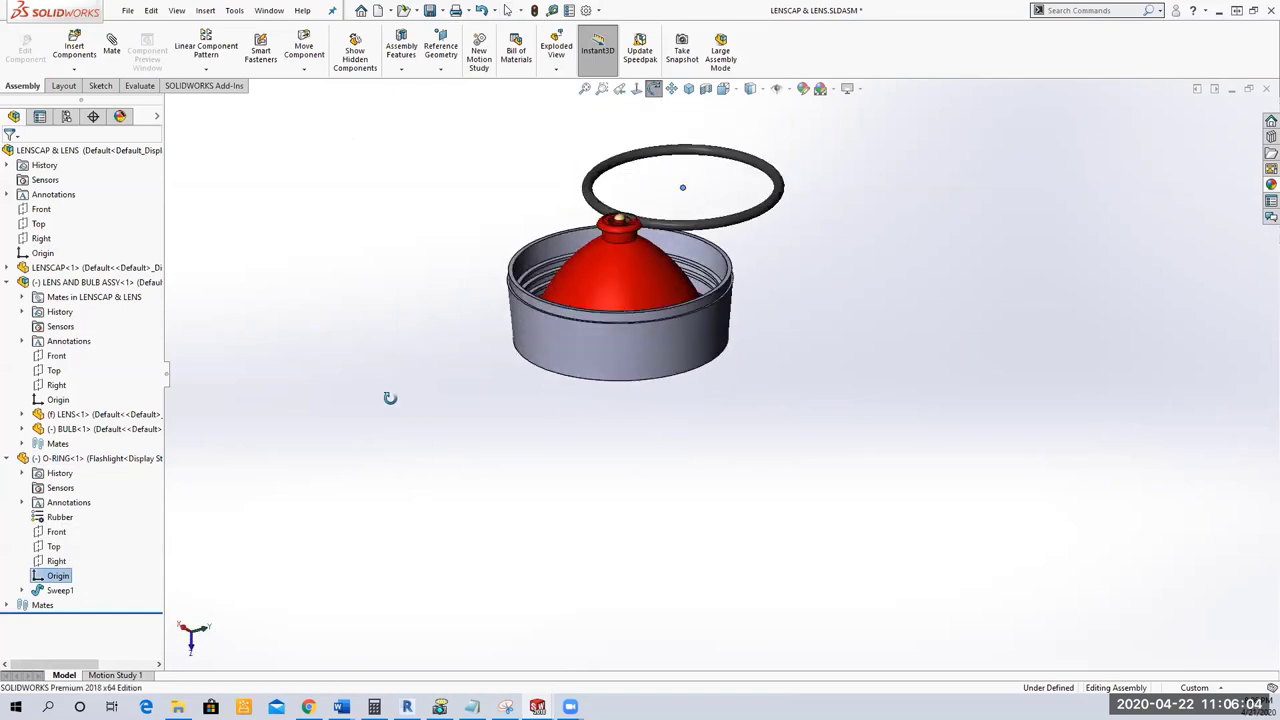
{"action": "left_click", "coordinate": [346, 377]}
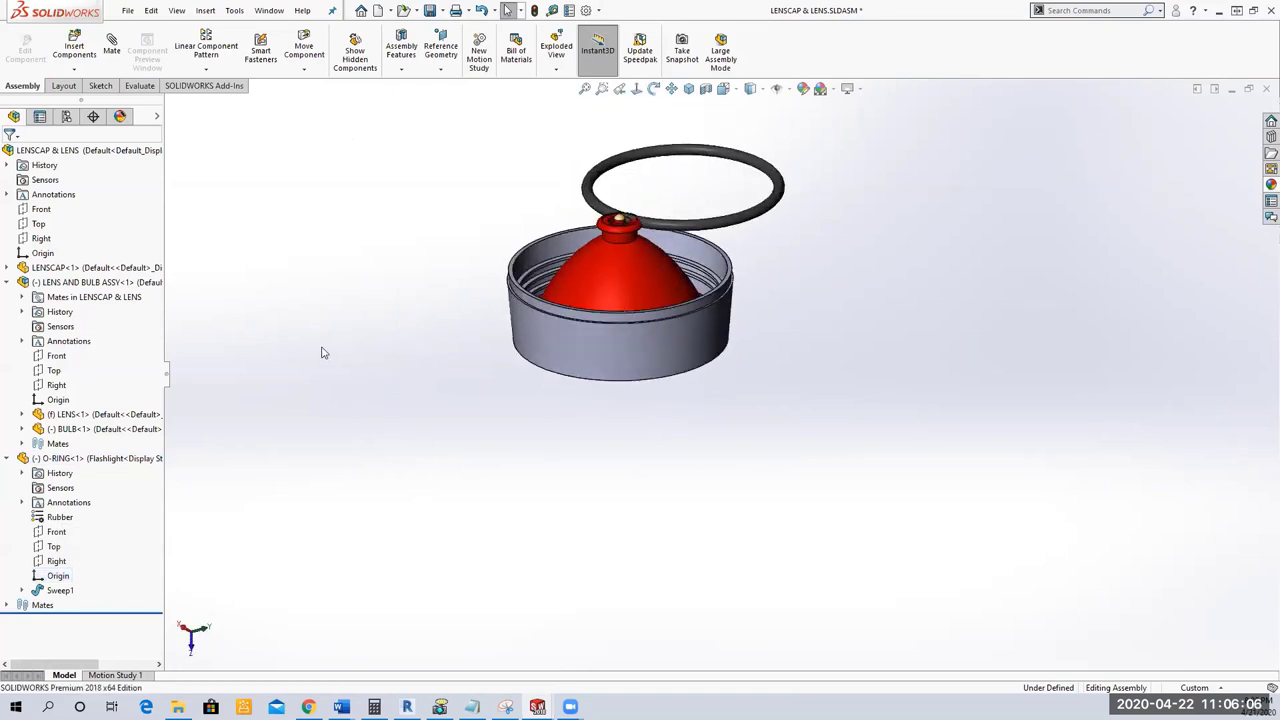
Mate the O-ring's Top plane coincident with the assembly's Top plane.
{"action": "left_click", "coordinate": [50, 548]}
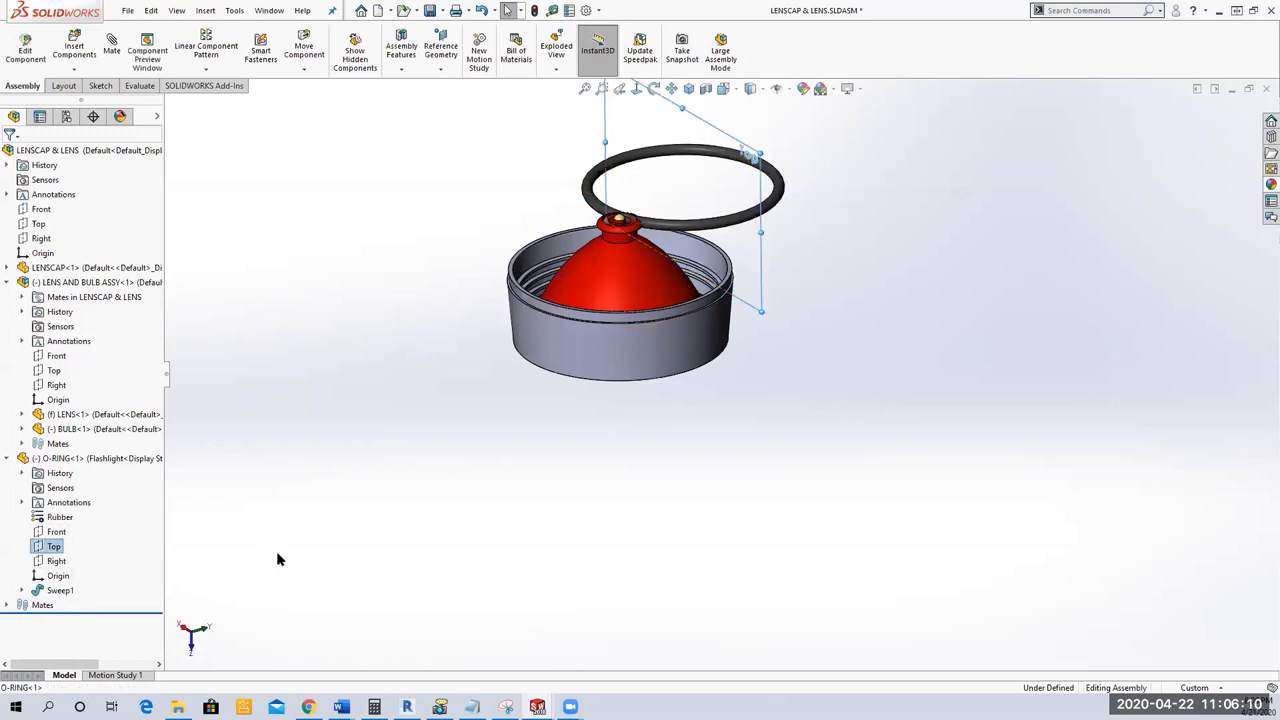
{"action": "left_click", "coordinate": [40, 224], "text": "ctrl"}
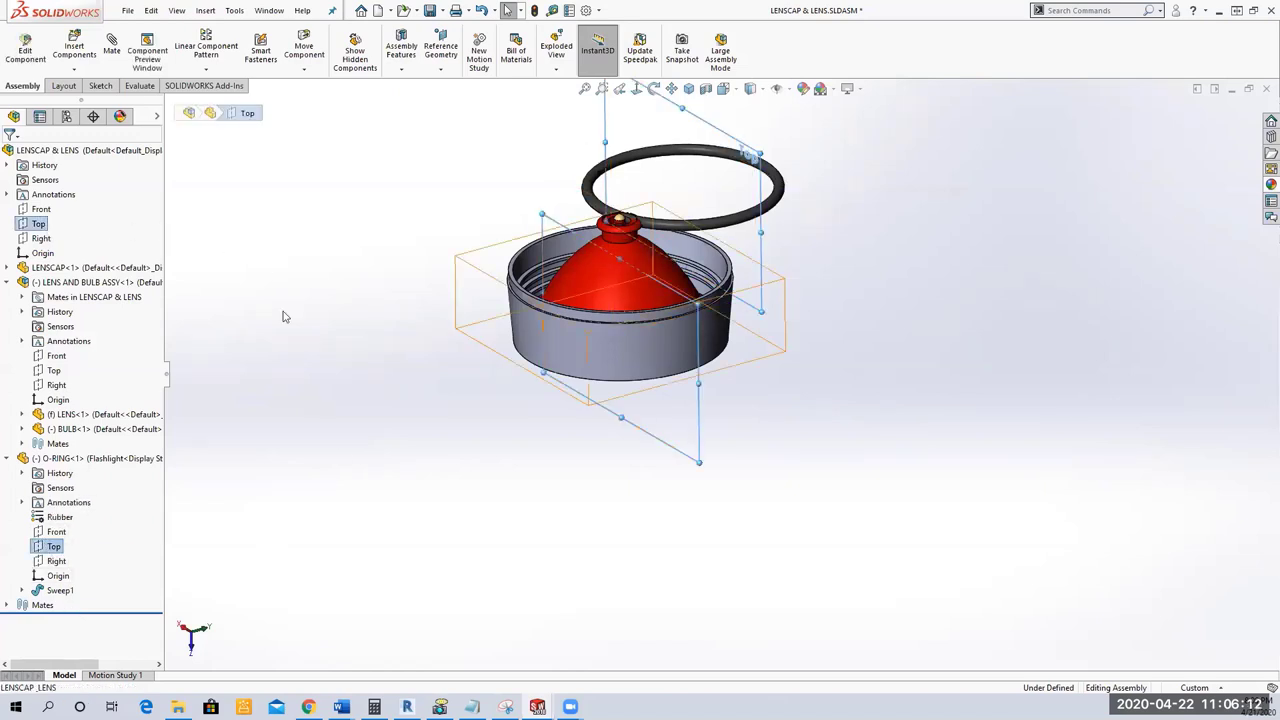
{"action": "left_click", "coordinate": [111, 45]}
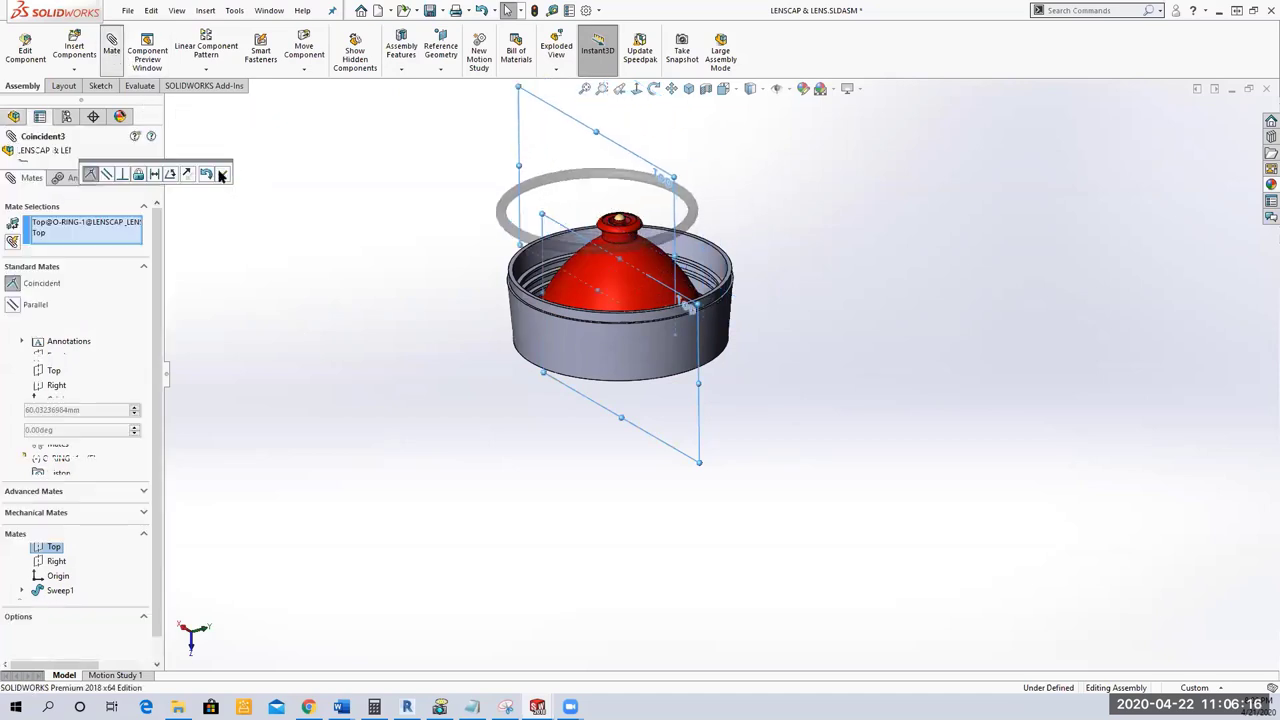
{"action": "left_click", "coordinate": [221, 175]}
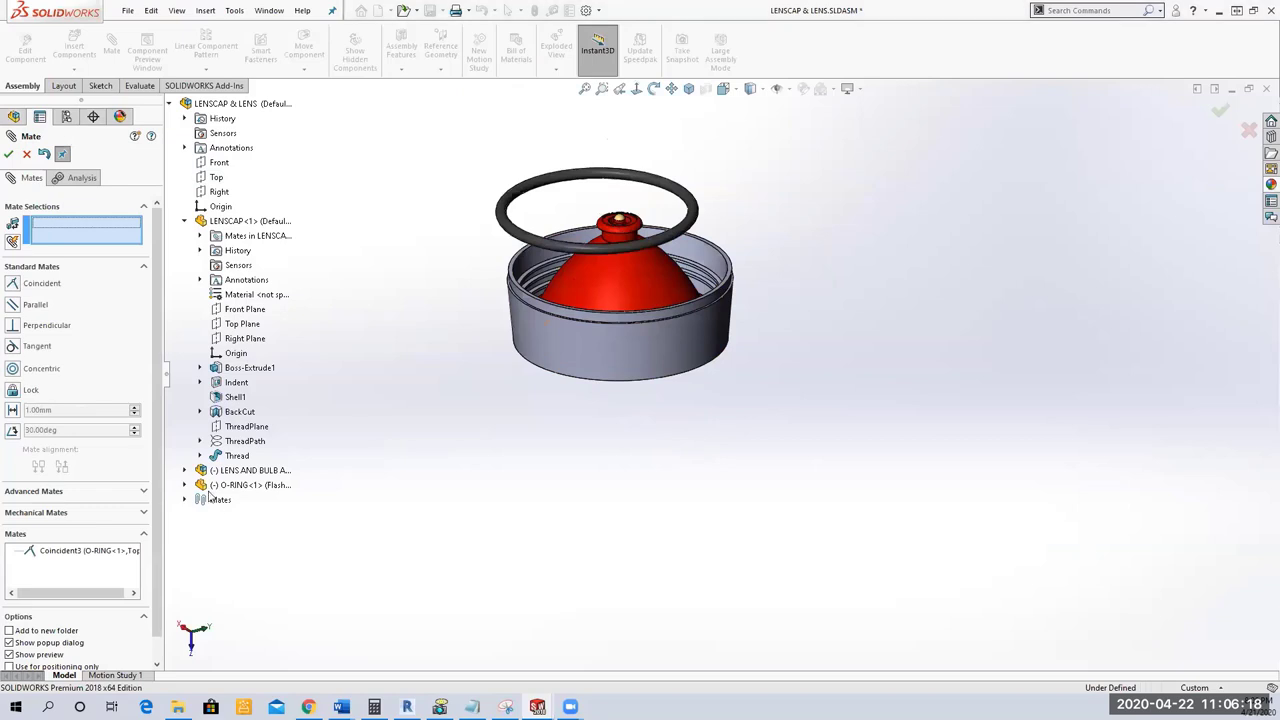
Mate the O-ring's Right plane coincident with the assembly's Right plane, and close the Mate command.
{"action": "left_click", "coordinate": [184, 485]}
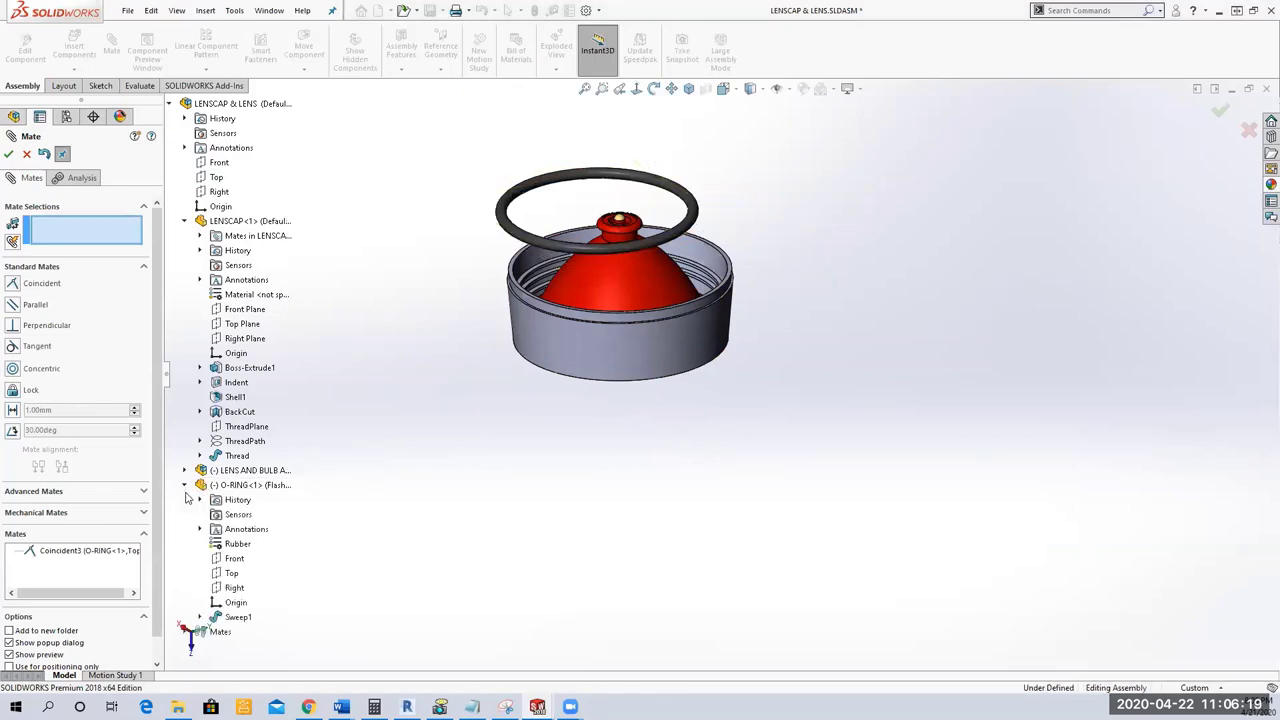
{"action": "left_click", "coordinate": [234, 588]}
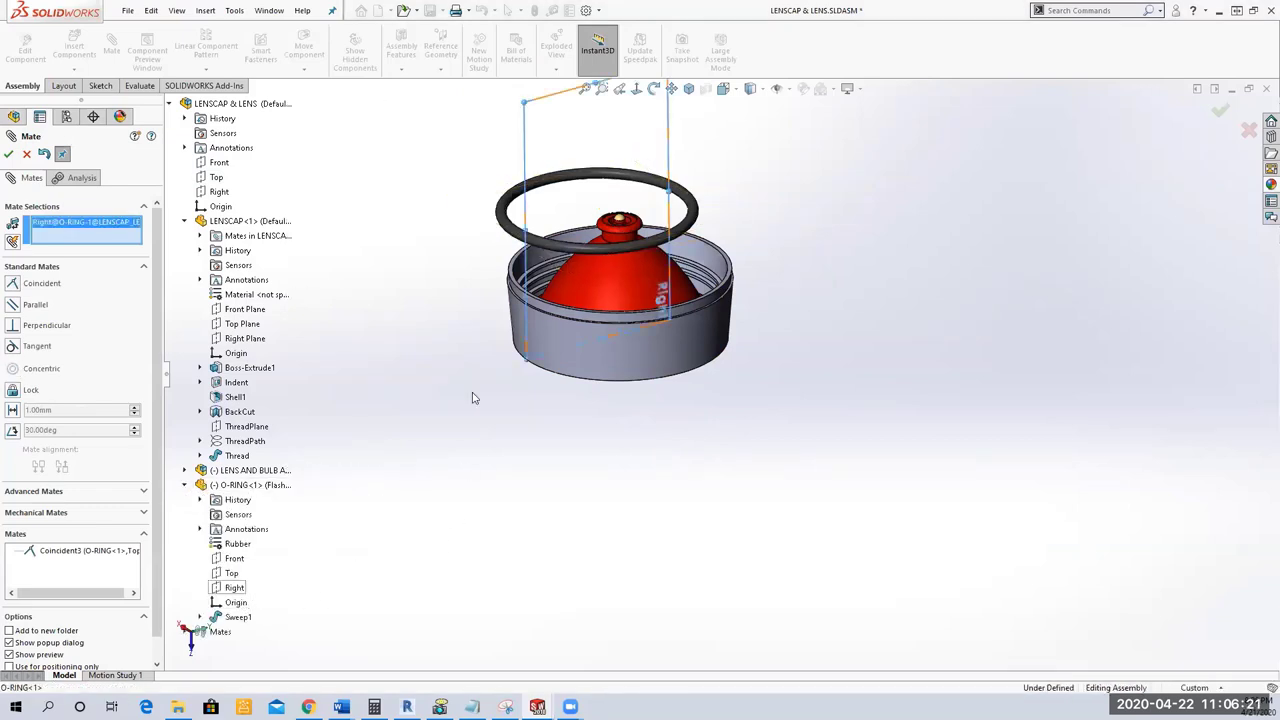
{"action": "left_click", "coordinate": [220, 192]}
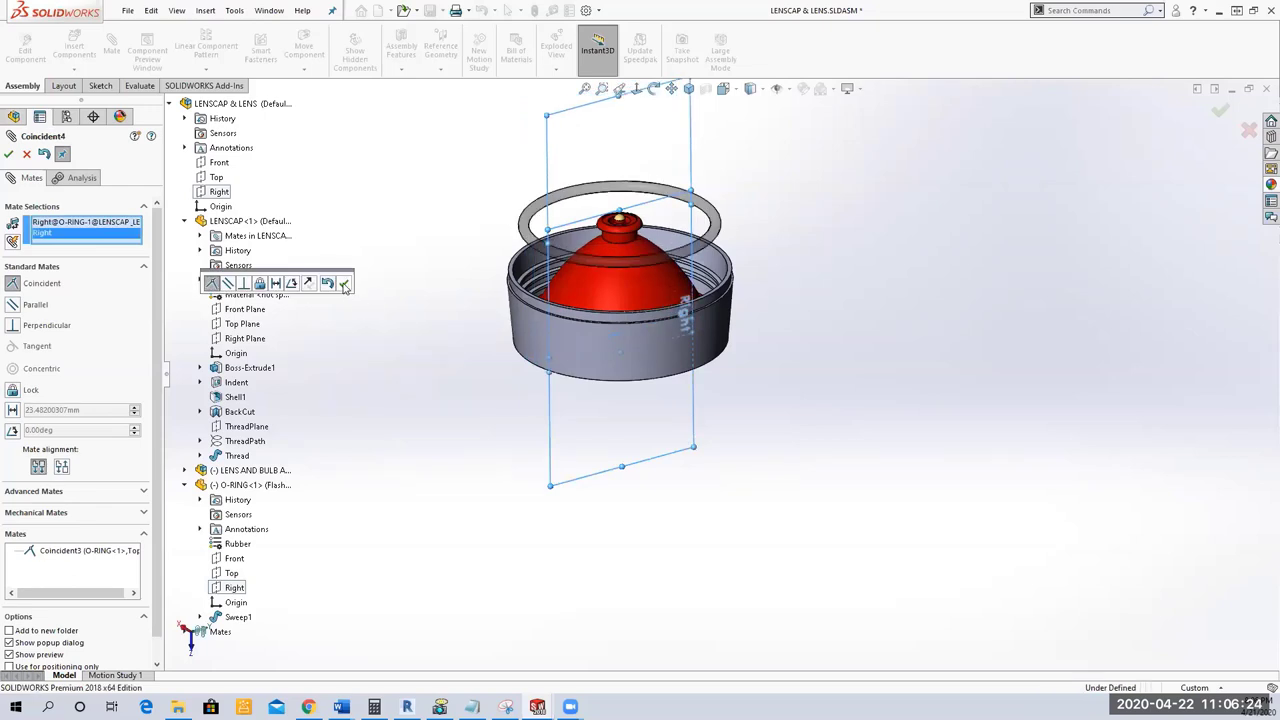
{"action": "left_click", "coordinate": [344, 285]}
{"action": "mouse_move", "coordinate": [454, 334]}
{"action": "middle_mouse_down"}
{"action": "mouse_move", "coordinate": [471, 274]}
{"action": "mouse_move", "coordinate": [463, 543]}
{"action": "mouse_move", "coordinate": [434, 589]}
{"action": "mouse_move", "coordinate": [457, 583]}
{"action": "mouse_move", "coordinate": [446, 583]}
{"action": "mouse_move", "coordinate": [503, 366]}
{"action": "mouse_move", "coordinate": [457, 323]}
{"action": "mouse_move", "coordinate": [447, 354]}
{"action": "middle_mouse_up"}
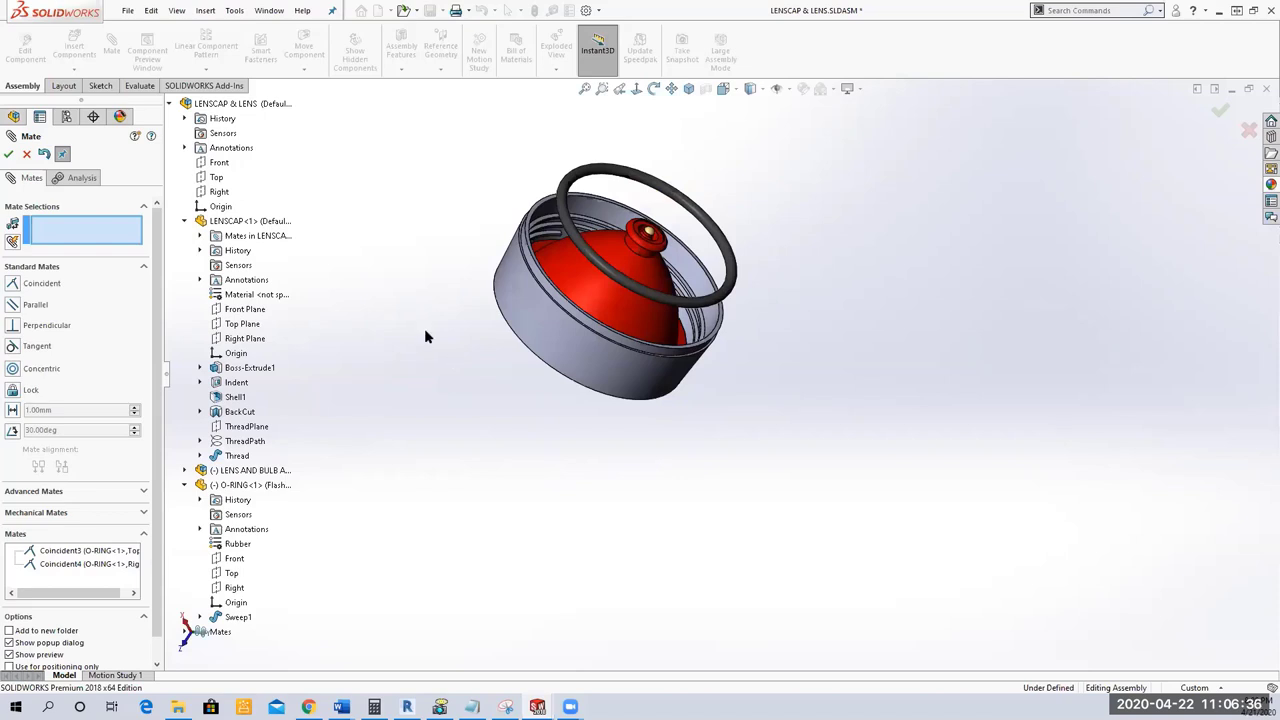
{"action": "key", "text": "Escape"}
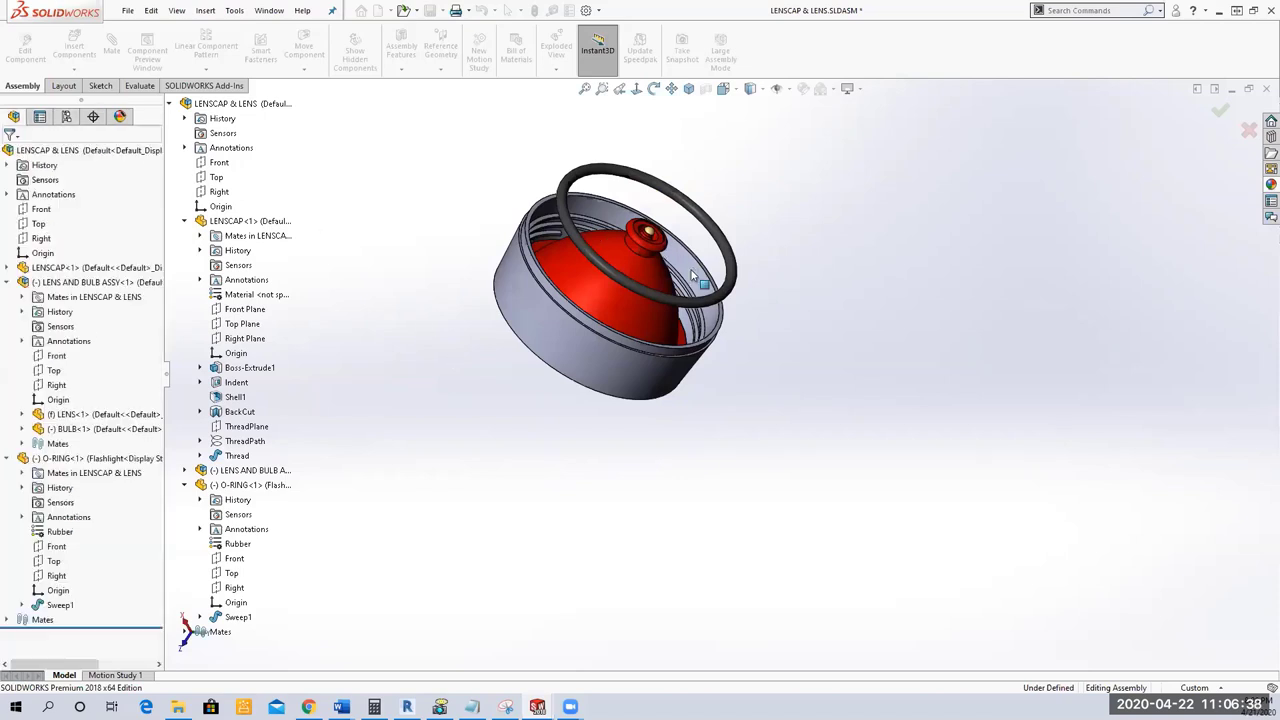
Pull the O-ring along its axis away from the lens cap and preview its Top and Front planes.
{"action": "left_click", "coordinate": [720, 300]}
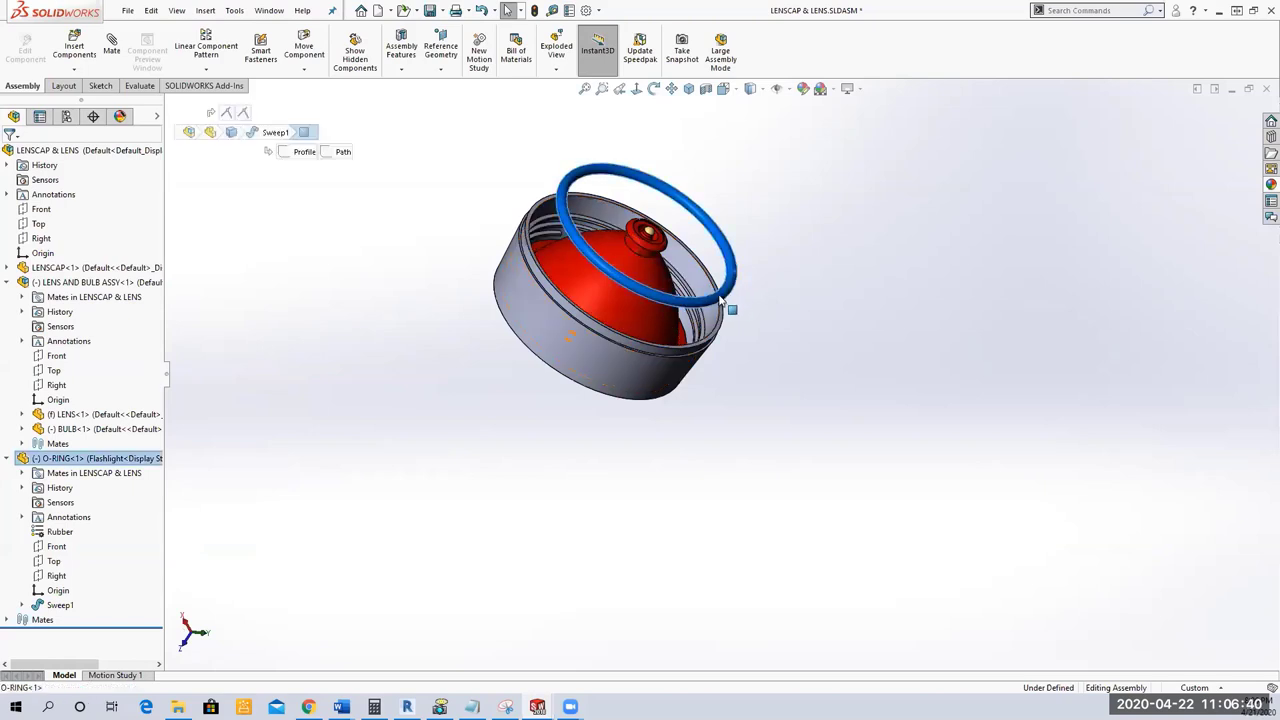
{"action": "left_click_drag", "start_coordinate": [720, 300], "coordinate": [787, 237]}
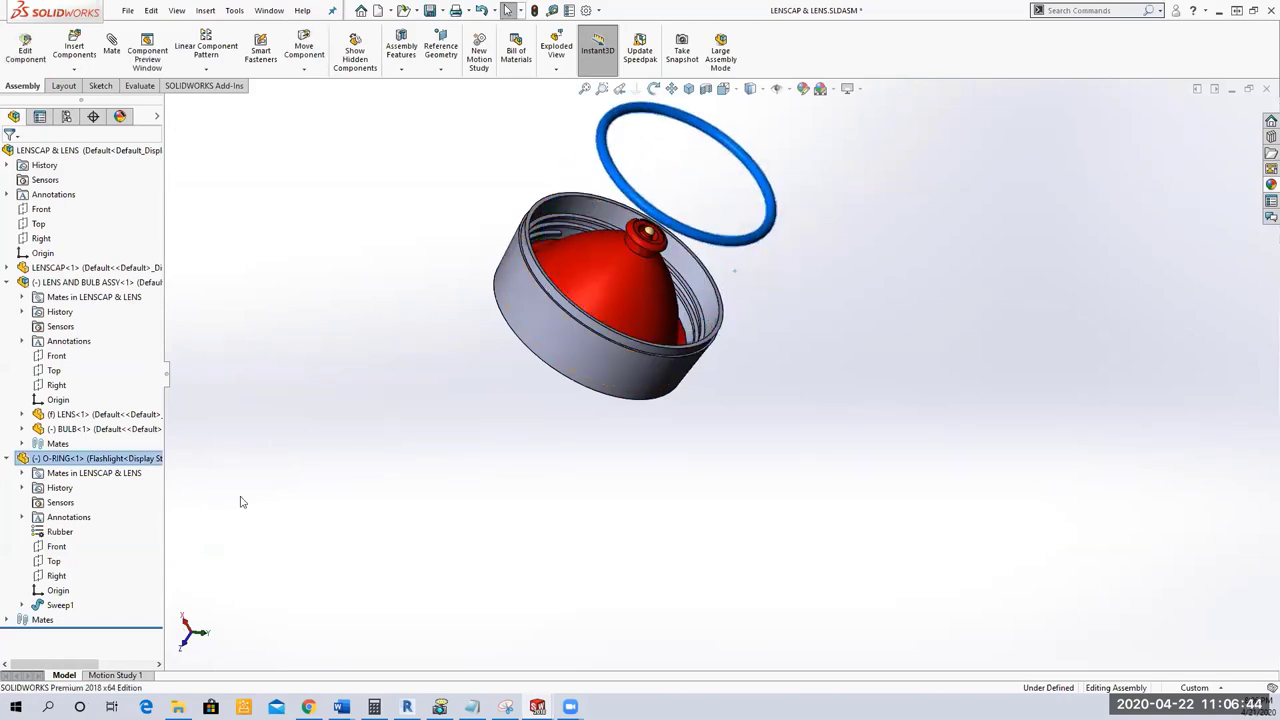
{"action": "left_click", "coordinate": [54, 561]}
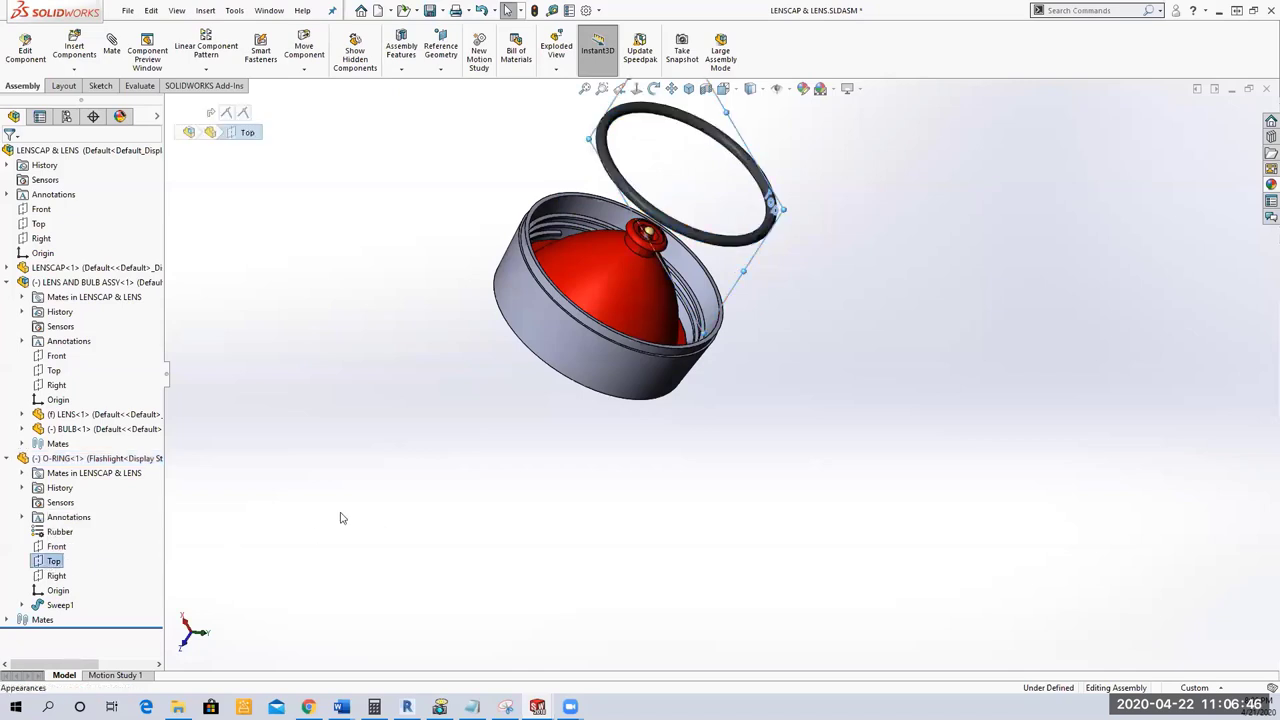
{"action": "left_click", "coordinate": [56, 547]}
{"action": "middle_click_drag", "start_coordinate": [479, 462], "coordinate": [571, 452]}
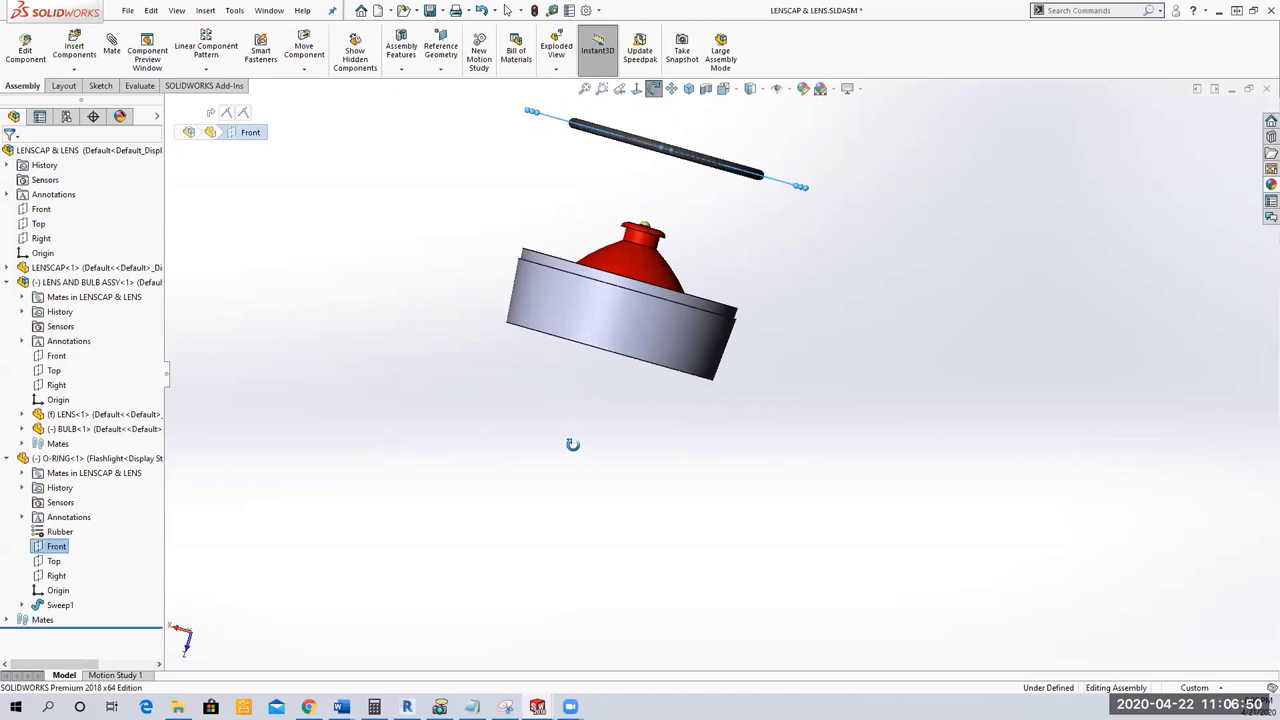
{"action": "key", "text": "Escape"}
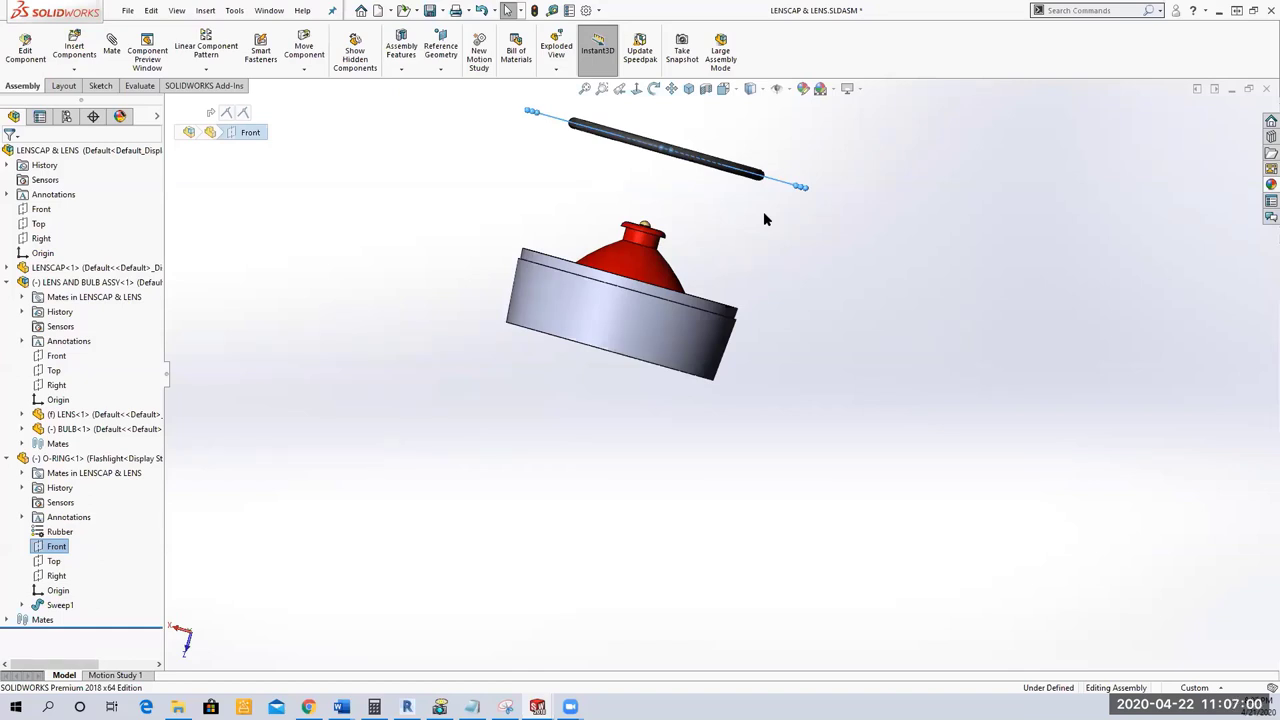
{"action": "left_click", "coordinate": [111, 48]}
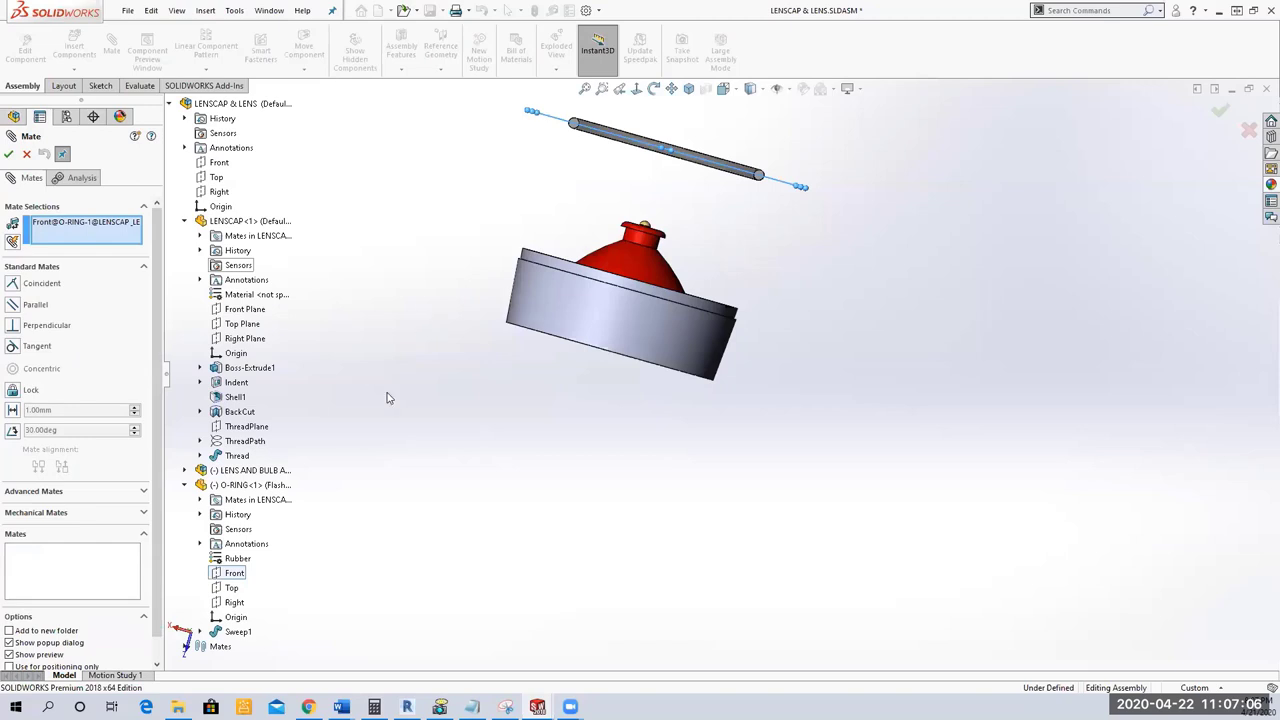
{"action": "middle_click_drag", "start_coordinate": [523, 434], "coordinate": [387, 225]}
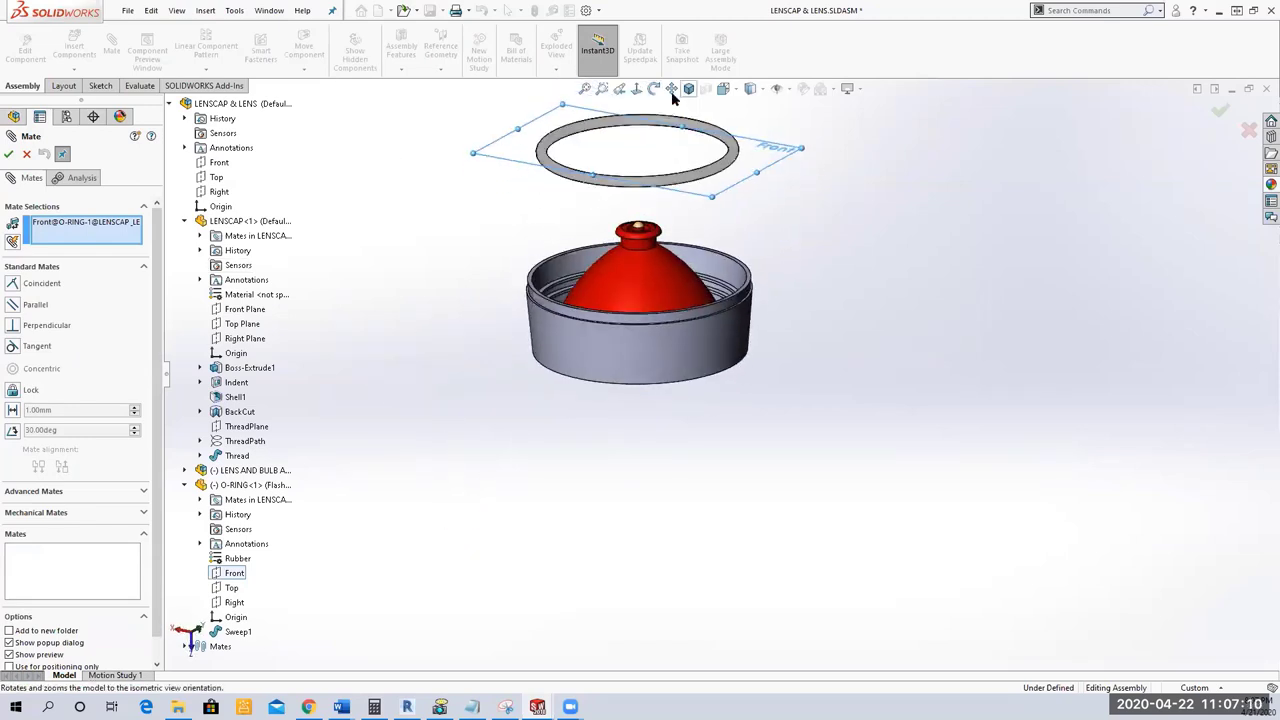
{"action": "left_click", "coordinate": [27, 153]}
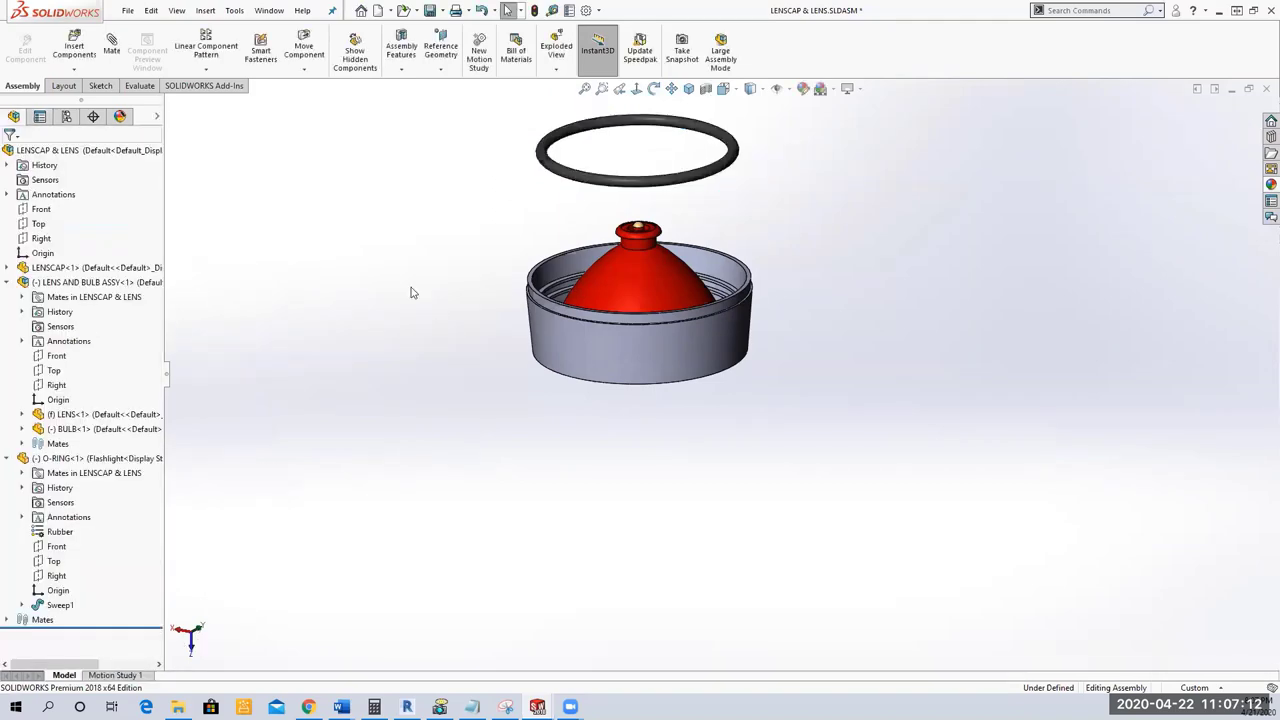
Section the assembly along the Right plane and add a 3 mm distance mate between the O-ring's Front plane and the floor of the lens cap's recess.
{"action": "left_click", "coordinate": [705, 92]}
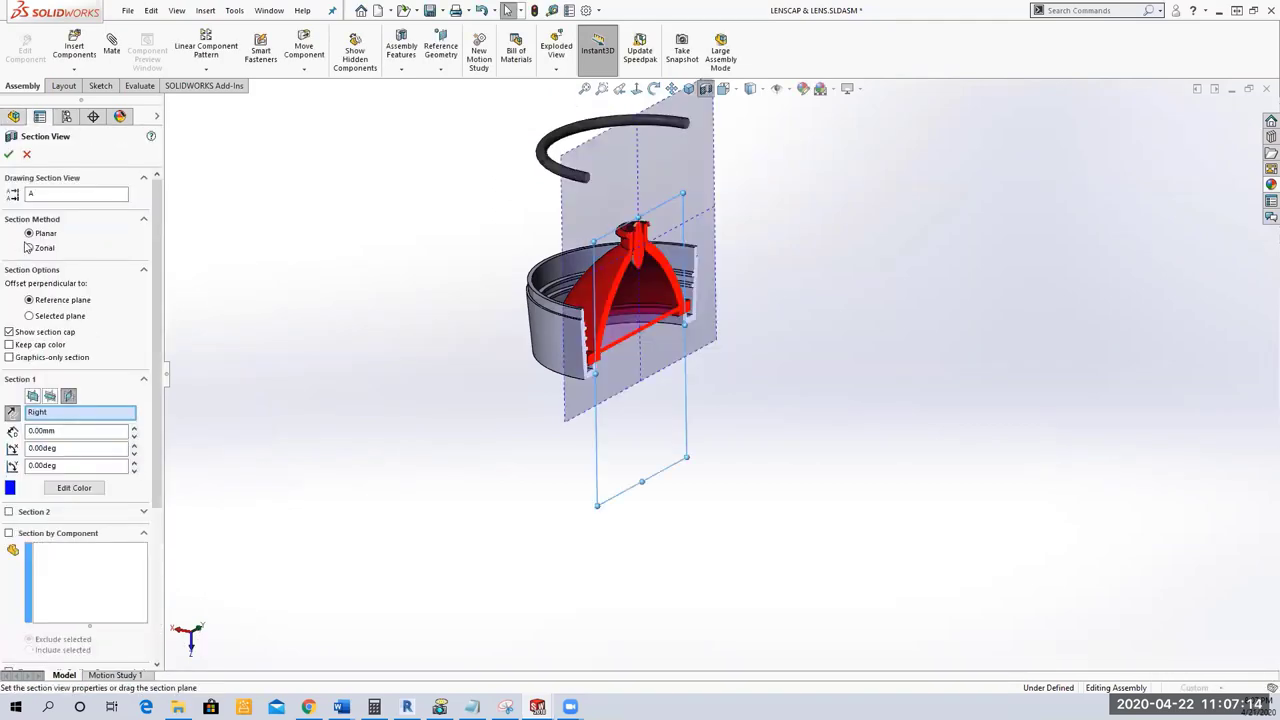
{"action": "left_click", "coordinate": [8, 155]}
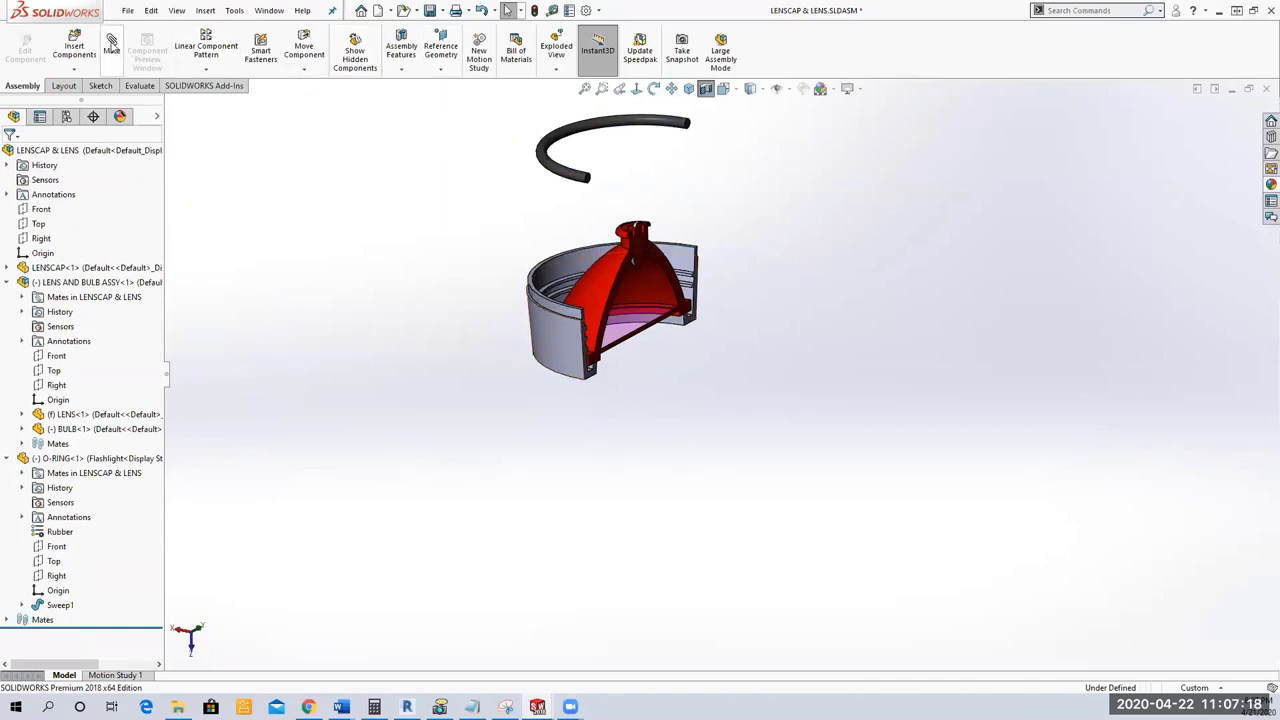
{"action": "left_click", "coordinate": [111, 47]}
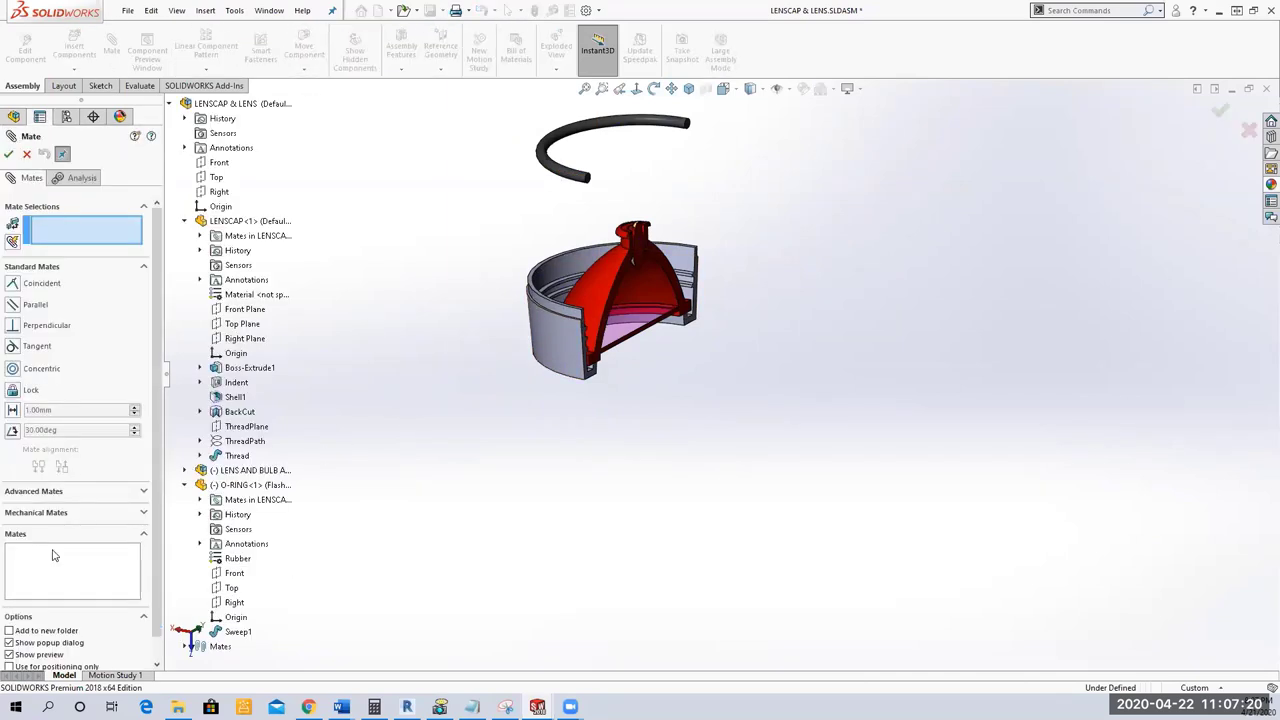
{"action": "left_click", "coordinate": [233, 572]}
{"action": "middle_click_drag", "start_coordinate": [499, 495], "coordinate": [663, 477]}
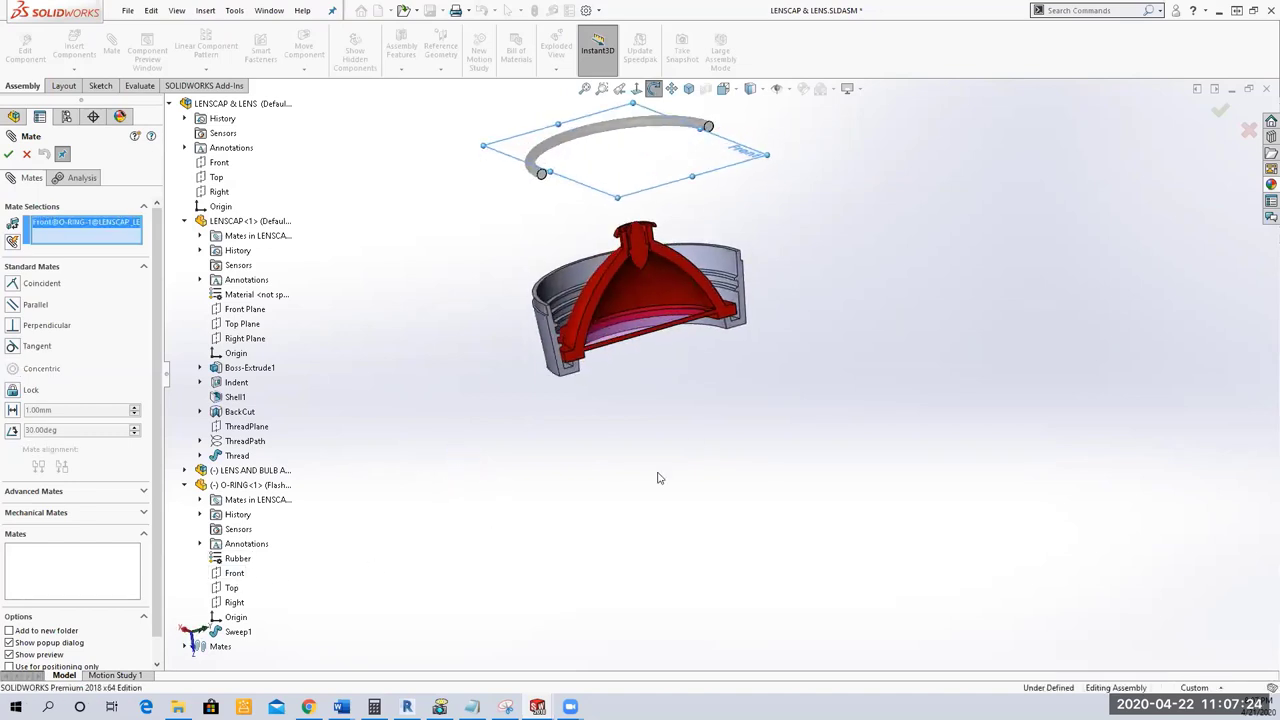
{"action": "scroll", "coordinate": [747, 320], "scroll_direction": "down", "scroll_amount": 5}
{"action": "scroll", "coordinate": [747, 326], "scroll_direction": "down", "scroll_amount": 2}
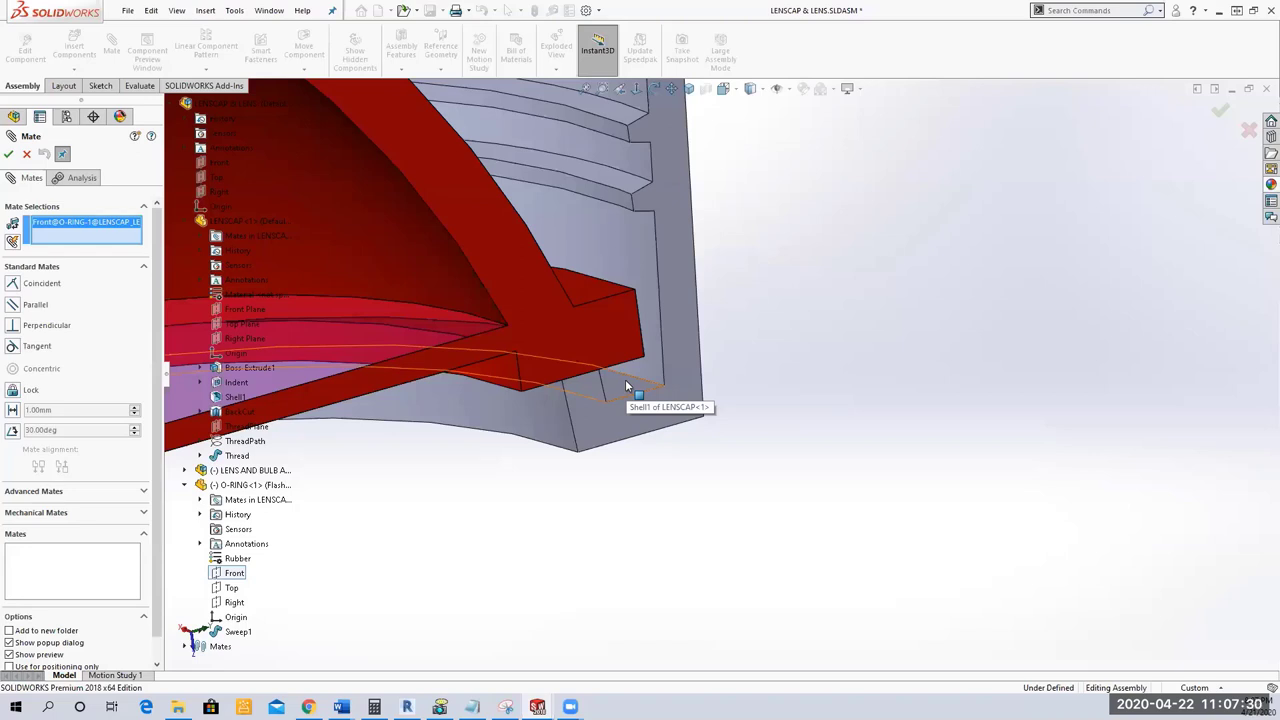
{"action": "left_click", "coordinate": [625, 379]}
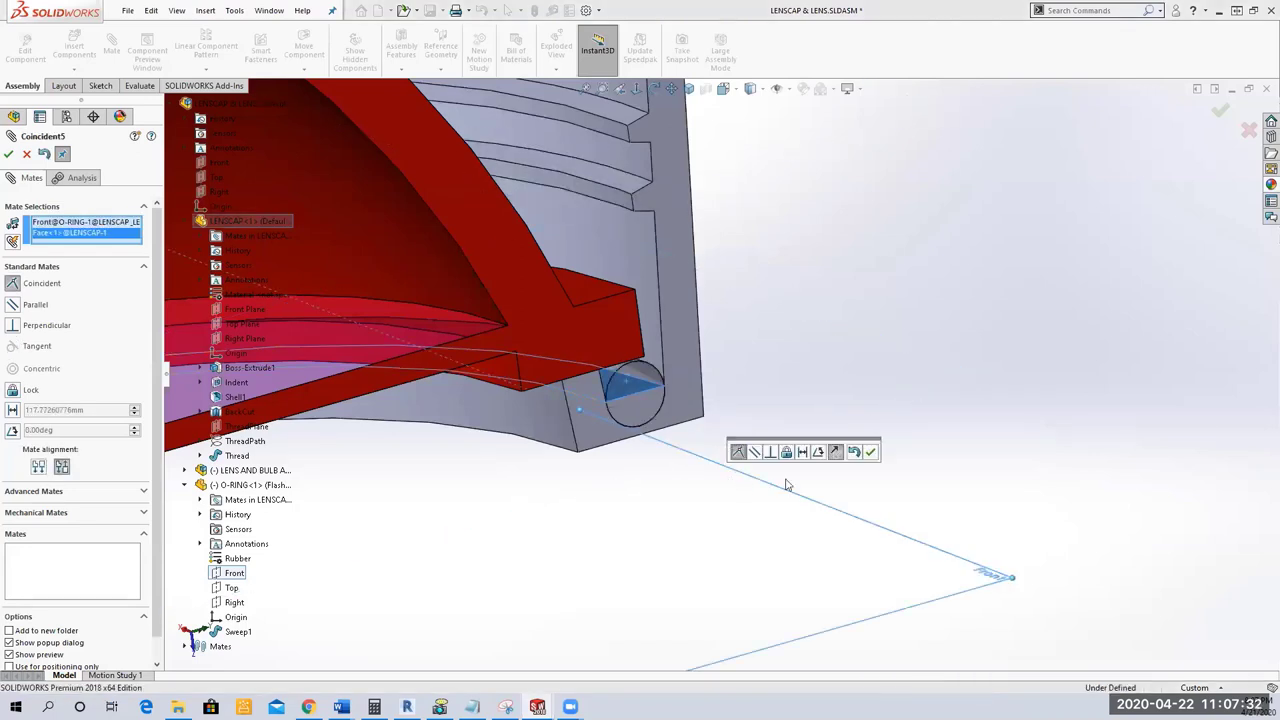
{"action": "left_click", "coordinate": [802, 452]}
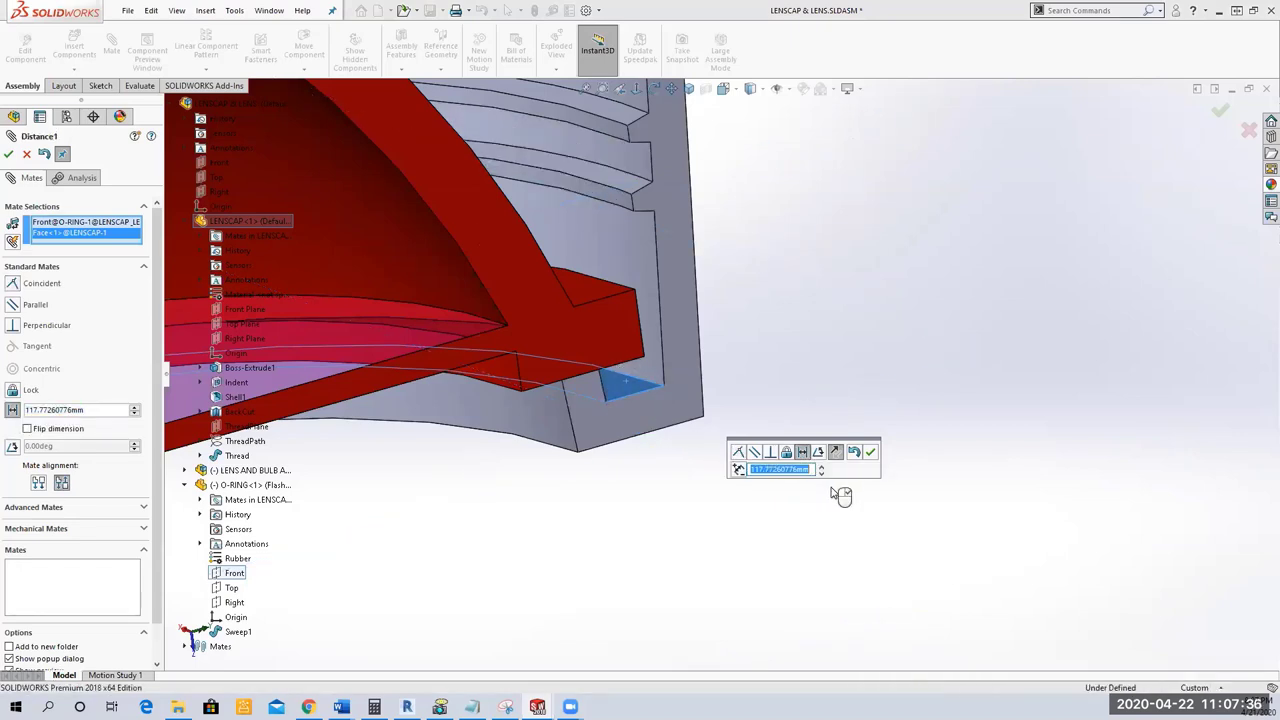
{"action": "type", "text": "3"}
{"action": "key", "text": "Return"}
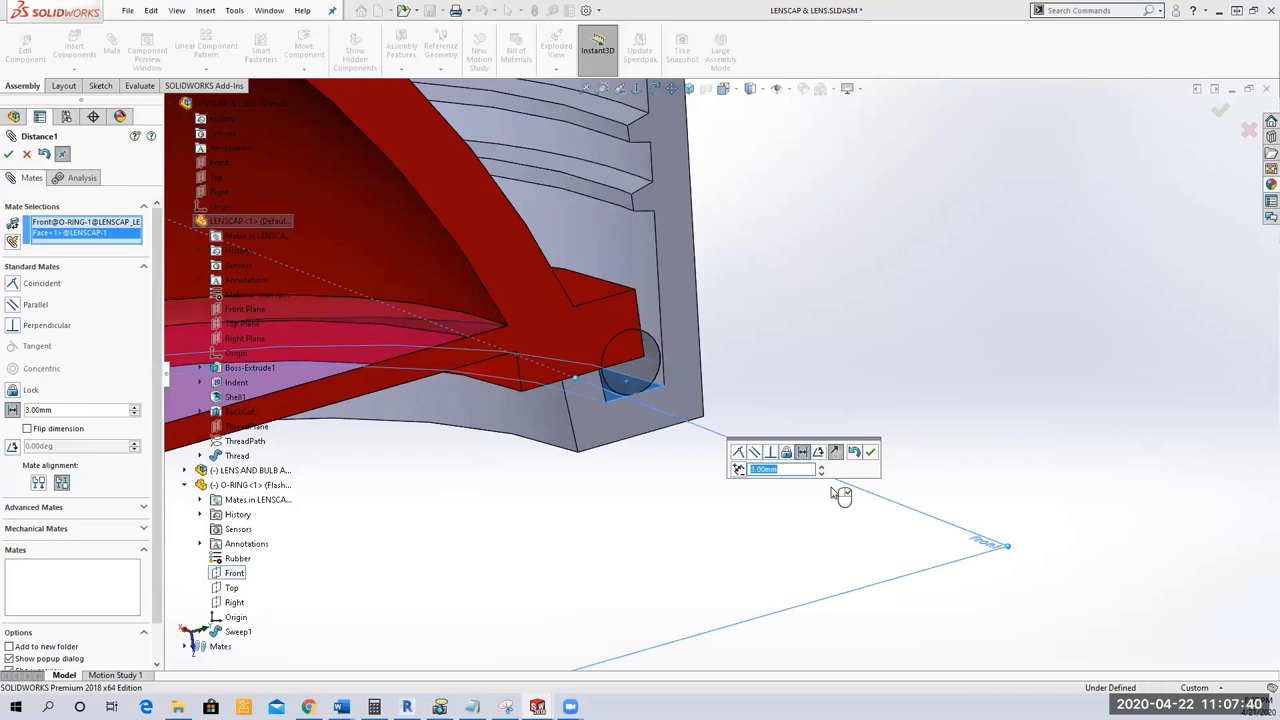
{"action": "left_click", "coordinate": [870, 452]}
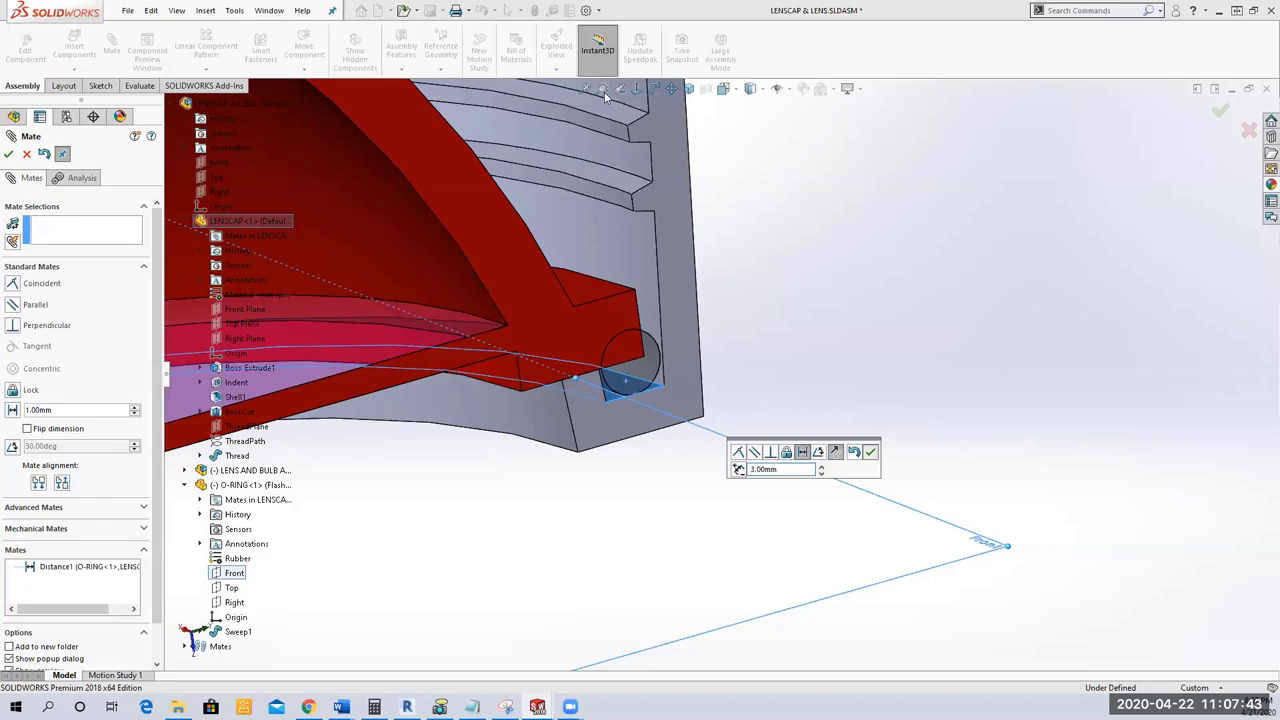
{"action": "left_click", "coordinate": [26, 153]}
Examine how the O-ring sits between the lens rim and the recess, viewing normal to the lens cap's section face.
{"action": "middle_click_drag", "start_coordinate": [610, 453], "coordinate": [583, 491]}
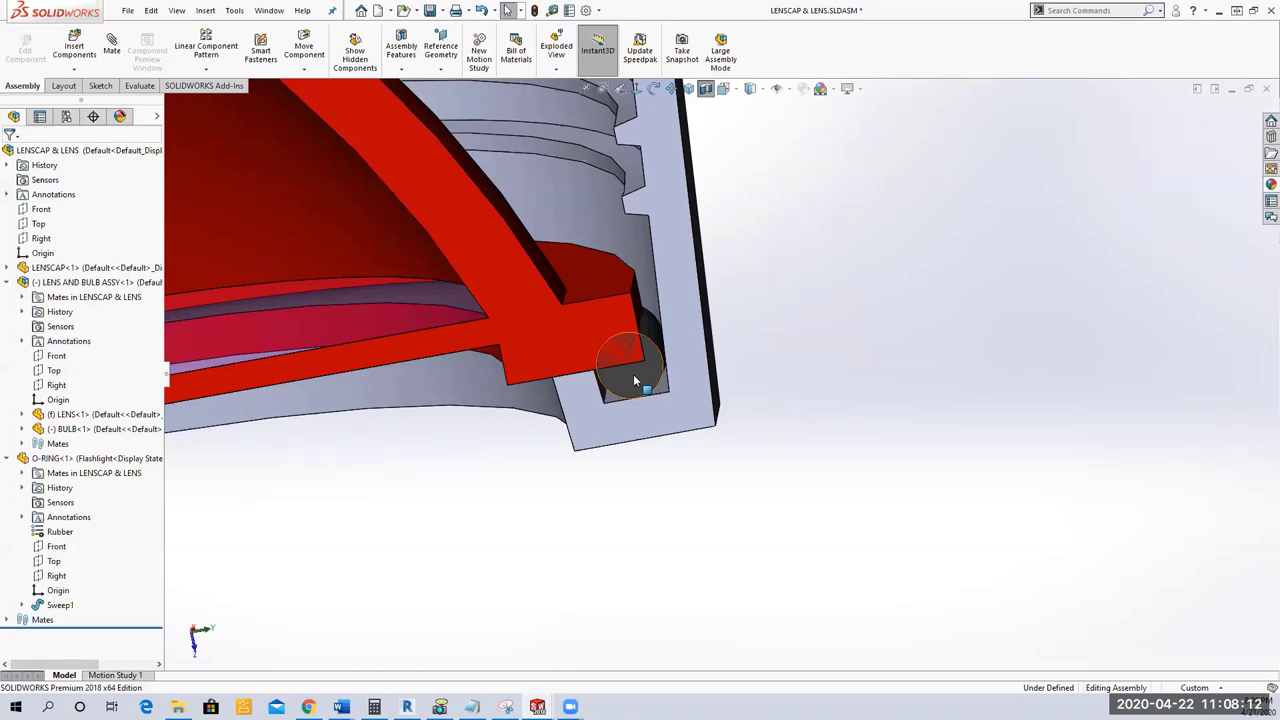
{"action": "middle_click_drag", "start_coordinate": [660, 463], "coordinate": [634, 434]}
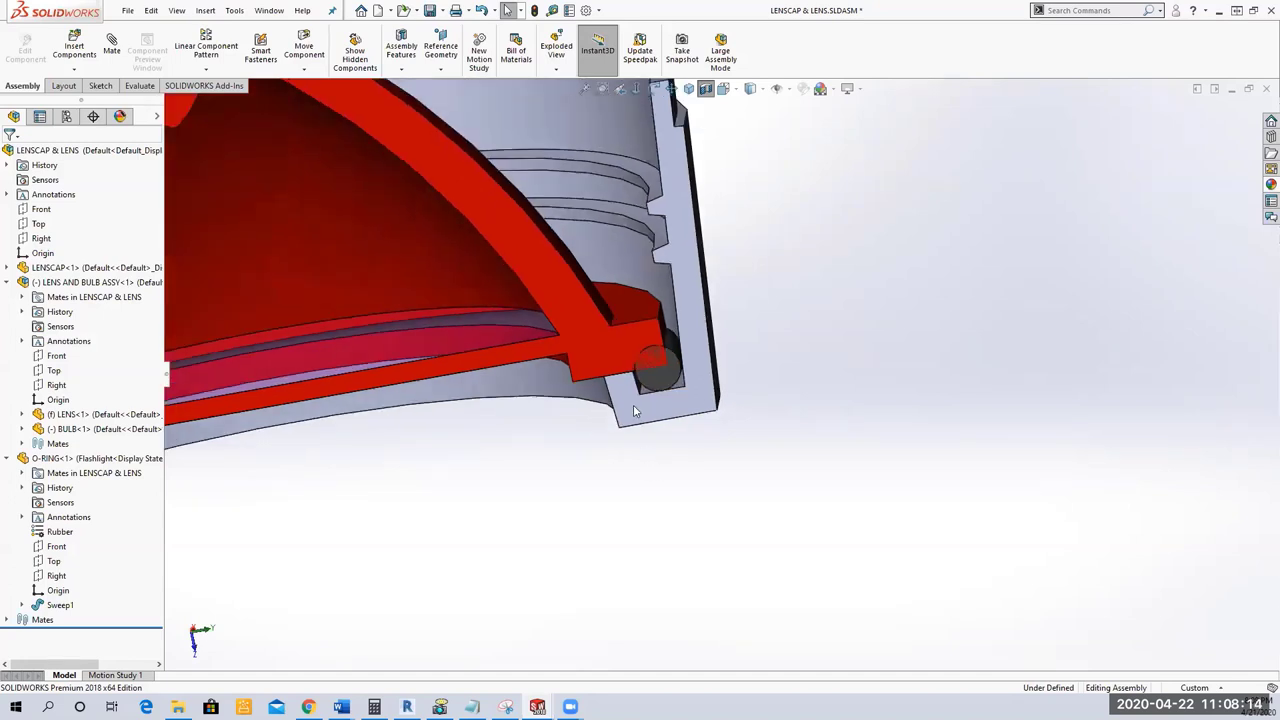
{"action": "left_click", "coordinate": [634, 411]}
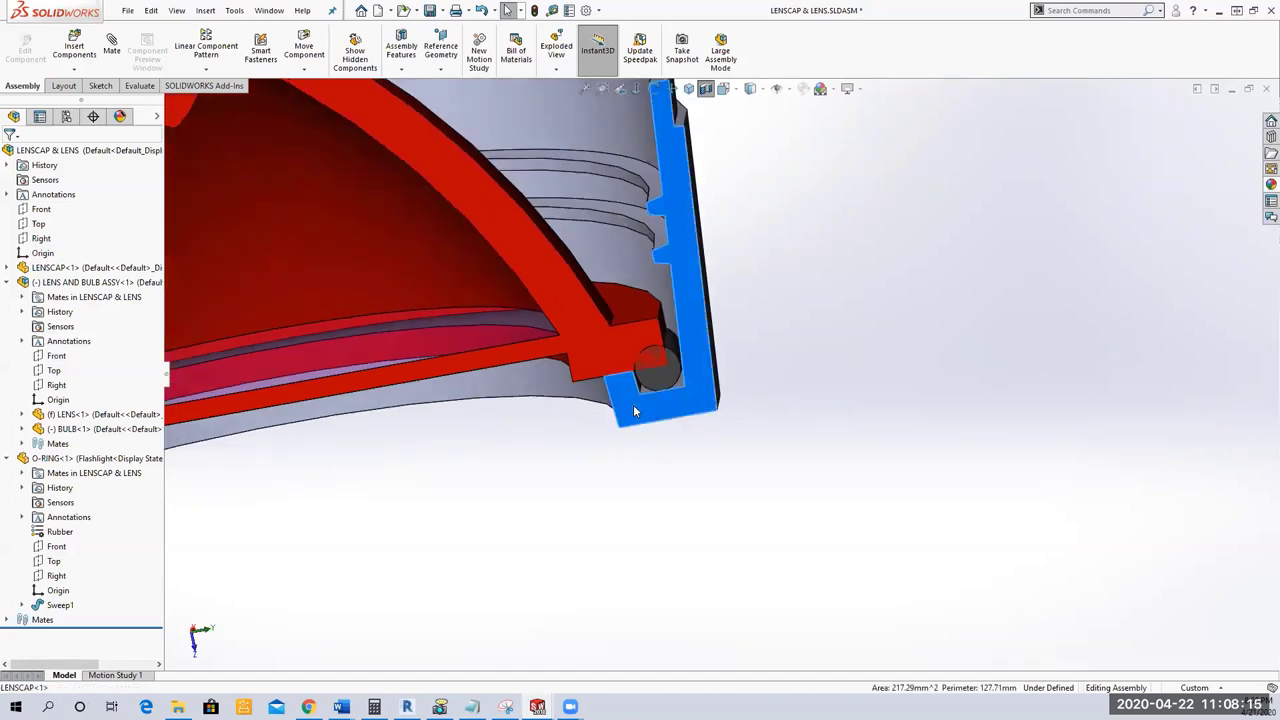
{"action": "left_click", "coordinate": [640, 90]}
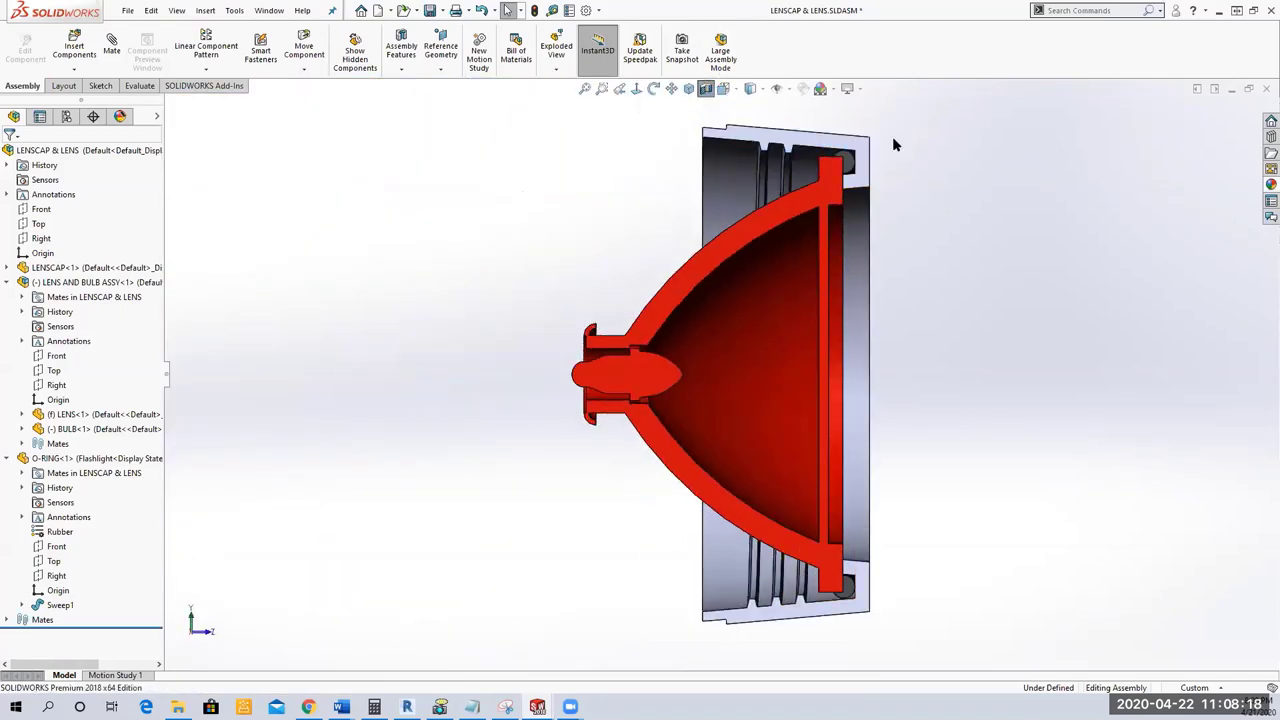
{"action": "scroll", "coordinate": [895, 145], "scroll_direction": "down", "scroll_amount": 3}
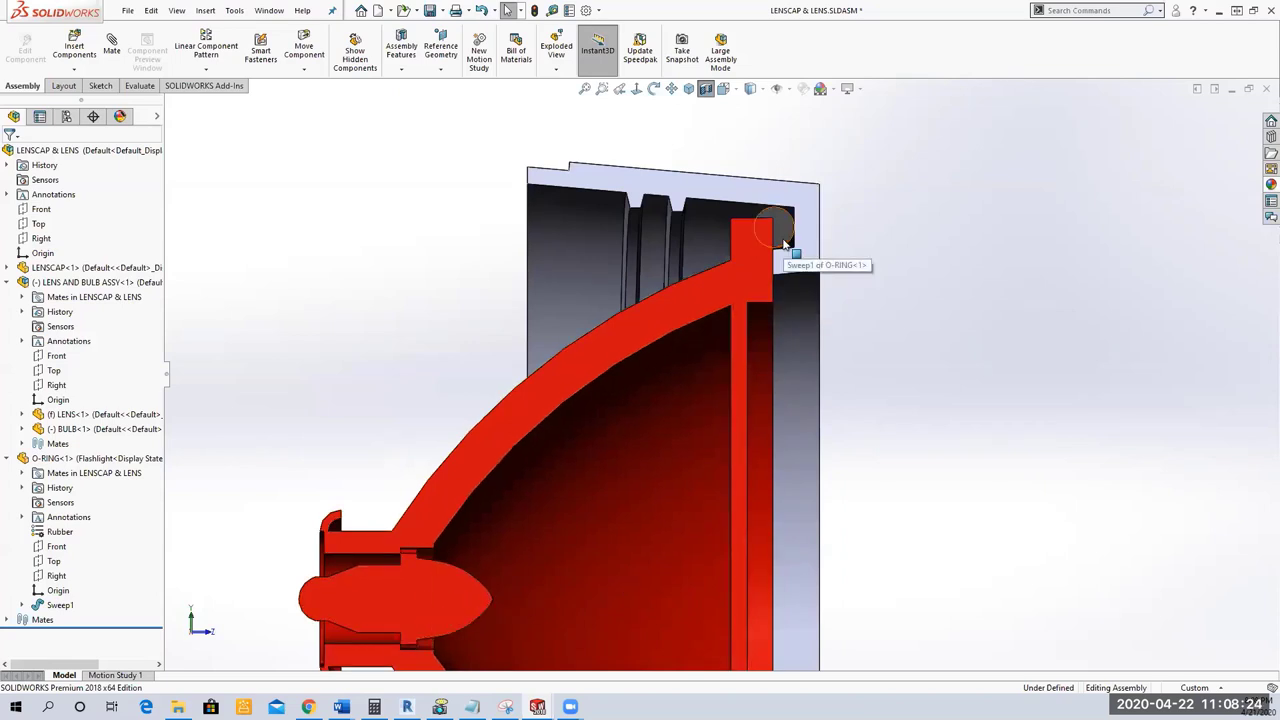
Turn off the section view and save the LENSCAP & LENS assembly.
{"action": "left_click", "coordinate": [706, 88]}
{"action": "scroll", "coordinate": [866, 388], "scroll_direction": "up", "scroll_amount": 3}
{"action": "middle_click_drag", "start_coordinate": [864, 362], "coordinate": [455, 330]}
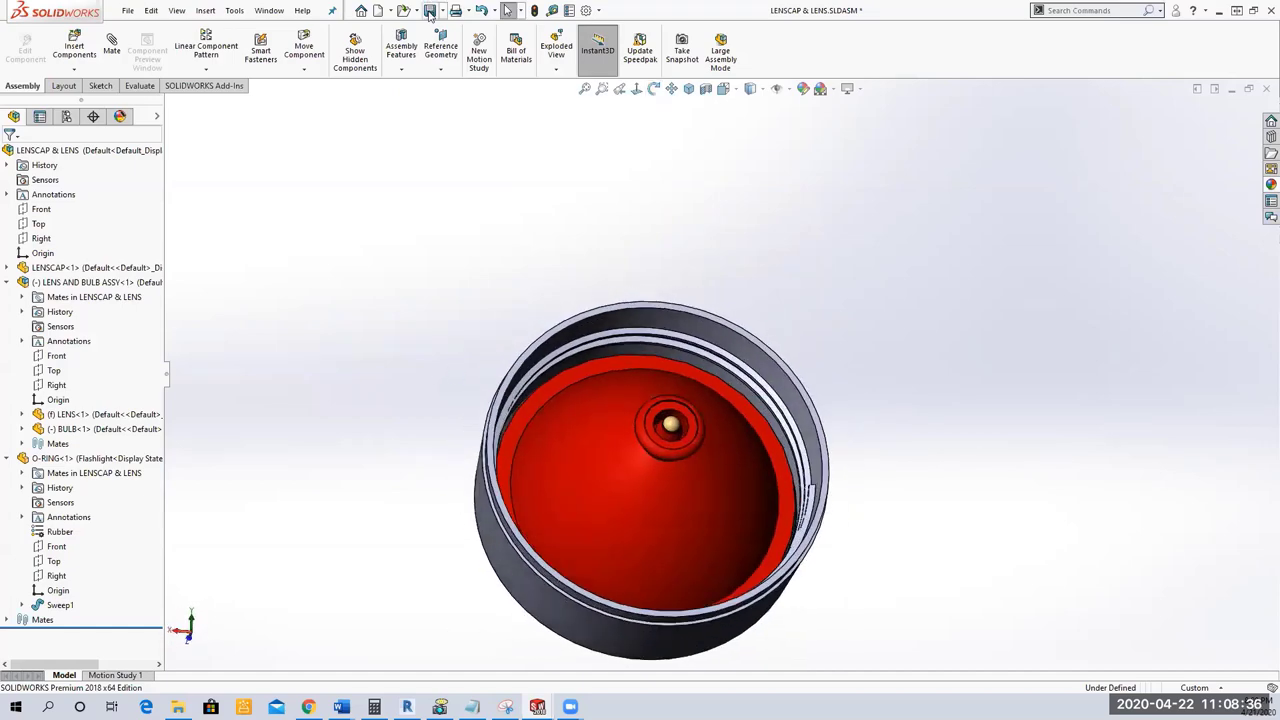
{"action": "left_click", "coordinate": [430, 12]}
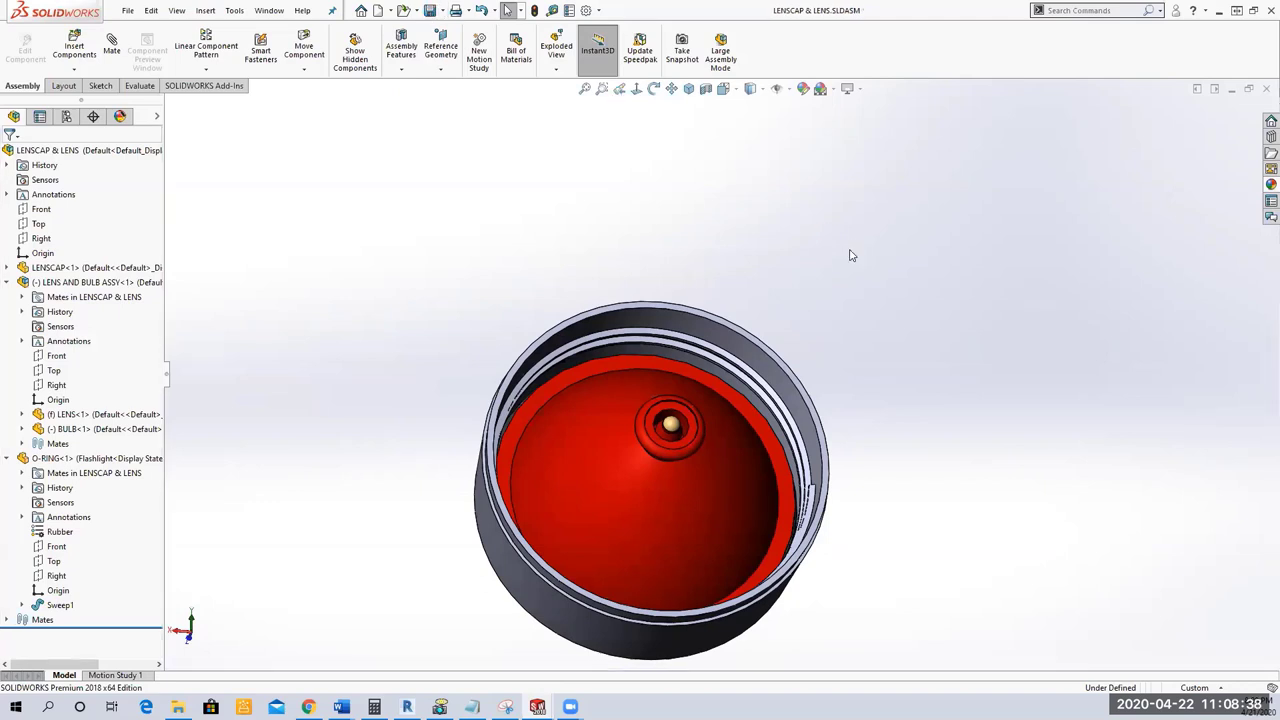